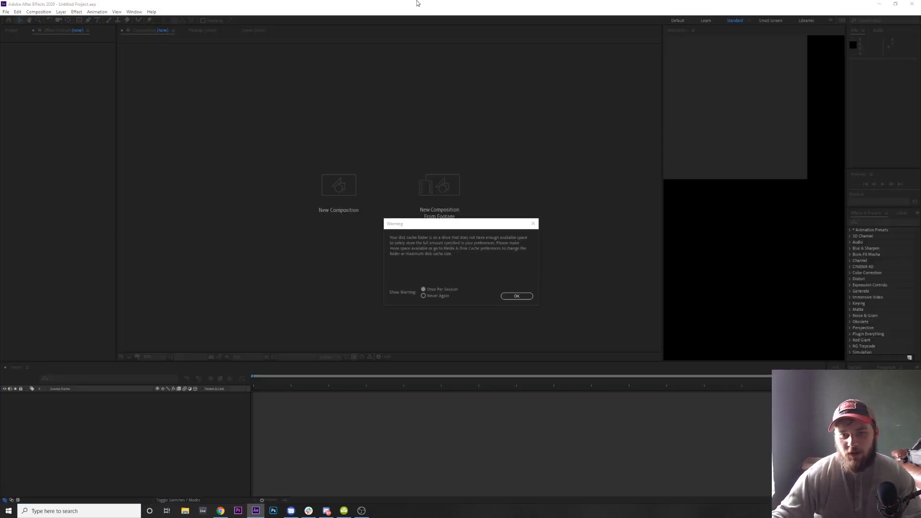
Dismiss the disk cache warning and the Home window, and open the recent project New Song Normals Social Spot AE Master
{"action": "key", "text": "Return"}
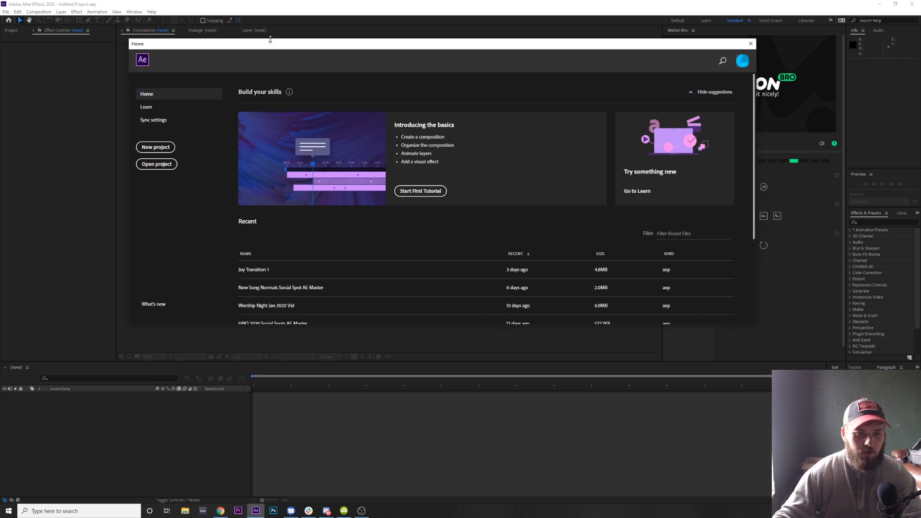
{"action": "left_click", "coordinate": [147, 151]}
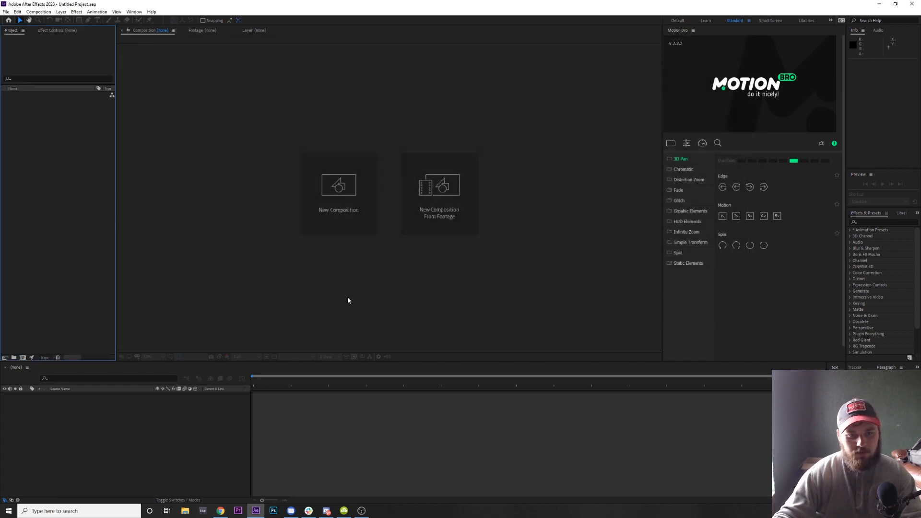
{"action": "left_click", "coordinate": [6, 11]}
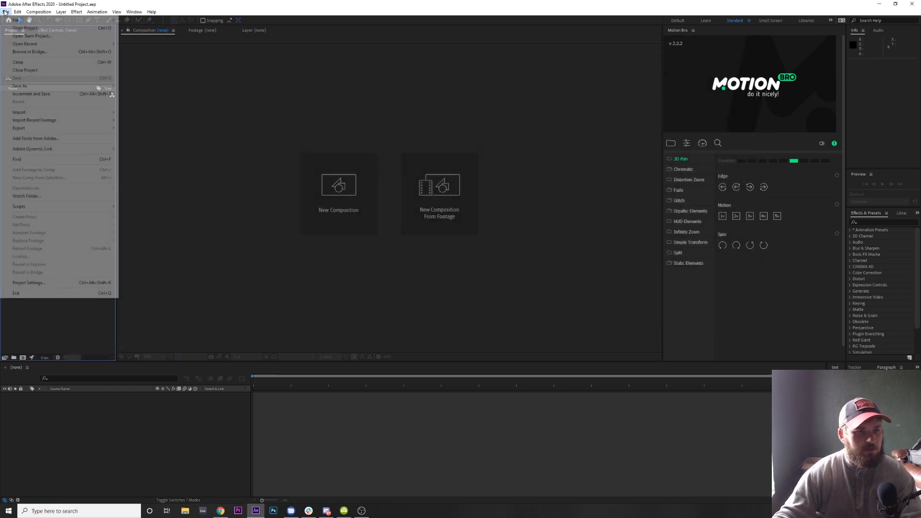
{"action": "mouse_move", "coordinate": [53, 41]}
{"action": "left_click", "coordinate": [192, 52]}
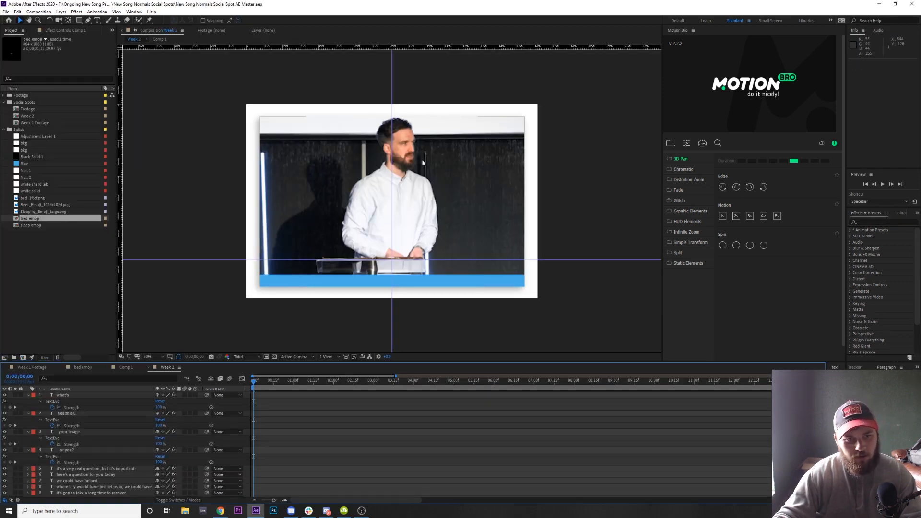
Collapse the project's Social Spots and Solids folders, then expand and select the Footage folder
{"action": "left_click", "coordinate": [50, 248]}
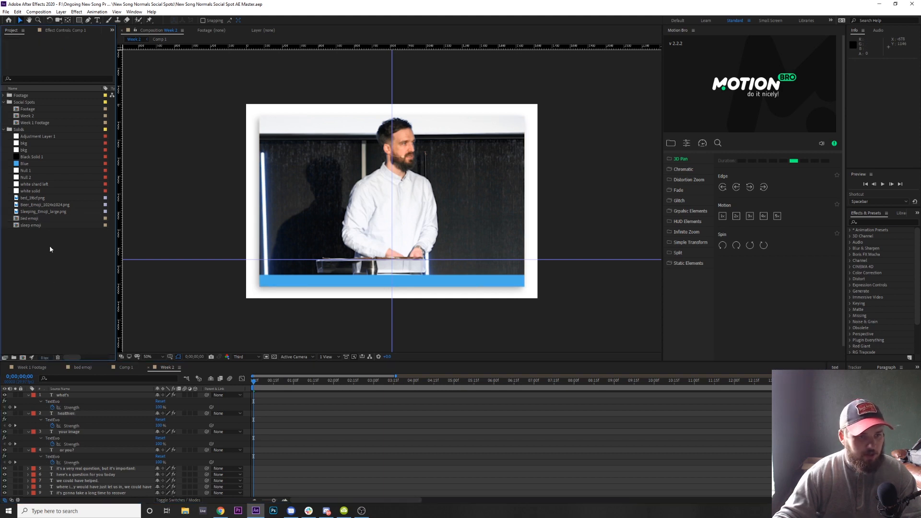
{"action": "left_click", "coordinate": [3, 102]}
{"action": "left_click", "coordinate": [3, 109]}
{"action": "left_click", "coordinate": [4, 109]}
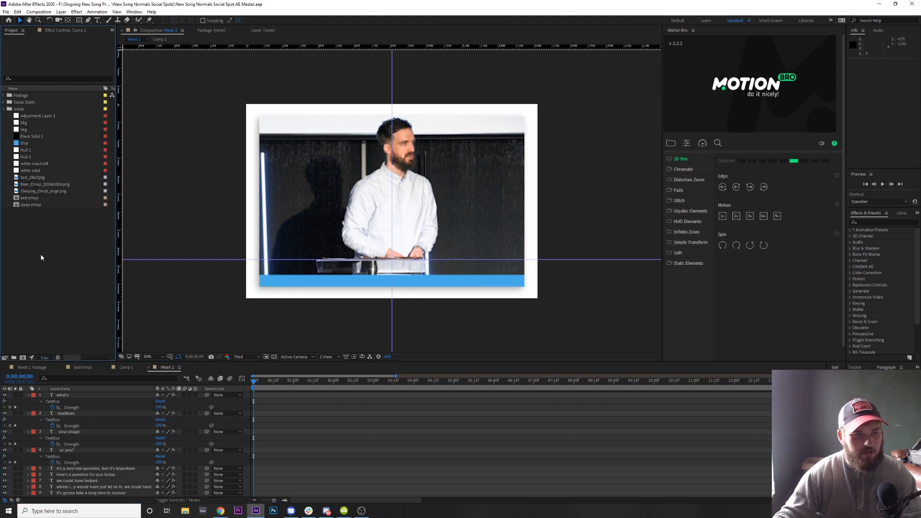
{"action": "left_click", "coordinate": [3, 109]}
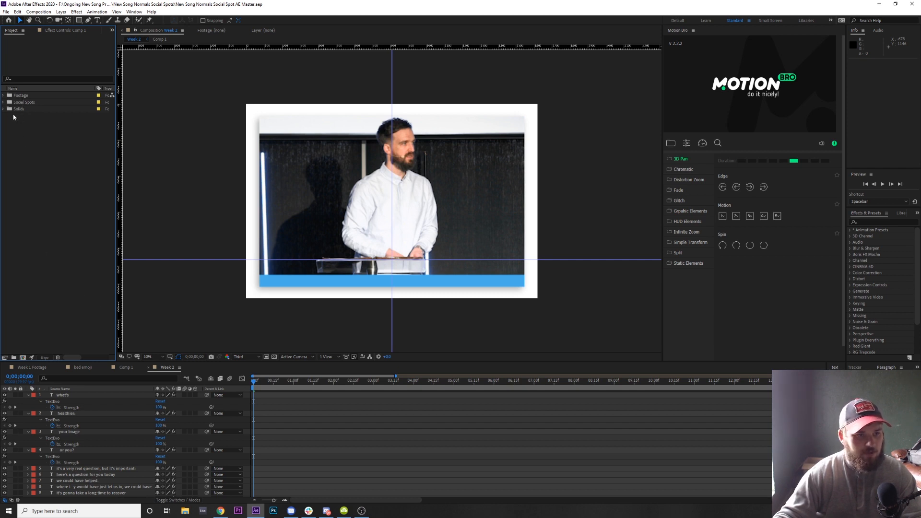
{"action": "left_click", "coordinate": [4, 102]}
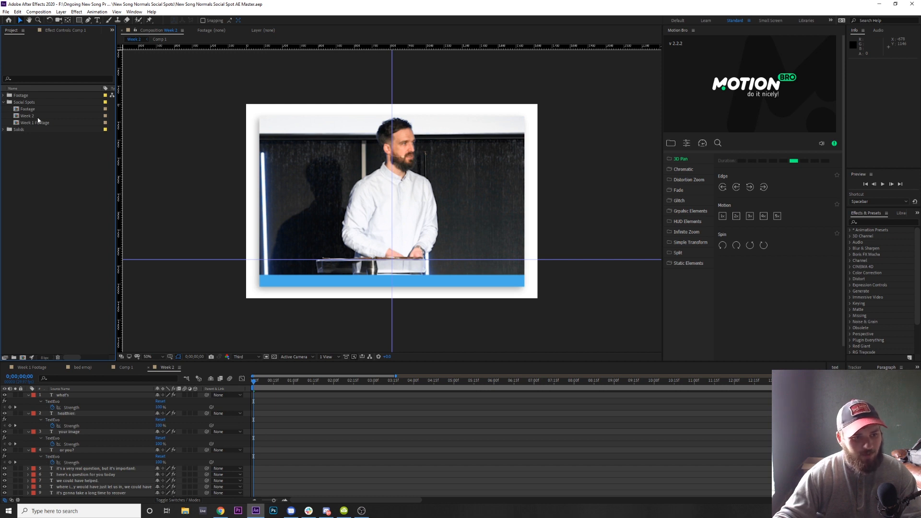
{"action": "left_click", "coordinate": [4, 102]}
{"action": "left_click", "coordinate": [4, 95]}
{"action": "left_click", "coordinate": [21, 95]}
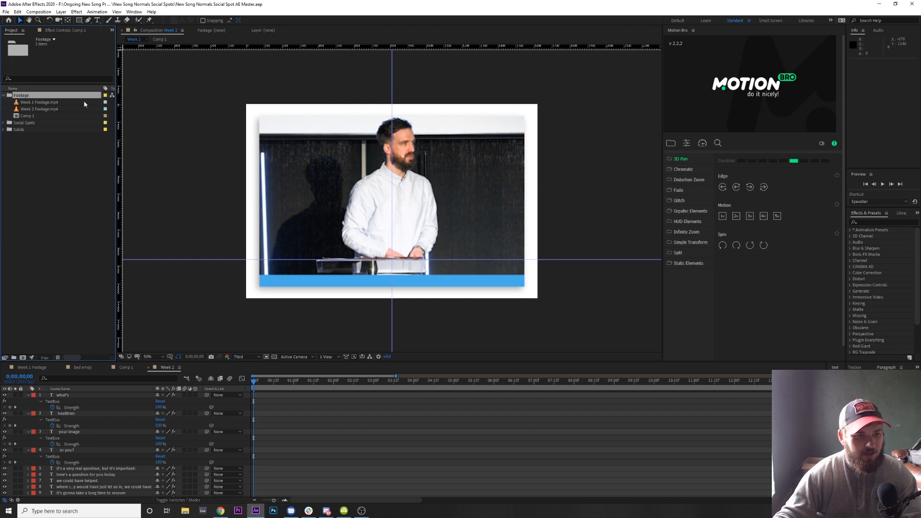
Import Week 3 Footage.mp4 into the Footage folder from Ongoing New Song Projects, Social Spots, New Song Normals Social Spots
{"action": "key", "text": "ctrl+i"}
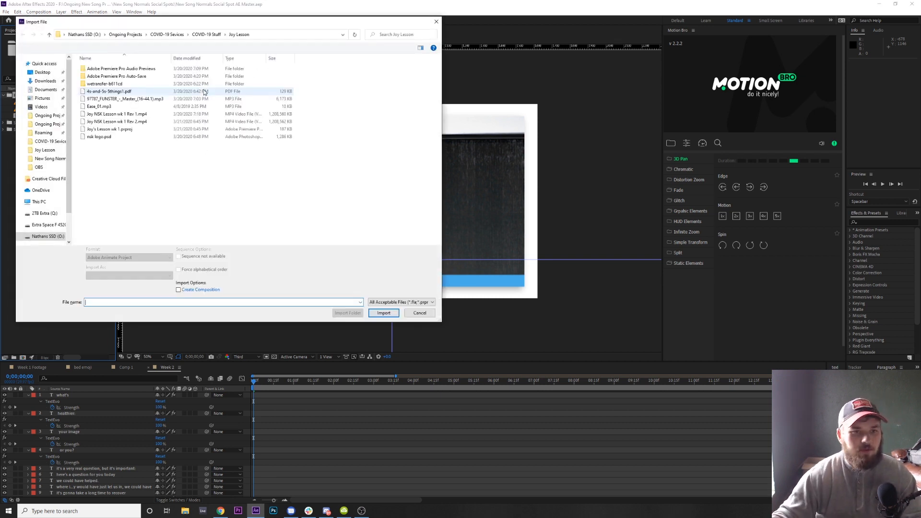
{"action": "left_click_drag", "start_coordinate": [120, 21], "coordinate": [199, 44]}
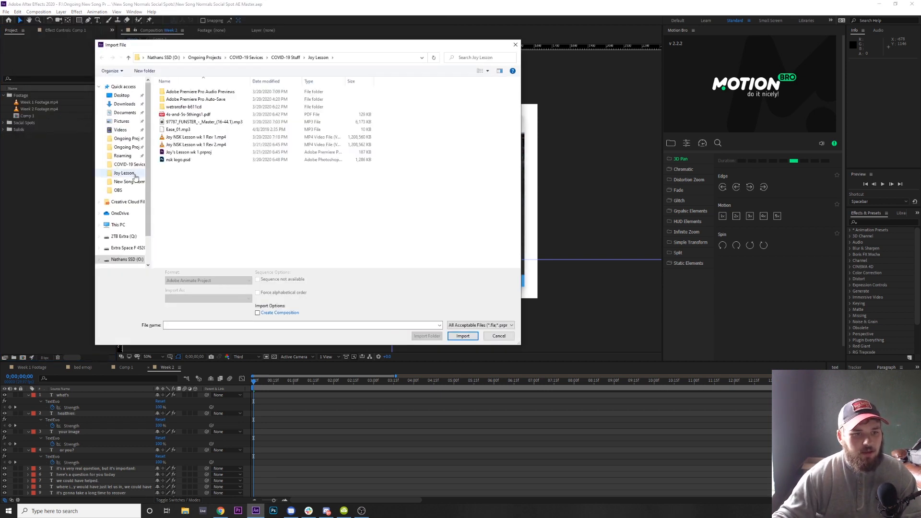
{"action": "scroll", "coordinate": [143, 234], "scroll_direction": "down", "scroll_amount": 1}
{"action": "left_click", "coordinate": [127, 247]}
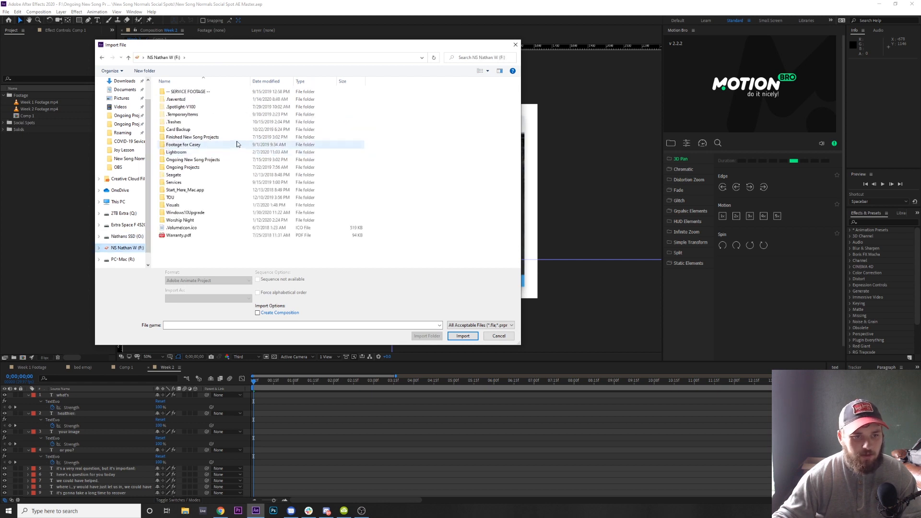
{"action": "left_click", "coordinate": [232, 160]}
{"action": "double_click", "coordinate": [232, 160]}
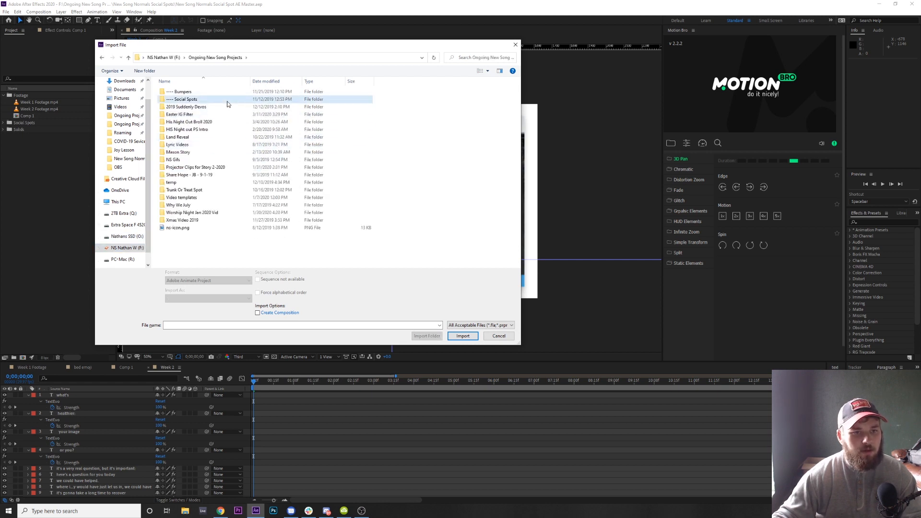
{"action": "double_click", "coordinate": [225, 99]}
{"action": "double_click", "coordinate": [228, 167]}
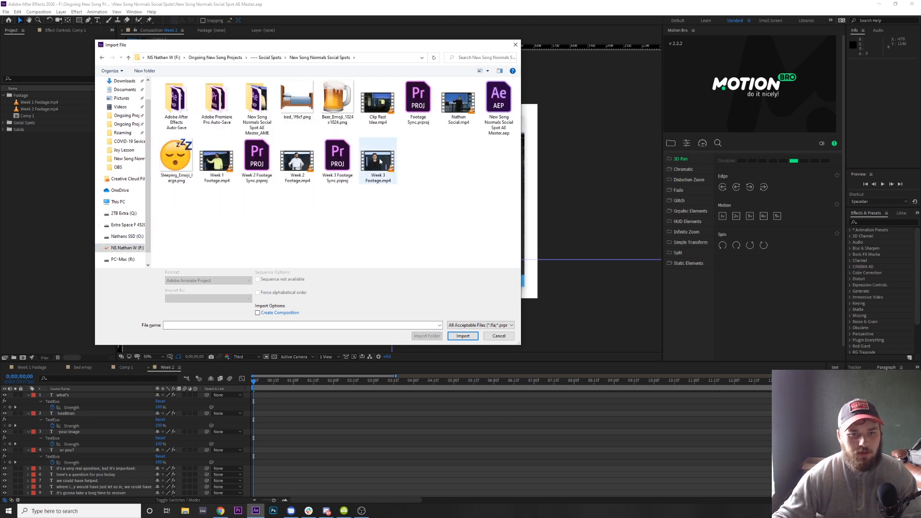
{"action": "left_click", "coordinate": [380, 162]}
{"action": "left_click", "coordinate": [463, 336]}
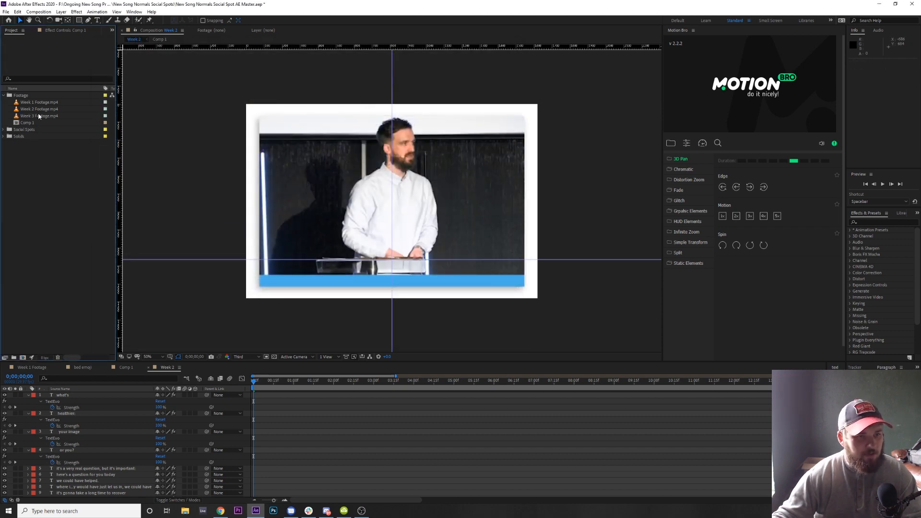
Create a composition from Week 3 Footage.mp4 and check its last and first frames
{"action": "left_click_drag", "start_coordinate": [38, 115], "coordinate": [23, 358]}
{"action": "left_click", "coordinate": [128, 489]}
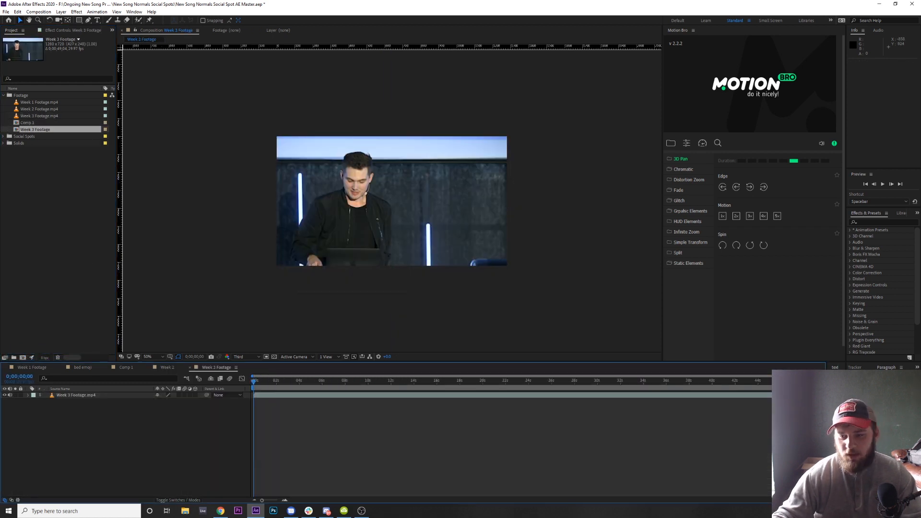
{"action": "key", "text": "End"}
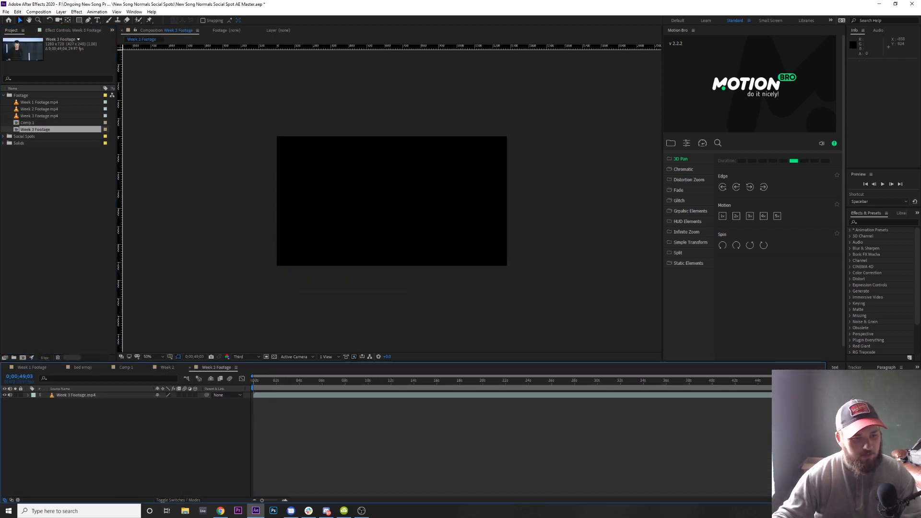
{"action": "key", "text": "Home"}
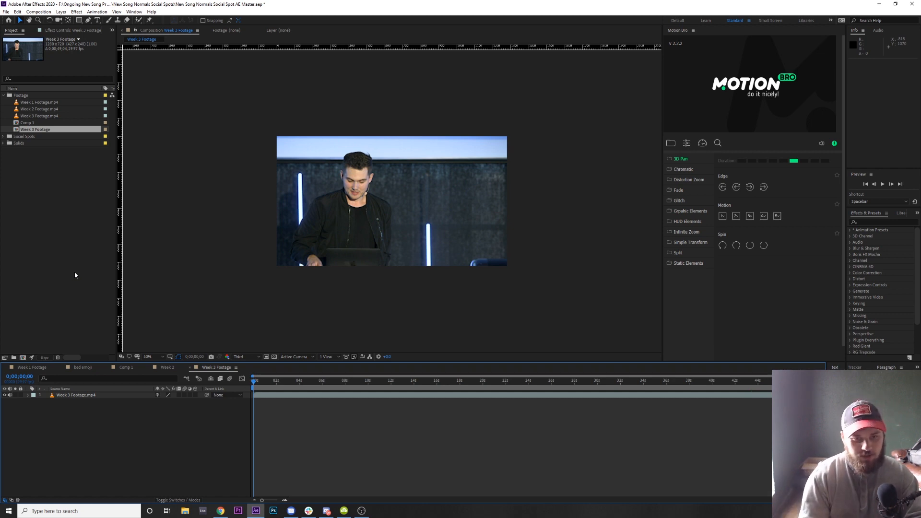
Scrub through the Week 3 Footage composition and play it from the beginning to review the clip
{"action": "left_click_drag", "start_coordinate": [283, 382], "coordinate": [786, 391]}
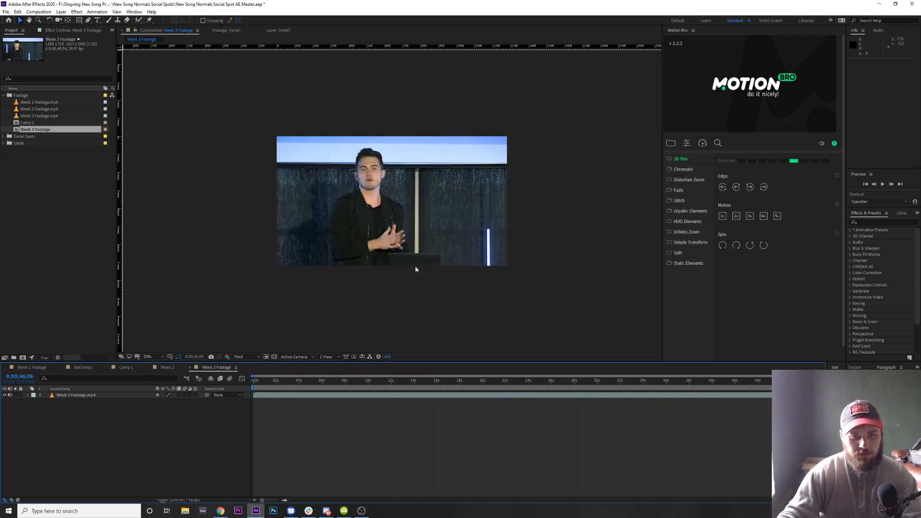
{"action": "left_click", "coordinate": [762, 381]}
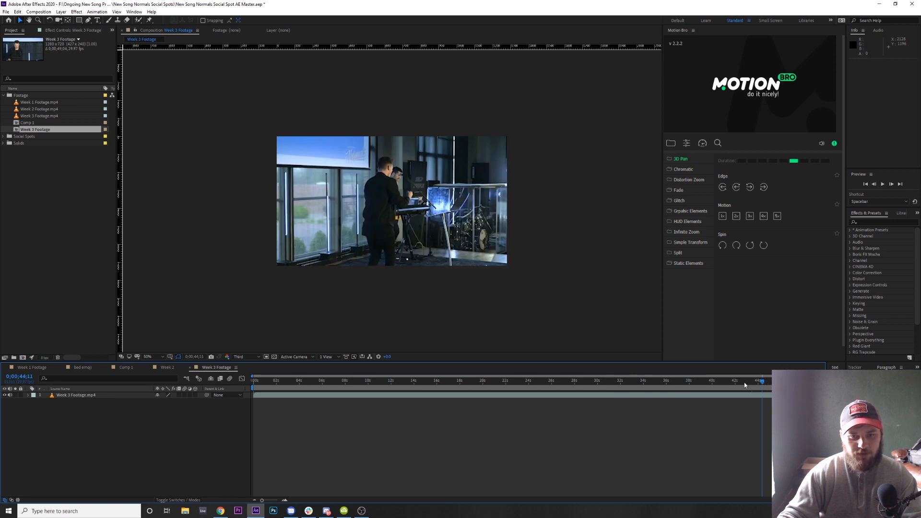
{"action": "left_click_drag", "start_coordinate": [743, 382], "coordinate": [189, 430]}
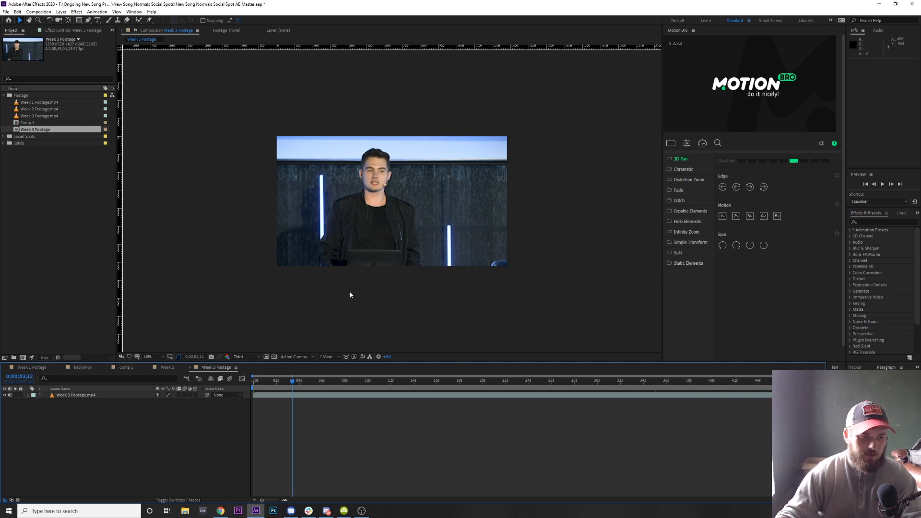
{"action": "left_click", "coordinate": [253, 381]}
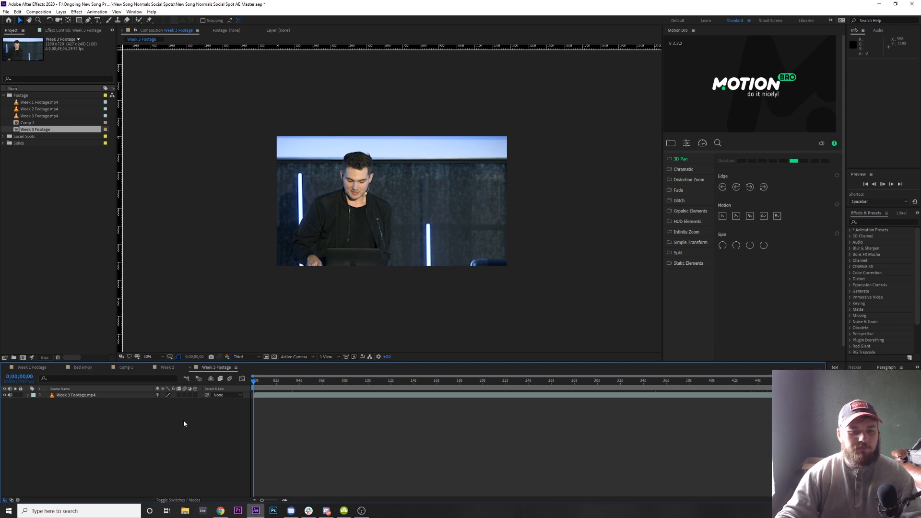
{"action": "key", "text": "space"}
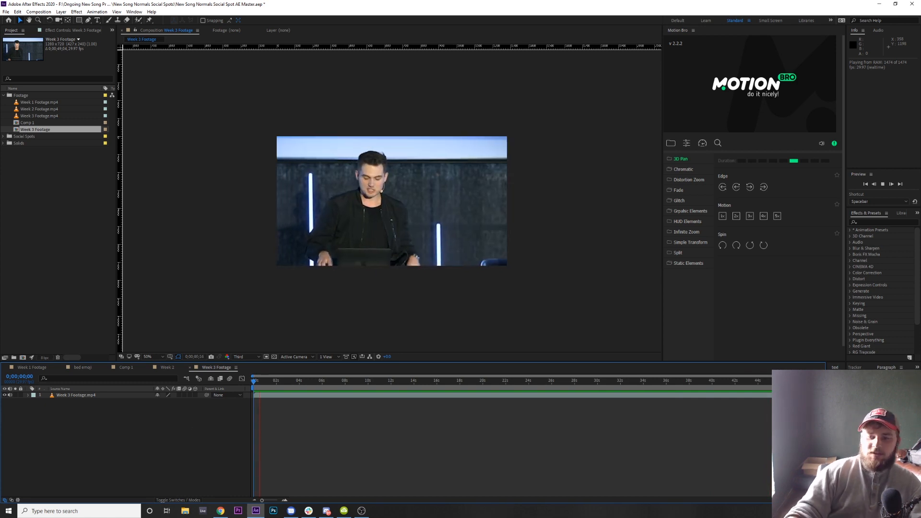
{"action": "key", "text": "space"}
Examine the shot frame by frame around 0;00;46;02 for the camera change near the end of the footage
{"action": "mouse_move", "coordinate": [797, 380]}
{"action": "left_mouse_down"}
{"action": "mouse_move", "coordinate": [773, 380]}
{"action": "mouse_move", "coordinate": [781, 381]}
{"action": "left_mouse_up"}
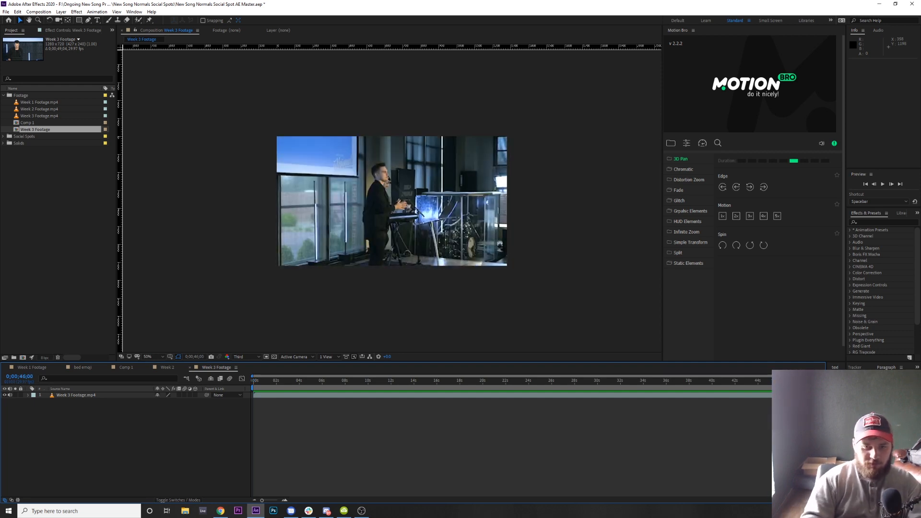
{"action": "key", "text": "Page_Down"}
{"action": "key", "text": "Page_Down"}
{"action": "key", "text": "Page_Down"}
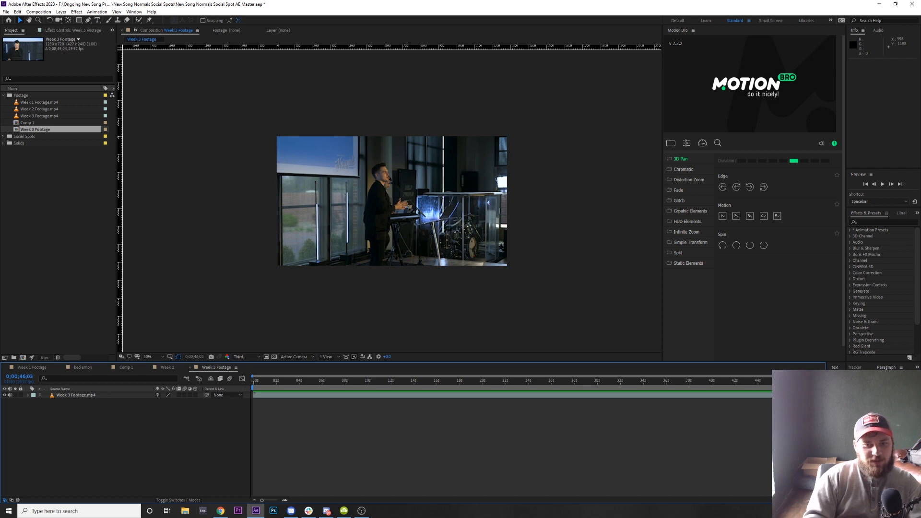
{"action": "key", "text": "Page_Down"}
{"action": "key", "text": "Page_Up"}
{"action": "key", "text": "Page_Up"}
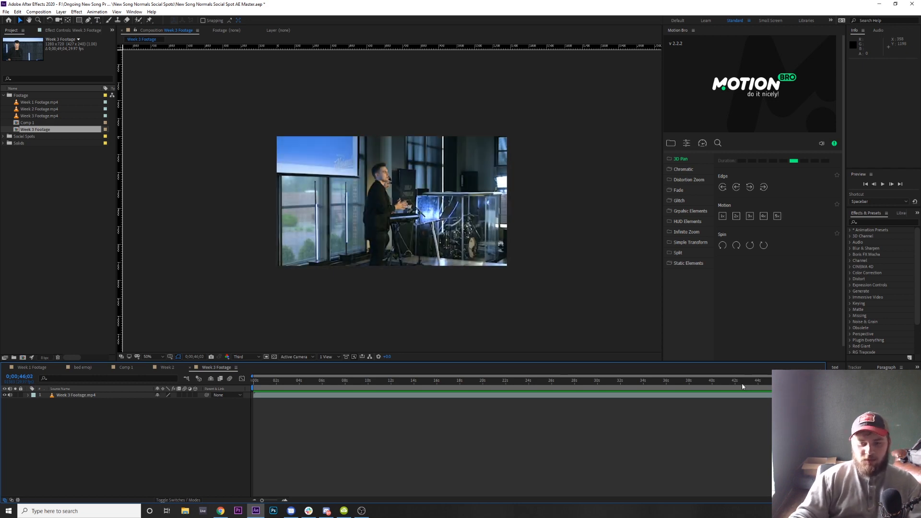
Step frame by frame from 0;00;37;14 to 0;00;37;25 to examine the cut to the wide shot
{"action": "left_click", "coordinate": [708, 380]}
{"action": "left_click_drag", "start_coordinate": [708, 380], "coordinate": [683, 381]}
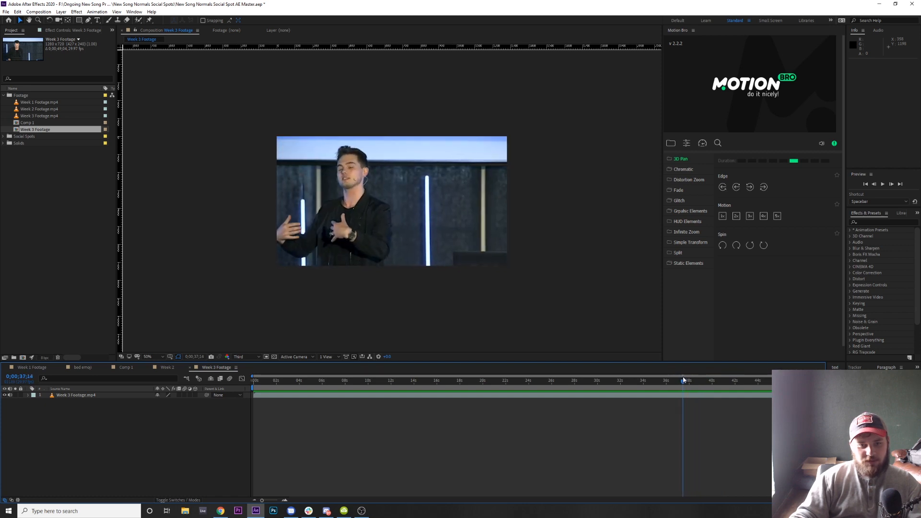
{"action": "key", "text": "Page_Down"}
{"action": "key", "text": "Page_Down"}
{"action": "key", "text": "Page_Down"}
{"action": "key", "text": "Page_Down"}
{"action": "key", "text": "Page_Down"}
{"action": "key", "text": "Page_Down"}
{"action": "key", "text": "Page_Down"}
{"action": "key", "text": "Page_Down"}
{"action": "key", "text": "Page_Down"}
{"action": "key", "text": "Page_Down"}
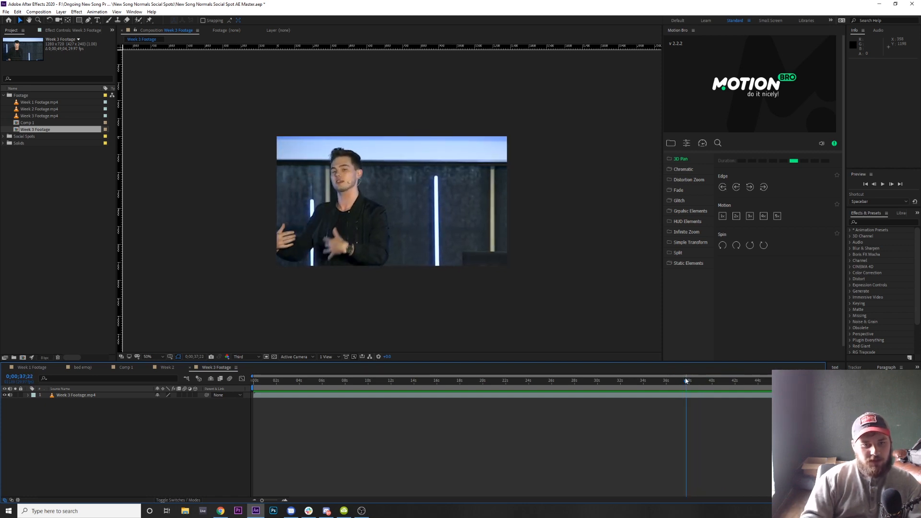
{"action": "key", "text": "Page_Down"}
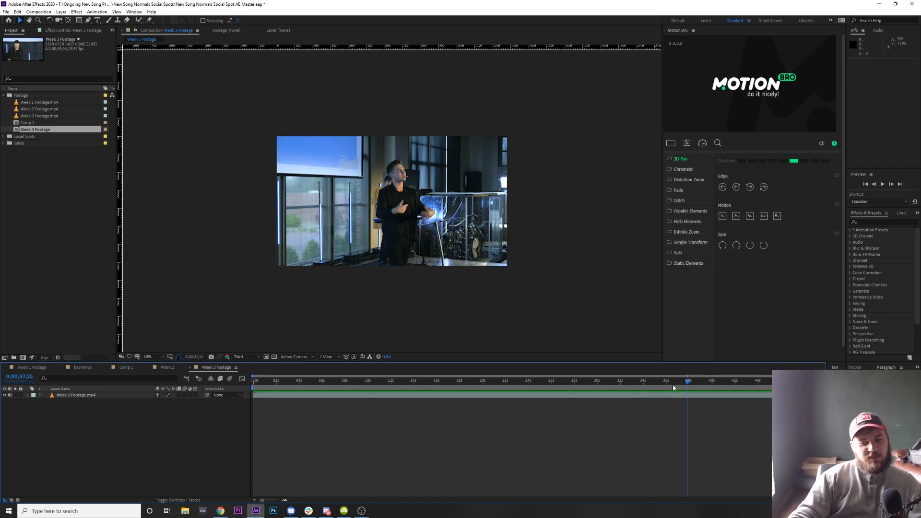
Move the playhead to 0;00;40;12 to examine the wide shot of the speaker
{"action": "left_click", "coordinate": [720, 384]}
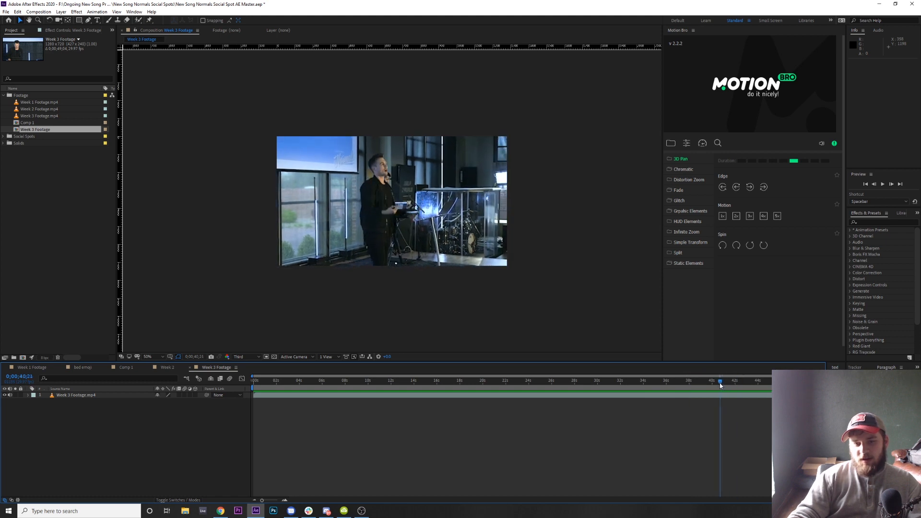
{"action": "left_click_drag", "start_coordinate": [720, 384], "coordinate": [716, 385]}
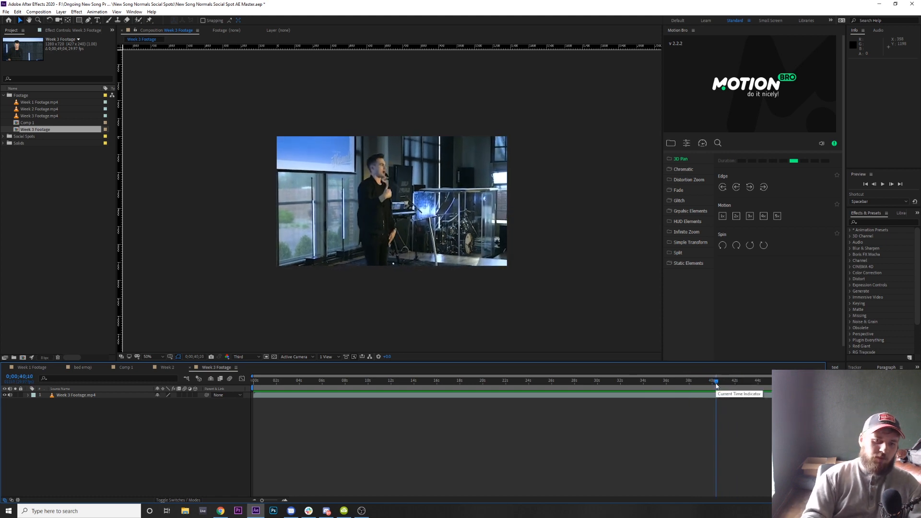
{"action": "key", "text": "Page_Down"}
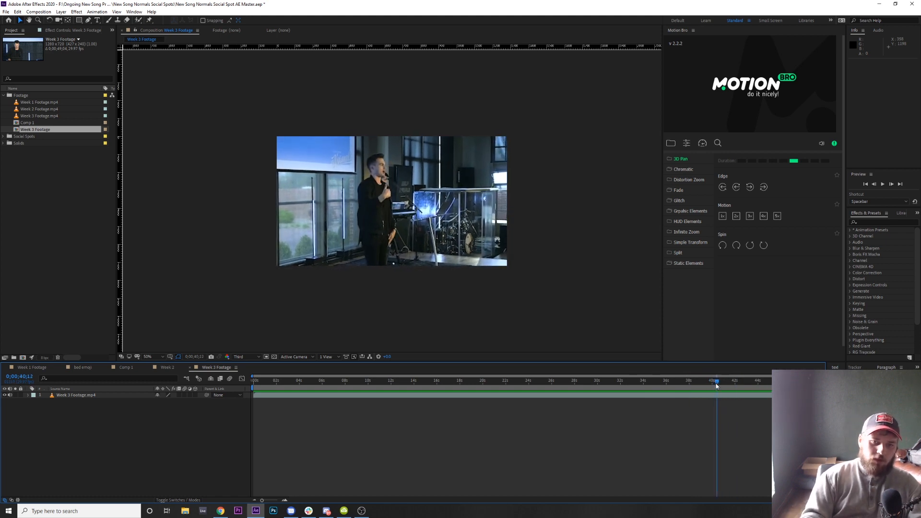
{"action": "key", "text": "Page_Down"}
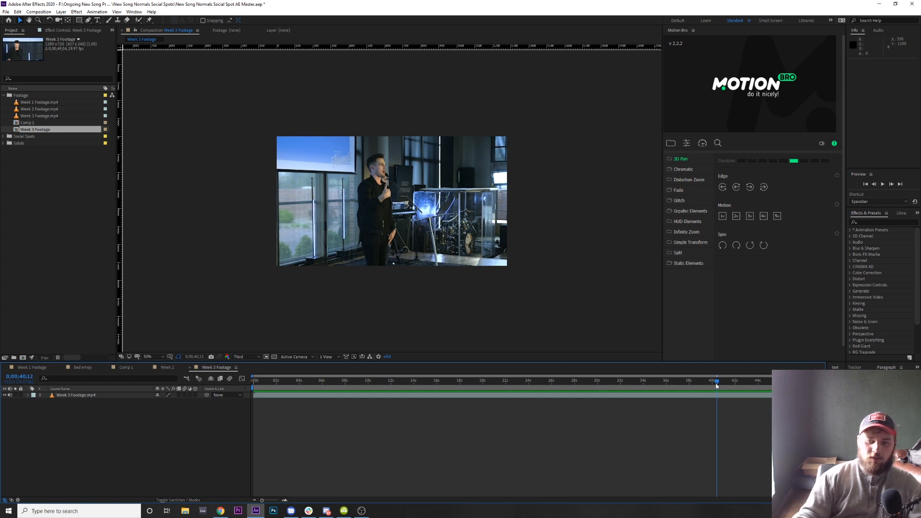
Split the Week 3 Footage.mp4 layer at 0;00;46;03 and again one frame on at 0;00;46;04, isolating the single dark frame
{"action": "left_click", "coordinate": [743, 381]}
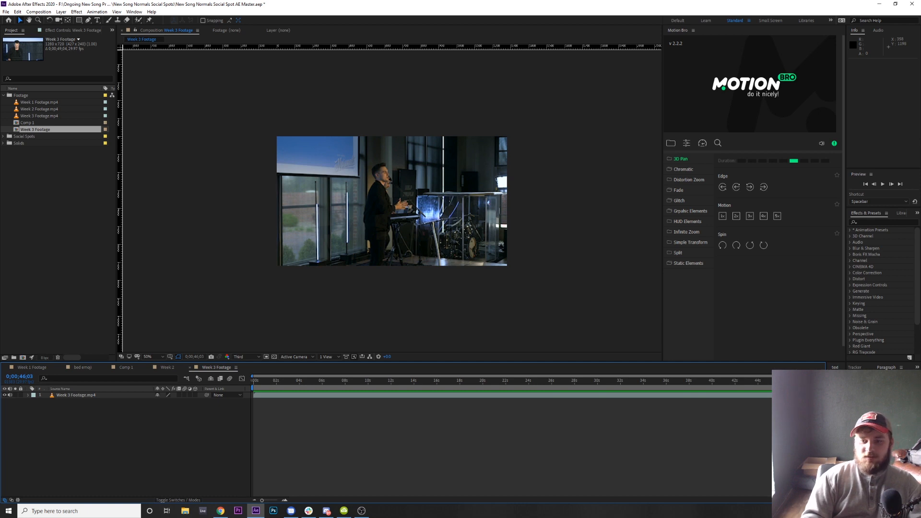
{"action": "left_click", "coordinate": [152, 396]}
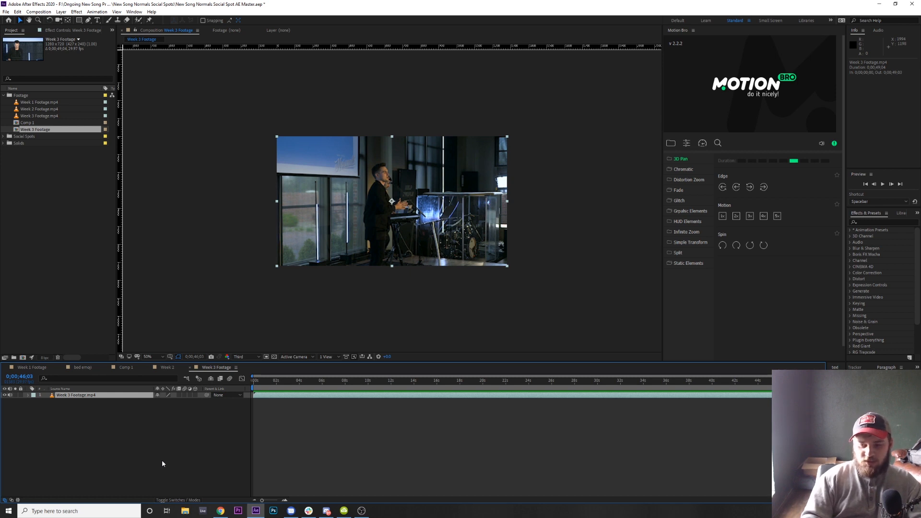
{"action": "key", "text": "ctrl+shift+d"}
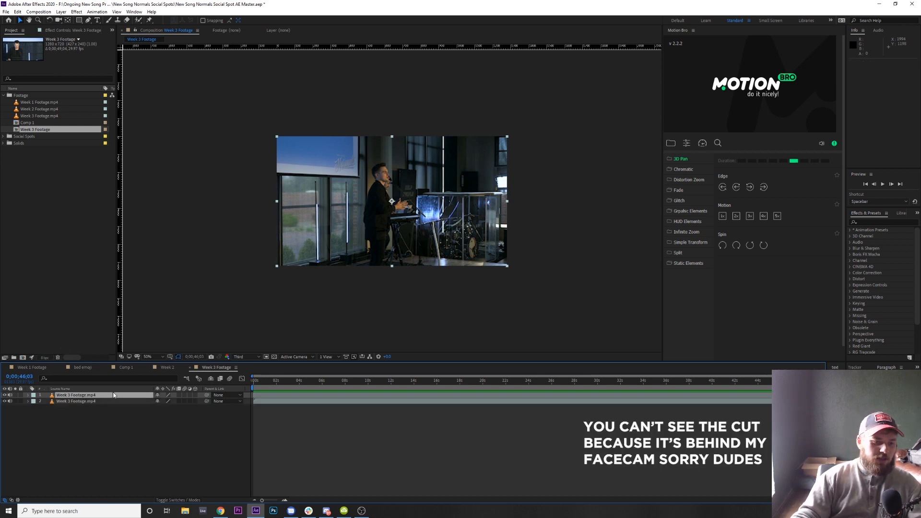
{"action": "key", "text": "equal"}
{"action": "key", "text": "equal"}
{"action": "key", "text": "equal"}
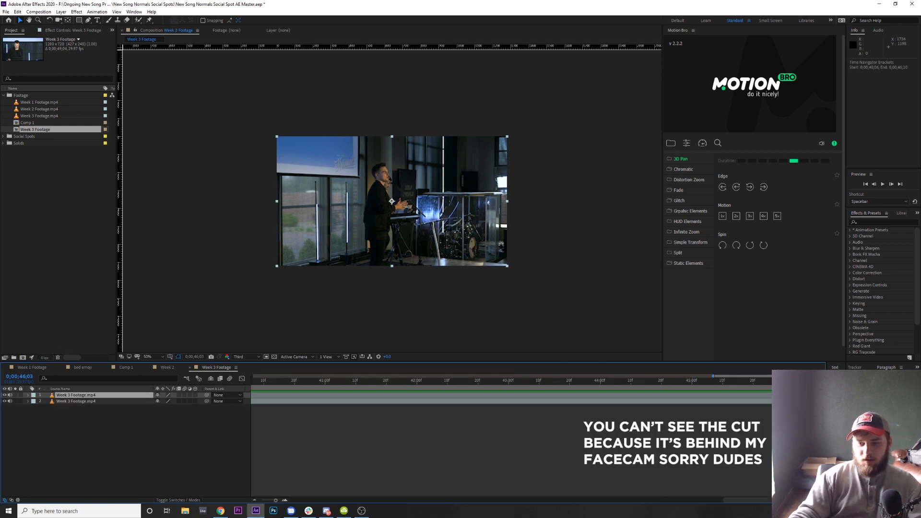
{"action": "left_click_drag", "start_coordinate": [782, 499], "coordinate": [812, 500]}
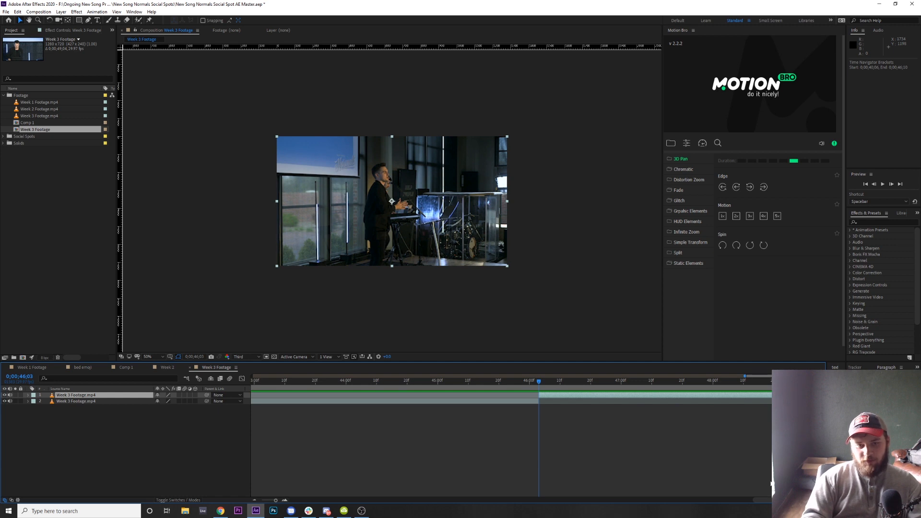
{"action": "key", "text": "Page_Down"}
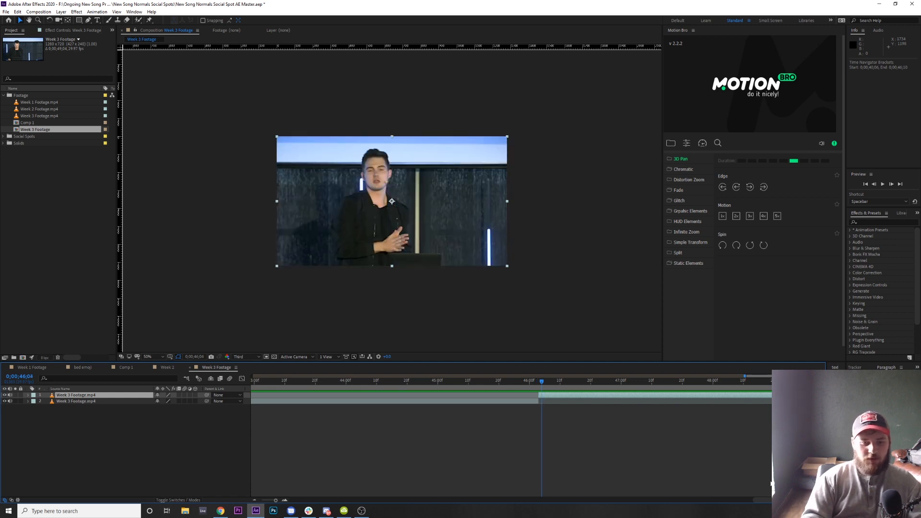
{"action": "key", "text": "ctrl+shift+d"}
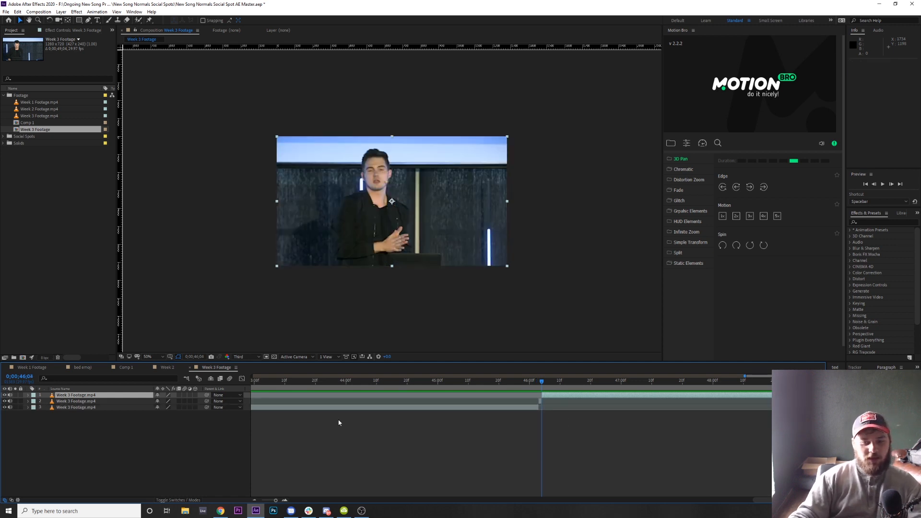
Find the Lumetri Color effect and apply it to the isolated one-frame clip at 0;00;46;03
{"action": "left_click_drag", "start_coordinate": [578, 380], "coordinate": [539, 386]}
{"action": "left_click", "coordinate": [118, 401]}
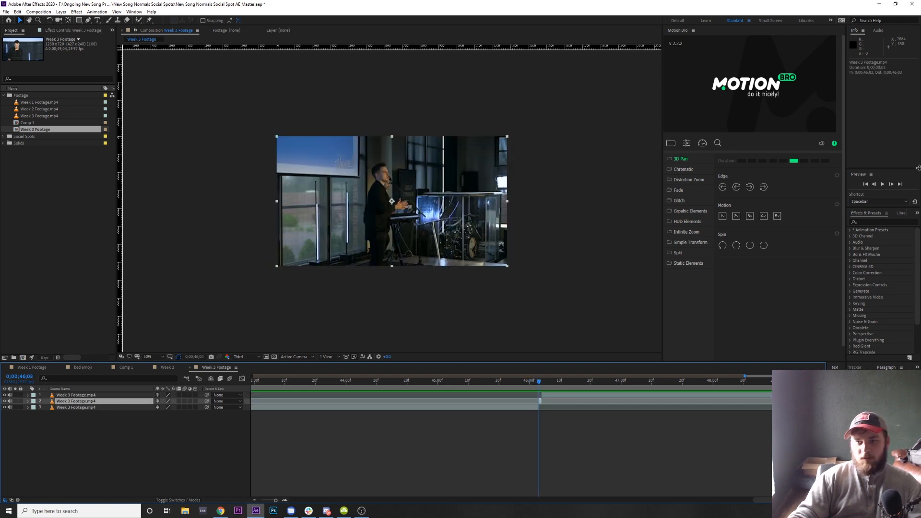
{"action": "left_click", "coordinate": [888, 222]}
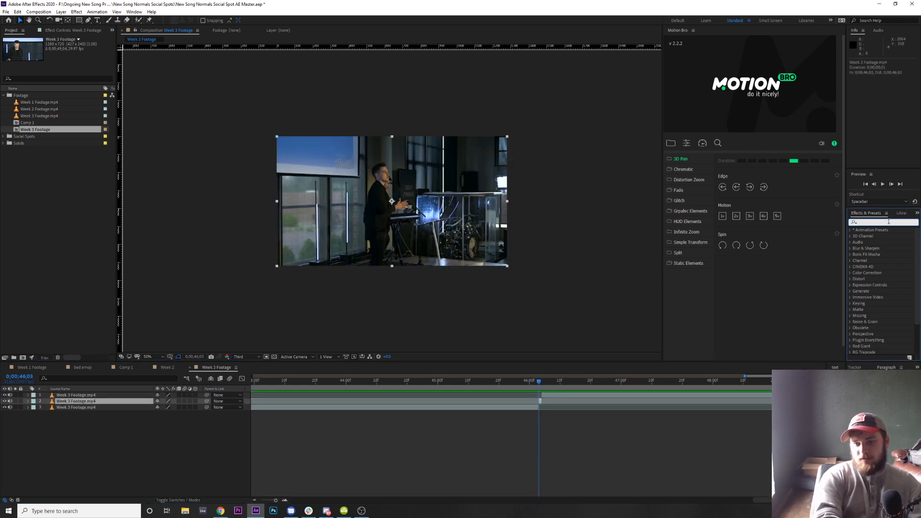
{"action": "type", "text": "lumetri"}
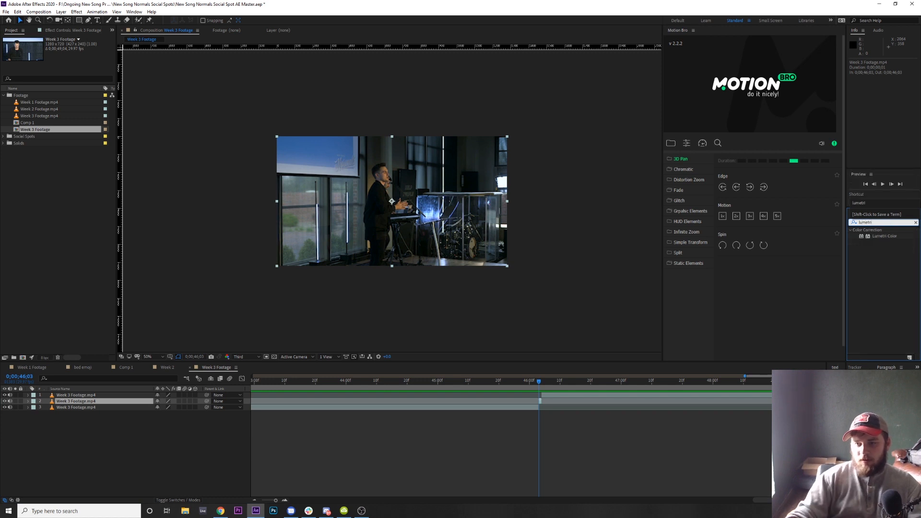
{"action": "left_click", "coordinate": [876, 236]}
{"action": "left_click_drag", "start_coordinate": [881, 240], "coordinate": [165, 401]}
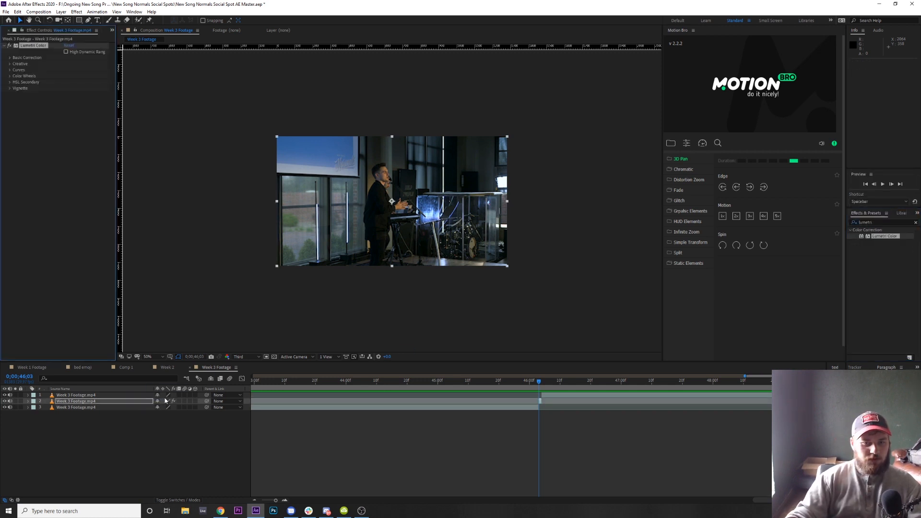
Raise the exposure and cool the temperature in the frame's Lumetri Basic Correction, comparing it with the preceding frame
{"action": "left_click", "coordinate": [9, 58]}
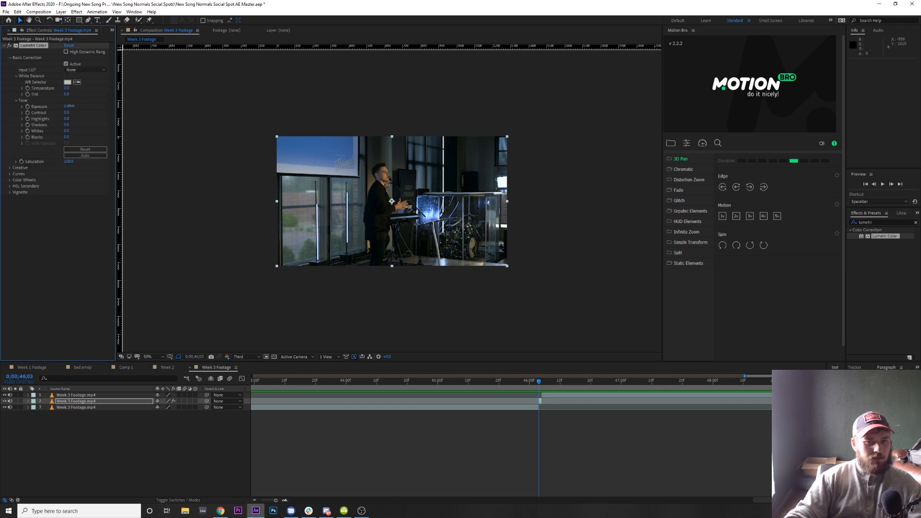
{"action": "left_click_drag", "start_coordinate": [70, 106], "coordinate": [74, 105]}
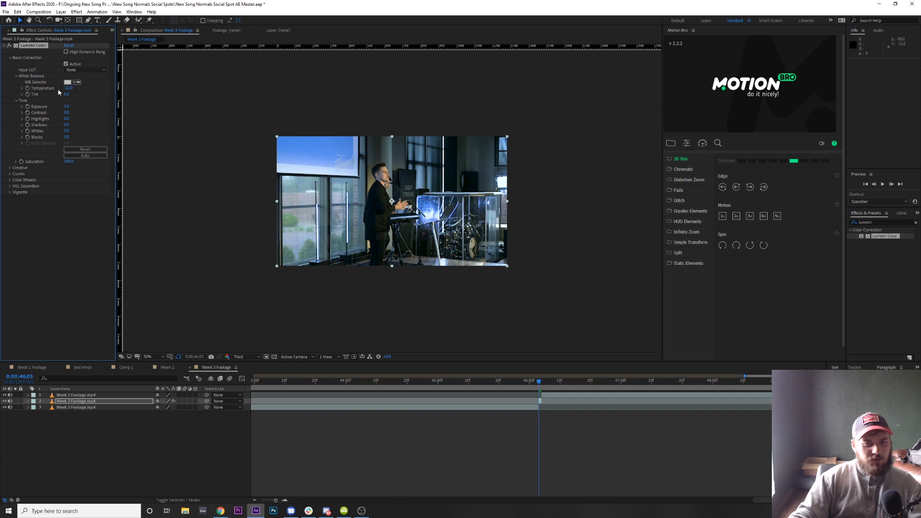
{"action": "key", "text": "Page_Up"}
{"action": "key", "text": "Page_Down"}
{"action": "key", "text": "Page_Up"}
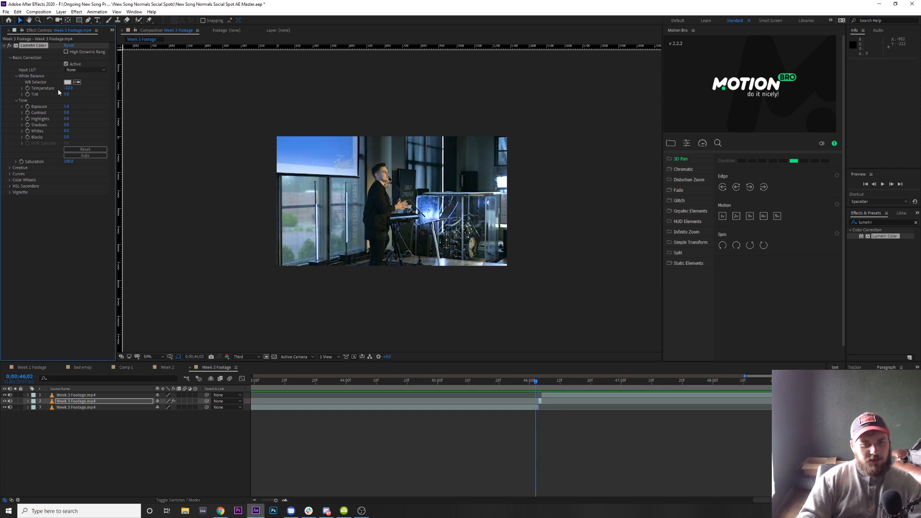
{"action": "key", "text": "Page_Down"}
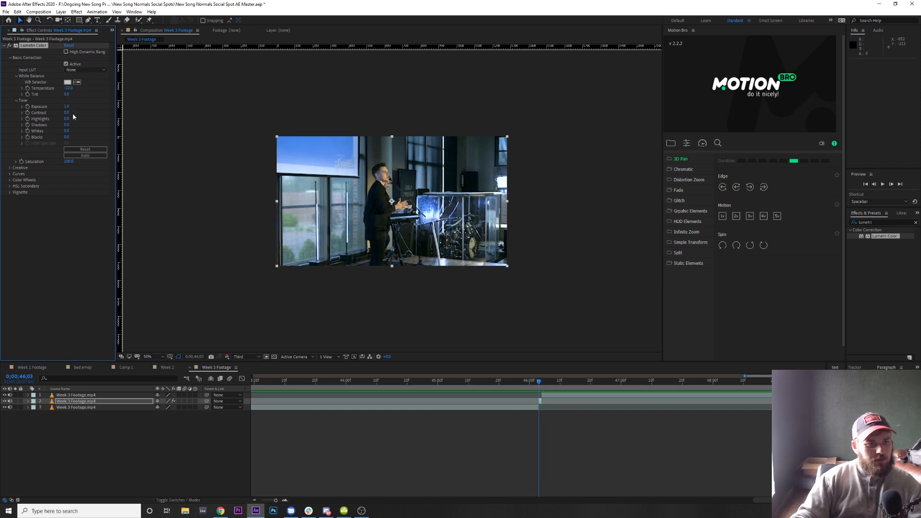
Set the Lumetri Exposure of the isolated frame to 1.4 and compare it with the adjacent frame
{"action": "left_click", "coordinate": [65, 106]}
{"action": "type", "text": "1"}
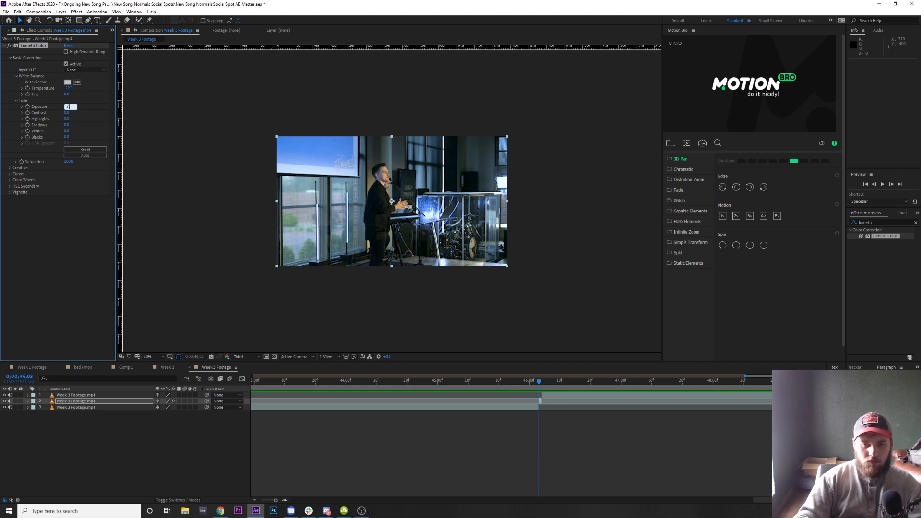
{"action": "type", "text": ".4"}
{"action": "key", "text": "Return"}
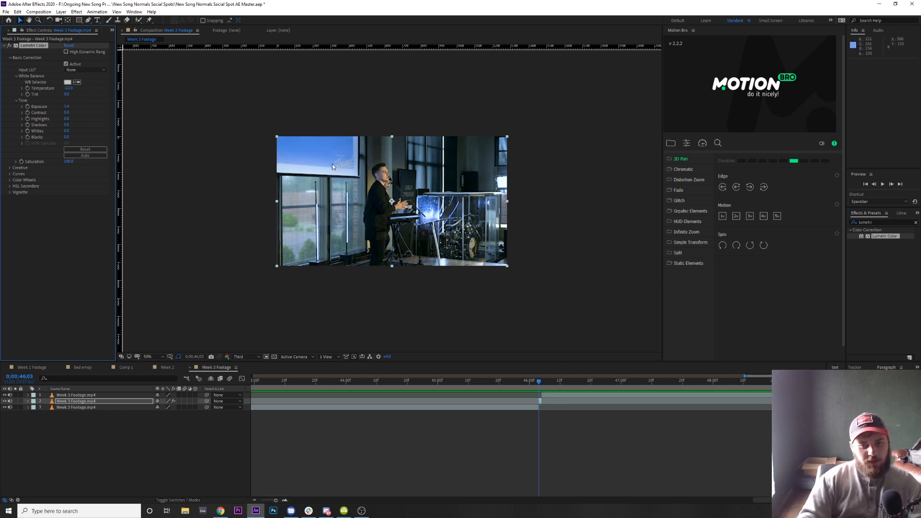
{"action": "key", "text": "Page_Up"}
{"action": "key", "text": "Page_Down"}
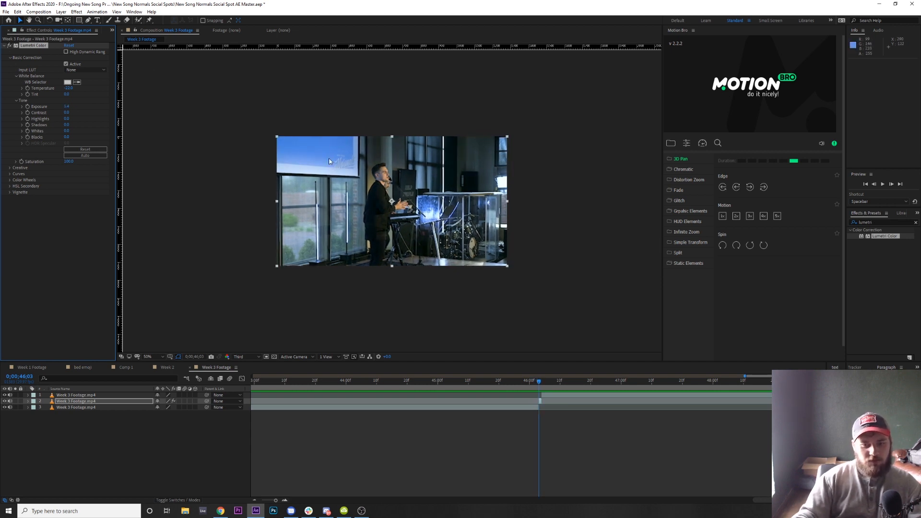
Play the footage from 0;00;45;10 to check the color-corrected frame at the cut
{"action": "left_click", "coordinate": [467, 381]}
{"action": "key", "text": "space"}
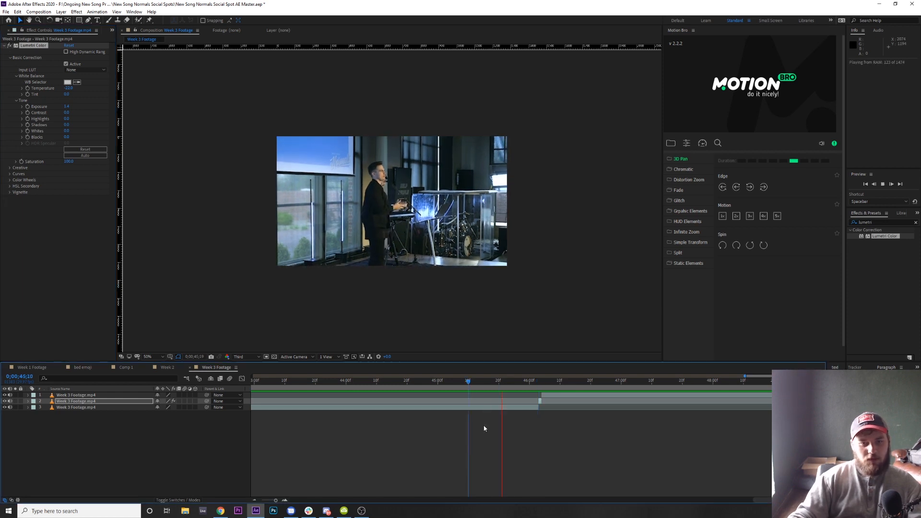
{"action": "left_click_drag", "start_coordinate": [527, 382], "coordinate": [505, 382]}
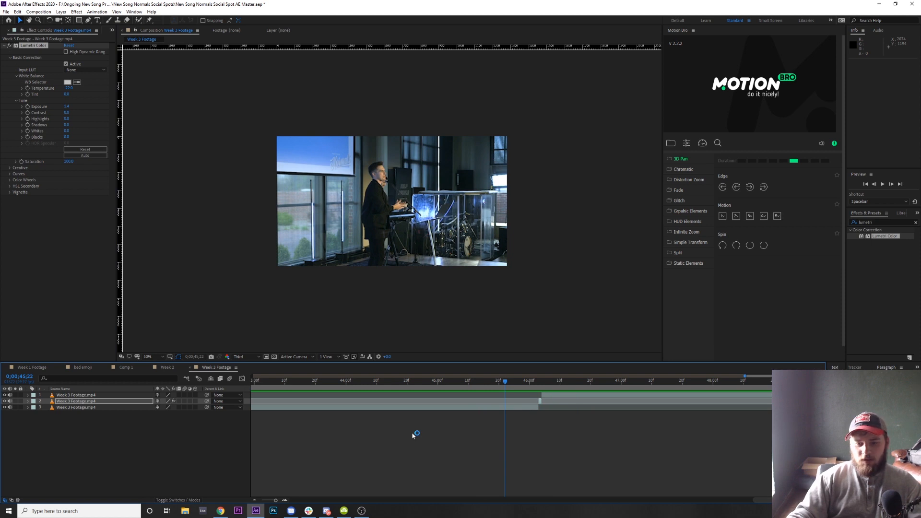
Pre-compose all three Week 3 Footage.mp4 layers into a composition named "Footage"
{"action": "scroll", "coordinate": [377, 442], "scroll_direction": "down", "scroll_amount": 6}
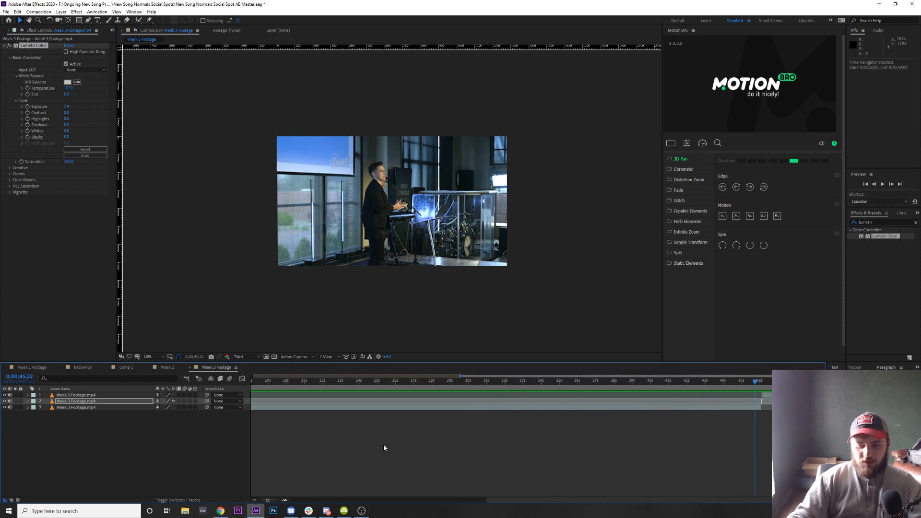
{"action": "left_click", "coordinate": [93, 417]}
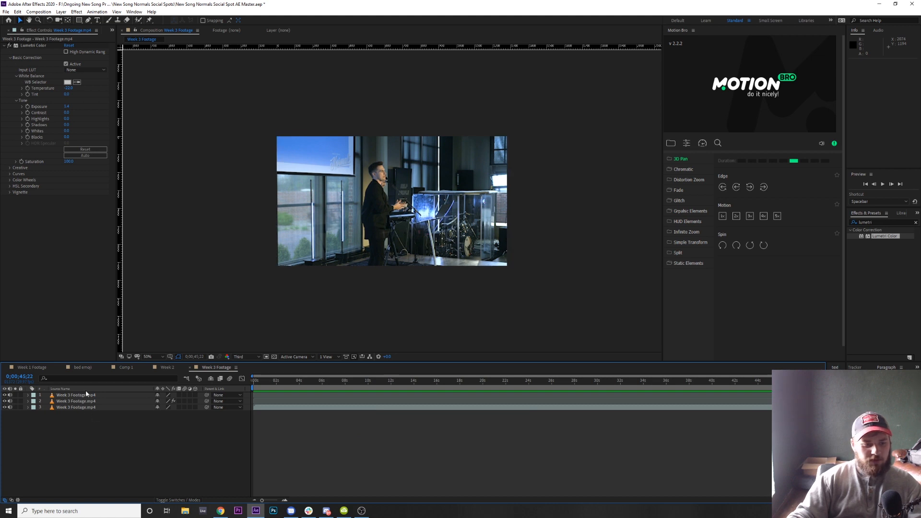
{"action": "key", "text": "ctrl+a"}
{"action": "right_click", "coordinate": [100, 404]}
{"action": "left_click", "coordinate": [124, 372]}
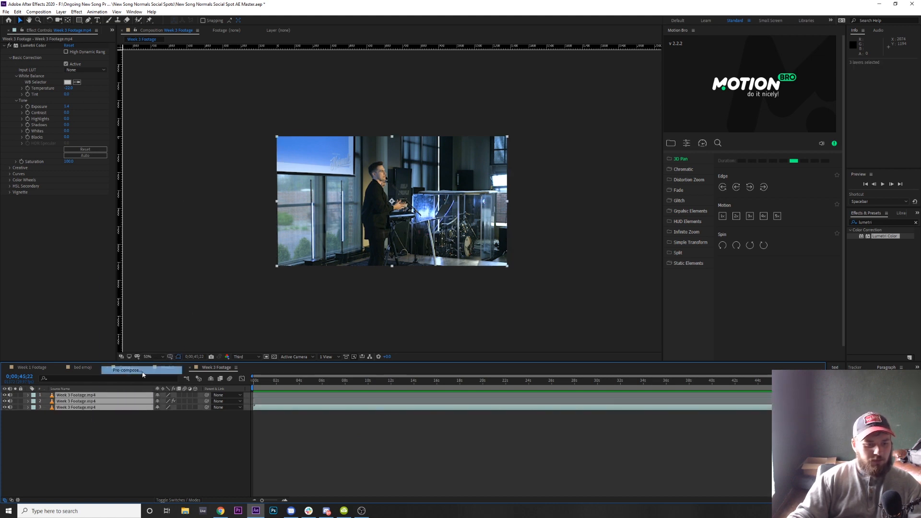
{"action": "type", "text": "Footage"}
{"action": "key", "text": "Return"}
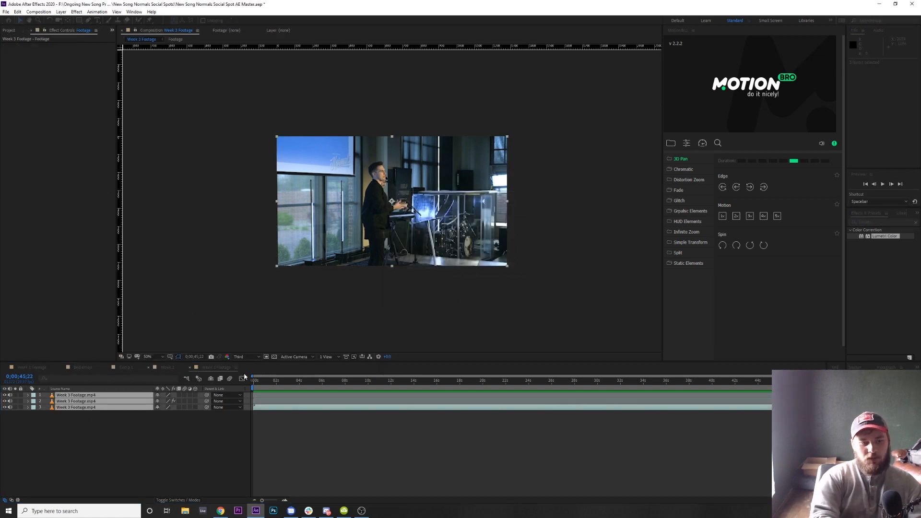
Return to the start of the Week 3 Footage composition and preview the pre-composed clip
{"action": "left_click", "coordinate": [203, 419]}
{"action": "key", "text": "Home"}
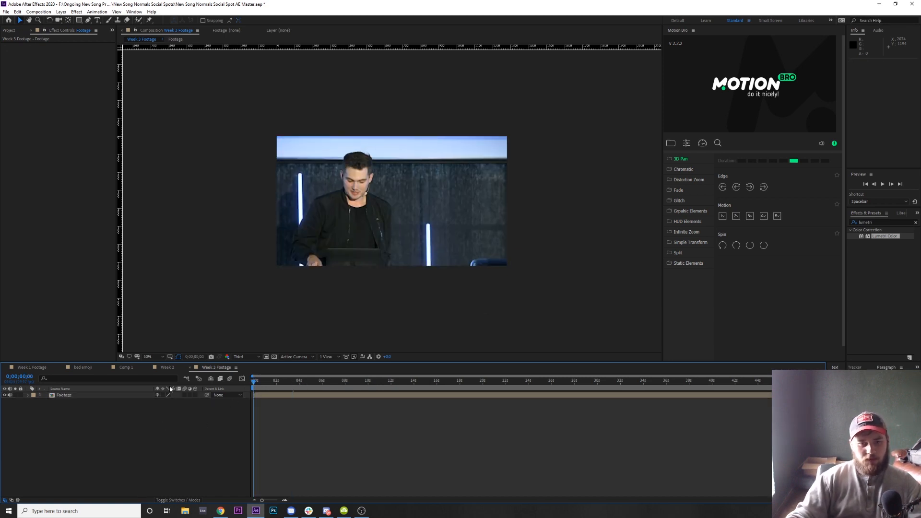
{"action": "key", "text": "space"}
{"action": "key", "text": "space"}
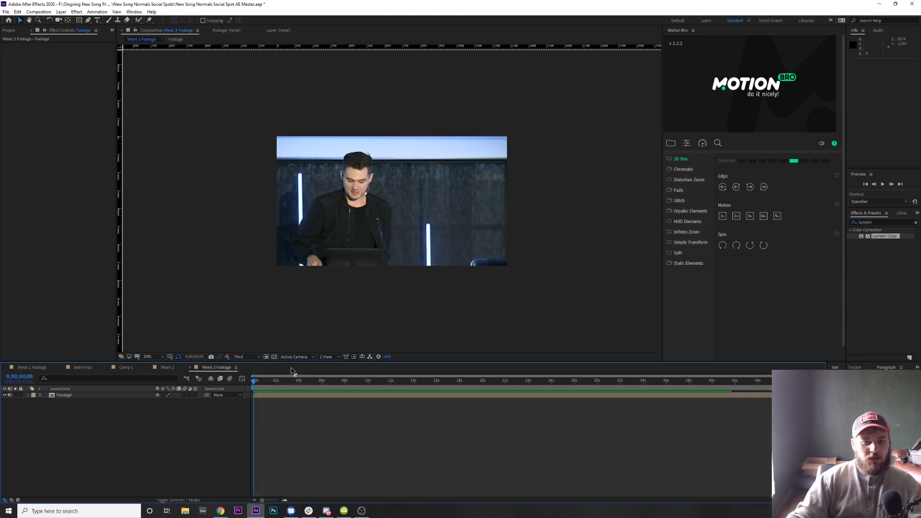
{"action": "key", "text": "space"}
{"action": "key", "text": "space"}
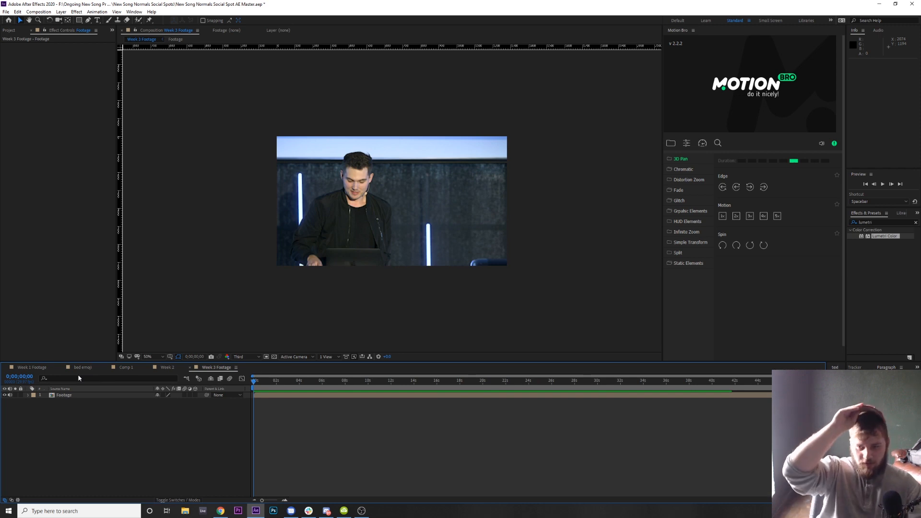
{"action": "key", "text": "space"}
{"action": "key", "text": "space"}
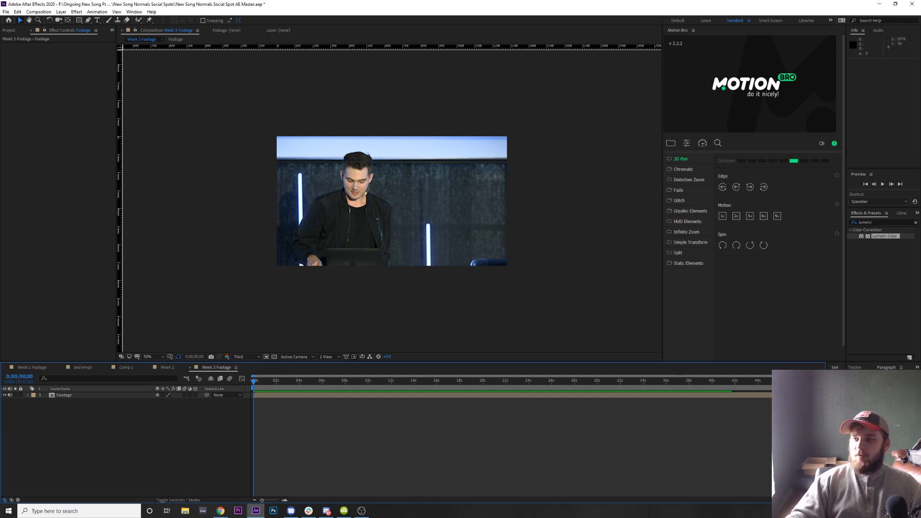
Switch to Chrome, shrink the window over the project, and browse the newsongpeople Instagram posts for an earlier social spot
{"action": "left_click_drag", "start_coordinate": [335, 517], "coordinate": [289, 186]}
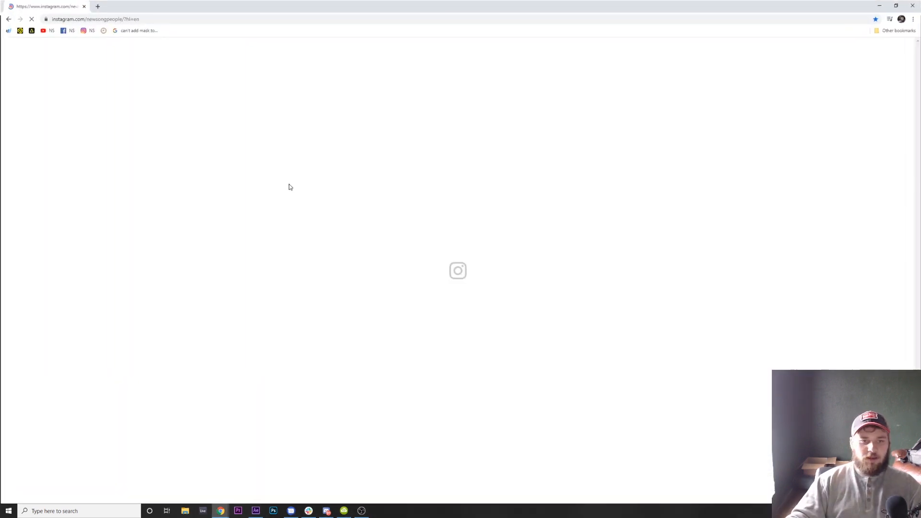
{"action": "left_click_drag", "start_coordinate": [383, 5], "coordinate": [388, 90]}
{"action": "left_click_drag", "start_coordinate": [724, 268], "coordinate": [589, 272]}
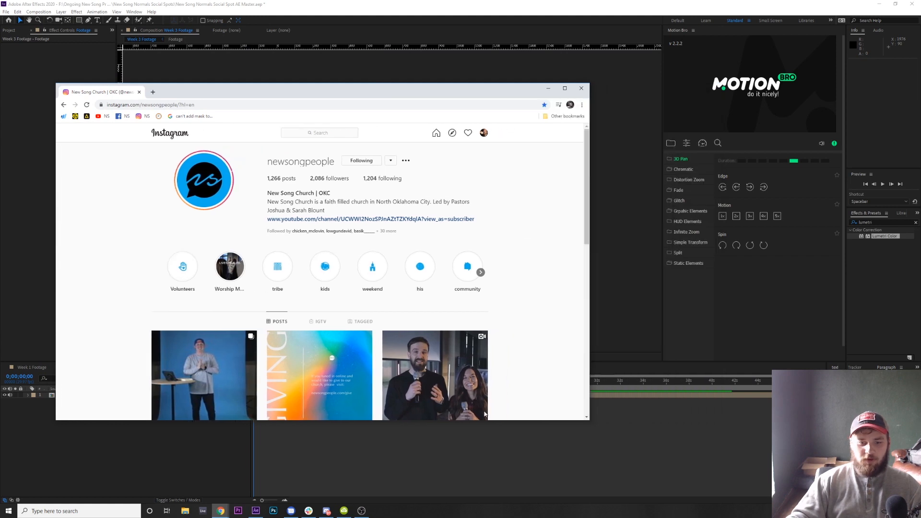
{"action": "left_click_drag", "start_coordinate": [411, 420], "coordinate": [410, 474]}
{"action": "left_click_drag", "start_coordinate": [434, 89], "coordinate": [476, 57]}
{"action": "scroll", "coordinate": [473, 312], "scroll_direction": "down", "scroll_amount": 13}
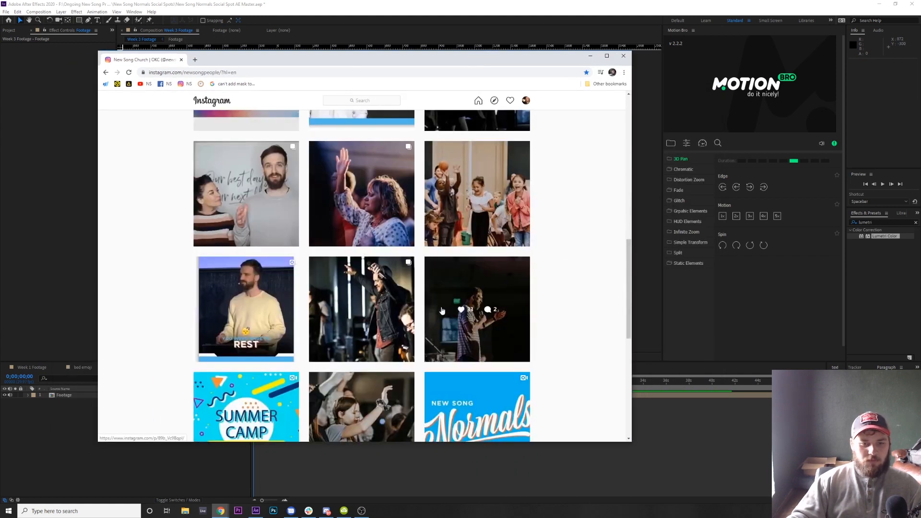
Open the "You were made to rest" video post, play part of it as a style reference, and return to the profile's posts
{"action": "left_click", "coordinate": [281, 247]}
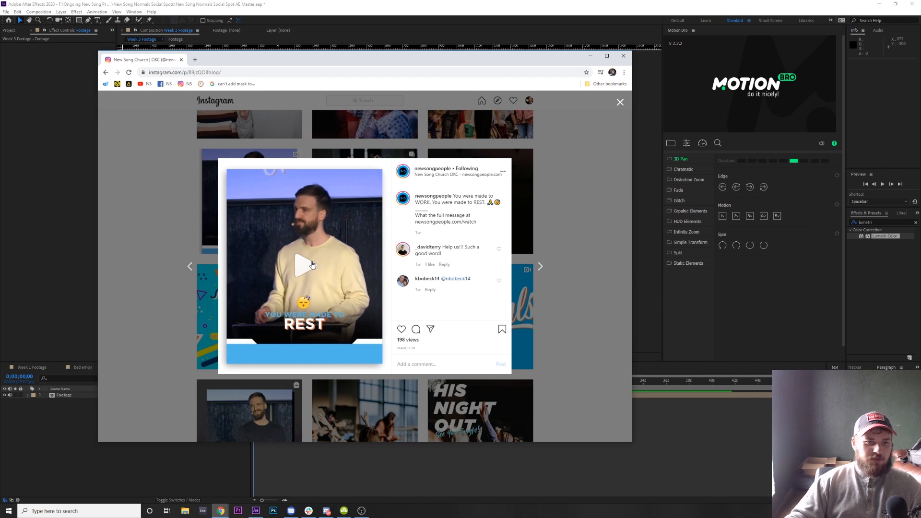
{"action": "left_click", "coordinate": [312, 264]}
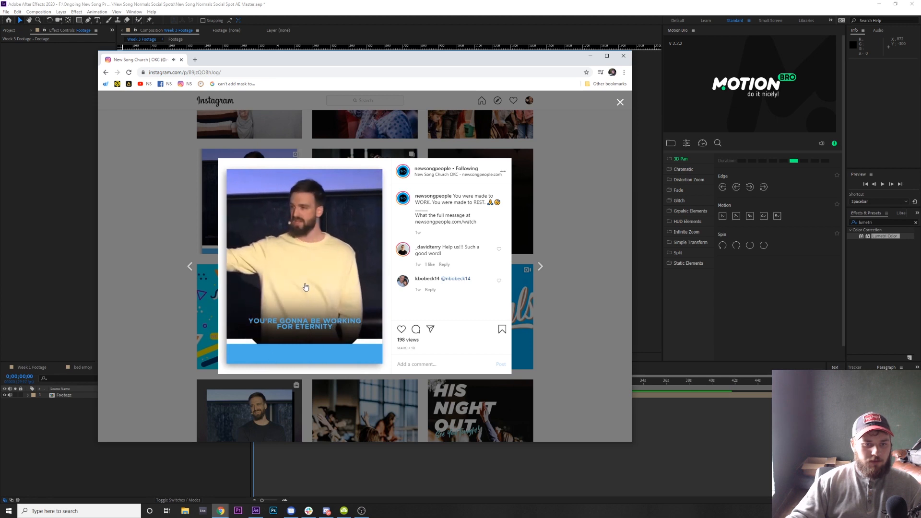
{"action": "left_click", "coordinate": [283, 356]}
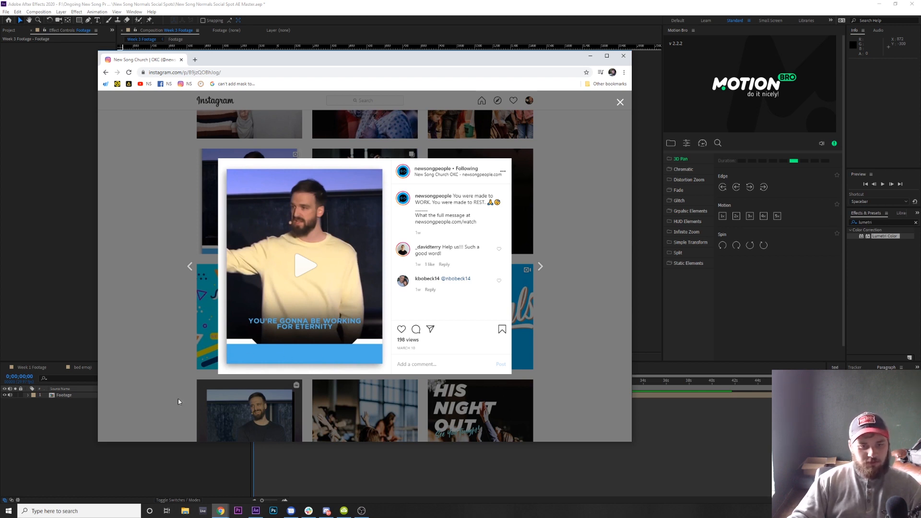
{"action": "left_click", "coordinate": [158, 425]}
{"action": "scroll", "coordinate": [246, 362], "scroll_direction": "up", "scroll_amount": 4}
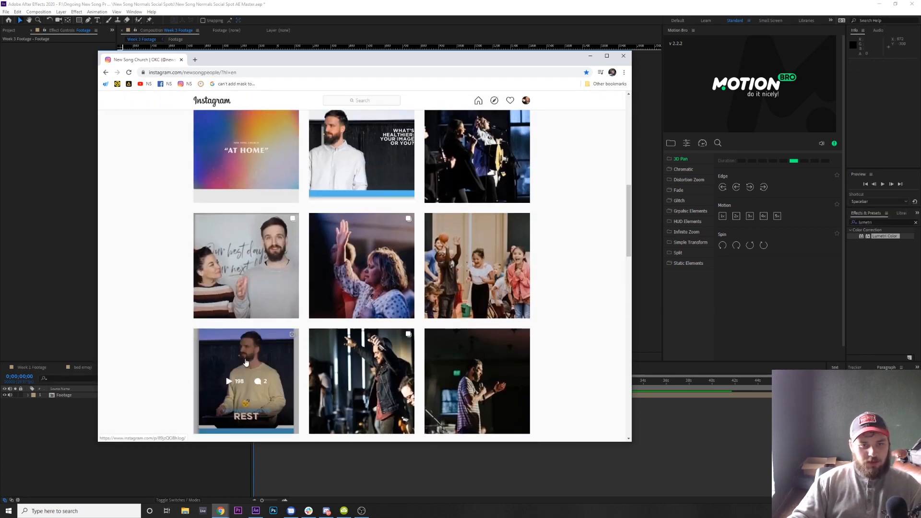
Open the "What's healthier: your image or you?" video post and play parts of it as a style reference
{"action": "scroll", "coordinate": [245, 362], "scroll_direction": "down", "scroll_amount": 2}
{"action": "scroll", "coordinate": [255, 312], "scroll_direction": "up", "scroll_amount": 2}
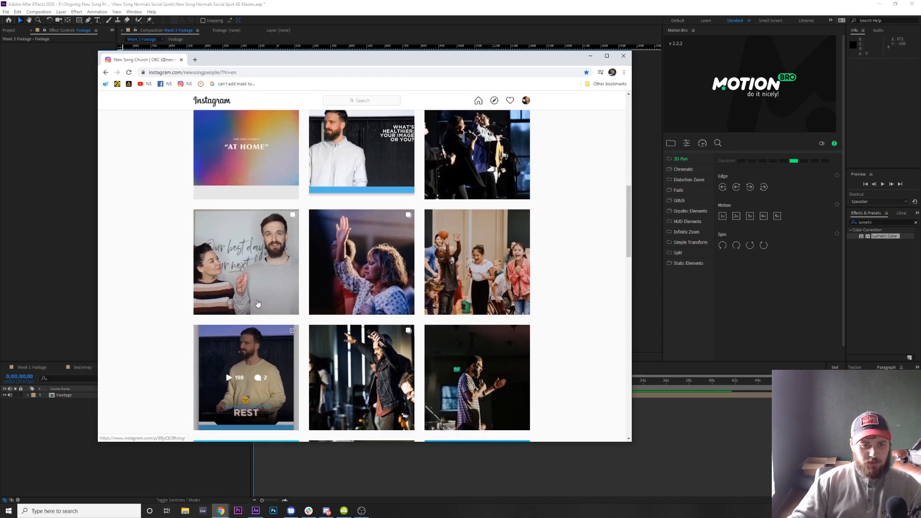
{"action": "scroll", "coordinate": [257, 303], "scroll_direction": "up", "scroll_amount": 1}
{"action": "left_click", "coordinate": [345, 202]}
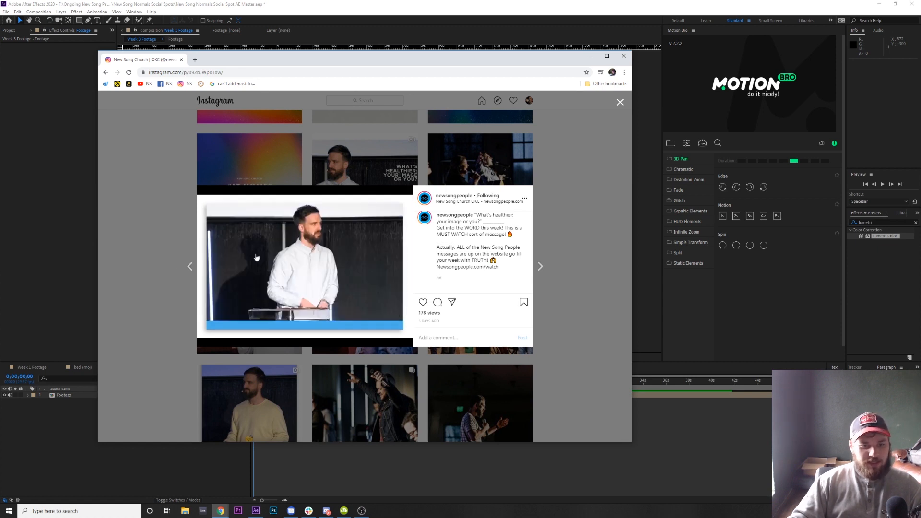
{"action": "left_click", "coordinate": [299, 282]}
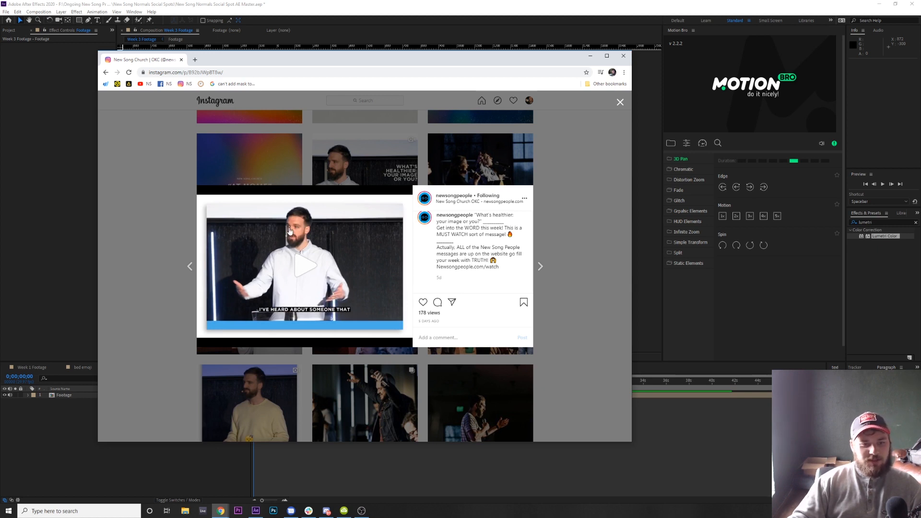
{"action": "left_click", "coordinate": [304, 269]}
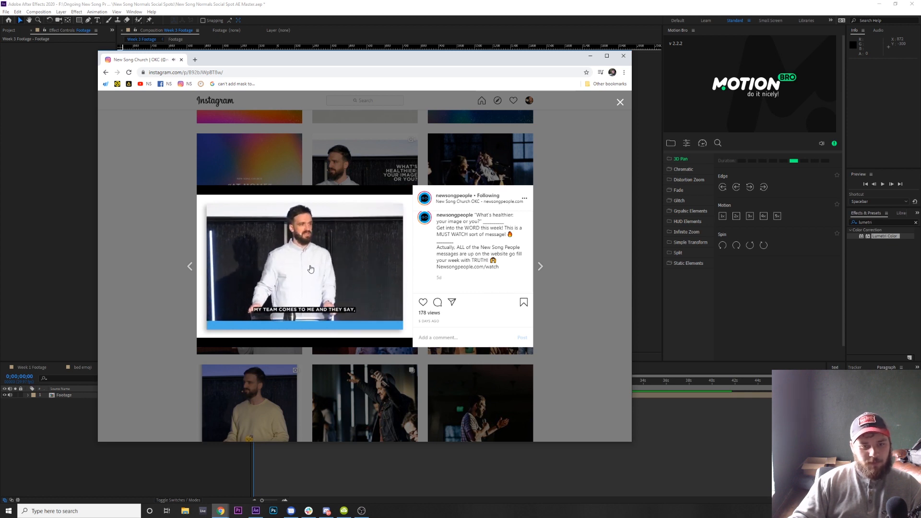
{"action": "left_click", "coordinate": [310, 269]}
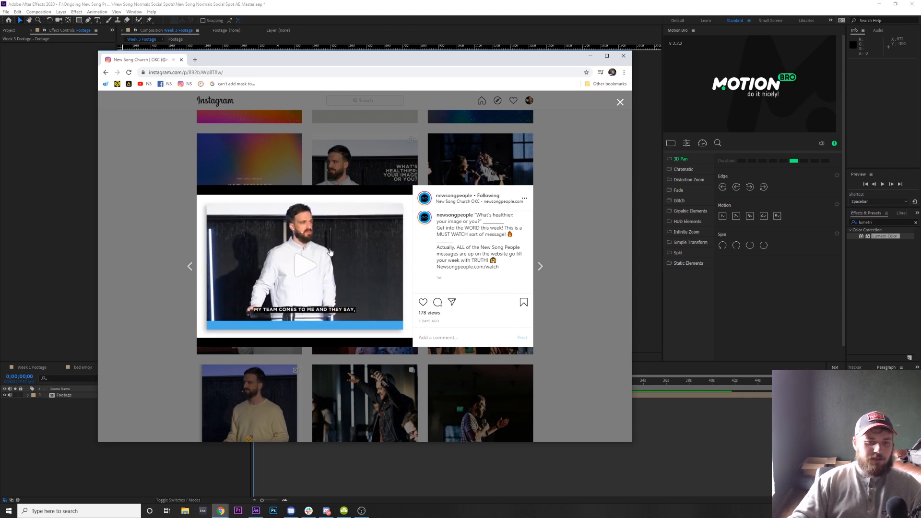
Switch back to After Effects and preview the Week 3 Footage composition near its end
{"action": "left_click", "coordinate": [159, 268]}
{"action": "left_click", "coordinate": [79, 287]}
{"action": "left_click_drag", "start_coordinate": [254, 381], "coordinate": [782, 398]}
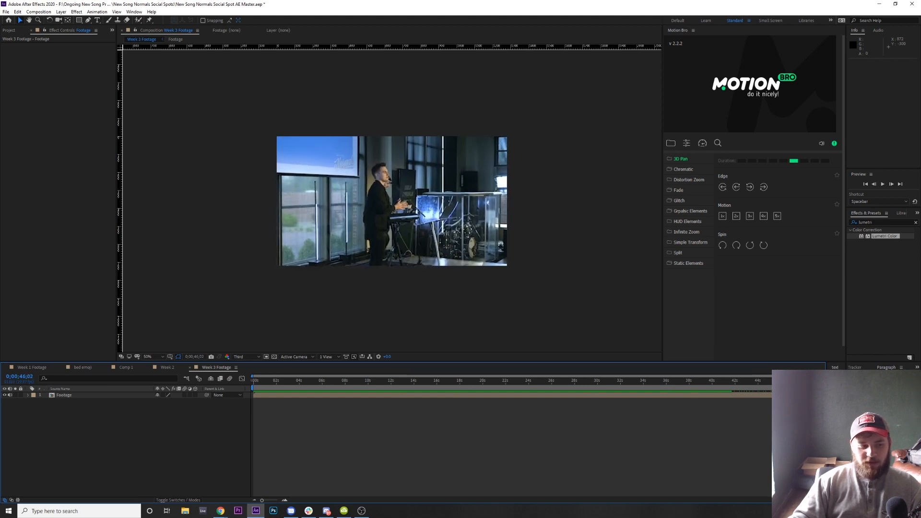
{"action": "key", "text": "space"}
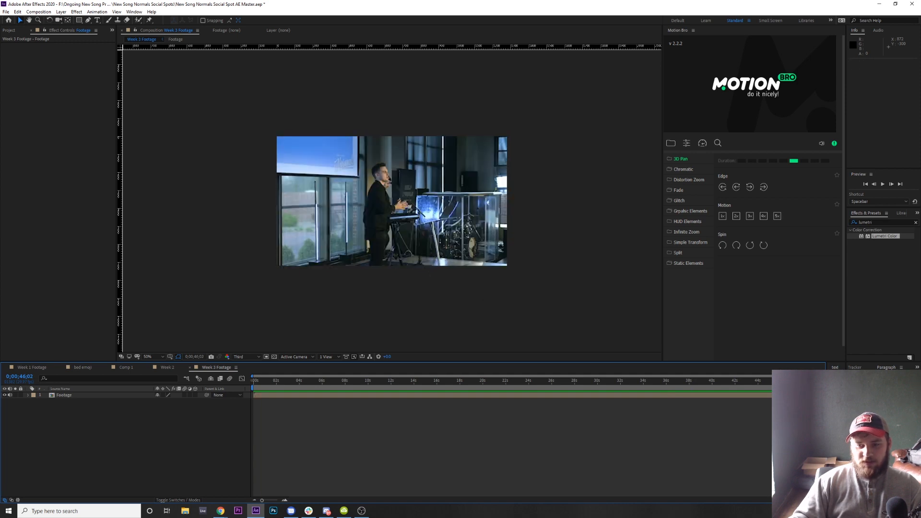
{"action": "key", "text": "space"}
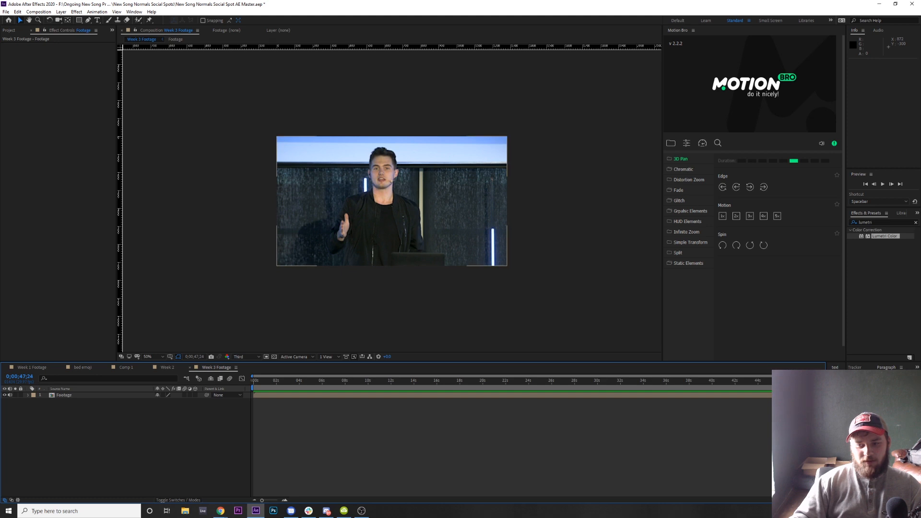
Scrub and play the footage between 0;00;46;20 and 0;00;47;24 to examine how the speaker moves within the frame
{"action": "left_click_drag", "start_coordinate": [253, 376], "coordinate": [778, 376]}
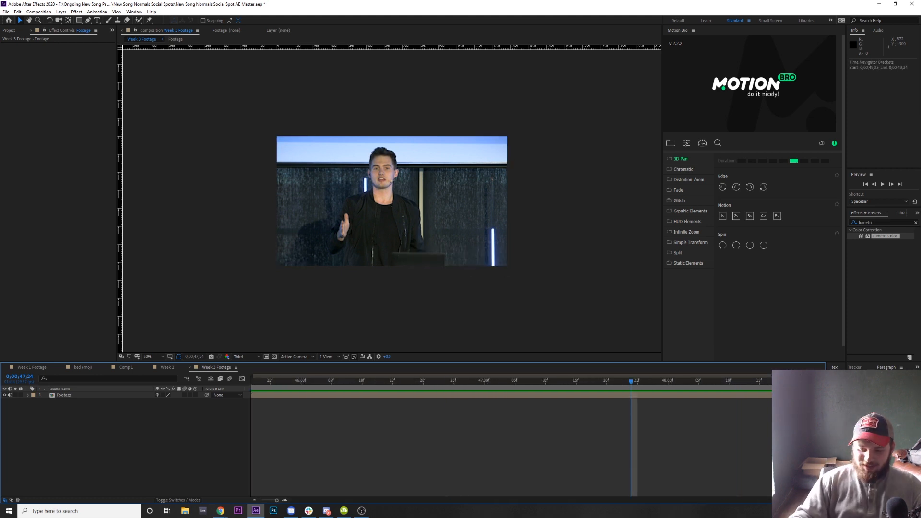
{"action": "scroll", "coordinate": [787, 384], "scroll_direction": "right", "scroll_amount": 2}
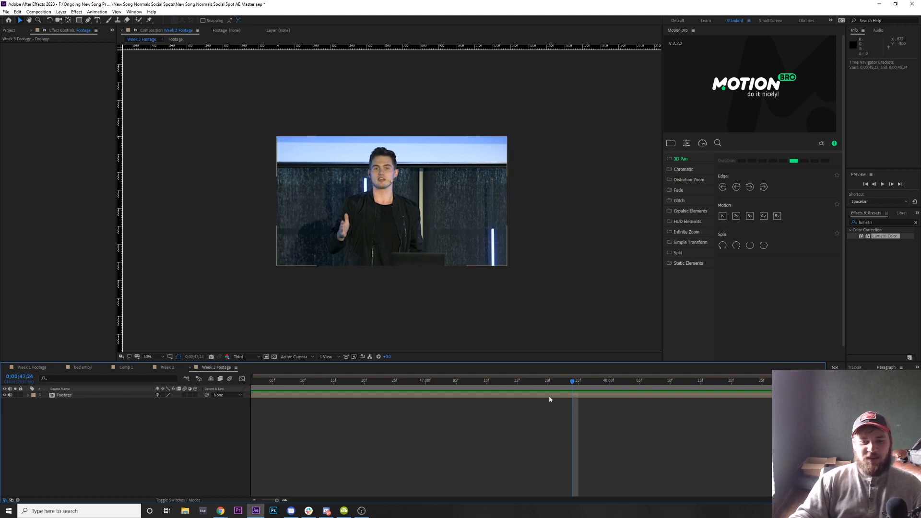
{"action": "left_click", "coordinate": [637, 397]}
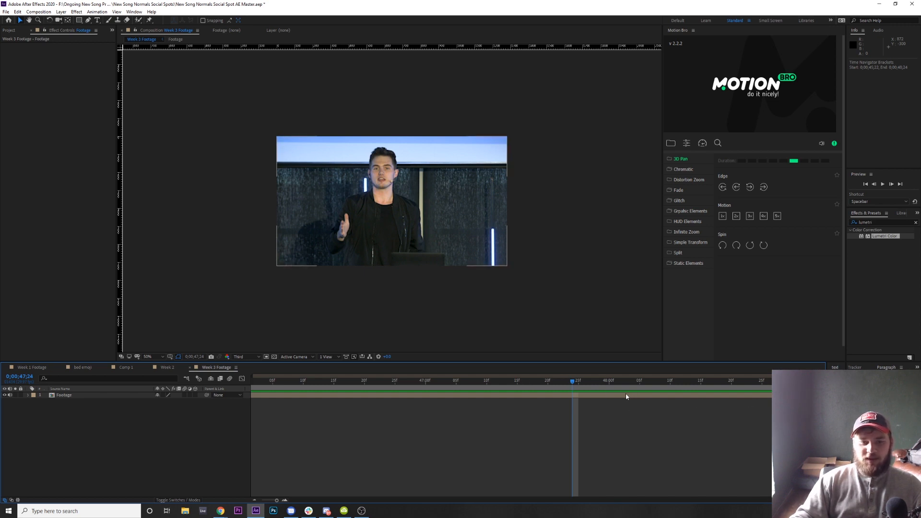
{"action": "left_click", "coordinate": [588, 398]}
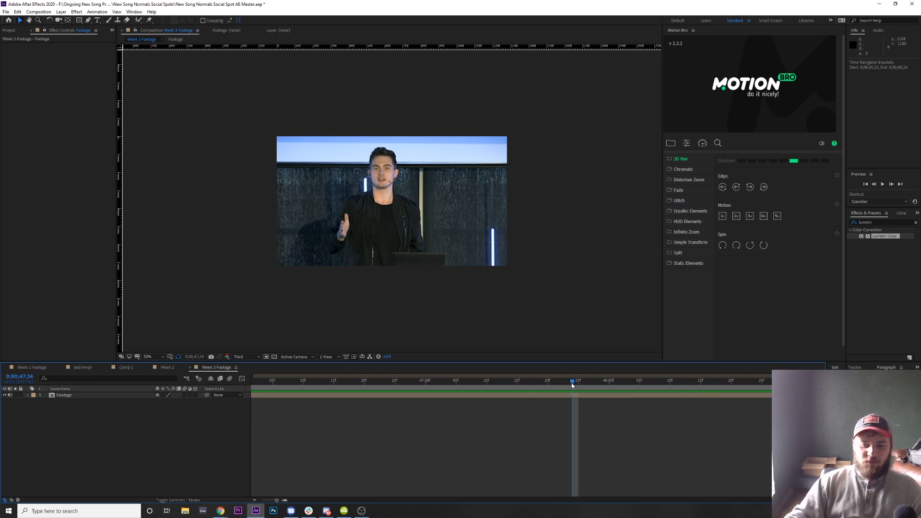
{"action": "left_click_drag", "start_coordinate": [572, 385], "coordinate": [522, 381]}
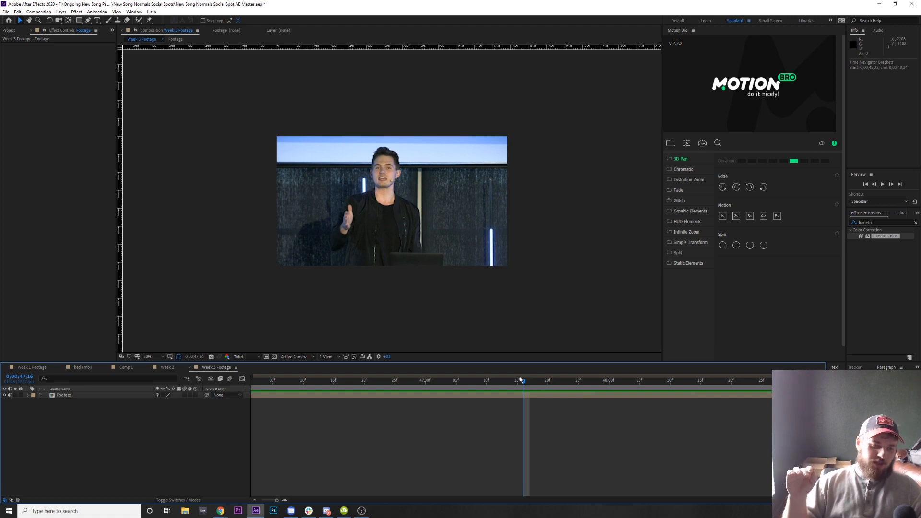
{"action": "left_click_drag", "start_coordinate": [523, 379], "coordinate": [365, 381]}
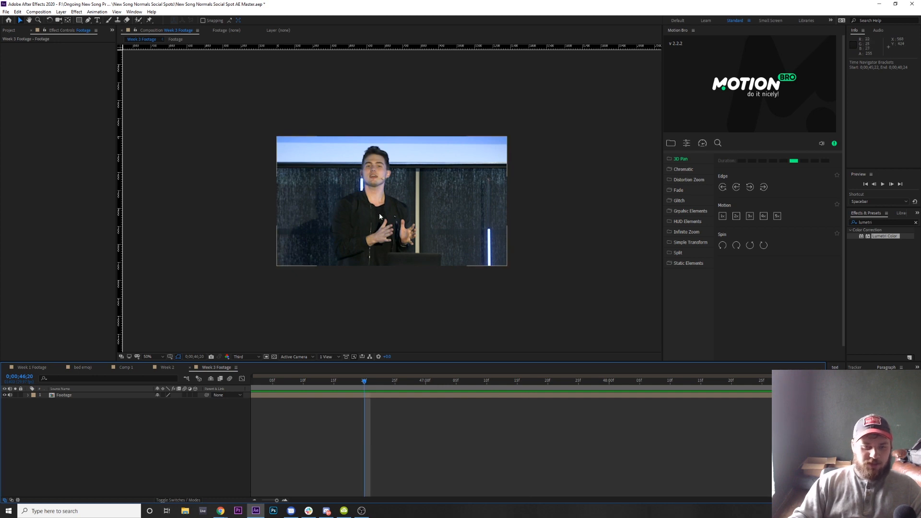
{"action": "key", "text": "space"}
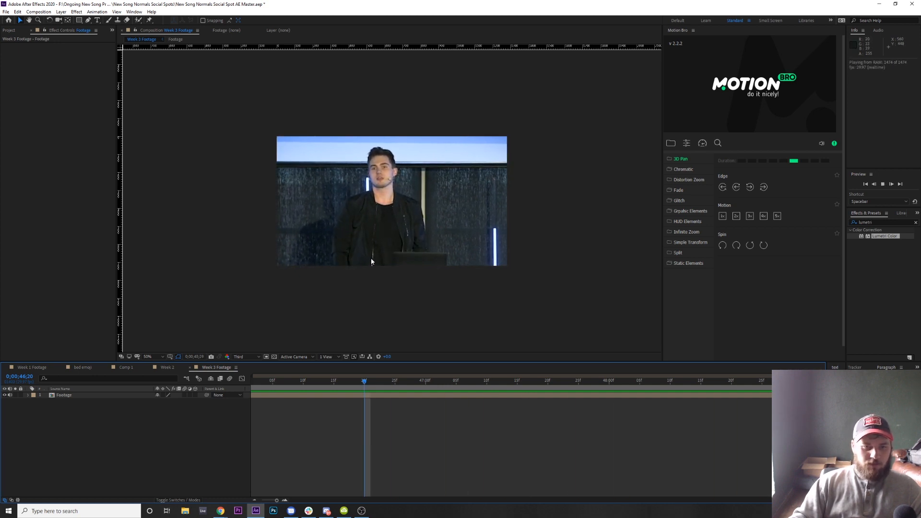
{"action": "key", "text": "space"}
{"action": "left_click_drag", "start_coordinate": [593, 392], "coordinate": [756, 402]}
{"action": "left_click_drag", "start_coordinate": [697, 412], "coordinate": [518, 465]}
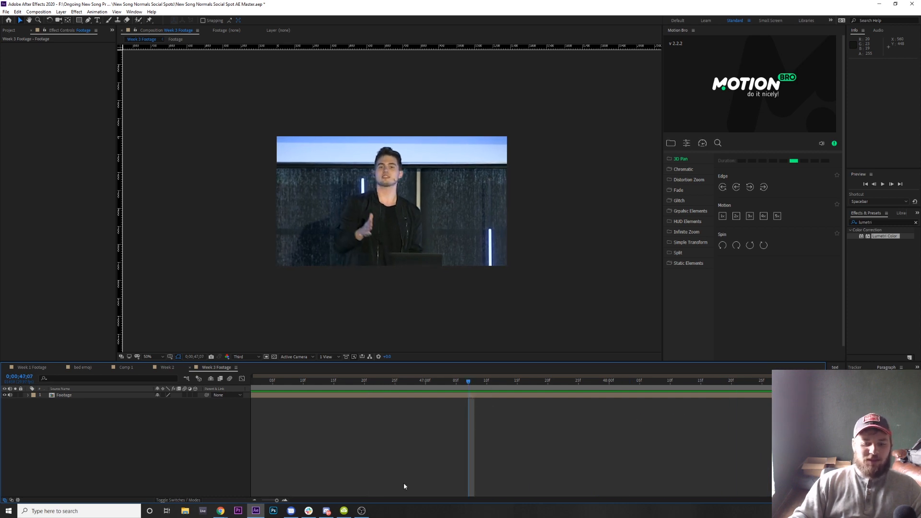
Return to the composition's start and change its size to a square 720 × 720 px with the aspect ratio unlocked
{"action": "scroll", "coordinate": [420, 445], "scroll_direction": "down", "scroll_amount": 8}
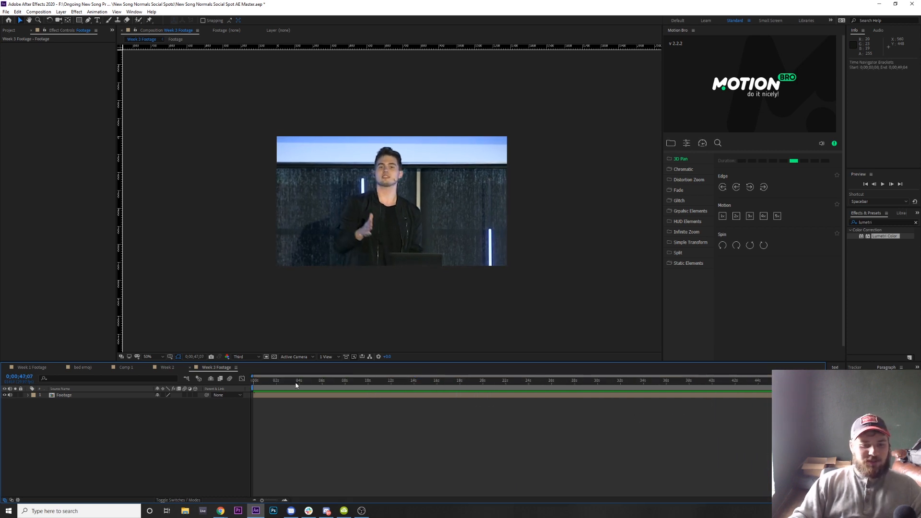
{"action": "left_click_drag", "start_coordinate": [296, 383], "coordinate": [213, 386]}
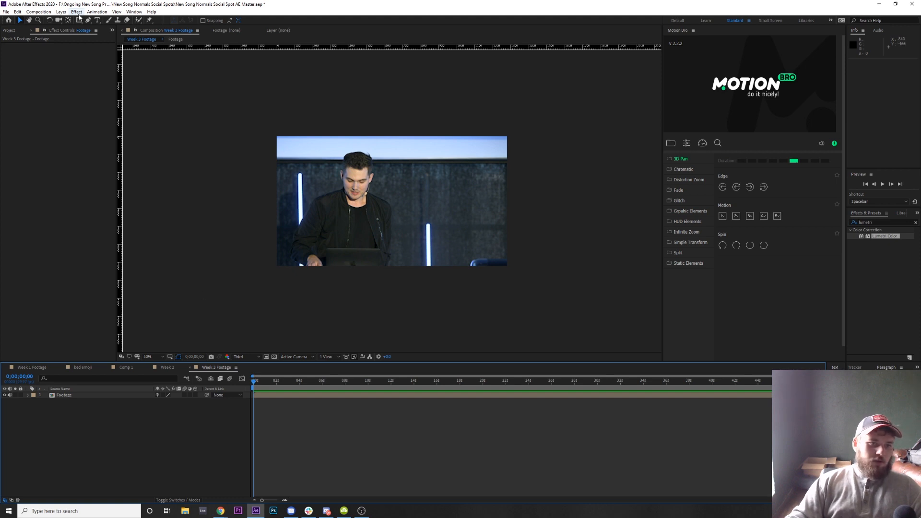
{"action": "left_click", "coordinate": [39, 12]}
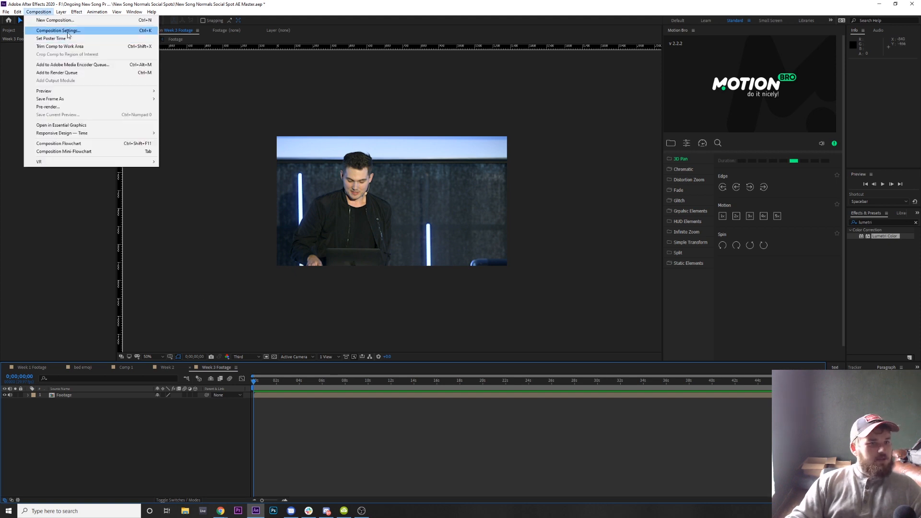
{"action": "left_click", "coordinate": [68, 31]}
{"action": "left_click_drag", "start_coordinate": [439, 161], "coordinate": [449, 164]}
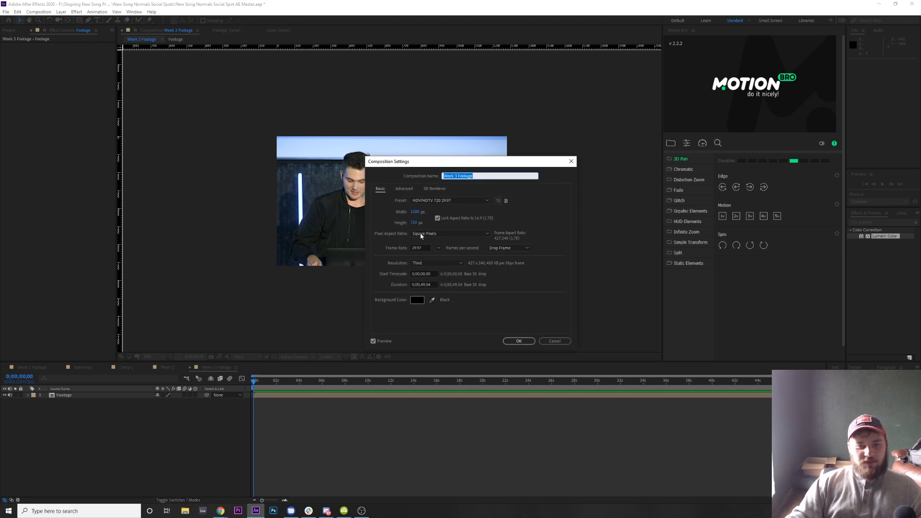
{"action": "key", "text": "Tab"}
{"action": "type", "text": "720"}
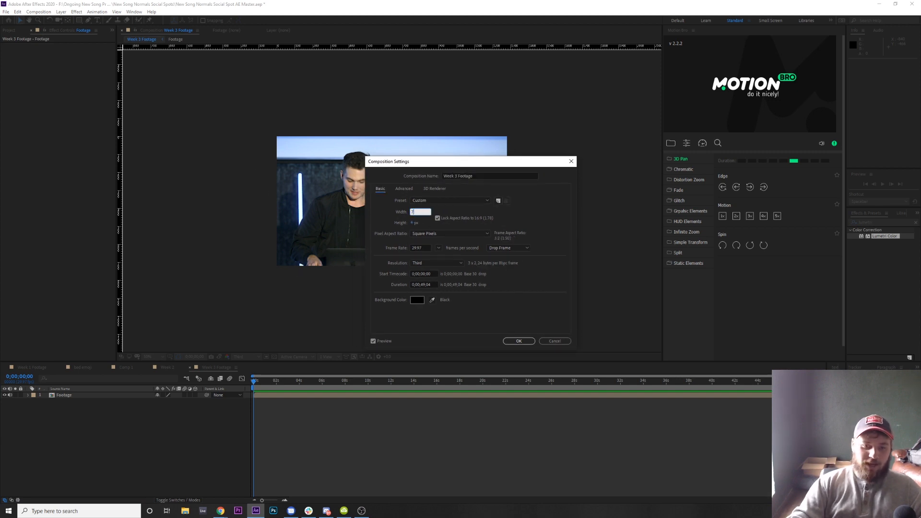
{"action": "left_click", "coordinate": [437, 218]}
{"action": "left_click", "coordinate": [417, 223]}
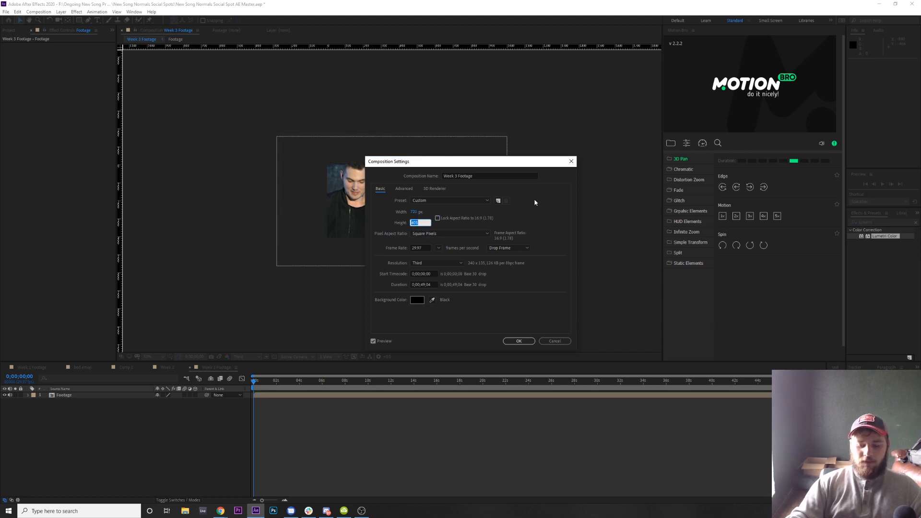
{"action": "type", "text": "720"}
{"action": "left_click", "coordinate": [543, 219]}
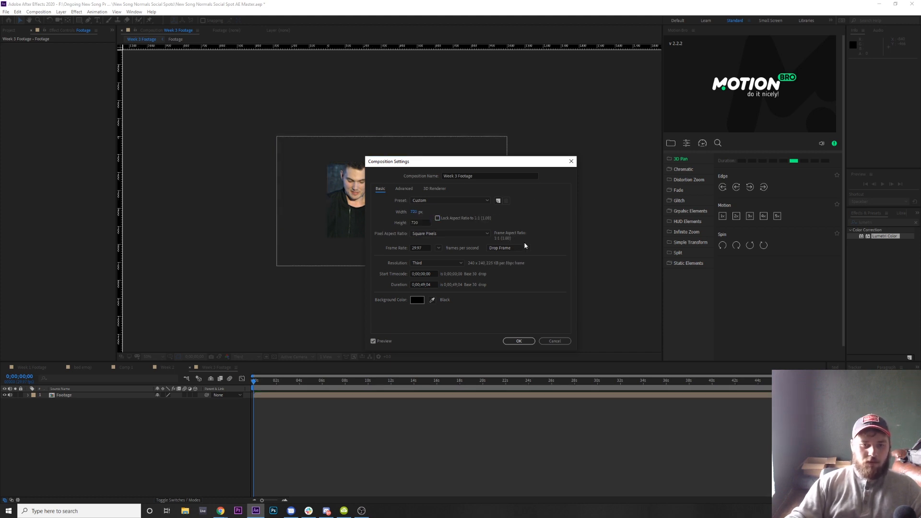
{"action": "left_click", "coordinate": [518, 340]}
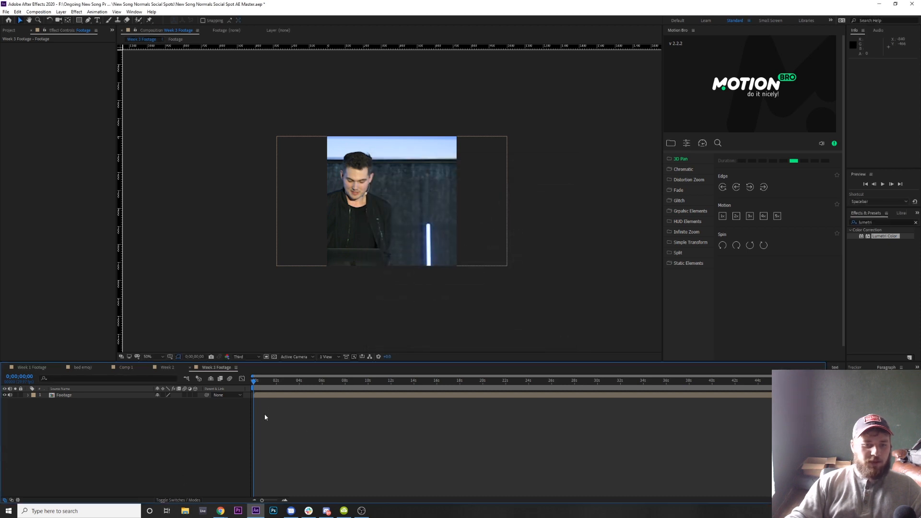
Keyframe the Footage layer's Position at 0;00;01;19, and shift the layer to the right with a second keyframe at 0;00;03;25
{"action": "left_click_drag", "start_coordinate": [254, 383], "coordinate": [328, 388]}
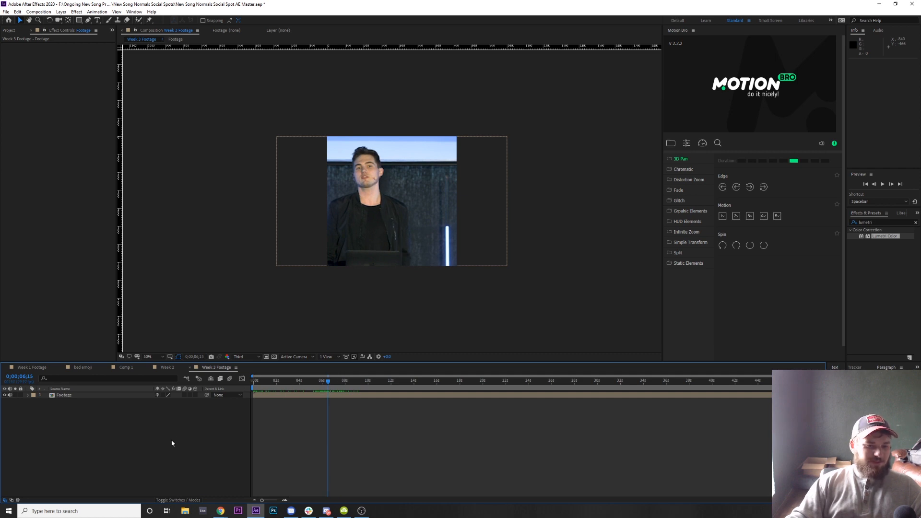
{"action": "left_click", "coordinate": [110, 395]}
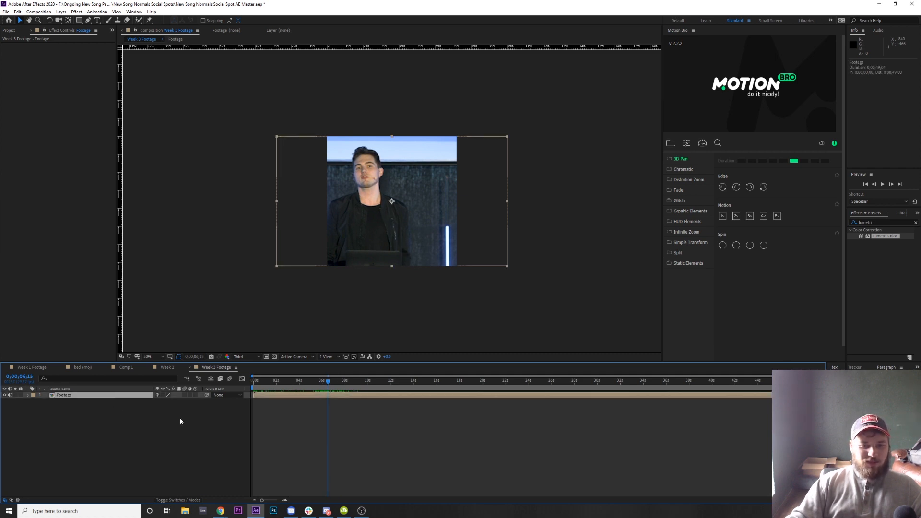
{"action": "left_click", "coordinate": [325, 384]}
{"action": "left_click_drag", "start_coordinate": [325, 383], "coordinate": [273, 403]}
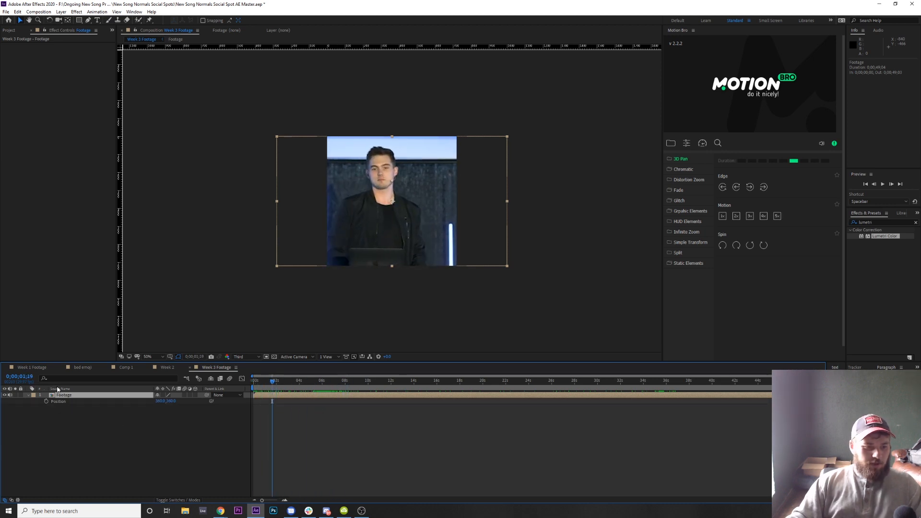
{"action": "key", "text": "p"}
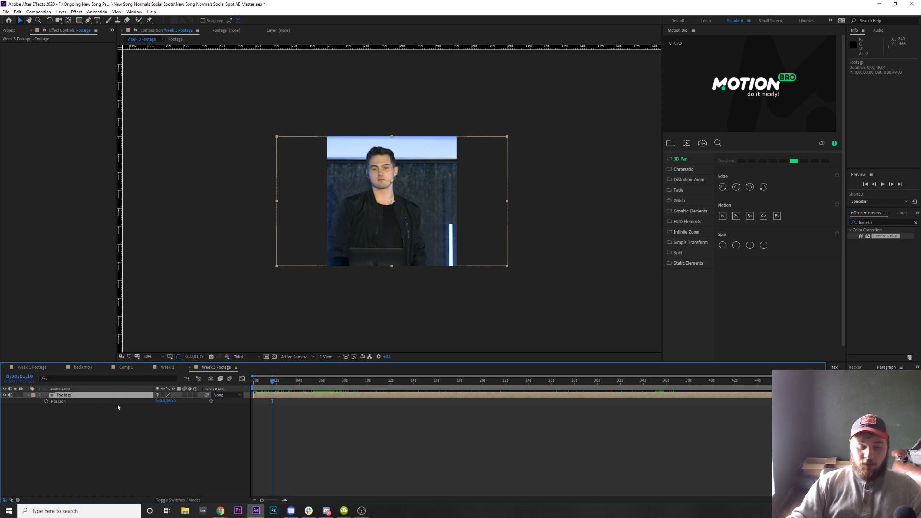
{"action": "left_click", "coordinate": [46, 401]}
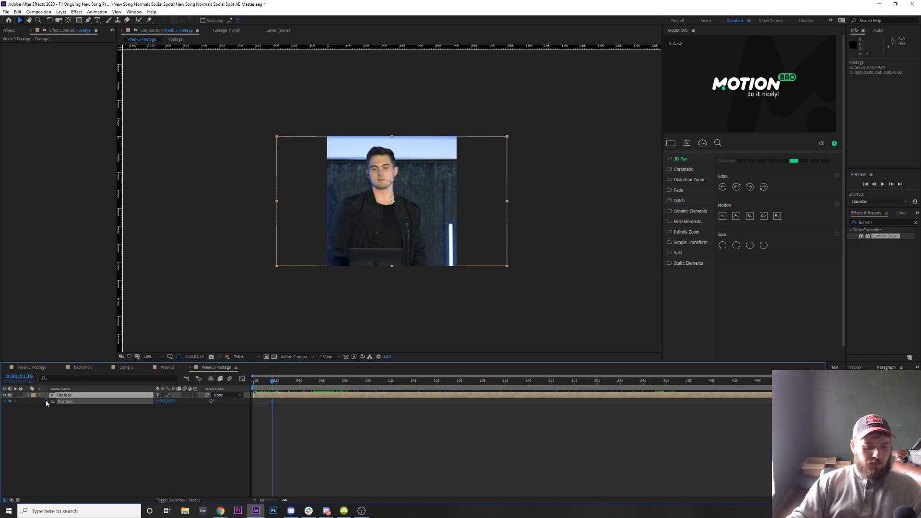
{"action": "left_click_drag", "start_coordinate": [272, 381], "coordinate": [298, 381]}
{"action": "left_click_drag", "start_coordinate": [158, 404], "coordinate": [190, 398]}
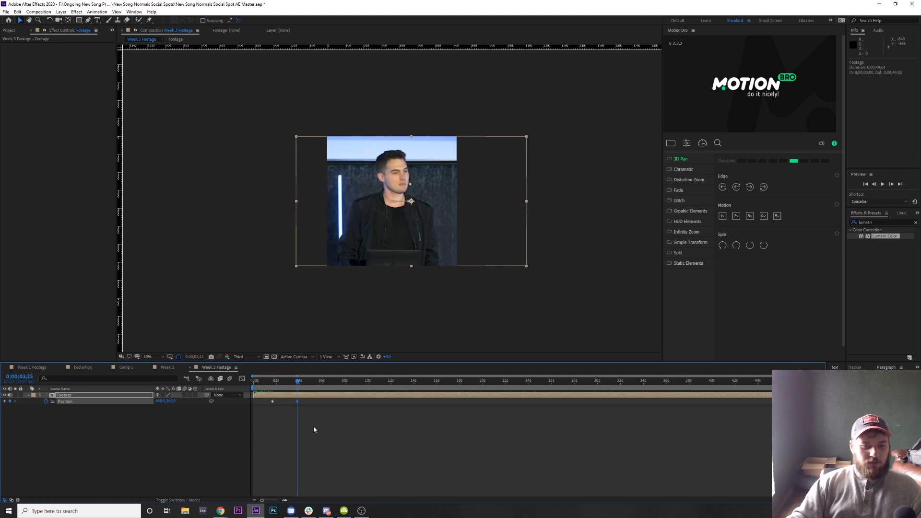
Apply Easy Ease to both Position keyframes of the Footage layer and check the resulting curve in the Graph Editor
{"action": "left_click_drag", "start_coordinate": [266, 406], "coordinate": [350, 398]}
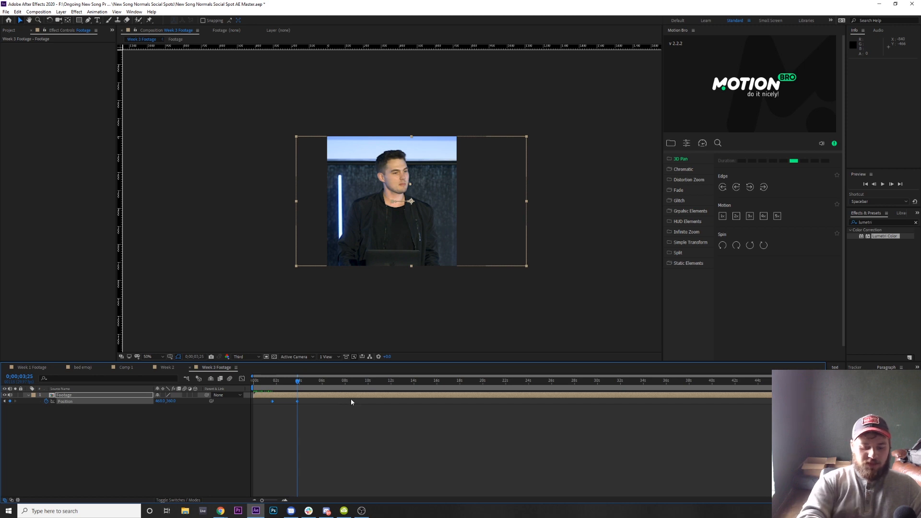
{"action": "left_click_drag", "start_coordinate": [270, 383], "coordinate": [302, 383]}
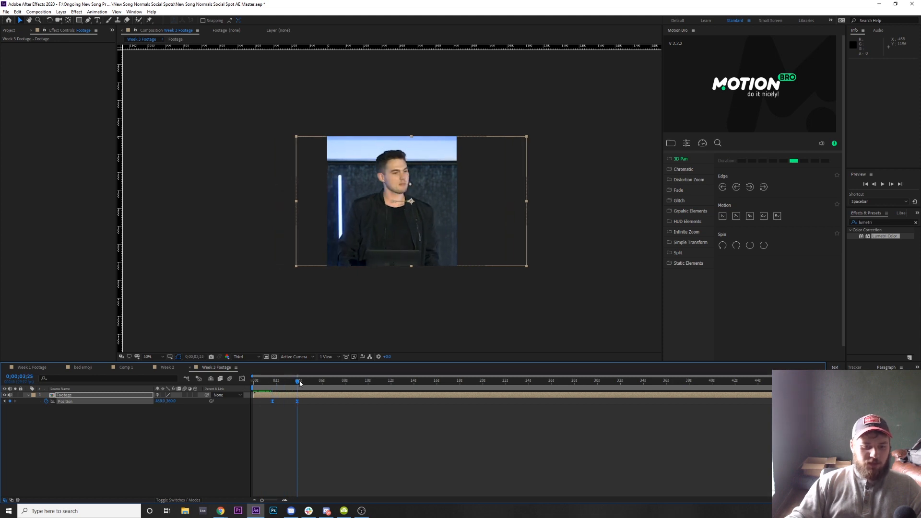
{"action": "left_click", "coordinate": [241, 379]}
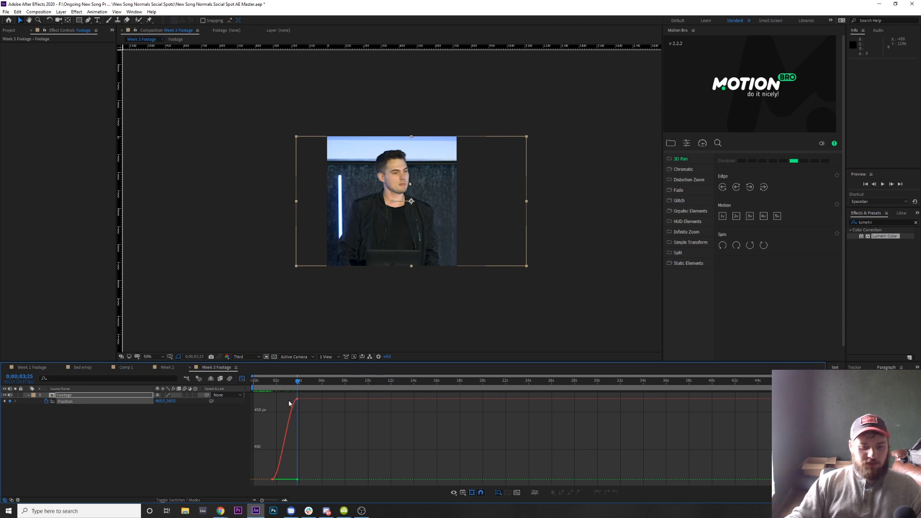
{"action": "left_click", "coordinate": [242, 379]}
Scrub through the eased move and play the composition from its start to review the reframing
{"action": "left_click_drag", "start_coordinate": [266, 411], "coordinate": [295, 386]}
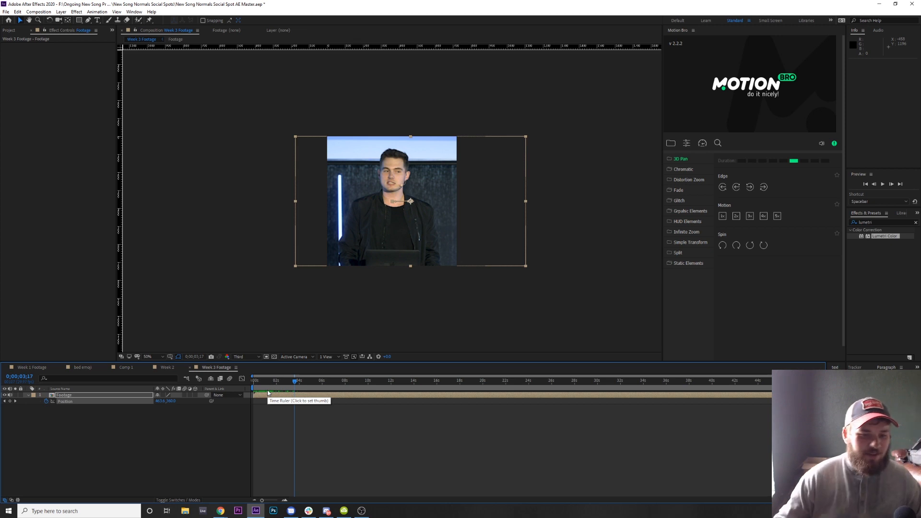
{"action": "left_click_drag", "start_coordinate": [283, 382], "coordinate": [246, 381]}
{"action": "key", "text": "space"}
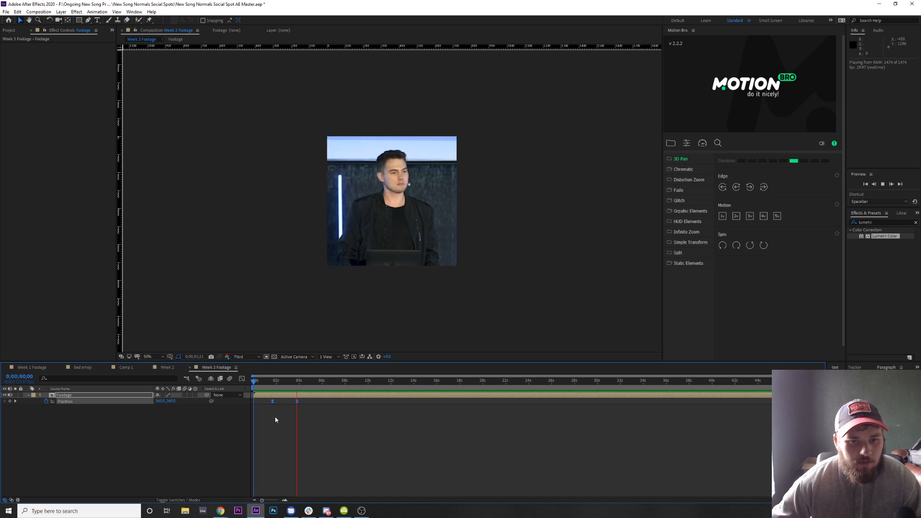
Hold the Footage layer's Position with a keyframe near 7 seconds, and shift the layer right with another at 0;00;07;24
{"action": "left_click_drag", "start_coordinate": [269, 382], "coordinate": [332, 393]}
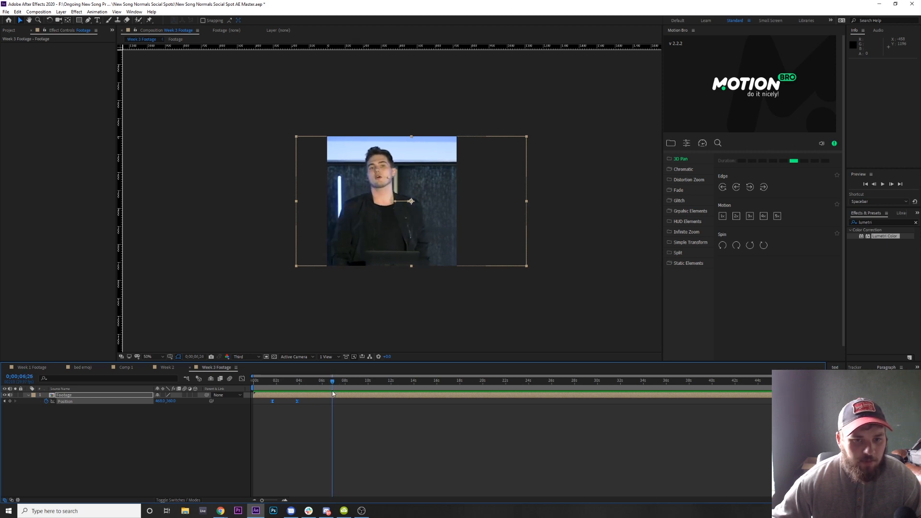
{"action": "left_click", "coordinate": [10, 401]}
{"action": "left_click_drag", "start_coordinate": [332, 385], "coordinate": [343, 388]}
{"action": "left_click_drag", "start_coordinate": [162, 400], "coordinate": [216, 406]}
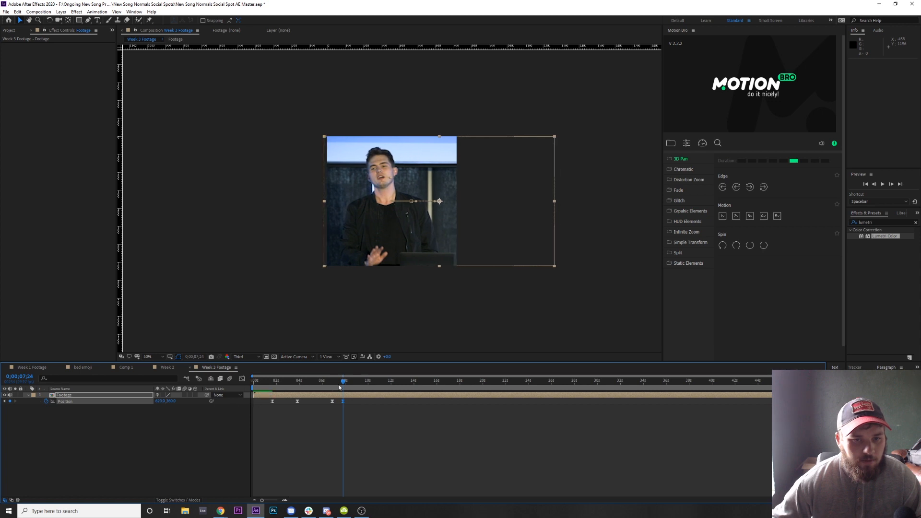
Shift the Footage layer back left with a Position keyframe at 0;00;09;14 and play the section from 0;00;05;03 to review it
{"action": "left_click_drag", "start_coordinate": [343, 383], "coordinate": [363, 386]}
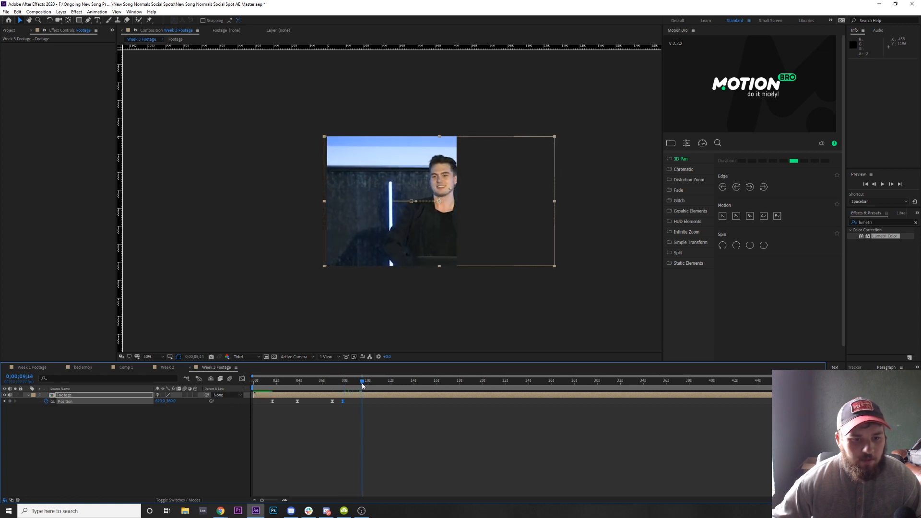
{"action": "left_click_drag", "start_coordinate": [160, 403], "coordinate": [68, 406]}
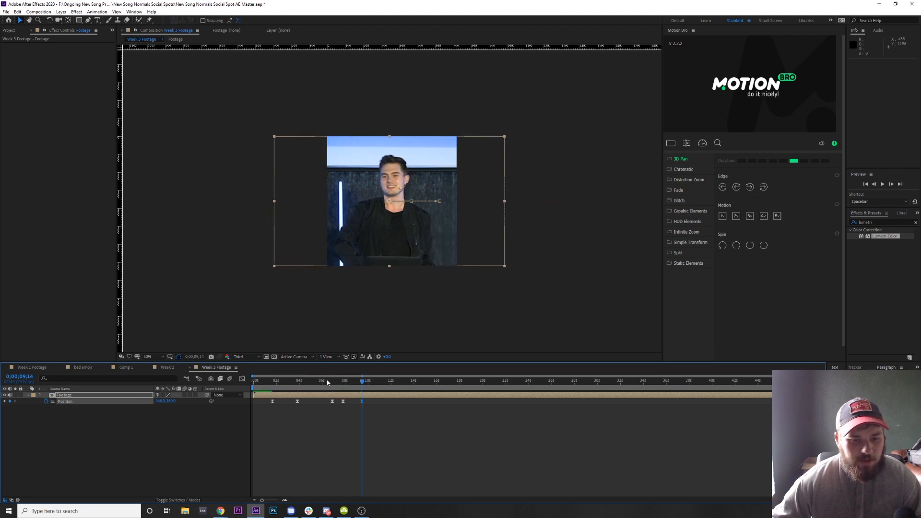
{"action": "left_click_drag", "start_coordinate": [328, 382], "coordinate": [312, 383]}
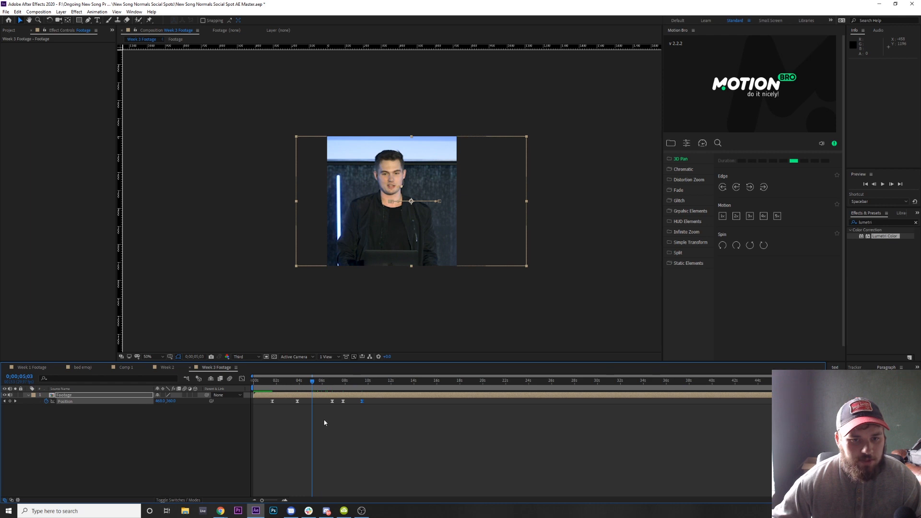
{"action": "key", "text": "space"}
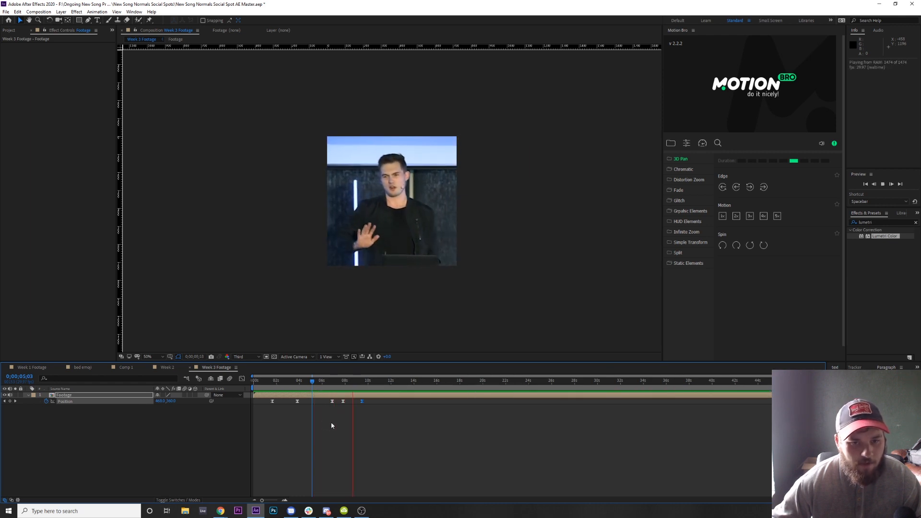
{"action": "key", "text": "space"}
Keyframe the Footage layer's Position at 0;00;24;15, shift it left with another keyframe just past 25 seconds, and play the move
{"action": "left_click_drag", "start_coordinate": [358, 383], "coordinate": [536, 395]}
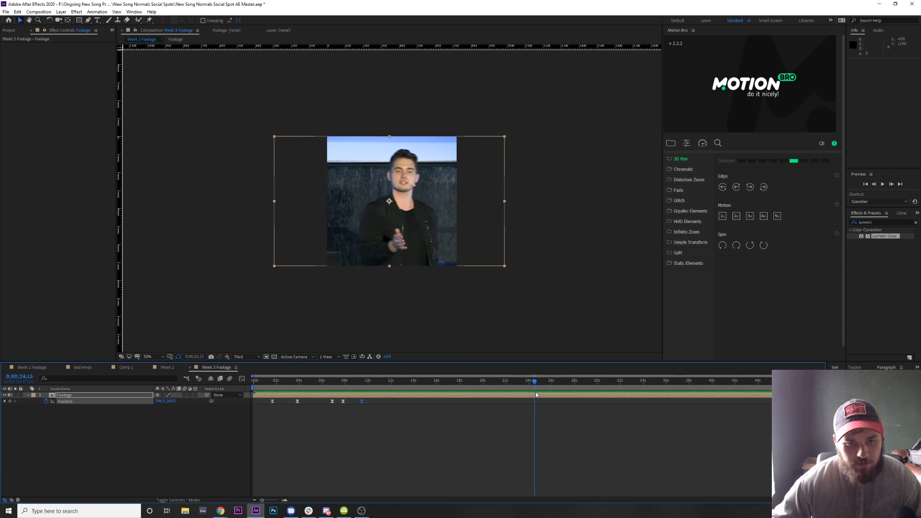
{"action": "left_click", "coordinate": [9, 401]}
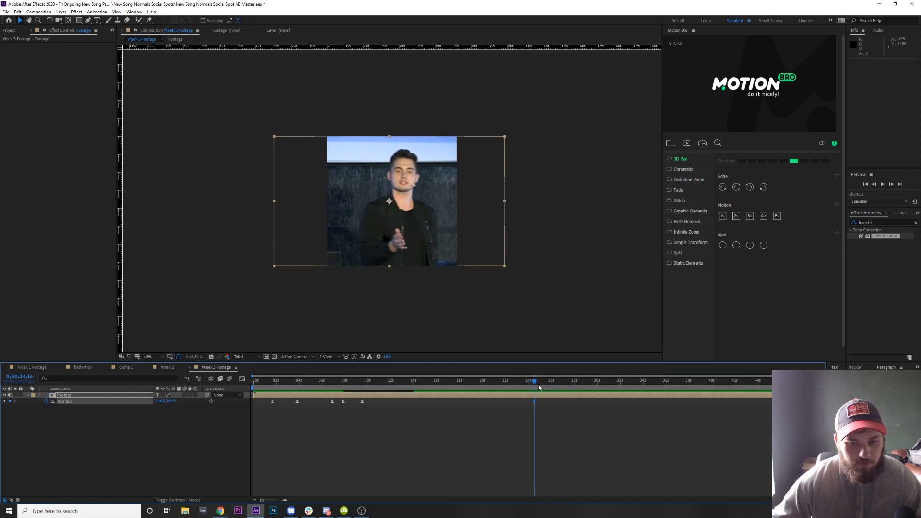
{"action": "mouse_move", "coordinate": [535, 382]}
{"action": "left_mouse_down"}
{"action": "mouse_move", "coordinate": [560, 385]}
{"action": "mouse_move", "coordinate": [533, 388]}
{"action": "mouse_move", "coordinate": [543, 387]}
{"action": "left_mouse_up"}
{"action": "left_click_drag", "start_coordinate": [158, 401], "coordinate": [85, 406]}
{"action": "key", "text": "space"}
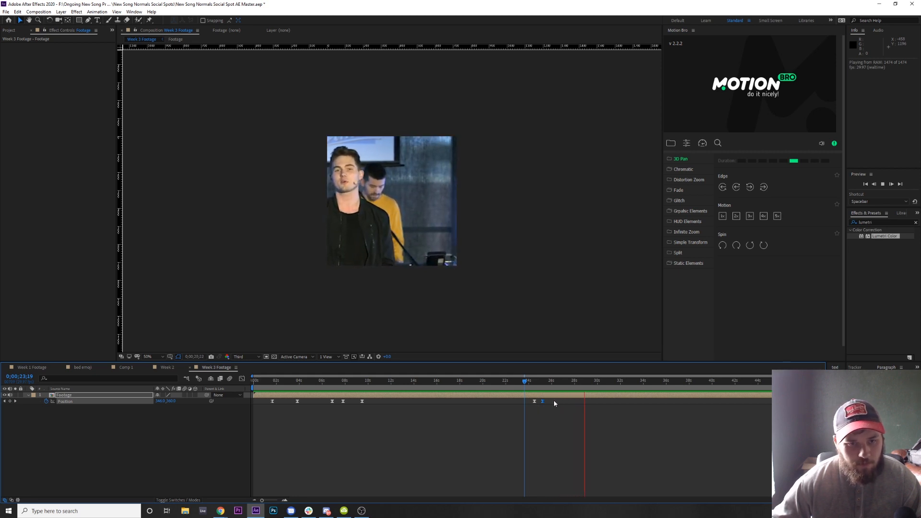
{"action": "key", "text": "space"}
Keyframe the Footage layer's Position at 0;00;27;03, shift it right to recentre the speaker at 0;00;28;05, and play the result
{"action": "left_click_drag", "start_coordinate": [555, 382], "coordinate": [565, 393]}
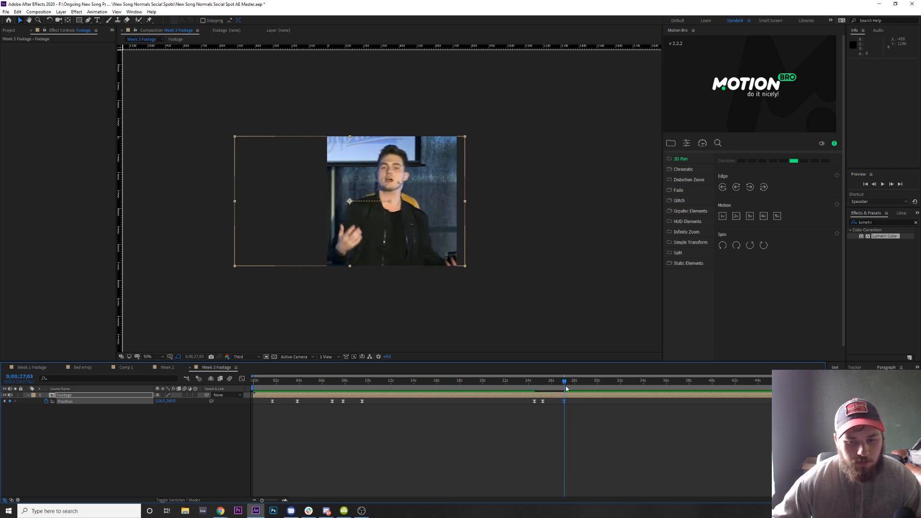
{"action": "left_click_drag", "start_coordinate": [565, 384], "coordinate": [576, 382]}
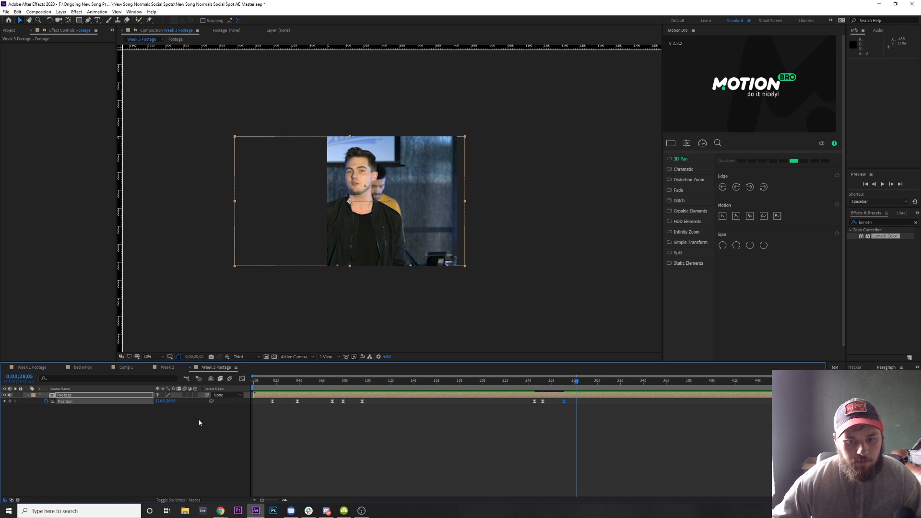
{"action": "left_click_drag", "start_coordinate": [160, 400], "coordinate": [221, 402]}
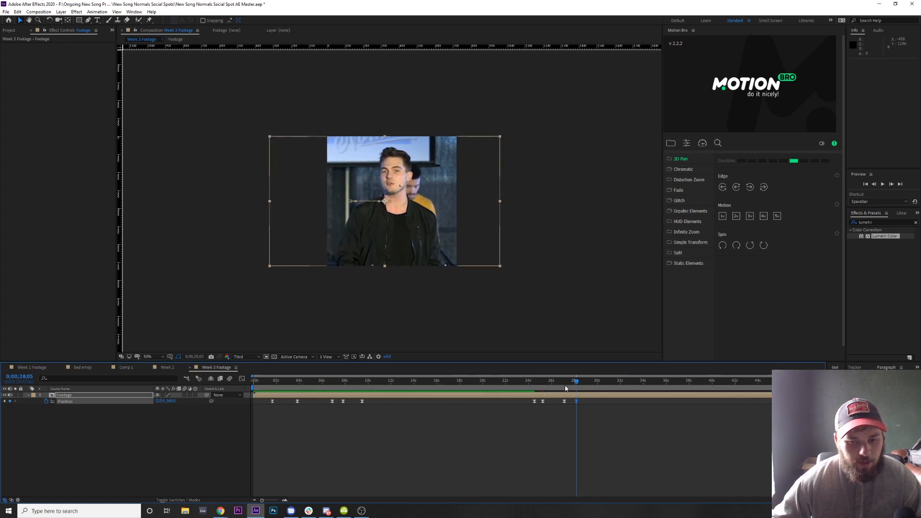
{"action": "left_click_drag", "start_coordinate": [563, 383], "coordinate": [516, 384]}
{"action": "key", "text": "space"}
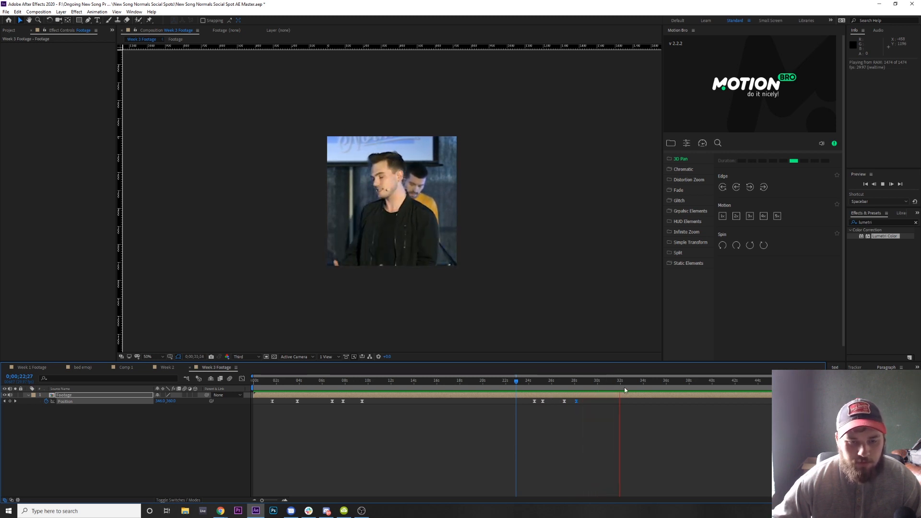
Keyframe the Footage layer's Position at 0;00;31;12, shift it right with another keyframe at 0;00;33;15, and play the move
{"action": "mouse_move", "coordinate": [625, 387]}
{"action": "left_mouse_down"}
{"action": "mouse_move", "coordinate": [635, 386]}
{"action": "mouse_move", "coordinate": [614, 388]}
{"action": "left_mouse_up"}
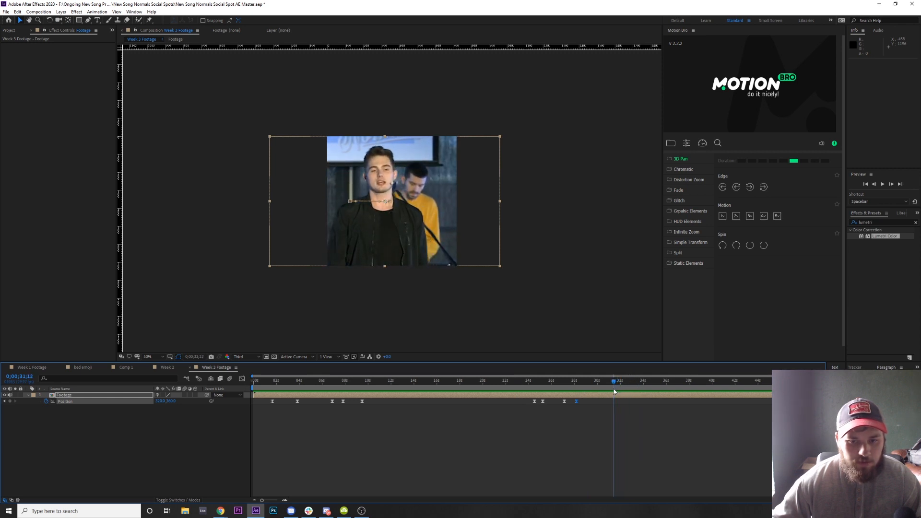
{"action": "left_click", "coordinate": [9, 401]}
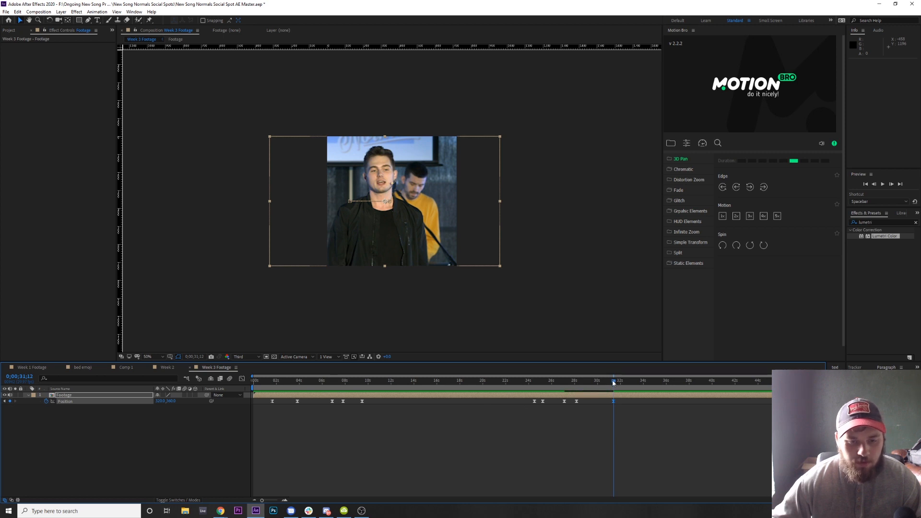
{"action": "left_click_drag", "start_coordinate": [613, 382], "coordinate": [638, 385]}
{"action": "left_click_drag", "start_coordinate": [160, 401], "coordinate": [272, 402]}
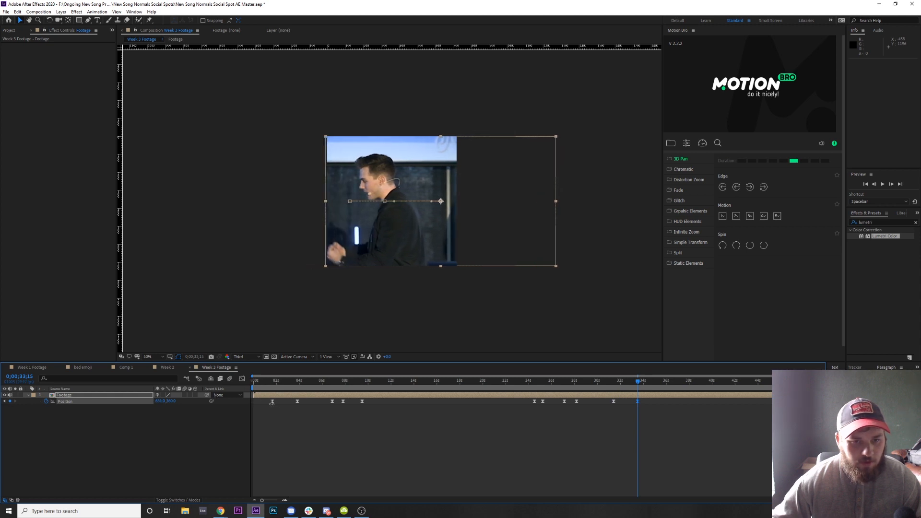
{"action": "left_click_drag", "start_coordinate": [636, 383], "coordinate": [604, 384]}
{"action": "key", "text": "space"}
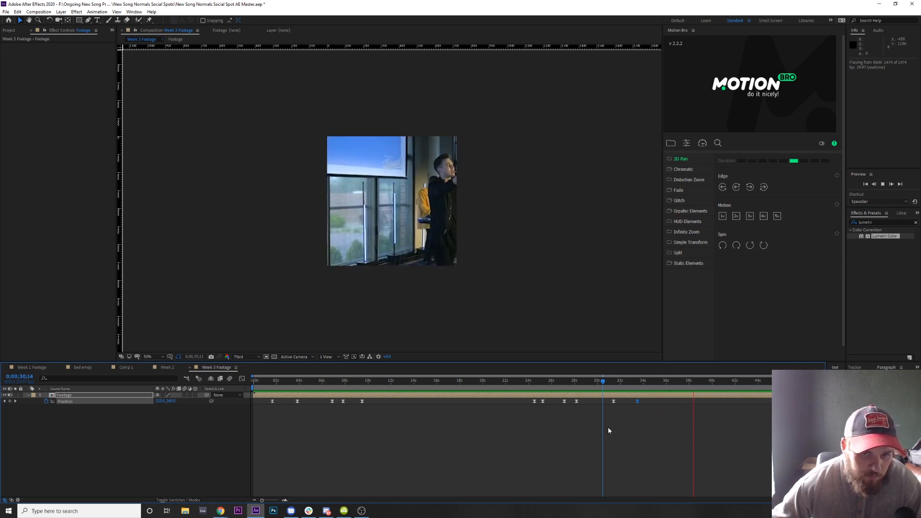
{"action": "key", "text": "space"}
Find the camera cut, keyframe Position on its last frame at 0;00;37;24, and shift Footage left to centre the speaker at 0;00;37;25
{"action": "left_click_drag", "start_coordinate": [654, 380], "coordinate": [686, 381]}
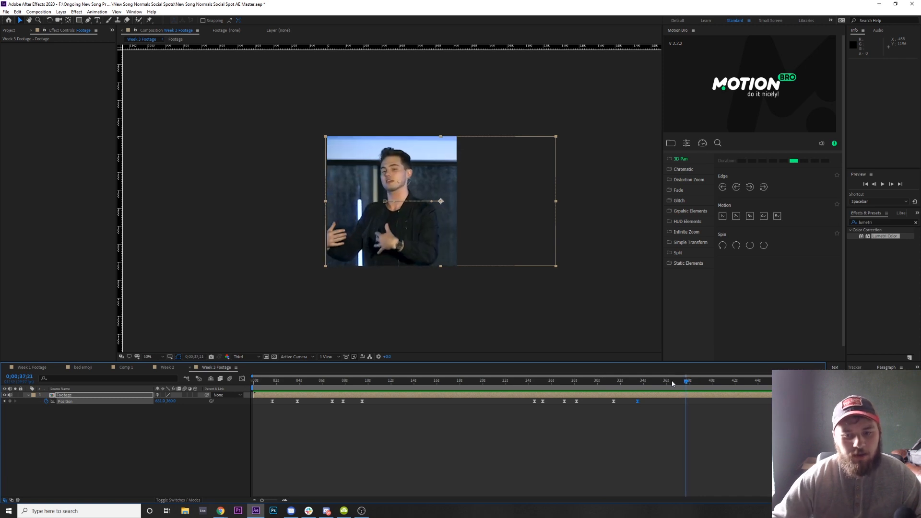
{"action": "key", "text": "Page_Down"}
{"action": "key", "text": "Page_Down"}
{"action": "key", "text": "Page_Down"}
{"action": "key", "text": "Page_Down"}
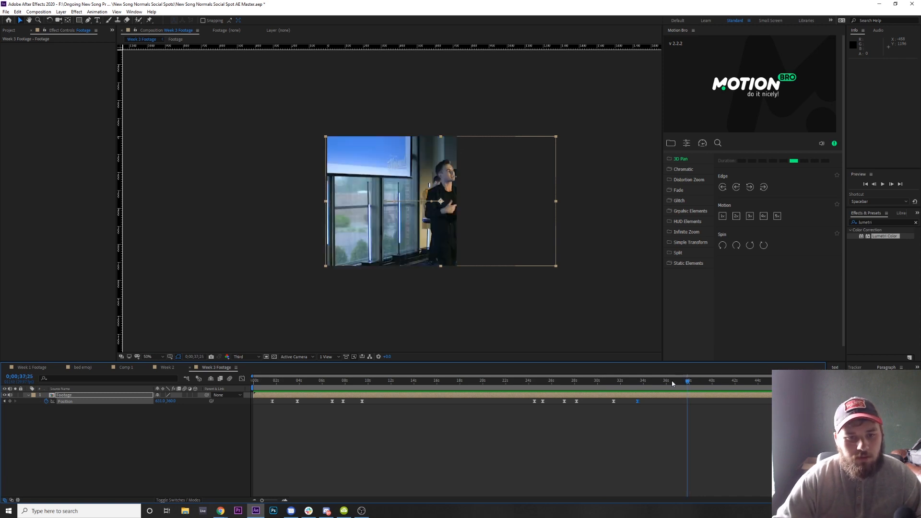
{"action": "key", "text": "Page_Up"}
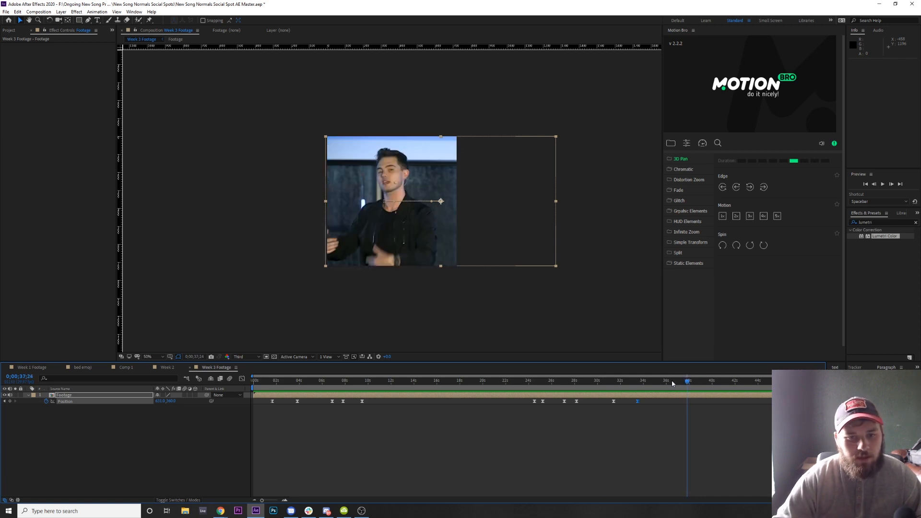
{"action": "left_click", "coordinate": [11, 400]}
{"action": "key", "text": "Page_Down"}
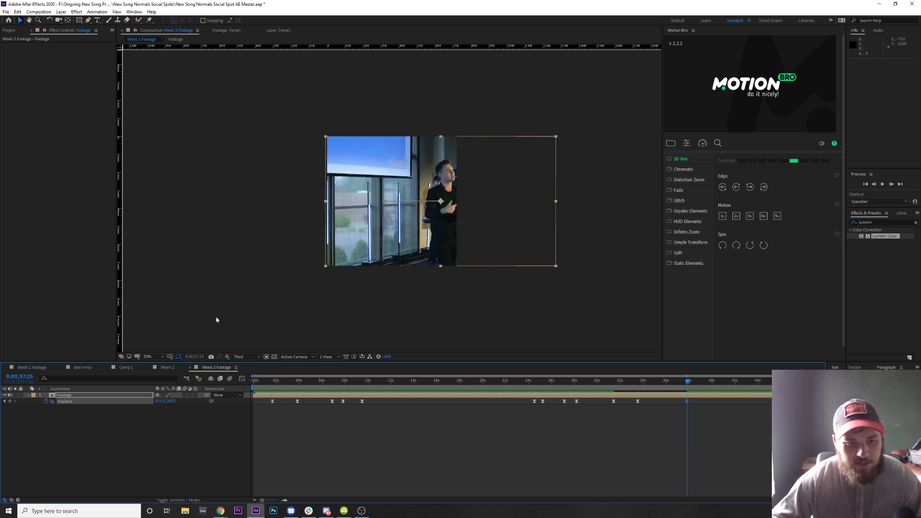
{"action": "left_click_drag", "start_coordinate": [161, 401], "coordinate": [55, 408]}
Step back and forth across the cut between 0;00;37;24 and 0;00;37;25, and play the section to check the instant reframing
{"action": "scroll", "coordinate": [684, 403], "scroll_direction": "up", "scroll_amount": 4}
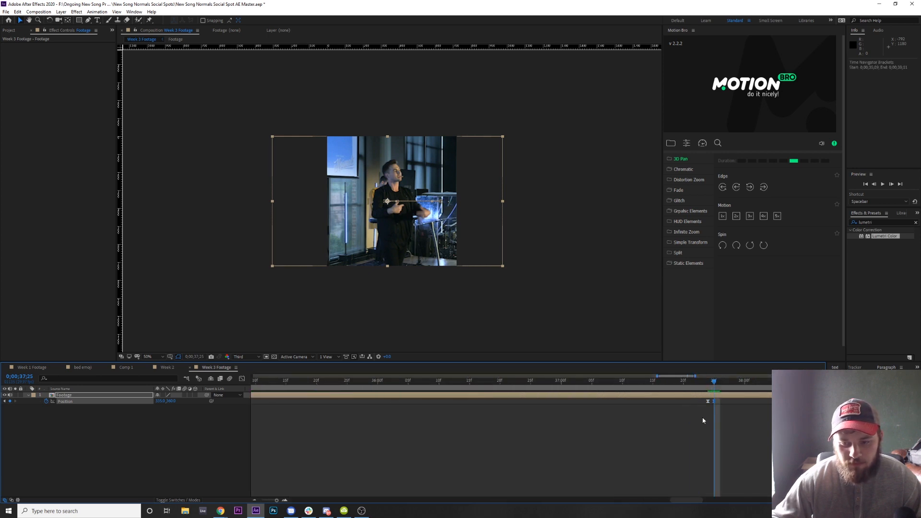
{"action": "key", "text": "Page_Up"}
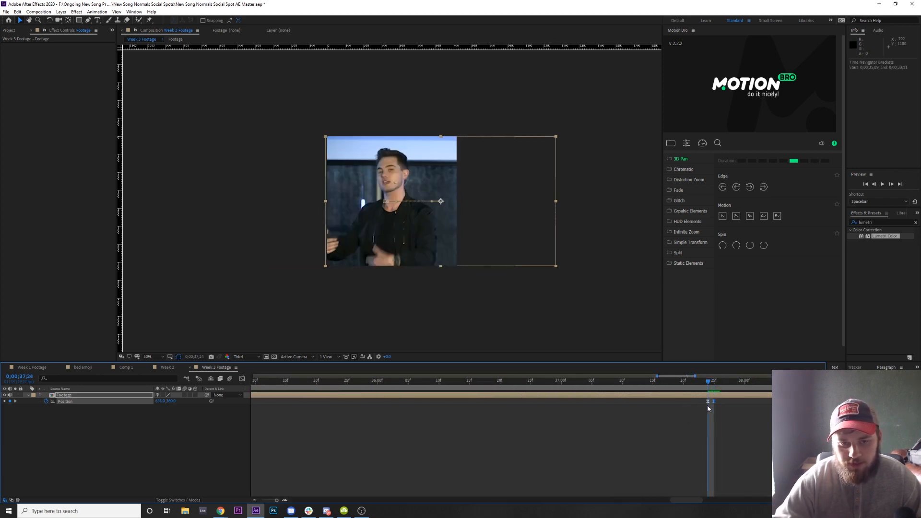
{"action": "key", "text": "Page_Down"}
{"action": "key", "text": "Page_Up"}
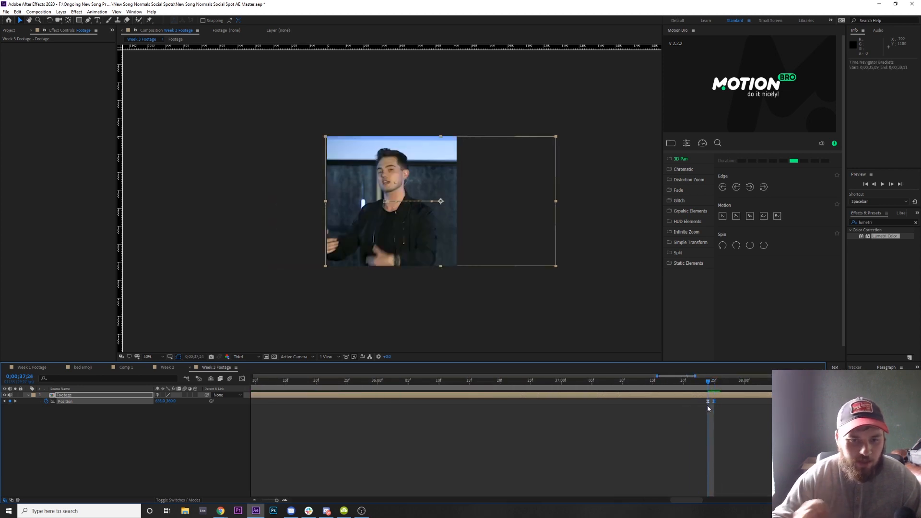
{"action": "key", "text": "Page_Down"}
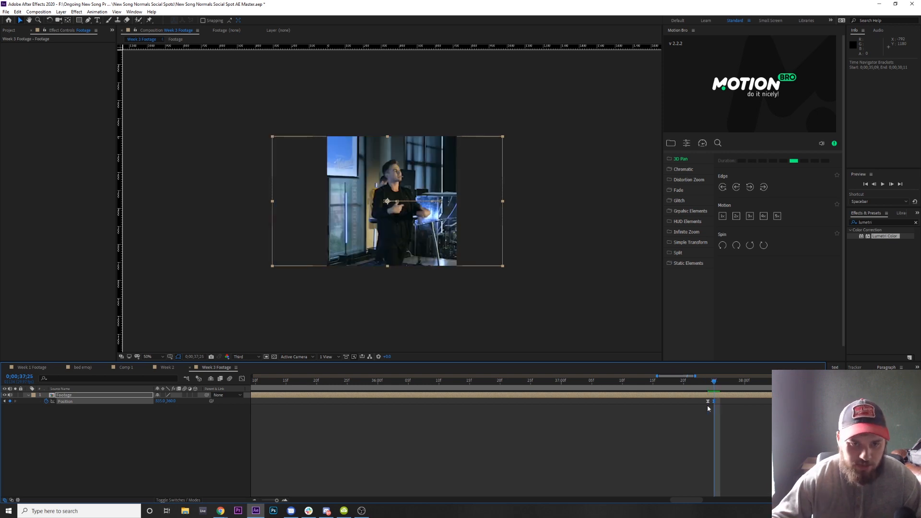
{"action": "key", "text": "space"}
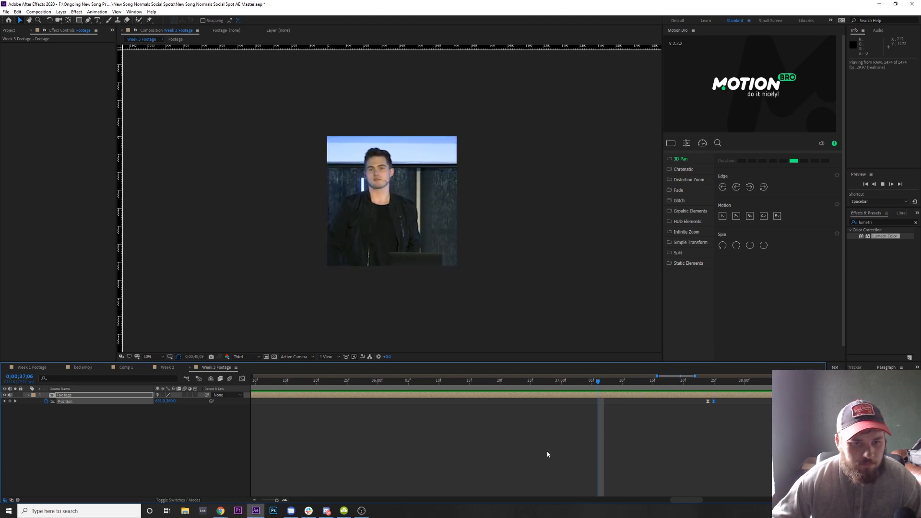
{"action": "key", "text": "space"}
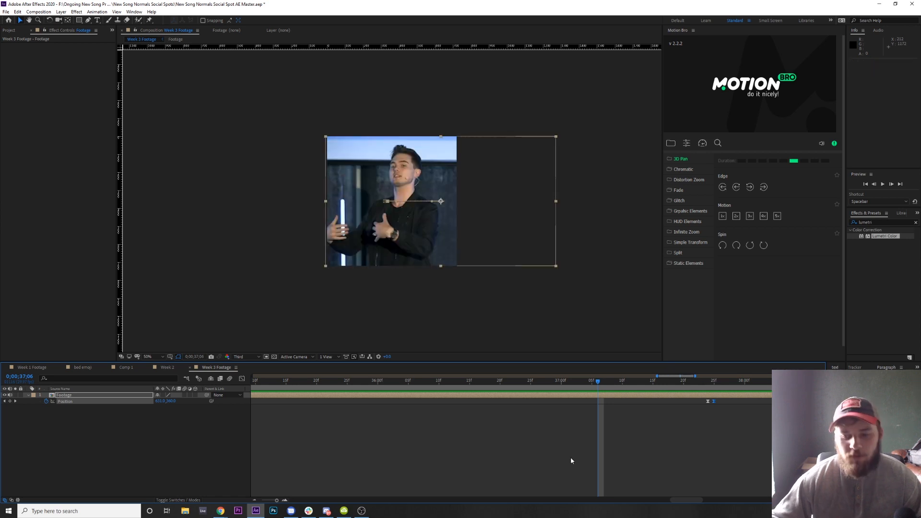
Deselect the Footage layer, check the framing at 0;00;49;01 near the end, and return to the composition's start
{"action": "left_click", "coordinate": [254, 500]}
{"action": "left_click", "coordinate": [186, 466]}
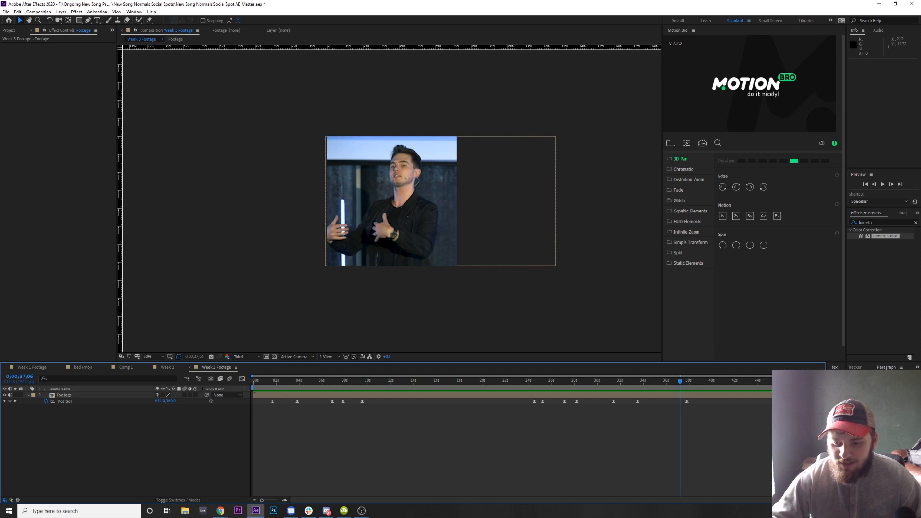
{"action": "left_click_drag", "start_coordinate": [817, 381], "coordinate": [814, 380]}
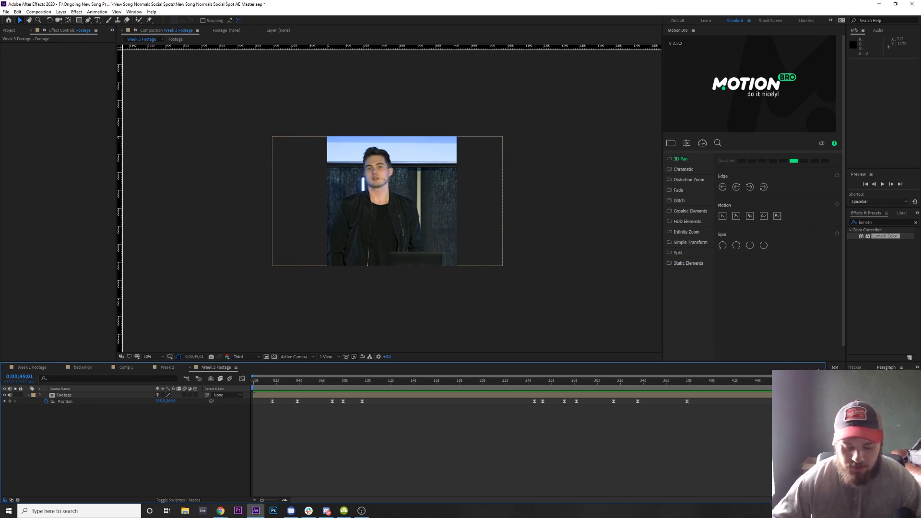
{"action": "key", "text": "Home"}
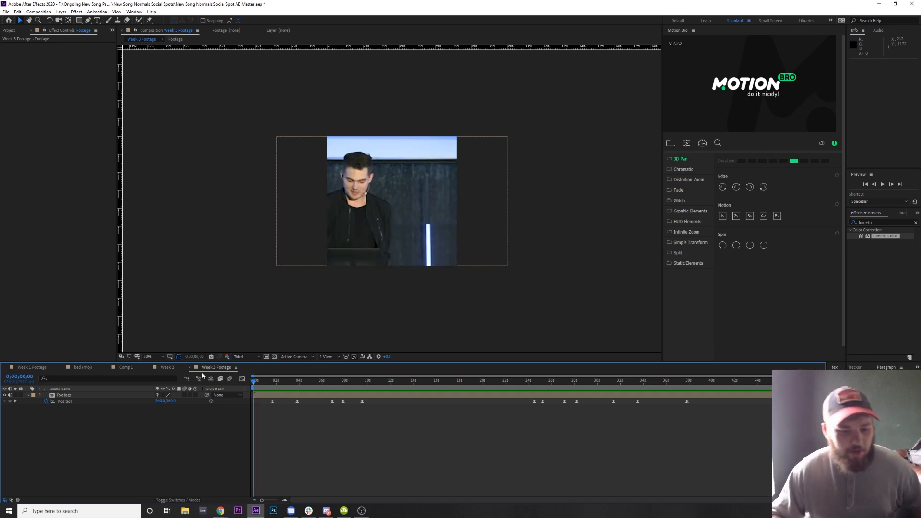
Switch to the Week 2 composition and play back its animated closing question text and the captions leading up to it
{"action": "left_click", "coordinate": [172, 367]}
{"action": "left_click_drag", "start_coordinate": [474, 377], "coordinate": [580, 393]}
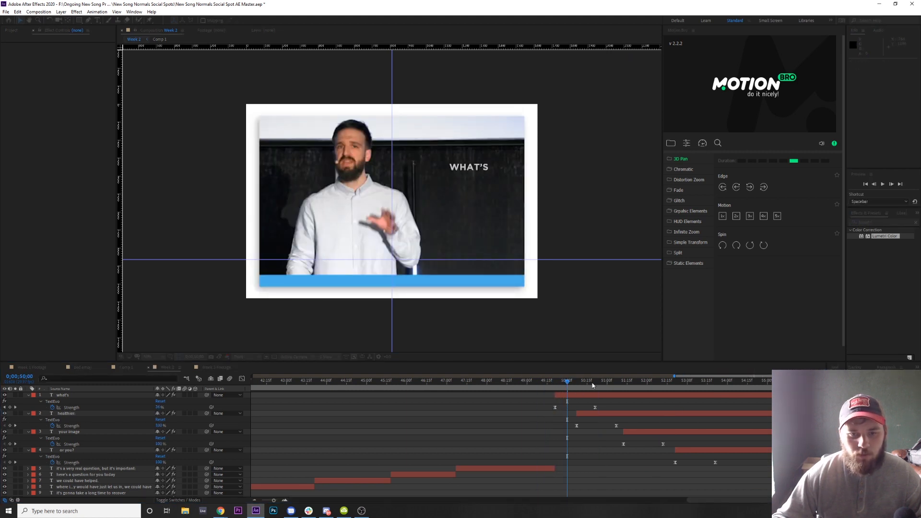
{"action": "key", "text": "space"}
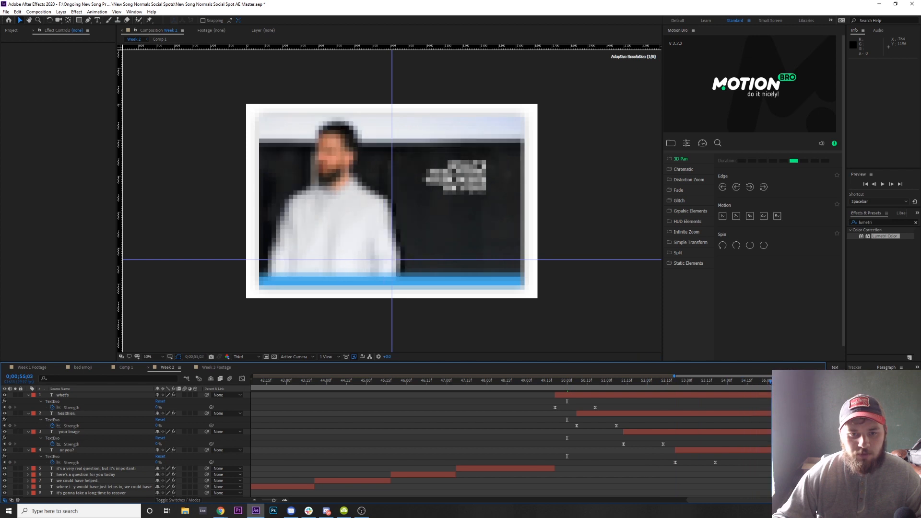
{"action": "key", "text": "space"}
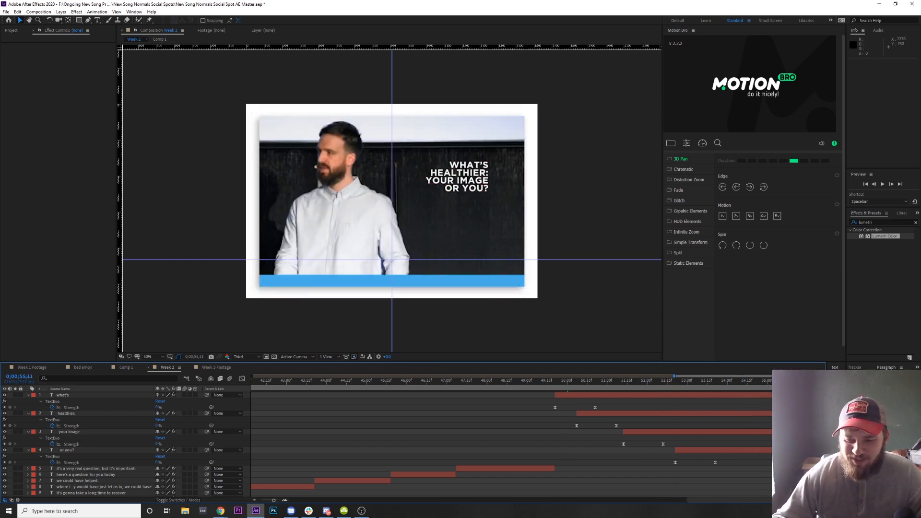
{"action": "key", "text": "space"}
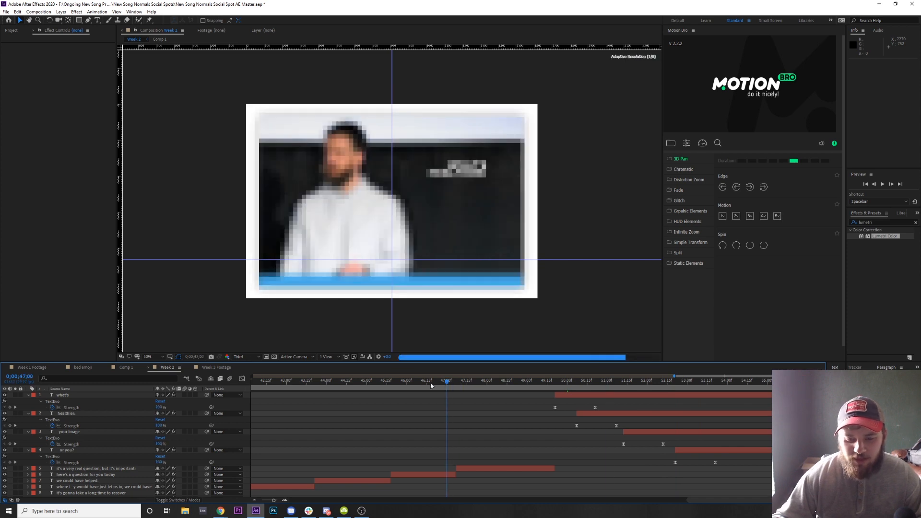
{"action": "left_click", "coordinate": [402, 381]}
{"action": "key", "text": "space"}
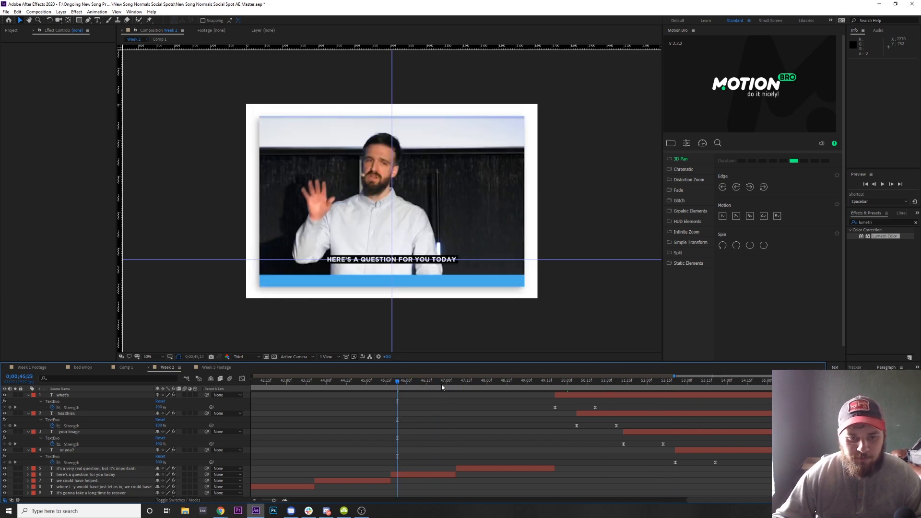
Examine the end of Week 2, comparing the completed closing question at 0;00;55;27 with the plain white frame at 0;00;56;06
{"action": "key", "text": "space"}
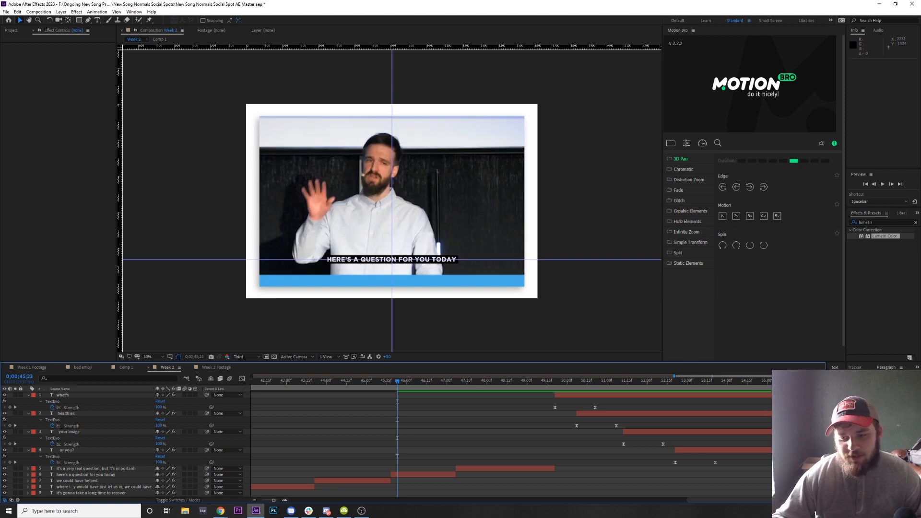
{"action": "key", "text": "Page_Up"}
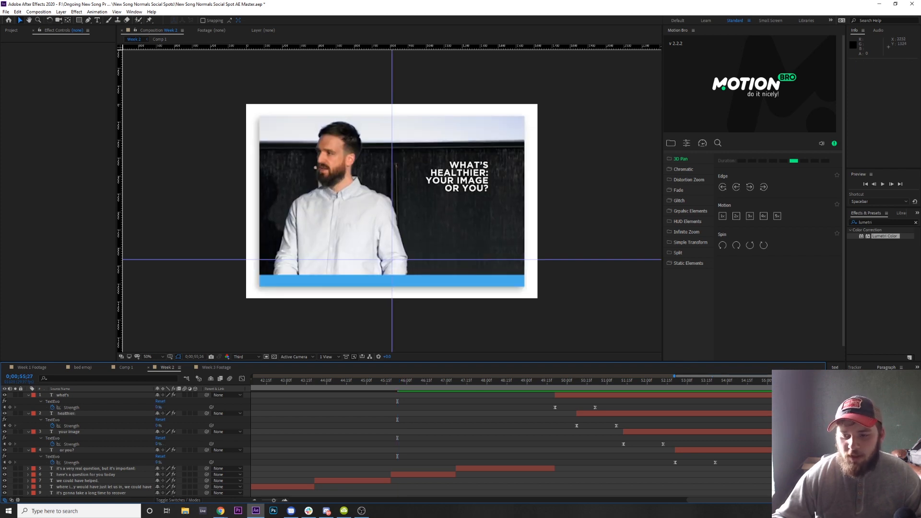
{"action": "key", "text": "Page_Down"}
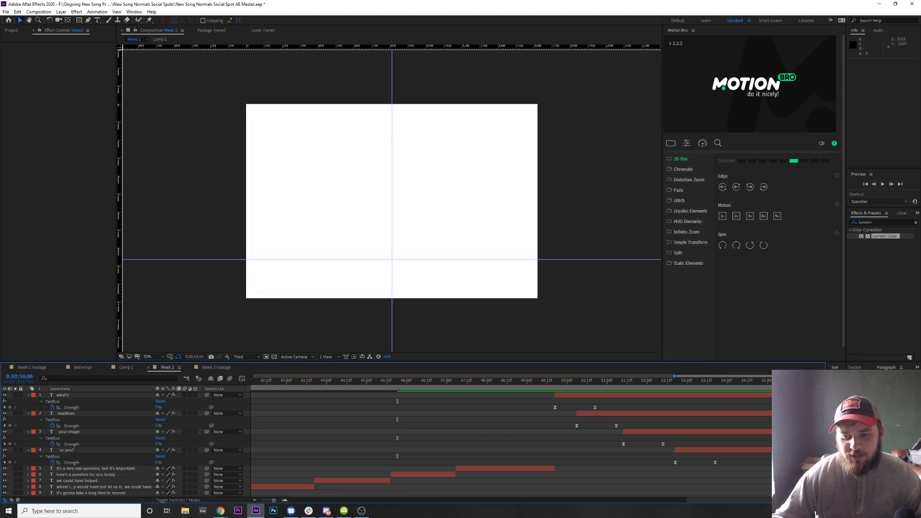
{"action": "key", "text": "Page_Up"}
{"action": "key", "text": "Page_Down"}
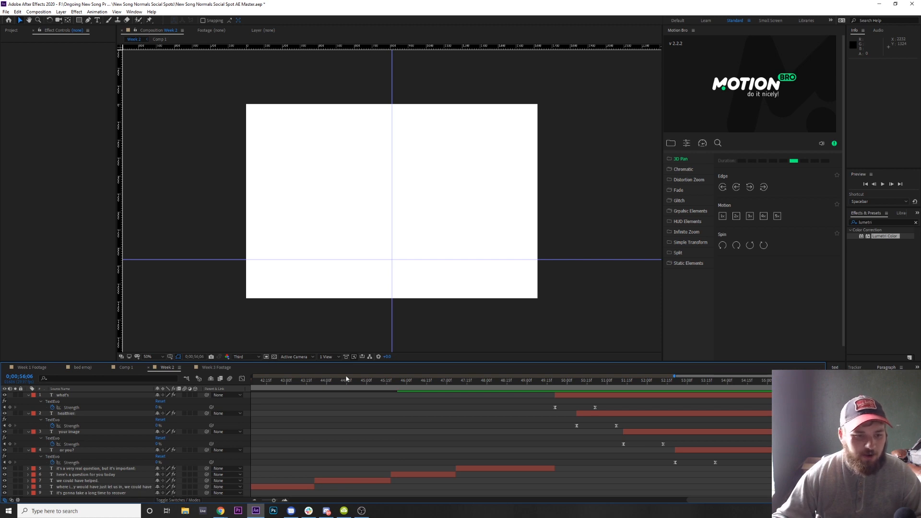
Switch to the Week 3 Footage composition and play it back from the start to review the keyframed framing
{"action": "left_click", "coordinate": [211, 367]}
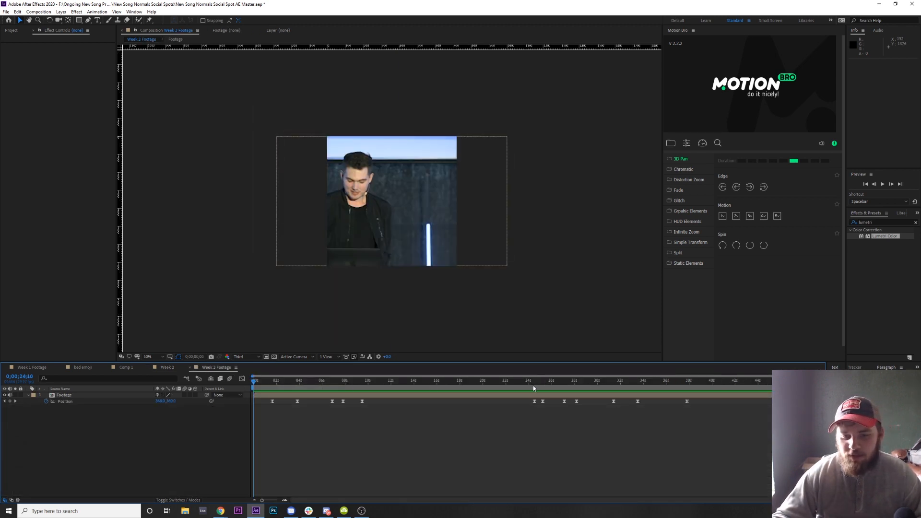
{"action": "left_click_drag", "start_coordinate": [533, 388], "coordinate": [817, 388]}
{"action": "key", "text": "Home"}
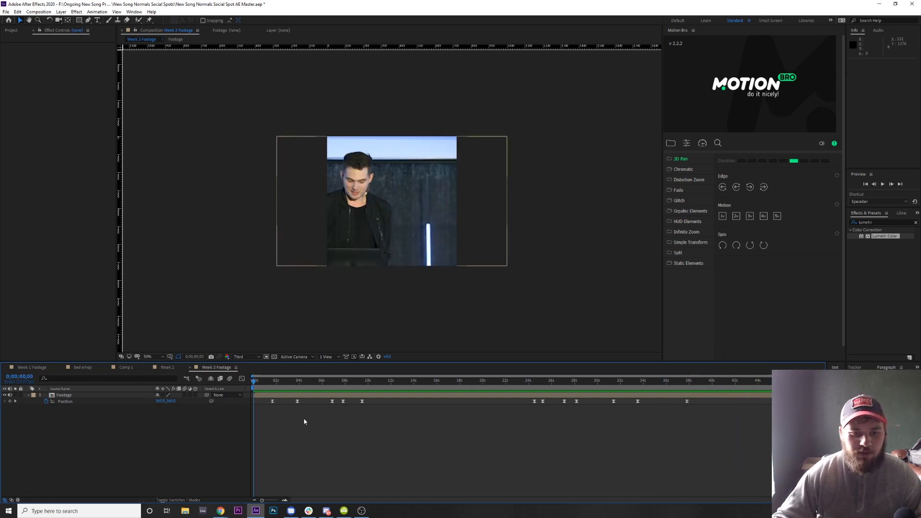
{"action": "key", "text": "space"}
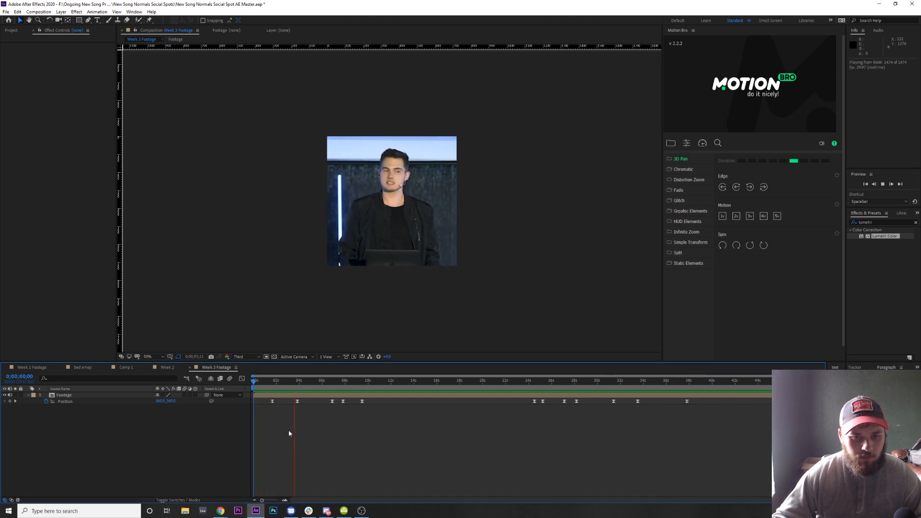
{"action": "key", "text": "space"}
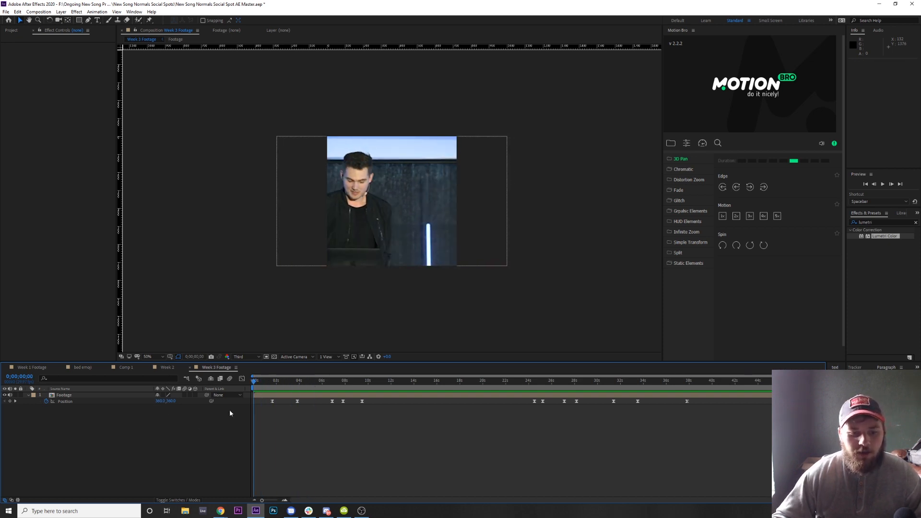
{"action": "key", "text": "space"}
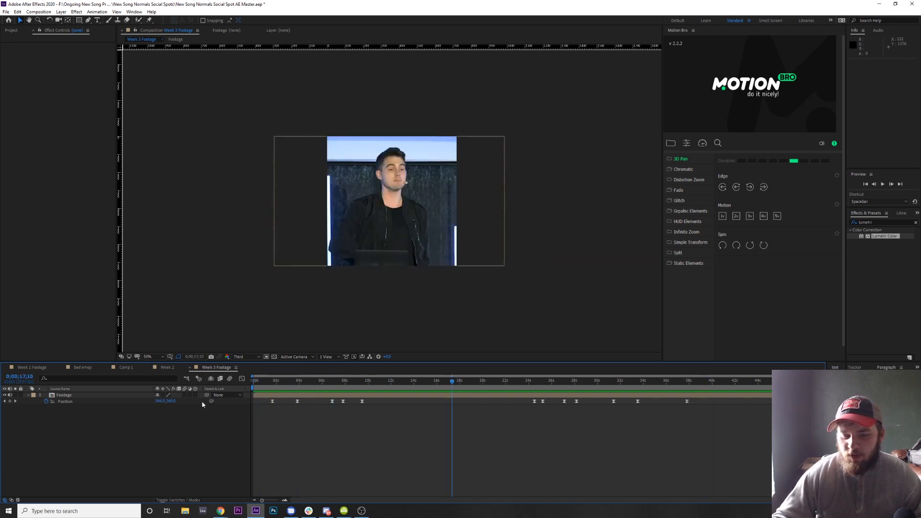
{"action": "key", "text": "space"}
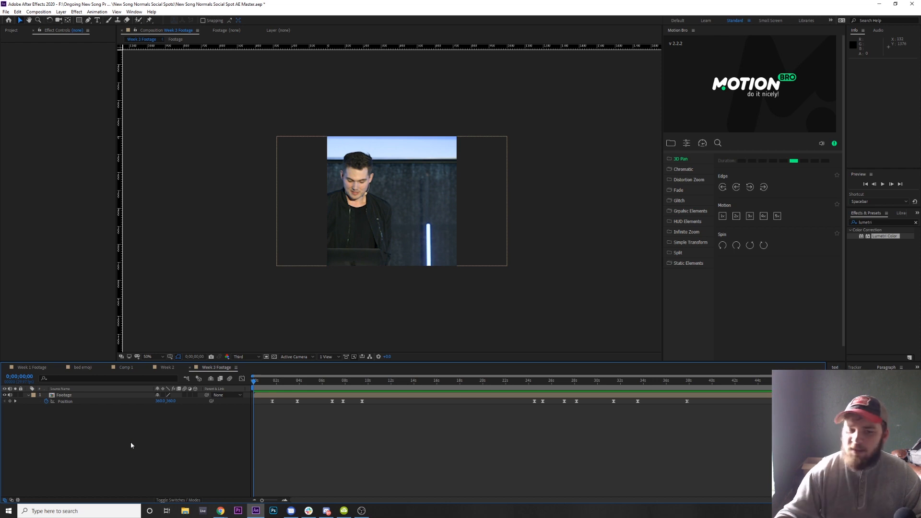
Enlarge the opening frame to 100% and examine how the Footage layer extends beyond the square composition
{"action": "left_click_drag", "start_coordinate": [262, 381], "coordinate": [201, 383]}
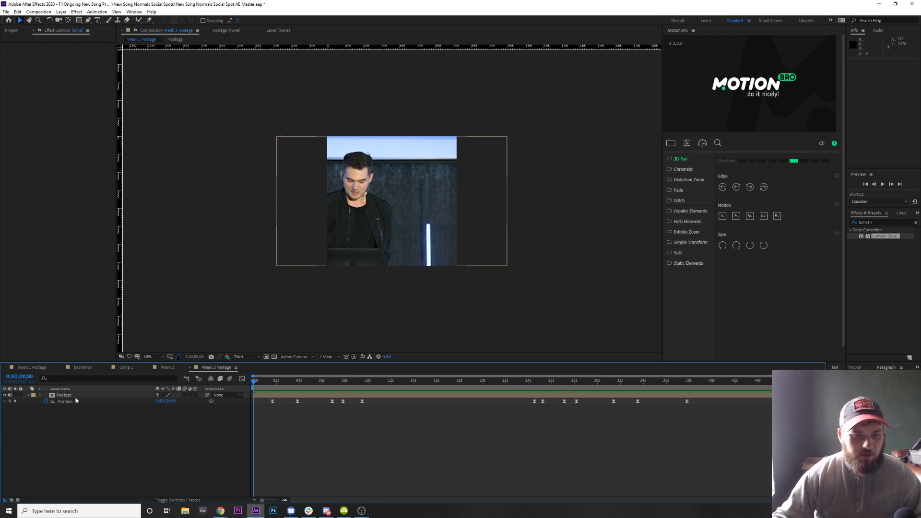
{"action": "scroll", "coordinate": [370, 266], "scroll_direction": "up", "scroll_amount": 1}
{"action": "scroll", "coordinate": [370, 265], "scroll_direction": "down", "scroll_amount": 1}
{"action": "scroll", "coordinate": [370, 268], "scroll_direction": "up", "scroll_amount": 3}
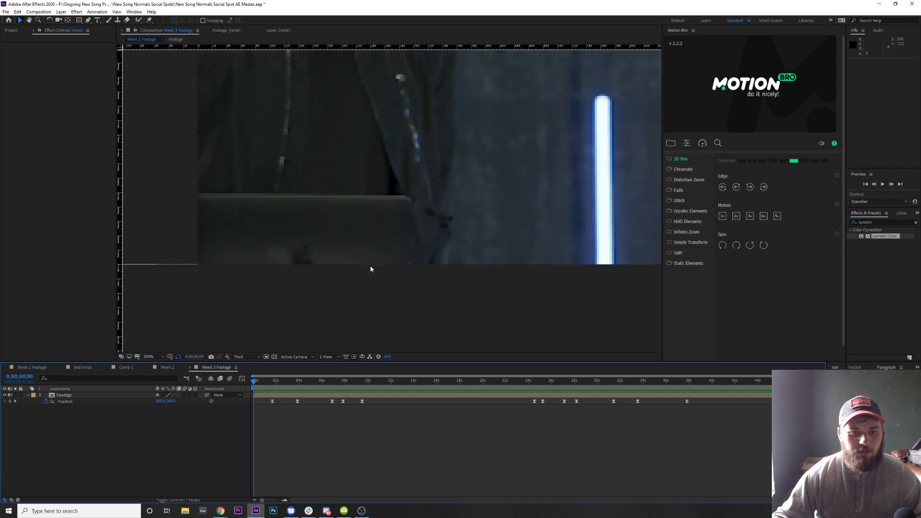
{"action": "scroll", "coordinate": [371, 268], "scroll_direction": "down", "scroll_amount": 2}
{"action": "left_click_drag", "start_coordinate": [381, 267], "coordinate": [376, 312]}
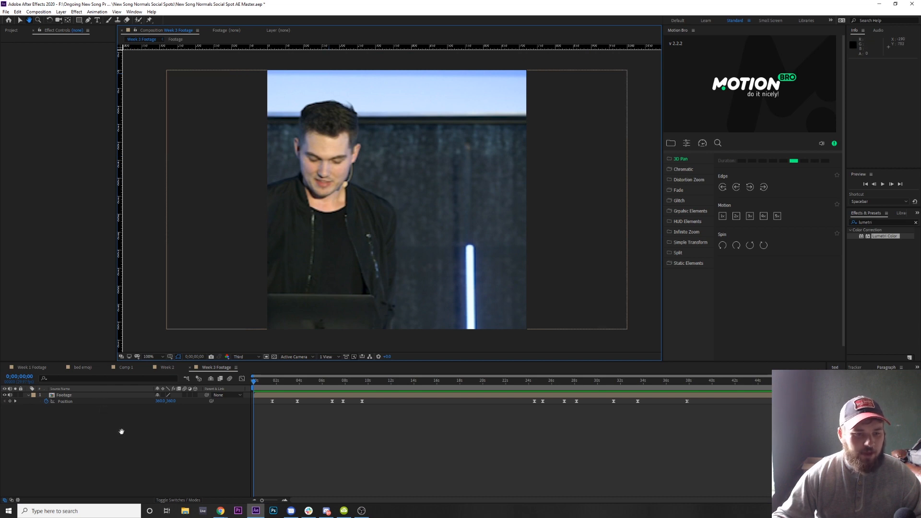
{"action": "left_click", "coordinate": [75, 396]}
{"action": "key", "text": "v"}
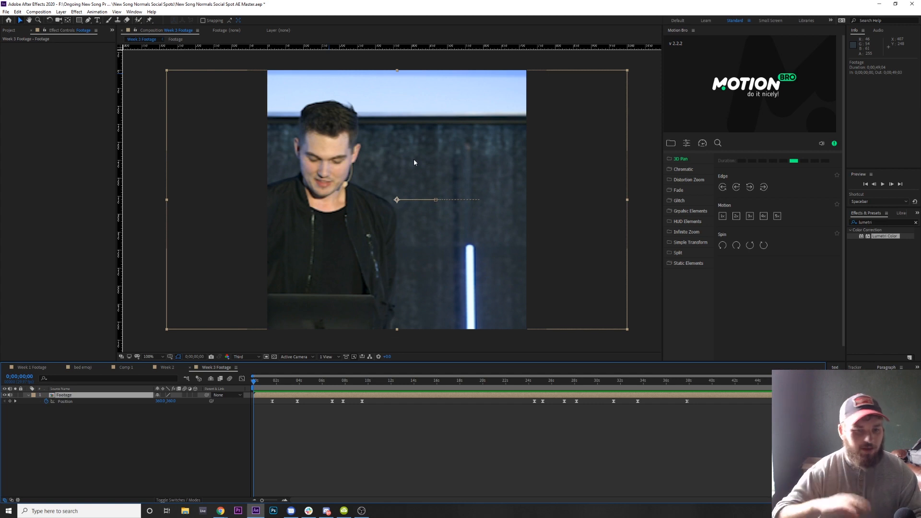
{"action": "left_click", "coordinate": [171, 438]}
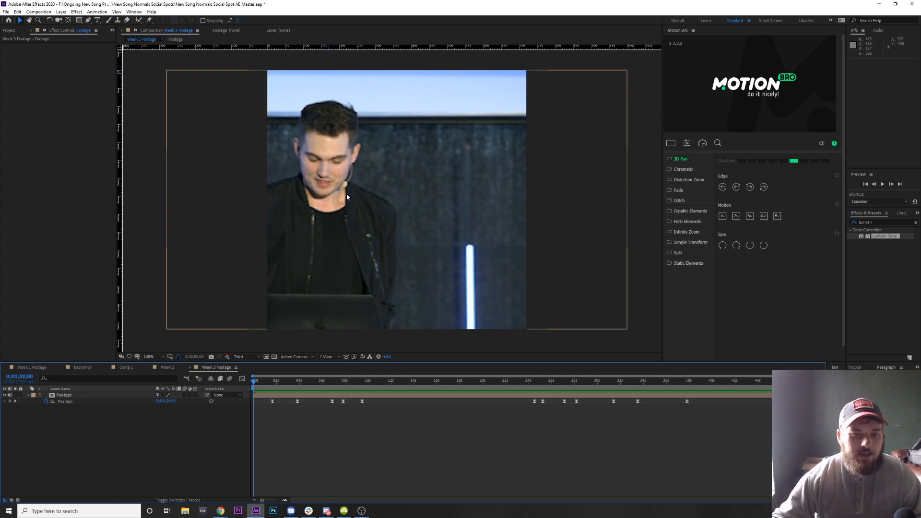
Try scaling the Footage layer down to 71%, and undo that scale change
{"action": "left_click", "coordinate": [77, 396]}
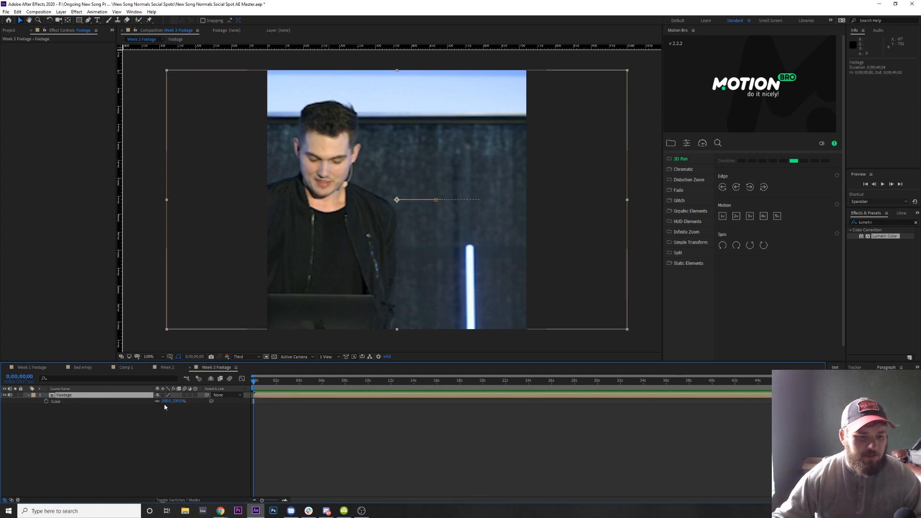
{"action": "left_click_drag", "start_coordinate": [166, 401], "coordinate": [152, 401]}
{"action": "left_click", "coordinate": [161, 429]}
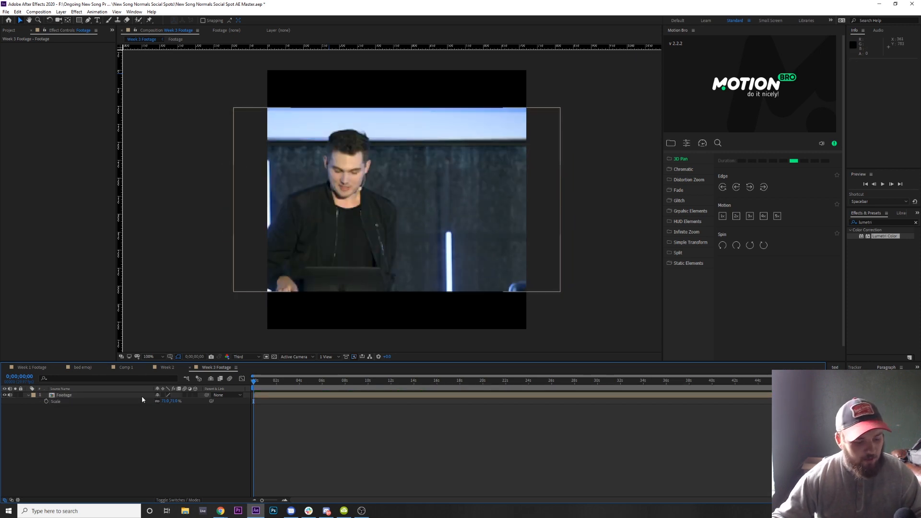
{"action": "key", "text": "ctrl+z"}
{"action": "left_click", "coordinate": [124, 468]}
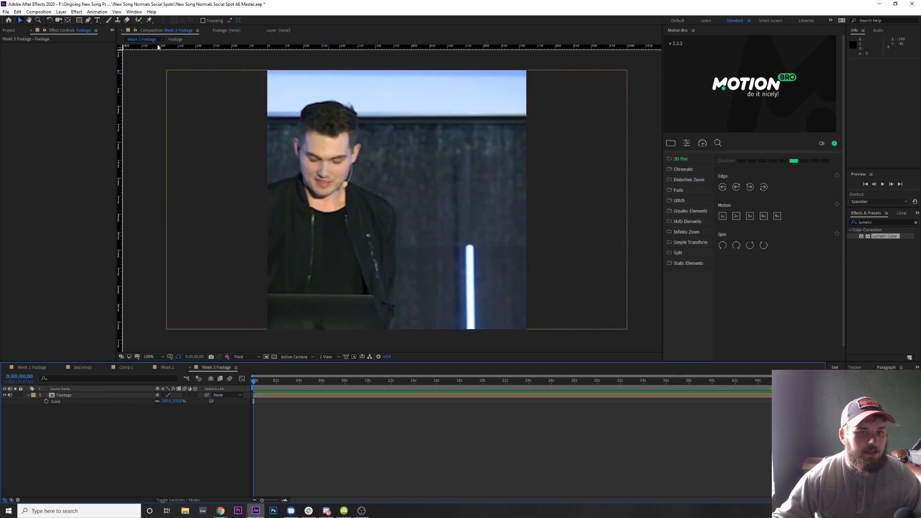
Draw a rectangular mask on the Footage layer that matches the edges of the square composition
{"action": "left_click", "coordinate": [79, 21]}
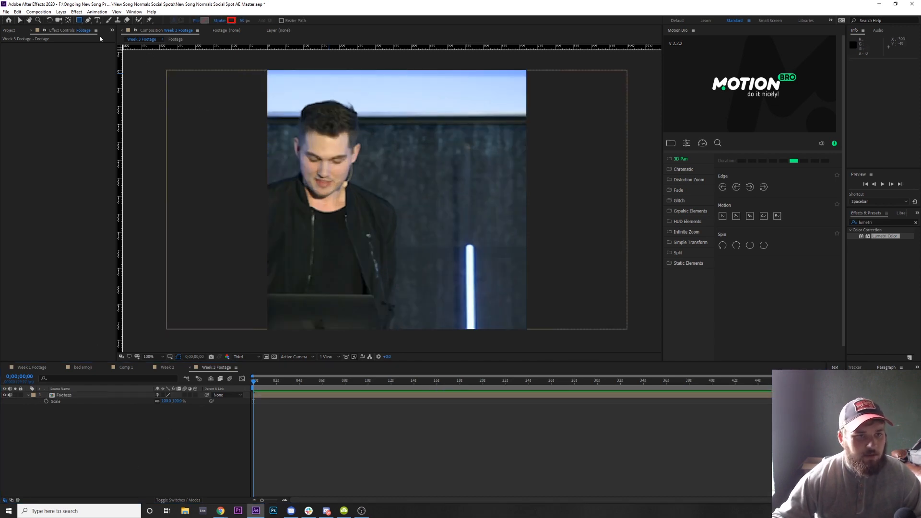
{"action": "left_click", "coordinate": [91, 395]}
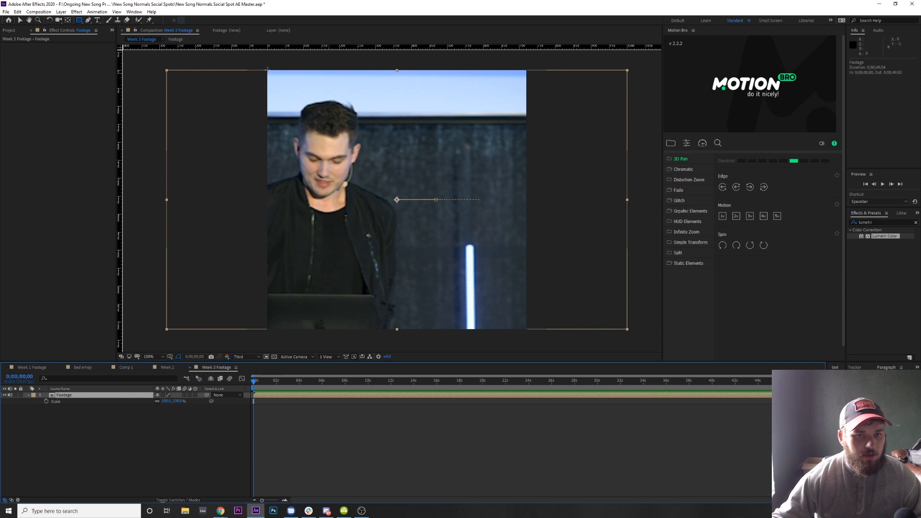
{"action": "left_click_drag", "start_coordinate": [267, 70], "coordinate": [528, 328]}
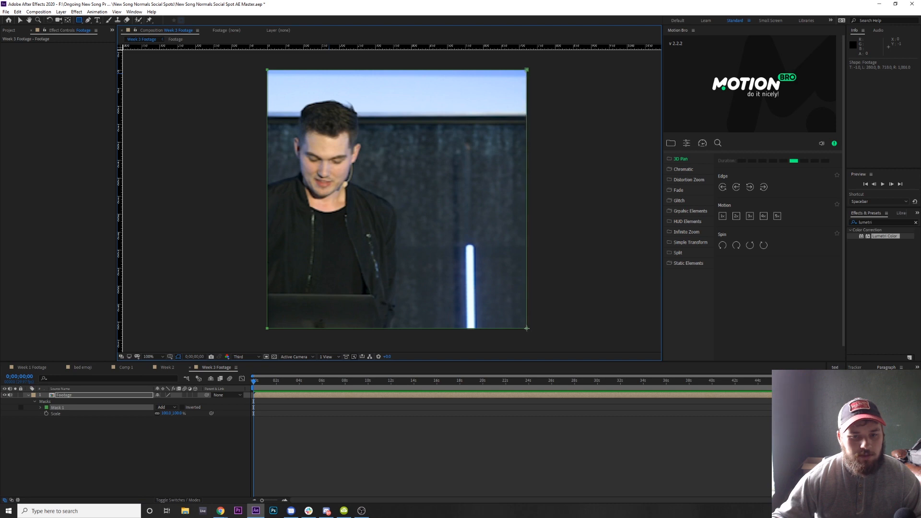
Scale the masked Footage layer down to 85% to leave an even border inside the square frame
{"action": "left_click", "coordinate": [77, 394]}
{"action": "key", "text": "s"}
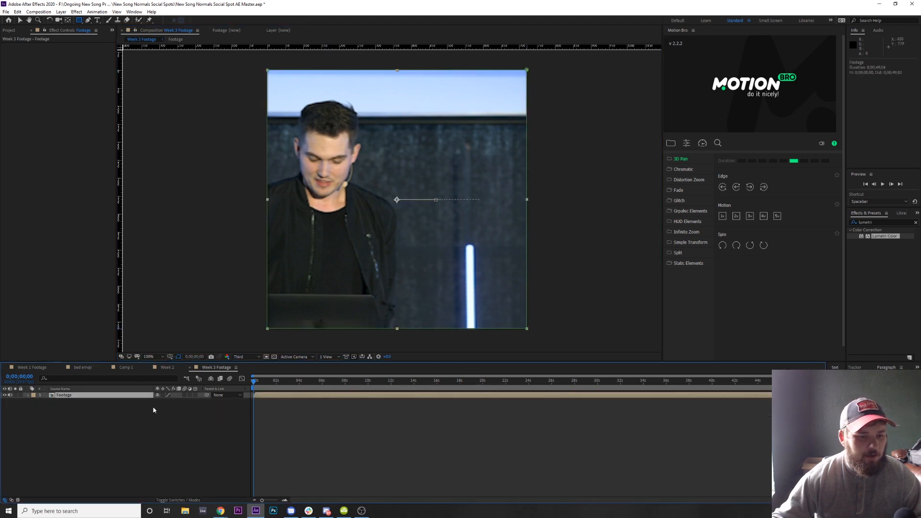
{"action": "left_click_drag", "start_coordinate": [164, 404], "coordinate": [156, 403]}
{"action": "left_click", "coordinate": [162, 426]}
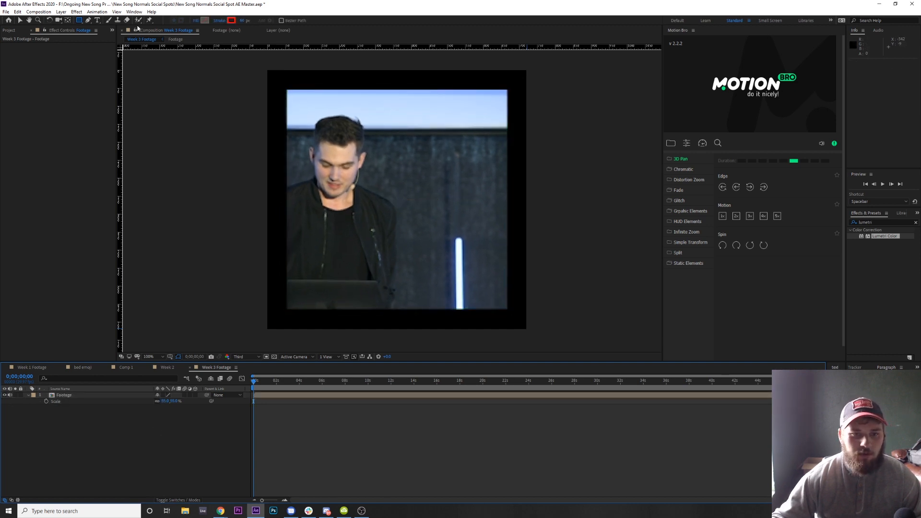
Create a white 720 x 720 px solid named bkg and place it beneath the Footage layer, checking the border at several times
{"action": "left_click", "coordinate": [60, 11]}
{"action": "mouse_move", "coordinate": [120, 20]}
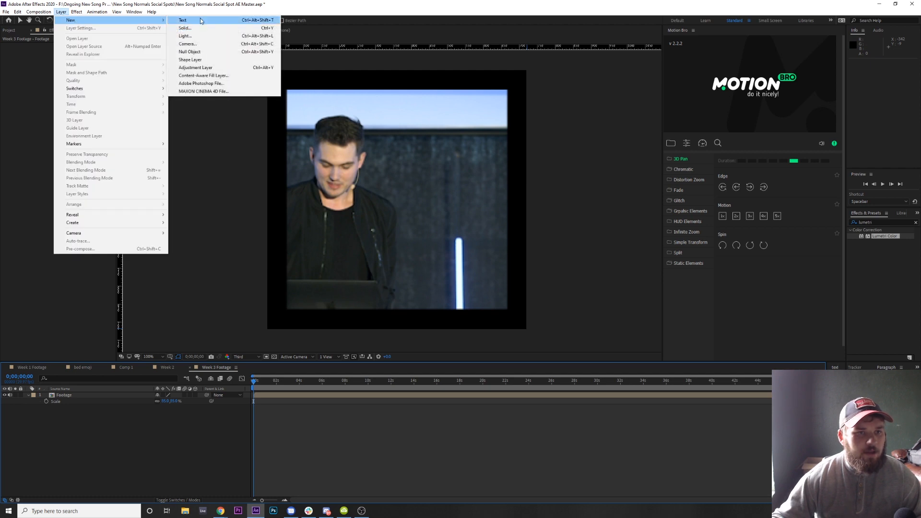
{"action": "left_click", "coordinate": [204, 27]}
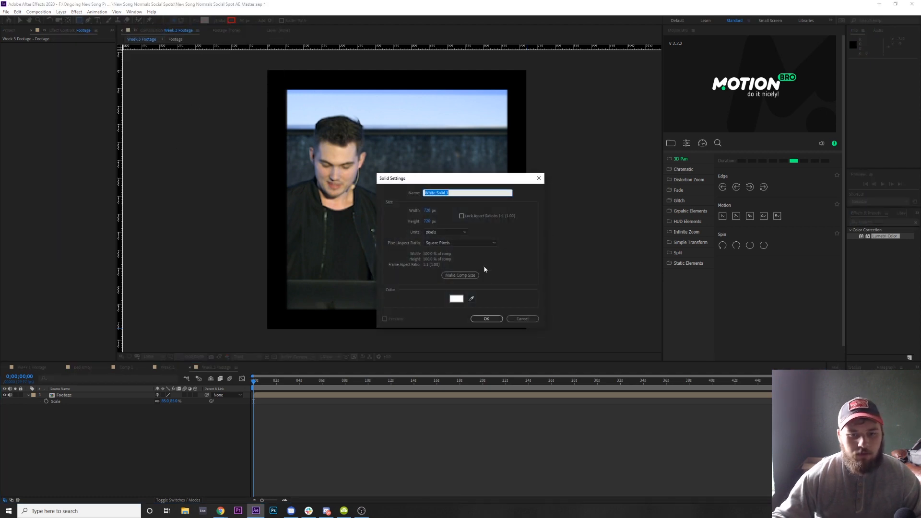
{"action": "type", "text": "bkg"}
{"action": "key", "text": "Return"}
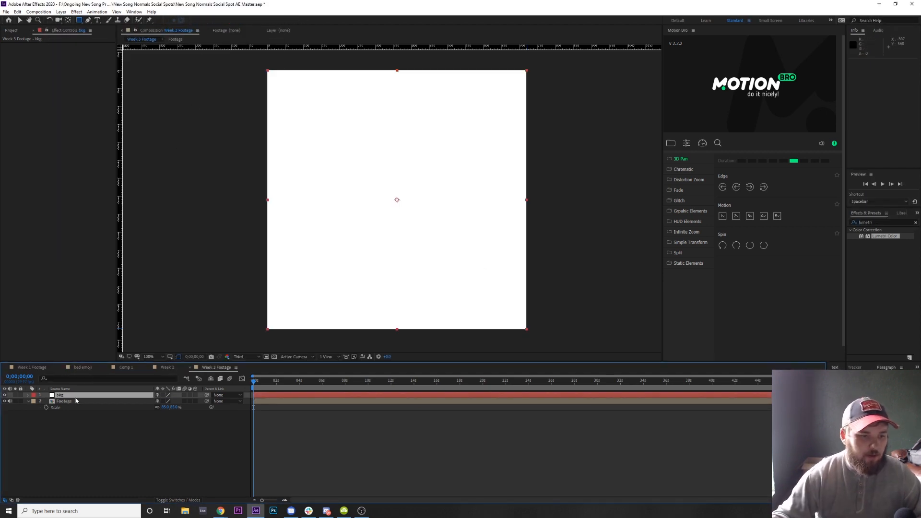
{"action": "left_click_drag", "start_coordinate": [75, 397], "coordinate": [65, 442]}
{"action": "left_click", "coordinate": [208, 429]}
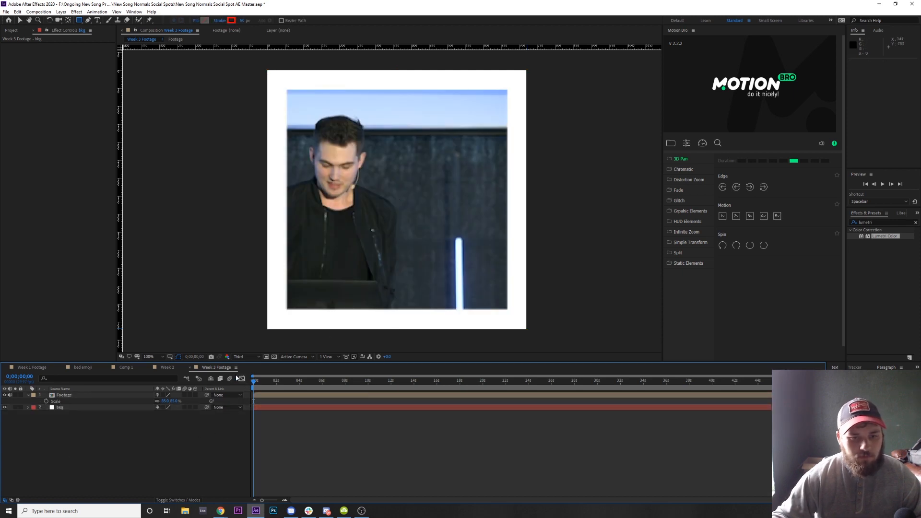
{"action": "left_click", "coordinate": [400, 383]}
{"action": "left_click", "coordinate": [511, 383]}
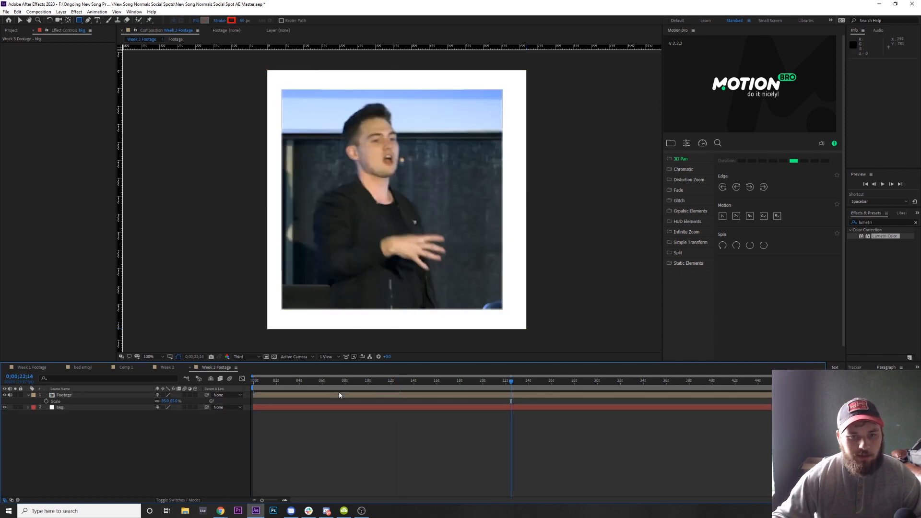
{"action": "key", "text": "Home"}
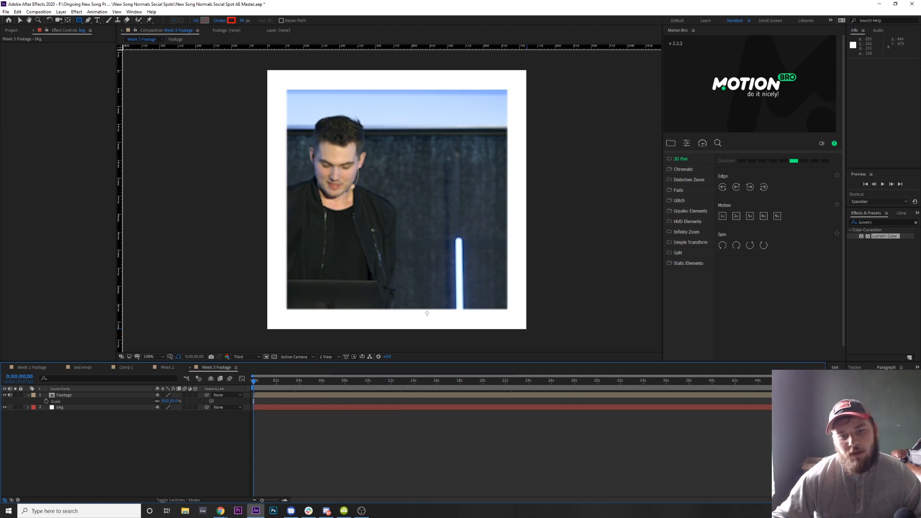
Find the Drop Shadow effect, apply it to the Footage layer, and check the result at 0;00;15;02
{"action": "left_click", "coordinate": [880, 221]}
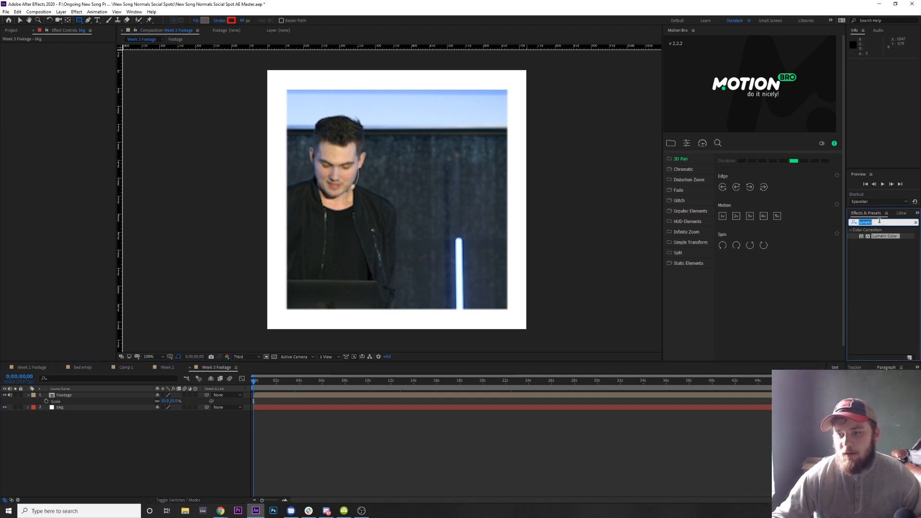
{"action": "type", "text": "shadow"}
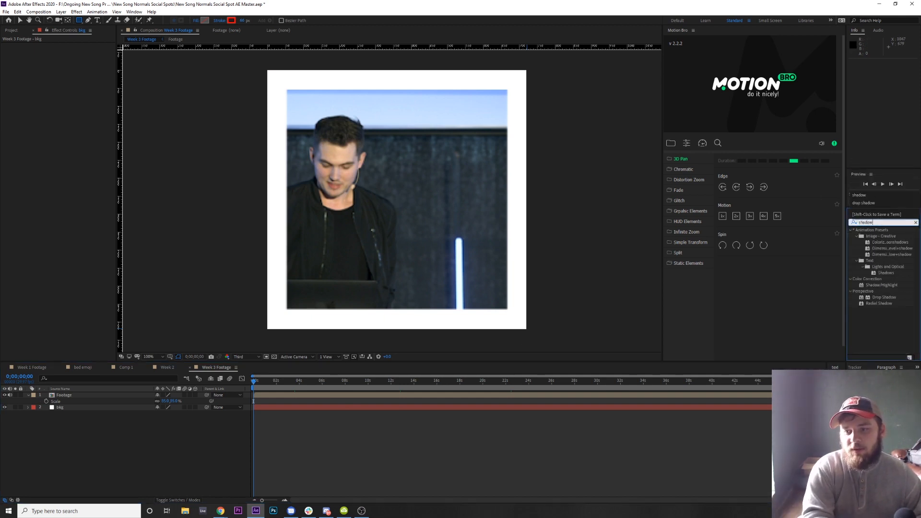
{"action": "left_click", "coordinate": [883, 297]}
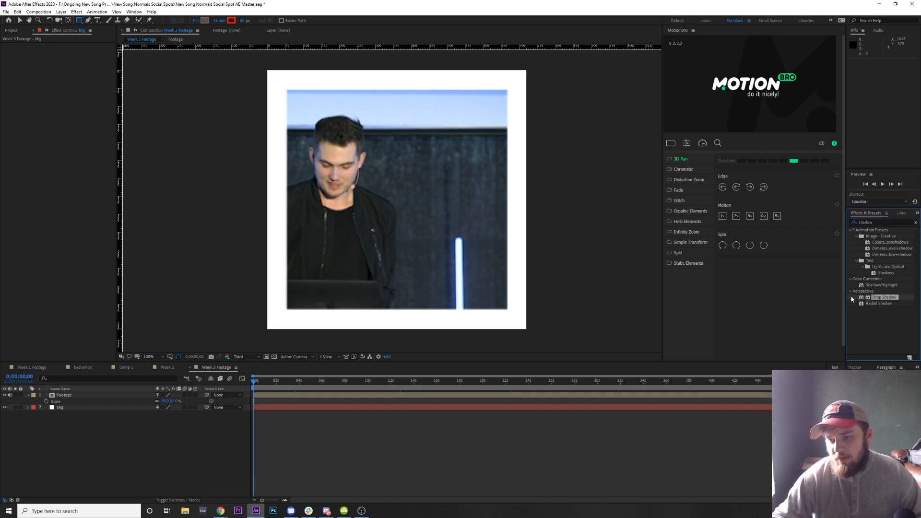
{"action": "left_click_drag", "start_coordinate": [884, 299], "coordinate": [183, 395]}
{"action": "left_click", "coordinate": [86, 437]}
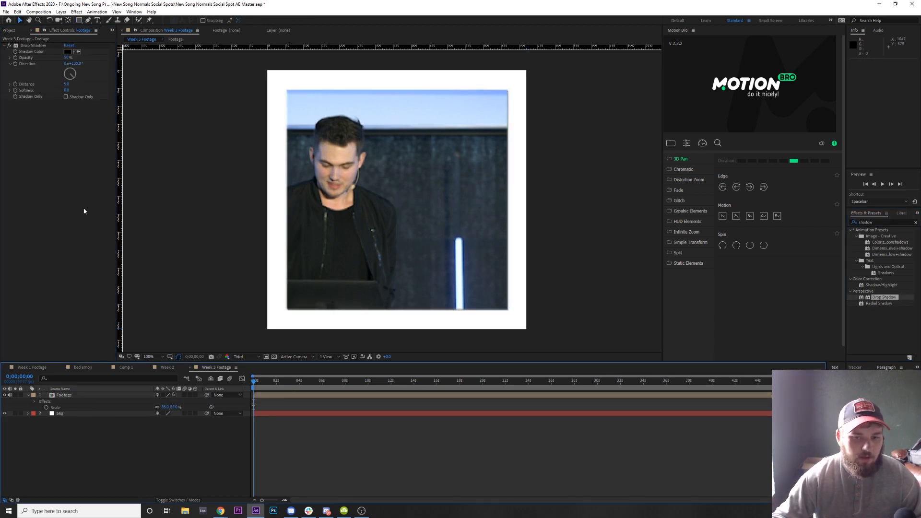
{"action": "scroll", "coordinate": [446, 250], "scroll_direction": "down", "scroll_amount": 1}
{"action": "scroll", "coordinate": [446, 250], "scroll_direction": "up", "scroll_amount": 1}
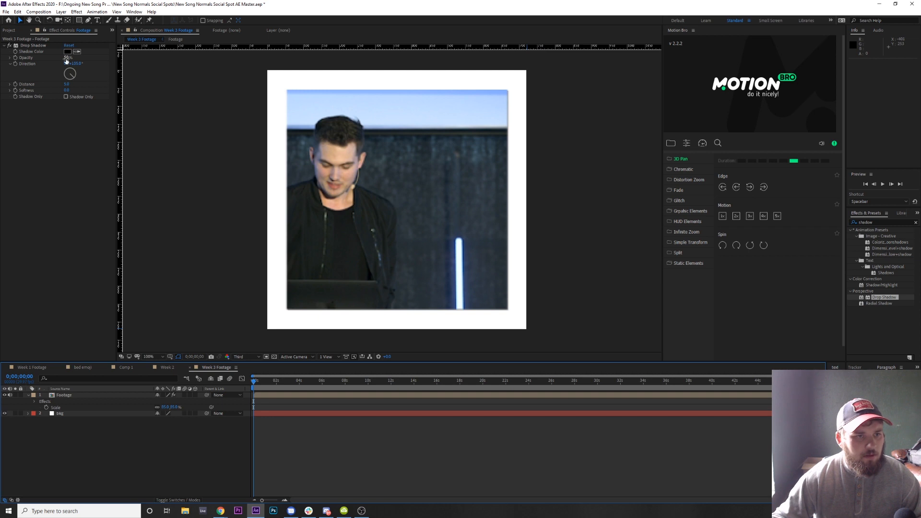
{"action": "left_click_drag", "start_coordinate": [307, 380], "coordinate": [426, 381]}
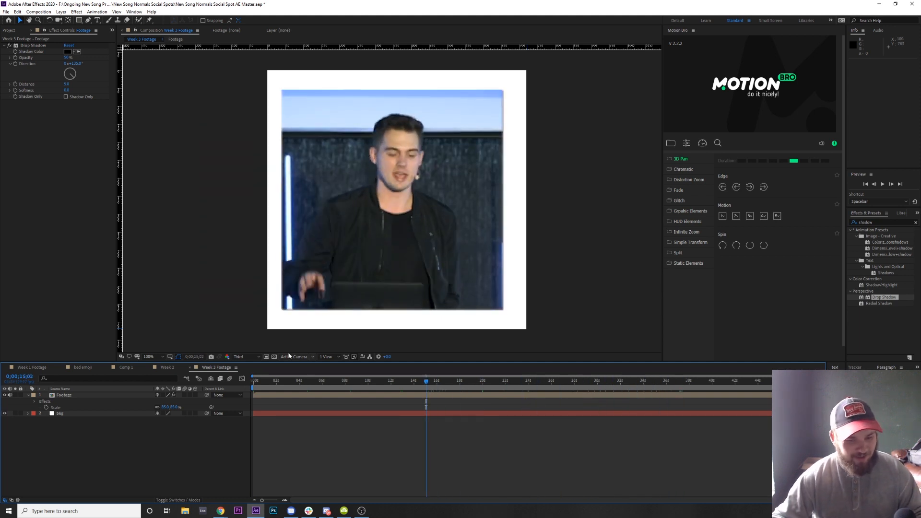
Return to the start of the composition and remove the mask from the Footage layer
{"action": "key", "text": "Home"}
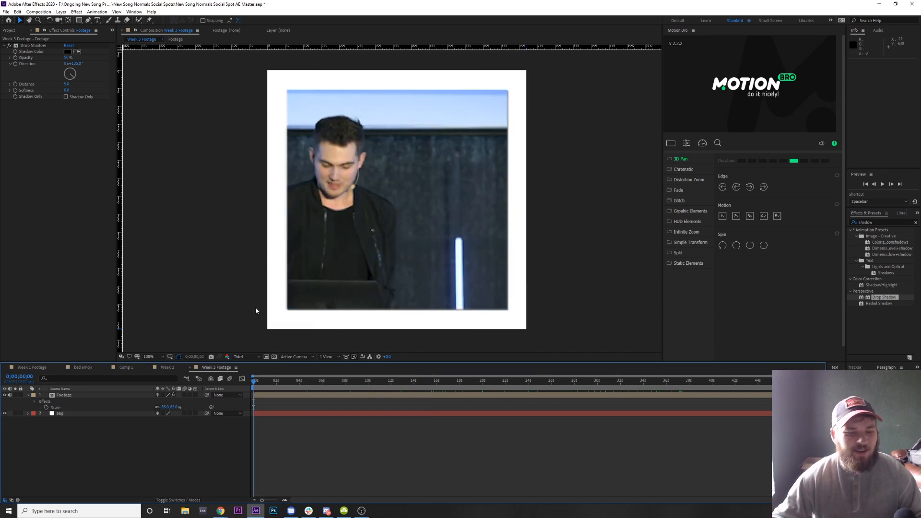
{"action": "left_click", "coordinate": [91, 396]}
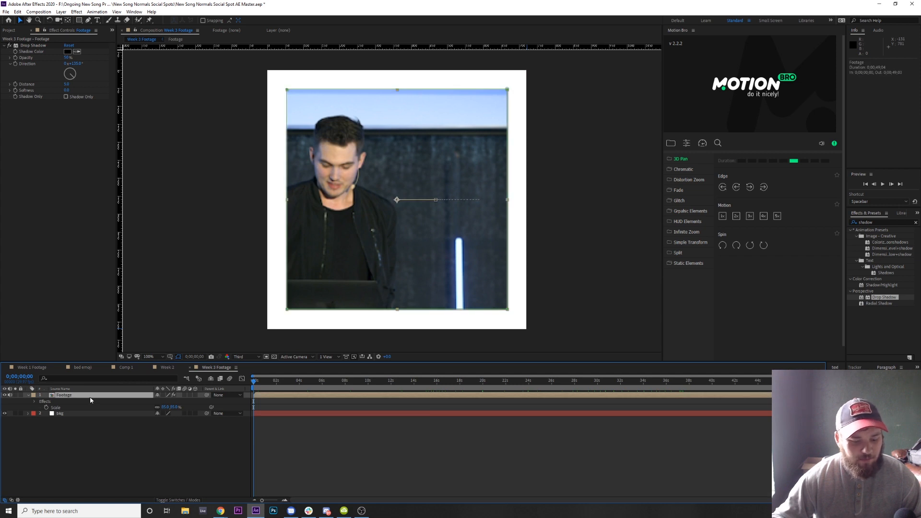
{"action": "key", "text": "p"}
{"action": "left_click_drag", "start_coordinate": [255, 381], "coordinate": [113, 389]}
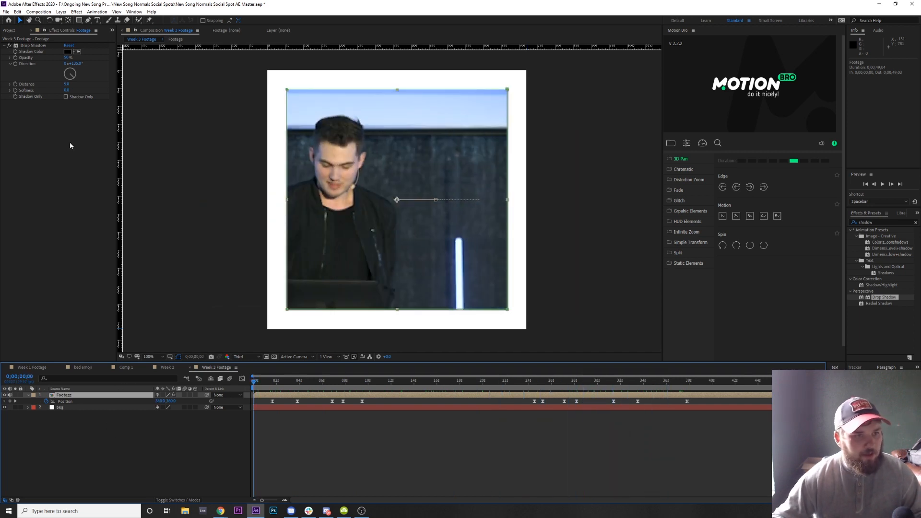
{"action": "key", "text": "ctrl+shift+n"}
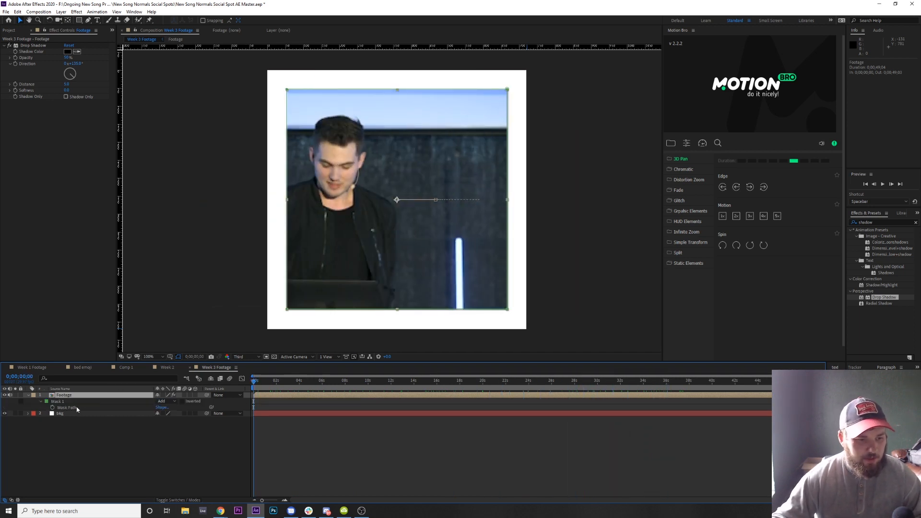
{"action": "key", "text": "ctrl+z"}
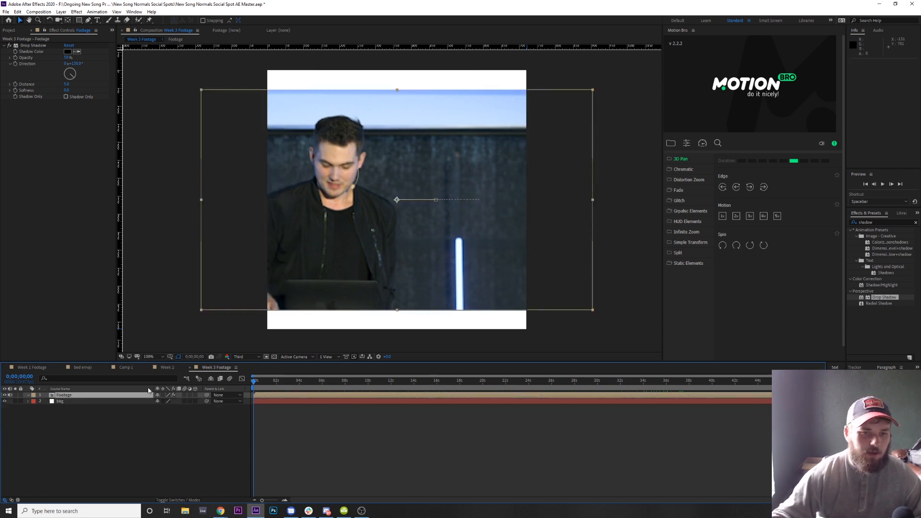
Set the Footage layer's scale back to 100%
{"action": "left_click", "coordinate": [110, 395]}
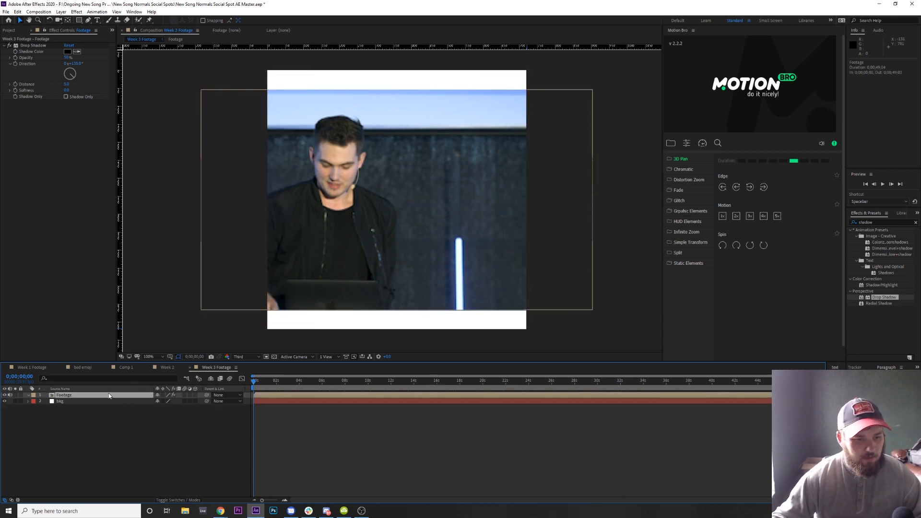
{"action": "key", "text": "s"}
{"action": "left_click", "coordinate": [165, 401]}
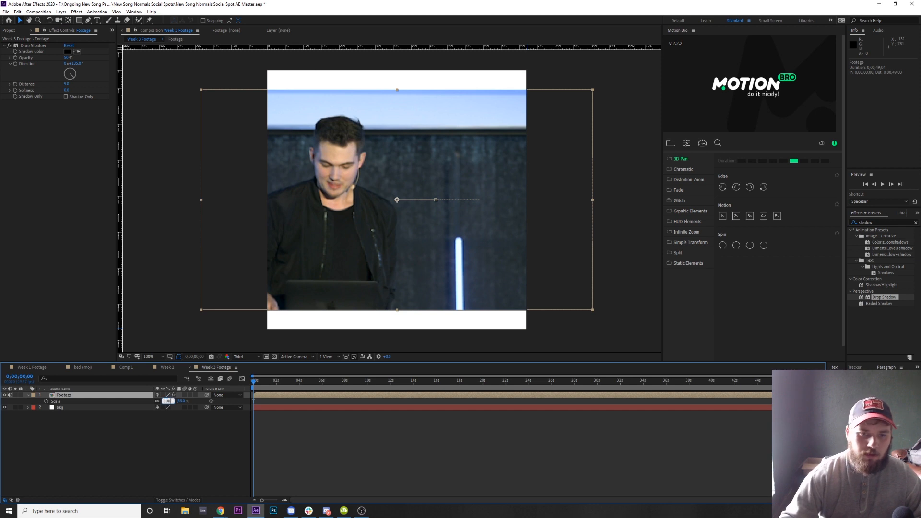
{"action": "type", "text": "100"}
{"action": "key", "text": "Return"}
Create a white 720 x 720 px solid named footage mask above the Footage layer
{"action": "left_click", "coordinate": [61, 11]}
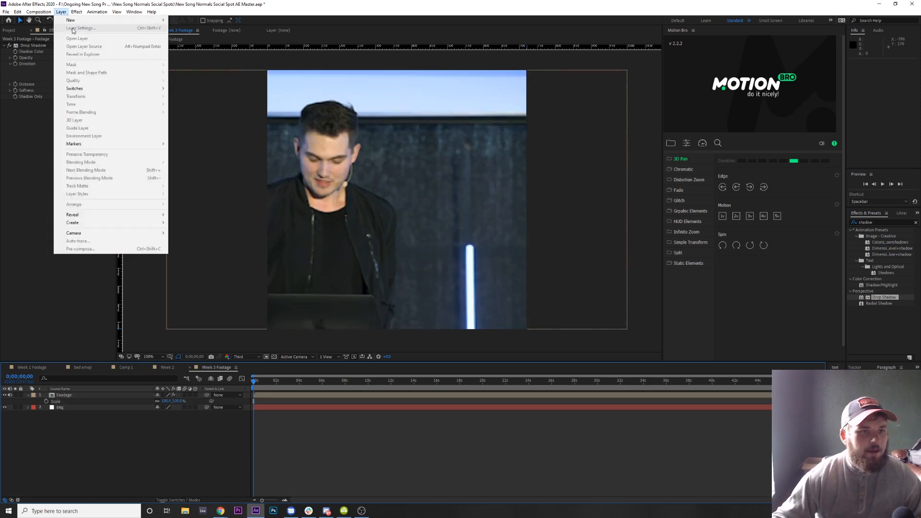
{"action": "mouse_move", "coordinate": [81, 20]}
{"action": "left_click", "coordinate": [185, 28]}
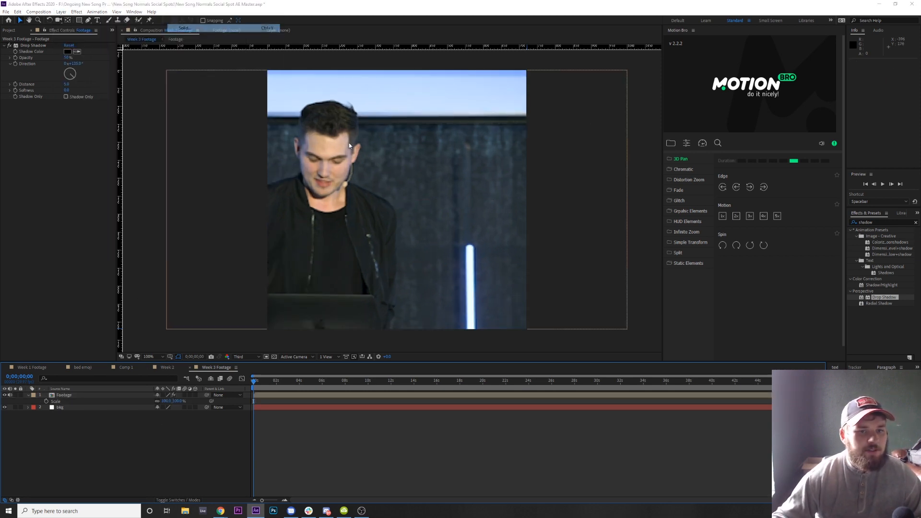
{"action": "key", "text": "BackSpace"}
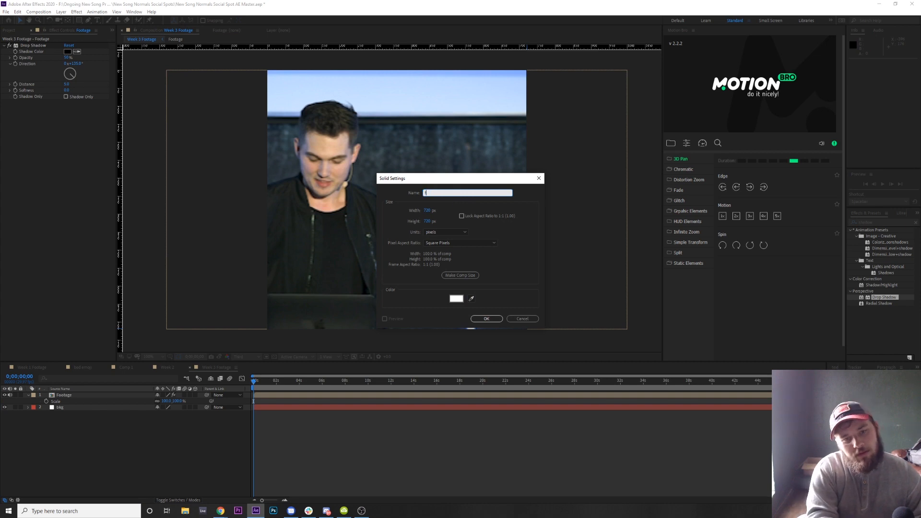
{"action": "type", "text": "footage mask"}
{"action": "key", "text": "Return"}
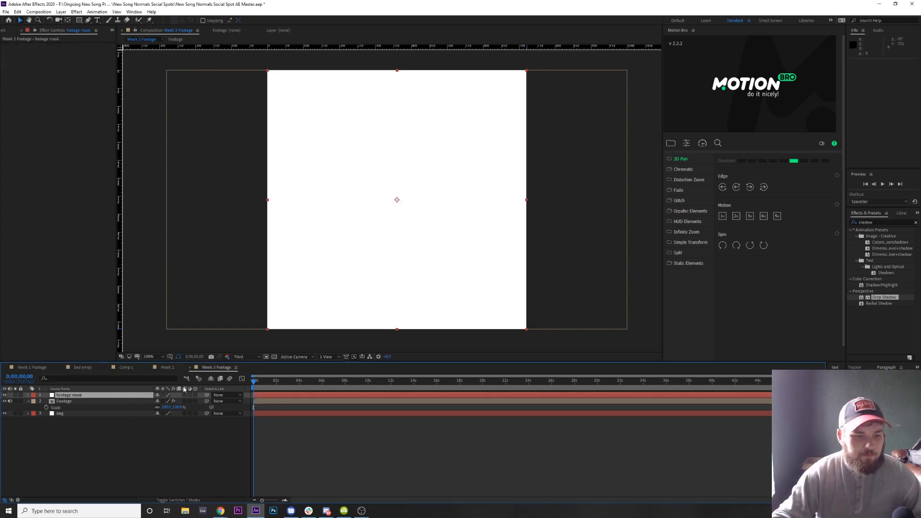
Rename the new solid layer to footage matte
{"action": "key", "text": "Return"}
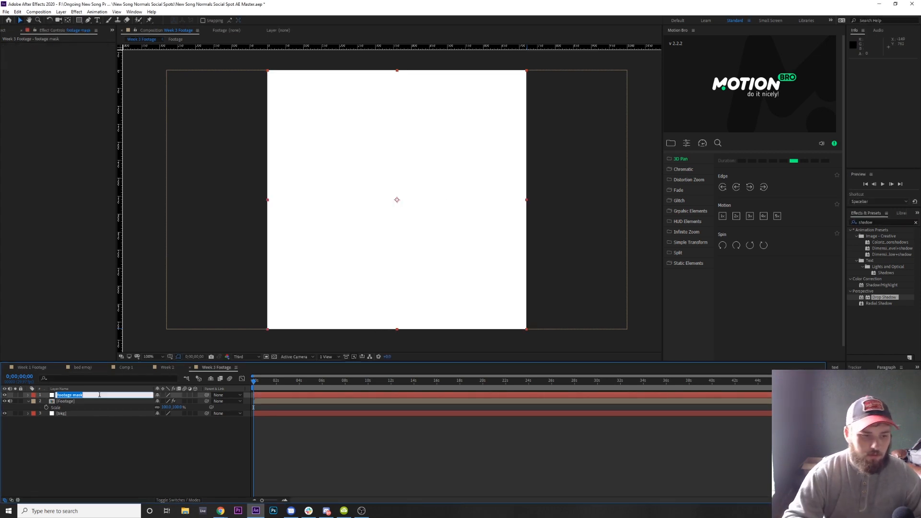
{"action": "left_click", "coordinate": [99, 394]}
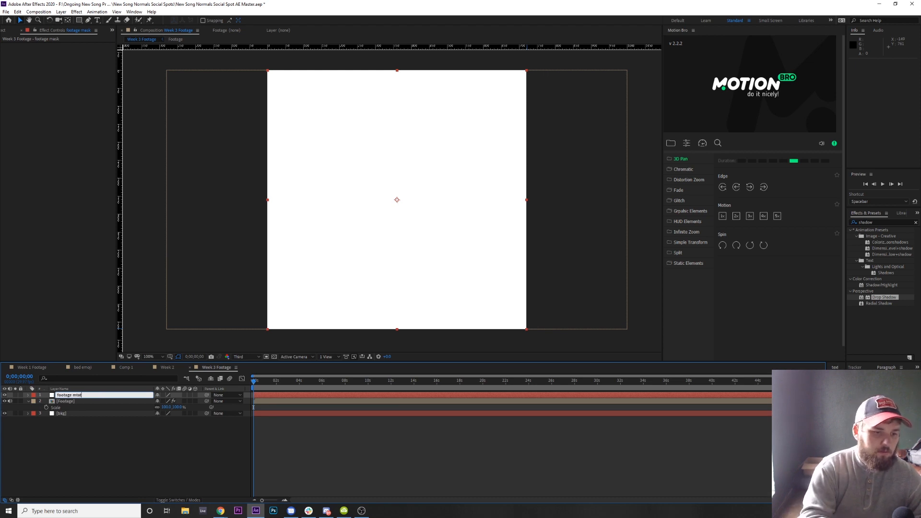
{"action": "type", "text": "tte"}
{"action": "key", "text": "Return"}
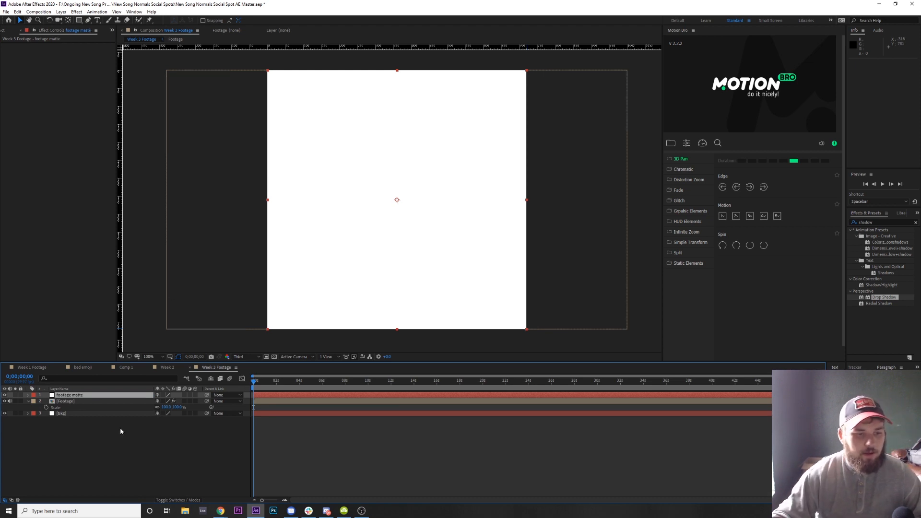
Make the footage matte layer semi-transparent and draw a rectangular mask on it matching the edges of the square composition
{"action": "left_click", "coordinate": [119, 427]}
{"action": "left_click", "coordinate": [107, 397]}
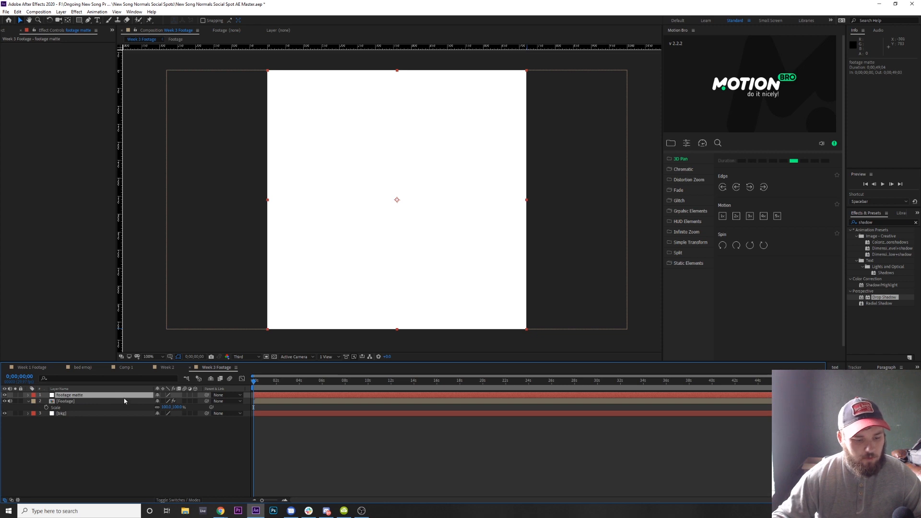
{"action": "key", "text": "t"}
{"action": "left_click_drag", "start_coordinate": [158, 402], "coordinate": [129, 411]}
{"action": "left_click", "coordinate": [134, 412]}
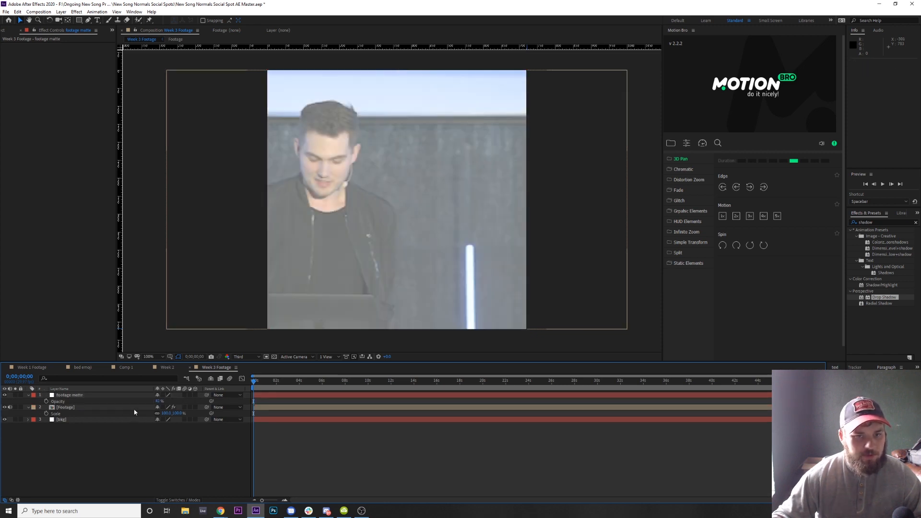
{"action": "left_click", "coordinate": [91, 394]}
{"action": "left_click", "coordinate": [79, 20]}
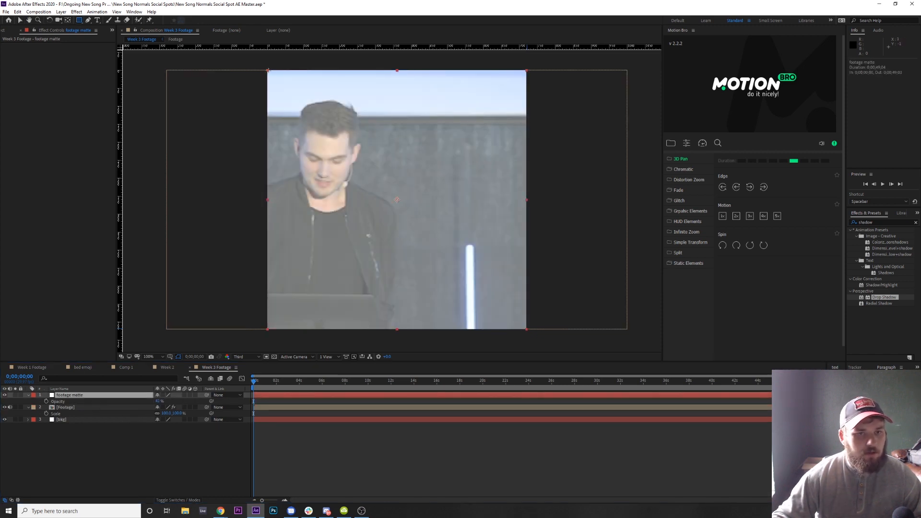
{"action": "left_click_drag", "start_coordinate": [267, 70], "coordinate": [526, 329]}
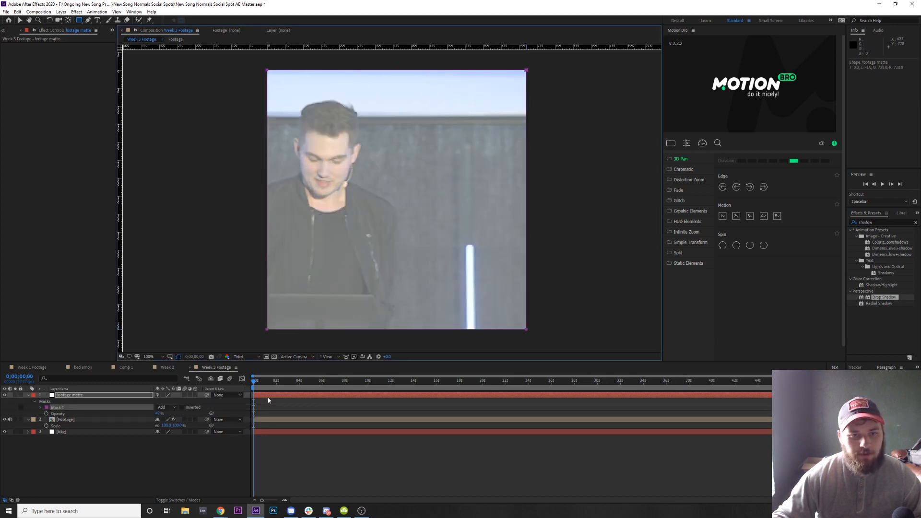
Set the Footage layer's track matte to Alpha Matte "footage matte"
{"action": "left_click", "coordinate": [74, 420]}
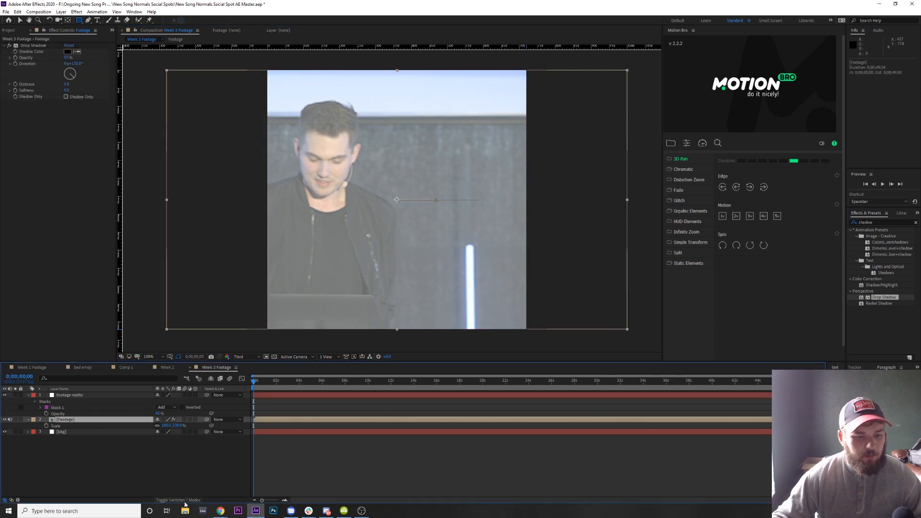
{"action": "left_click", "coordinate": [185, 501]}
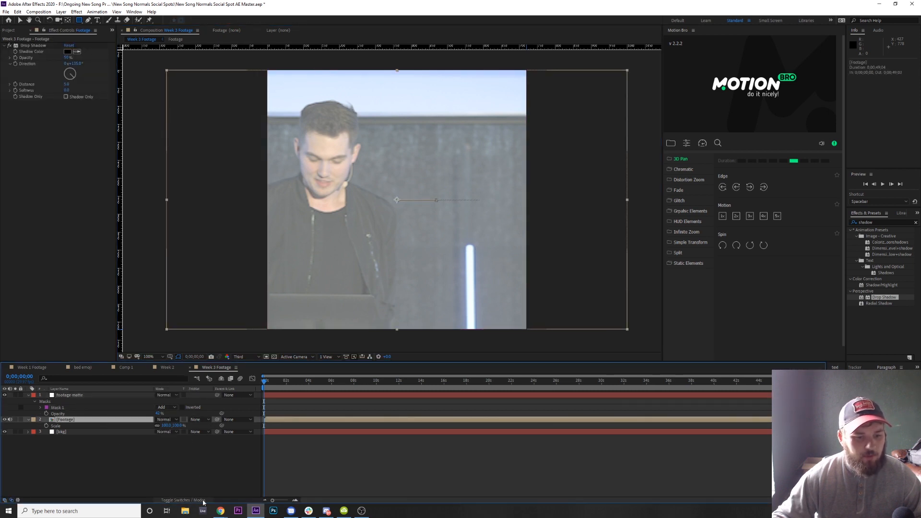
{"action": "left_click", "coordinate": [198, 419]}
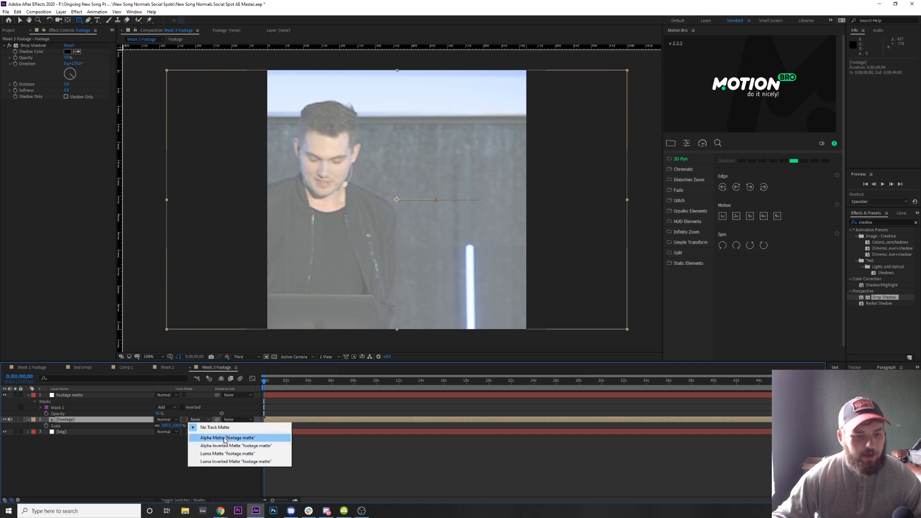
{"action": "left_click", "coordinate": [224, 438]}
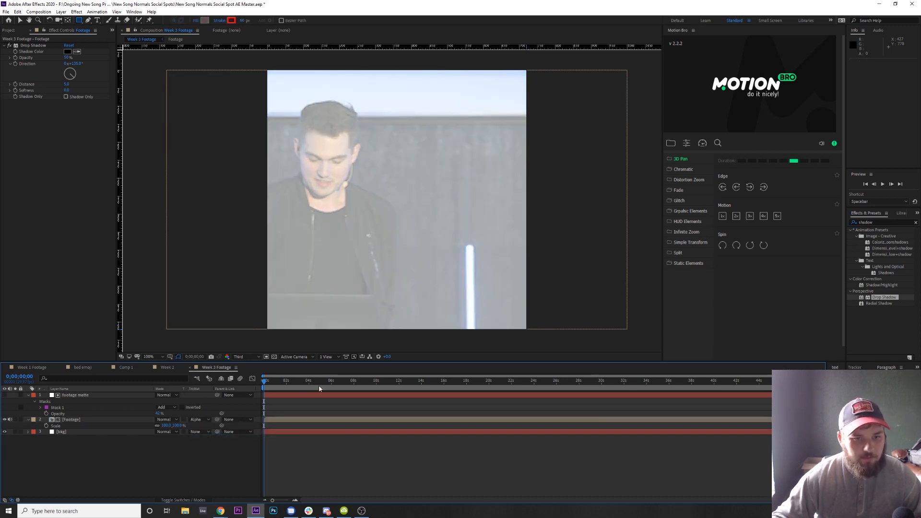
Parent the footage matte layer to the Footage layer and scale Footage down to 86%
{"action": "left_click", "coordinate": [91, 397]}
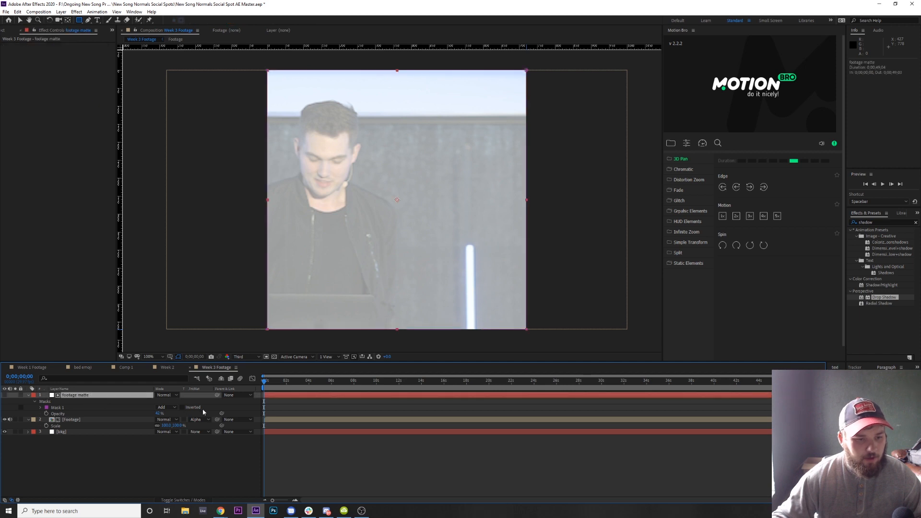
{"action": "left_click_drag", "start_coordinate": [217, 394], "coordinate": [80, 425]}
{"action": "left_click", "coordinate": [134, 420]}
{"action": "mouse_move", "coordinate": [166, 425]}
{"action": "left_mouse_down"}
{"action": "mouse_move", "coordinate": [151, 425]}
{"action": "mouse_move", "coordinate": [160, 426]}
{"action": "left_mouse_up"}
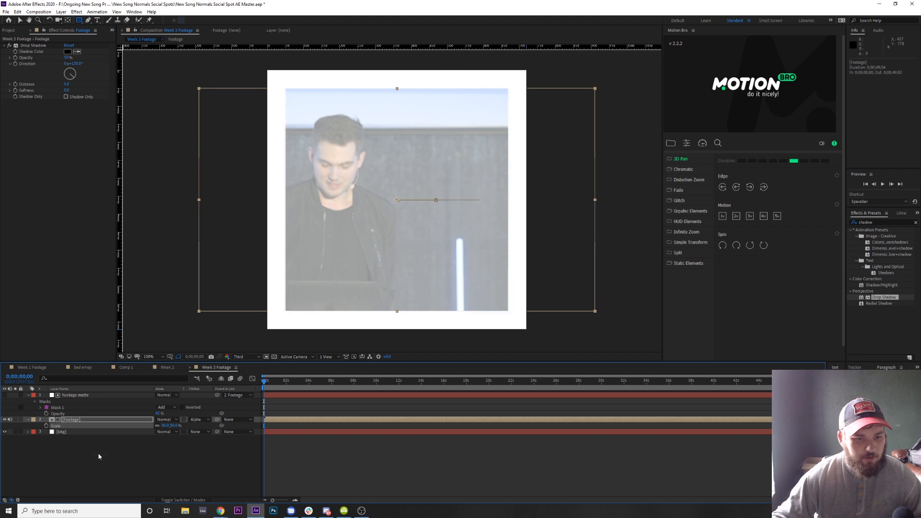
{"action": "left_click", "coordinate": [171, 442]}
Raise the footage matte layer's opacity to 100%
{"action": "left_click", "coordinate": [101, 395]}
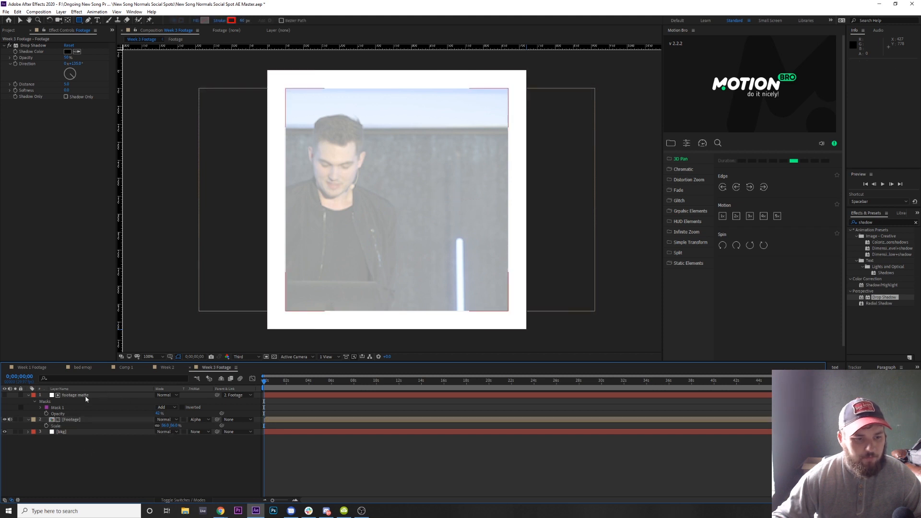
{"action": "left_click", "coordinate": [68, 397]}
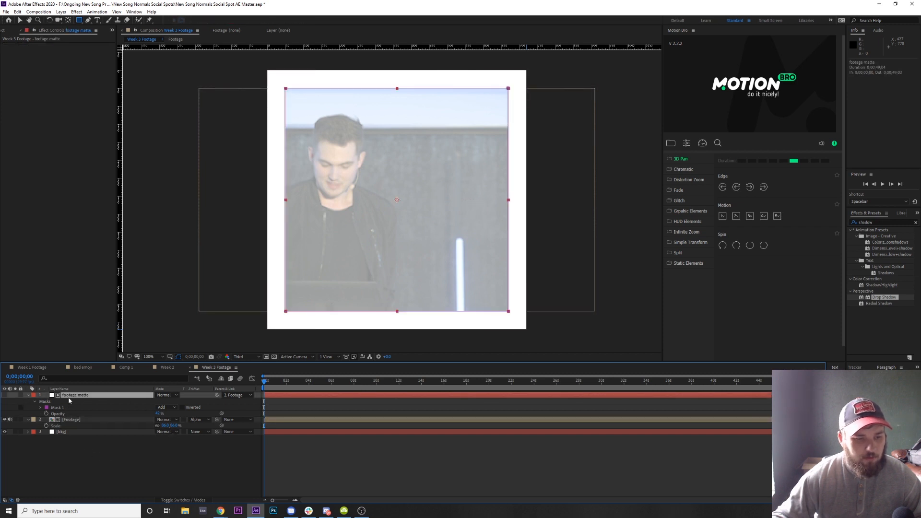
{"action": "key", "text": "t"}
{"action": "key", "text": "t"}
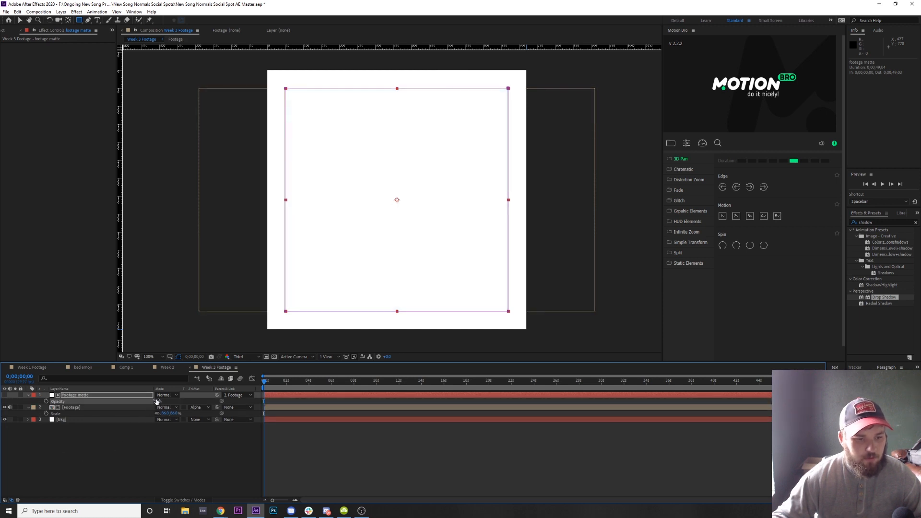
{"action": "left_click_drag", "start_coordinate": [158, 401], "coordinate": [216, 406]}
{"action": "left_click", "coordinate": [165, 441]}
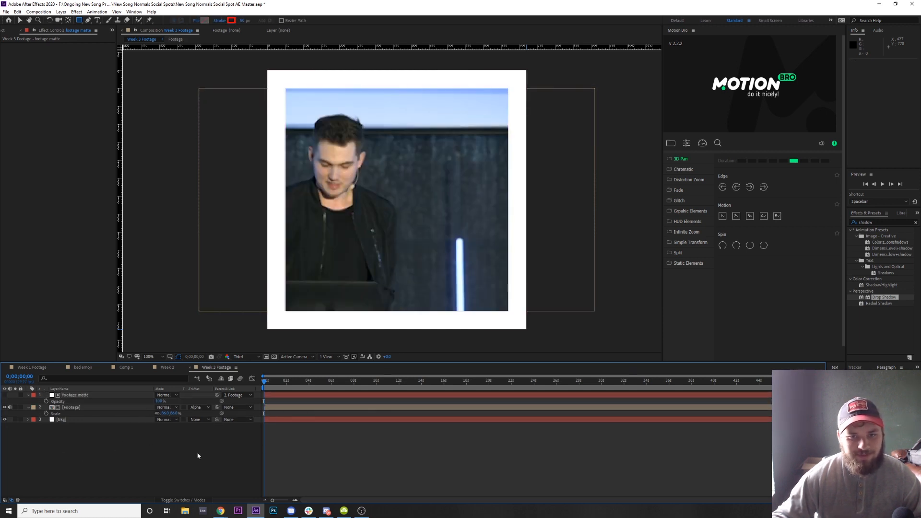
Inspect the matted frame at 0;00;02;16 and preview playback to check how the border behaves as the footage moves
{"action": "left_click", "coordinate": [292, 382]}
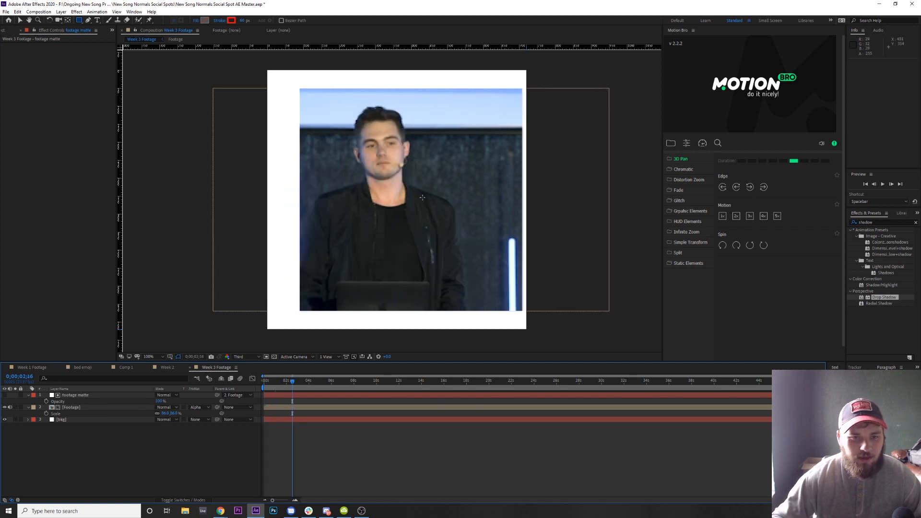
{"action": "scroll", "coordinate": [422, 199], "scroll_direction": "down", "scroll_amount": 4}
{"action": "scroll", "coordinate": [421, 199], "scroll_direction": "up", "scroll_amount": 5}
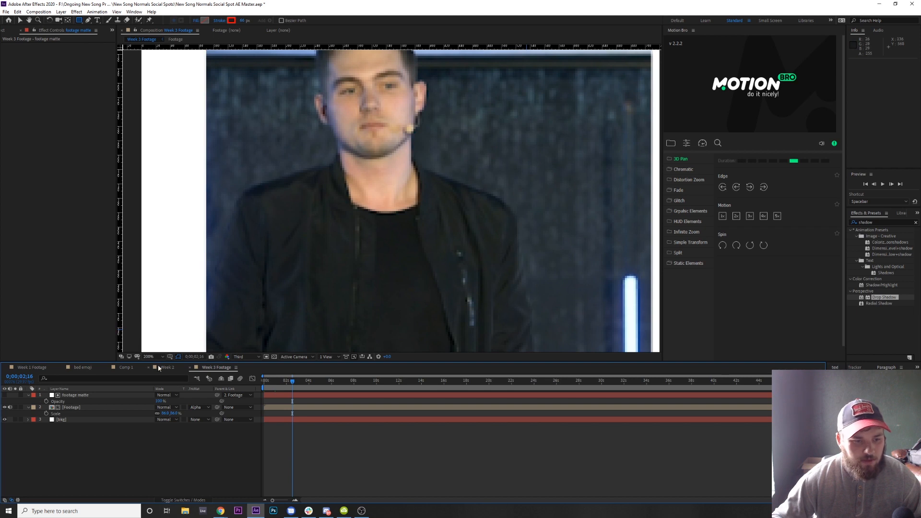
{"action": "key", "text": "shift+slash"}
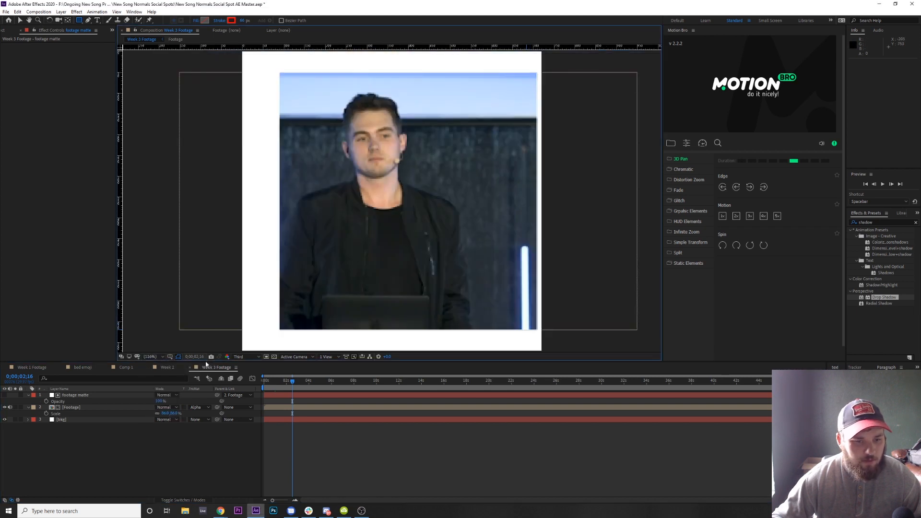
{"action": "key", "text": "space"}
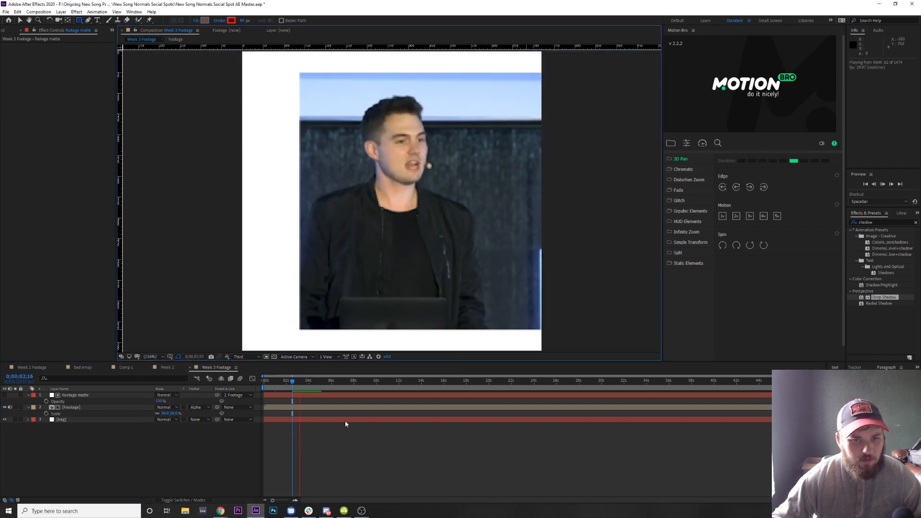
{"action": "key", "text": "space"}
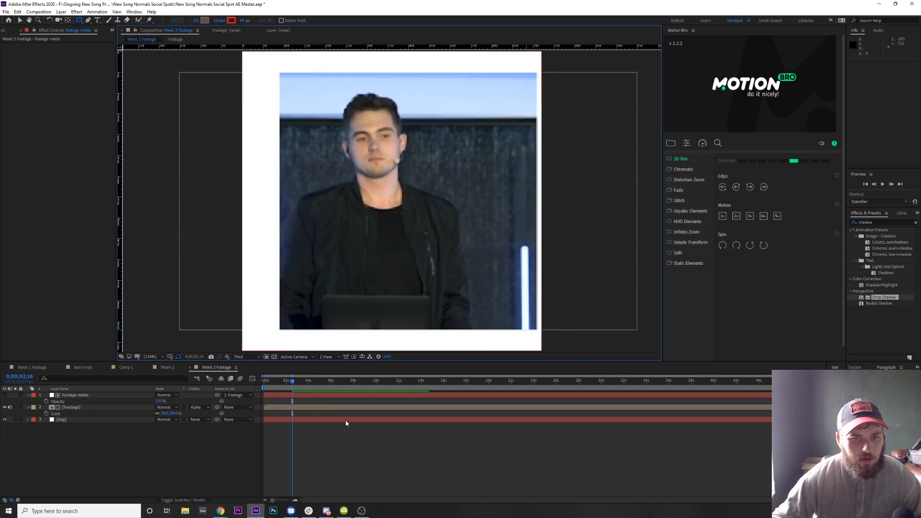
Return to the first frame, set the footage matte layer's parent to None and preview the playback
{"action": "key", "text": "Home"}
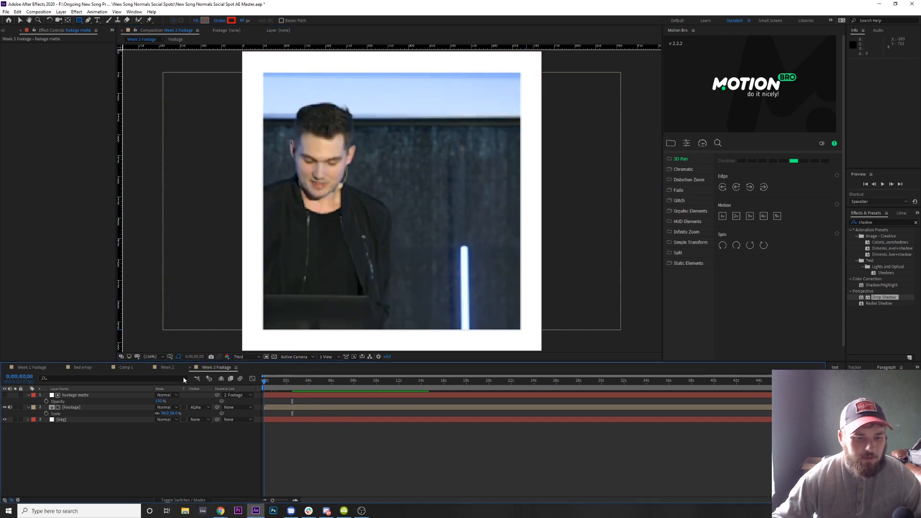
{"action": "left_click", "coordinate": [233, 396]}
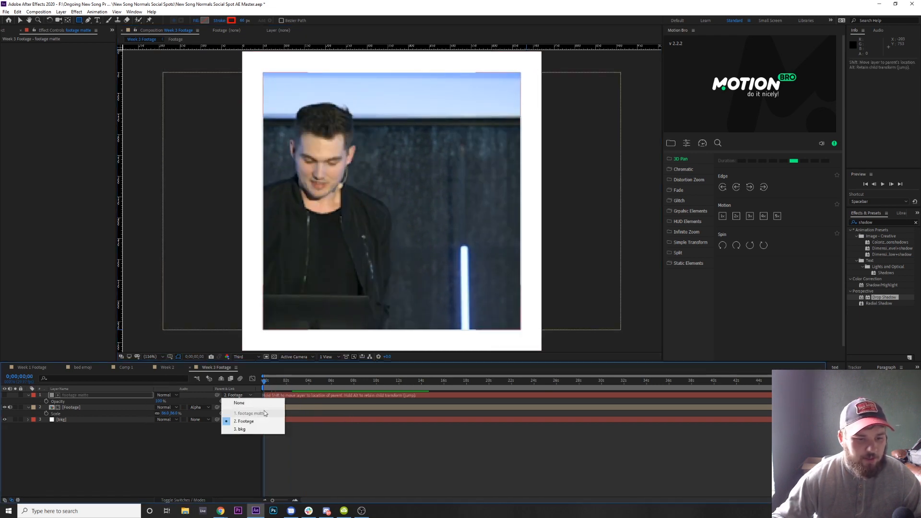
{"action": "left_click", "coordinate": [249, 405]}
{"action": "key", "text": "space"}
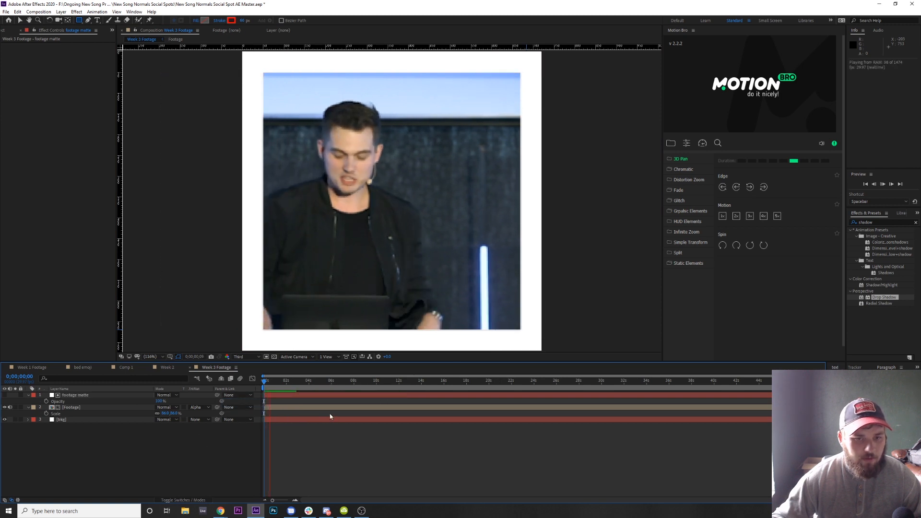
{"action": "left_click_drag", "start_coordinate": [301, 387], "coordinate": [120, 485]}
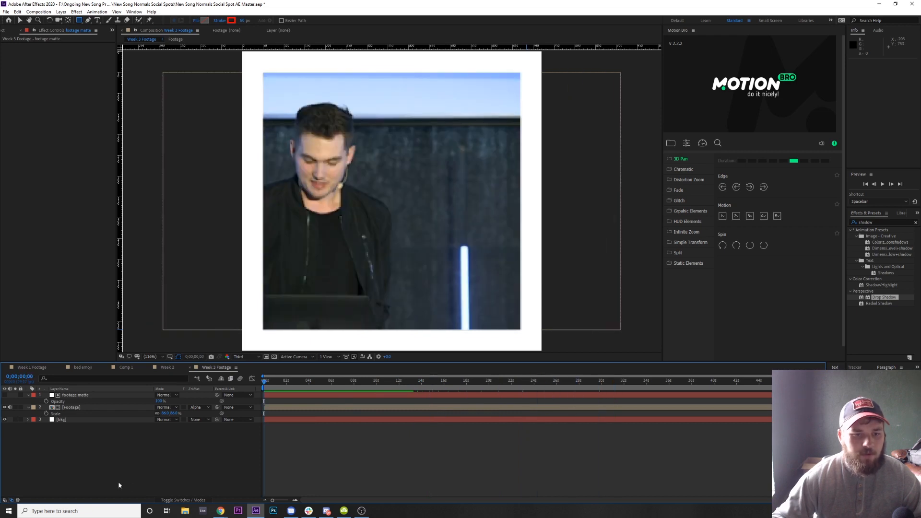
Inspect the Footage layer's shadow effect and set the composition preview resolution to Full
{"action": "left_click", "coordinate": [90, 409]}
{"action": "left_click", "coordinate": [77, 395]}
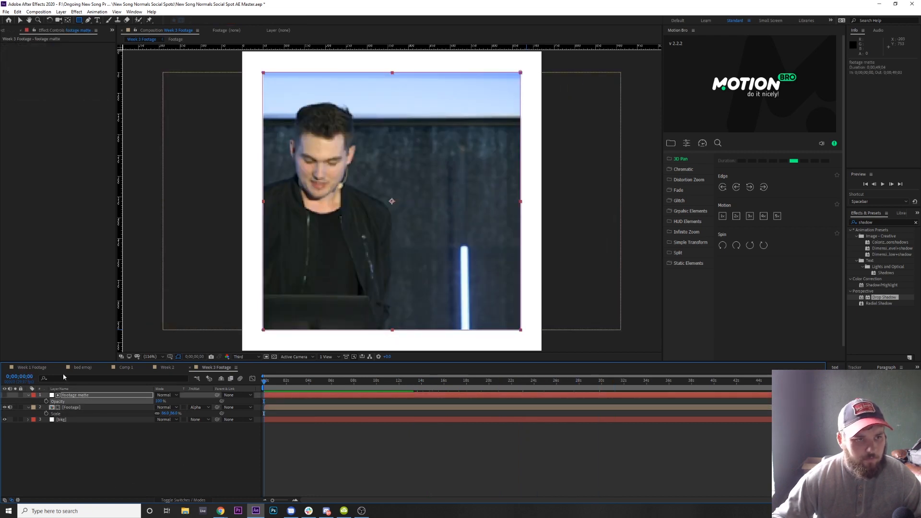
{"action": "left_click", "coordinate": [79, 406]}
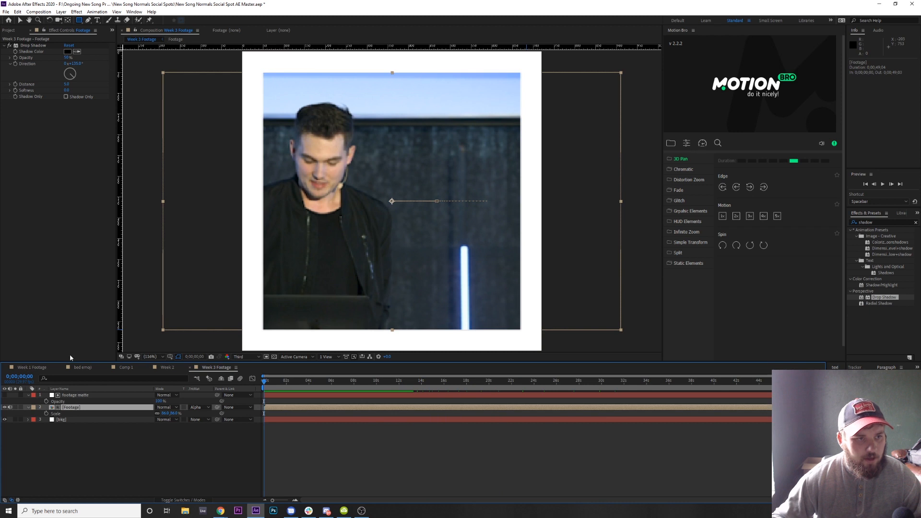
{"action": "left_click", "coordinate": [176, 444]}
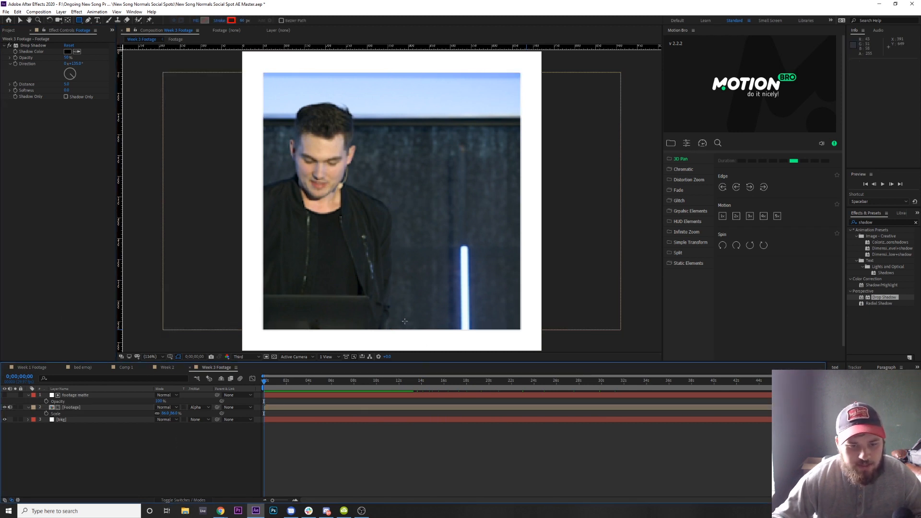
{"action": "scroll", "coordinate": [398, 288], "scroll_direction": "down", "scroll_amount": 1}
{"action": "scroll", "coordinate": [398, 287], "scroll_direction": "up", "scroll_amount": 2}
{"action": "scroll", "coordinate": [398, 287], "scroll_direction": "down", "scroll_amount": 2}
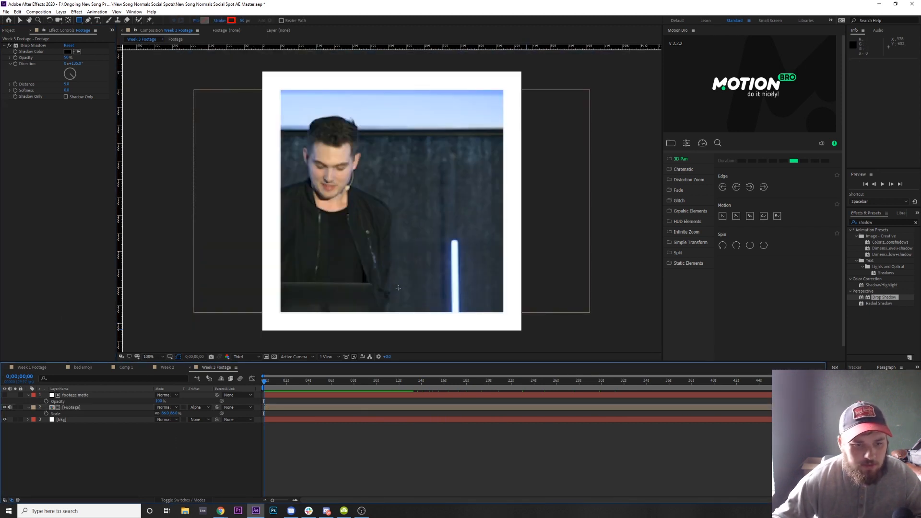
{"action": "left_click", "coordinate": [244, 356]}
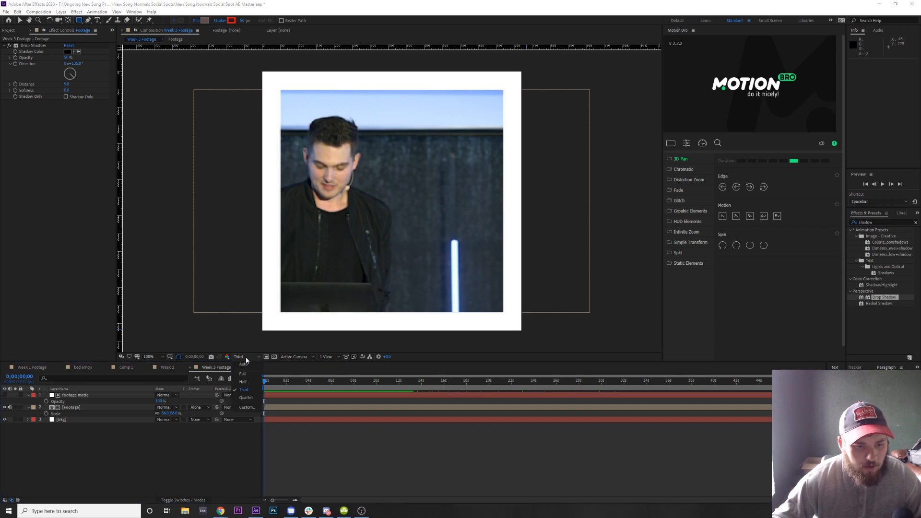
{"action": "left_click", "coordinate": [243, 365]}
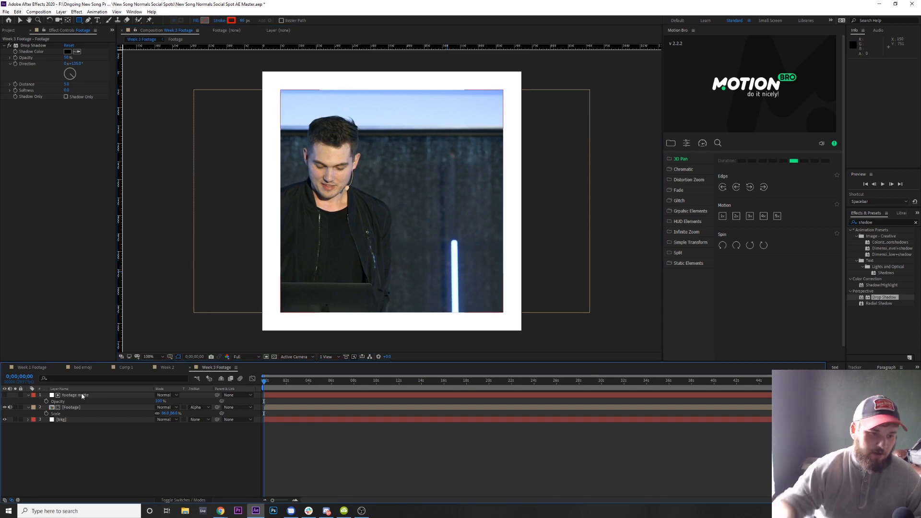
Delete the Drop Shadow effect from the Footage layer
{"action": "left_click", "coordinate": [40, 44]}
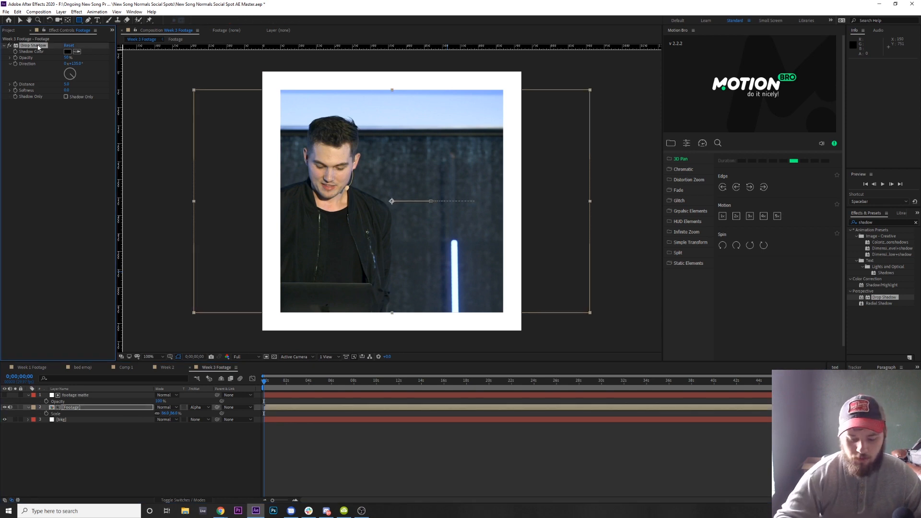
{"action": "key", "text": "Delete"}
{"action": "left_click", "coordinate": [91, 424]}
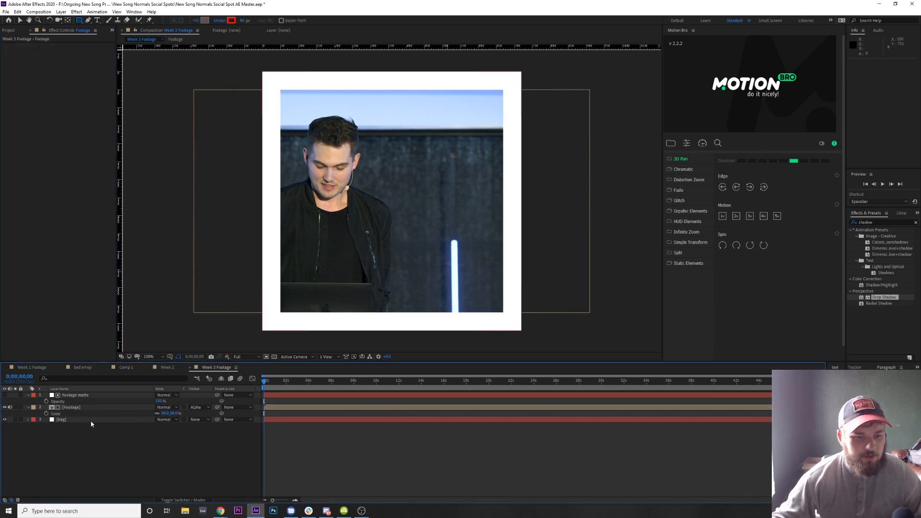
Create a new shape layer, name it "drop shadow" and bring it to the front of the layer stack
{"action": "left_click", "coordinate": [88, 420]}
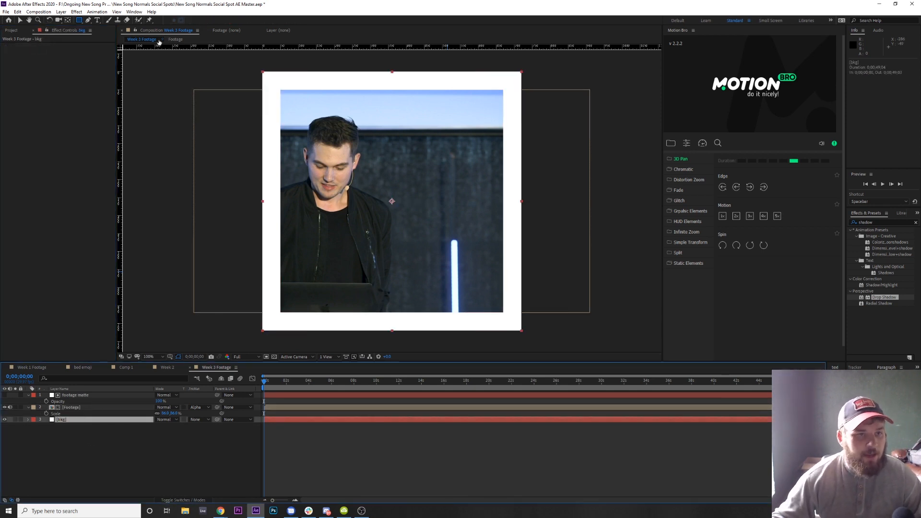
{"action": "left_click", "coordinate": [61, 12]}
{"action": "mouse_move", "coordinate": [77, 21]}
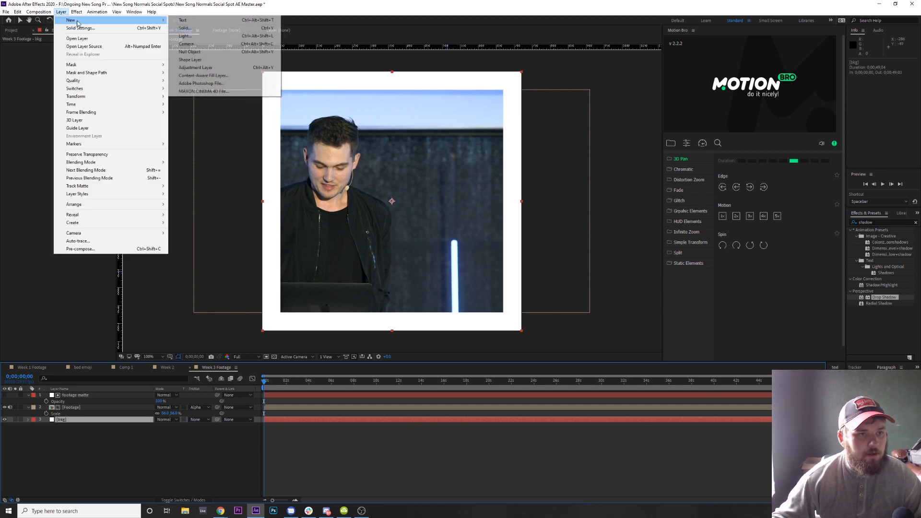
{"action": "left_click", "coordinate": [192, 59]}
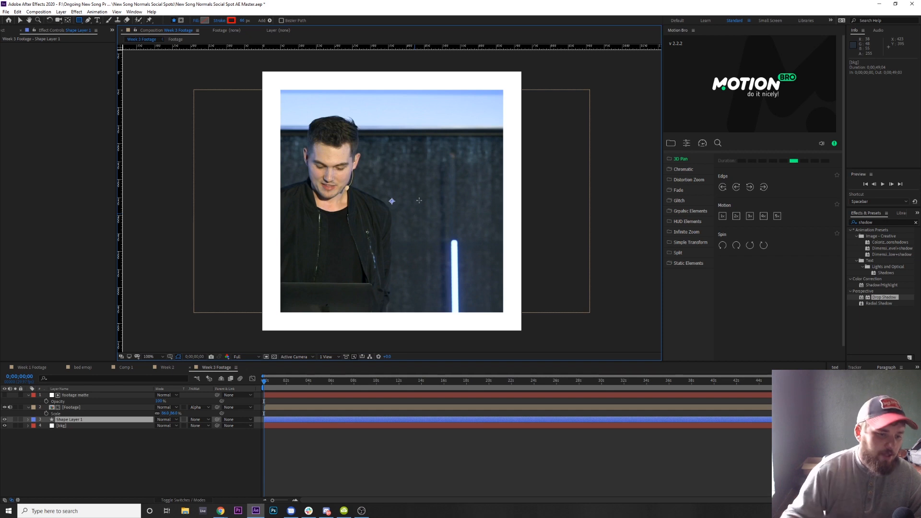
{"action": "left_click", "coordinate": [106, 420]}
{"action": "key", "text": "Return"}
{"action": "type", "text": "drop shadow"}
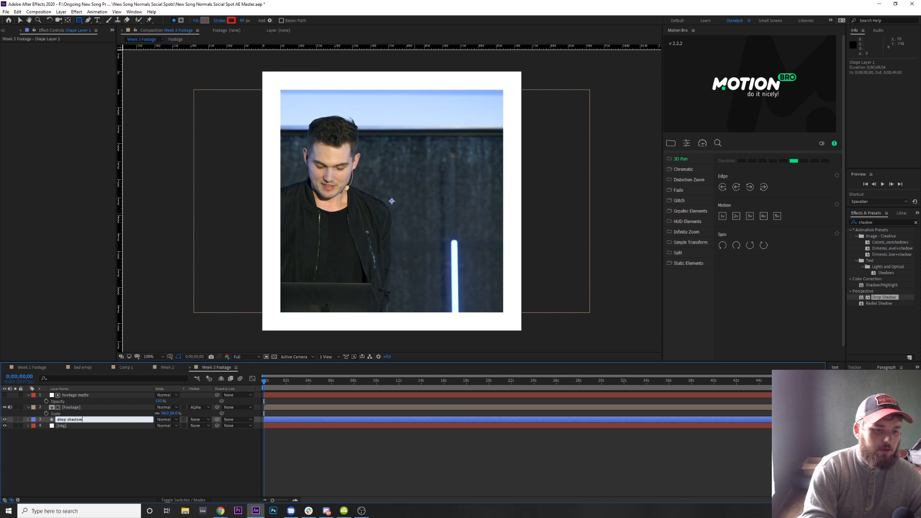
{"action": "key", "text": "Return"}
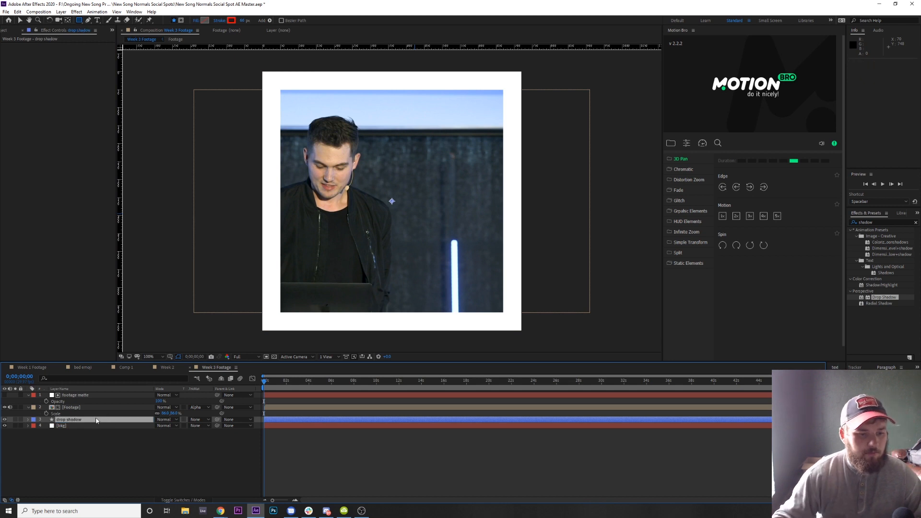
{"action": "key", "text": "ctrl+shift+bracketright"}
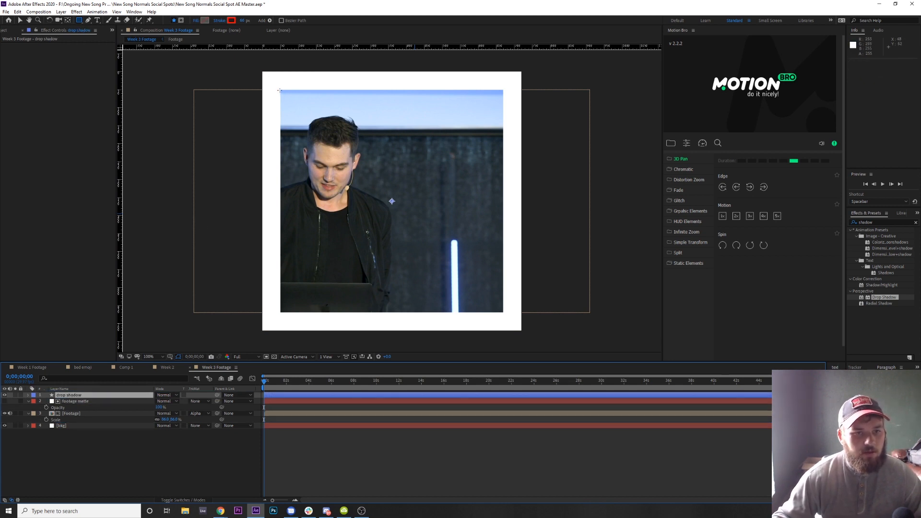
Draw a rectangle matching the visible footage area on the drop shadow layer, with no stroke and a 000000 black fill
{"action": "mouse_move", "coordinate": [280, 90]}
{"action": "left_mouse_down"}
{"action": "mouse_move", "coordinate": [465, 276]}
{"action": "mouse_move", "coordinate": [484, 311]}
{"action": "mouse_move", "coordinate": [519, 328]}
{"action": "mouse_move", "coordinate": [502, 313]}
{"action": "left_mouse_up"}
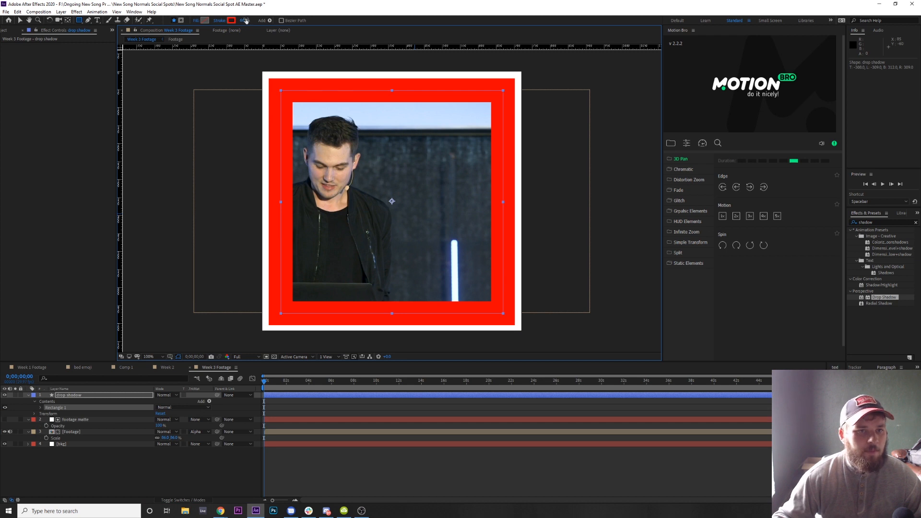
{"action": "left_click", "coordinate": [220, 20]}
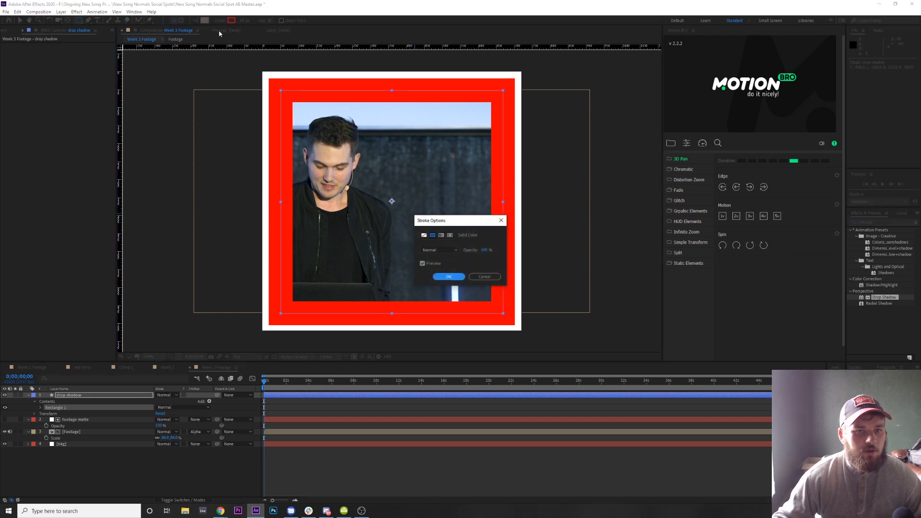
{"action": "left_click", "coordinate": [423, 235]}
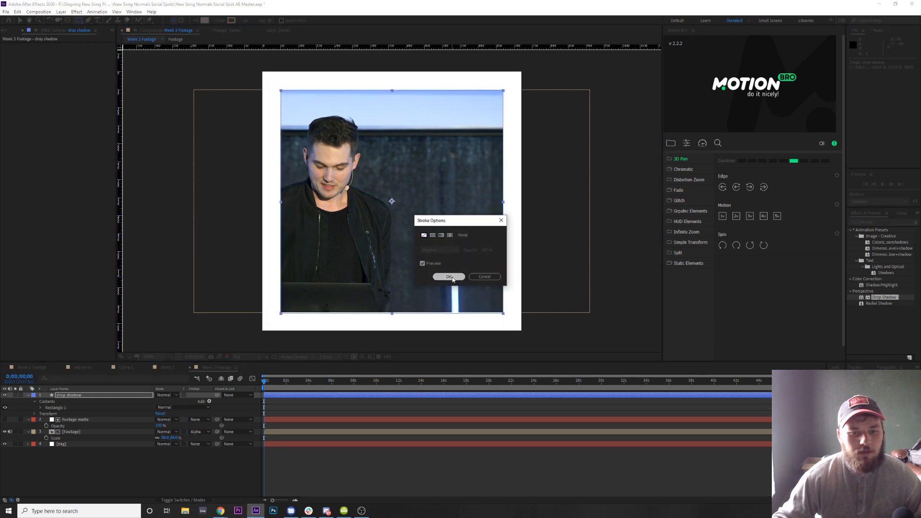
{"action": "left_click", "coordinate": [448, 276]}
{"action": "left_click", "coordinate": [205, 21]}
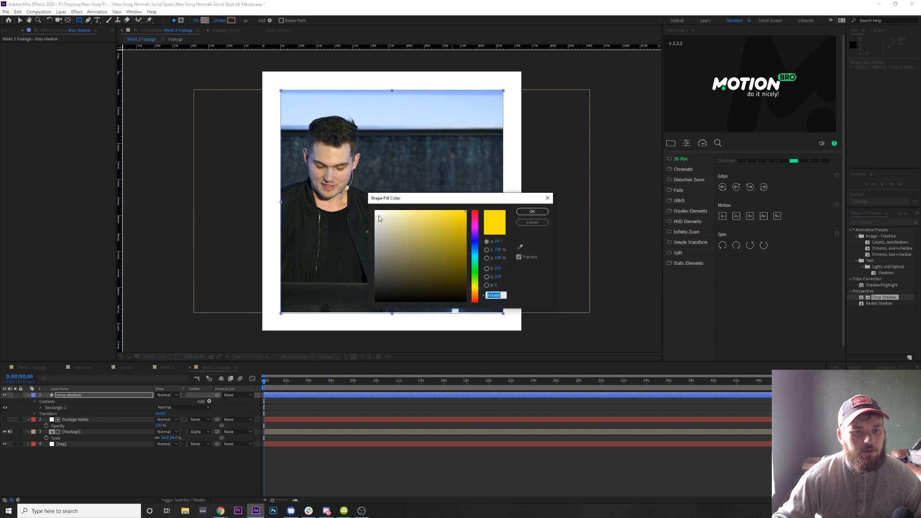
{"action": "left_click_drag", "start_coordinate": [426, 238], "coordinate": [373, 304]}
{"action": "left_click", "coordinate": [533, 212]}
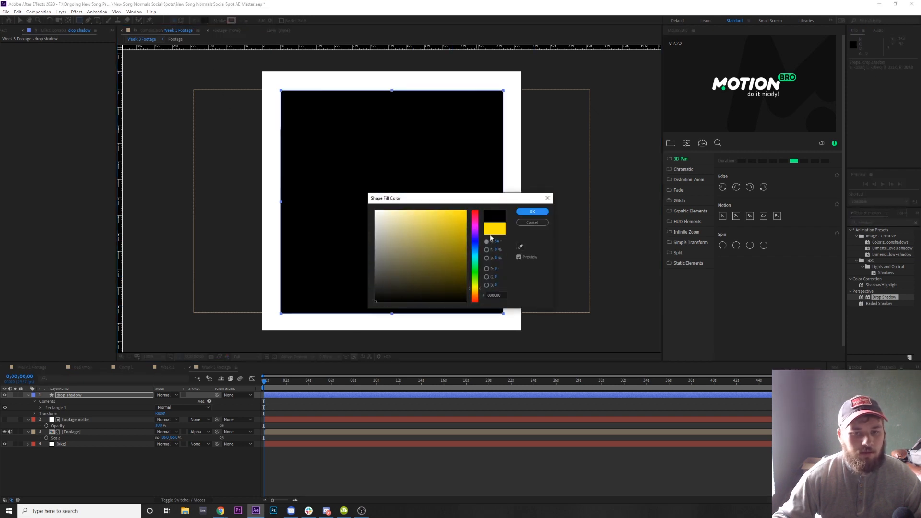
{"action": "left_click", "coordinate": [532, 211]}
{"action": "left_click", "coordinate": [75, 471]}
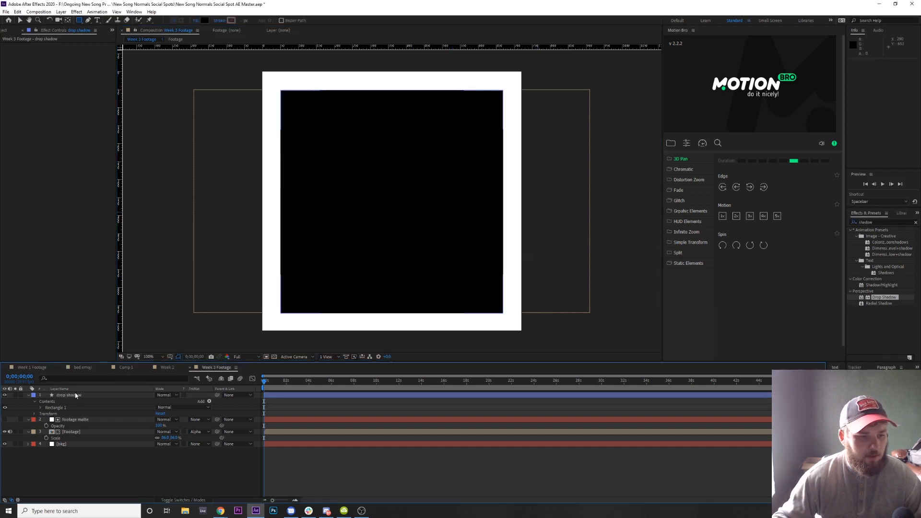
Place the drop shadow layer beneath Footage and offset its position to about 376, 368
{"action": "left_click_drag", "start_coordinate": [76, 395], "coordinate": [75, 437]}
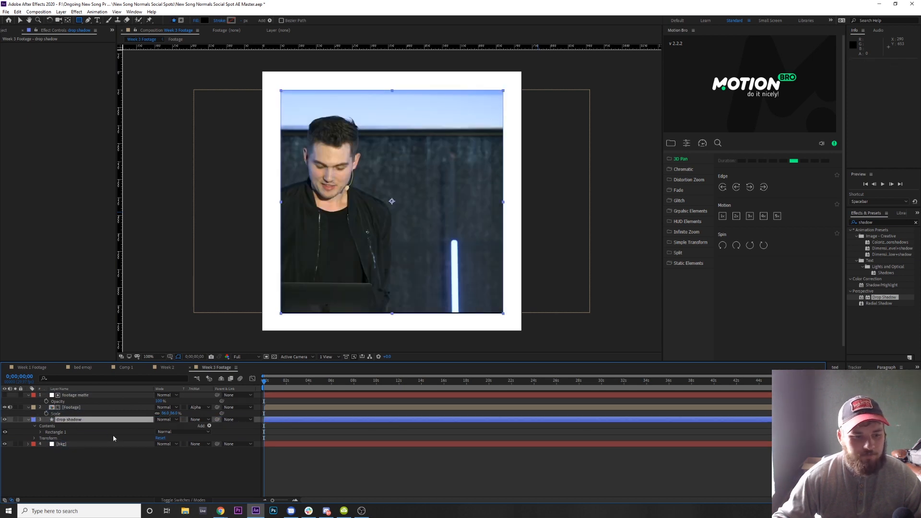
{"action": "key", "text": "p"}
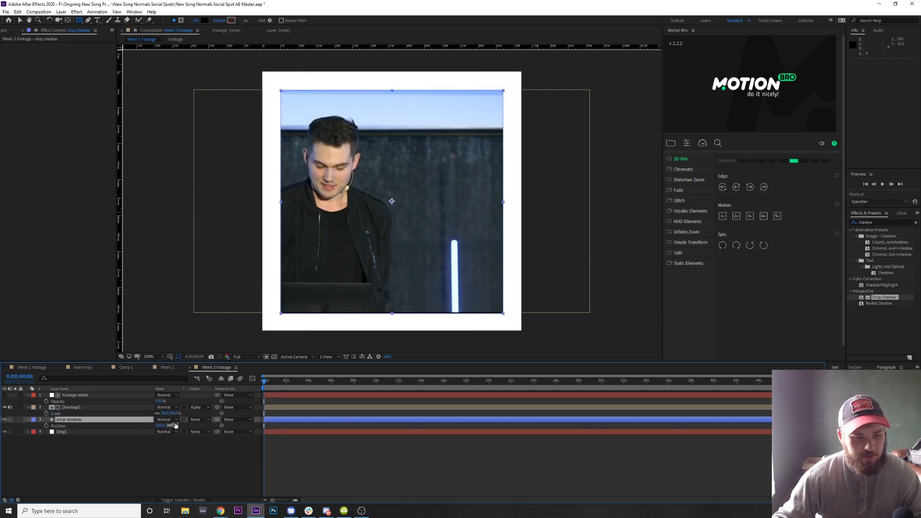
{"action": "mouse_move", "coordinate": [171, 425]}
{"action": "left_mouse_down"}
{"action": "mouse_move", "coordinate": [180, 423]}
{"action": "mouse_move", "coordinate": [168, 434]}
{"action": "mouse_move", "coordinate": [168, 426]}
{"action": "left_mouse_up"}
{"action": "left_click", "coordinate": [255, 400]}
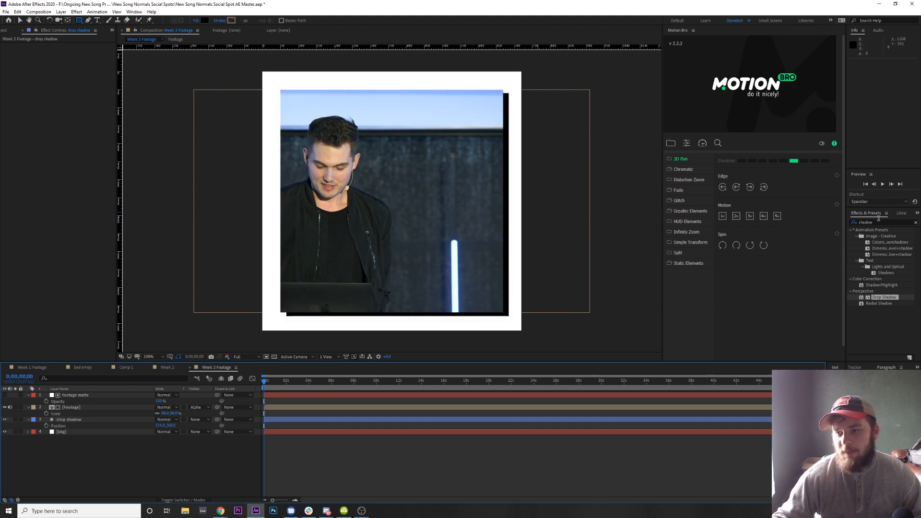
Apply Gaussian Blur to the drop shadow layer and raise its blurriness to about 51
{"action": "left_click", "coordinate": [878, 220]}
{"action": "type", "text": "gauss"}
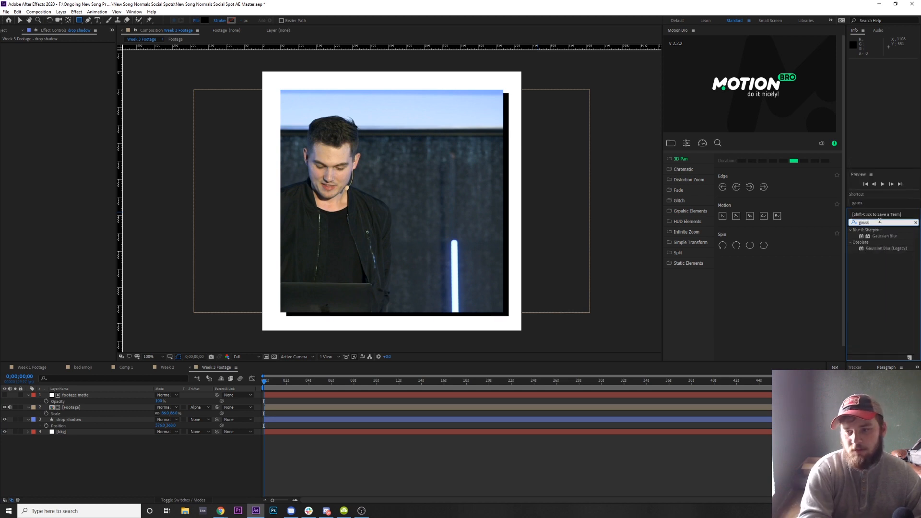
{"action": "left_click_drag", "start_coordinate": [884, 236], "coordinate": [83, 423]}
{"action": "key", "text": "v"}
{"action": "left_click_drag", "start_coordinate": [66, 52], "coordinate": [103, 52]}
{"action": "left_click_drag", "start_coordinate": [228, 48], "coordinate": [253, 56]}
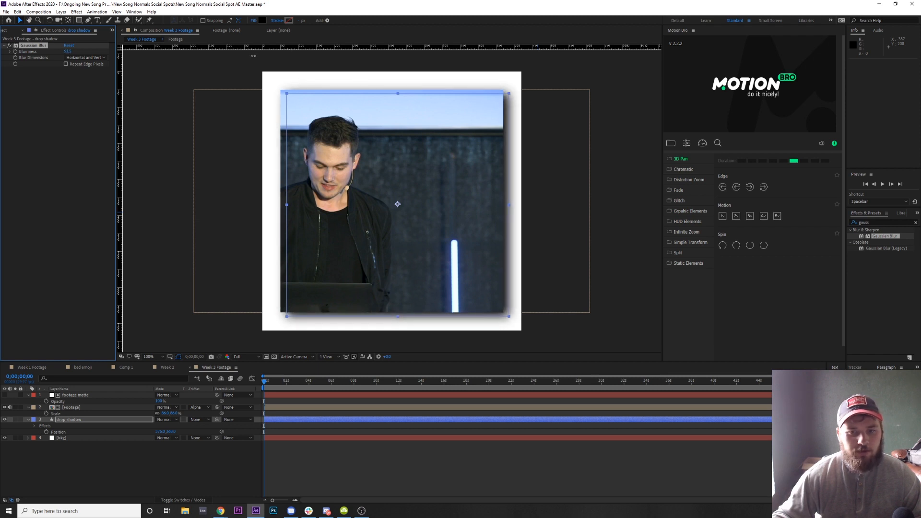
{"action": "left_click", "coordinate": [167, 463]}
Lower the drop shadow layer's opacity to soften it into a light grey shadow
{"action": "left_click", "coordinate": [96, 420]}
{"action": "key", "text": "t"}
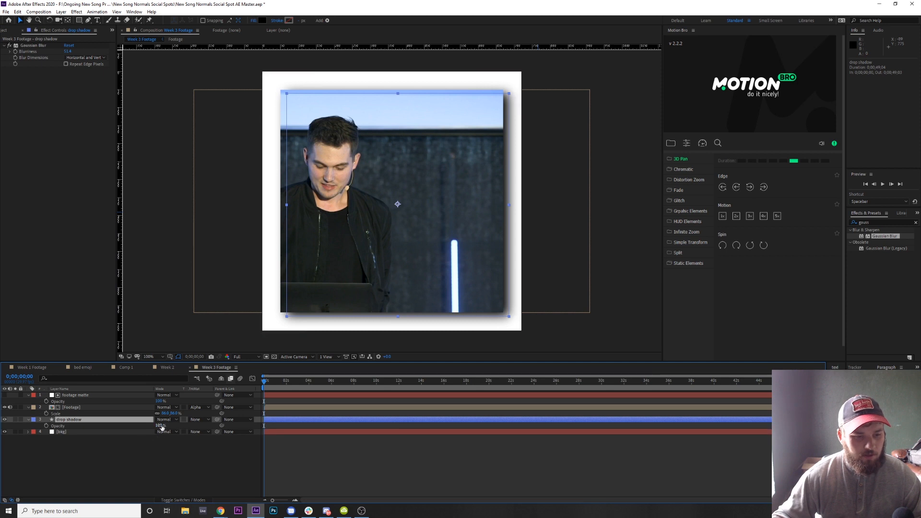
{"action": "left_click_drag", "start_coordinate": [160, 425], "coordinate": [133, 432]}
{"action": "left_click", "coordinate": [147, 454]}
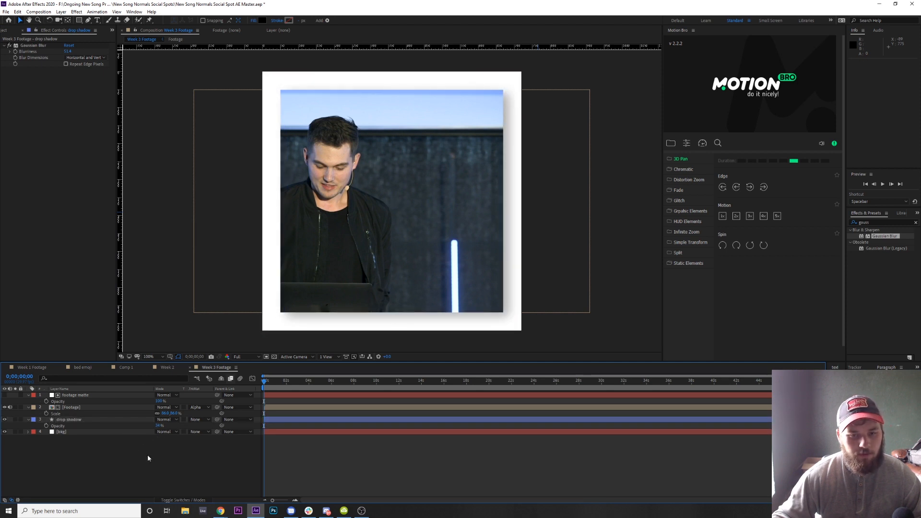
Check the shadow in the Week 2 composition and shift Week 3 Footage's drop shadow layer horizontally to centre it behind the footage
{"action": "left_click", "coordinate": [164, 368]}
{"action": "left_click", "coordinate": [356, 381]}
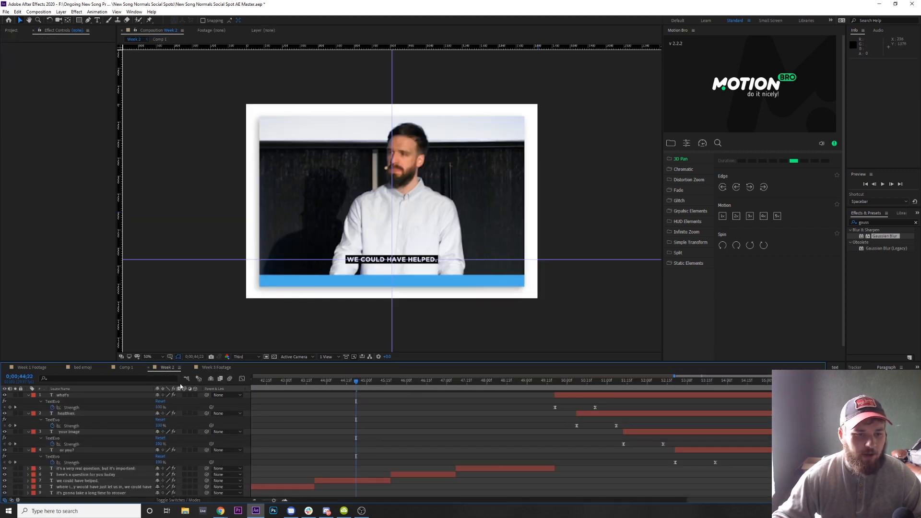
{"action": "left_click", "coordinate": [218, 367]}
{"action": "left_click", "coordinate": [96, 419]}
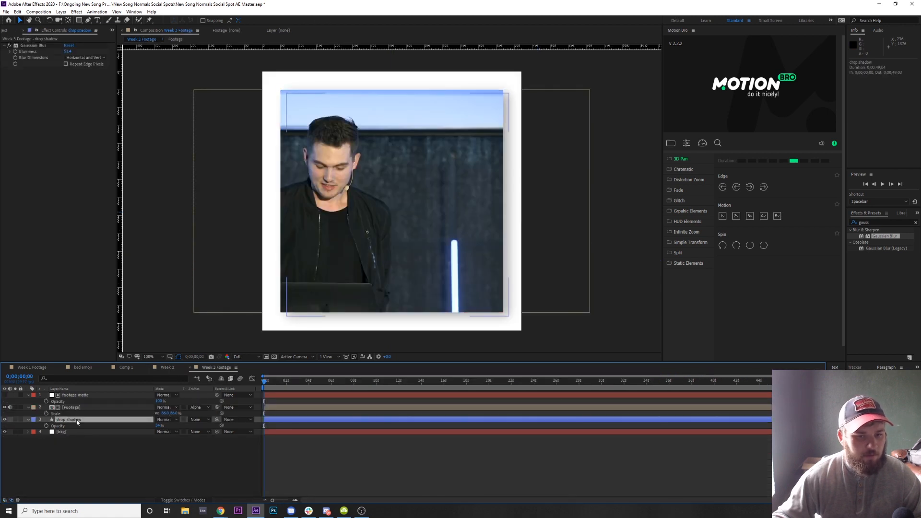
{"action": "key", "text": "p"}
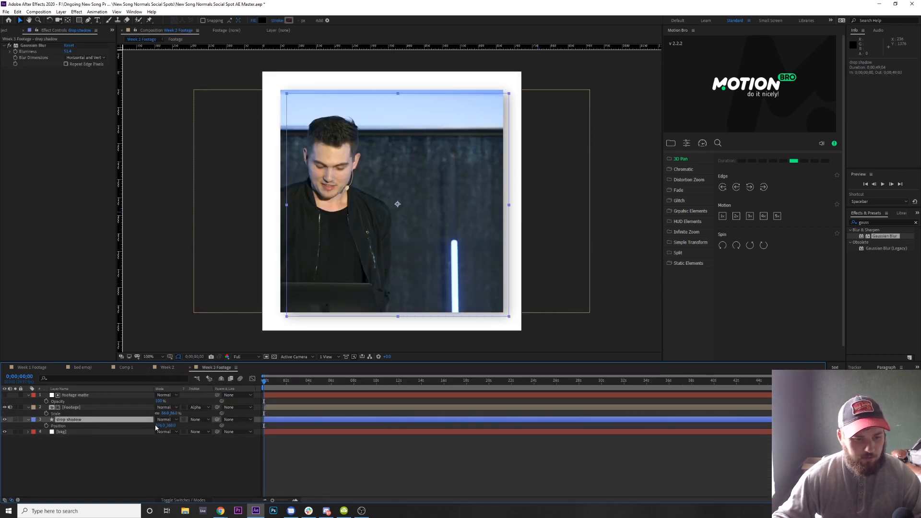
{"action": "mouse_move", "coordinate": [157, 426]}
{"action": "left_mouse_down"}
{"action": "mouse_move", "coordinate": [133, 426]}
{"action": "mouse_move", "coordinate": [144, 426]}
{"action": "left_mouse_up"}
{"action": "left_click", "coordinate": [184, 481]}
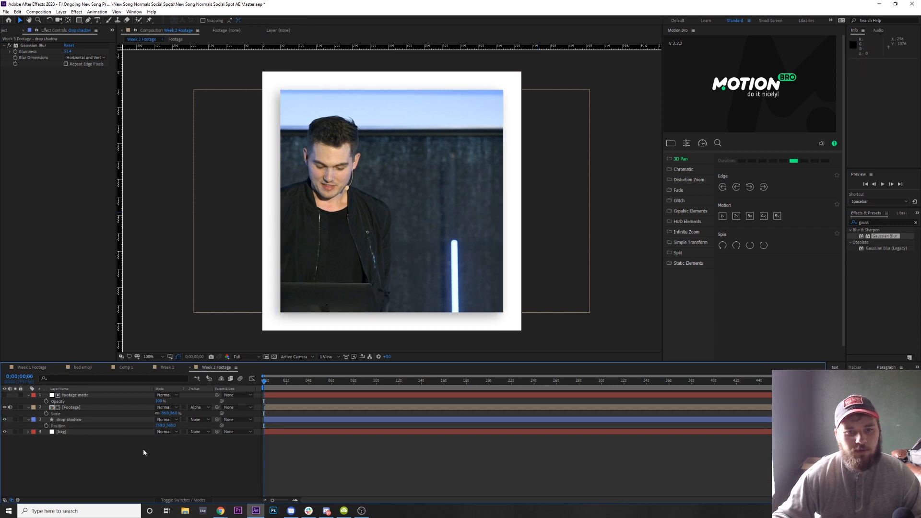
Set the drop shadow layer's Gaussian Blur blurriness to 25
{"action": "left_click", "coordinate": [79, 420]}
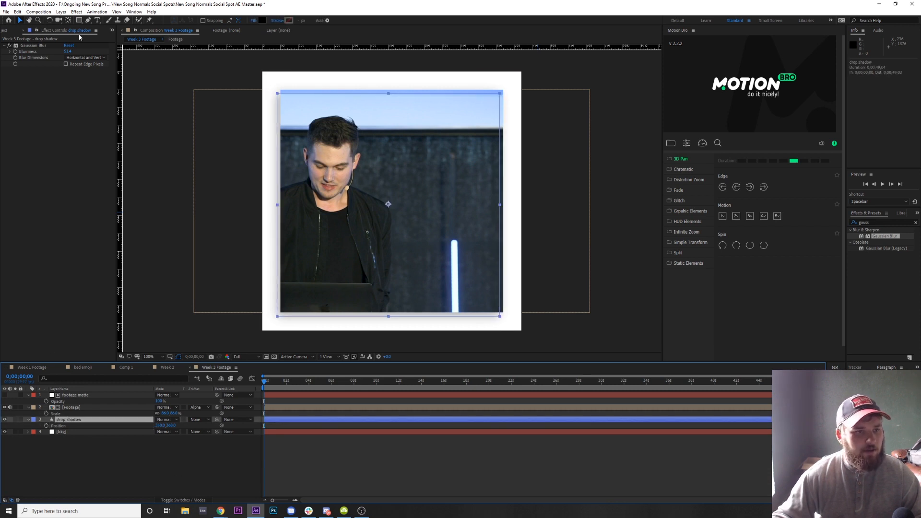
{"action": "left_click", "coordinate": [66, 52]}
{"action": "type", "text": "25"}
{"action": "key", "text": "Return"}
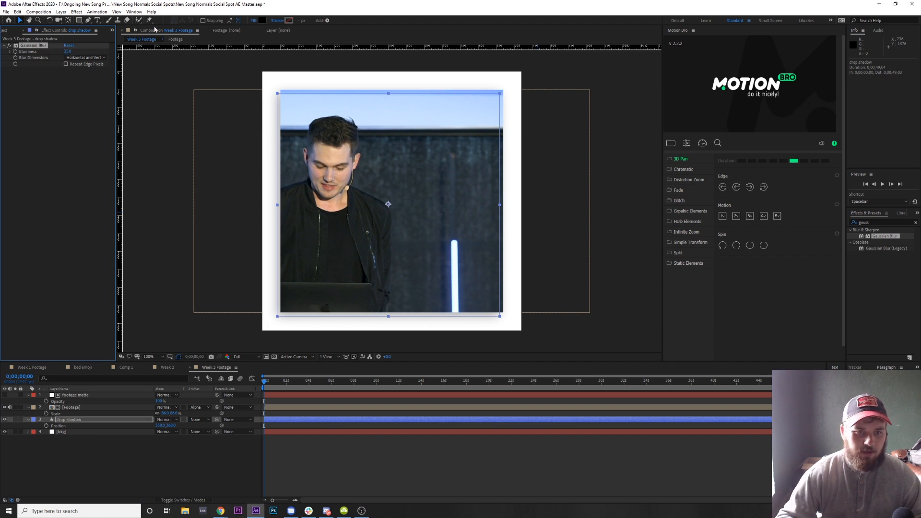
{"action": "left_click", "coordinate": [145, 462]}
Move the drop shadow layer up to a vertical position of about 364 and compare it with the shadow in the Week 2 composition
{"action": "left_click", "coordinate": [73, 420]}
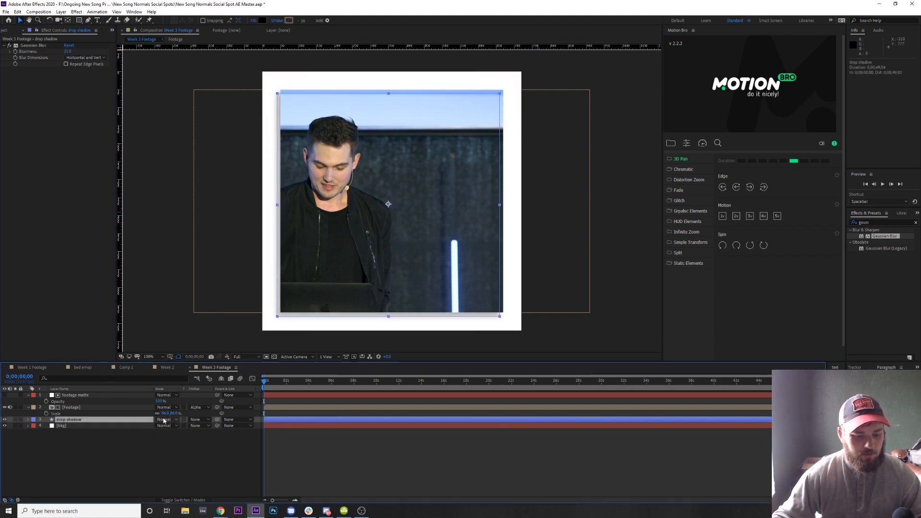
{"action": "left_click_drag", "start_coordinate": [171, 425], "coordinate": [158, 425]}
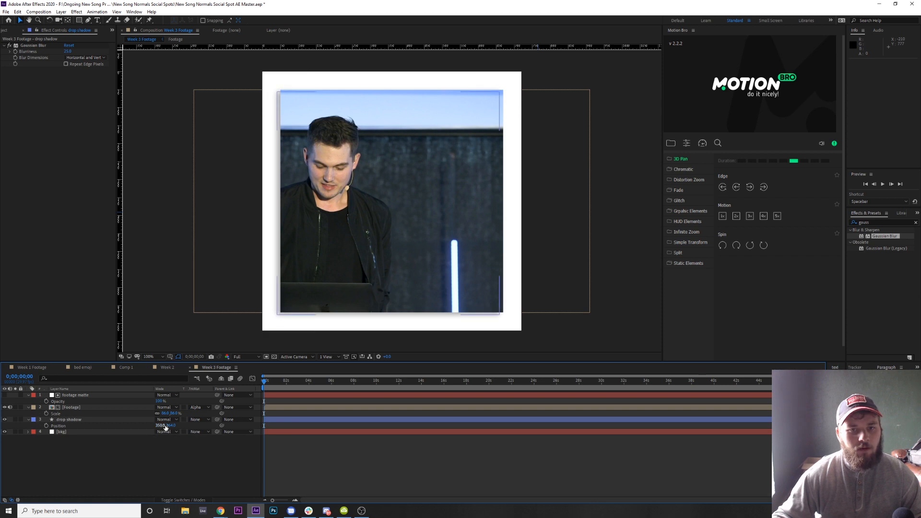
{"action": "left_click", "coordinate": [169, 368]}
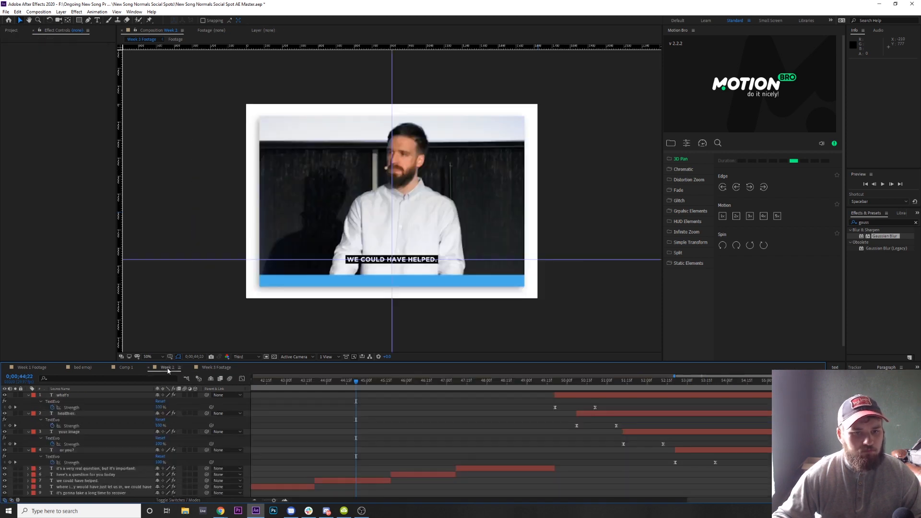
{"action": "left_click", "coordinate": [214, 368]}
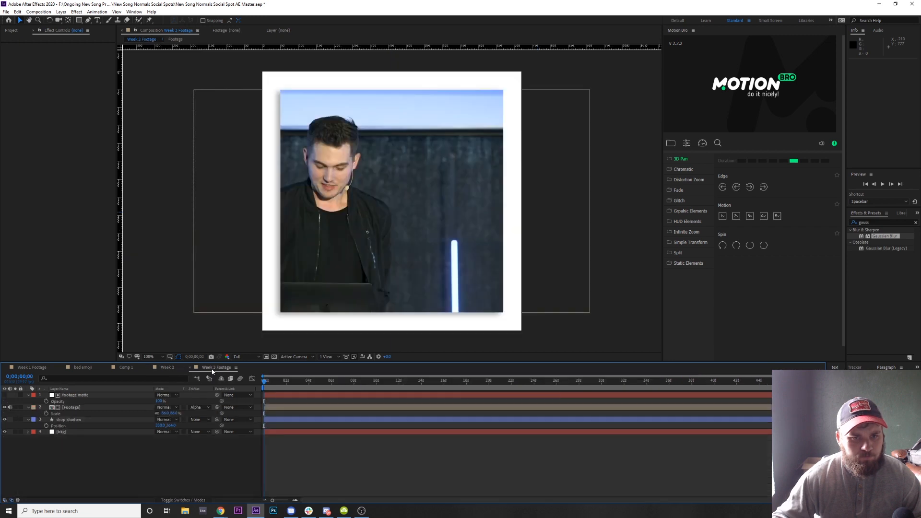
Set the drop shadow layer's Gaussian Blur blurriness to 36 and preview Week 3 Footage from the start
{"action": "left_click", "coordinate": [89, 419]}
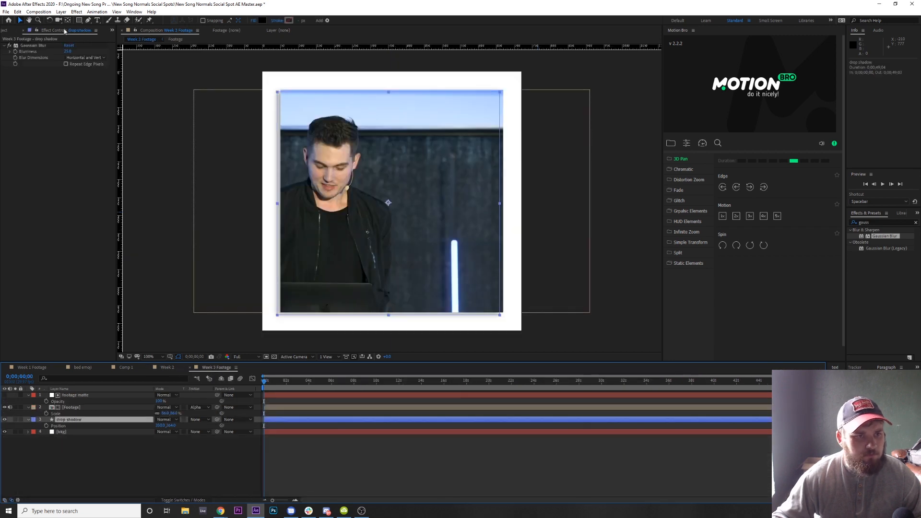
{"action": "left_click", "coordinate": [67, 58]}
{"action": "left_click", "coordinate": [69, 50]}
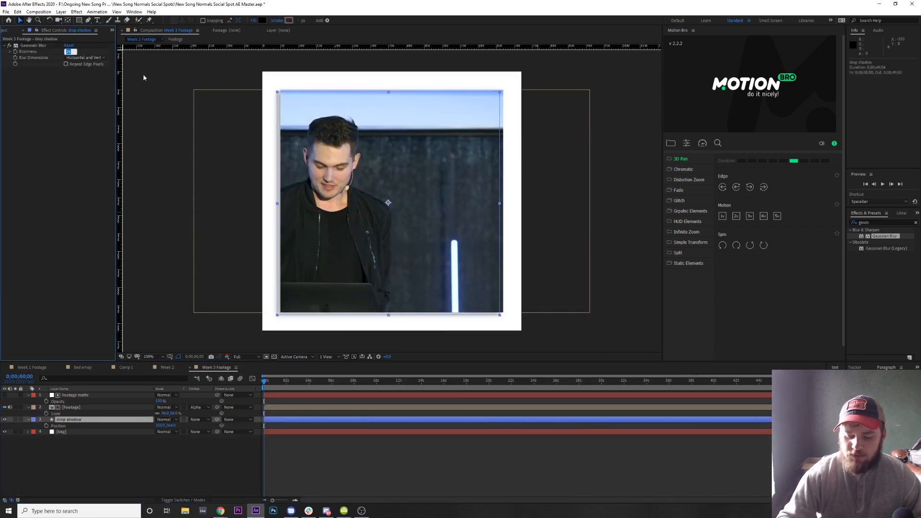
{"action": "type", "text": "36"}
{"action": "key", "text": "Return"}
{"action": "left_click", "coordinate": [124, 450]}
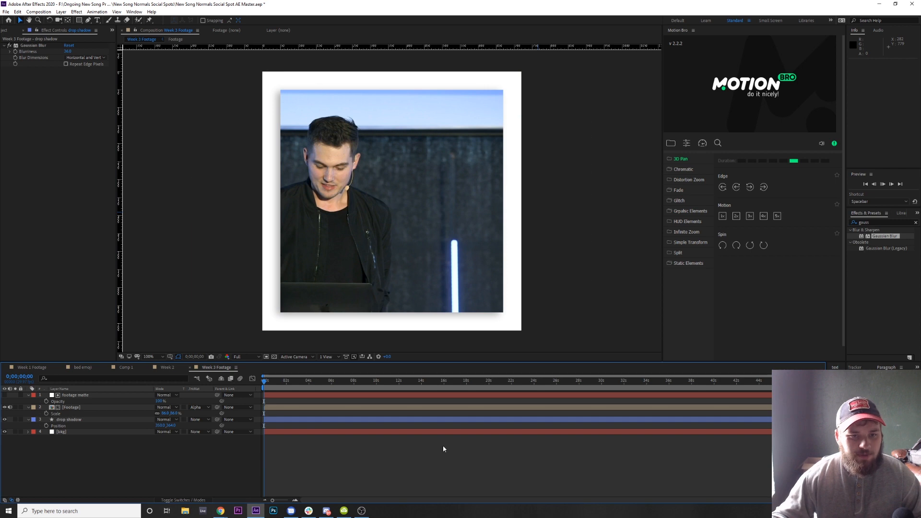
{"action": "key", "text": "space"}
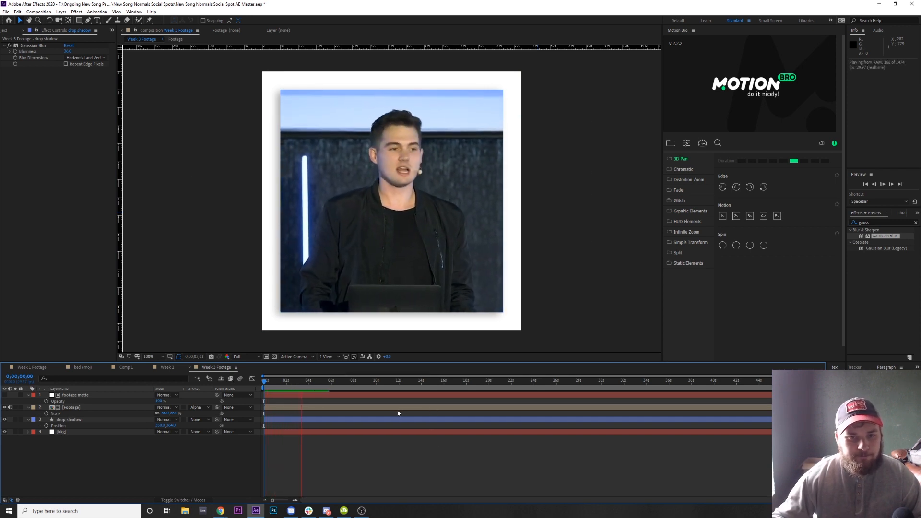
{"action": "key", "text": "space"}
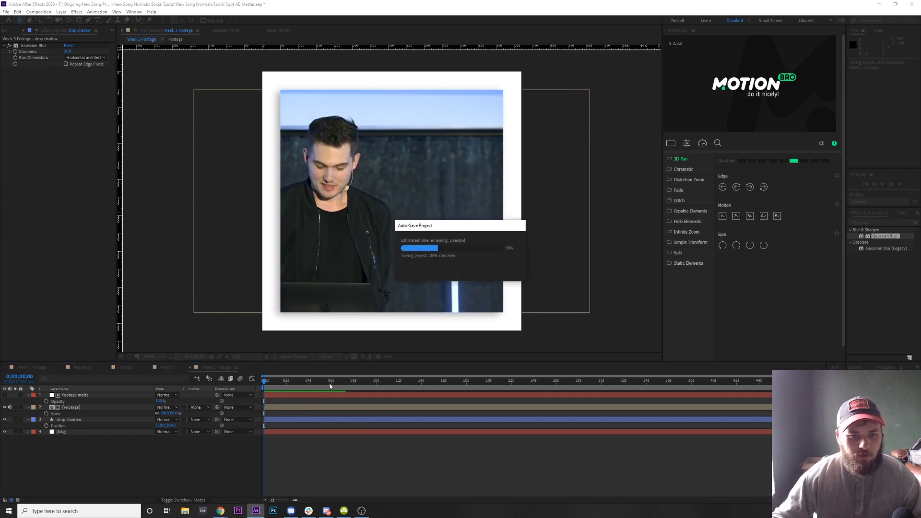
Apply the Lumetri Color effect to the Footage layer and expand its Basic Correction settings
{"action": "left_click_drag", "start_coordinate": [325, 385], "coordinate": [343, 381]}
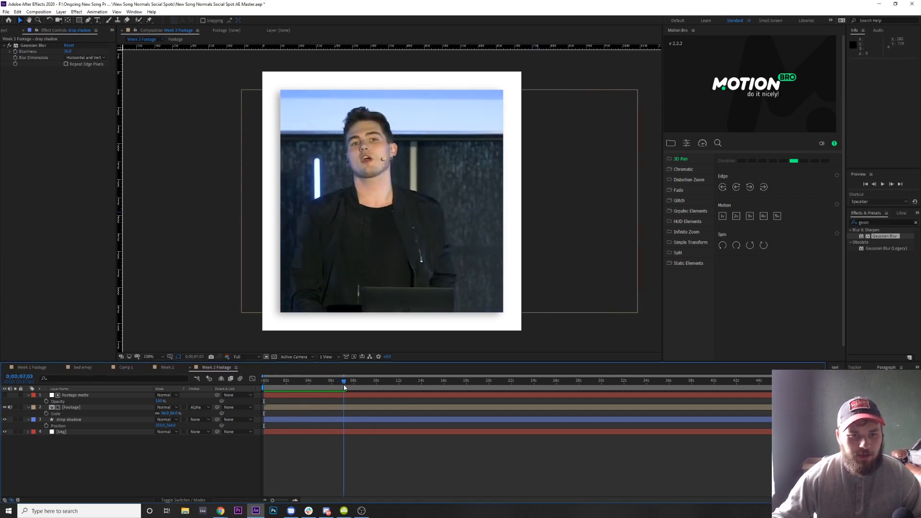
{"action": "left_click", "coordinate": [76, 407]}
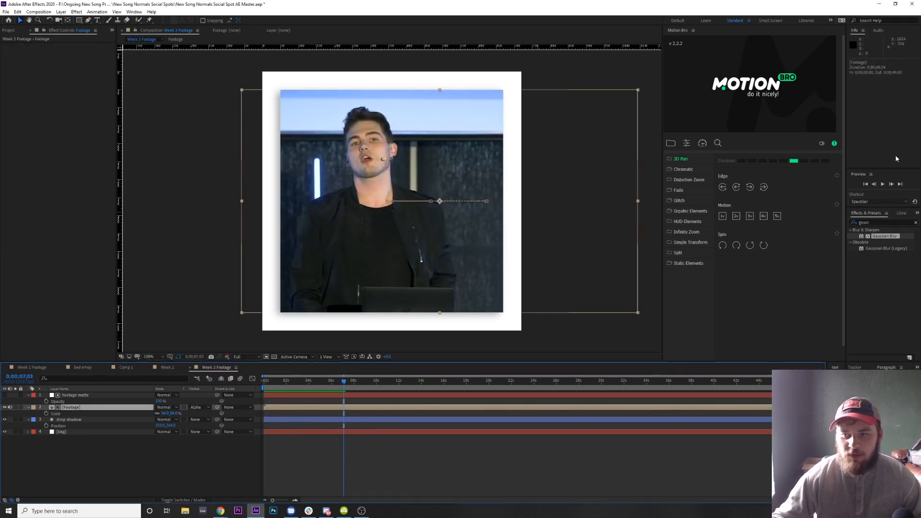
{"action": "left_click", "coordinate": [866, 222]}
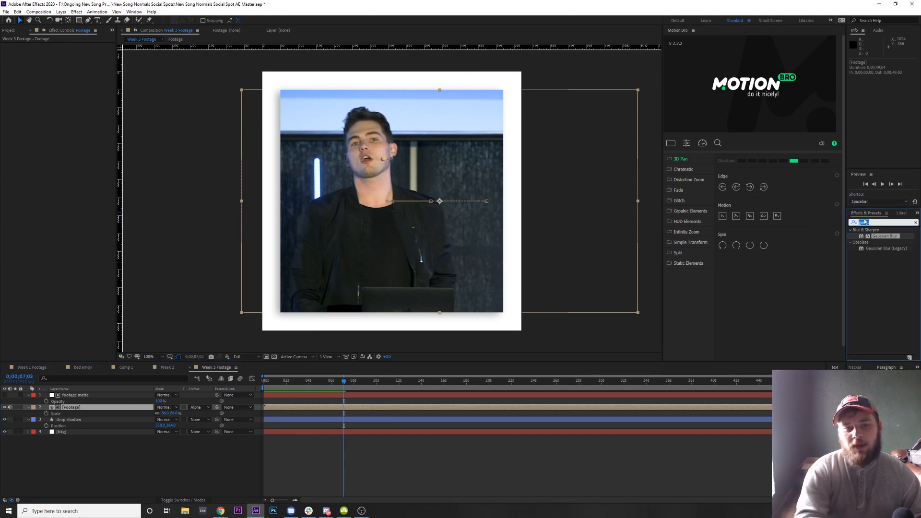
{"action": "type", "text": "lumetri"}
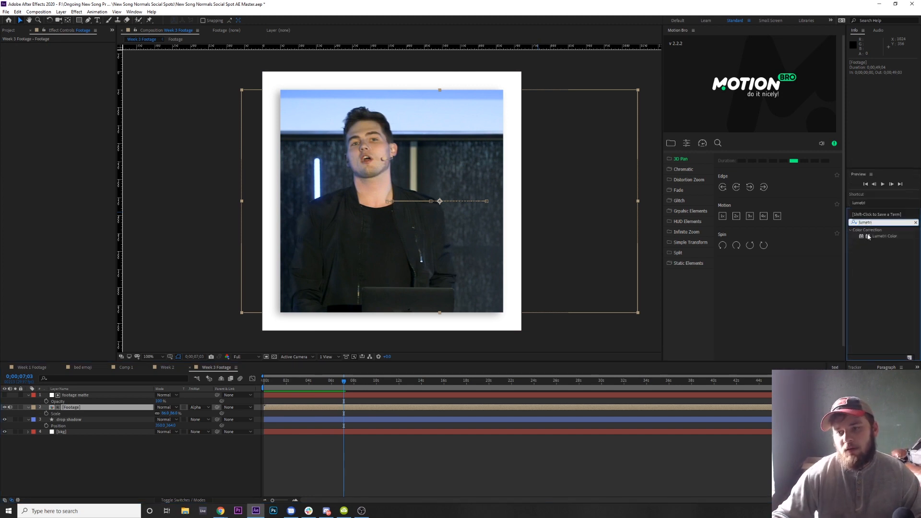
{"action": "left_click_drag", "start_coordinate": [868, 236], "coordinate": [86, 405]}
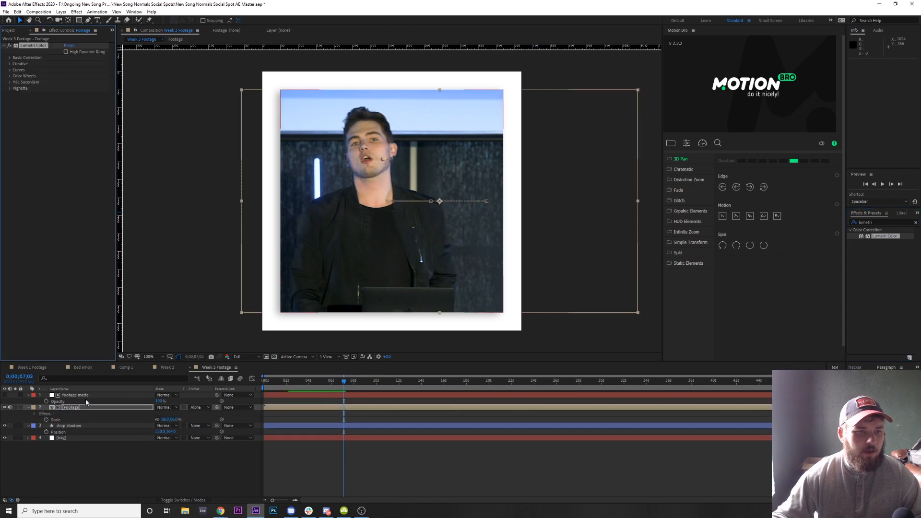
{"action": "left_click", "coordinate": [10, 58]}
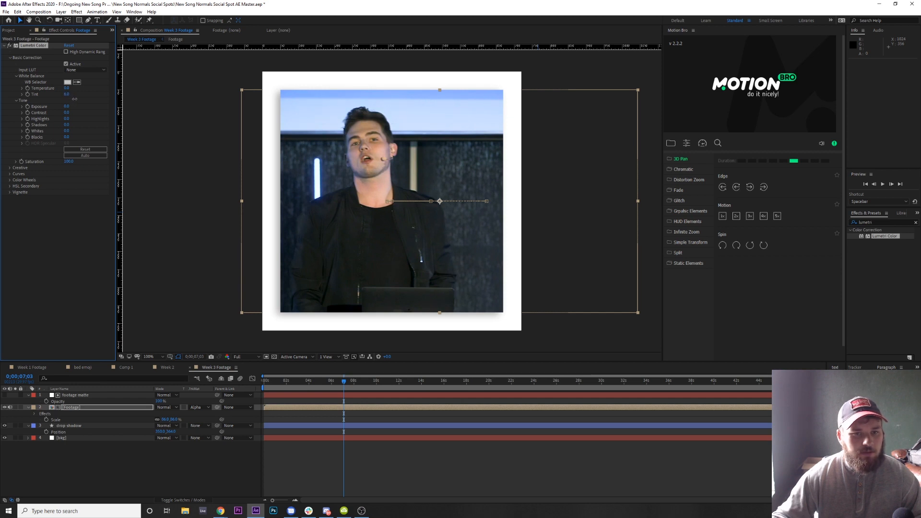
Examine the footage's colour at several times in the composition, comparing it with Lumetri Color toggled, and return to the start
{"action": "left_click", "coordinate": [196, 460]}
{"action": "left_click", "coordinate": [427, 382]}
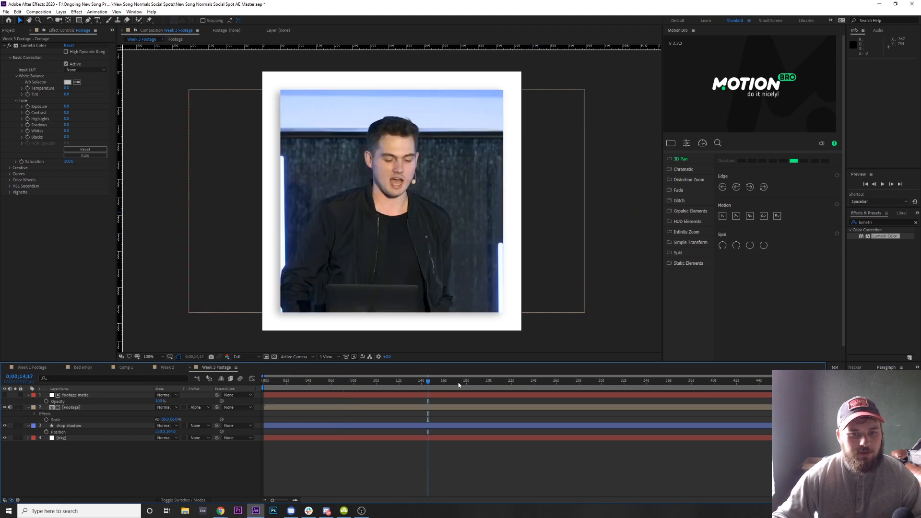
{"action": "left_click", "coordinate": [458, 381]}
{"action": "left_click", "coordinate": [495, 381]}
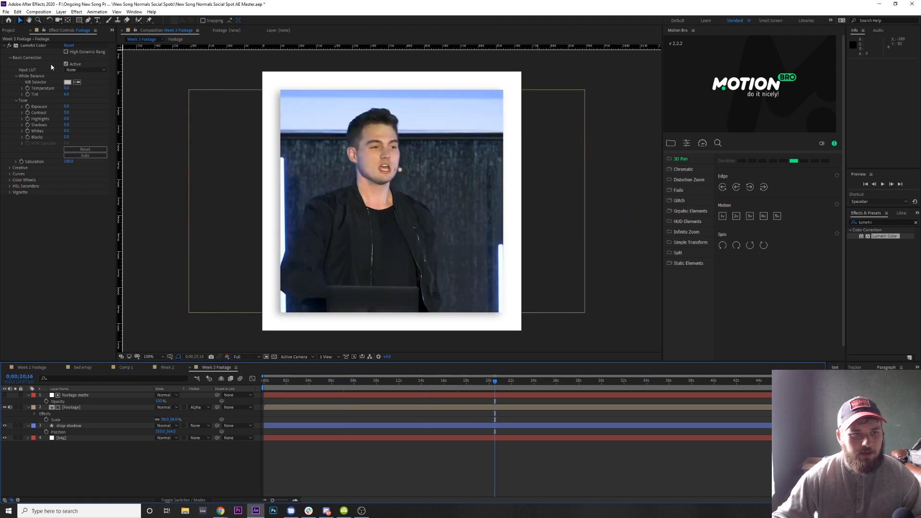
{"action": "left_click", "coordinate": [8, 47]}
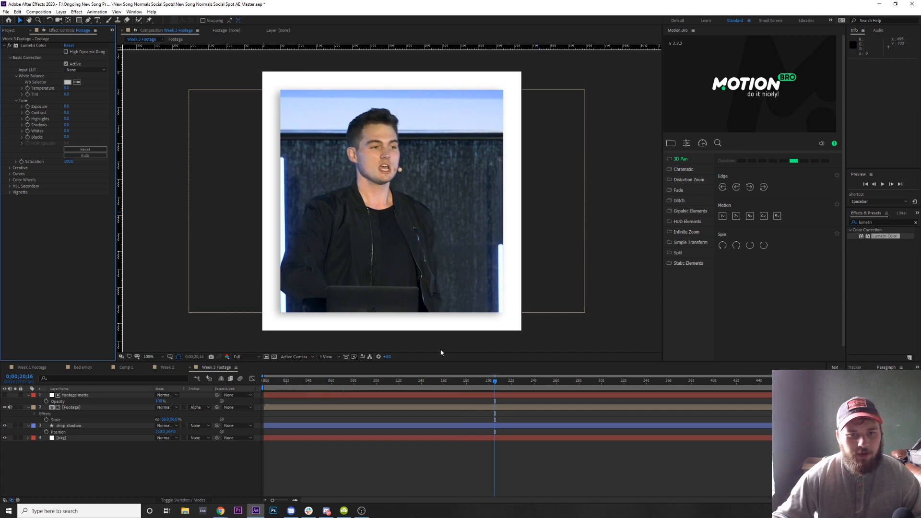
{"action": "key", "text": "Home"}
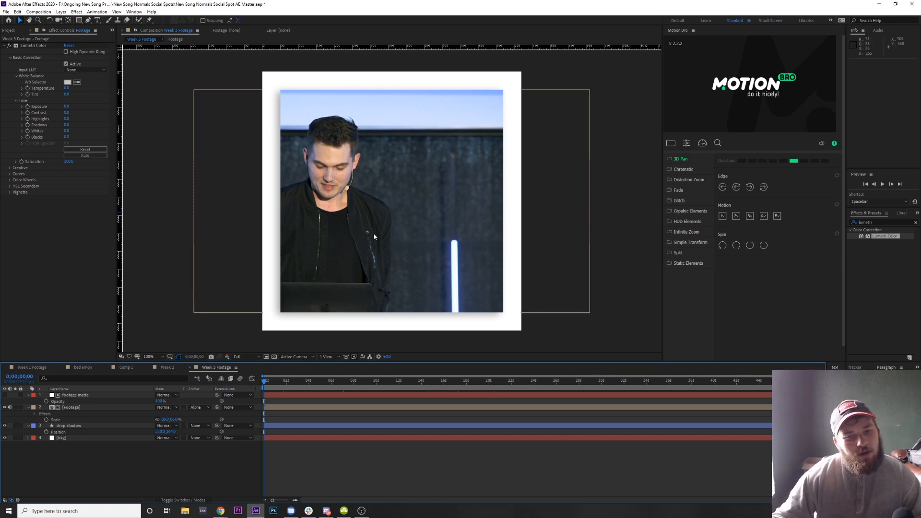
Check at several times through the composition whether the footage fills the whole matte frame
{"action": "left_click", "coordinate": [325, 384]}
{"action": "left_click", "coordinate": [496, 384]}
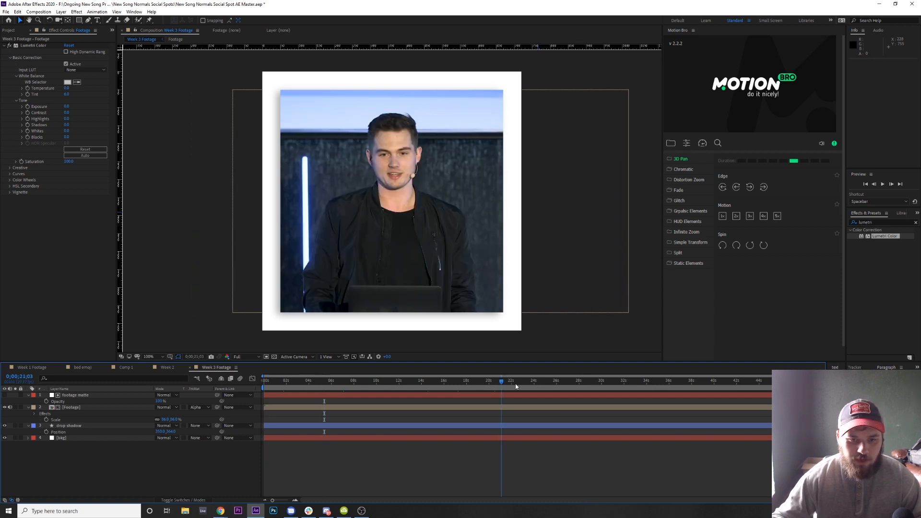
{"action": "left_click", "coordinate": [652, 384]}
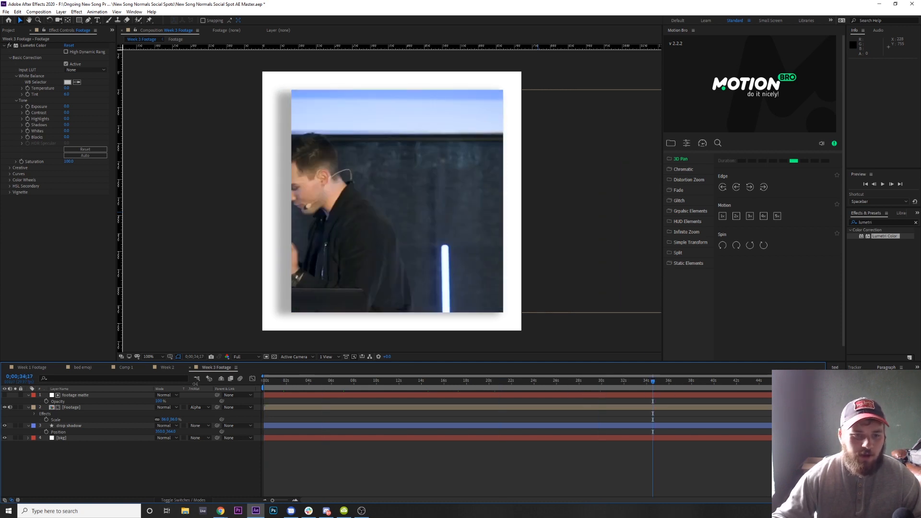
{"action": "left_click", "coordinate": [732, 382]}
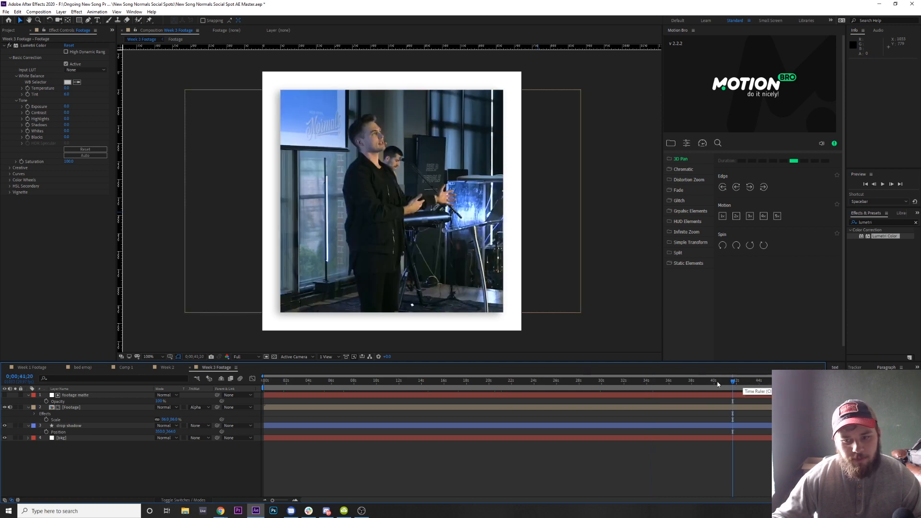
{"action": "left_click", "coordinate": [707, 383]}
{"action": "left_click", "coordinate": [688, 383]}
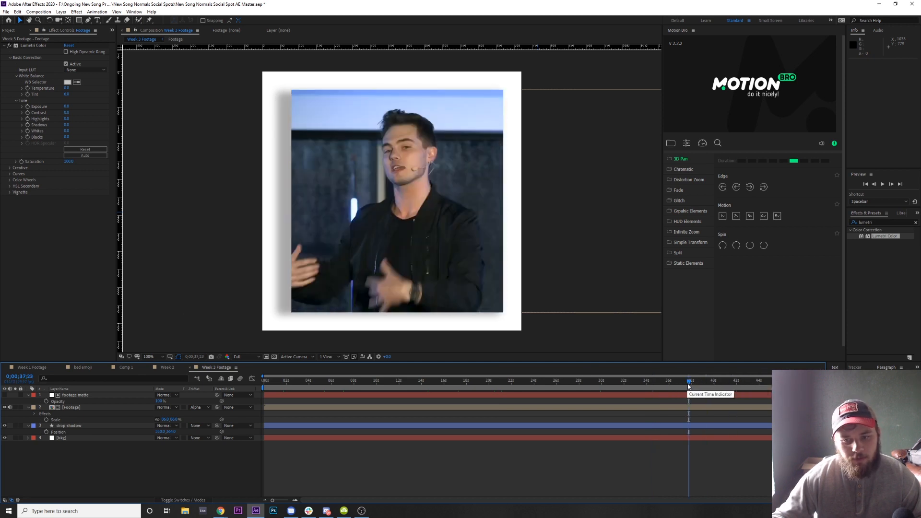
At the 33;15 position keyframe, shift the Footage layer horizontally to about 599 so it covers the matte's empty edge
{"action": "left_click_drag", "start_coordinate": [689, 386], "coordinate": [639, 392]}
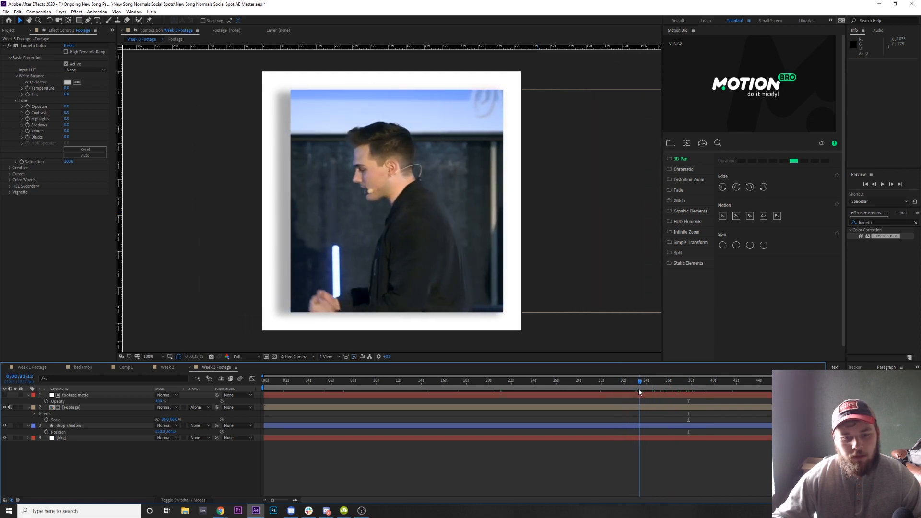
{"action": "left_click", "coordinate": [86, 407]}
{"action": "key", "text": "p"}
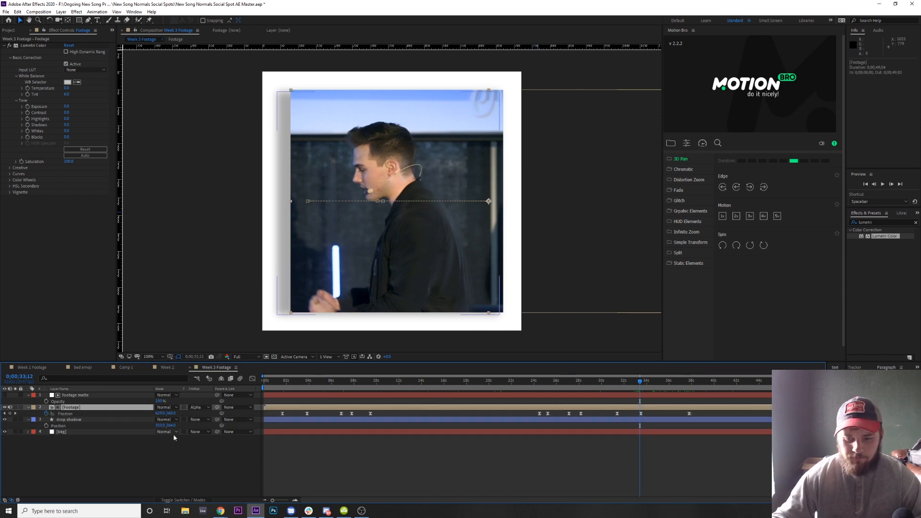
{"action": "mouse_move", "coordinate": [639, 382]}
{"action": "left_mouse_down"}
{"action": "mouse_move", "coordinate": [628, 385]}
{"action": "mouse_move", "coordinate": [640, 385]}
{"action": "left_mouse_up"}
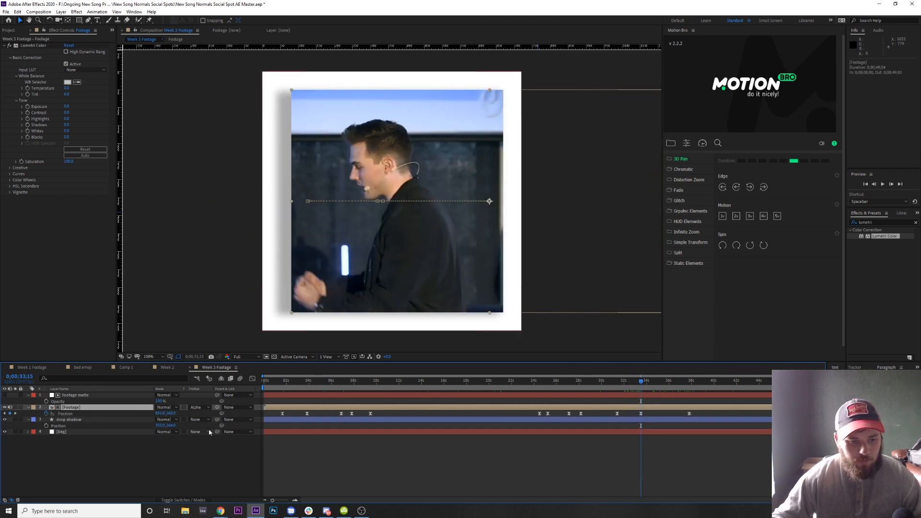
{"action": "left_click_drag", "start_coordinate": [158, 413], "coordinate": [152, 417]}
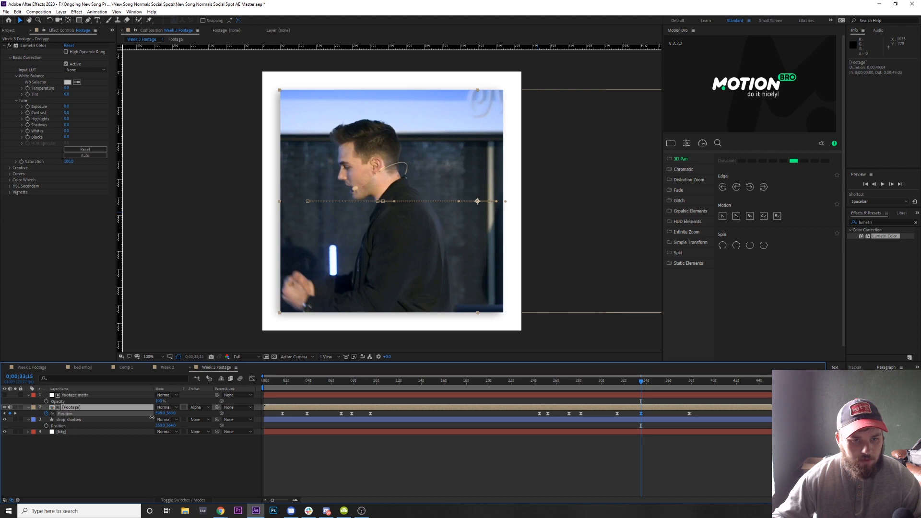
Preview the composition from about 29;28 to check the footage's coverage through the last camera moves
{"action": "left_click", "coordinate": [566, 460]}
{"action": "left_click_drag", "start_coordinate": [614, 381], "coordinate": [600, 382]}
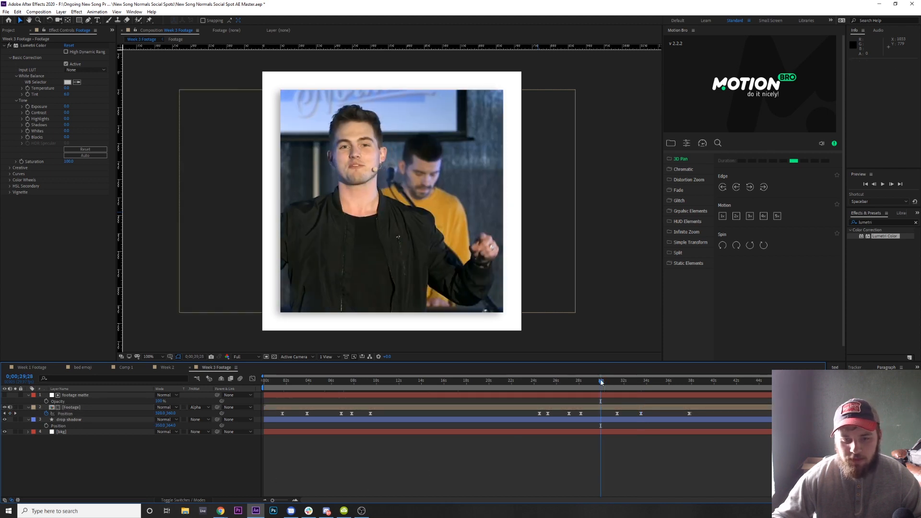
{"action": "key", "text": "space"}
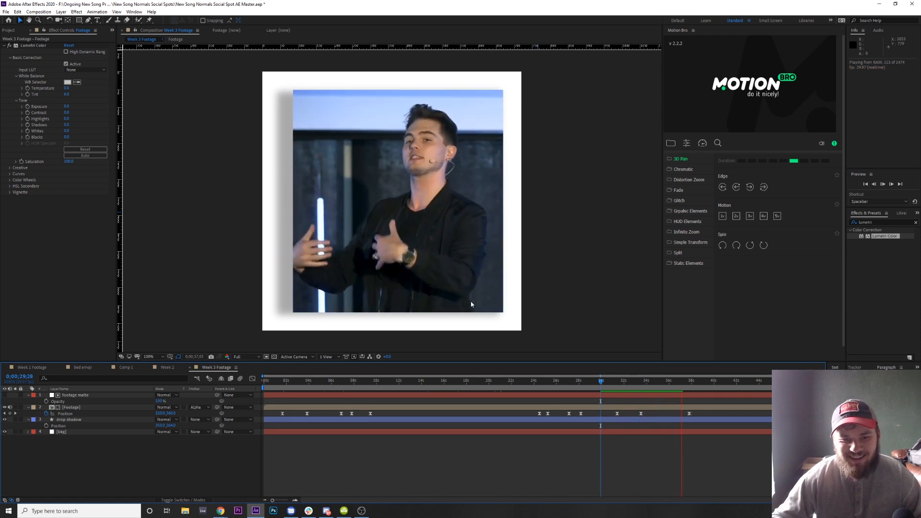
{"action": "key", "text": "space"}
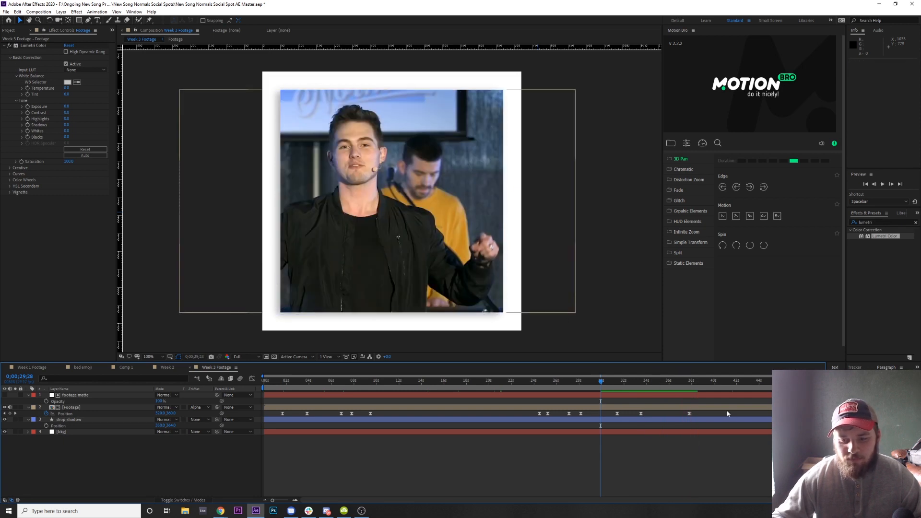
Show the Footage layer's Position in the Graph Editor and separate its dimensions, leaving the X Position curve on display
{"action": "left_click_drag", "start_coordinate": [712, 412], "coordinate": [626, 422]}
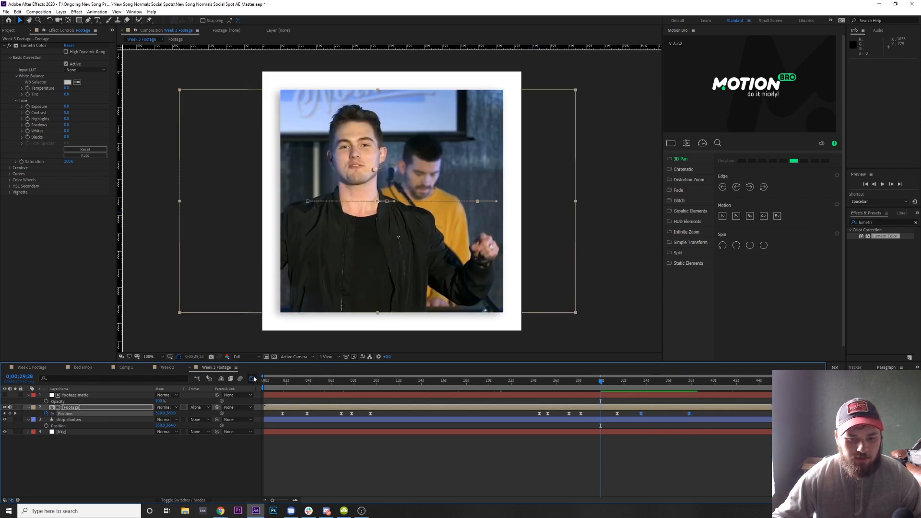
{"action": "left_click", "coordinate": [252, 378]}
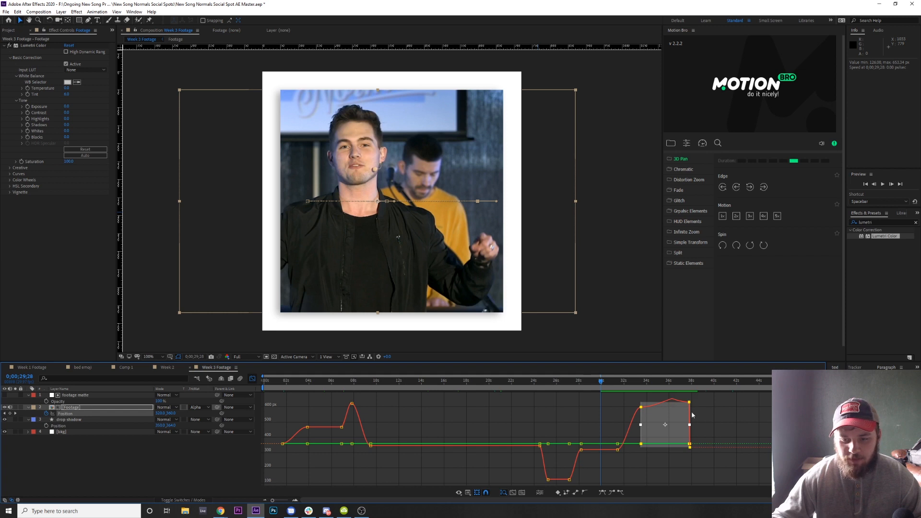
{"action": "scroll", "coordinate": [661, 414], "scroll_direction": "up", "scroll_amount": 2}
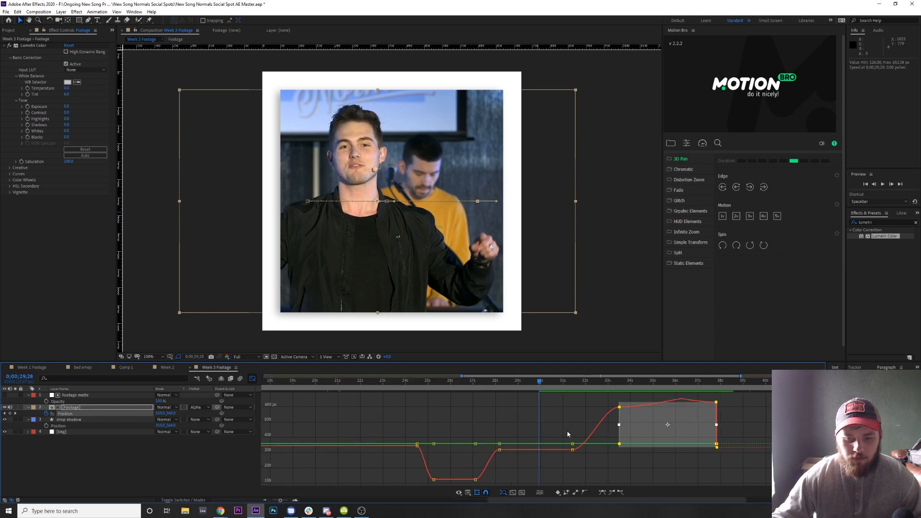
{"action": "scroll", "coordinate": [567, 434], "scroll_direction": "down", "scroll_amount": 2}
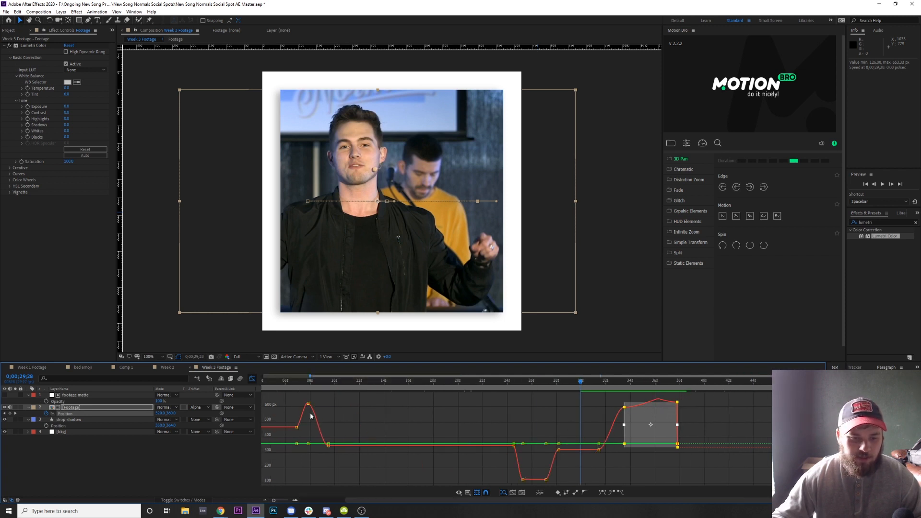
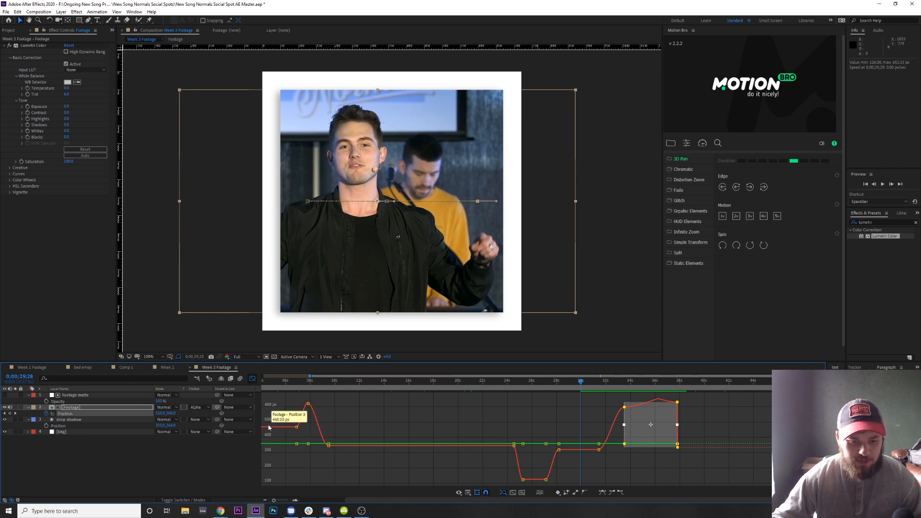
{"action": "left_click", "coordinate": [96, 422]}
{"action": "right_click", "coordinate": [85, 414]}
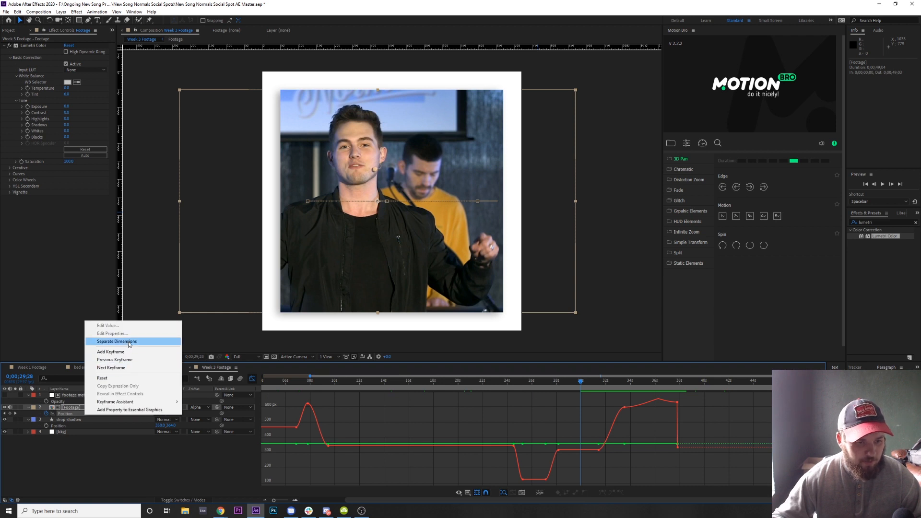
{"action": "left_click", "coordinate": [116, 341]}
{"action": "left_click", "coordinate": [97, 415]}
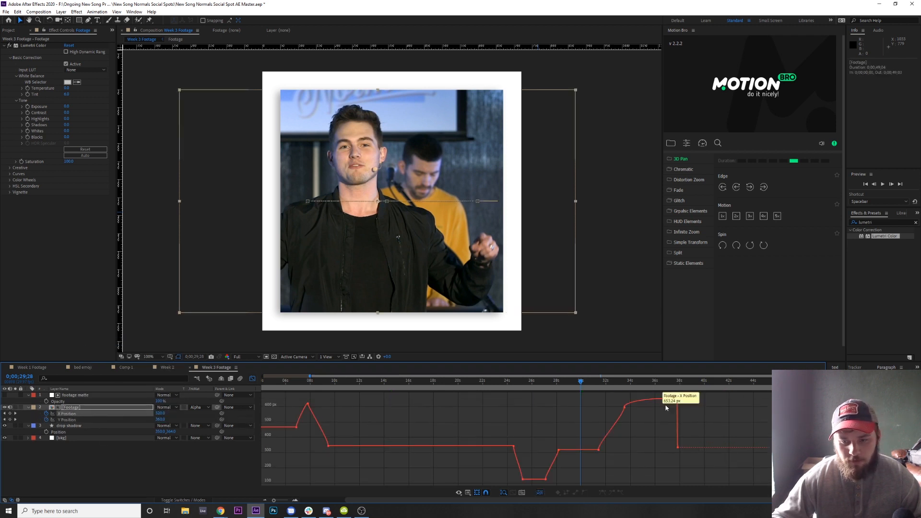
Remove the X Position overshoot after 33;15 by making that keyframe linear and flattening the incoming handle of the keyframe just before 38 seconds
{"action": "left_click", "coordinate": [644, 381]}
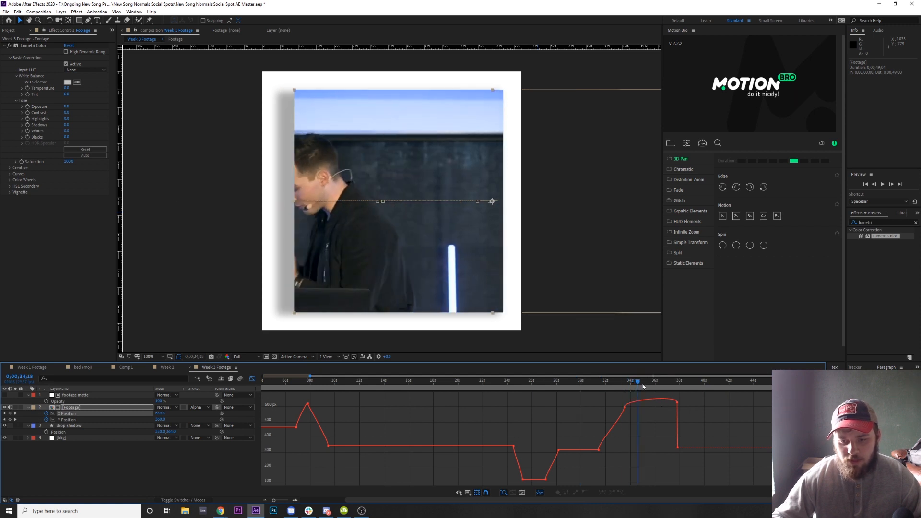
{"action": "scroll", "coordinate": [652, 413], "scroll_direction": "up", "scroll_amount": 5}
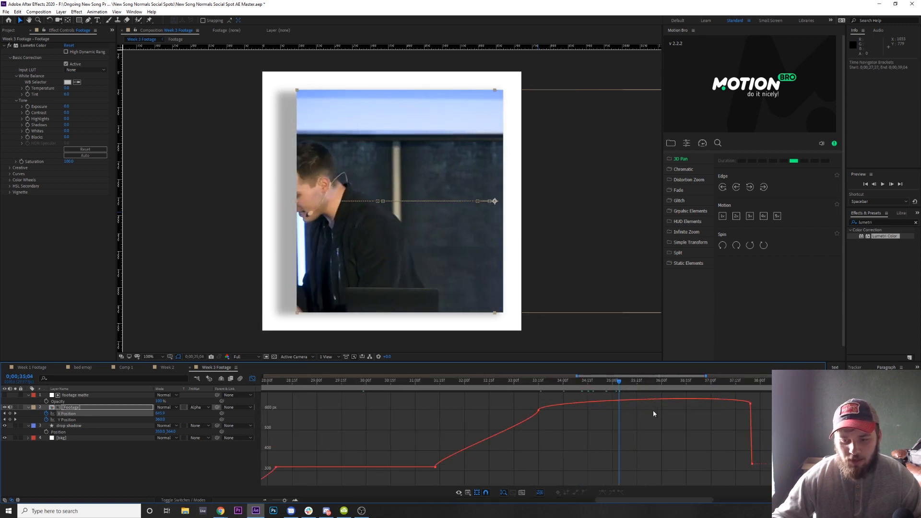
{"action": "left_click_drag", "start_coordinate": [714, 395], "coordinate": [617, 418]}
{"action": "left_click", "coordinate": [593, 398]}
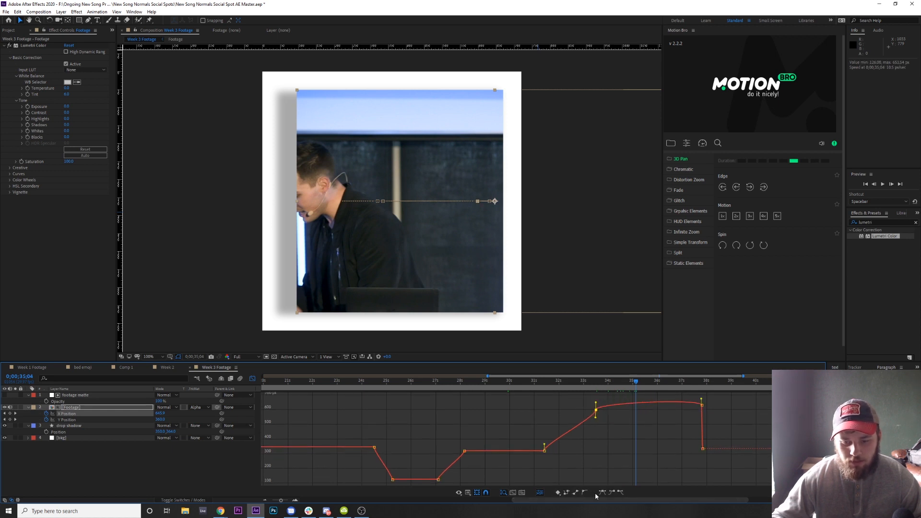
{"action": "left_click", "coordinate": [575, 493]}
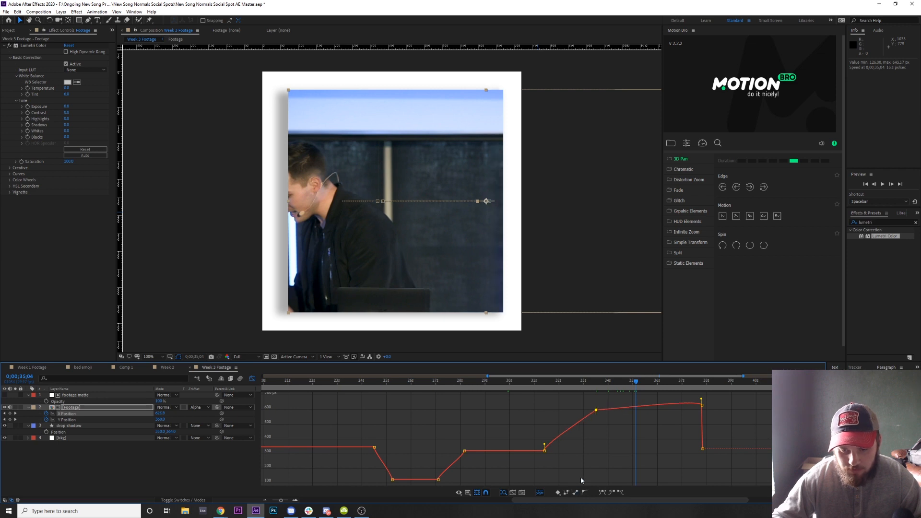
{"action": "left_click", "coordinate": [681, 412]}
{"action": "mouse_move", "coordinate": [692, 398]}
{"action": "left_mouse_down"}
{"action": "mouse_move", "coordinate": [714, 418]}
{"action": "mouse_move", "coordinate": [707, 409]}
{"action": "left_mouse_up"}
{"action": "scroll", "coordinate": [705, 411], "scroll_direction": "up", "scroll_amount": 4}
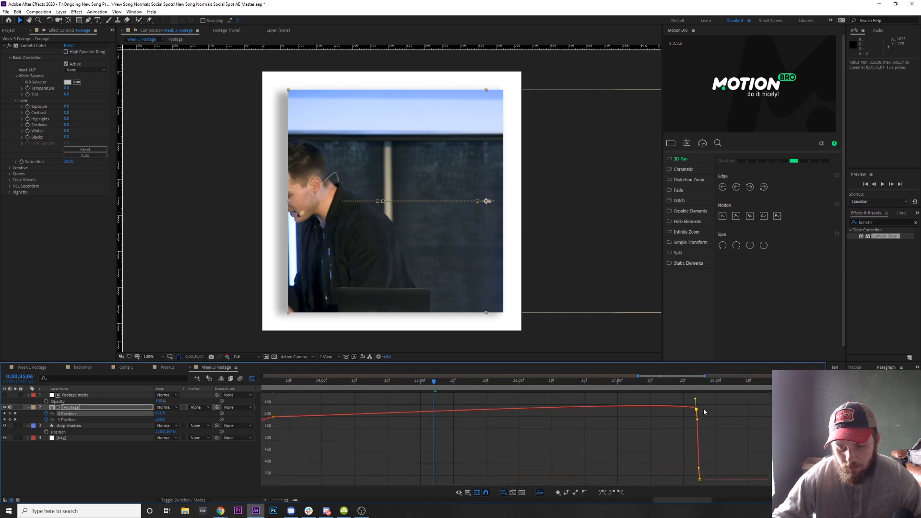
{"action": "left_click_drag", "start_coordinate": [694, 398], "coordinate": [670, 411]}
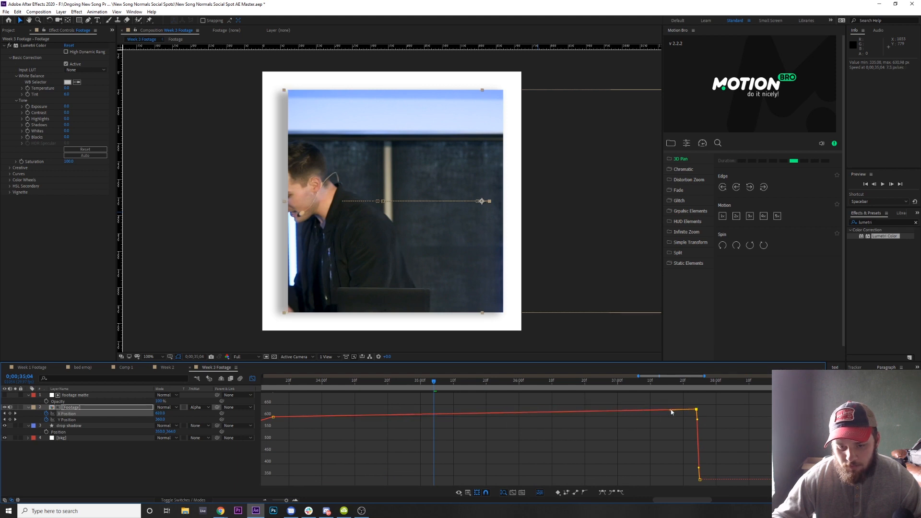
{"action": "scroll", "coordinate": [567, 434], "scroll_direction": "down", "scroll_amount": 4}
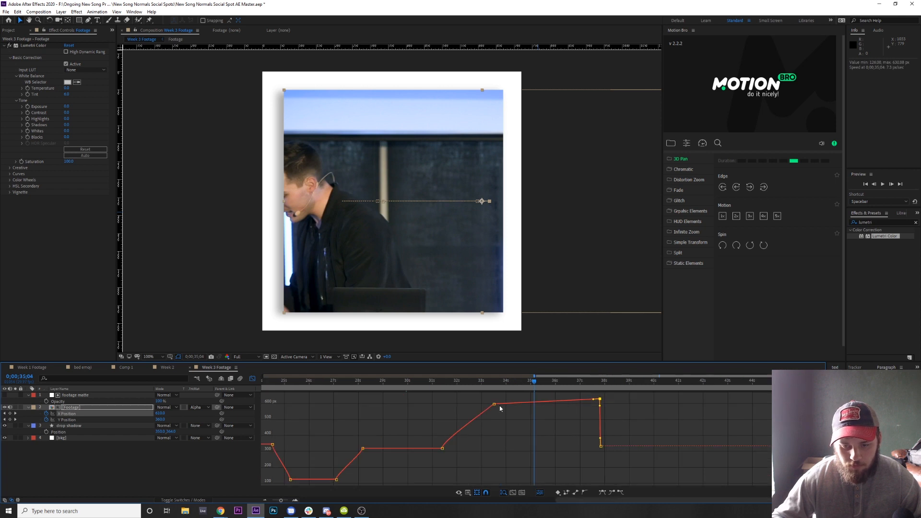
Level and lengthen the outgoing handle of the X Position keyframe near 31;12 for a gradual start, previewing the camera move
{"action": "left_click_drag", "start_coordinate": [488, 384], "coordinate": [424, 386]}
{"action": "key", "text": "space"}
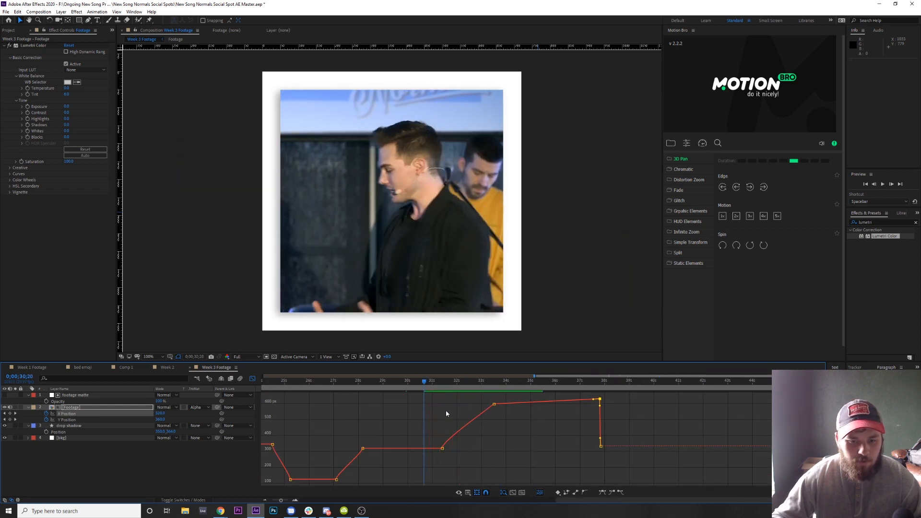
{"action": "key", "text": "space"}
{"action": "left_click", "coordinate": [440, 385]}
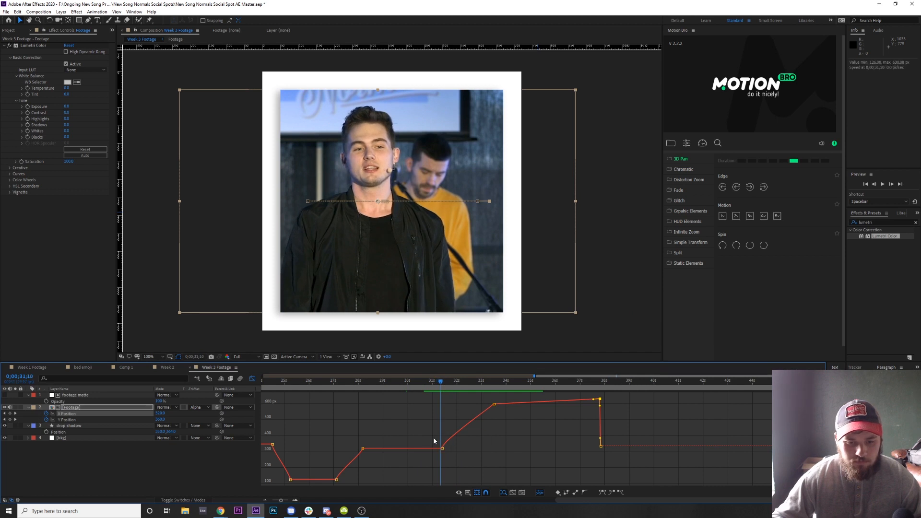
{"action": "left_click_drag", "start_coordinate": [434, 440], "coordinate": [434, 480]}
{"action": "scroll", "coordinate": [447, 450], "scroll_direction": "up", "scroll_amount": 5}
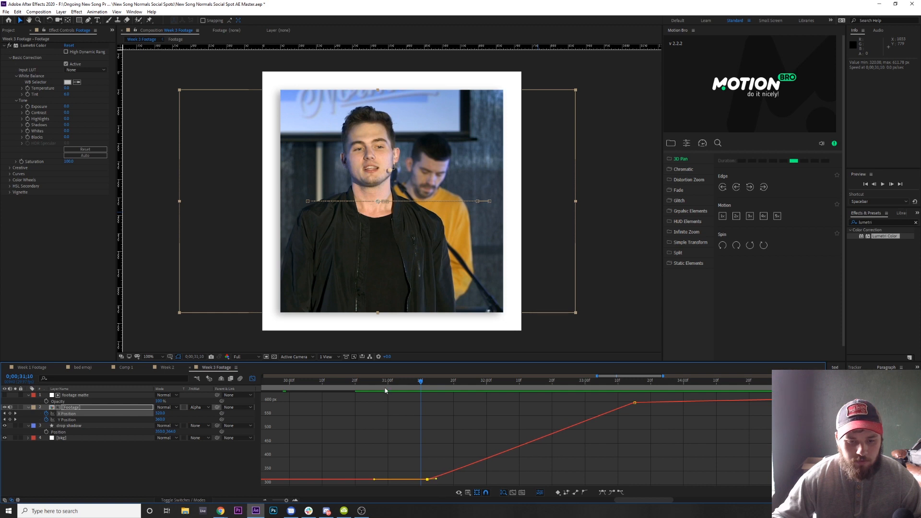
{"action": "key", "text": "space"}
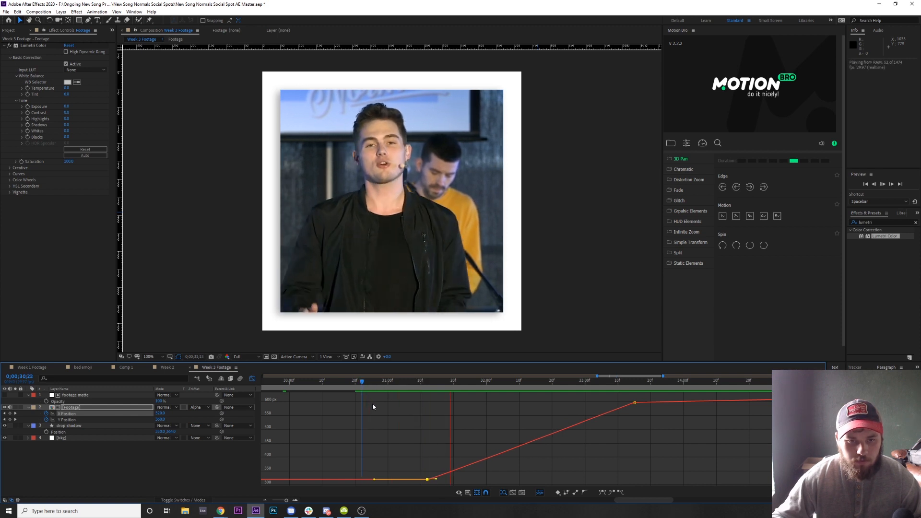
{"action": "key", "text": "space"}
{"action": "left_click_drag", "start_coordinate": [435, 478], "coordinate": [500, 476]}
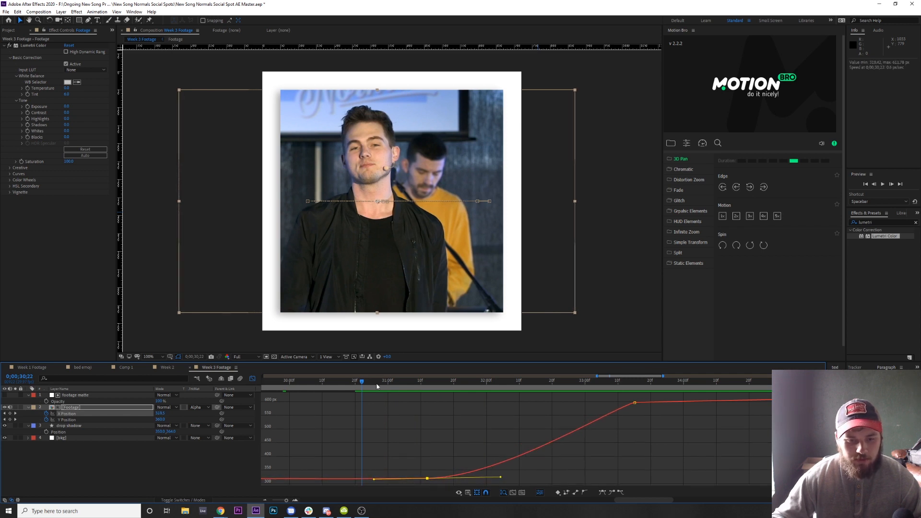
{"action": "key", "text": "space"}
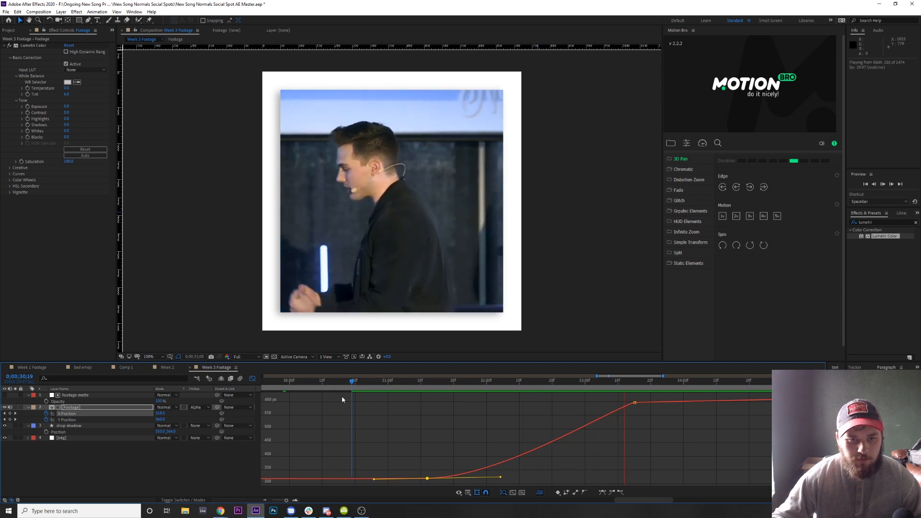
{"action": "key", "text": "space"}
Ease the X Position curve into the 33;15 keyframe with a long, nearly level handle, and preview the move from about 30;05
{"action": "left_click", "coordinate": [633, 404]}
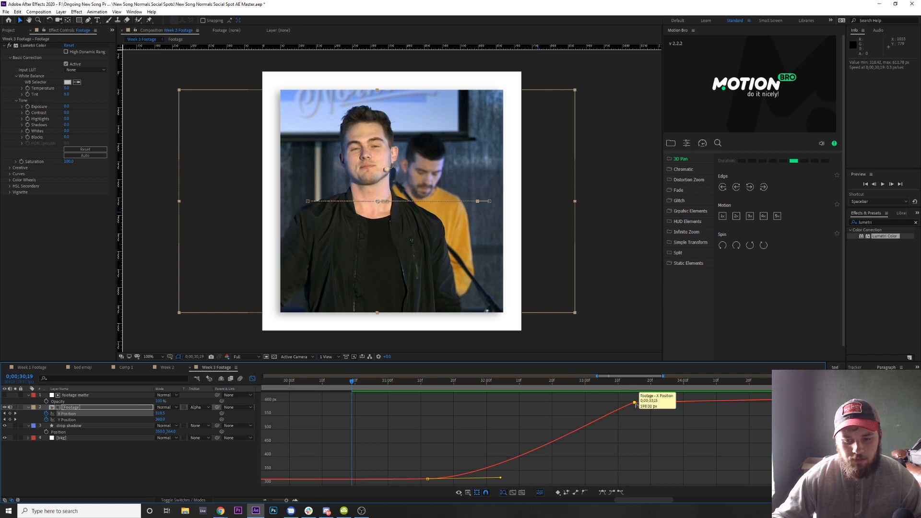
{"action": "left_click_drag", "start_coordinate": [635, 404], "coordinate": [572, 406]}
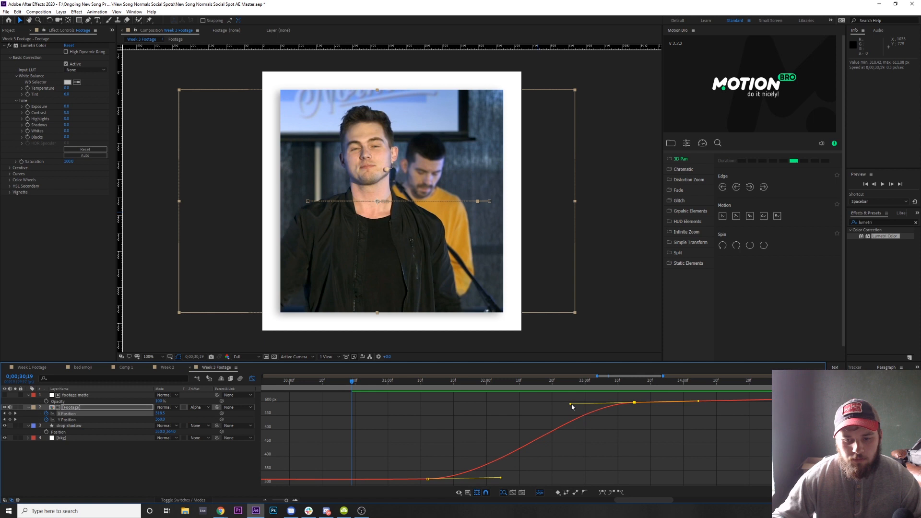
{"action": "scroll", "coordinate": [683, 423], "scroll_direction": "down", "scroll_amount": 2}
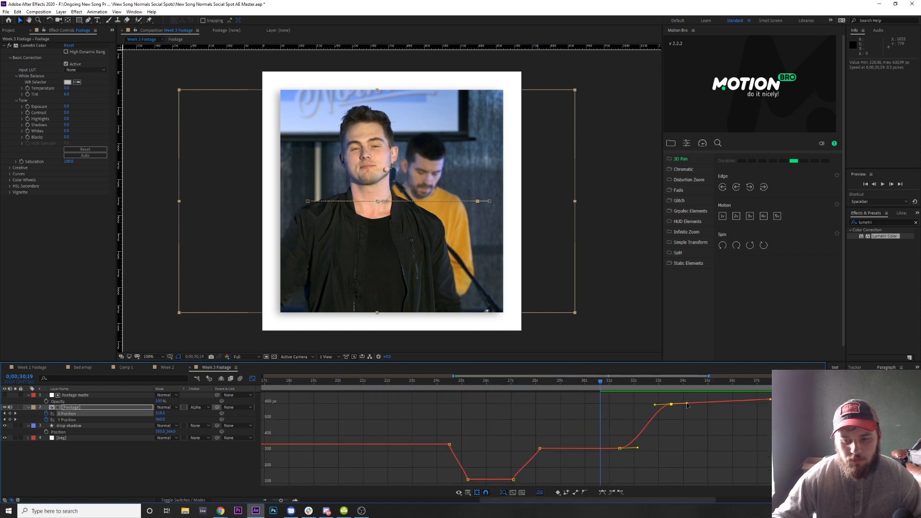
{"action": "key", "text": "space"}
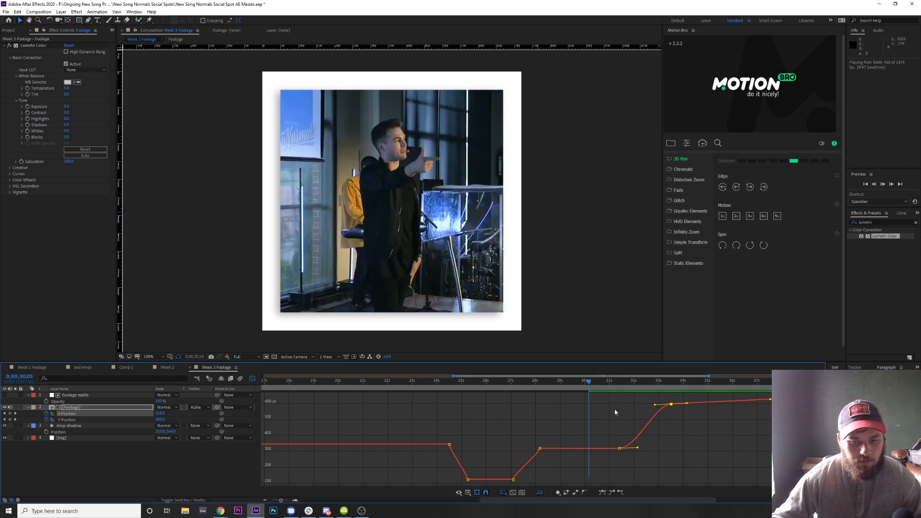
{"action": "key", "text": "space"}
Ease the first X Position move, smoothing the curve out of the 1;19 keyframe and into the one just before 4 seconds
{"action": "left_click_drag", "start_coordinate": [539, 382], "coordinate": [433, 384]}
{"action": "left_click_drag", "start_coordinate": [540, 502], "coordinate": [345, 502]}
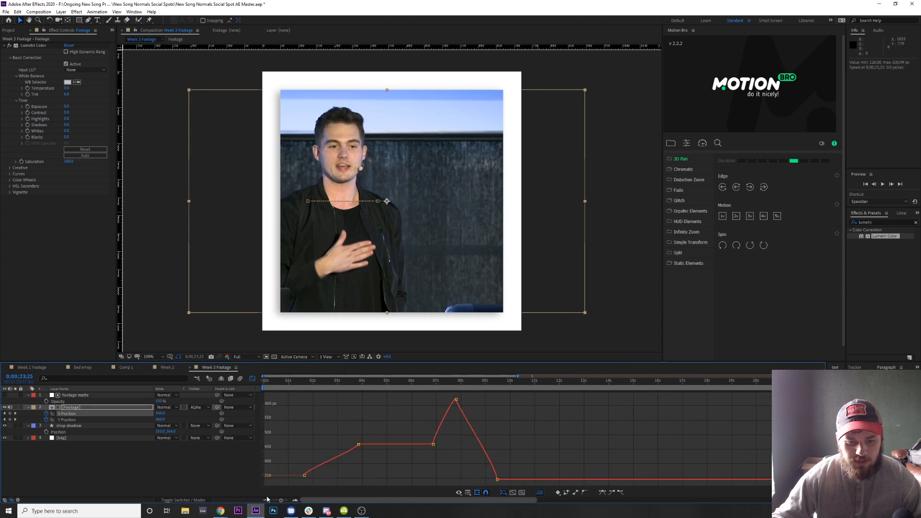
{"action": "left_click_drag", "start_coordinate": [302, 382], "coordinate": [296, 382]}
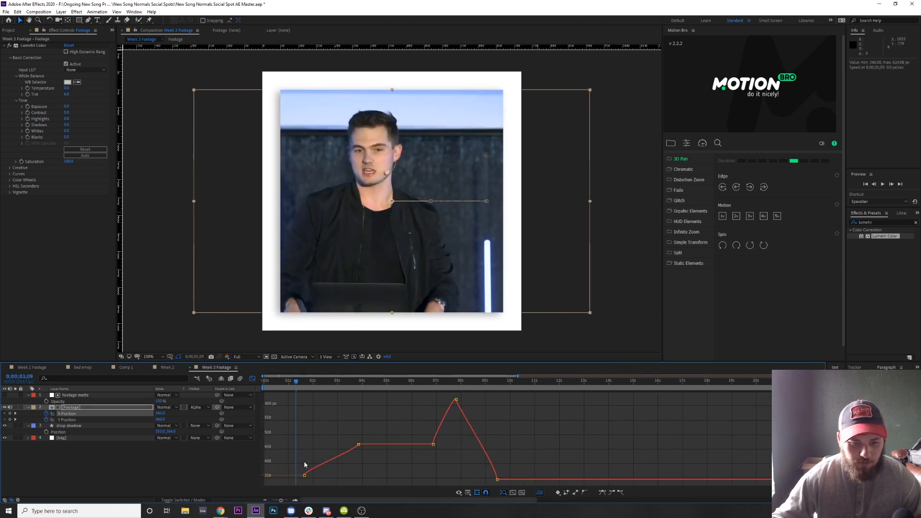
{"action": "scroll", "coordinate": [307, 467], "scroll_direction": "up", "scroll_amount": 2}
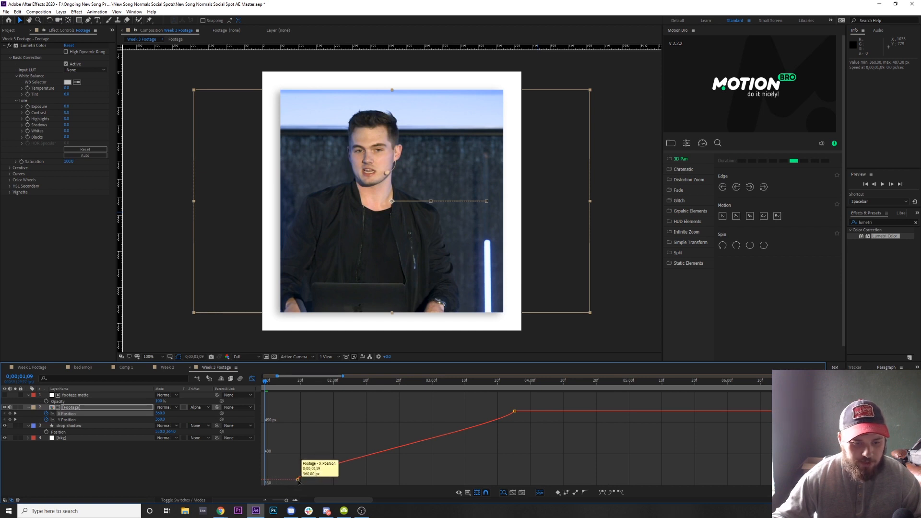
{"action": "left_click_drag", "start_coordinate": [284, 463], "coordinate": [310, 479]}
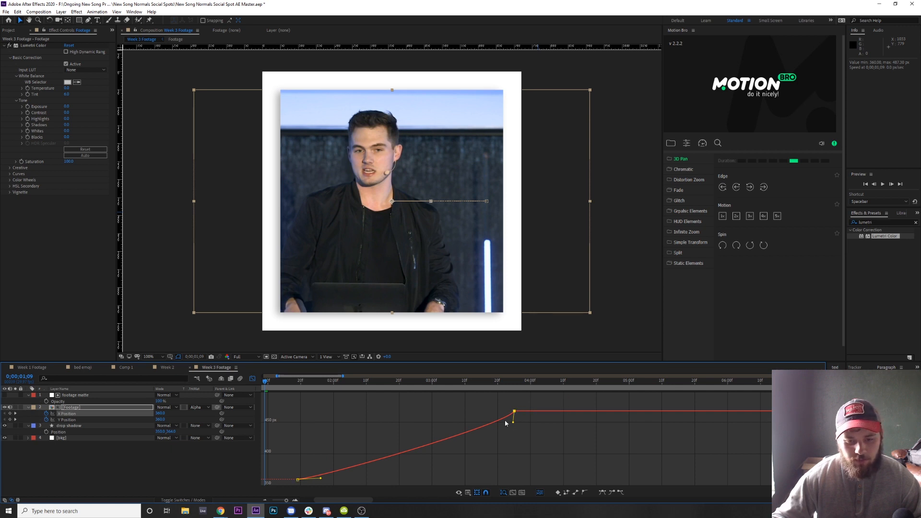
{"action": "left_click_drag", "start_coordinate": [505, 420], "coordinate": [433, 428]}
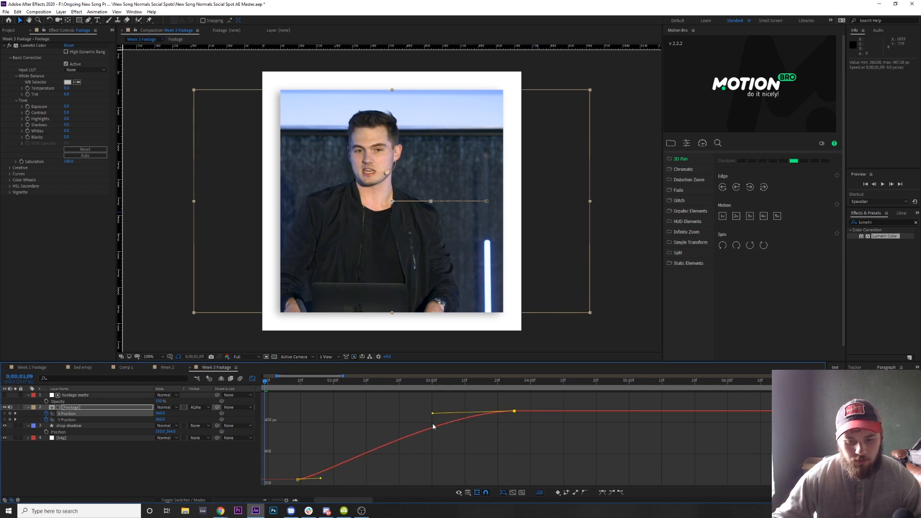
Smooth the X Position curve rising to the 7;24 peak and falling into the keyframe near 9;14, and preview from 6;05
{"action": "left_click_drag", "start_coordinate": [355, 496], "coordinate": [395, 496]}
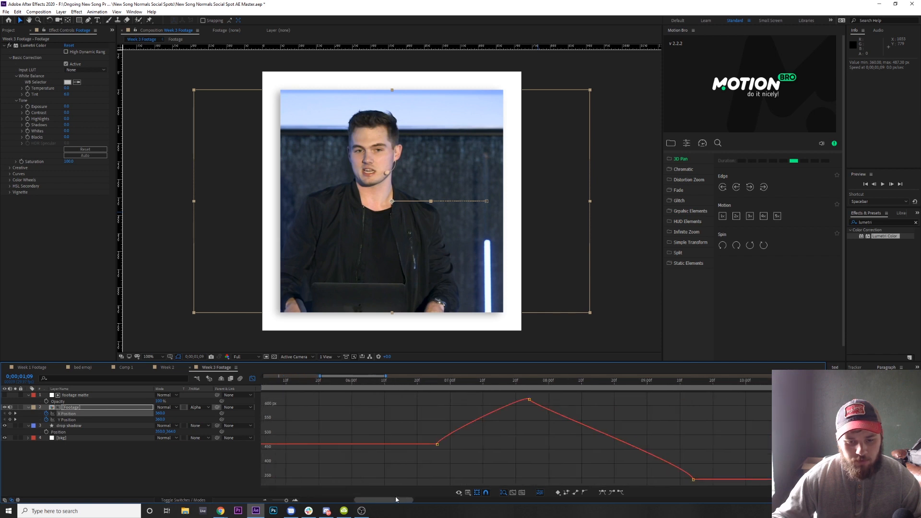
{"action": "left_click_drag", "start_coordinate": [427, 427], "coordinate": [483, 451]}
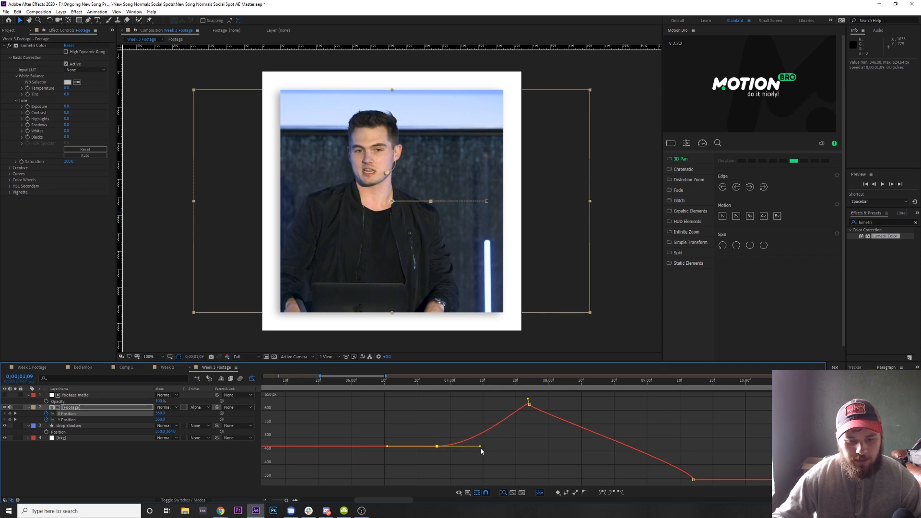
{"action": "left_click_drag", "start_coordinate": [507, 397], "coordinate": [588, 425]}
{"action": "left_click_drag", "start_coordinate": [530, 411], "coordinate": [487, 412]}
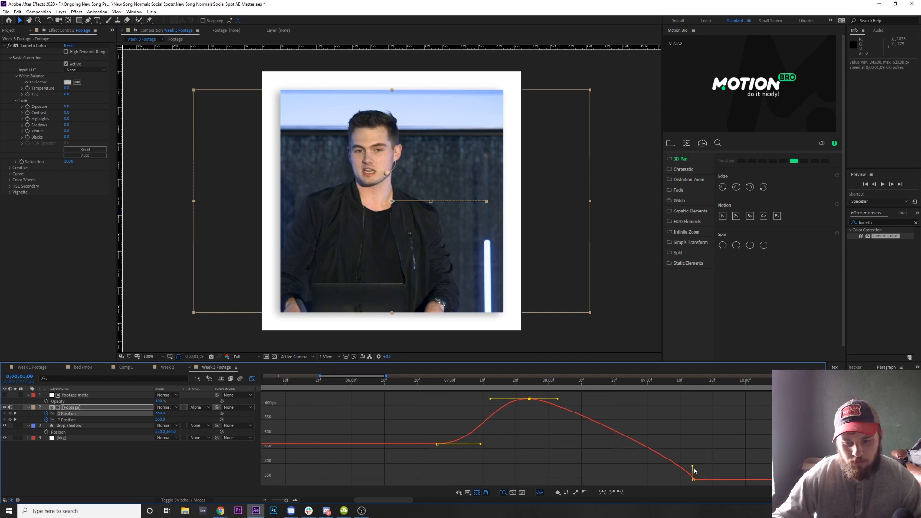
{"action": "left_click_drag", "start_coordinate": [689, 468], "coordinate": [666, 480]}
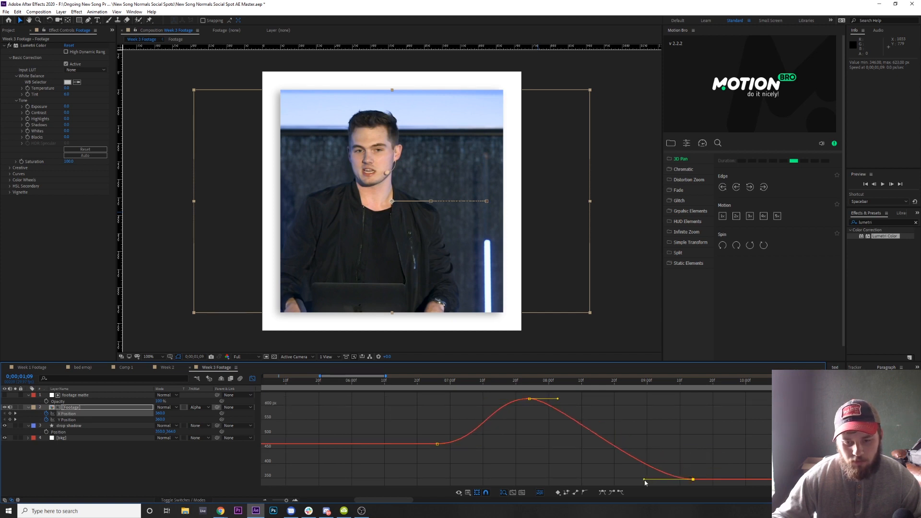
{"action": "key", "text": "space"}
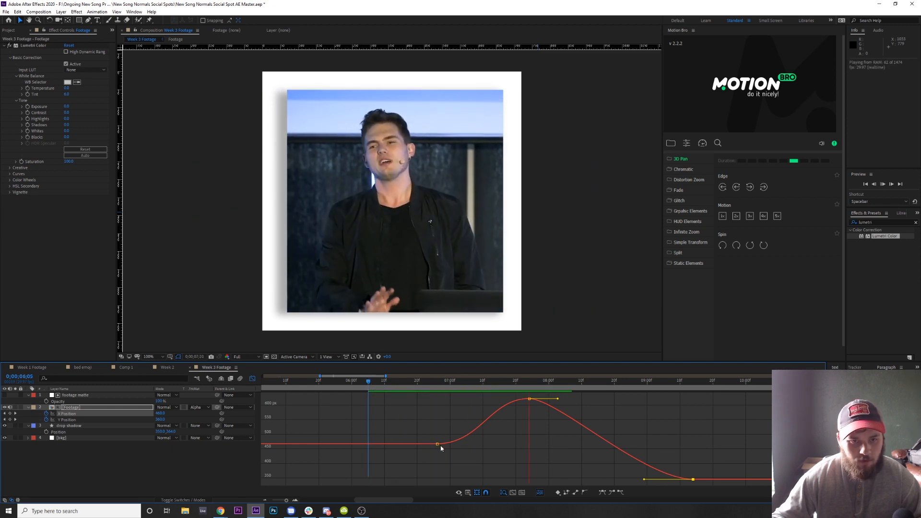
{"action": "key", "text": "space"}
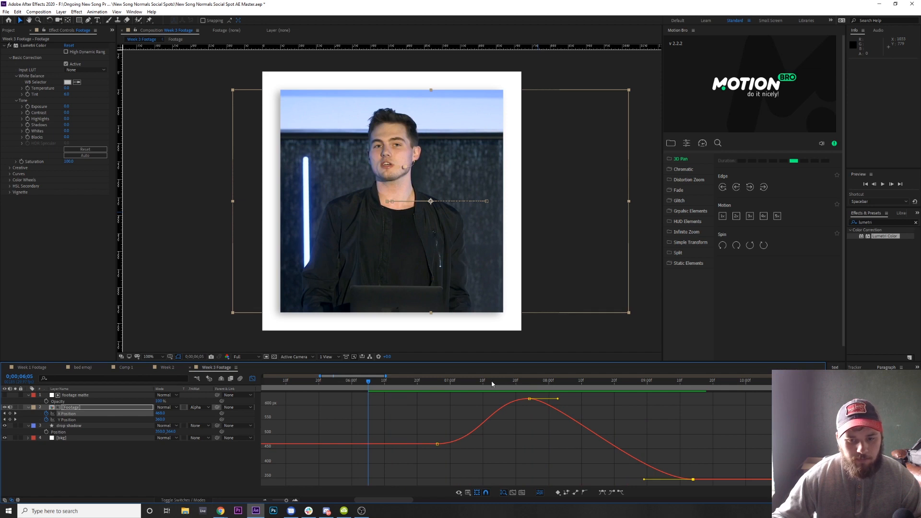
Lower the 7;24 X Position keyframe to about 599 so the footage covers the matte edge, and preview the move from about 6;12
{"action": "left_click_drag", "start_coordinate": [492, 383], "coordinate": [532, 409]}
{"action": "mouse_move", "coordinate": [530, 402]}
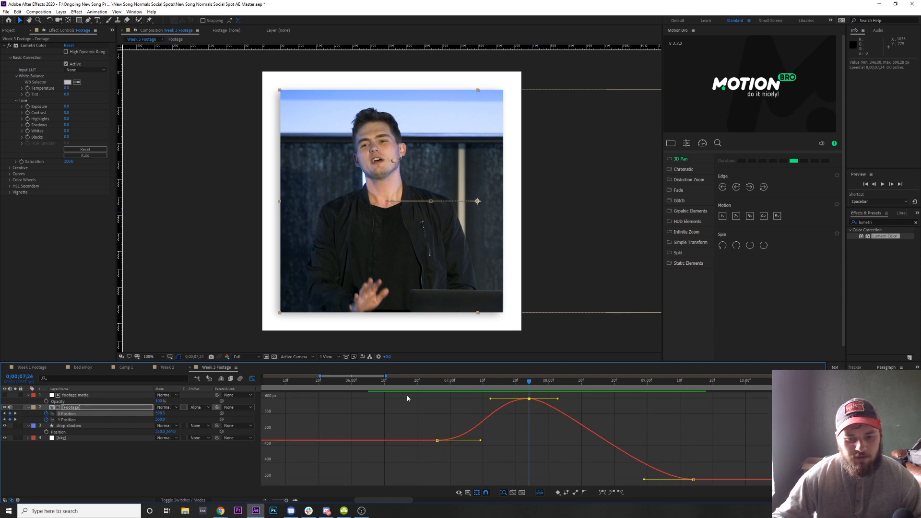
{"action": "key", "text": "space"}
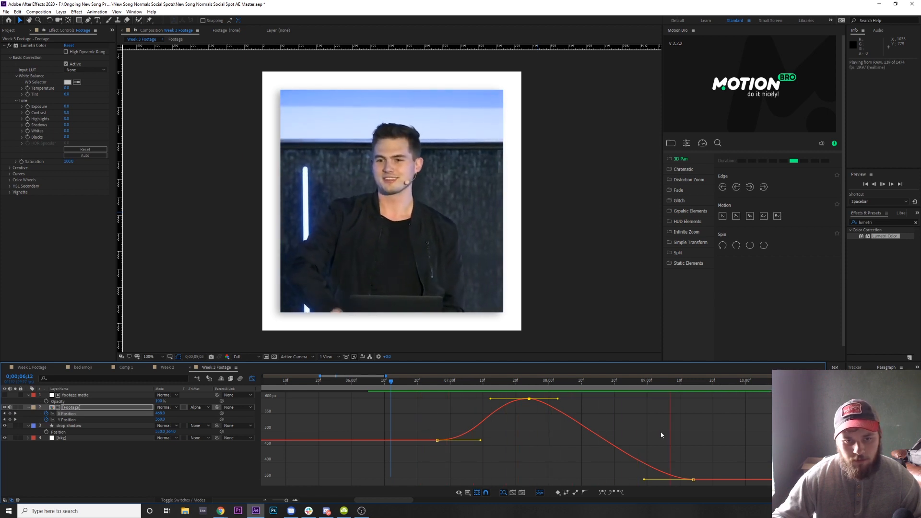
{"action": "key", "text": "space"}
Ease the X Position curve out of the keyframe near 24;15 with a level outgoing handle
{"action": "left_click_drag", "start_coordinate": [410, 499], "coordinate": [590, 497]}
{"action": "left_click", "coordinate": [470, 406]}
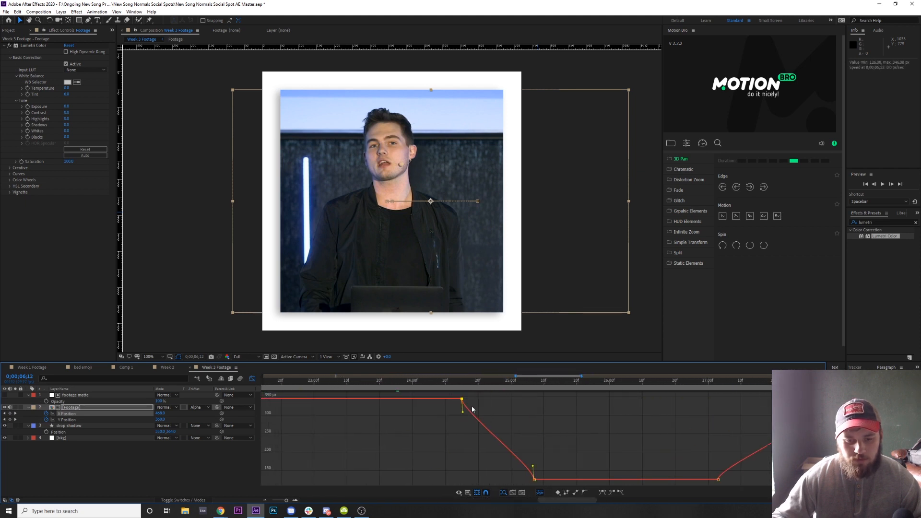
{"action": "left_click_drag", "start_coordinate": [467, 412], "coordinate": [492, 398]}
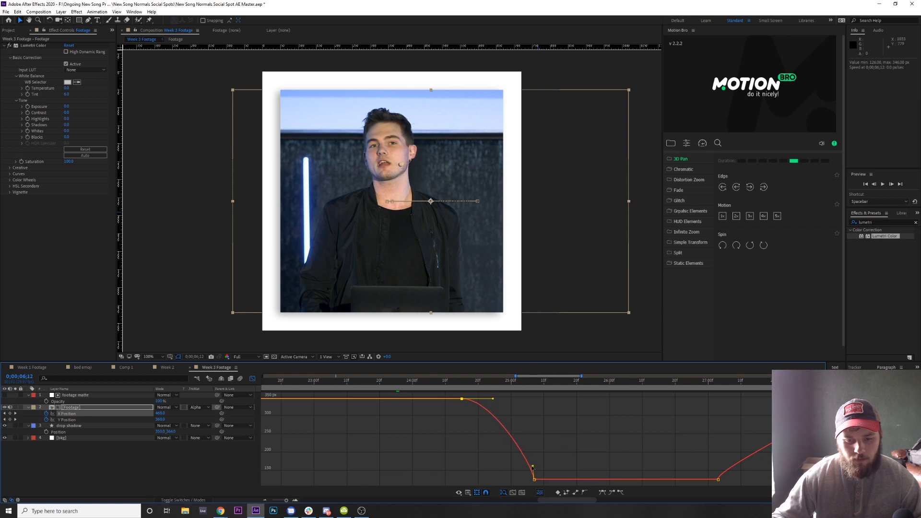
Ease the Footage layer's X Position curve by flattening the keyframe handles around the dip between about 24 and 28 seconds
{"action": "left_click_drag", "start_coordinate": [532, 466], "coordinate": [506, 479]}
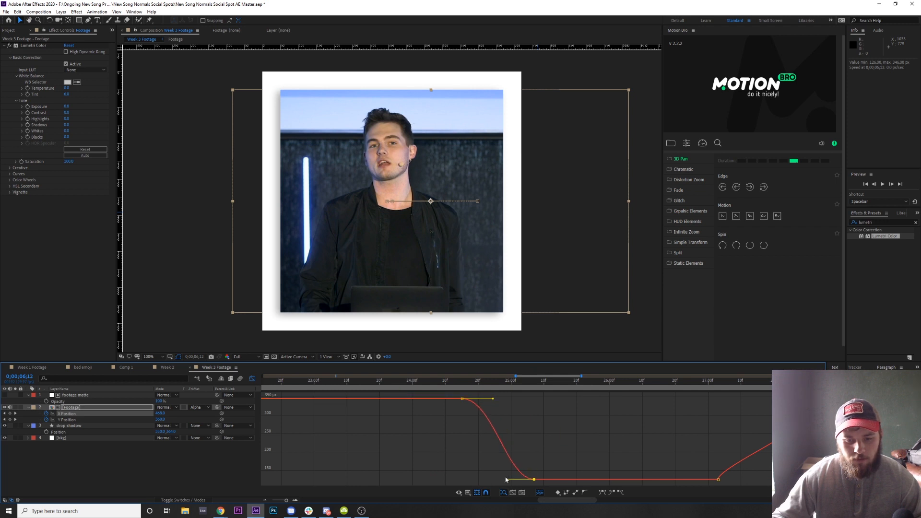
{"action": "left_click", "coordinate": [718, 479]}
{"action": "left_click_drag", "start_coordinate": [720, 468], "coordinate": [738, 480]}
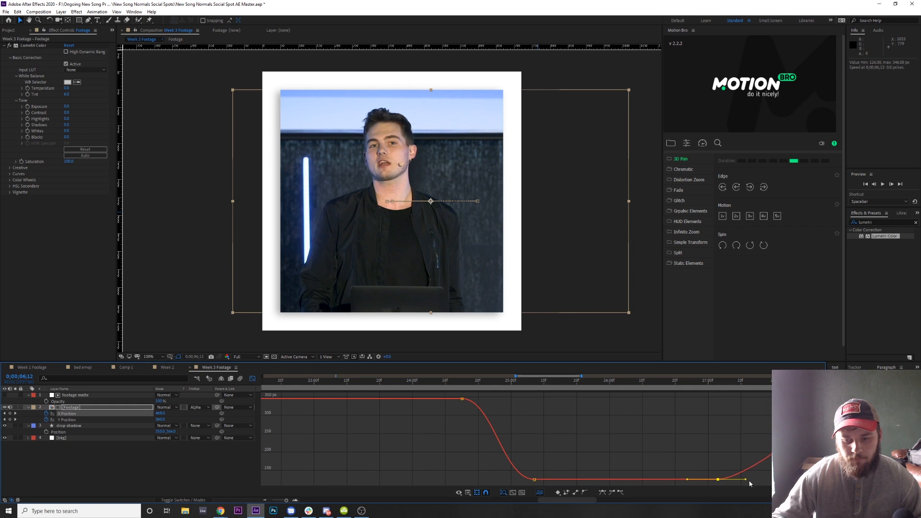
{"action": "left_click_drag", "start_coordinate": [566, 500], "coordinate": [593, 499]}
{"action": "left_click", "coordinate": [555, 399]}
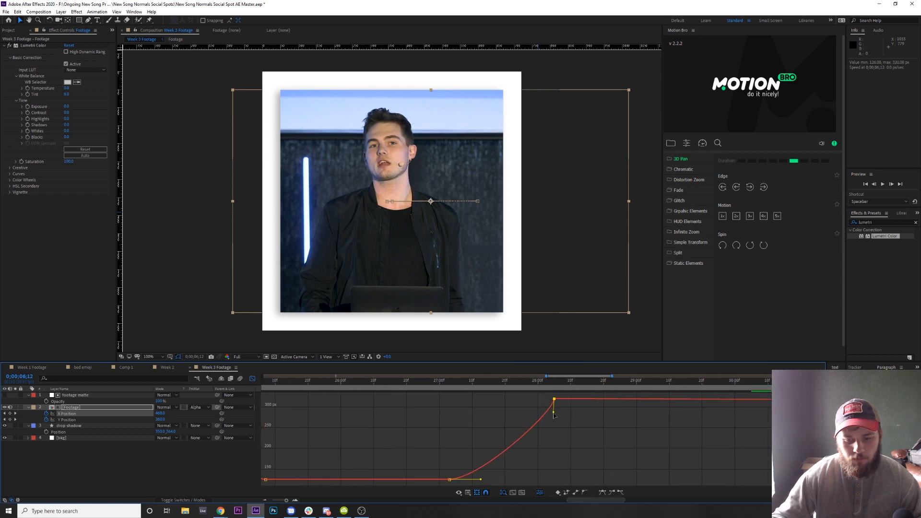
{"action": "left_click_drag", "start_coordinate": [553, 412], "coordinate": [524, 405]}
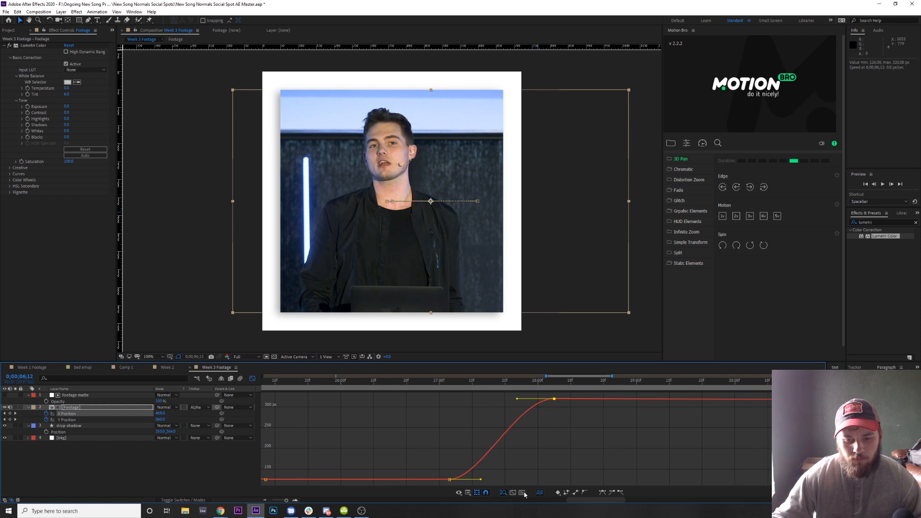
Lower the Footage layer's X Position keyframe at 0;00;37;24, just before the abrupt drop, to about 599 px
{"action": "left_click_drag", "start_coordinate": [576, 500], "coordinate": [683, 513]}
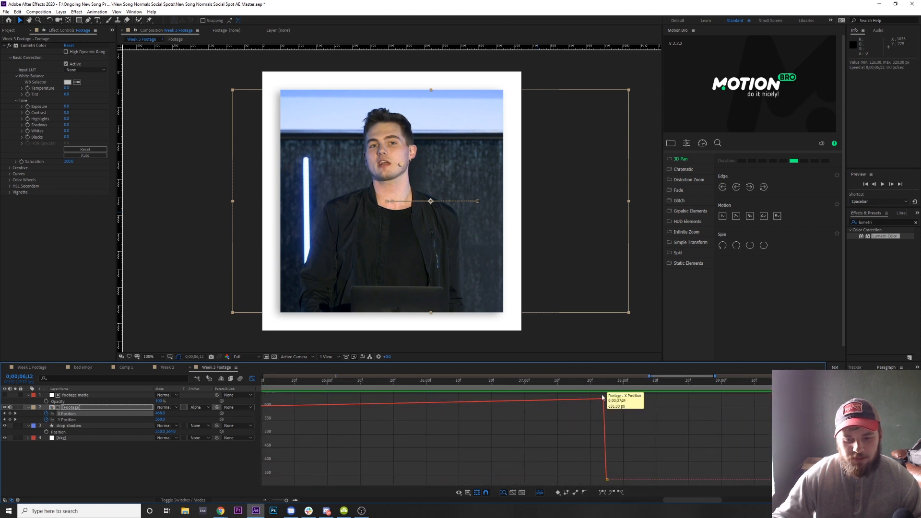
{"action": "left_click_drag", "start_coordinate": [591, 387], "coordinate": [594, 384]}
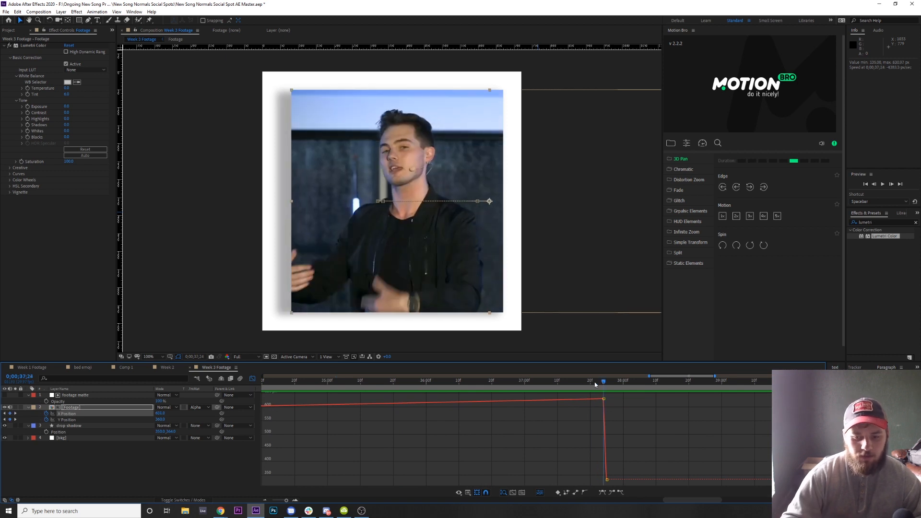
{"action": "key", "text": "Page_Down"}
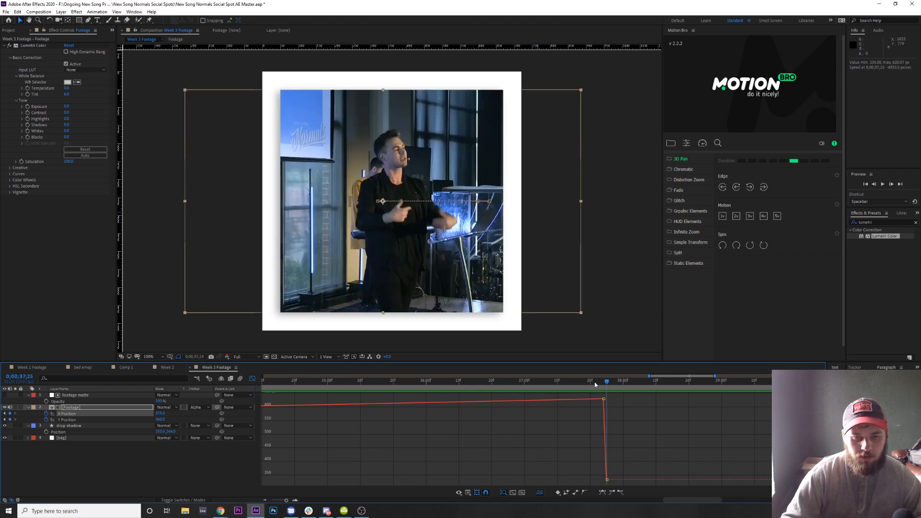
{"action": "key", "text": "Page_Up"}
{"action": "key", "text": "Page_Down"}
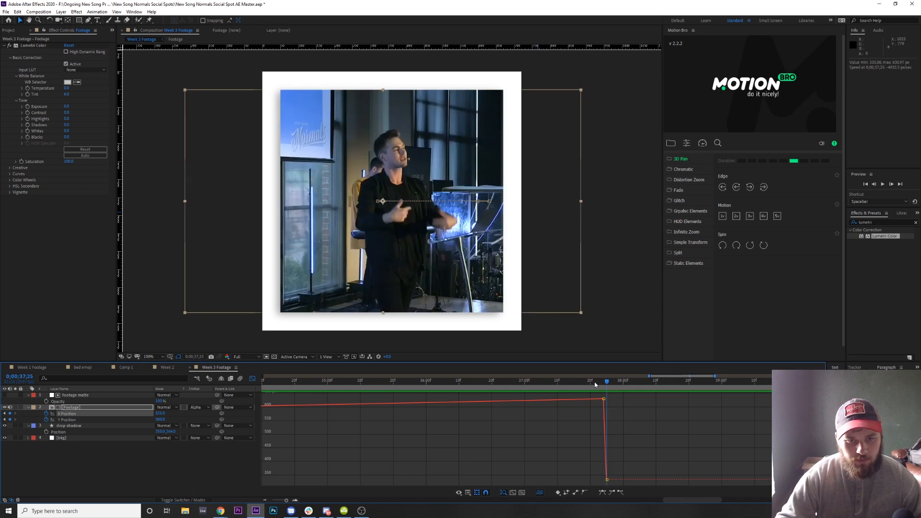
{"action": "key", "text": "Page_Up"}
{"action": "scroll", "coordinate": [597, 407], "scroll_direction": "down", "scroll_amount": 8}
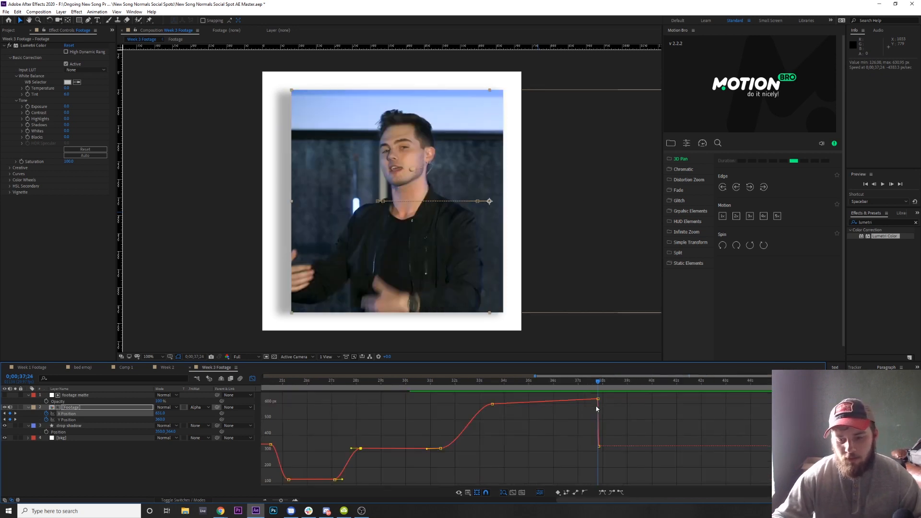
{"action": "left_click_drag", "start_coordinate": [282, 384], "coordinate": [685, 400]}
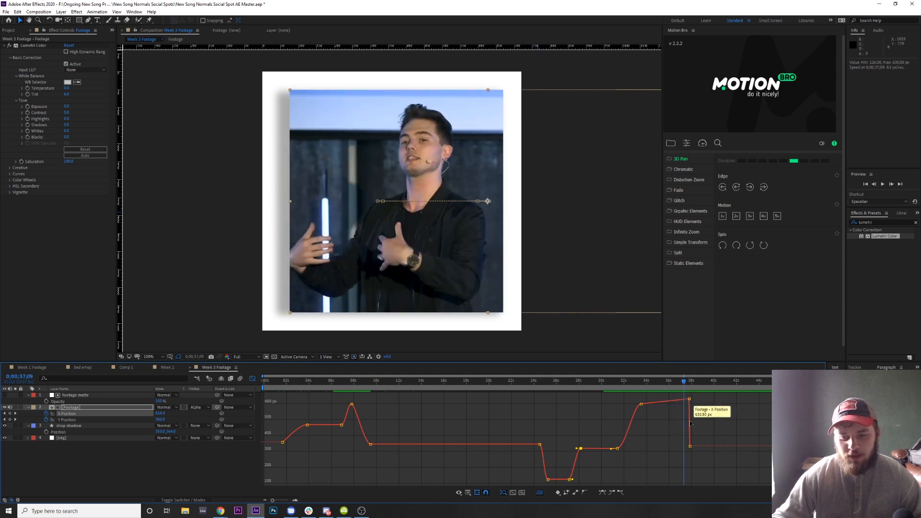
{"action": "scroll", "coordinate": [707, 404], "scroll_direction": "up", "scroll_amount": 3}
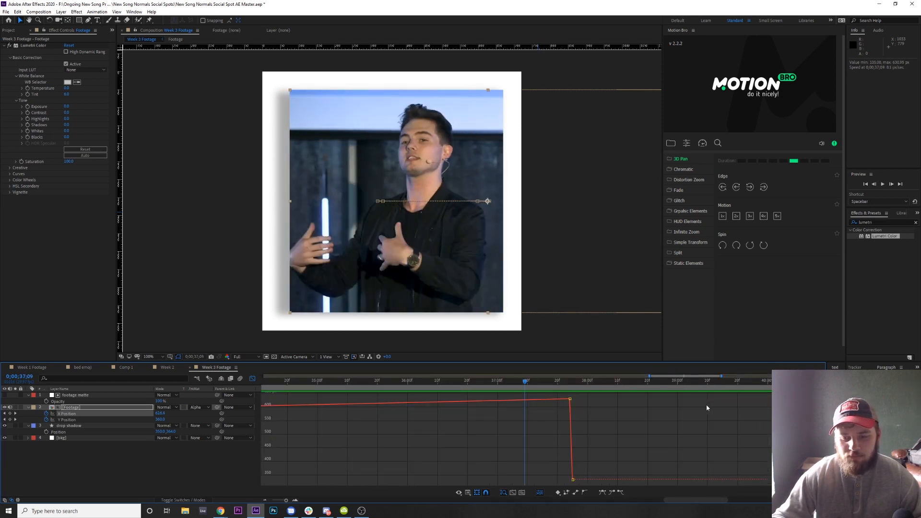
{"action": "left_click_drag", "start_coordinate": [566, 385], "coordinate": [570, 384]}
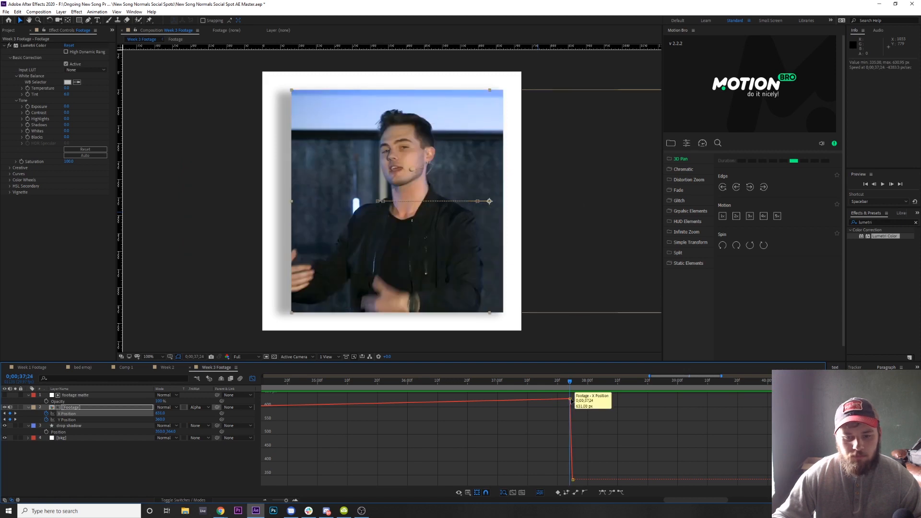
{"action": "left_click_drag", "start_coordinate": [570, 399], "coordinate": [572, 411]}
Preview the adjusted footage pan and return the timeline from the graph to the layer bars
{"action": "left_click_drag", "start_coordinate": [675, 500], "coordinate": [613, 501]}
{"action": "key", "text": "space"}
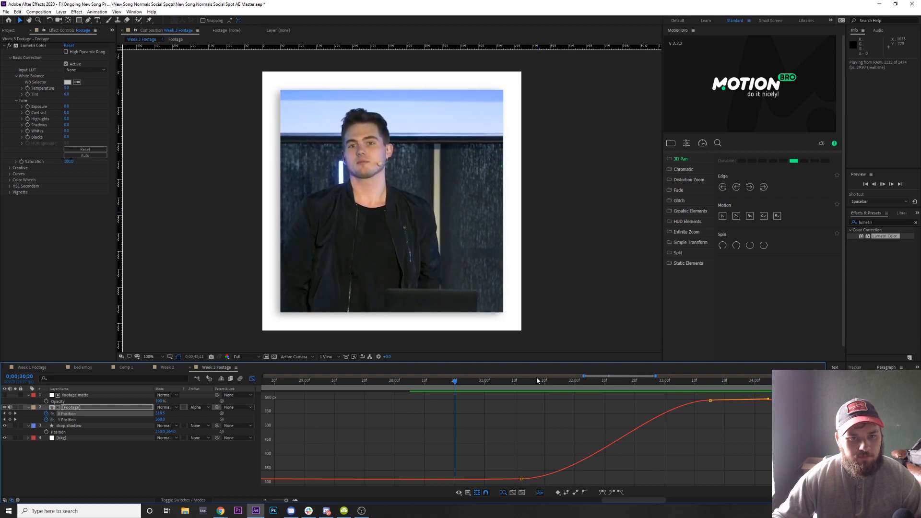
{"action": "key", "text": "space"}
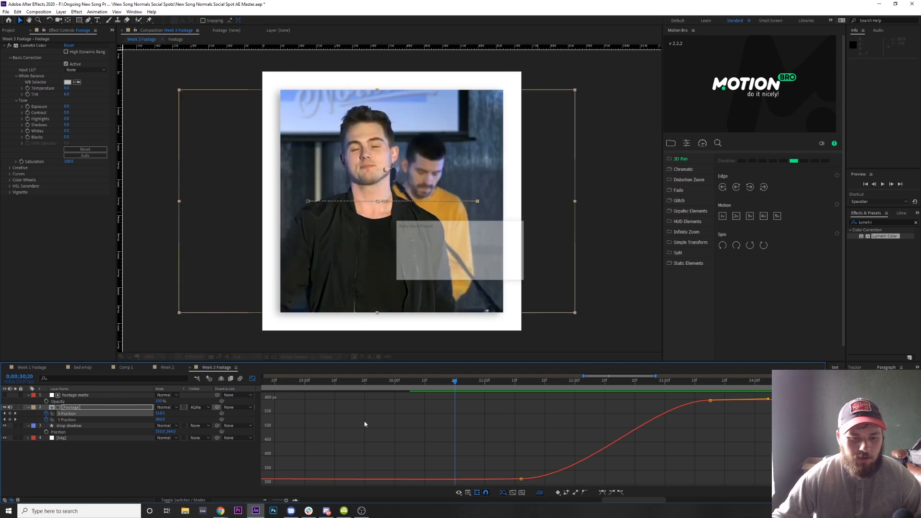
{"action": "scroll", "coordinate": [364, 424], "scroll_direction": "down", "scroll_amount": 2}
{"action": "scroll", "coordinate": [397, 440], "scroll_direction": "down", "scroll_amount": 3}
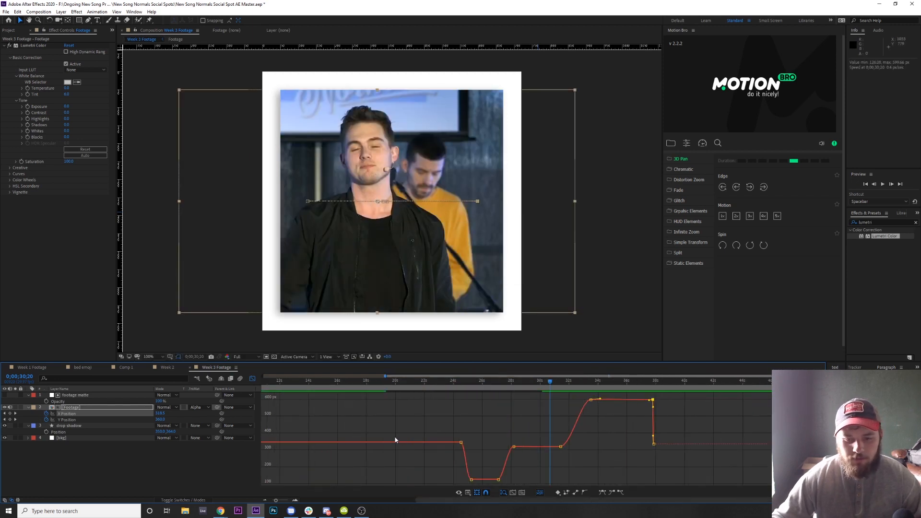
{"action": "left_click", "coordinate": [253, 379]}
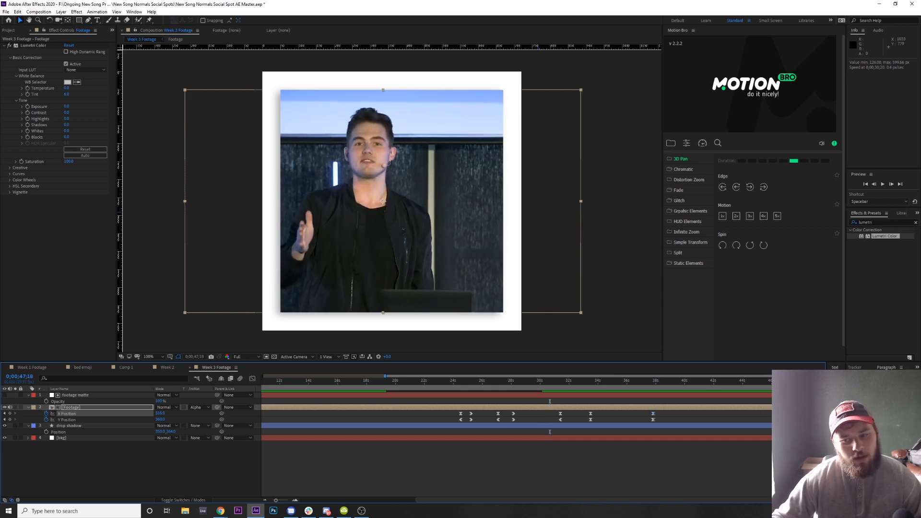
Set the Week 3 Footage composition's duration to 0;00;51;04
{"action": "left_click", "coordinate": [40, 13]}
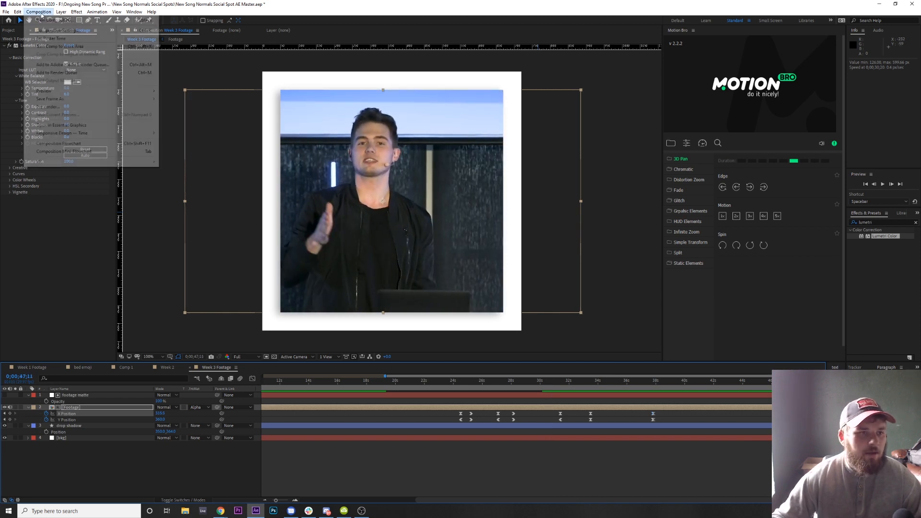
{"action": "left_click", "coordinate": [52, 30]}
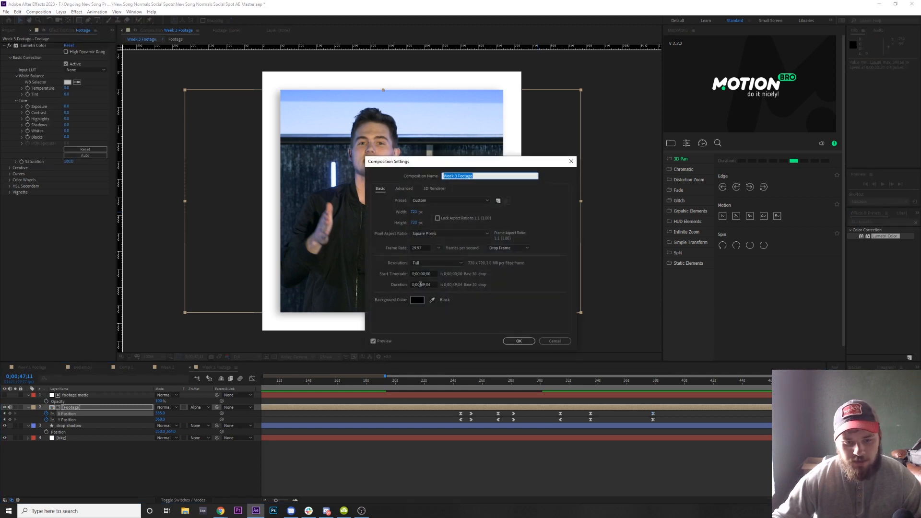
{"action": "double_click", "coordinate": [421, 284]}
{"action": "key", "text": "BackSpace"}
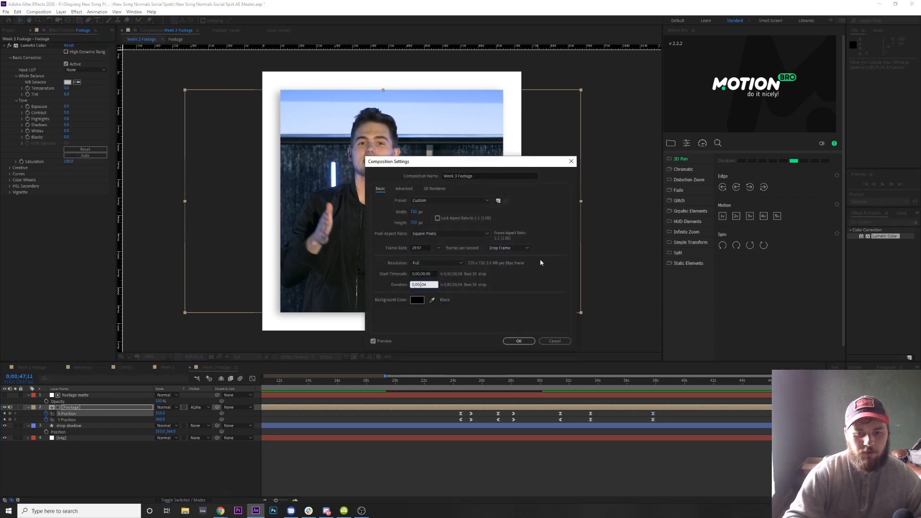
{"action": "type", "text": "51"}
{"action": "key", "text": "Return"}
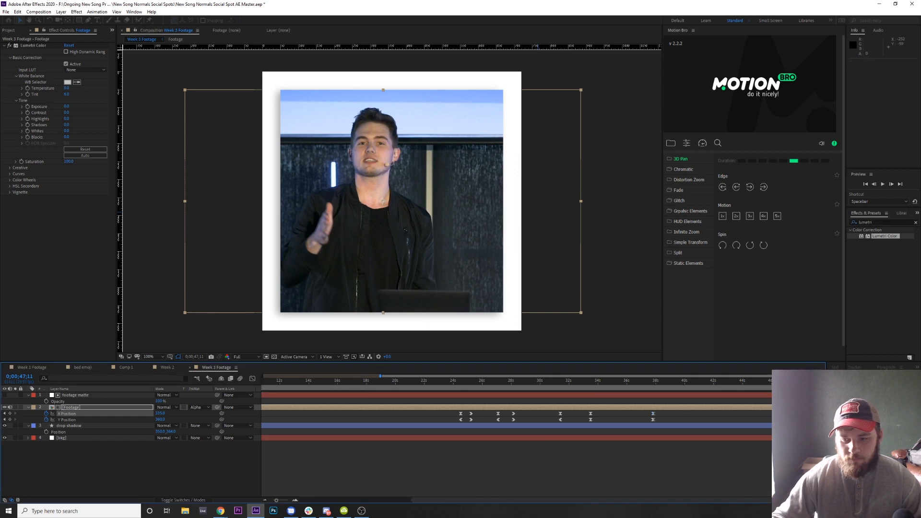
Fade out the Footage layer with an Opacity keyframe at 0;00;47;27 and one at 0% at 0;00;49;03
{"action": "key", "text": "space"}
{"action": "key", "text": "space"}
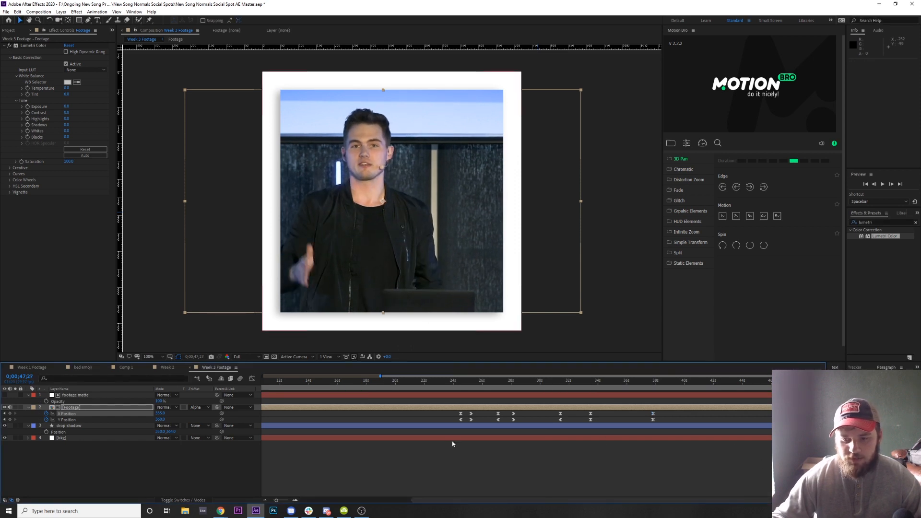
{"action": "left_click", "coordinate": [77, 410]}
{"action": "key", "text": "t"}
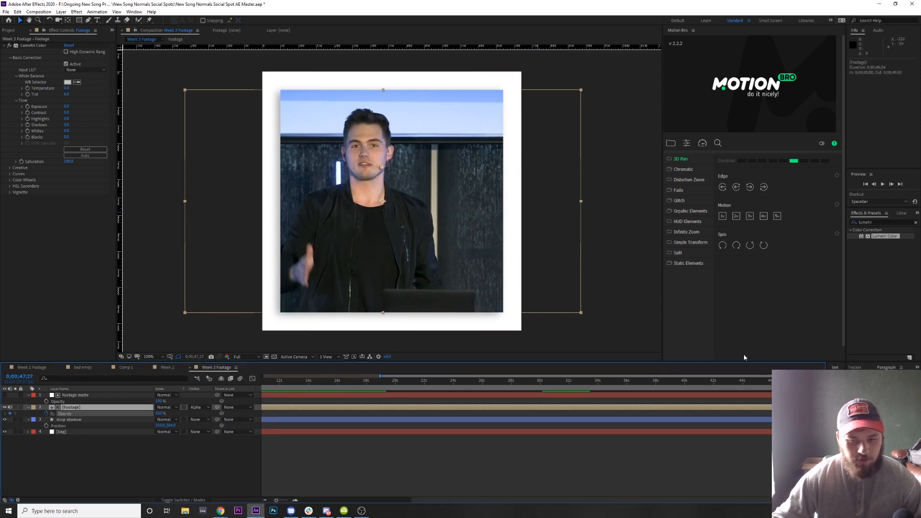
{"action": "key", "text": "space"}
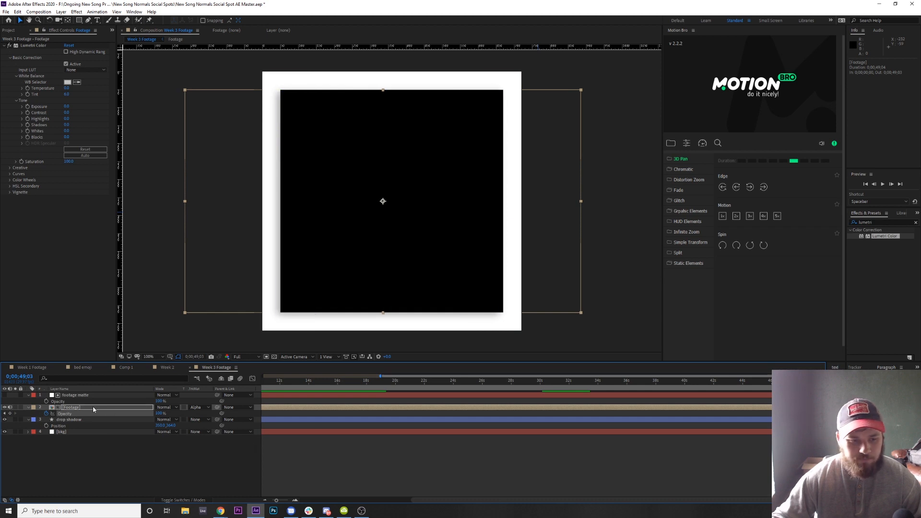
{"action": "left_click_drag", "start_coordinate": [158, 414], "coordinate": [38, 416]}
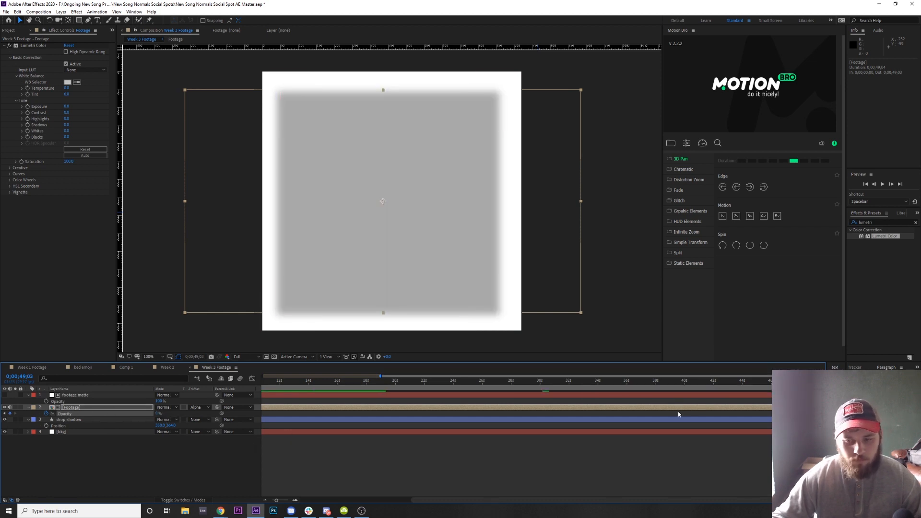
Fade out the drop shadow layer with an Opacity keyframe at 0;00;47;27 and one at 0% at 0;00;49;03
{"action": "left_click_drag", "start_coordinate": [816, 381], "coordinate": [799, 381]}
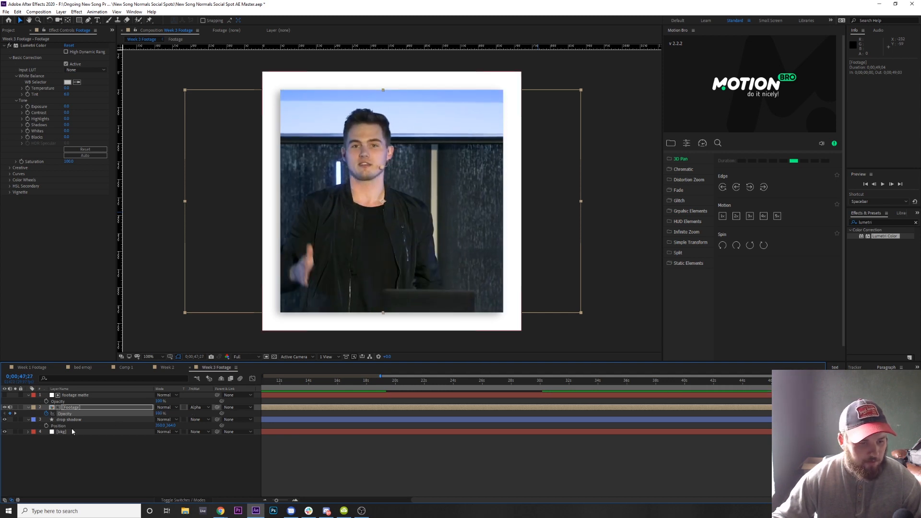
{"action": "left_click", "coordinate": [68, 420]}
{"action": "left_click_drag", "start_coordinate": [158, 425], "coordinate": [89, 411]}
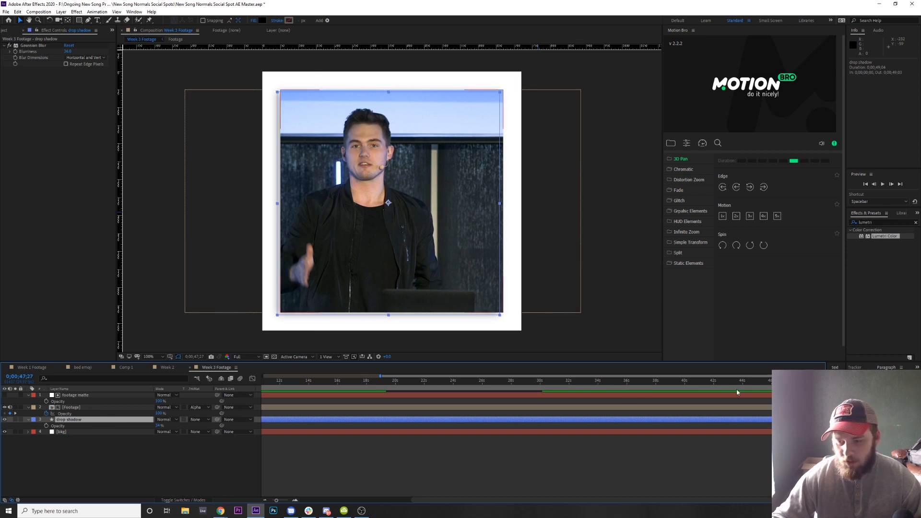
{"action": "left_click", "coordinate": [46, 426]}
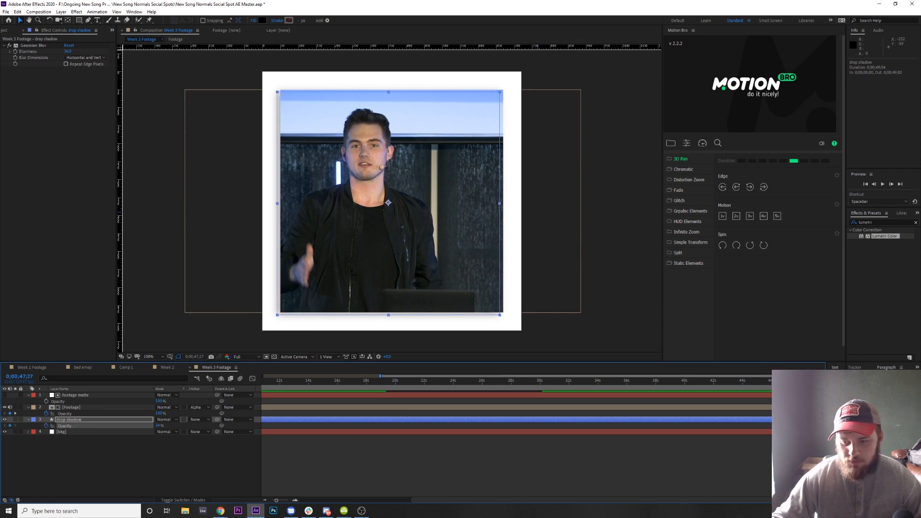
{"action": "key", "text": "k"}
{"action": "key", "text": "k"}
{"action": "key", "text": "j"}
{"action": "key", "text": "j"}
{"action": "key", "text": "k"}
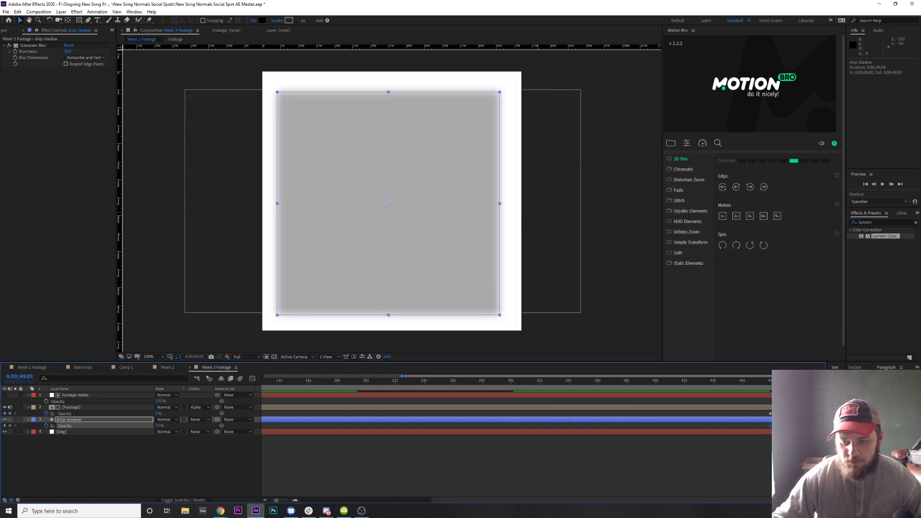
{"action": "left_click_drag", "start_coordinate": [158, 426], "coordinate": [144, 426]}
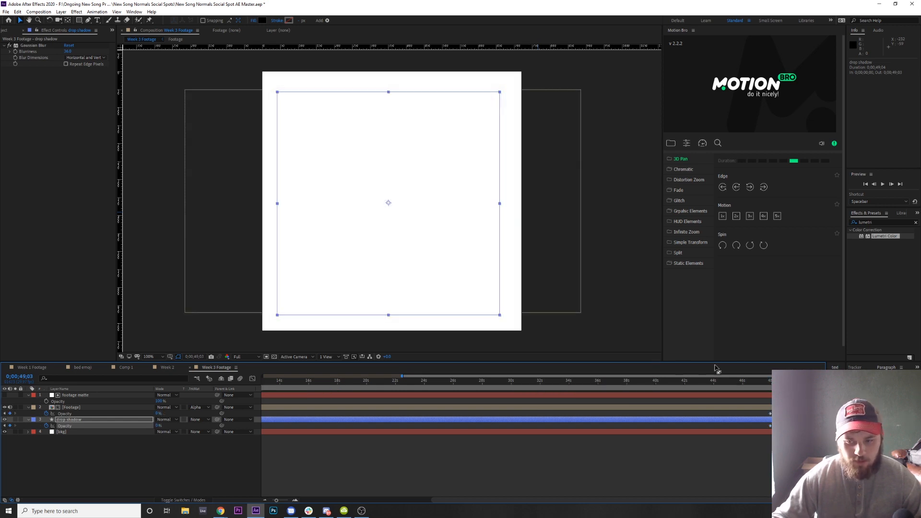
Preview the fade-out of the footage and drop shadow from 0;00;47;09
{"action": "key", "text": "space"}
{"action": "left_click", "coordinate": [762, 380]}
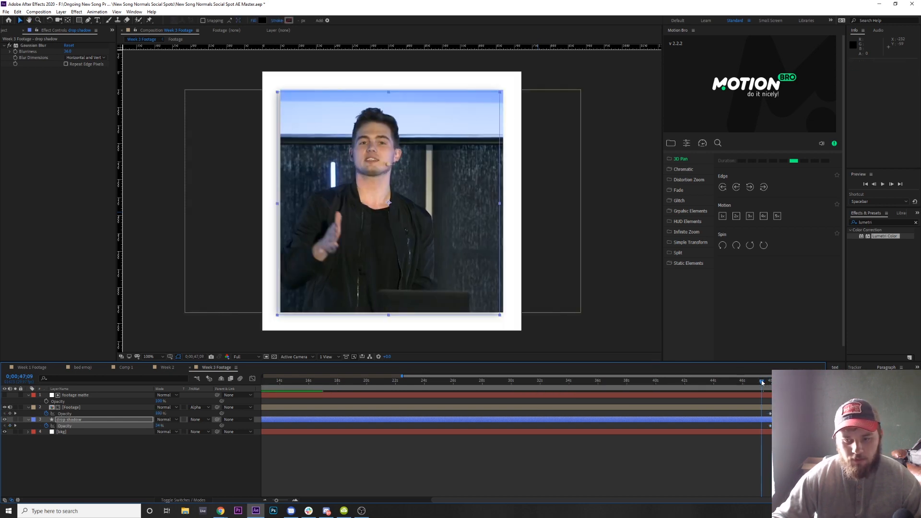
{"action": "key", "text": "space"}
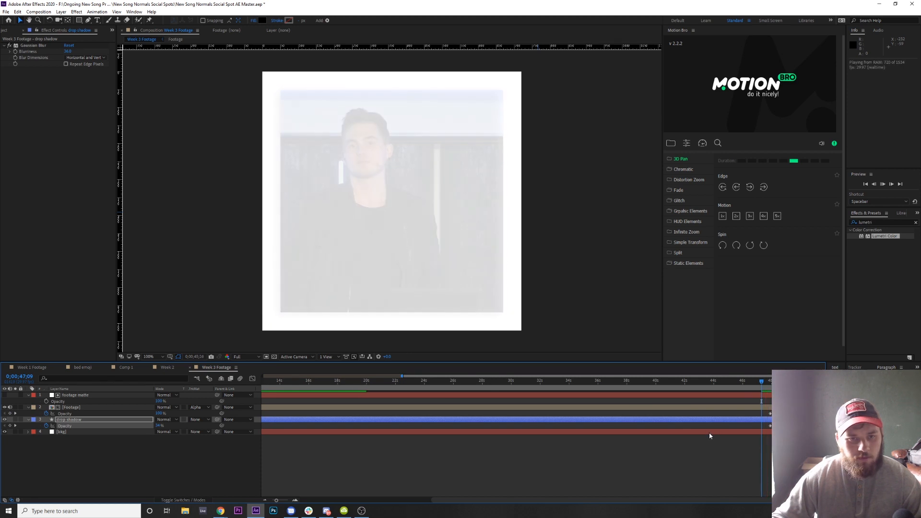
{"action": "key", "text": "space"}
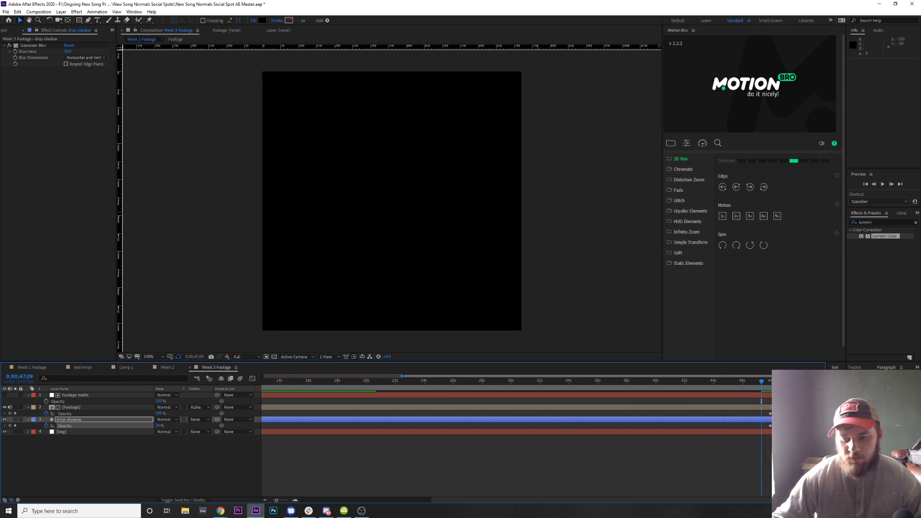
Extend the bkg layer to the end of the lengthened composition and play the composition back
{"action": "key", "text": "ctrl+Down"}
{"action": "key", "text": "space"}
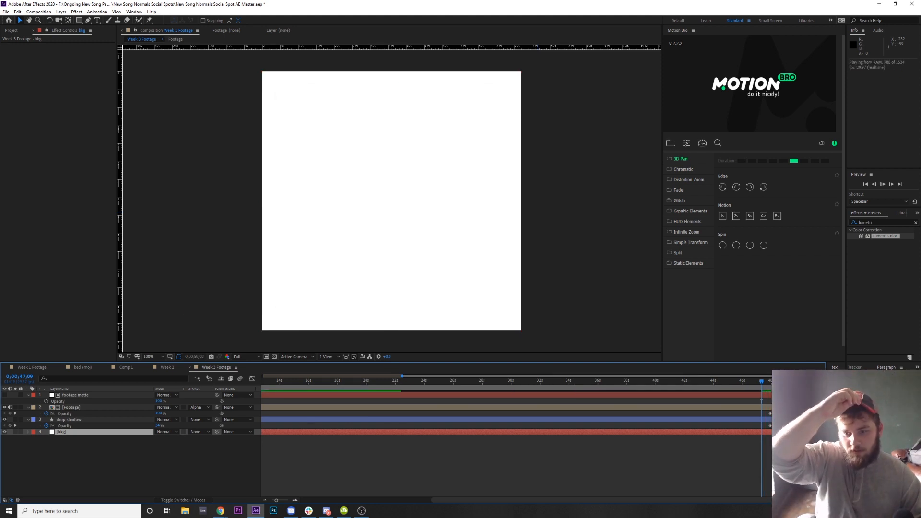
{"action": "key", "text": "space"}
{"action": "key", "text": "space"}
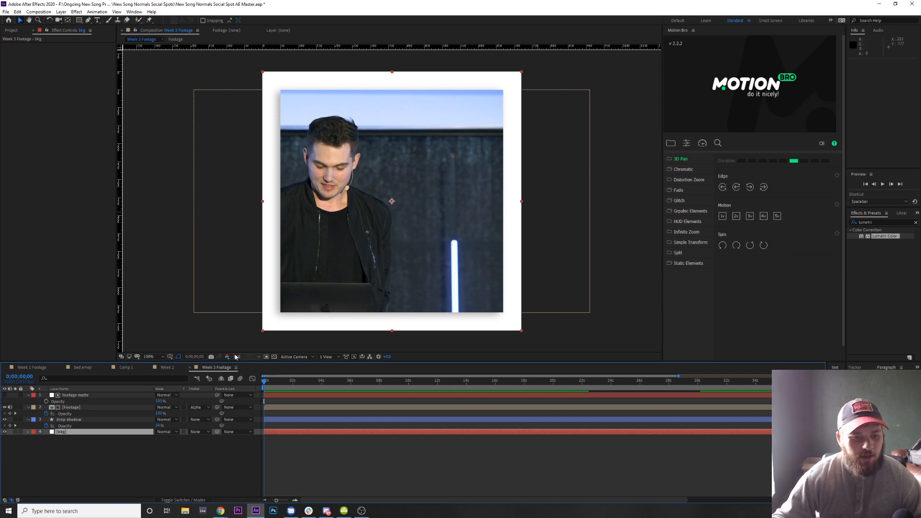
Open the Week 2 composition in the timeline
{"action": "left_click", "coordinate": [166, 368]}
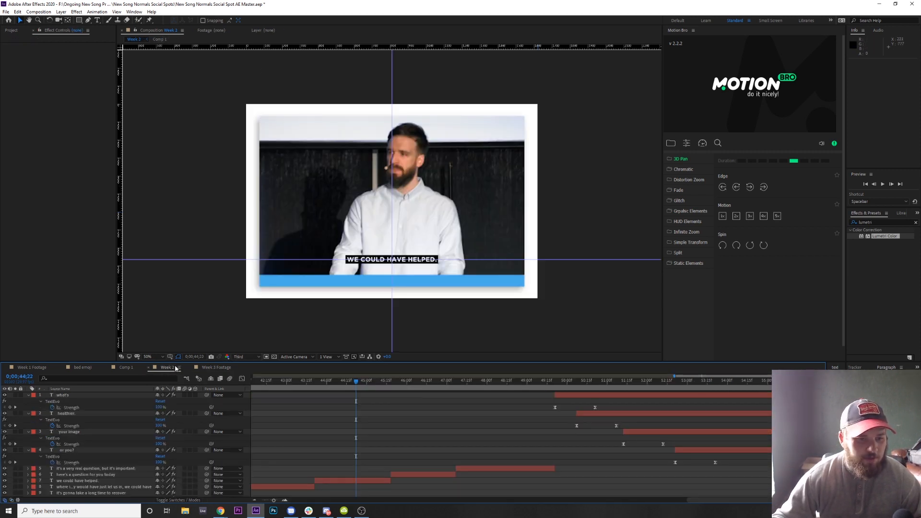
Return to the Week 3 Footage composition and scrub through it up to 0;00;28;19, then back to the first frame
{"action": "left_click", "coordinate": [215, 367]}
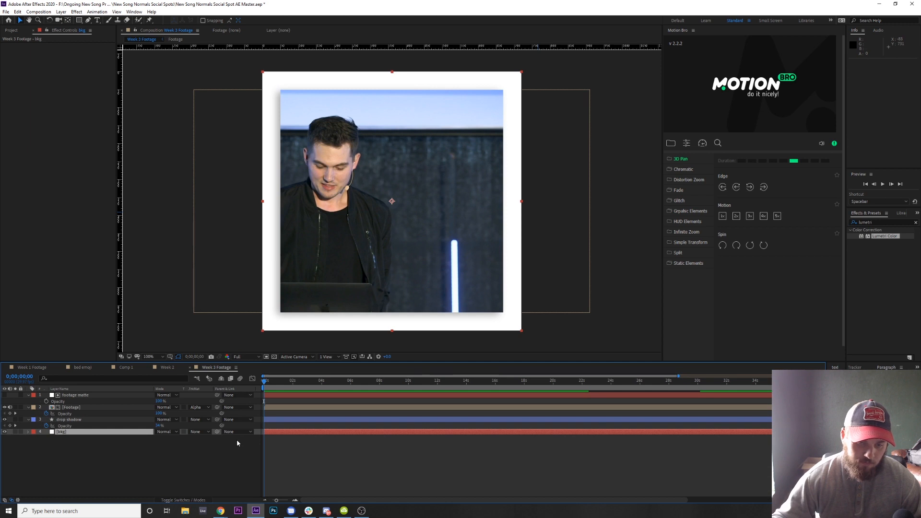
{"action": "left_click_drag", "start_coordinate": [286, 384], "coordinate": [678, 402]}
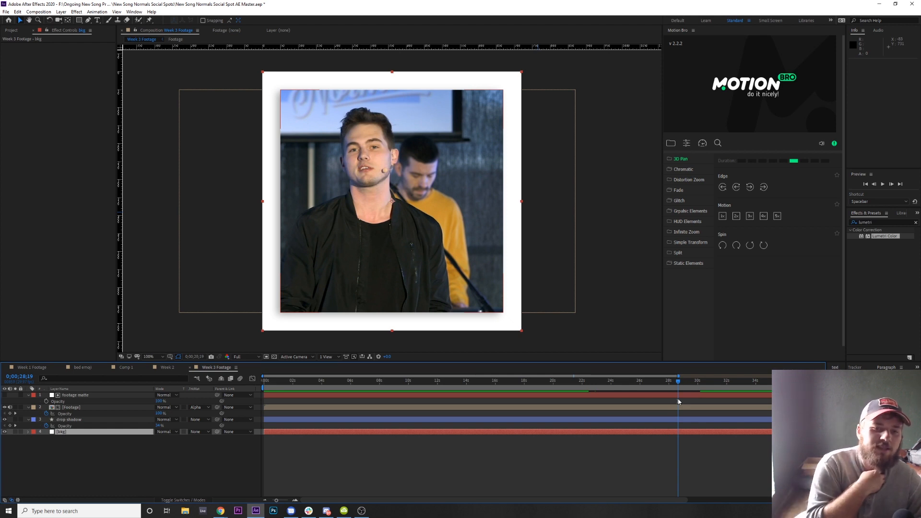
{"action": "left_click_drag", "start_coordinate": [280, 384], "coordinate": [84, 391]}
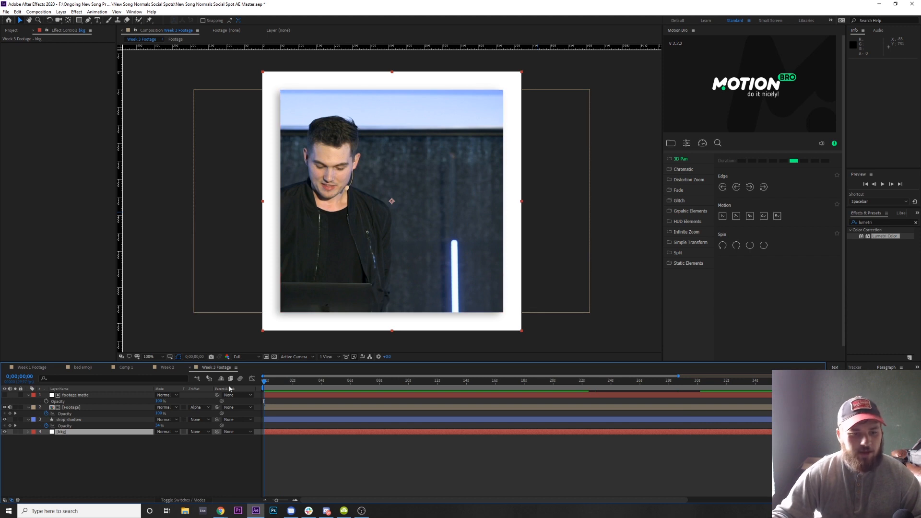
Show the layer switches and mark the footage matte, drop shadow and bkg layers as shy, hiding them so only Footage stays listed
{"action": "key", "text": "ctrl+a"}
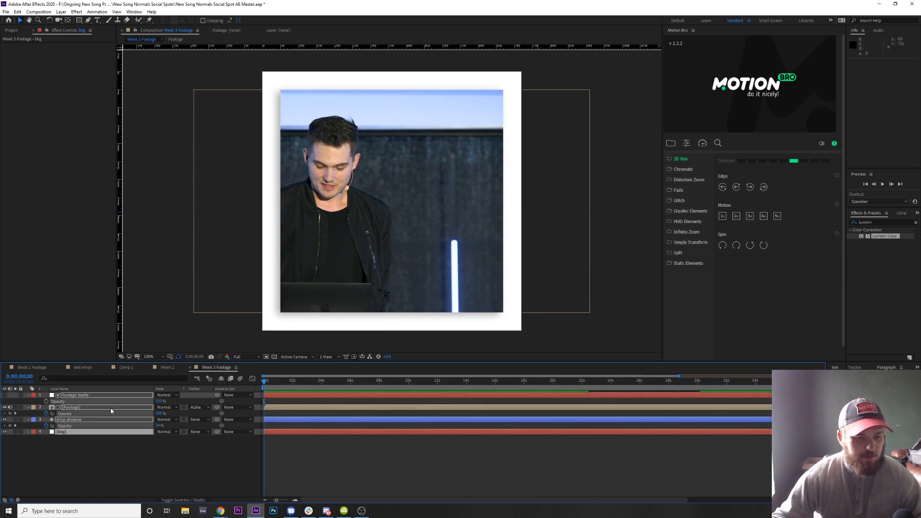
{"action": "left_click", "coordinate": [286, 461]}
{"action": "left_click", "coordinate": [82, 408]}
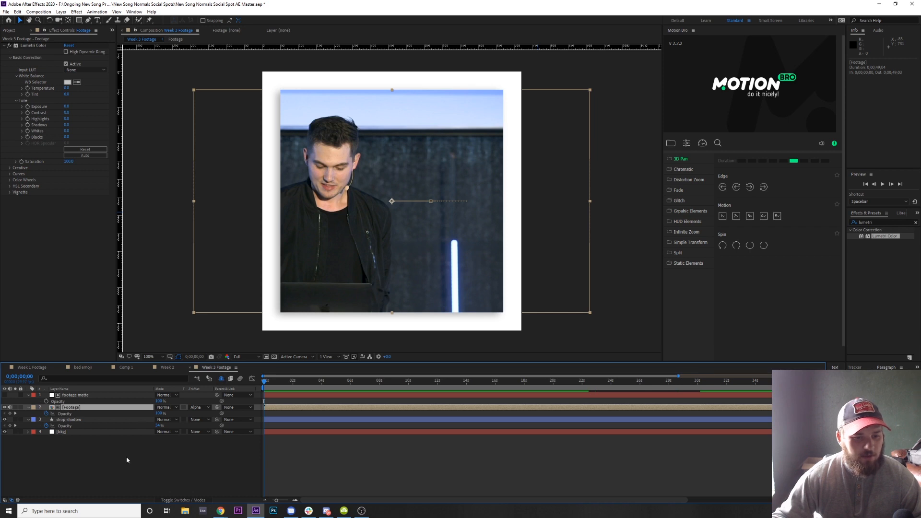
{"action": "left_click", "coordinate": [182, 500]}
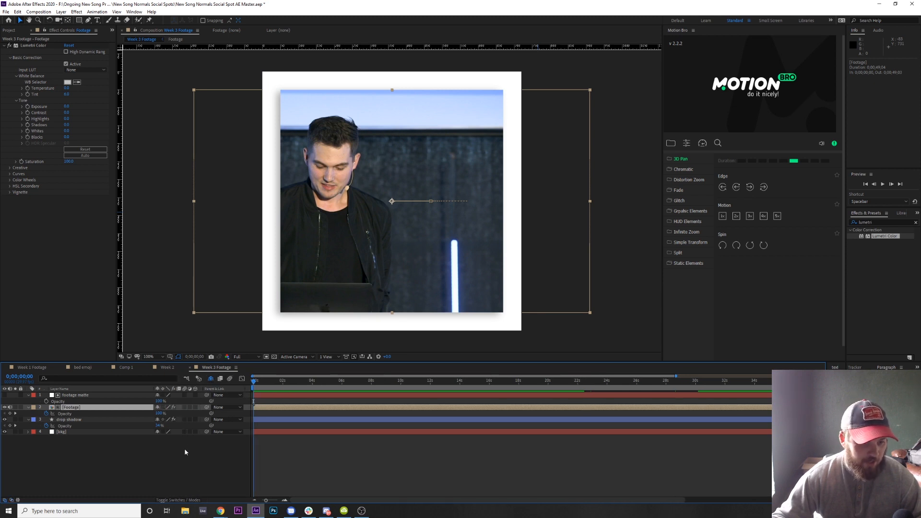
{"action": "left_click", "coordinate": [157, 396]}
{"action": "left_click", "coordinate": [158, 407]}
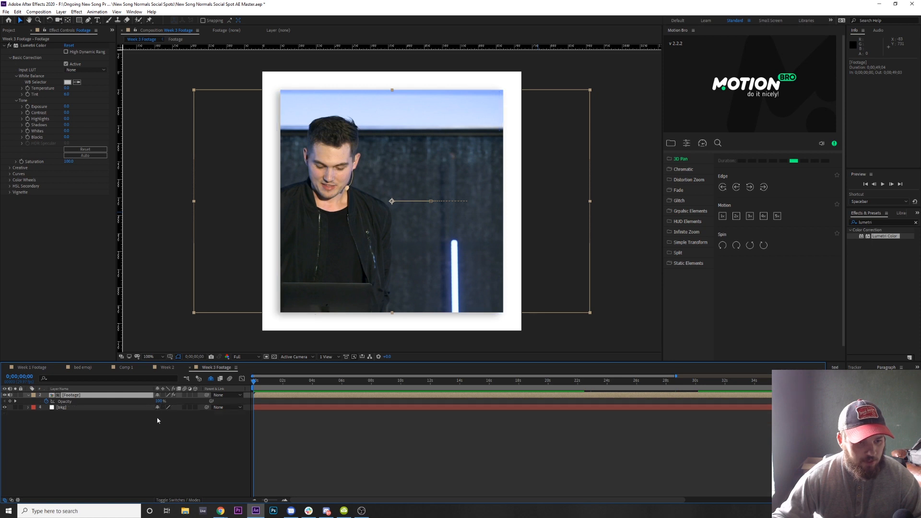
{"action": "left_click", "coordinate": [157, 407]}
{"action": "left_click", "coordinate": [158, 437]}
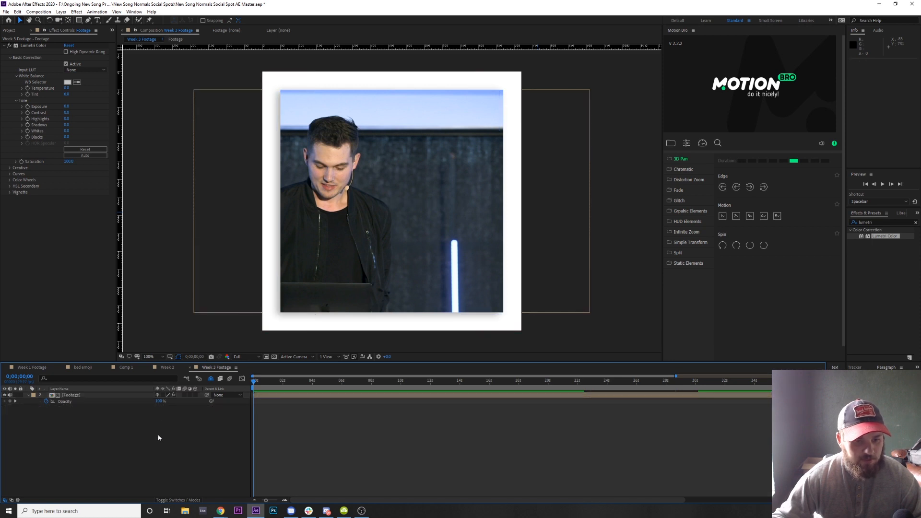
{"action": "left_click", "coordinate": [211, 379]}
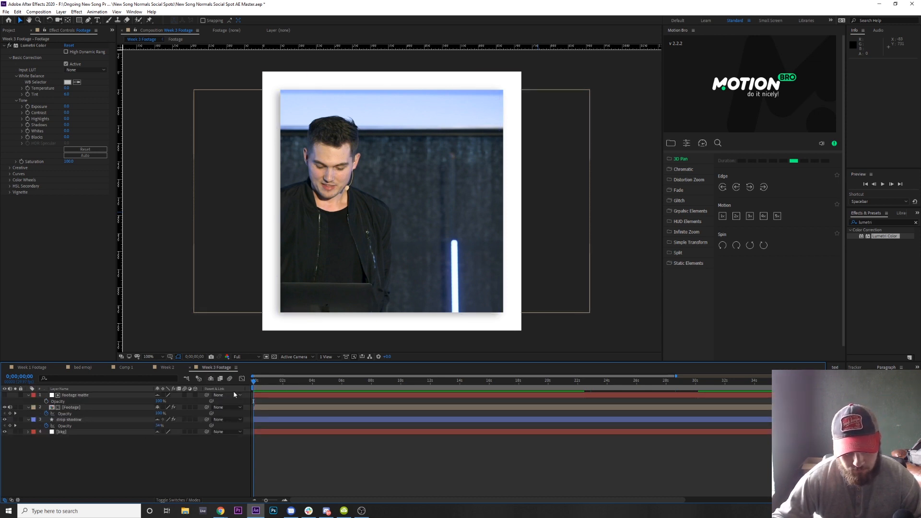
{"action": "left_click", "coordinate": [211, 380]}
Collapse the Footage layer's Opacity property, display its audio waveform, and preview the start of the composition
{"action": "left_click", "coordinate": [98, 395]}
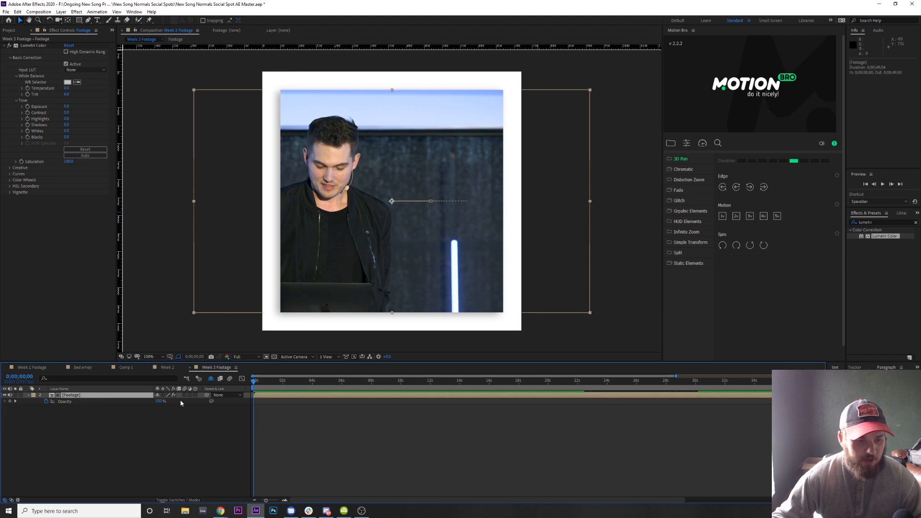
{"action": "key", "text": "t"}
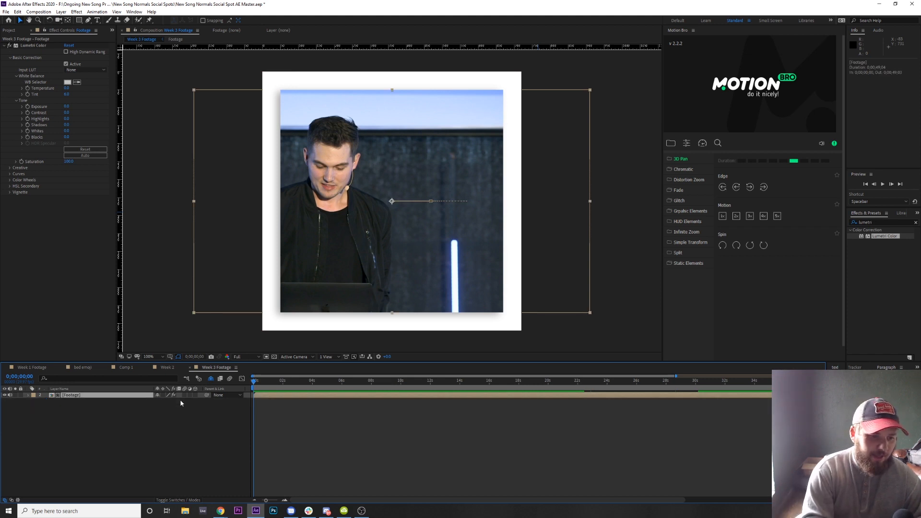
{"action": "key", "text": "l"}
{"action": "key", "text": "l"}
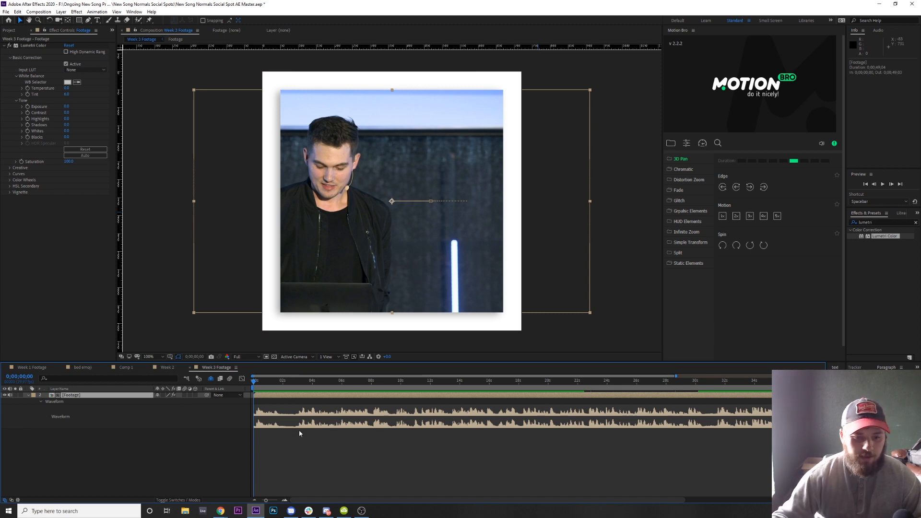
{"action": "scroll", "coordinate": [721, 439], "scroll_direction": "right", "scroll_amount": 5}
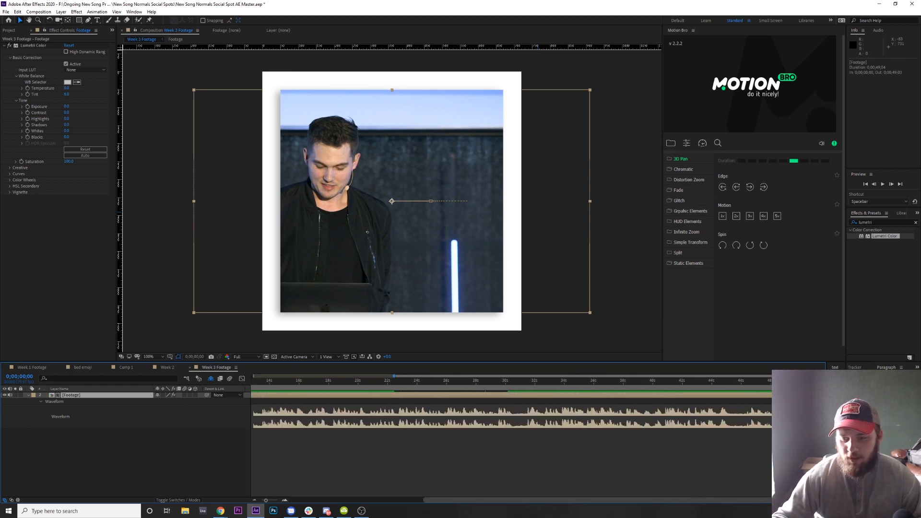
{"action": "left_click_drag", "start_coordinate": [587, 501], "coordinate": [455, 503]}
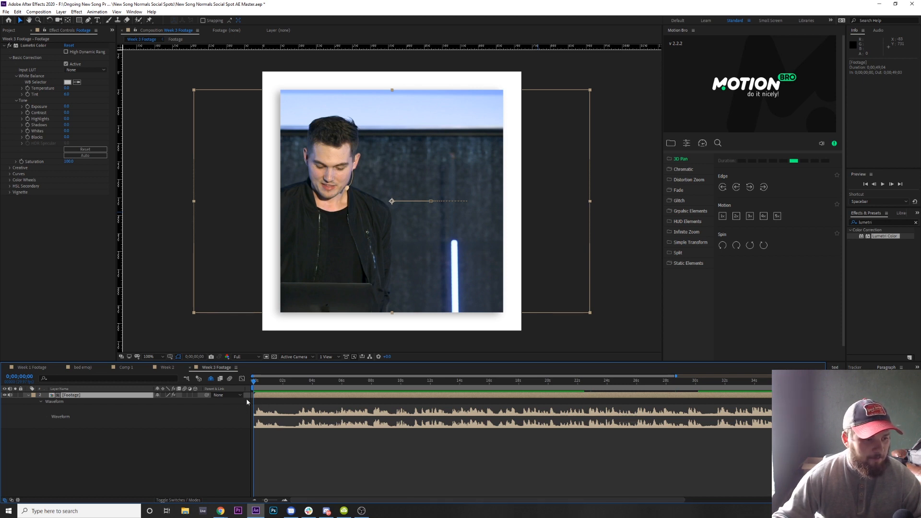
{"action": "left_click", "coordinate": [185, 453]}
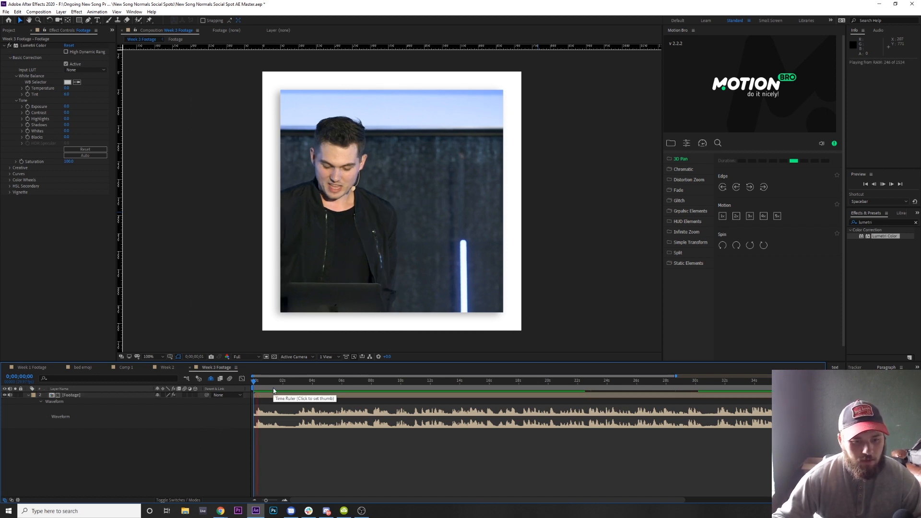
{"action": "key", "text": "space"}
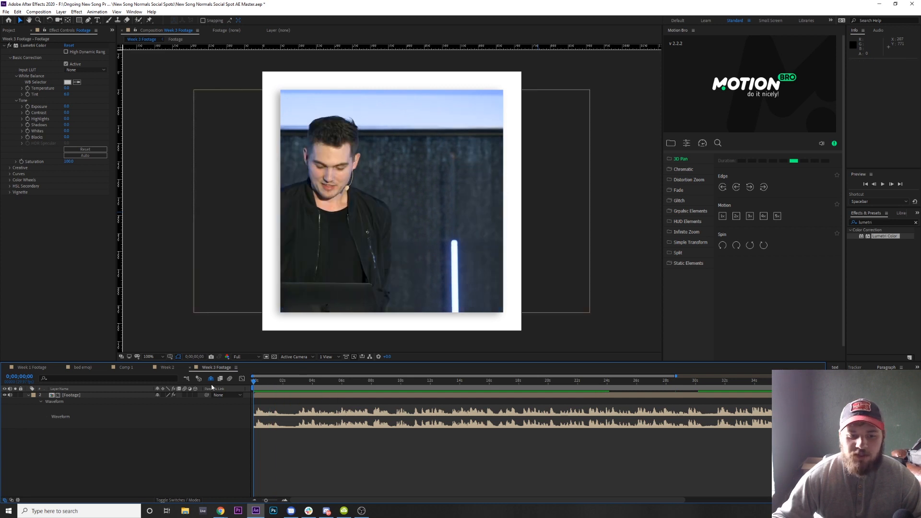
{"action": "left_click", "coordinate": [26, 11]}
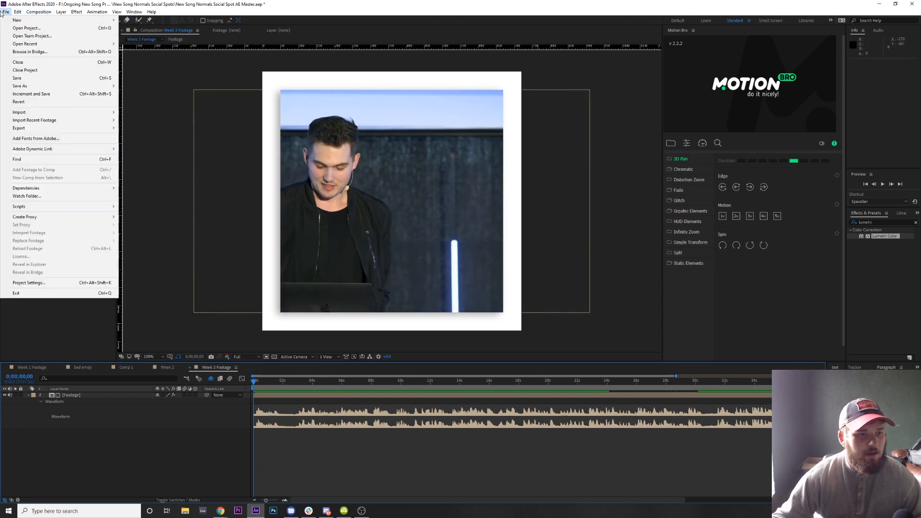
{"action": "left_click", "coordinate": [890, 182]}
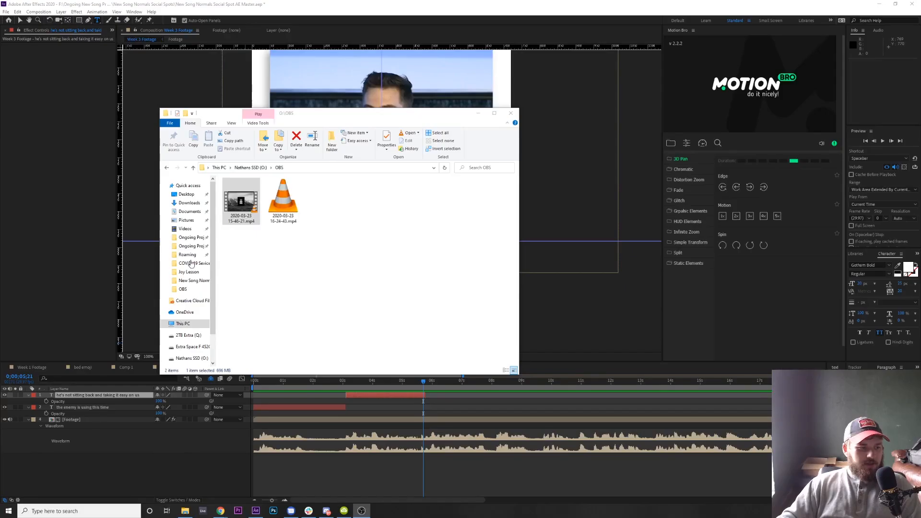
{"action": "left_click_drag", "start_coordinate": [365, 113], "coordinate": [503, 127]}
{"action": "left_click", "coordinate": [499, 10]}
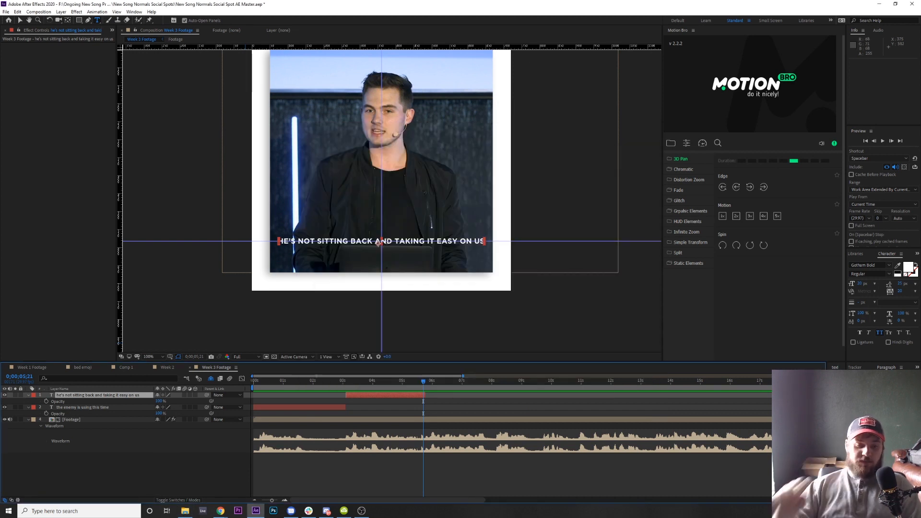
Go to the first frame and delete the two caption text layers above the Footage layer
{"action": "key", "text": "Home"}
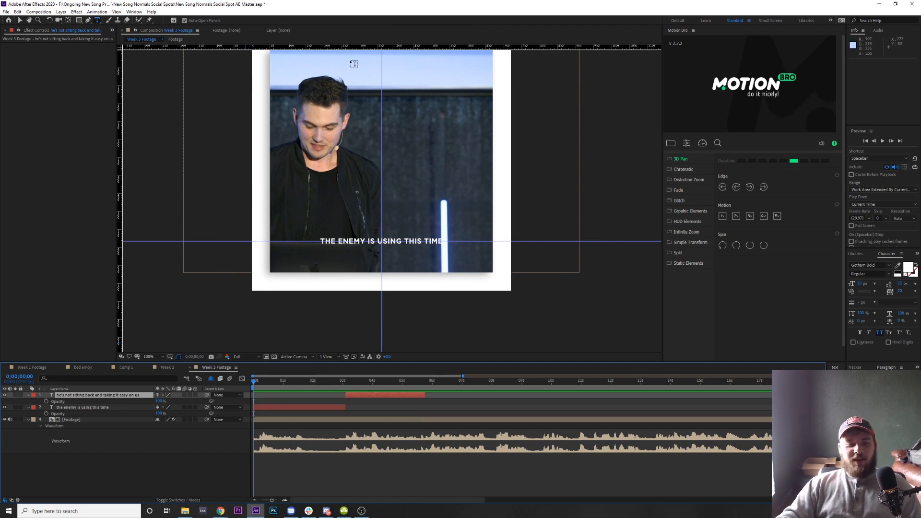
{"action": "left_click", "coordinate": [91, 407]}
{"action": "left_click", "coordinate": [91, 395], "text": "shift"}
{"action": "key", "text": "Delete"}
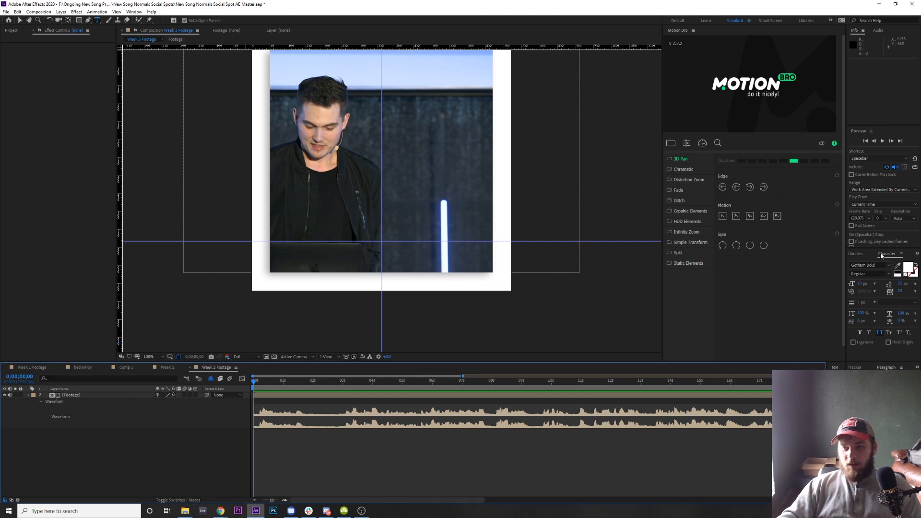
Reveal the On (Spacebar) Stop preview options and test how the playhead behaves by playing the opening, finishing at the first frame
{"action": "left_click_drag", "start_coordinate": [883, 247], "coordinate": [883, 281]}
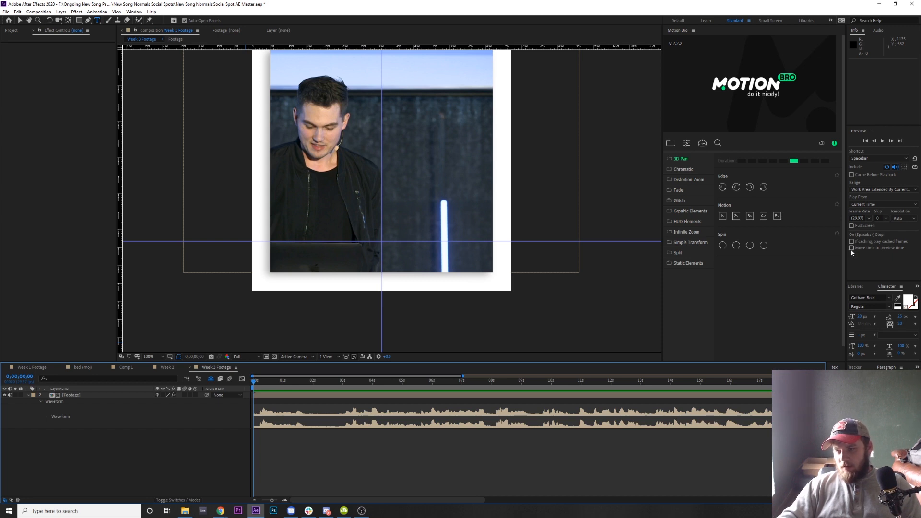
{"action": "key", "text": "space"}
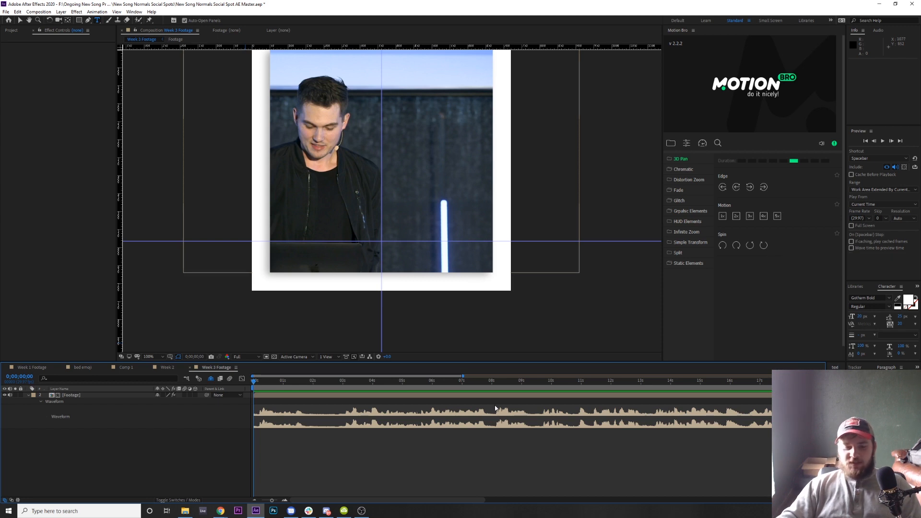
{"action": "key", "text": "space"}
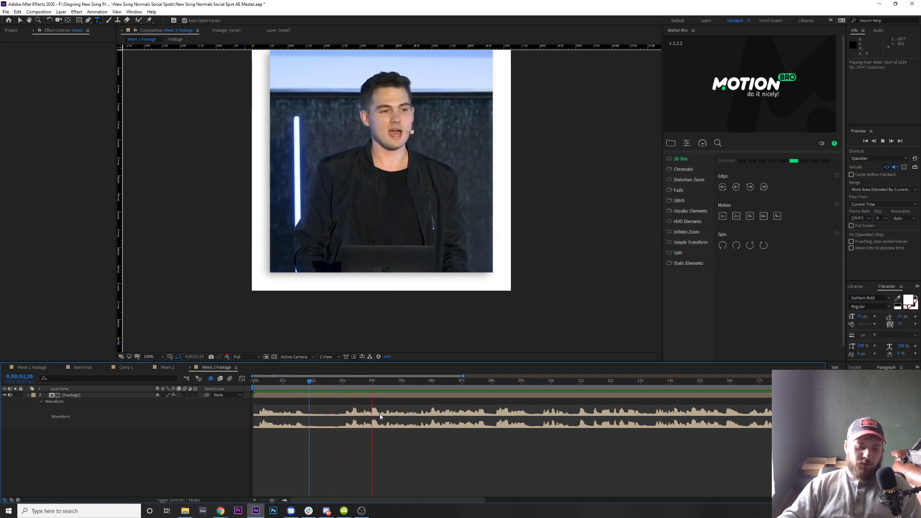
{"action": "key", "text": "space"}
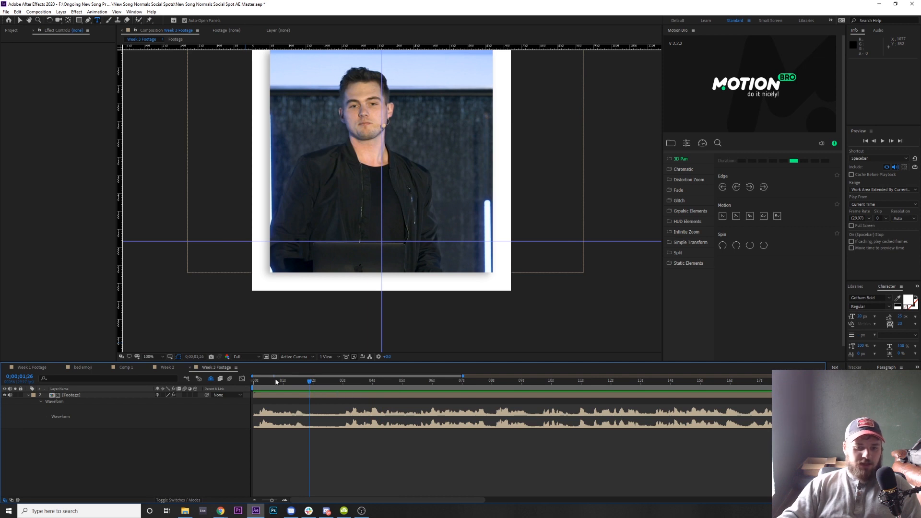
{"action": "left_click_drag", "start_coordinate": [309, 384], "coordinate": [218, 381]}
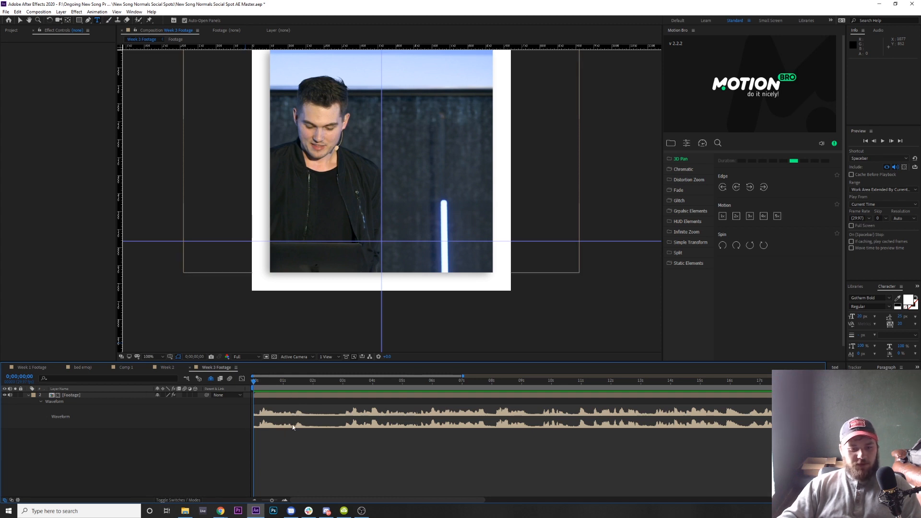
{"action": "key", "text": "space"}
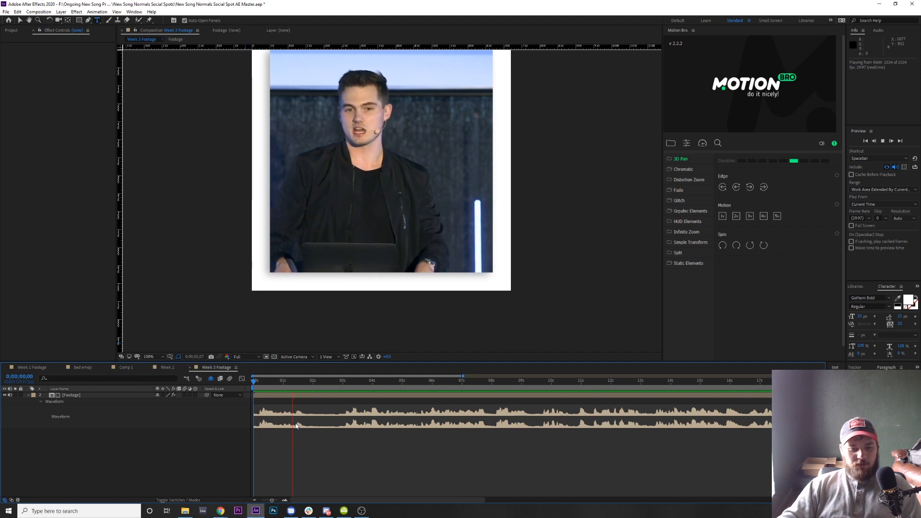
{"action": "key", "text": "space"}
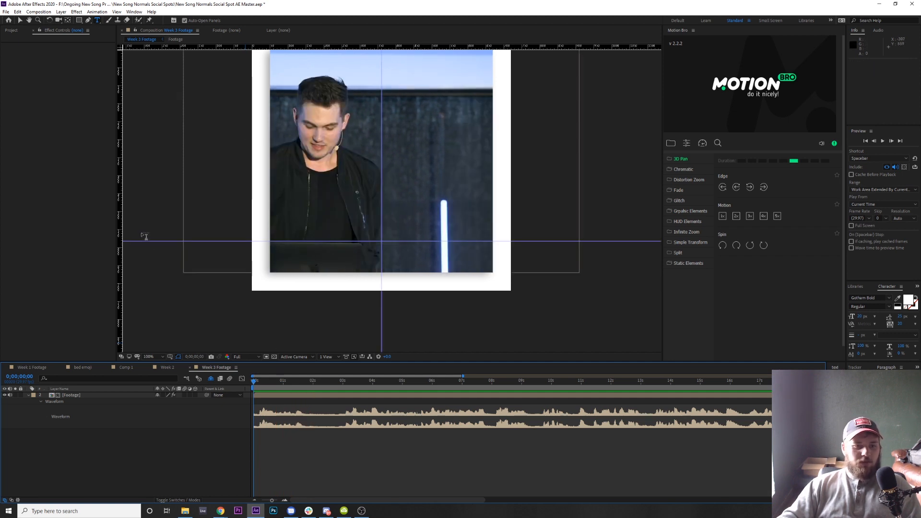
Remove the horizontal and vertical guides from the composition view
{"action": "left_click_drag", "start_coordinate": [260, 47], "coordinate": [260, 47]}
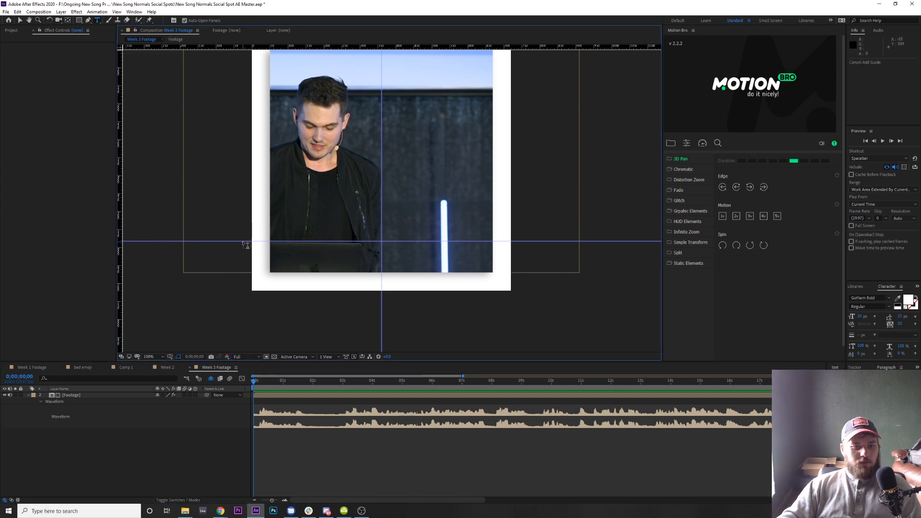
{"action": "key", "text": "v"}
{"action": "left_click_drag", "start_coordinate": [237, 242], "coordinate": [240, 45]}
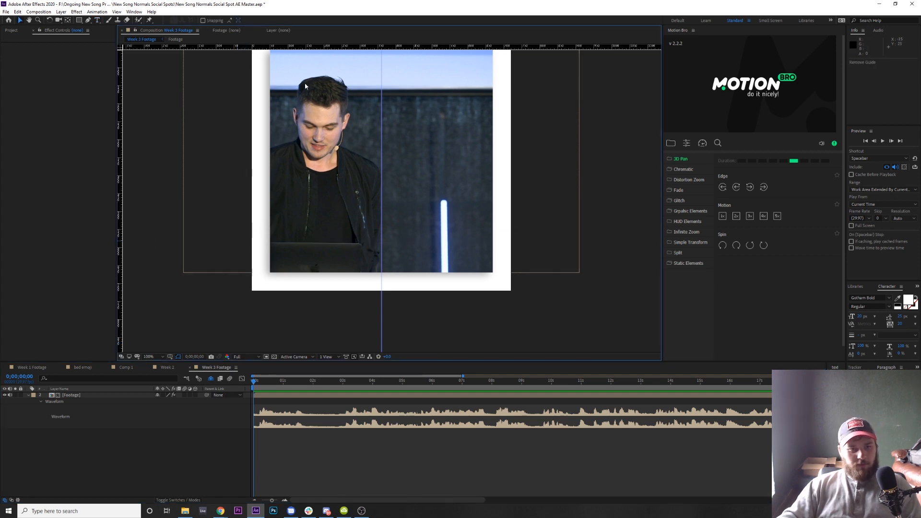
{"action": "left_click_drag", "start_coordinate": [381, 142], "coordinate": [115, 210]}
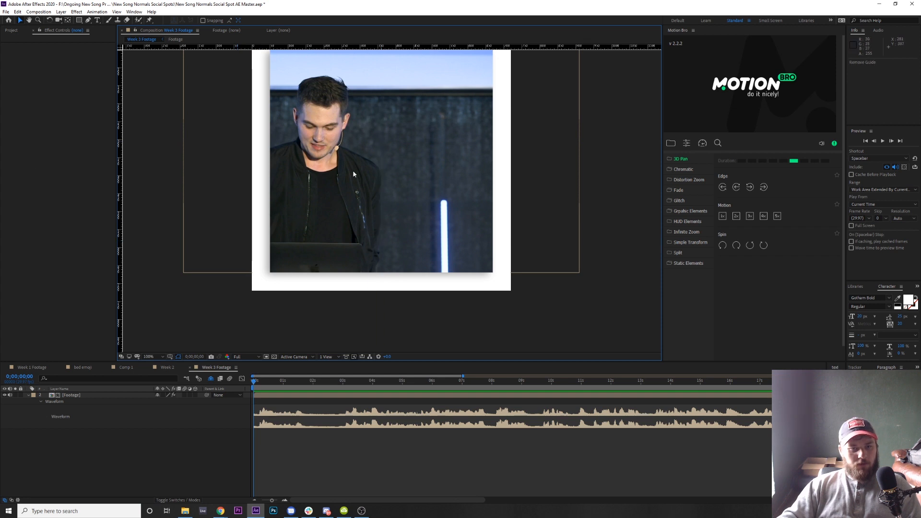
Add a caption text layer reading "the enemy is using this time" over the lower part of the footage
{"action": "scroll", "coordinate": [353, 174], "scroll_direction": "down", "scroll_amount": 3}
{"action": "scroll", "coordinate": [389, 196], "scroll_direction": "up", "scroll_amount": 4}
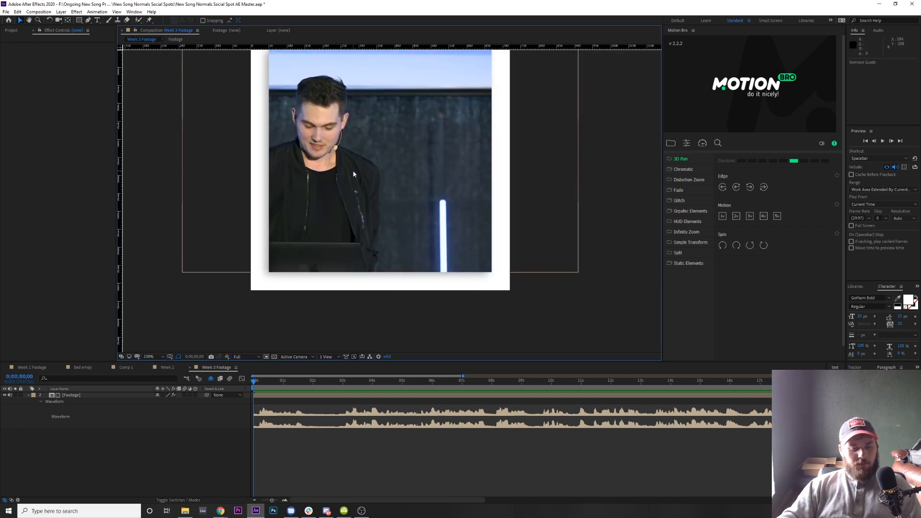
{"action": "key", "text": "ctrl+t"}
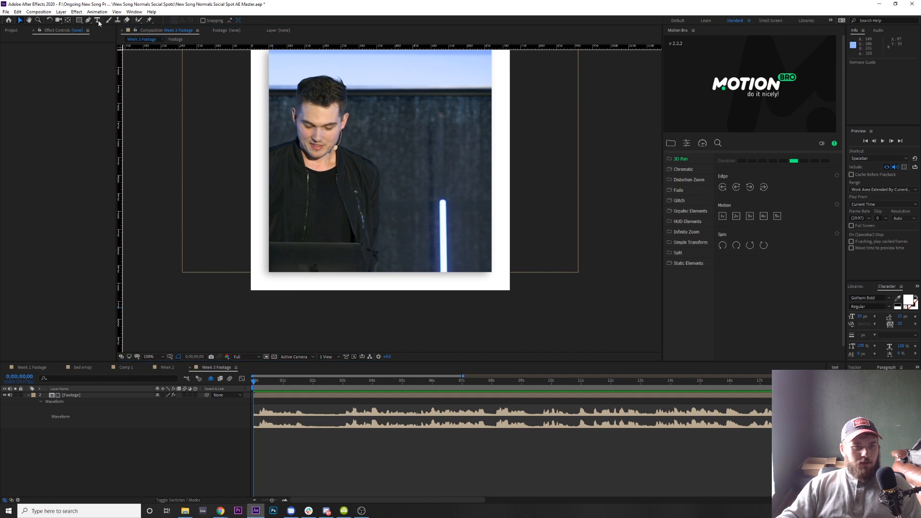
{"action": "left_click", "coordinate": [359, 243]}
{"action": "type", "text": "the enemy"}
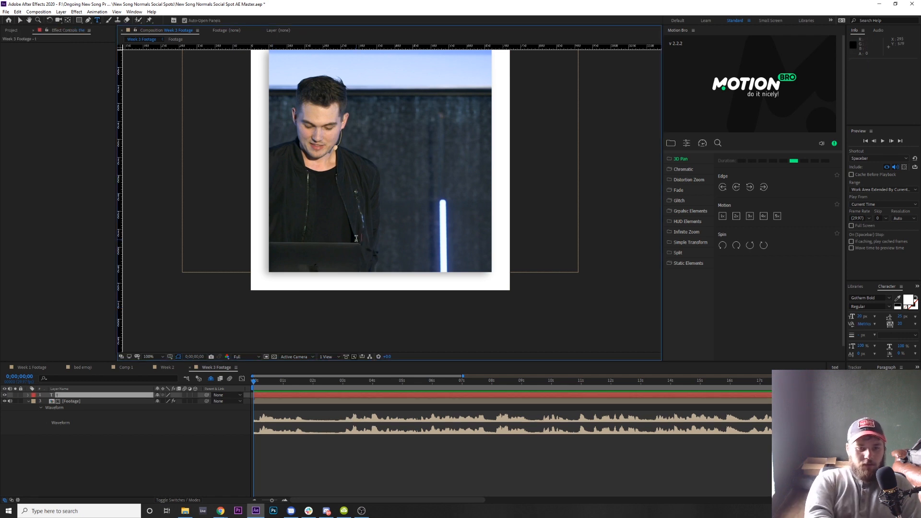
{"action": "type", "text": " is using this time"}
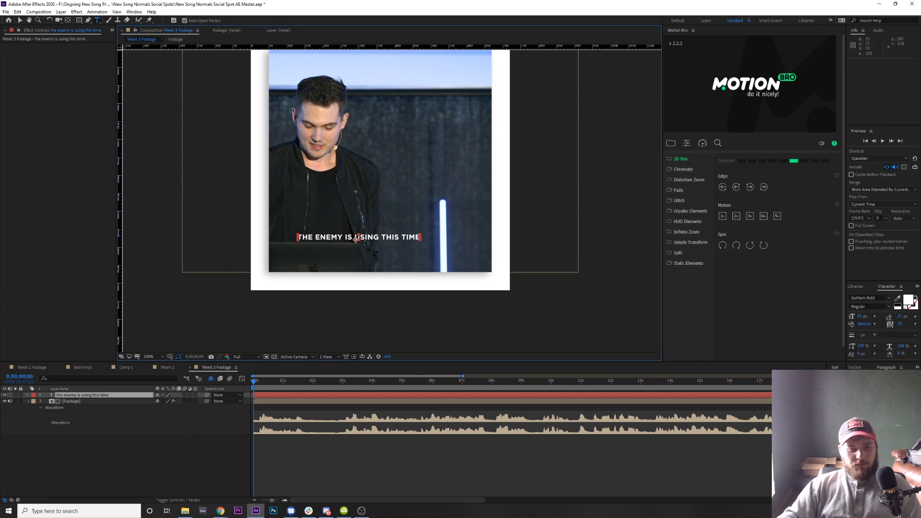
Center the "the enemy is using this time" caption horizontally over the lower footage and bring up the Align options
{"action": "left_click_drag", "start_coordinate": [357, 238], "coordinate": [377, 242]}
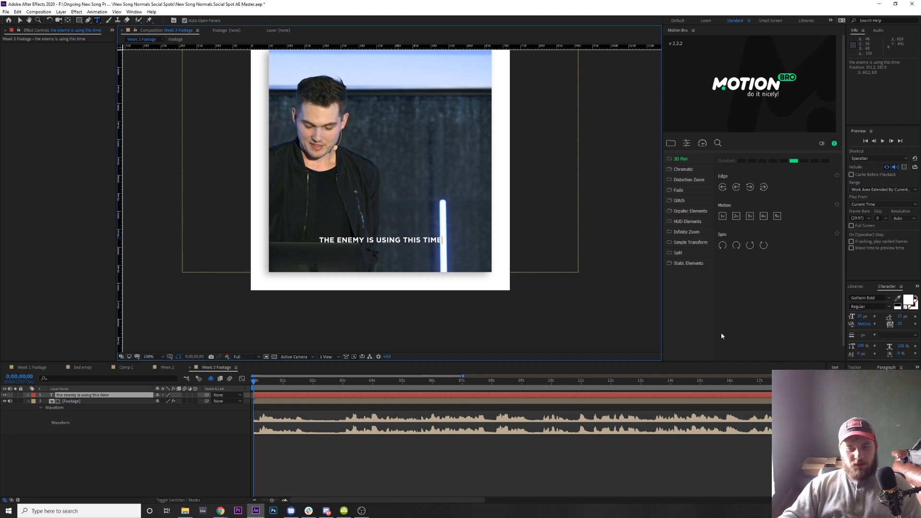
{"action": "left_click", "coordinate": [917, 368]}
{"action": "left_click", "coordinate": [893, 375]}
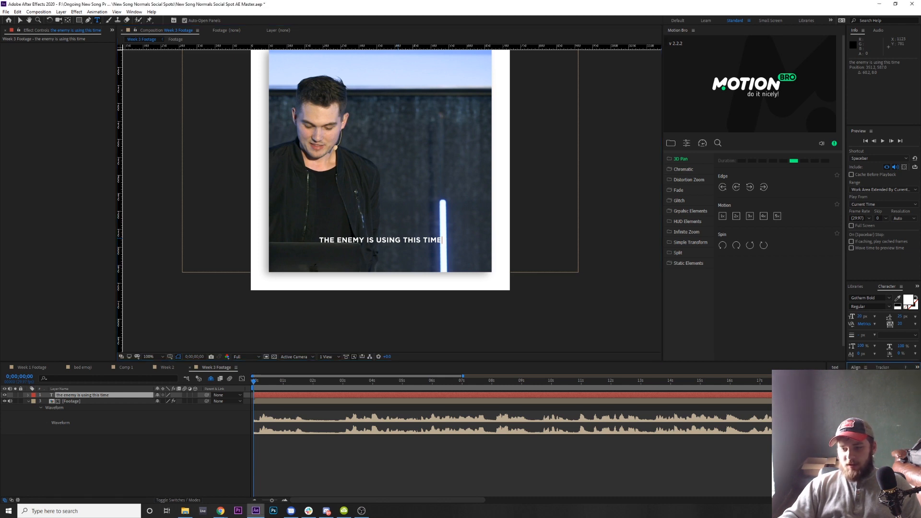
{"action": "left_click", "coordinate": [865, 385]}
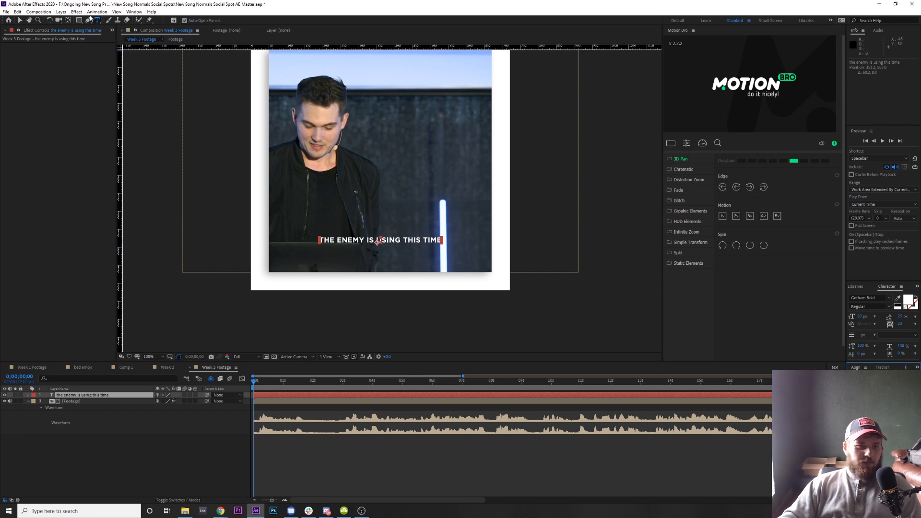
Add a horizontal and a vertical guide crossing at the center of the "the enemy is using this time" caption
{"action": "left_click", "coordinate": [117, 12]}
{"action": "left_click", "coordinate": [302, 2]}
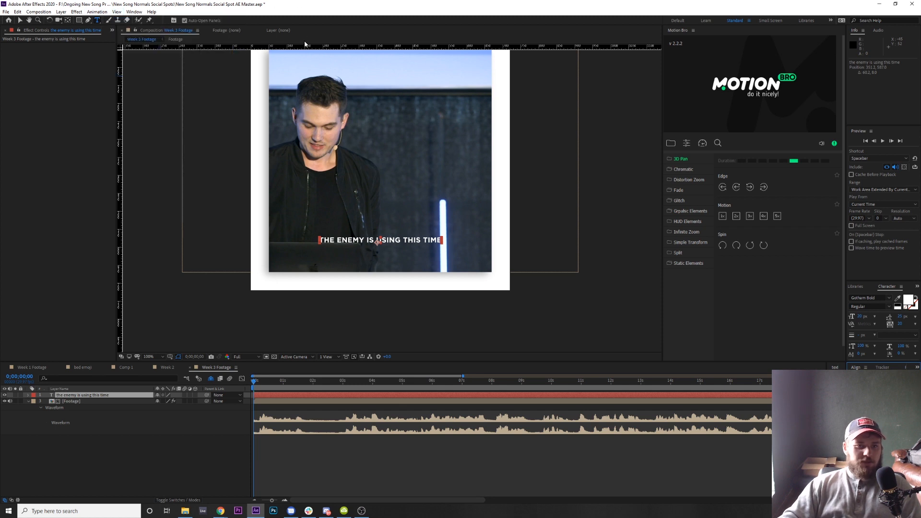
{"action": "scroll", "coordinate": [384, 257], "scroll_direction": "up", "scroll_amount": 4}
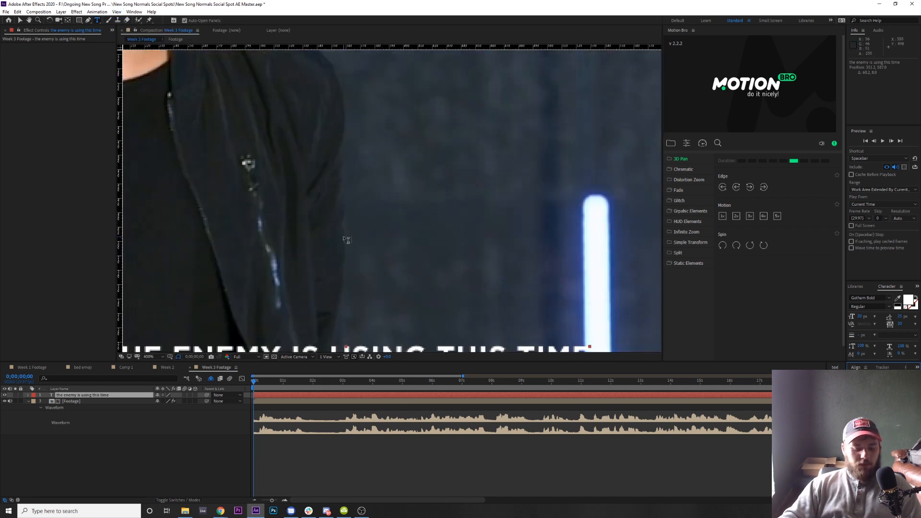
{"action": "left_click_drag", "start_coordinate": [372, 208], "coordinate": [409, 110]}
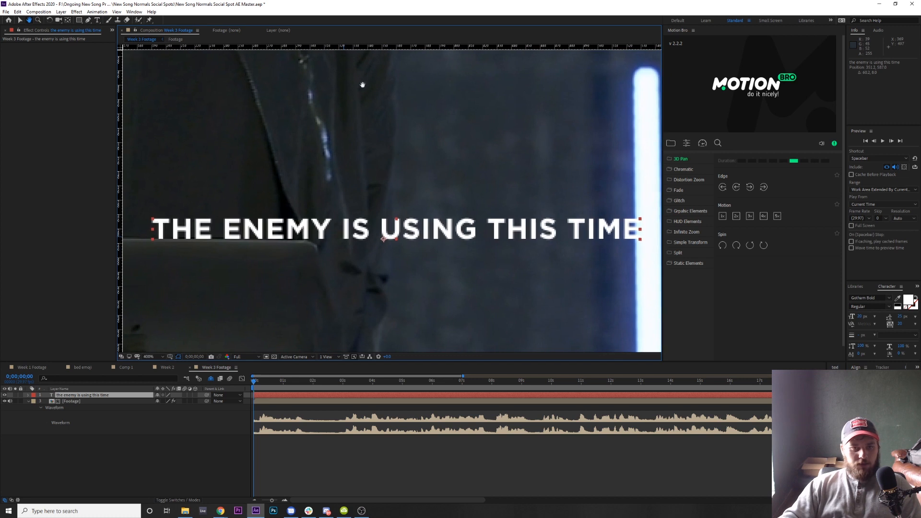
{"action": "left_click_drag", "start_coordinate": [150, 48], "coordinate": [146, 229]}
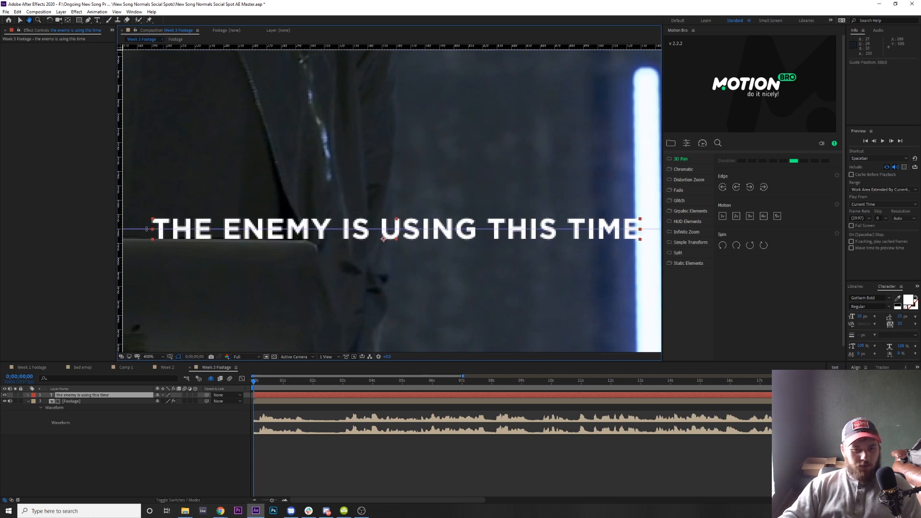
{"action": "left_click_drag", "start_coordinate": [120, 240], "coordinate": [397, 270]}
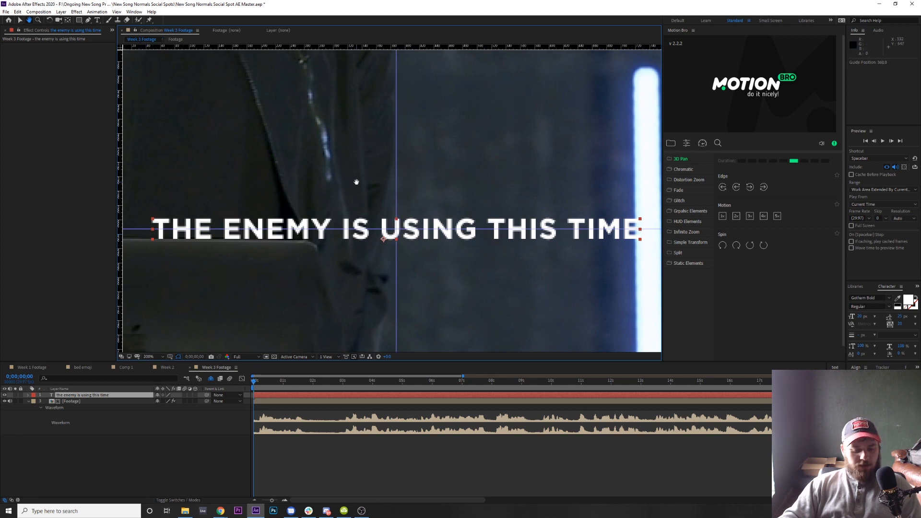
{"action": "scroll", "coordinate": [355, 181], "scroll_direction": "down", "scroll_amount": 6}
{"action": "scroll", "coordinate": [356, 181], "scroll_direction": "up", "scroll_amount": 4}
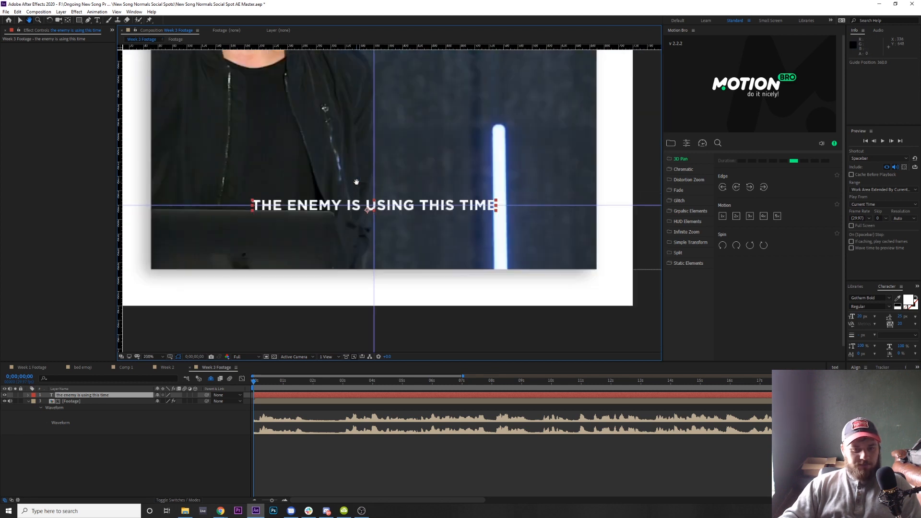
Trim the end of the "the enemy is using this time" layer to 0;00;03;02, just before the next phrase in the waveform
{"action": "key", "text": "v"}
{"action": "left_click", "coordinate": [160, 475]}
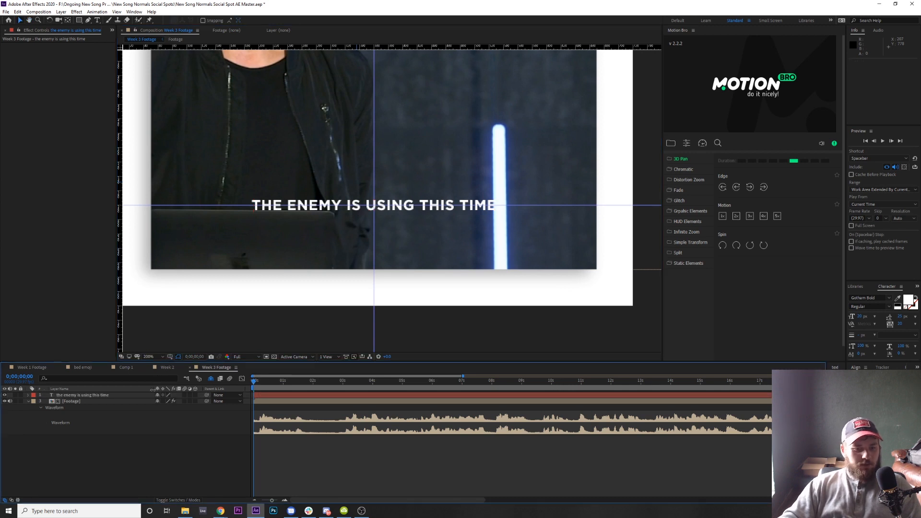
{"action": "left_click", "coordinate": [312, 394]}
{"action": "left_click_drag", "start_coordinate": [262, 385], "coordinate": [339, 393]}
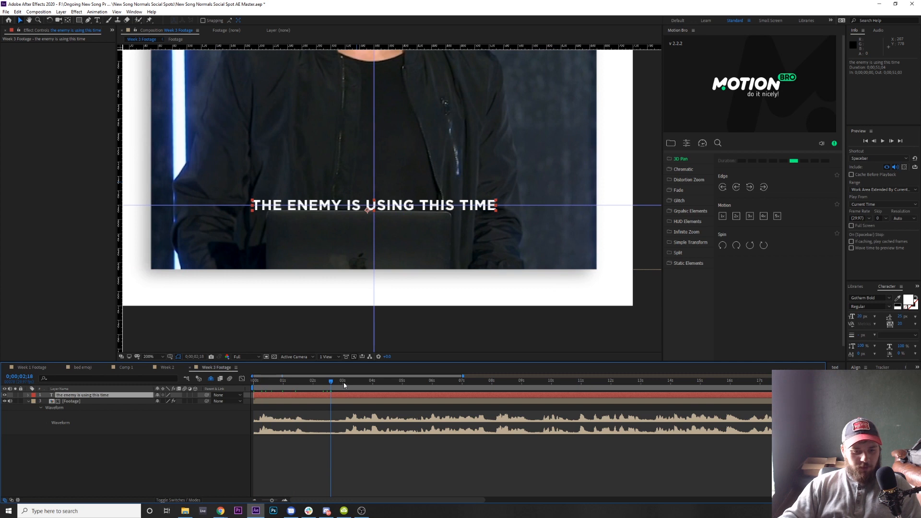
{"action": "left_click", "coordinate": [347, 385]}
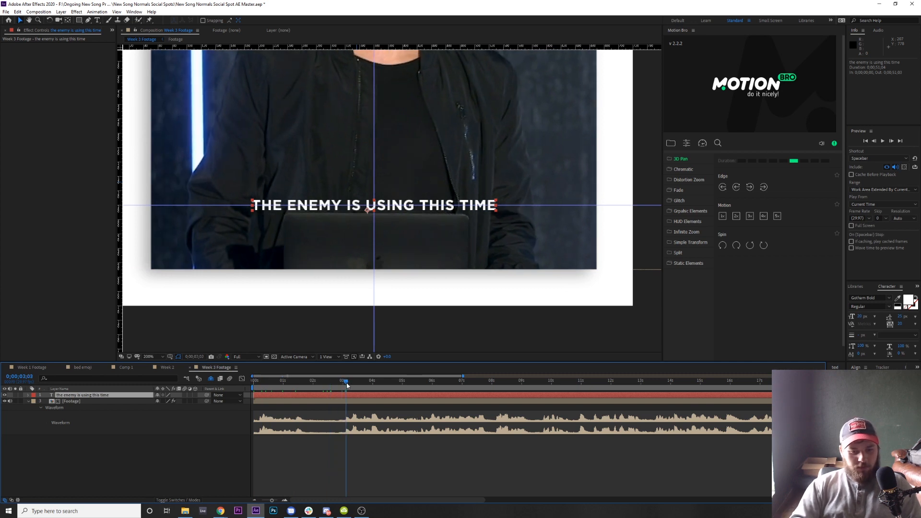
{"action": "key", "text": "Page_Up"}
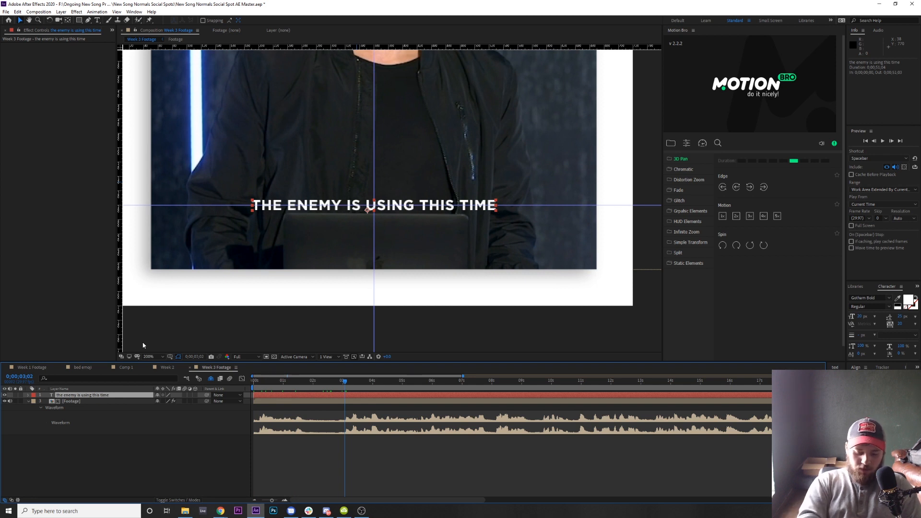
{"action": "key", "text": "alt+bracketright"}
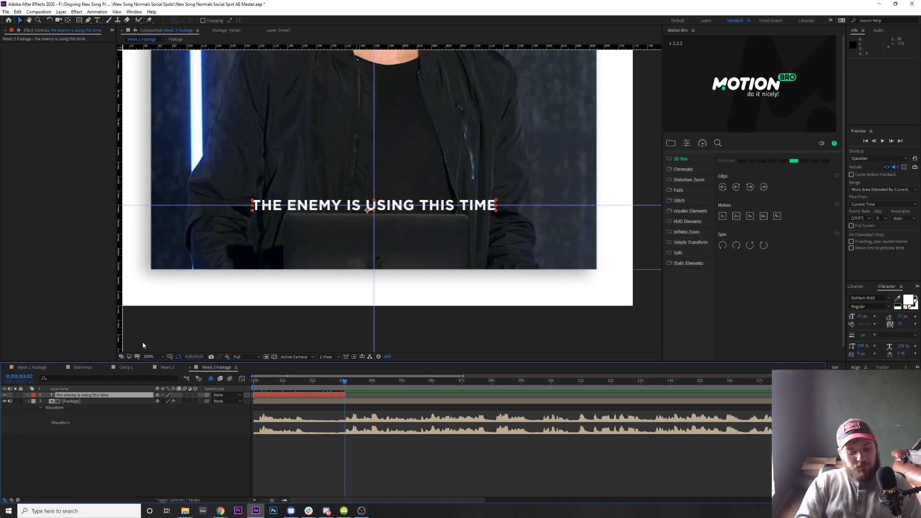
Move one frame forward to 0;00;03;03 and play the speaker's next phrase from there
{"action": "key", "text": "Page_Down"}
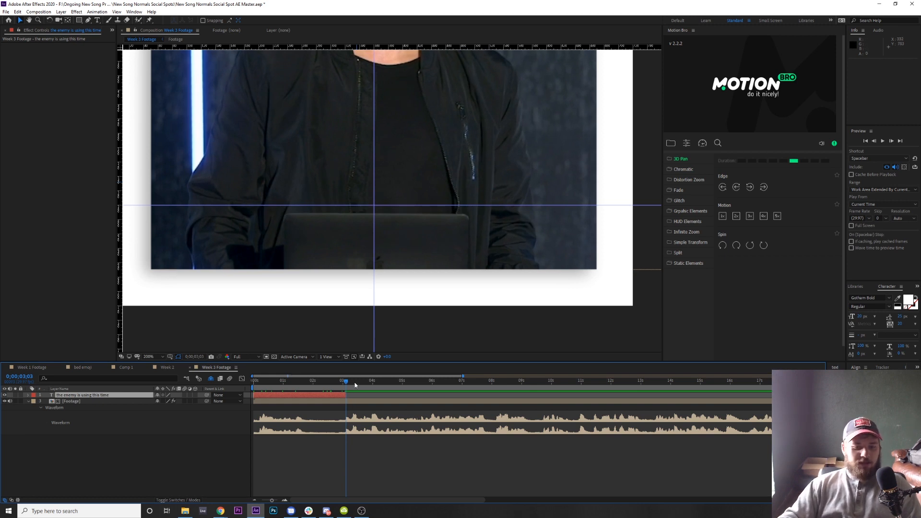
{"action": "key", "text": "space"}
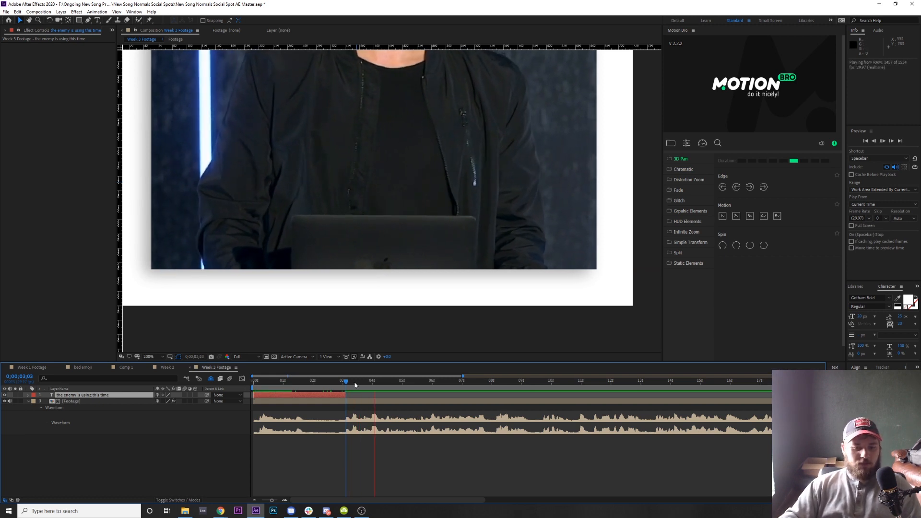
{"action": "key", "text": "space"}
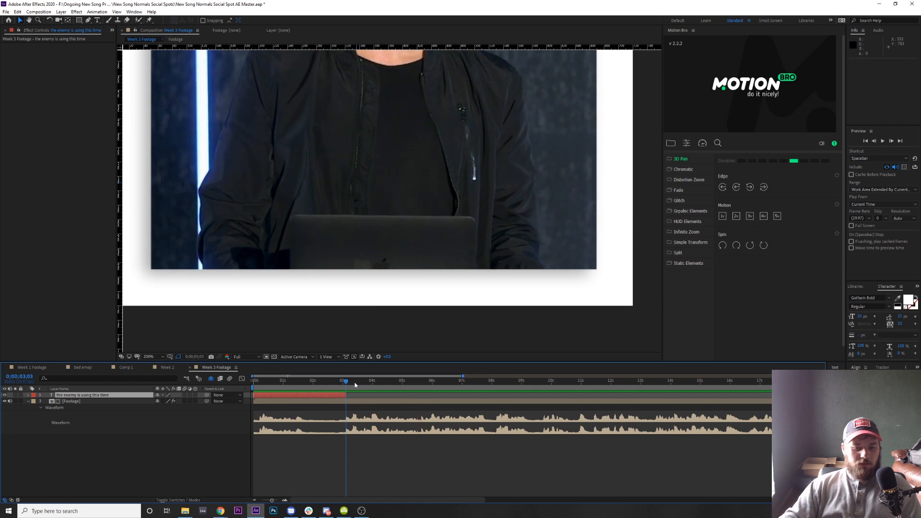
Add a caption text layer reading "he's not sitting back and taking it easy on us" above the horizontal guide
{"action": "key", "text": "ctrl+t"}
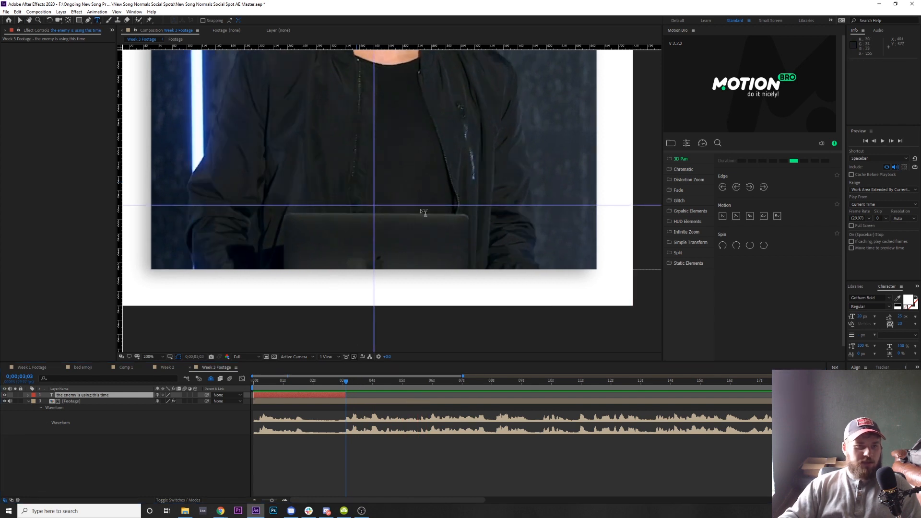
{"action": "left_click", "coordinate": [341, 181]}
{"action": "type", "text": "he's"}
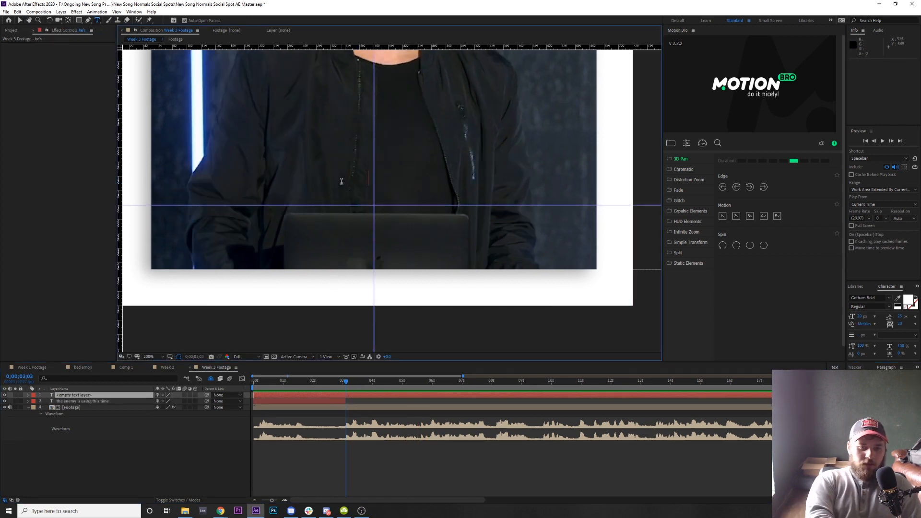
{"action": "type", "text": " not sitting"}
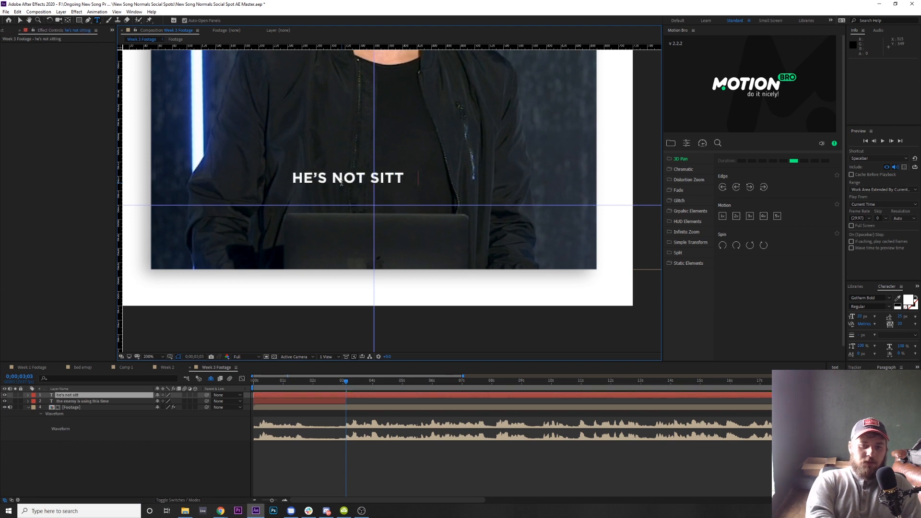
{"action": "type", "text": " back and taki"}
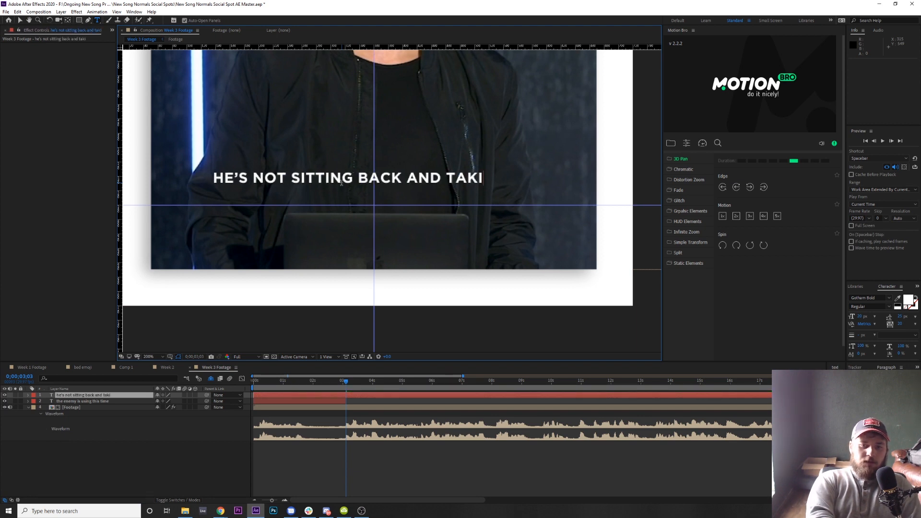
{"action": "type", "text": "ng ti"}
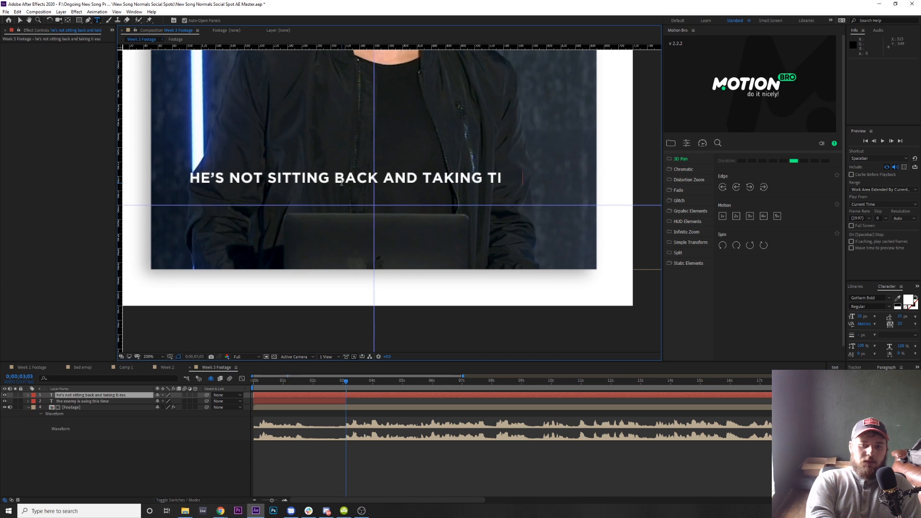
{"action": "type", "text": " eas"}
{"action": "key", "text": "BackSpace"}
{"action": "key", "text": "BackSpace"}
{"action": "key", "text": "BackSpace"}
{"action": "key", "text": "BackSpace"}
{"action": "key", "text": "BackSpace"}
{"action": "key", "text": "BackSpace"}
{"action": "key", "text": "BackSpace"}
{"action": "type", "text": "i"}
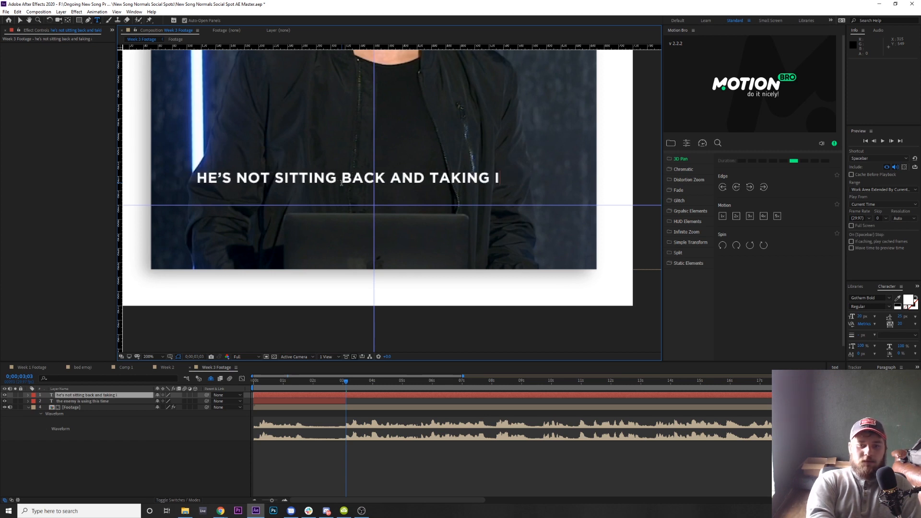
{"action": "type", "text": "t easy on us"}
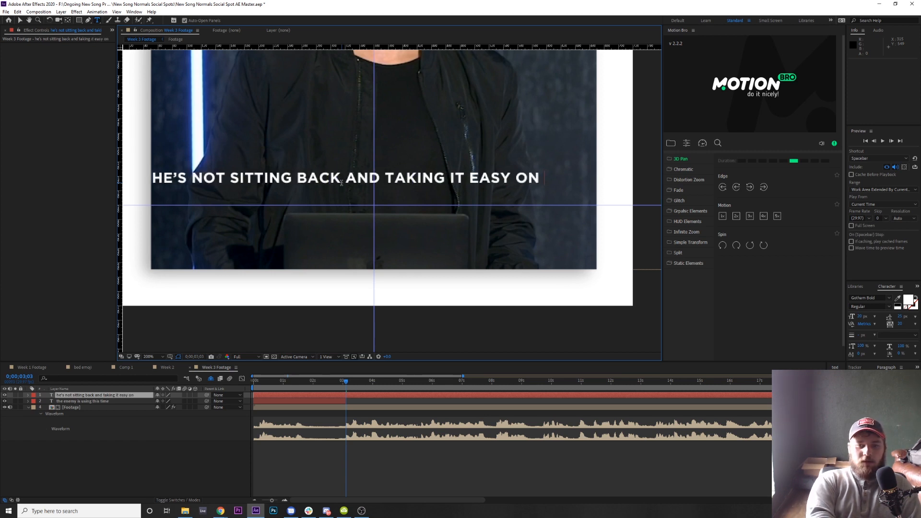
Center the new caption on the guide crossing and trim its layer to start at 0;00;03;03
{"action": "left_click_drag", "start_coordinate": [404, 183], "coordinate": [426, 210]}
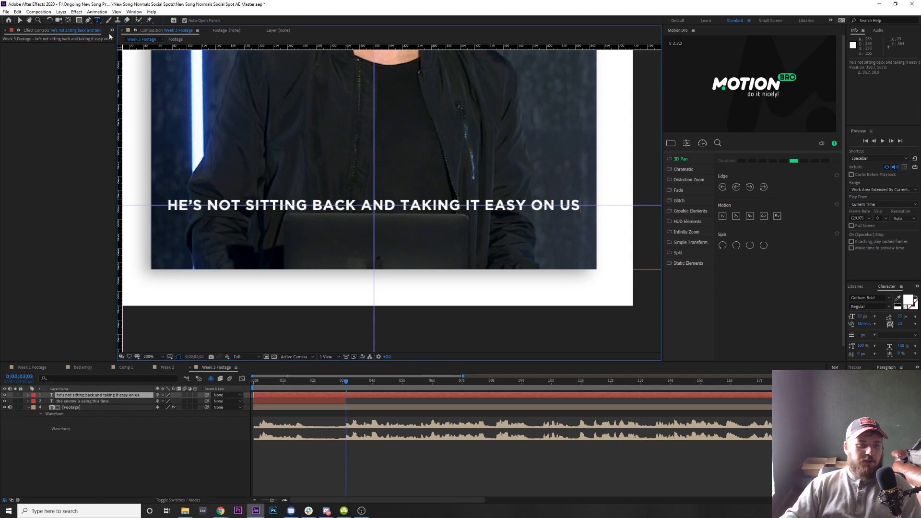
{"action": "left_click", "coordinate": [98, 21]}
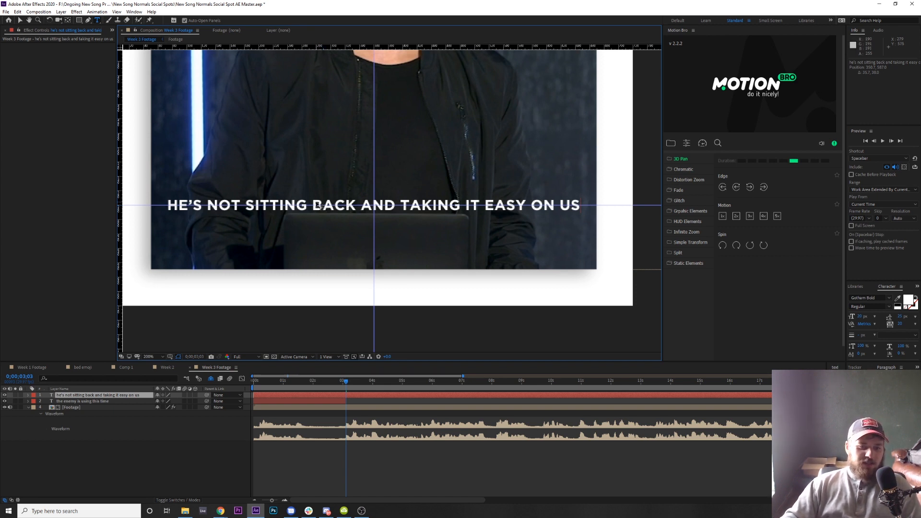
{"action": "mouse_move", "coordinate": [323, 206]}
{"action": "left_mouse_down"}
{"action": "mouse_move", "coordinate": [351, 161]}
{"action": "mouse_move", "coordinate": [292, 189]}
{"action": "mouse_move", "coordinate": [320, 203]}
{"action": "left_mouse_up"}
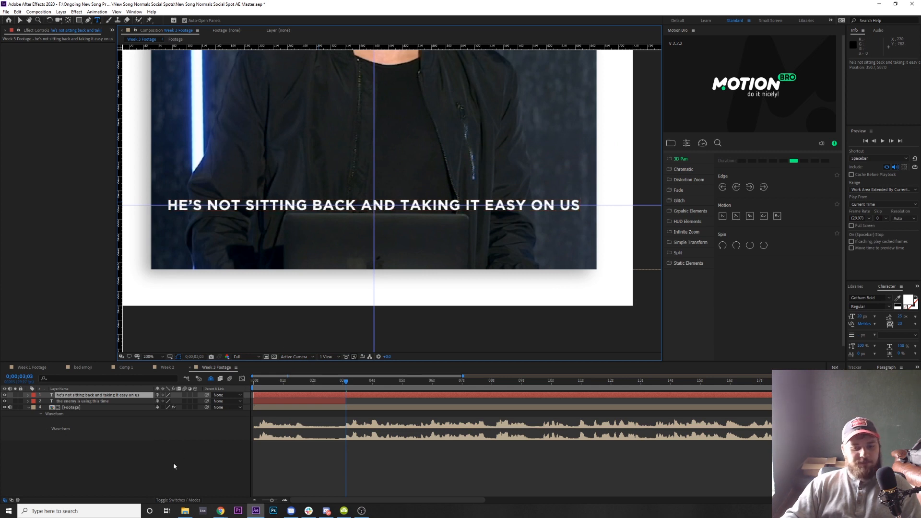
{"action": "left_click", "coordinate": [138, 437]}
{"action": "left_click", "coordinate": [114, 396]}
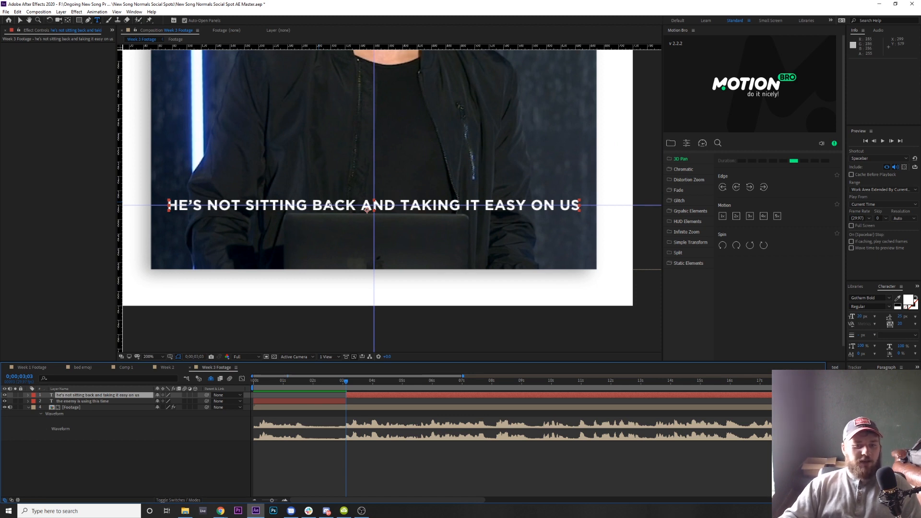
Try a comma after "and" in the second caption, moving the text off the guides for editing and back onto them
{"action": "left_click_drag", "start_coordinate": [329, 206], "coordinate": [388, 167]}
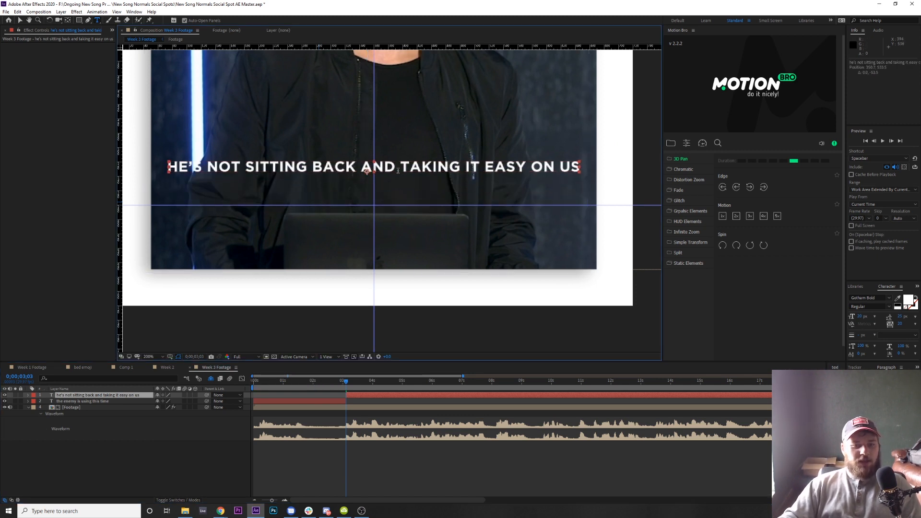
{"action": "type", "text": ","}
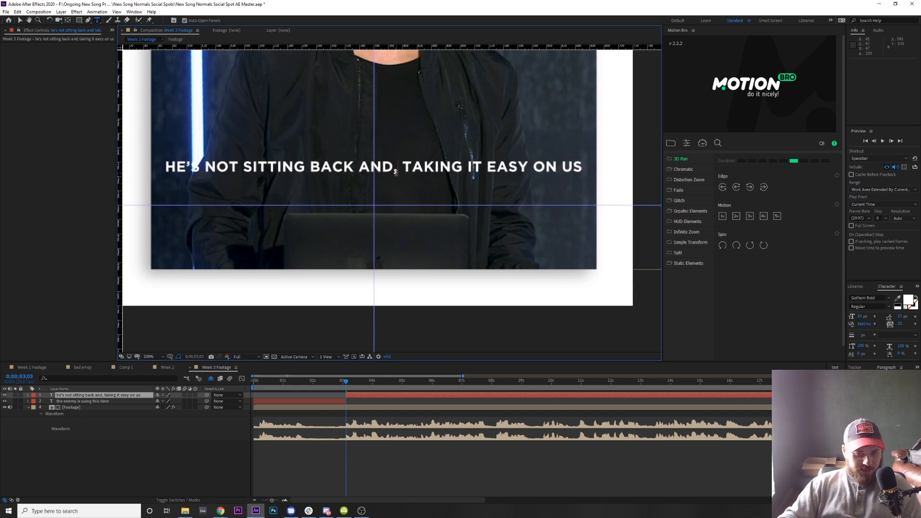
{"action": "type", "text": "v"}
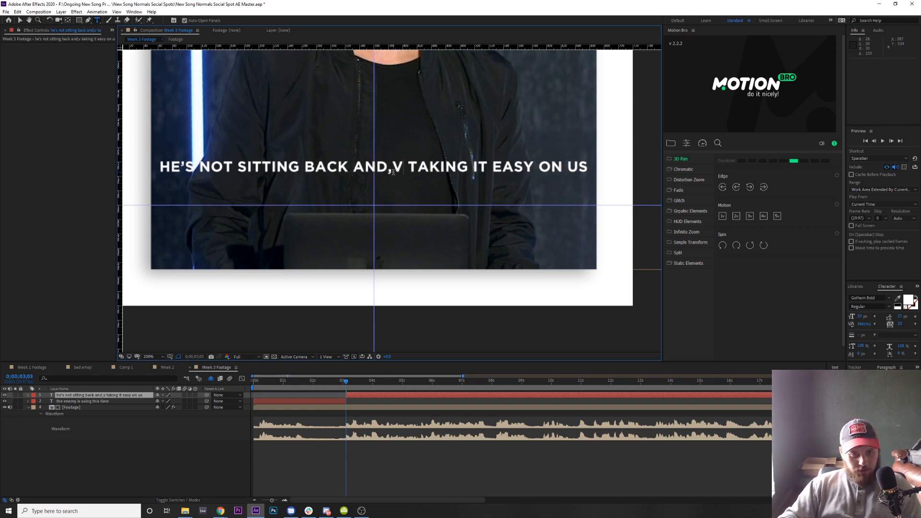
{"action": "key", "text": "BackSpace"}
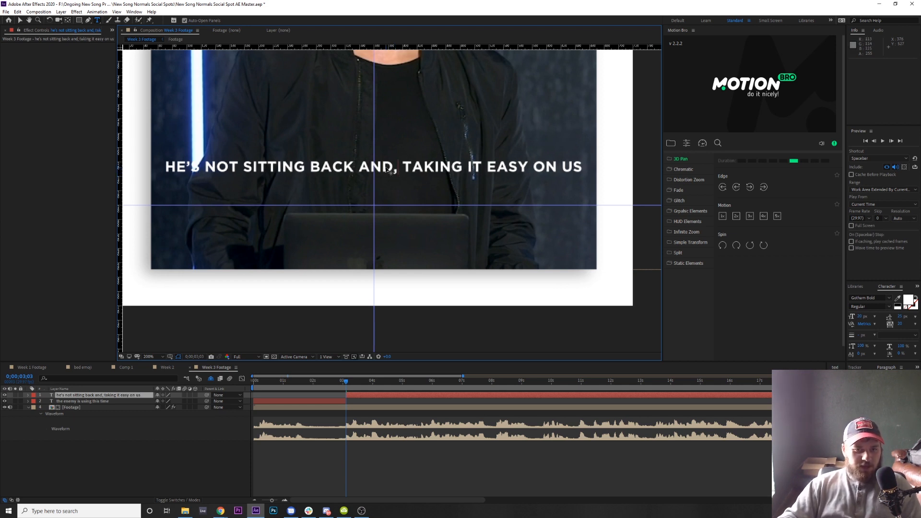
{"action": "key", "text": "Escape"}
{"action": "left_click_drag", "start_coordinate": [388, 177], "coordinate": [335, 204]}
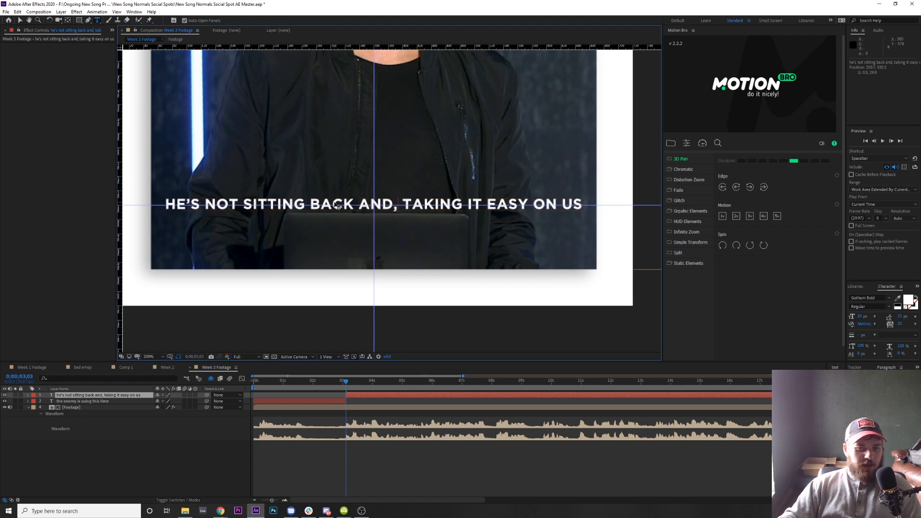
Move the playhead to 0;00;03;14 and remove the comma after "and" from the second caption
{"action": "left_click", "coordinate": [225, 453]}
{"action": "mouse_move", "coordinate": [342, 384]}
{"action": "left_mouse_down"}
{"action": "mouse_move", "coordinate": [350, 381]}
{"action": "mouse_move", "coordinate": [336, 381]}
{"action": "mouse_move", "coordinate": [356, 380]}
{"action": "left_mouse_up"}
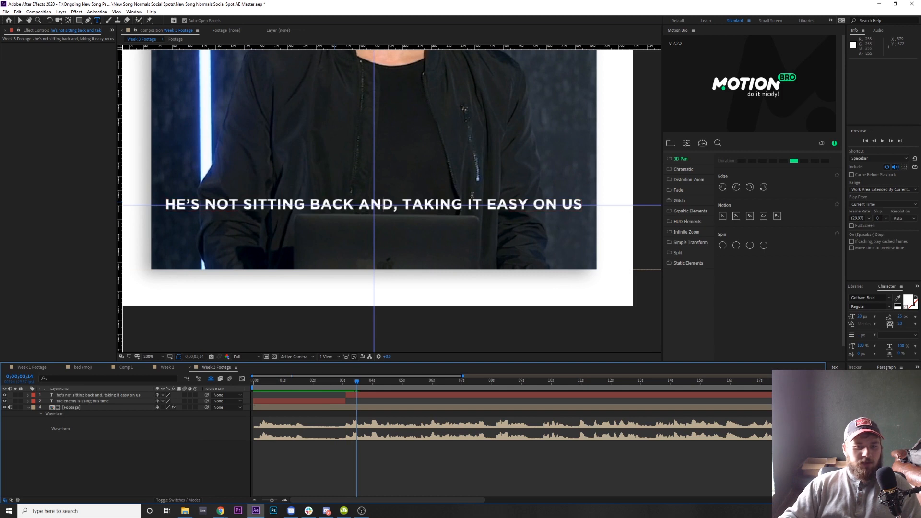
{"action": "left_click", "coordinate": [389, 201]}
{"action": "key", "text": "BackSpace"}
{"action": "key", "text": "Escape"}
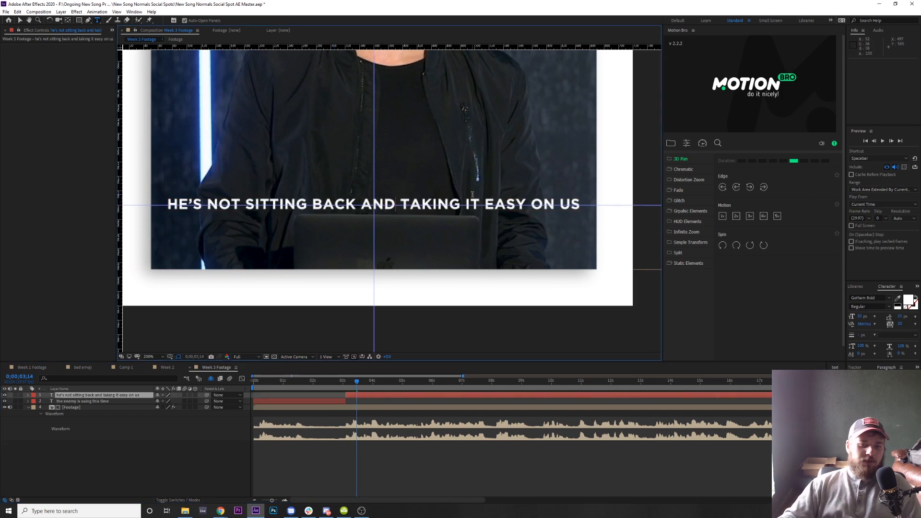
Move the second caption back onto the guide crossing, step through undo and redo to check its position, and deselect the layer
{"action": "left_click_drag", "start_coordinate": [367, 209], "coordinate": [362, 204]}
{"action": "key", "text": "ctrl+z"}
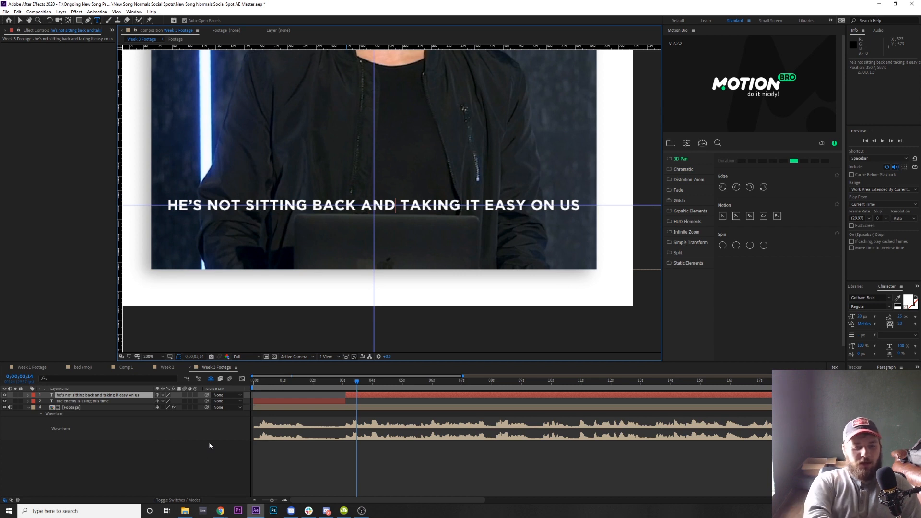
{"action": "key", "text": "ctrl+z"}
{"action": "key", "text": "ctrl+shift+z"}
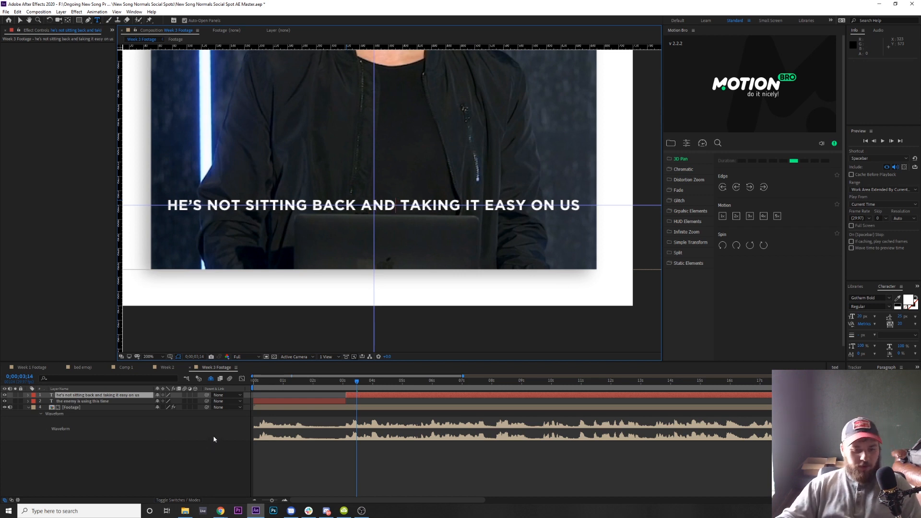
{"action": "left_click", "coordinate": [177, 454]}
Play the captions from 0;00;02;29 to find where the second phrase ends, and trim the second caption layer to end at 0;00;05;22
{"action": "left_click", "coordinate": [342, 385]}
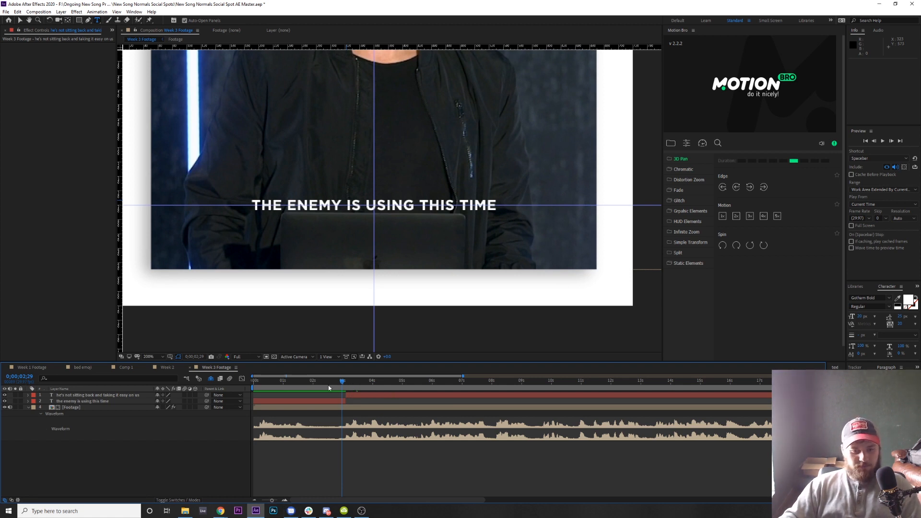
{"action": "key", "text": "space"}
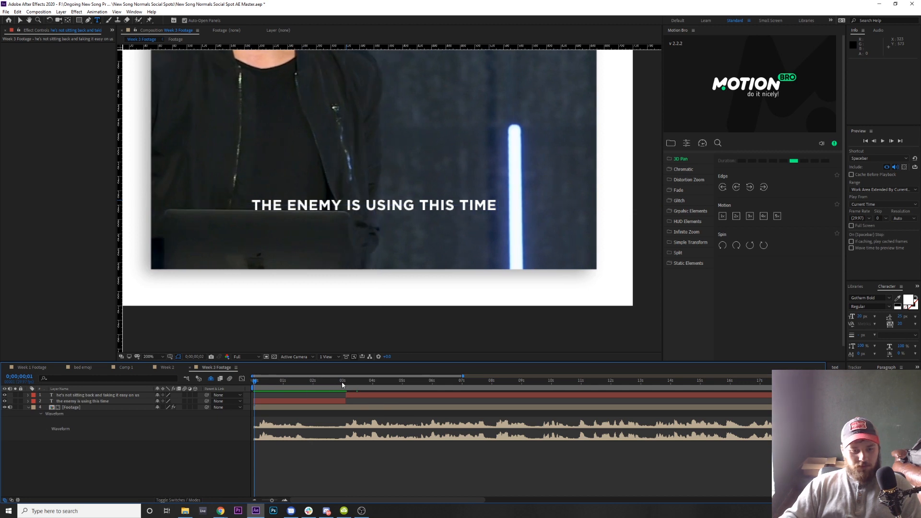
{"action": "key", "text": "space"}
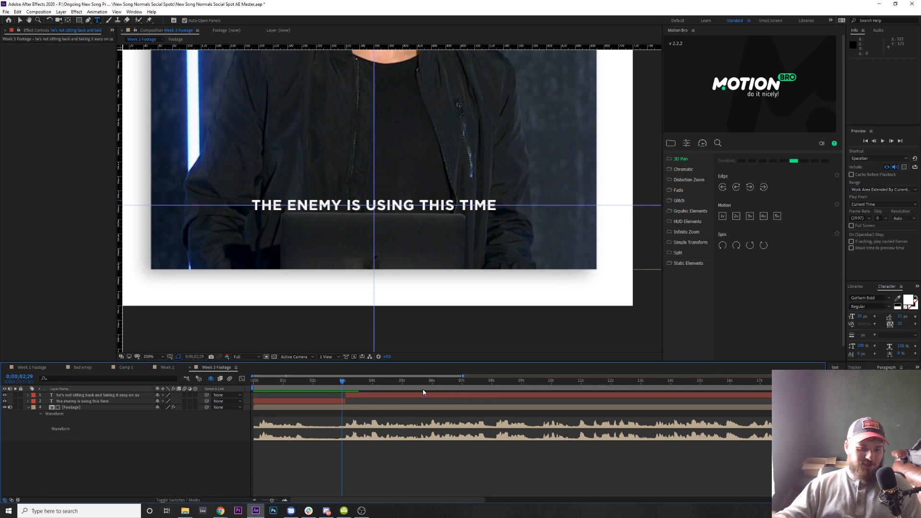
{"action": "key", "text": "space"}
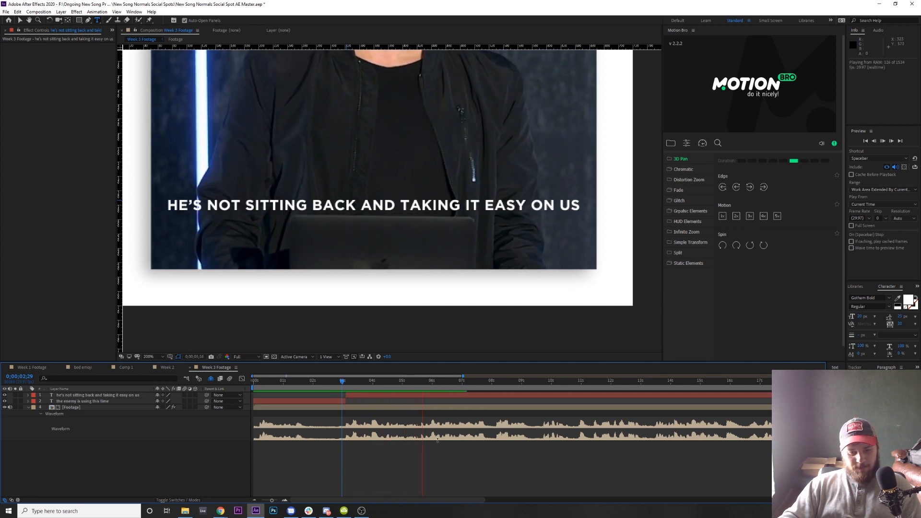
{"action": "left_click", "coordinate": [424, 382]}
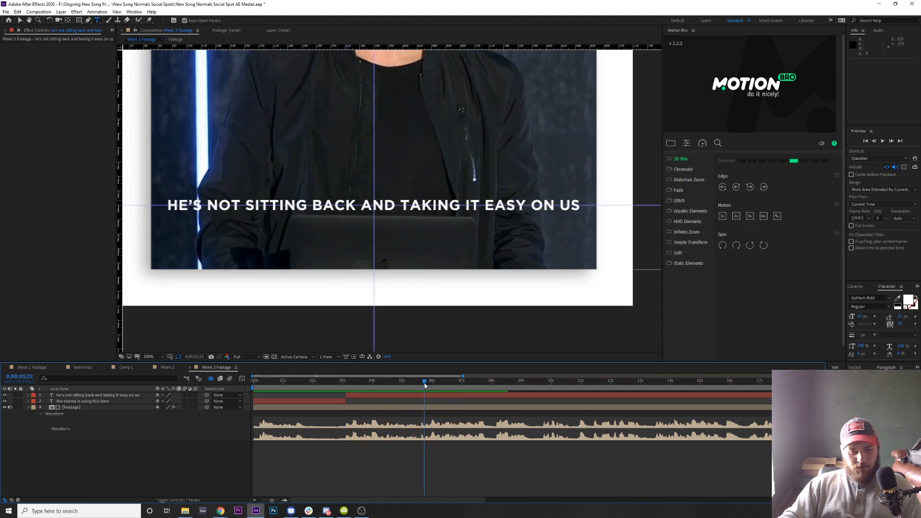
{"action": "left_click_drag", "start_coordinate": [424, 383], "coordinate": [420, 385]}
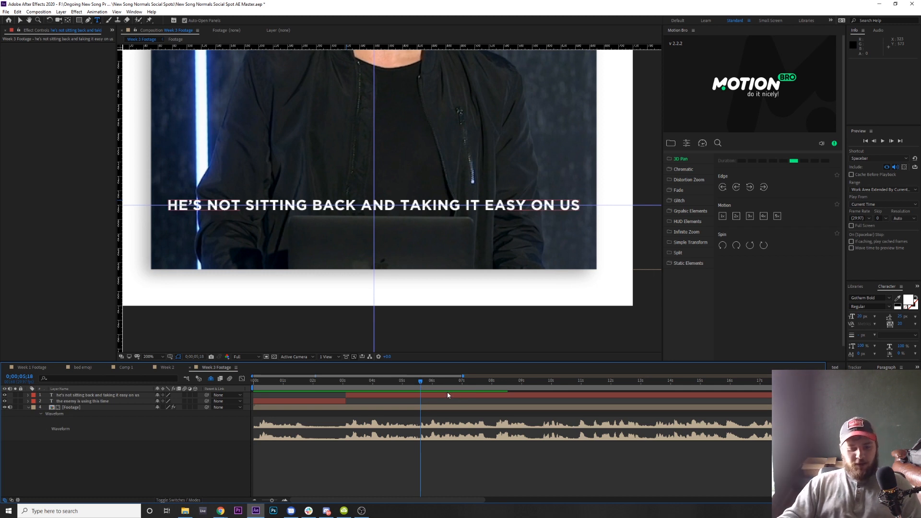
{"action": "left_click", "coordinate": [416, 383]}
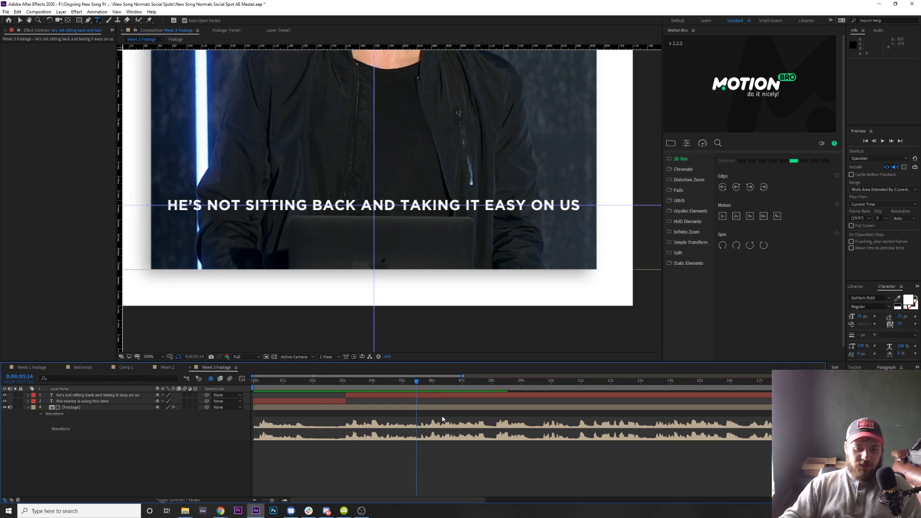
{"action": "key", "text": "space"}
{"action": "key", "text": "space"}
{"action": "left_click", "coordinate": [424, 382]}
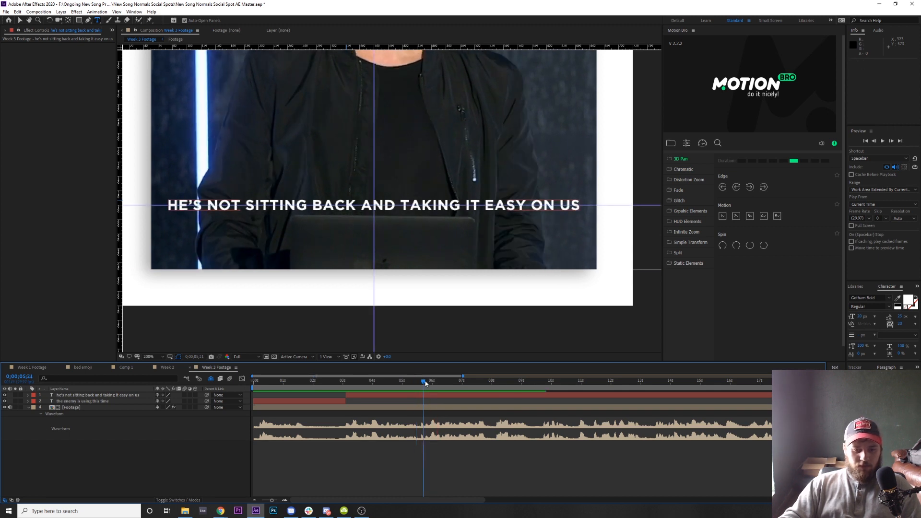
{"action": "key", "text": "space"}
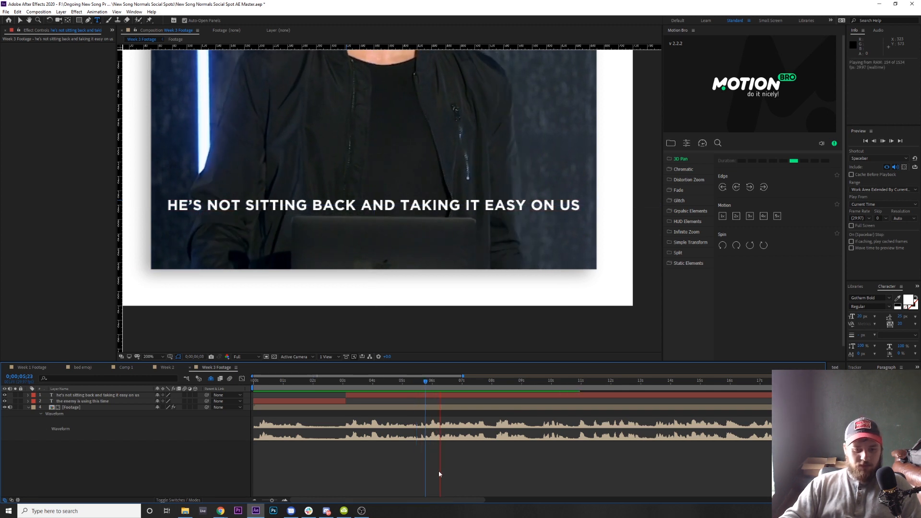
{"action": "key", "text": "space"}
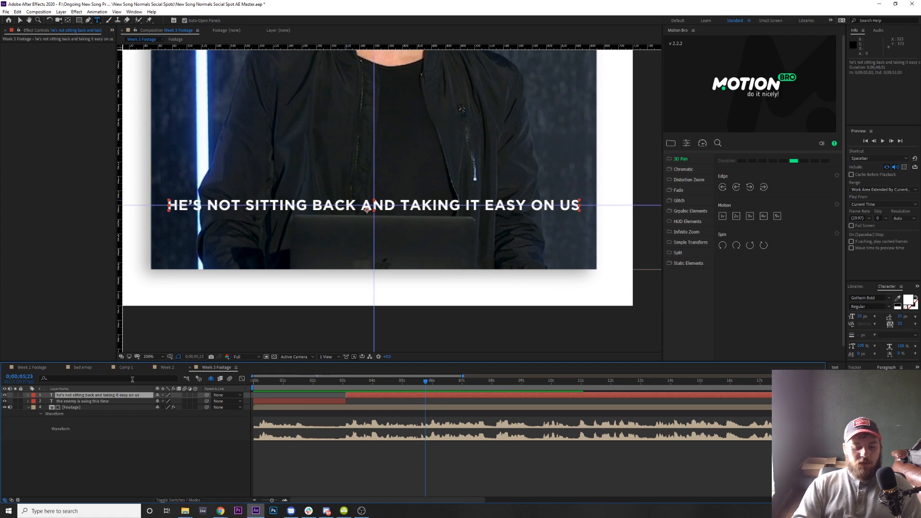
{"action": "key", "text": "Page_Up"}
{"action": "key", "text": "alt+bracketright"}
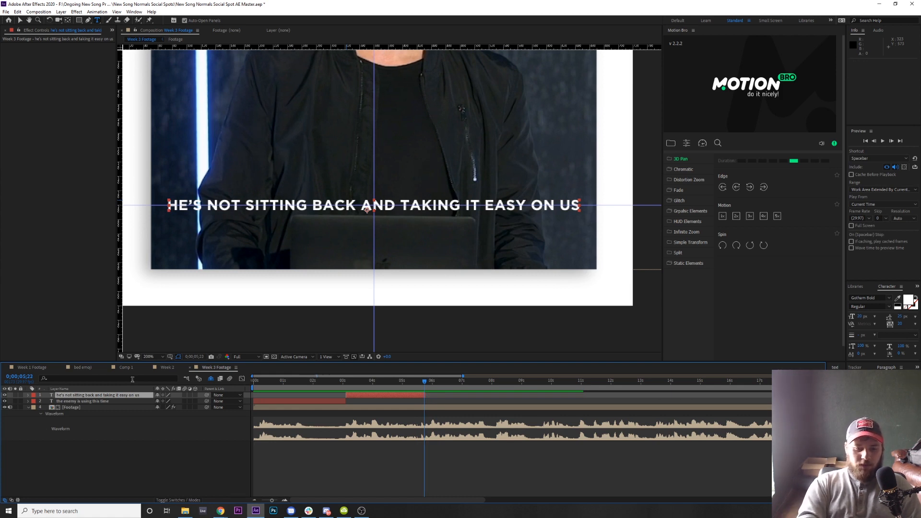
Listen to the speech from 0;00;05;23 and add a caption text layer reading "he's not sitting back and looking" above the horizontal guide
{"action": "key", "text": "space"}
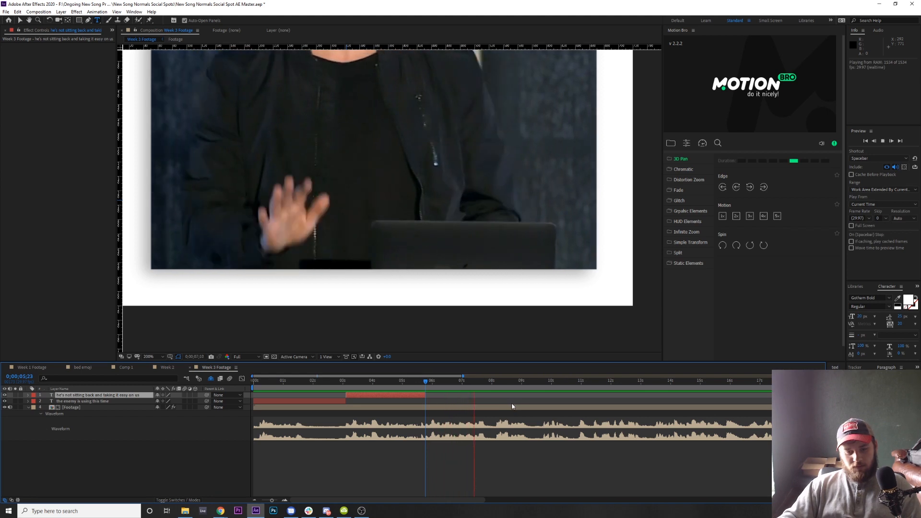
{"action": "key", "text": "space"}
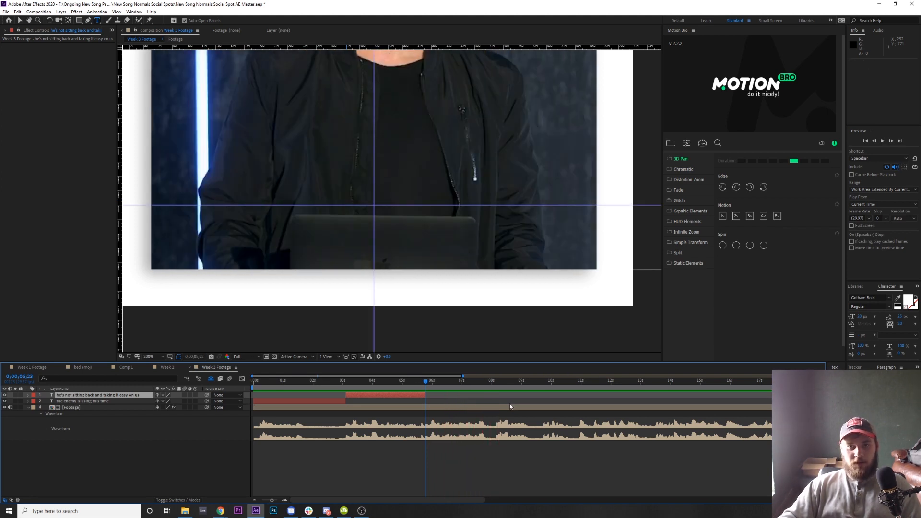
{"action": "key", "text": "space"}
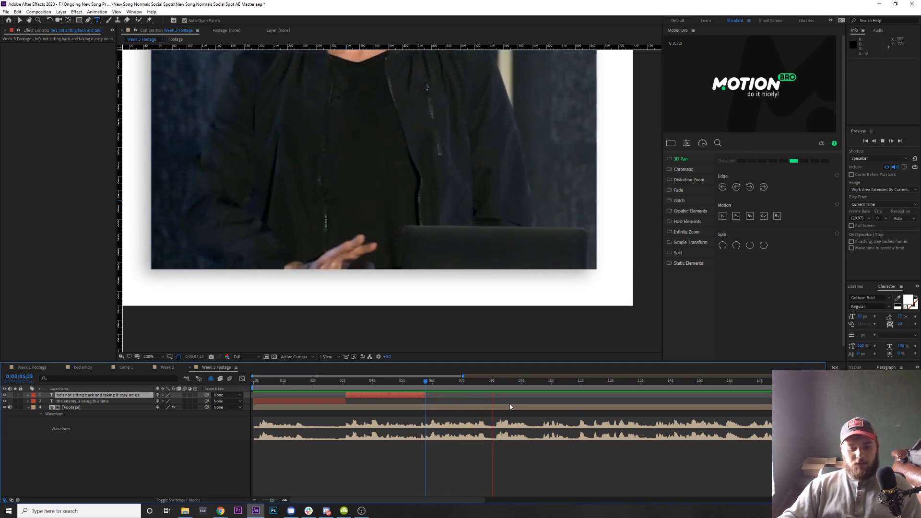
{"action": "key", "text": "space"}
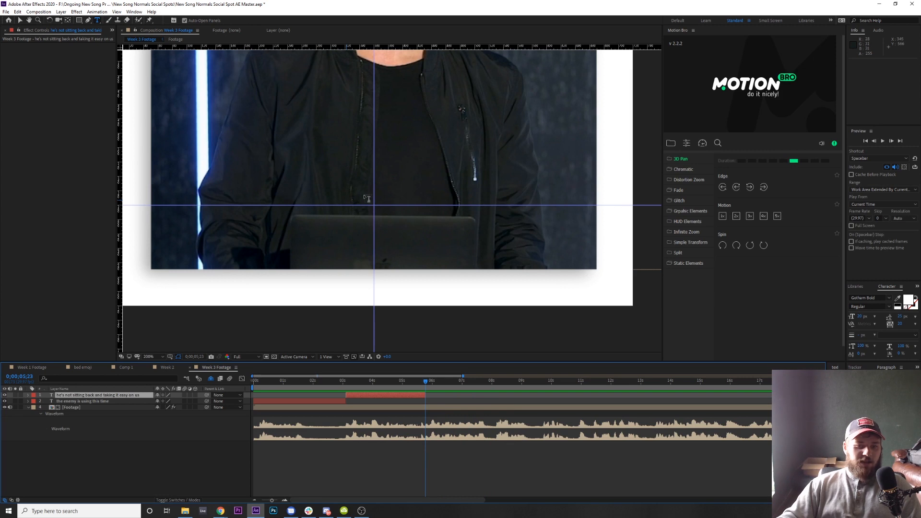
{"action": "left_click", "coordinate": [323, 162]}
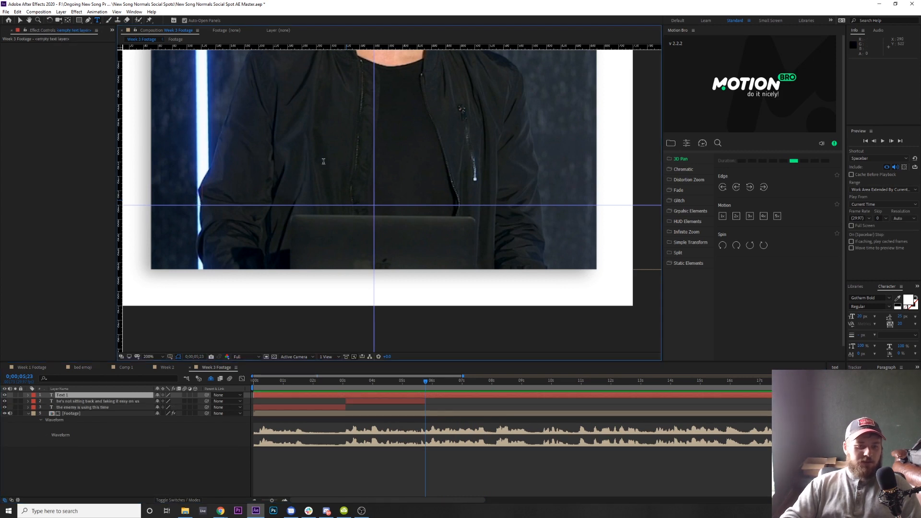
{"action": "type", "text": "h"}
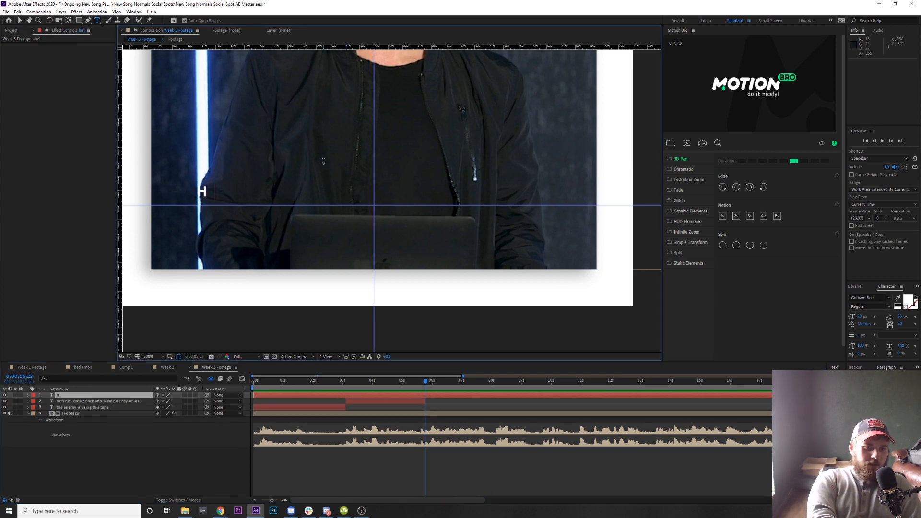
{"action": "type", "text": "e's not si"}
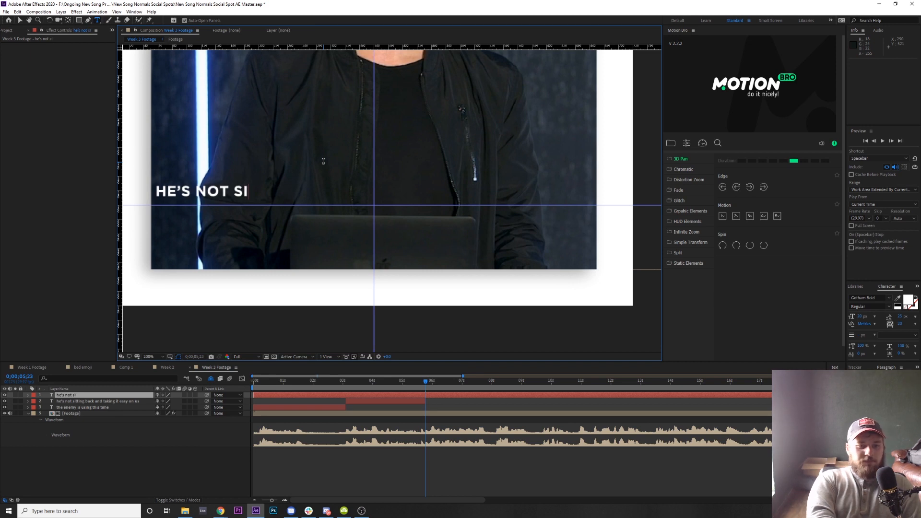
{"action": "key", "text": "Escape"}
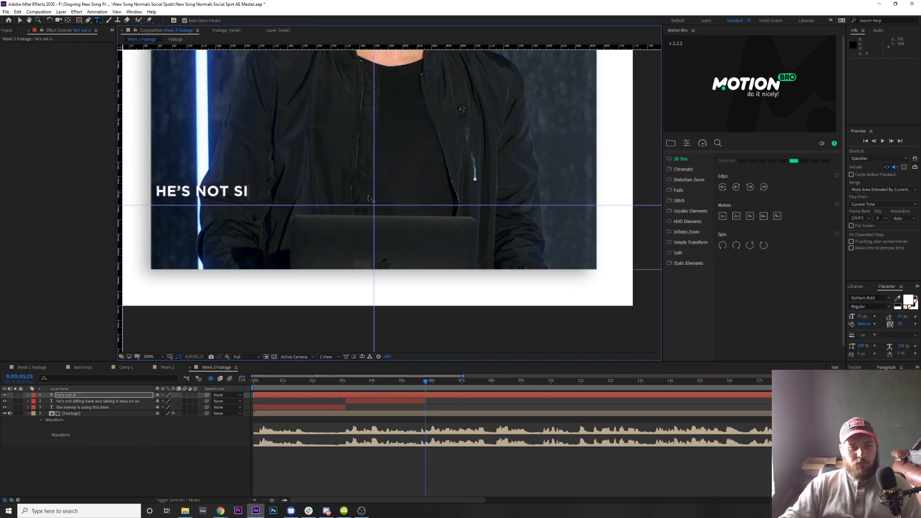
{"action": "left_click_drag", "start_coordinate": [230, 193], "coordinate": [372, 182]}
{"action": "type", "text": "tting ba"}
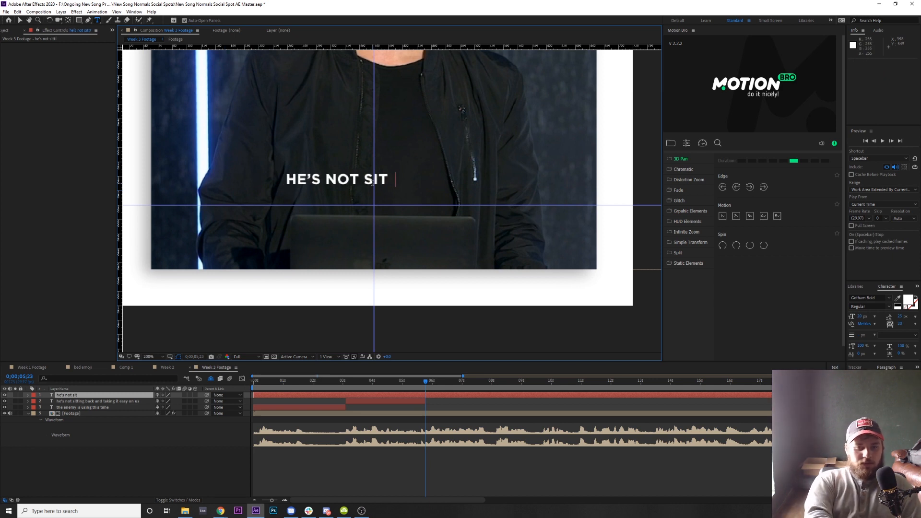
{"action": "type", "text": "ck and loo"}
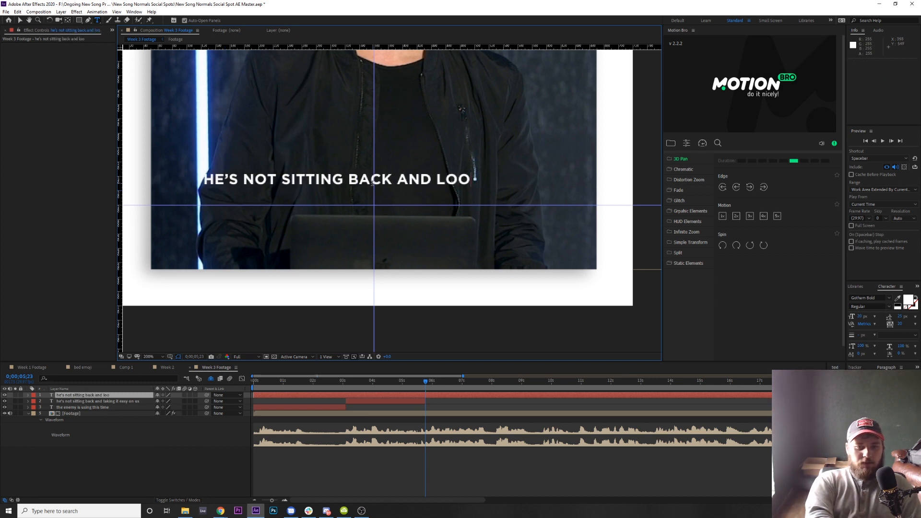
{"action": "type", "text": "king"}
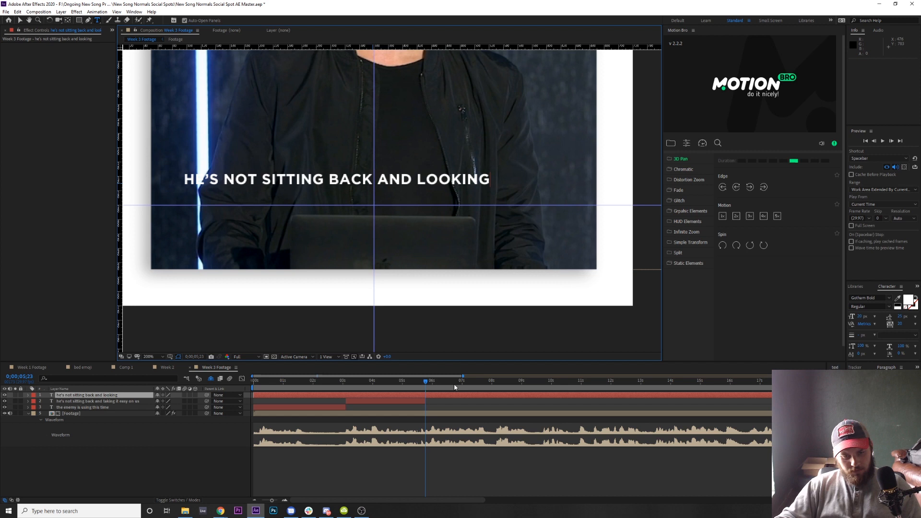
Replay the speech from 0;00;05;19 and reword the third caption as "he's not looking at everything going on"
{"action": "left_click", "coordinate": [422, 383]}
{"action": "key", "text": "space"}
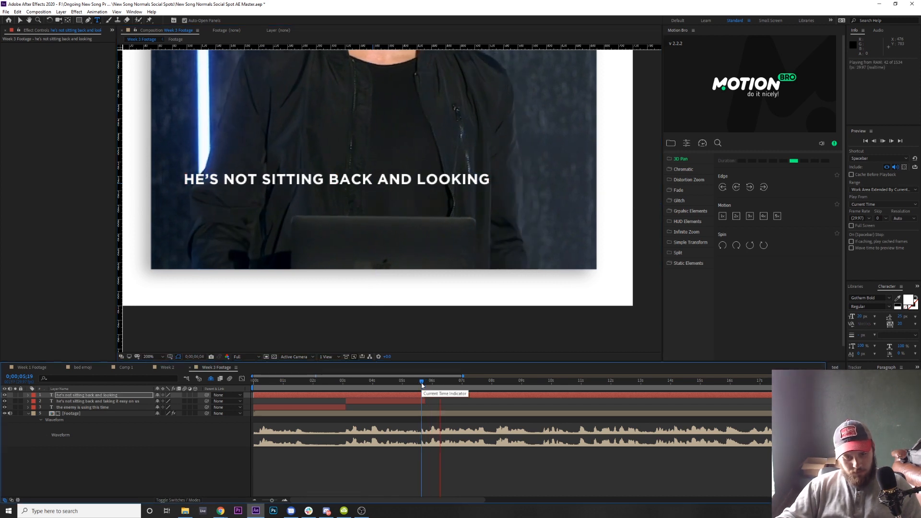
{"action": "key", "text": "space"}
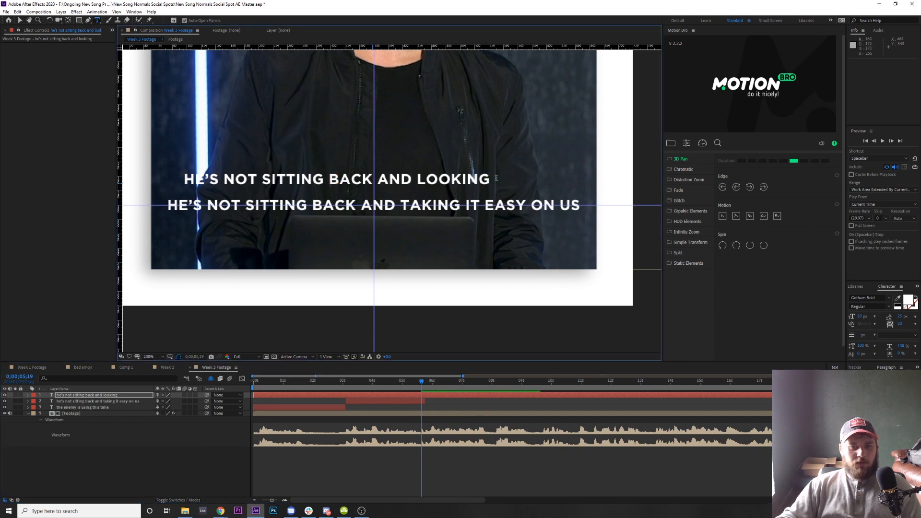
{"action": "left_click_drag", "start_coordinate": [331, 184], "coordinate": [494, 177]}
{"action": "key", "text": "BackSpace"}
{"action": "key", "text": "BackSpace"}
{"action": "key", "text": "BackSpace"}
{"action": "key", "text": "BackSpace"}
{"action": "key", "text": "BackSpace"}
{"action": "key", "text": "BackSpace"}
{"action": "key", "text": "BackSpace"}
{"action": "key", "text": "BackSpace"}
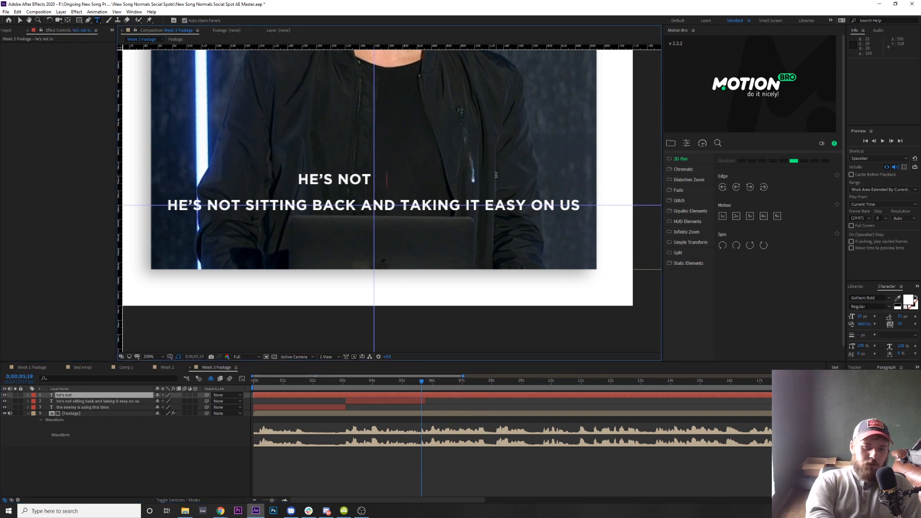
{"action": "type", "text": "looking at everyt"}
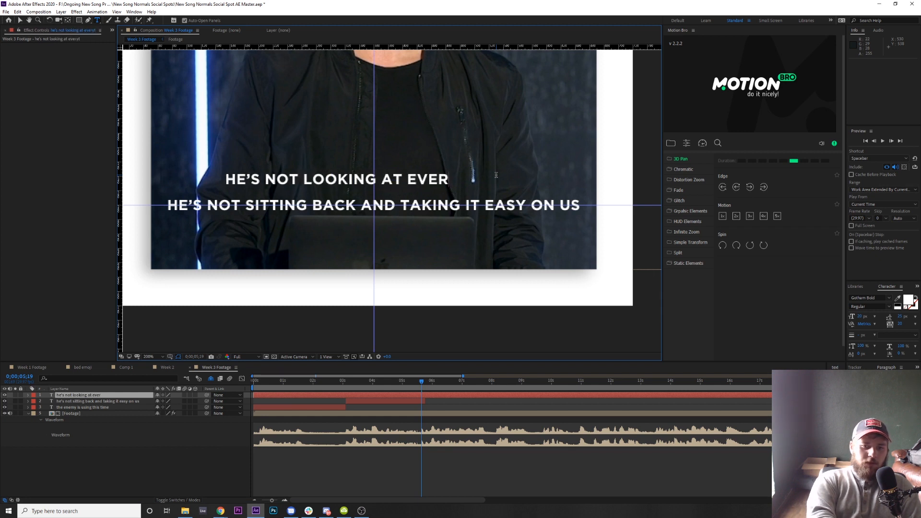
{"action": "type", "text": "hing ogin"}
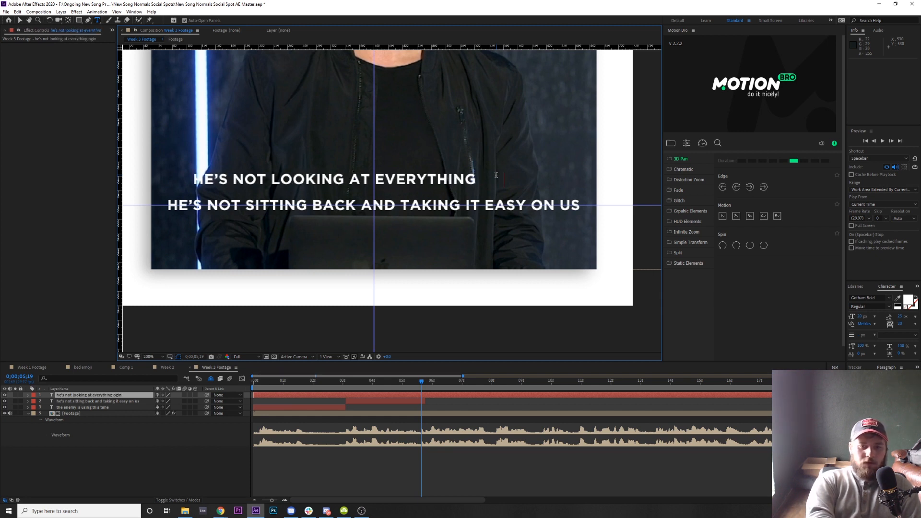
{"action": "type", "text": " on"}
{"action": "key", "text": "BackSpace"}
{"action": "key", "text": "BackSpace"}
{"action": "key", "text": "BackSpace"}
{"action": "key", "text": "BackSpace"}
{"action": "key", "text": "BackSpace"}
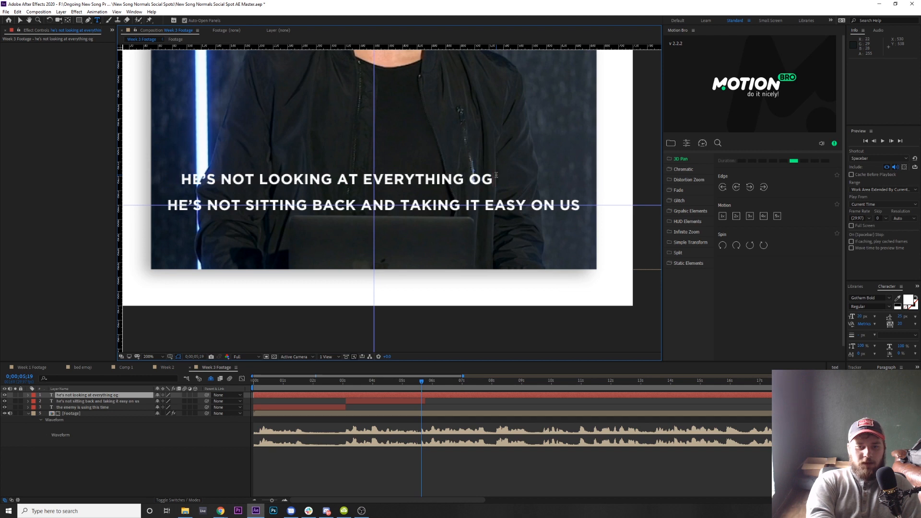
{"action": "key", "text": "BackSpace"}
{"action": "key", "text": "BackSpace"}
{"action": "type", "text": "going"}
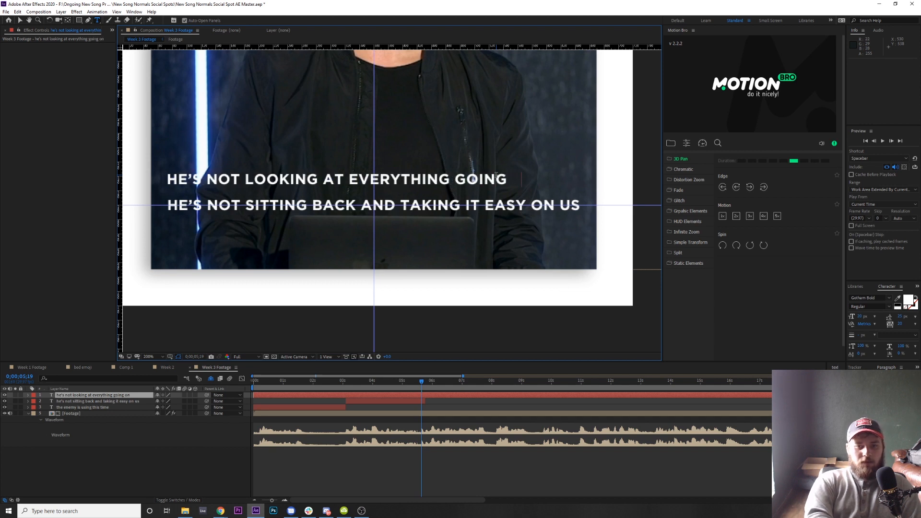
{"action": "type", "text": " on"}
Center the third caption on the guide crossing and trim its layer to start at 0;00;05;23
{"action": "left_click_drag", "start_coordinate": [480, 184], "coordinate": [518, 207]}
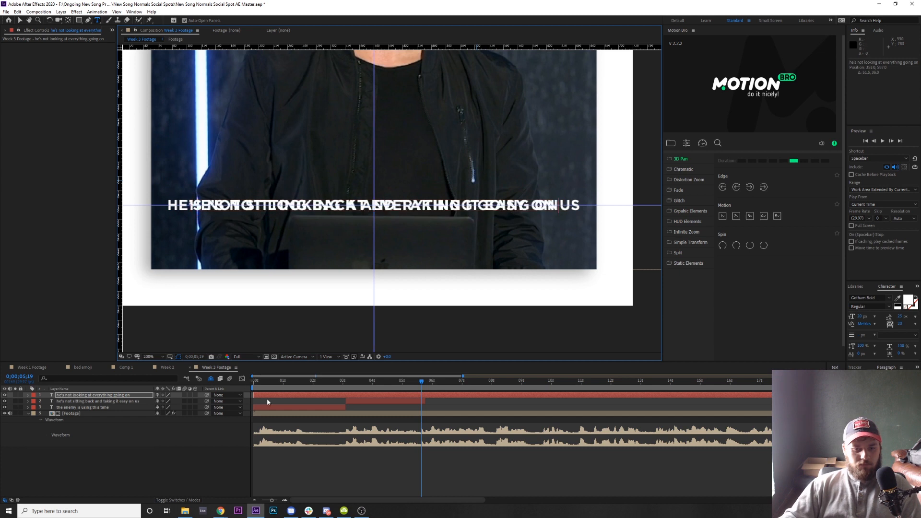
{"action": "left_click", "coordinate": [423, 384]}
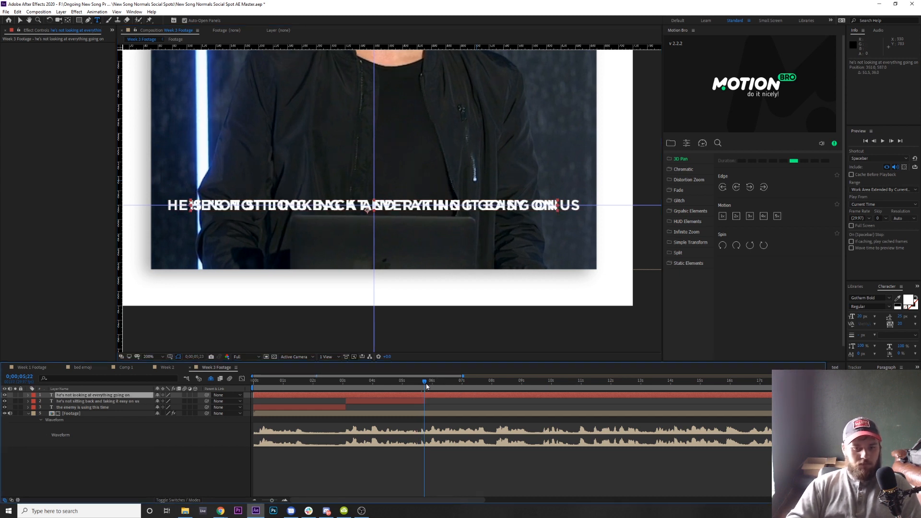
{"action": "key", "text": "Page_Down"}
{"action": "left_click", "coordinate": [132, 398]}
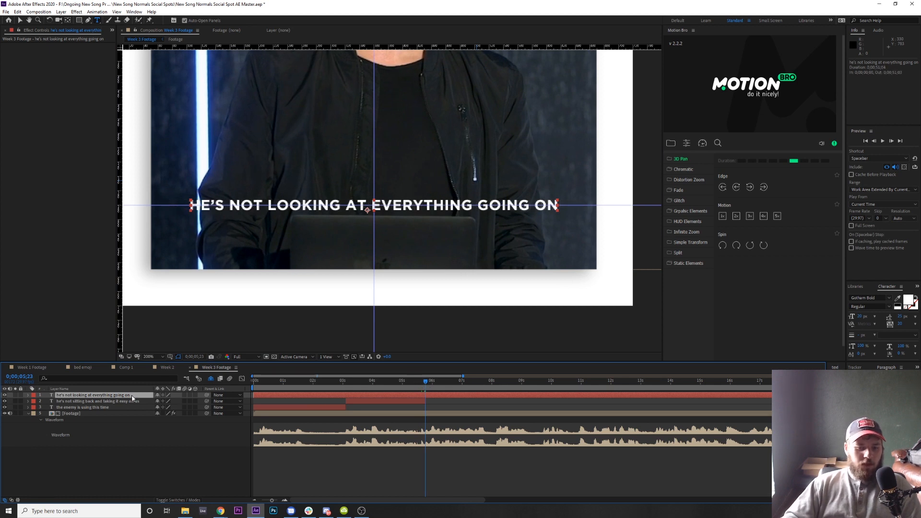
{"action": "key", "text": "alt+bracketleft"}
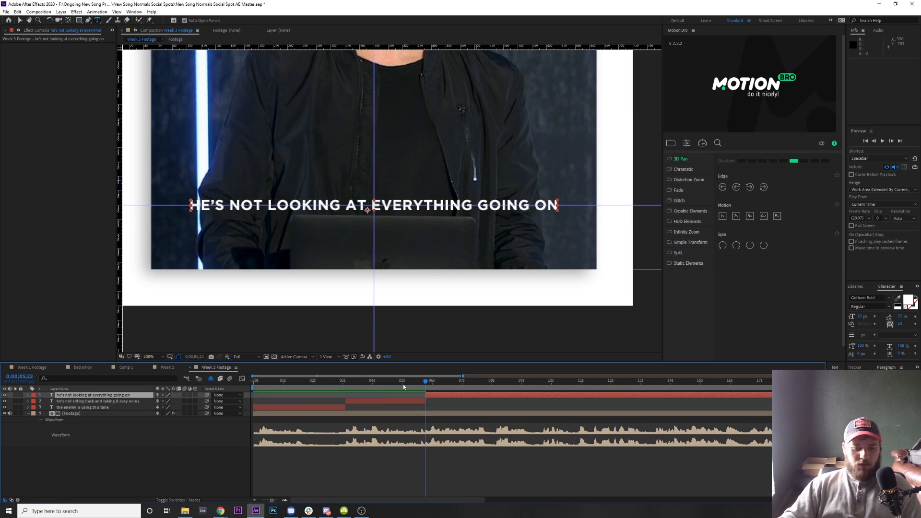
Play the speech from 0;00;05;23 and again from 0;00;07;04 to find where the third caption's phrase ends
{"action": "left_click_drag", "start_coordinate": [404, 387], "coordinate": [428, 383]}
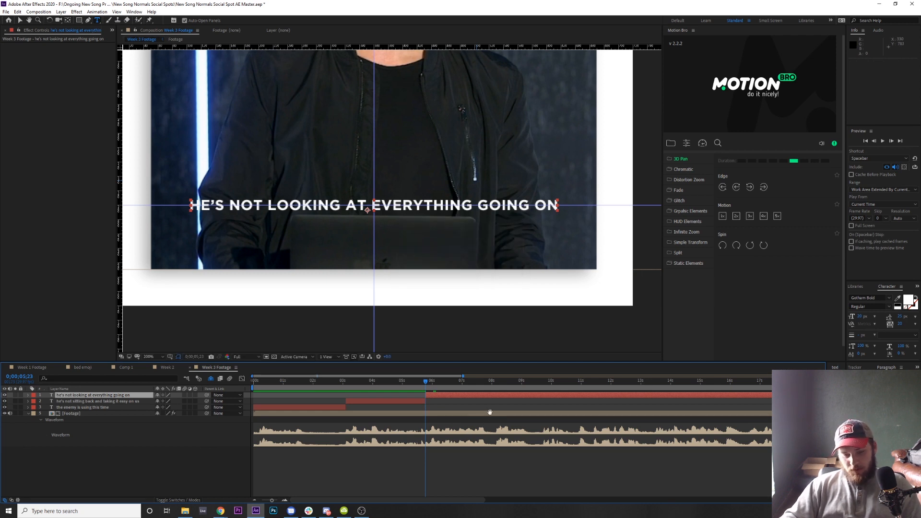
{"action": "key", "text": "space"}
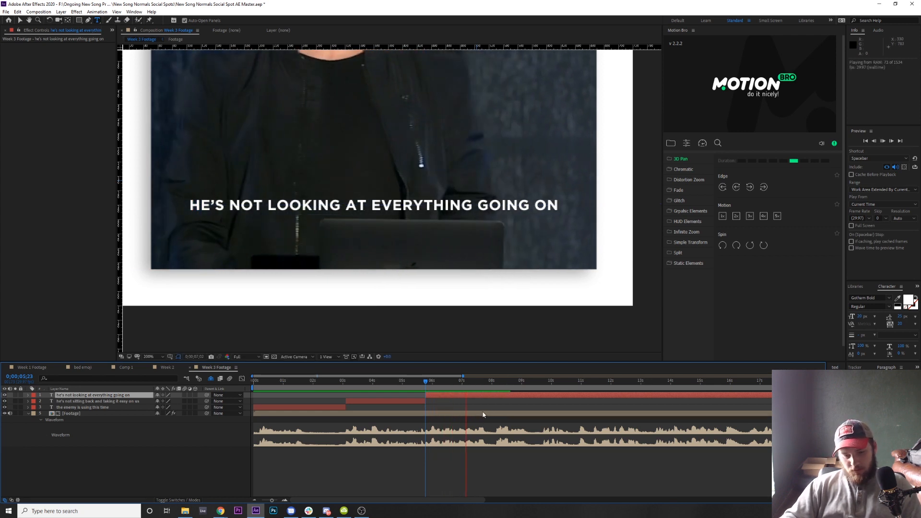
{"action": "key", "text": "space"}
{"action": "left_click_drag", "start_coordinate": [467, 385], "coordinate": [467, 386]}
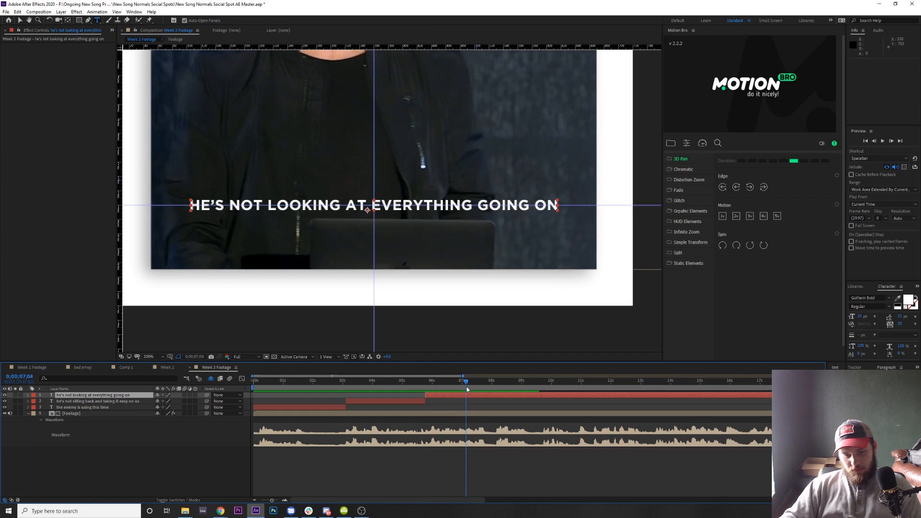
{"action": "key", "text": "space"}
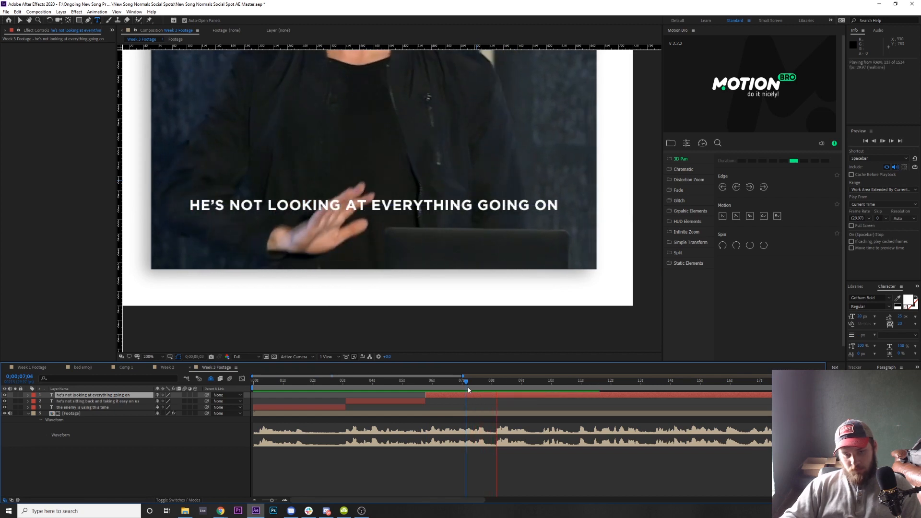
{"action": "key", "text": "space"}
{"action": "left_click", "coordinate": [556, 209]}
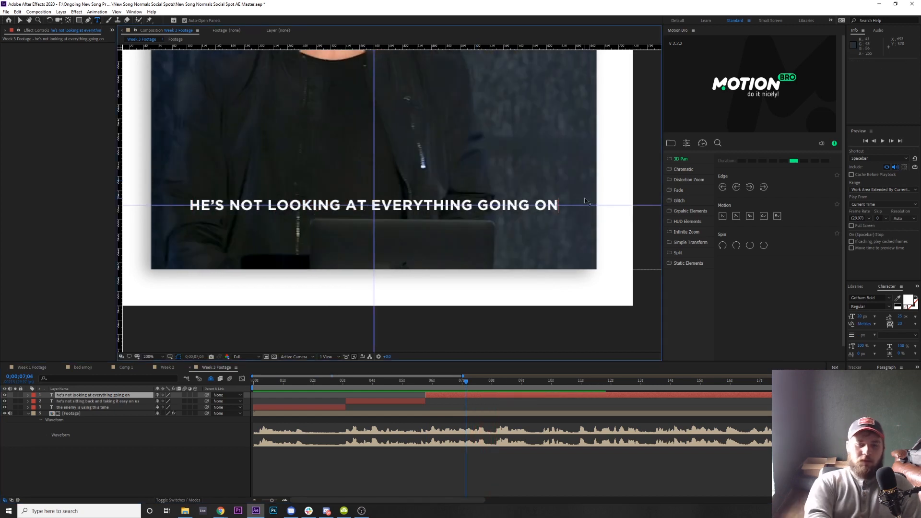
{"action": "type", "text": "and going"}
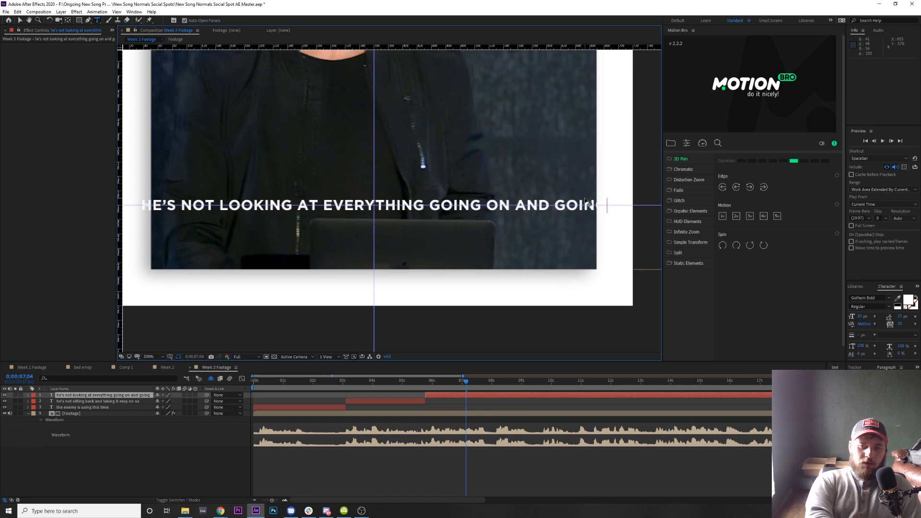
{"action": "key", "text": "BackSpace"}
{"action": "key", "text": "BackSpace"}
{"action": "key", "text": "BackSpace"}
{"action": "key", "text": "BackSpace"}
{"action": "key", "text": "BackSpace"}
{"action": "key", "text": "BackSpace"}
{"action": "key", "text": "BackSpace"}
{"action": "key", "text": "BackSpace"}
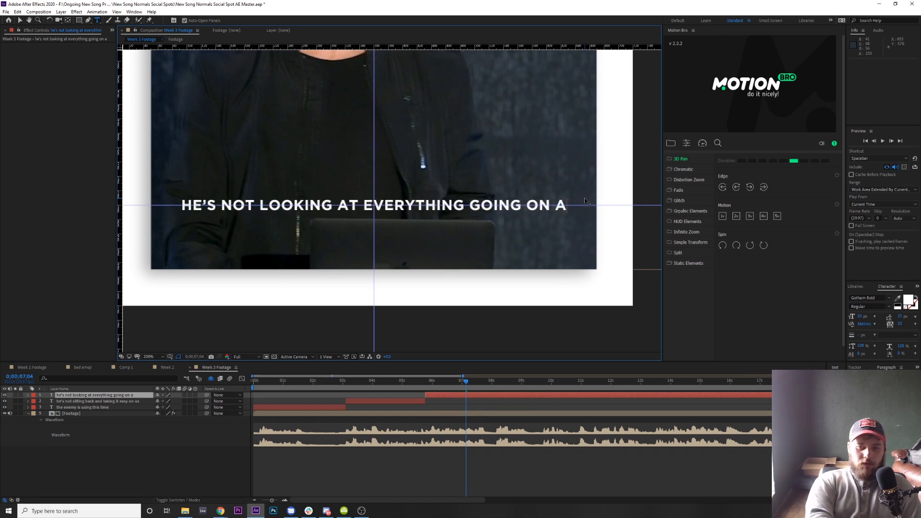
{"action": "key", "text": "BackSpace"}
{"action": "key", "text": "BackSpace"}
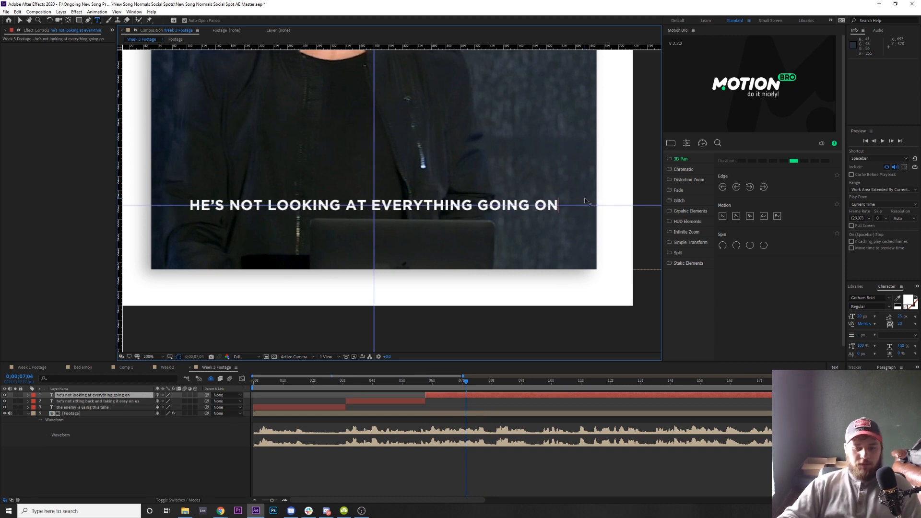
Replay the speech around 0;00;07;07 to pinpoint the end of the phrase, and trim the third caption layer to end at 0;00;07;12
{"action": "left_click", "coordinate": [469, 383]}
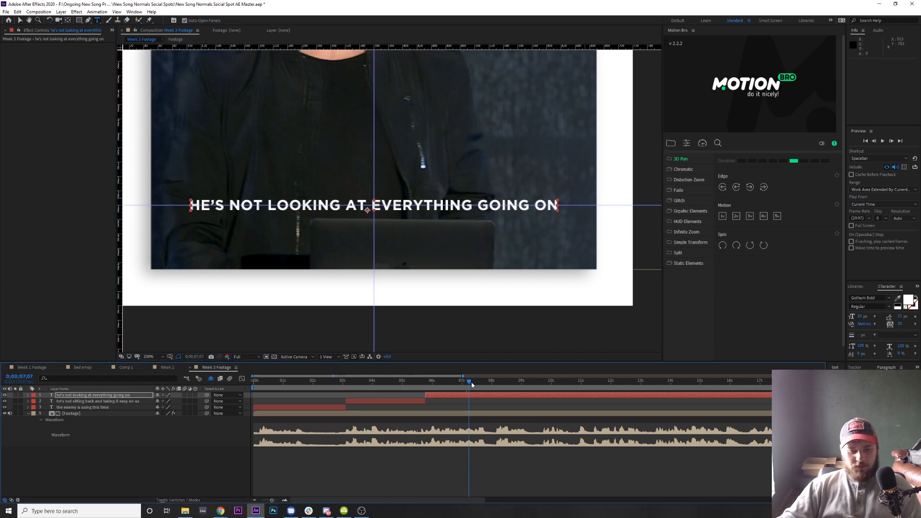
{"action": "key", "text": "space"}
{"action": "left_click", "coordinate": [475, 384]}
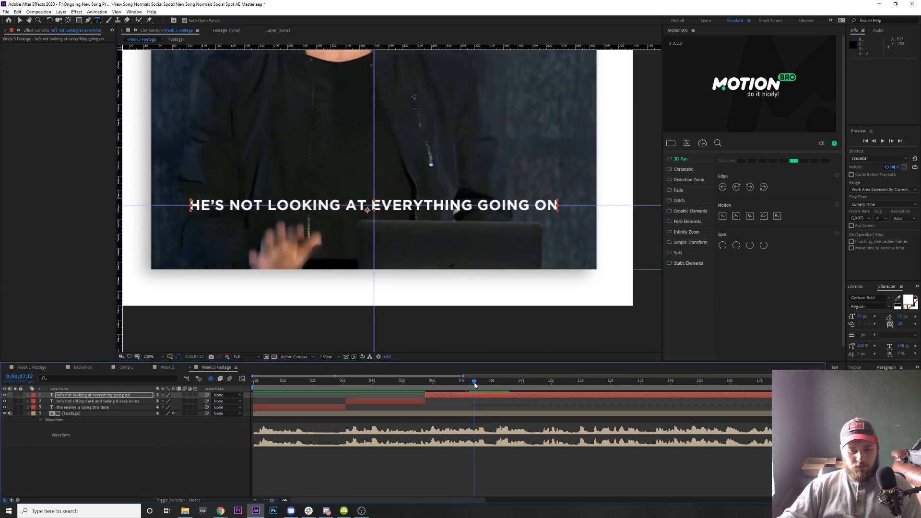
{"action": "key", "text": "space"}
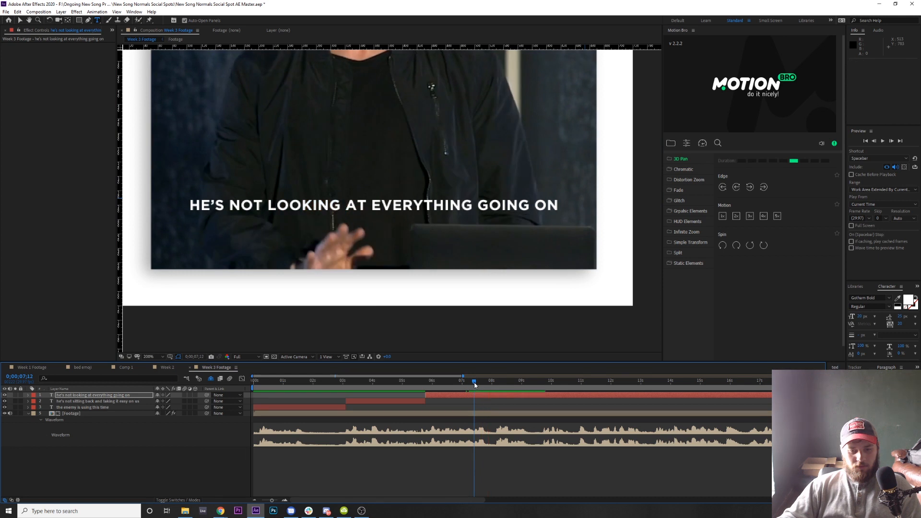
{"action": "key", "text": "space"}
{"action": "left_click", "coordinate": [127, 395]}
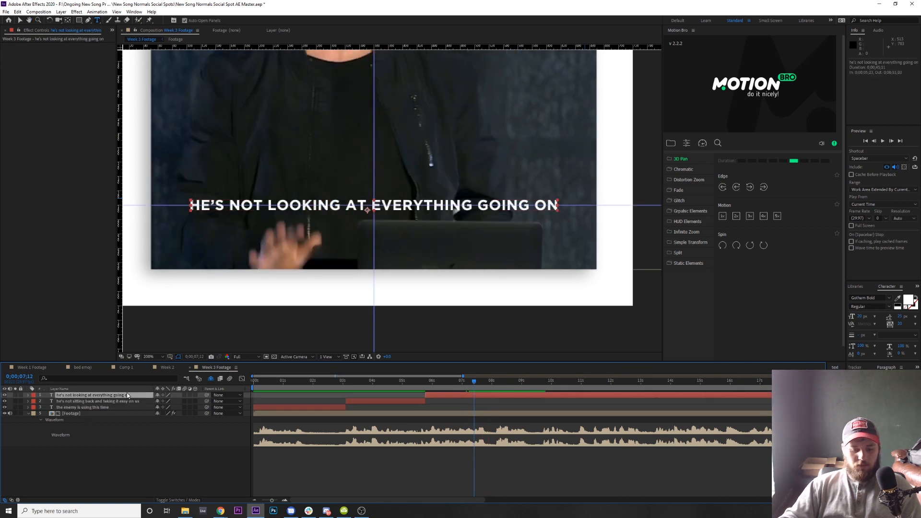
{"action": "key", "text": "alt+bracketright"}
Listen to the speech from 0;00;07;13 and add a caption text layer reading 'and going “well they have a lot going on”'
{"action": "key", "text": "space"}
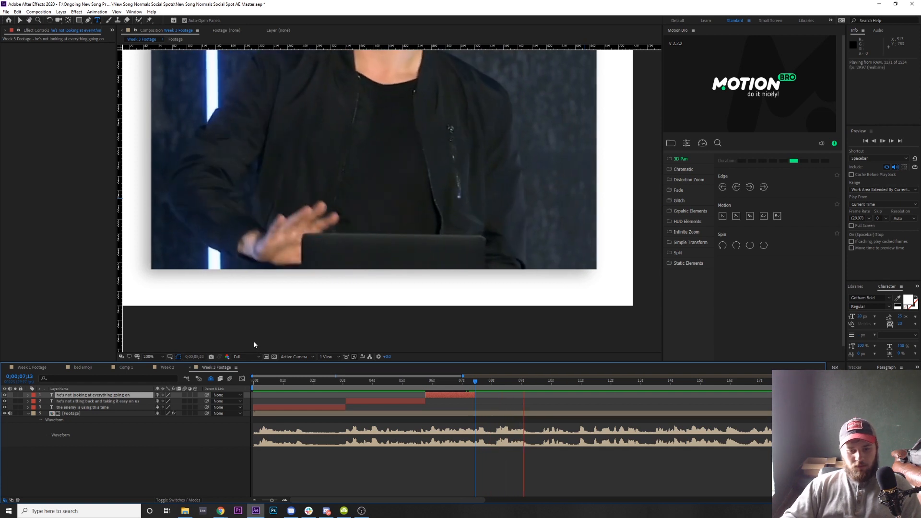
{"action": "key", "text": "space"}
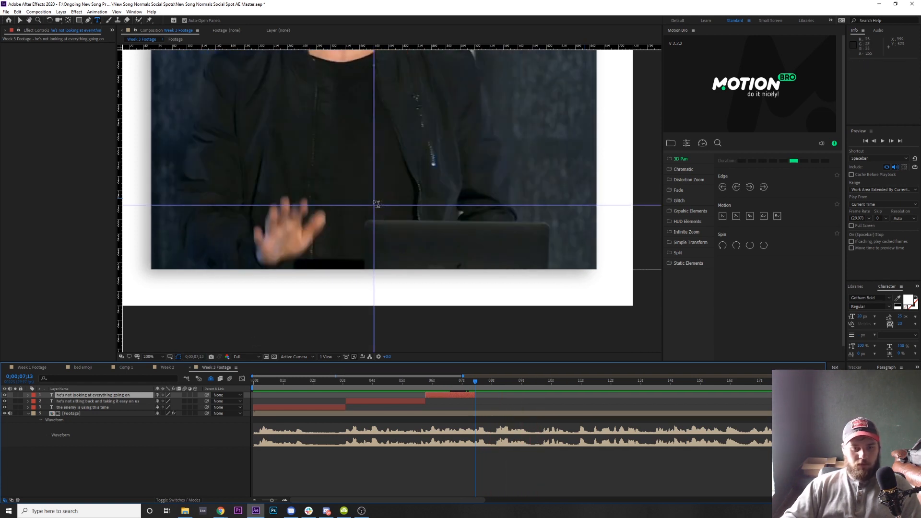
{"action": "left_click", "coordinate": [375, 202]}
{"action": "type", "text": "and going"}
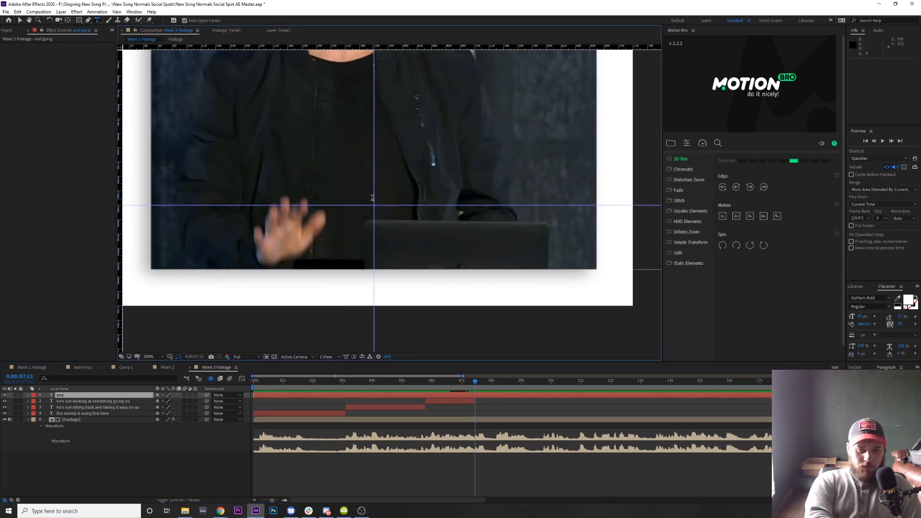
{"action": "type", "text": " \"w"}
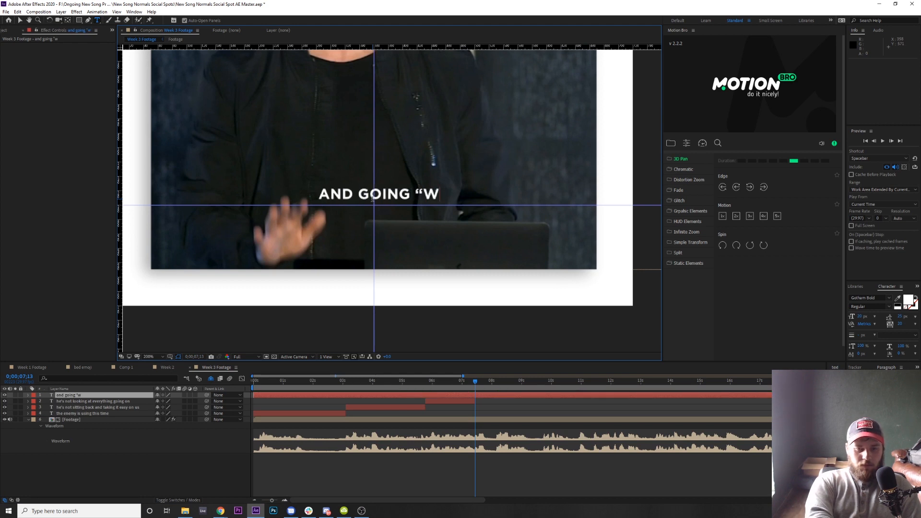
{"action": "type", "text": "ell they "}
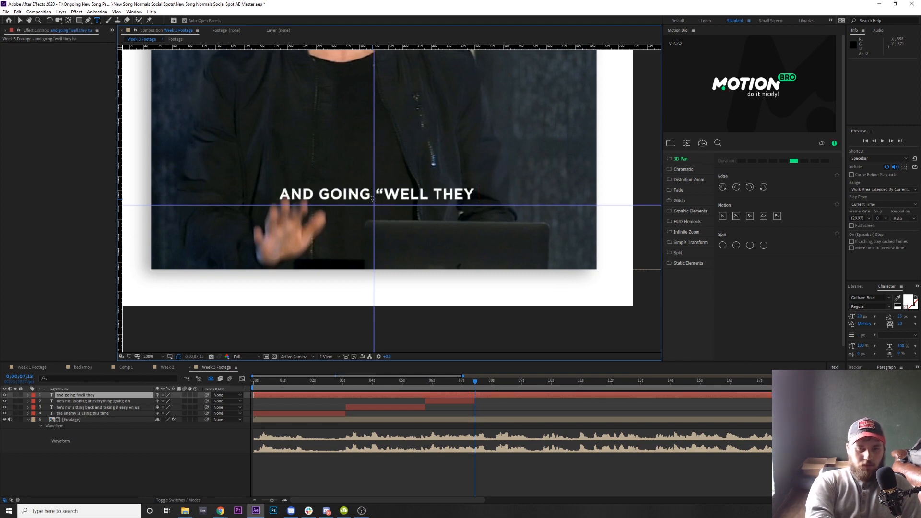
{"action": "type", "text": "have a lot going"}
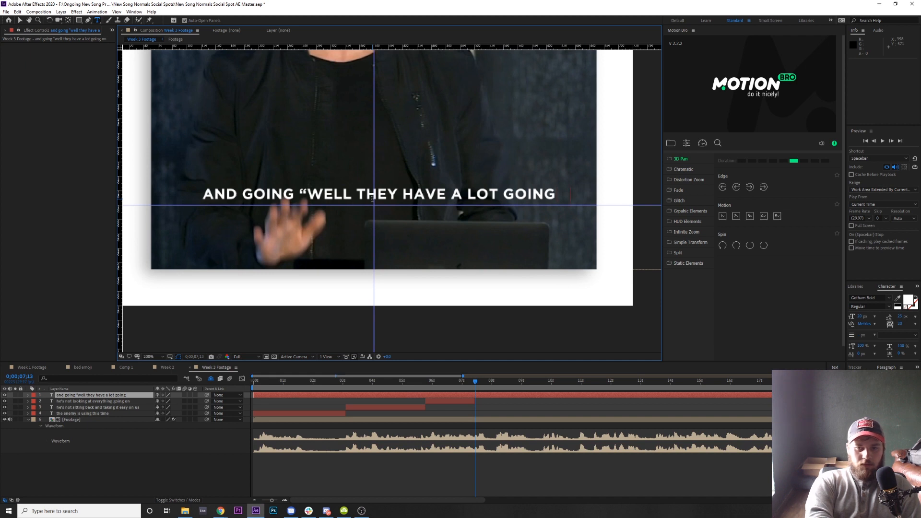
{"action": "type", "text": " on\""}
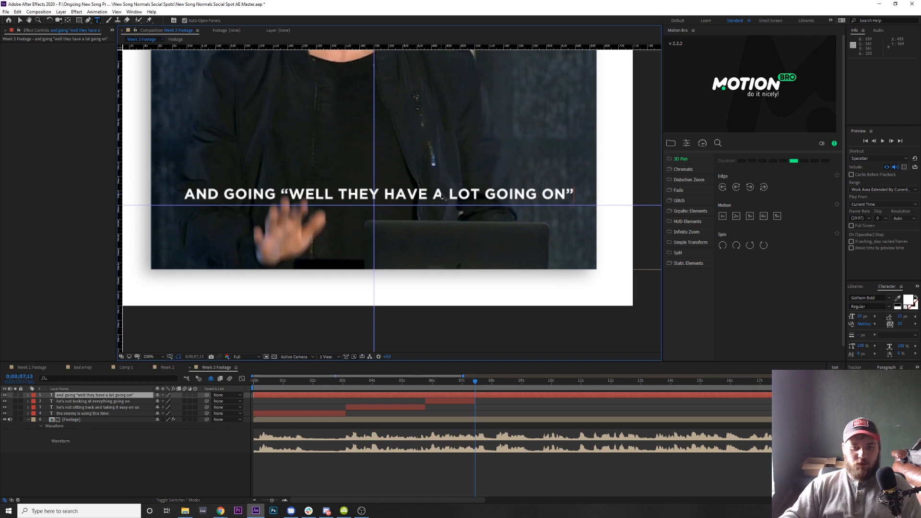
Center the fourth caption on the guide crossing and trim its layer to start at 0;00;07;13
{"action": "left_click_drag", "start_coordinate": [441, 198], "coordinate": [439, 205]}
{"action": "left_click", "coordinate": [113, 394]}
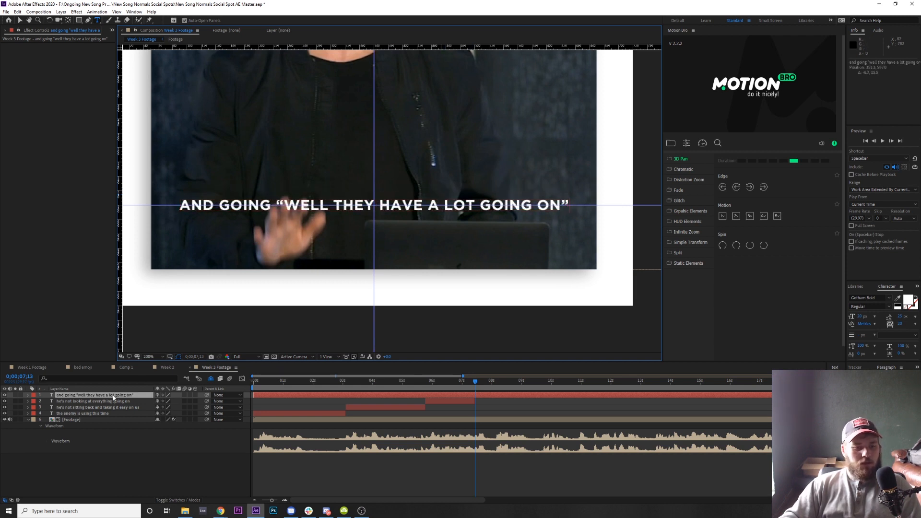
{"action": "key", "text": "alt+bracketleft"}
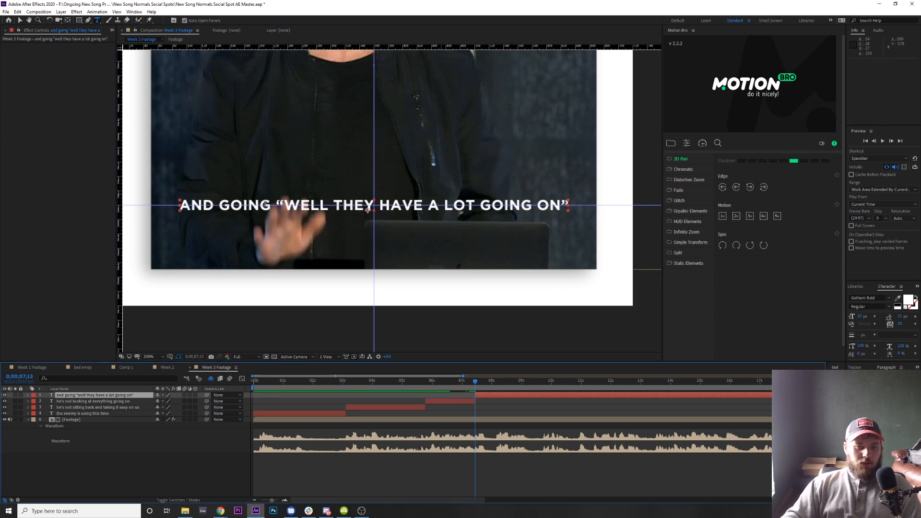
Add commas after "going" and "well" in the fourth caption's text
{"action": "type", "text": ","}
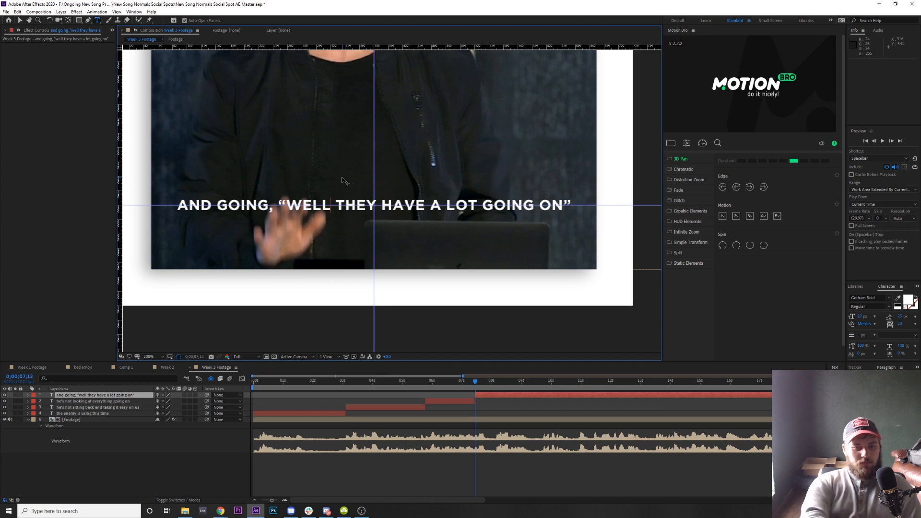
{"action": "type", "text": ","}
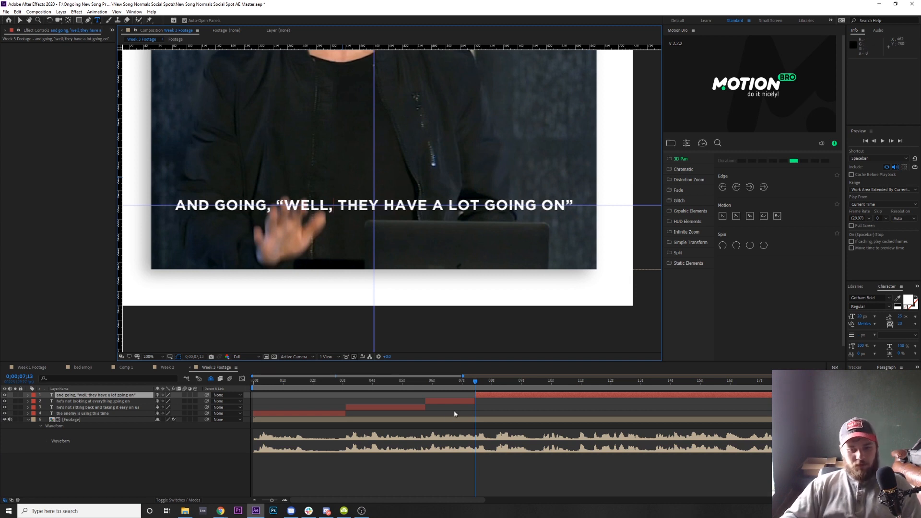
Play the fourth caption to find where its phrase ends, and trim its layer to end at 0;00;09;21
{"action": "left_click", "coordinate": [475, 384]}
{"action": "key", "text": "space"}
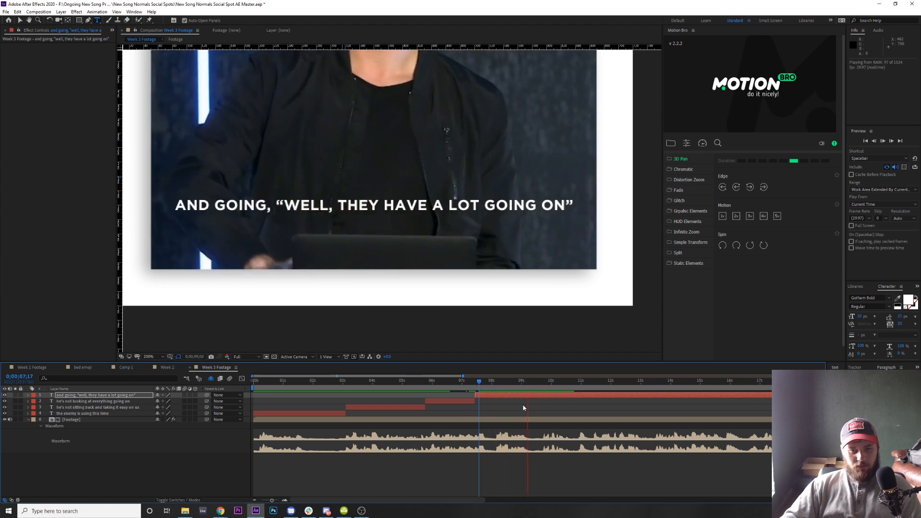
{"action": "left_click", "coordinate": [542, 384]}
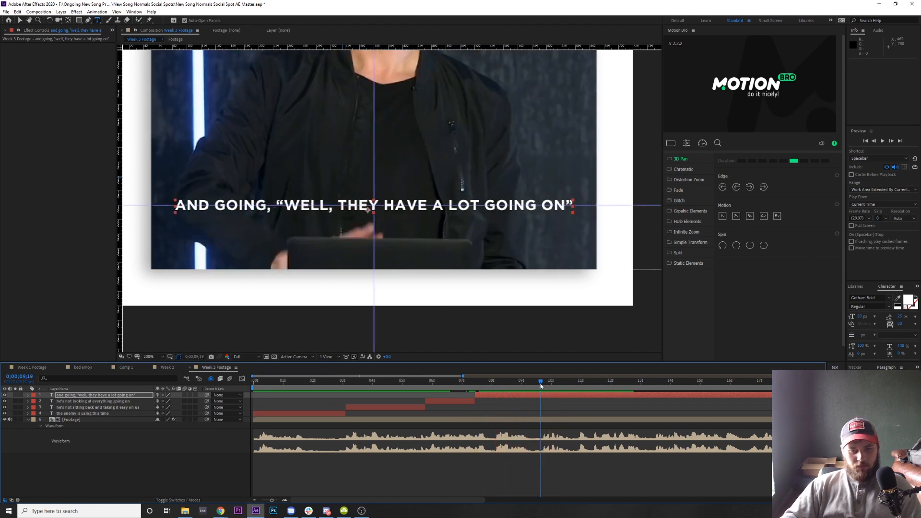
{"action": "key", "text": "alt+bracketright"}
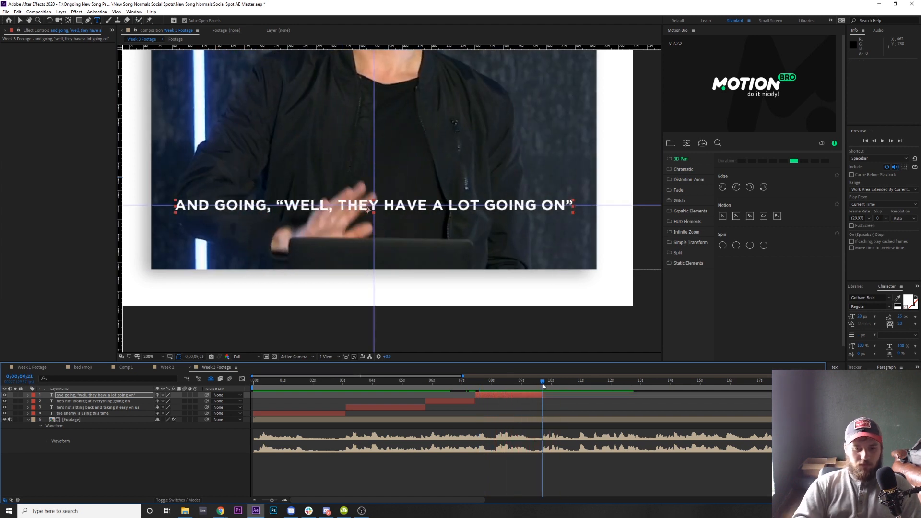
Listen to the speech from 0;00;09;22 and add a caption text layer reading “let me take it easy” in quotation marks
{"action": "key", "text": "space"}
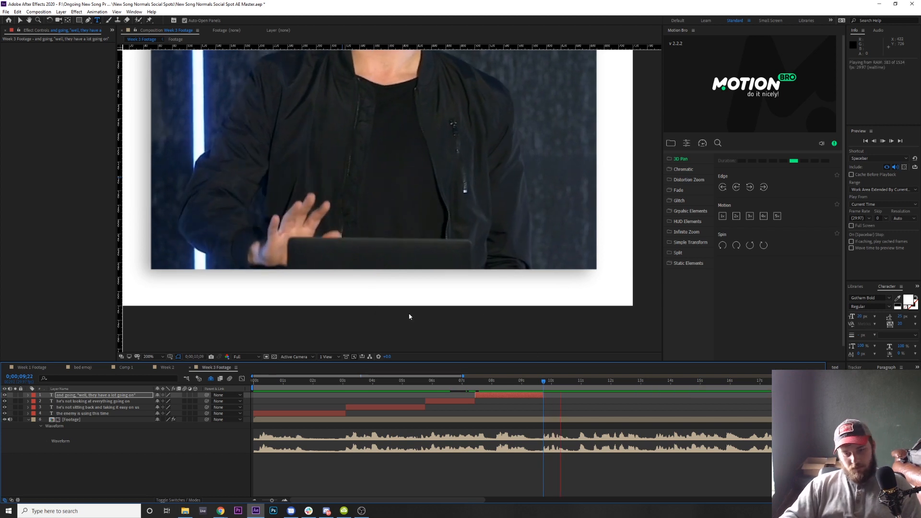
{"action": "left_click", "coordinate": [374, 213]}
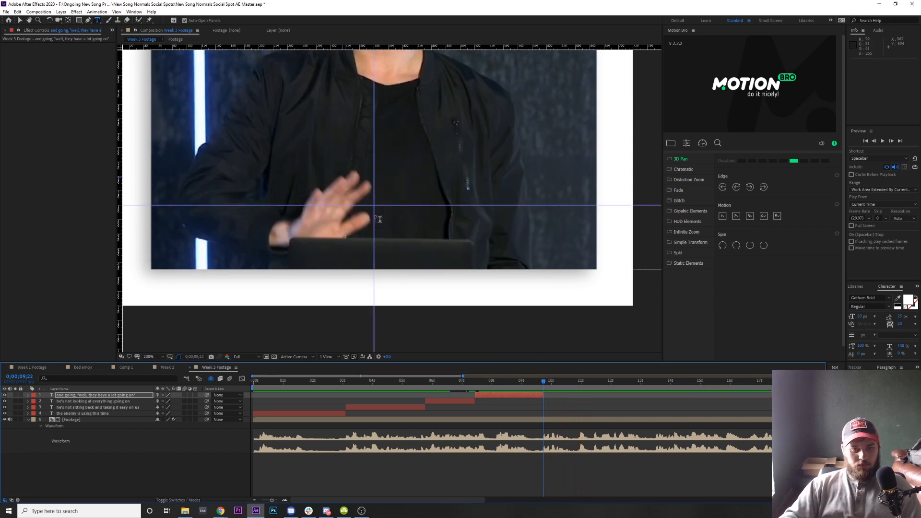
{"action": "type", "text": "\"let me"}
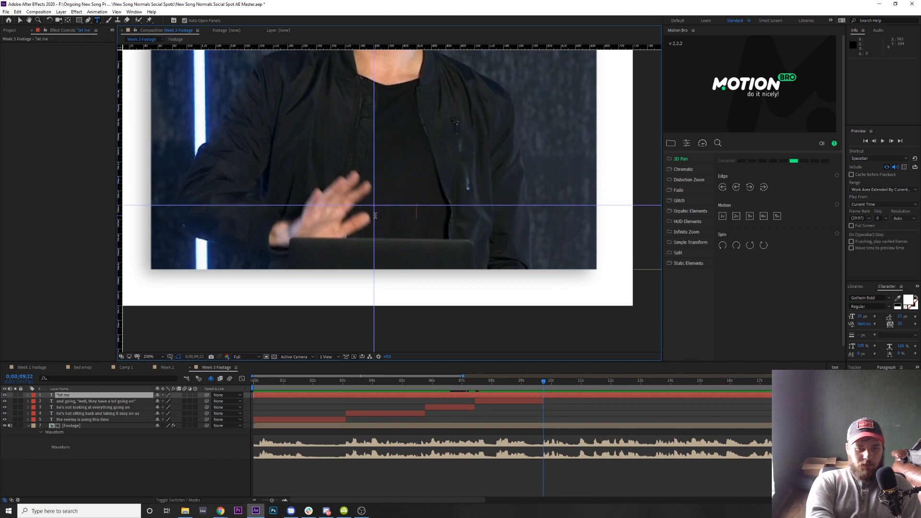
{"action": "type", "text": " take it easy\""}
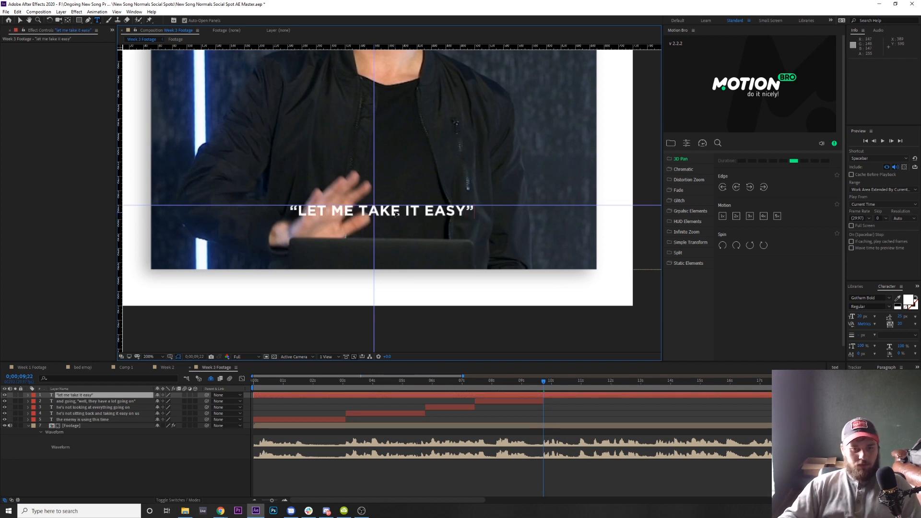
Center the fifth caption on the guide crossing and trim its layer to start at 0;00;09;22
{"action": "left_click_drag", "start_coordinate": [398, 215], "coordinate": [390, 210]}
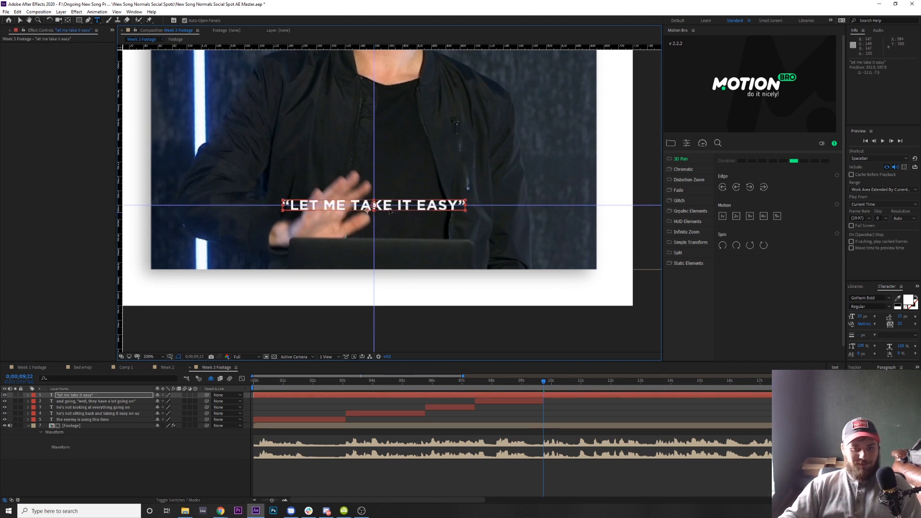
{"action": "left_click", "coordinate": [228, 454]}
{"action": "left_click", "coordinate": [100, 395]}
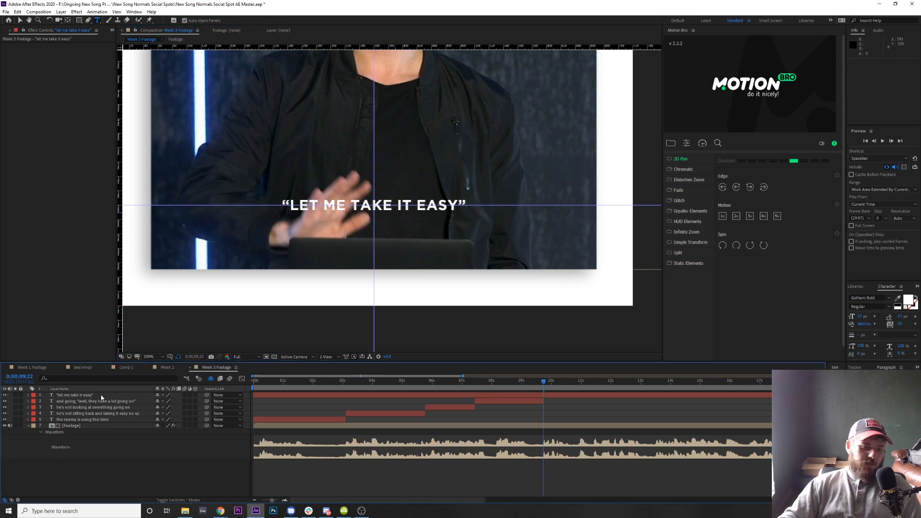
{"action": "key", "text": "alt+bracketleft"}
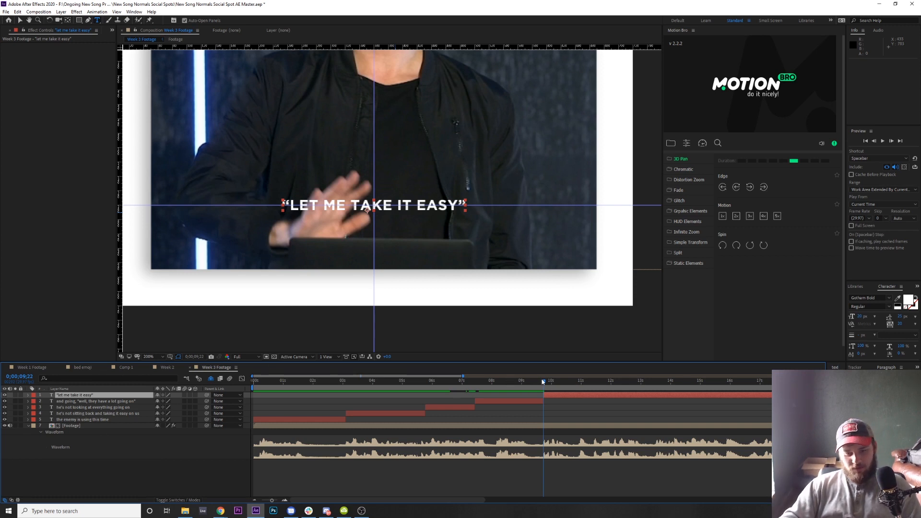
Play the fifth caption to find where its phrase ends, and trim its layer to end at 0;00;10;26
{"action": "key", "text": "space"}
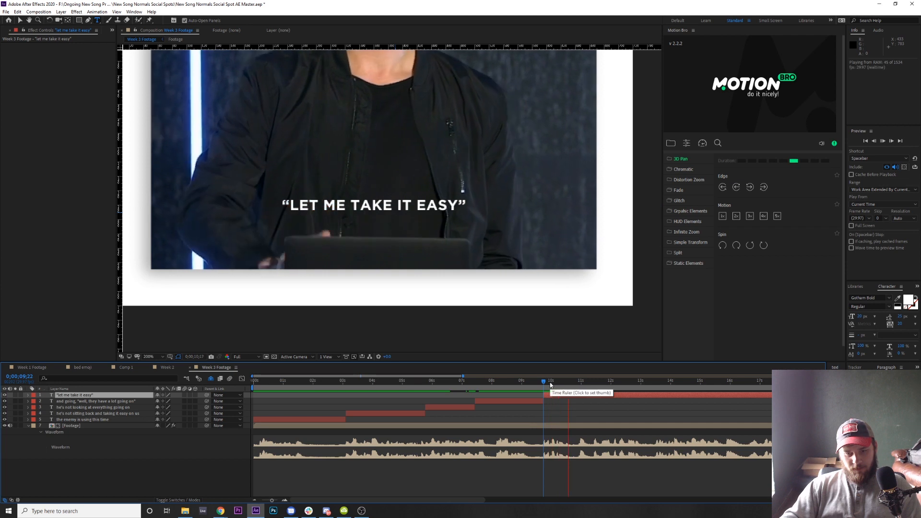
{"action": "left_click", "coordinate": [578, 384]}
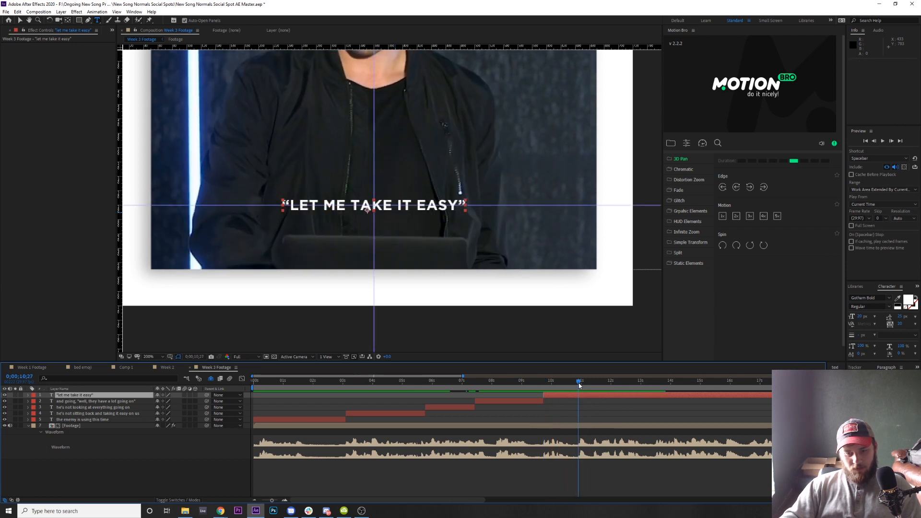
{"action": "left_click", "coordinate": [119, 396]}
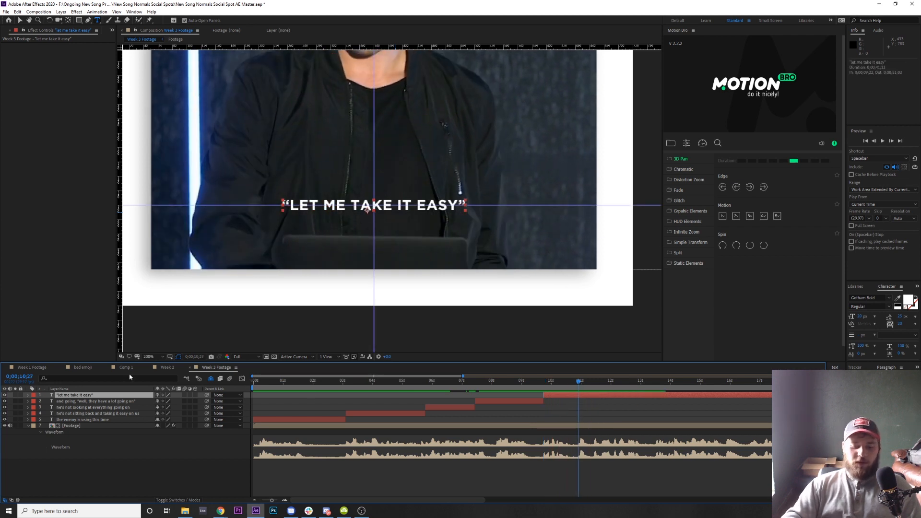
{"action": "key", "text": "Page_Up"}
{"action": "key", "text": "alt+]"}
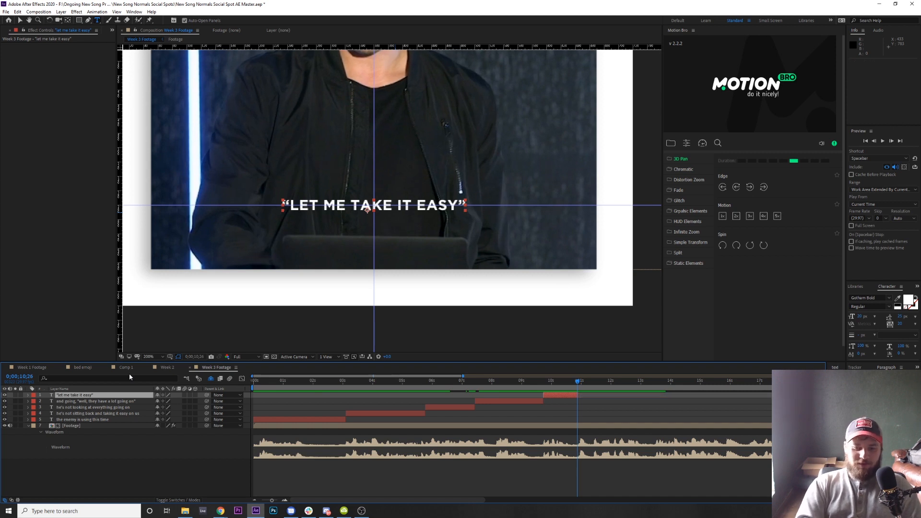
Listen to the speech from 0;00;10;27 and add a caption text layer reading “no his plan is to isolate us.”
{"action": "key", "text": "Page_Down"}
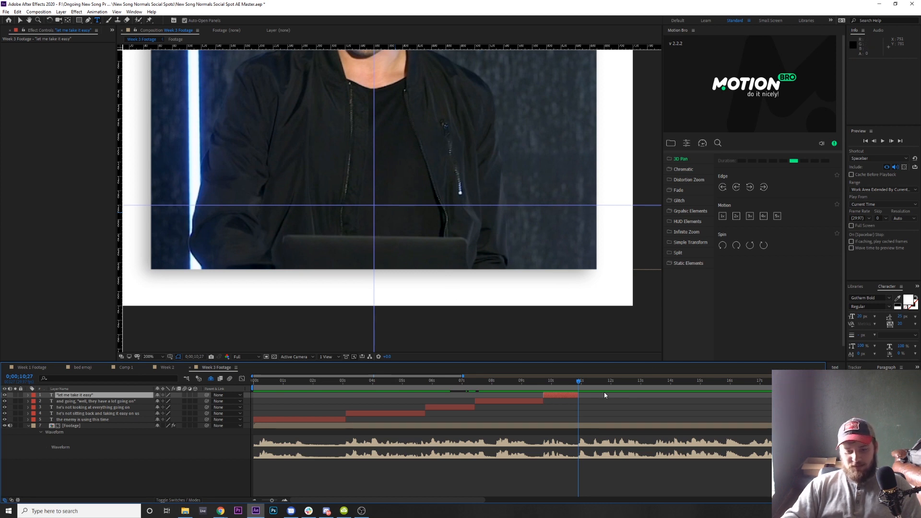
{"action": "key", "text": "space"}
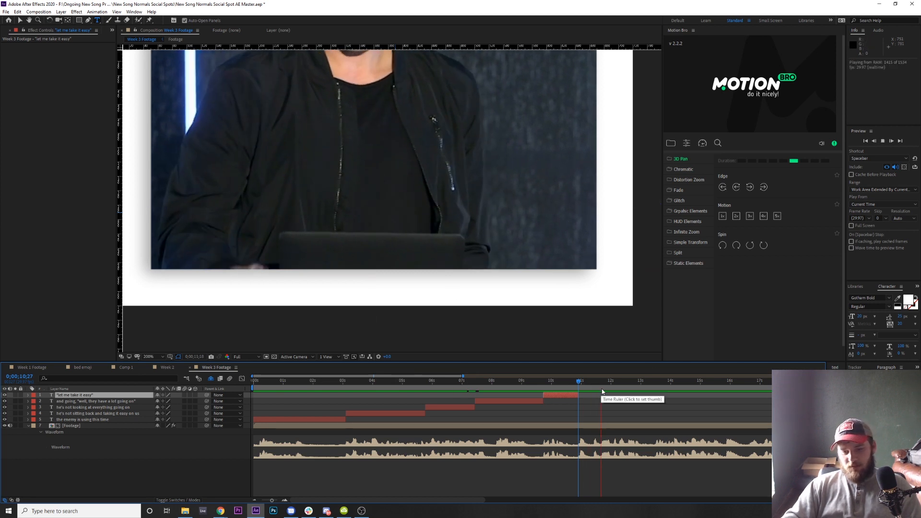
{"action": "key", "text": "space"}
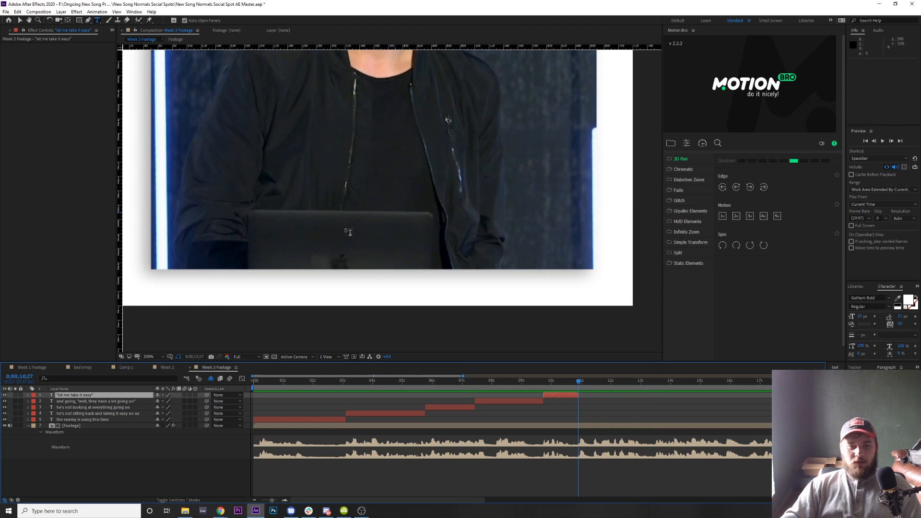
{"action": "left_click", "coordinate": [366, 207]}
{"action": "type", "text": "no, hi"}
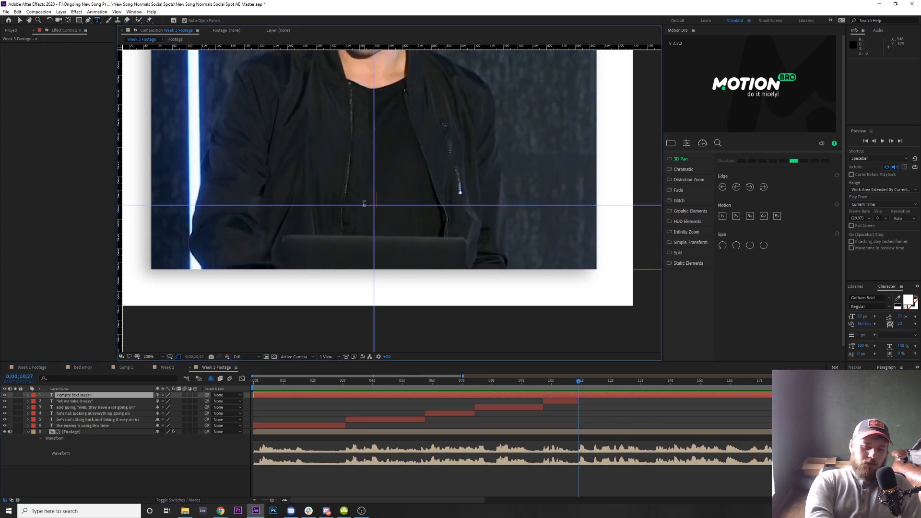
{"action": "type", "text": "s"}
{"action": "key", "text": "BackSpace"}
{"action": "key", "text": "BackSpace"}
{"action": "key", "text": "BackSpace"}
{"action": "key", "text": "BackSpace"}
{"action": "key", "text": "BackSpace"}
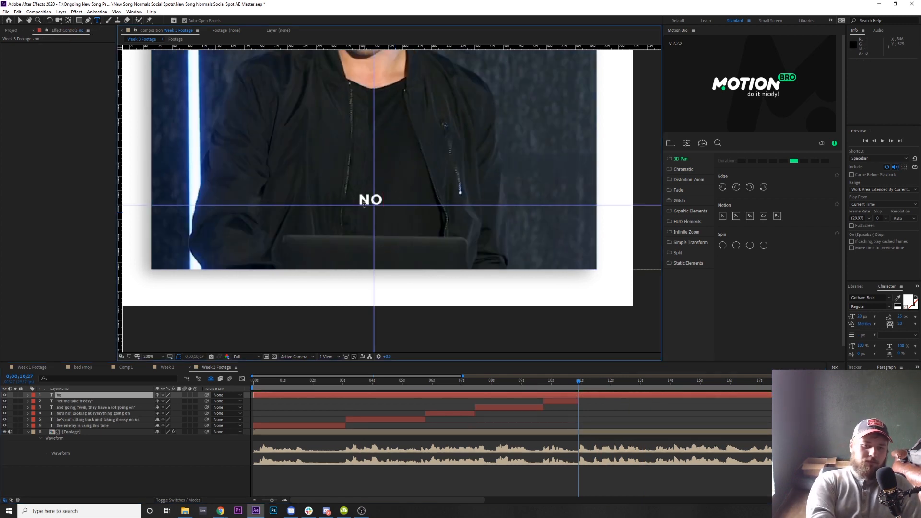
{"action": "type", "text": "his plan is to i"}
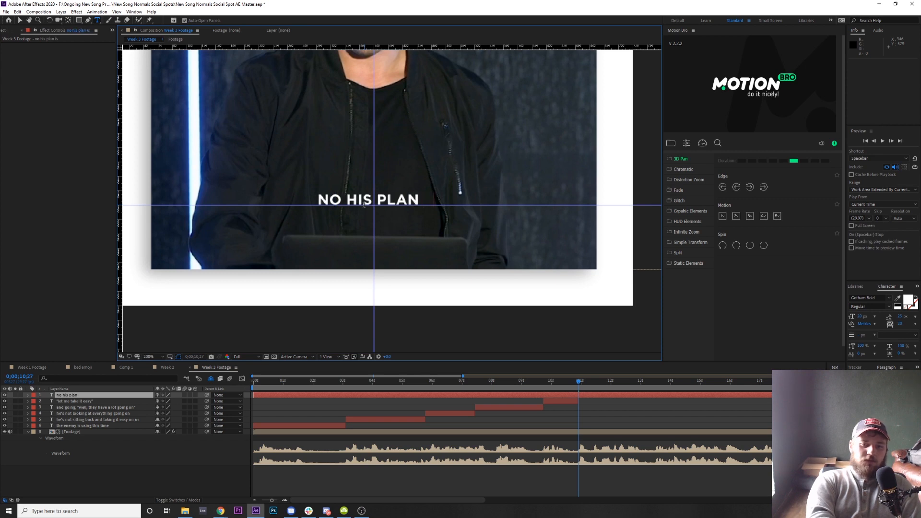
{"action": "type", "text": "solate us"}
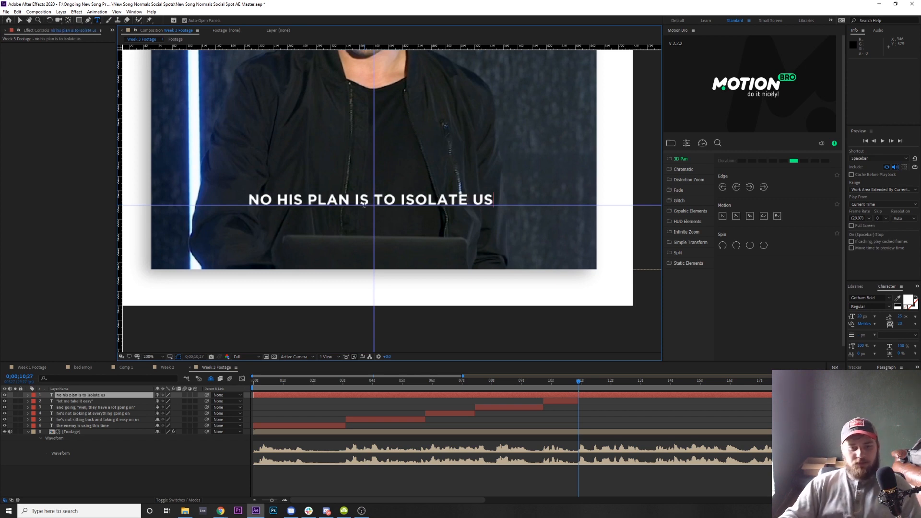
{"action": "type", "text": "."}
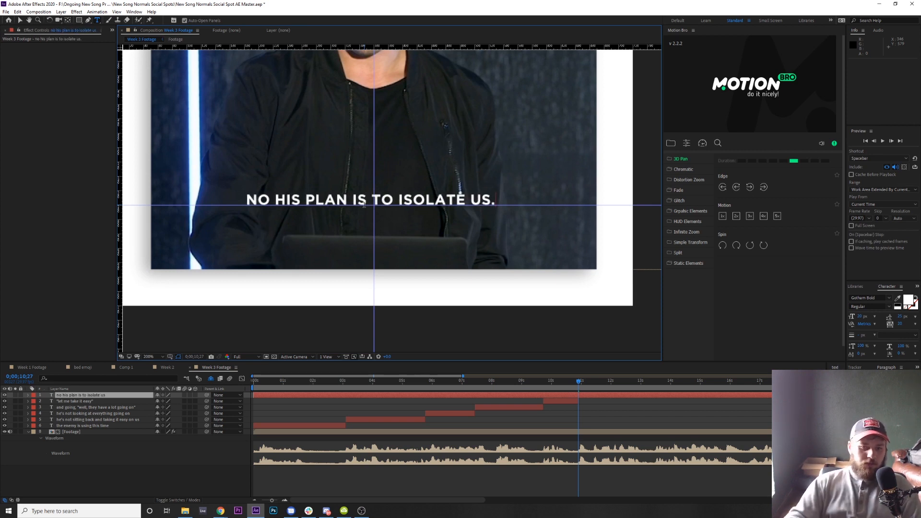
Center the sixth caption on the guide crossing and add a comma after “no”
{"action": "key", "text": "KP_Enter"}
{"action": "left_click_drag", "start_coordinate": [387, 202], "coordinate": [390, 207]}
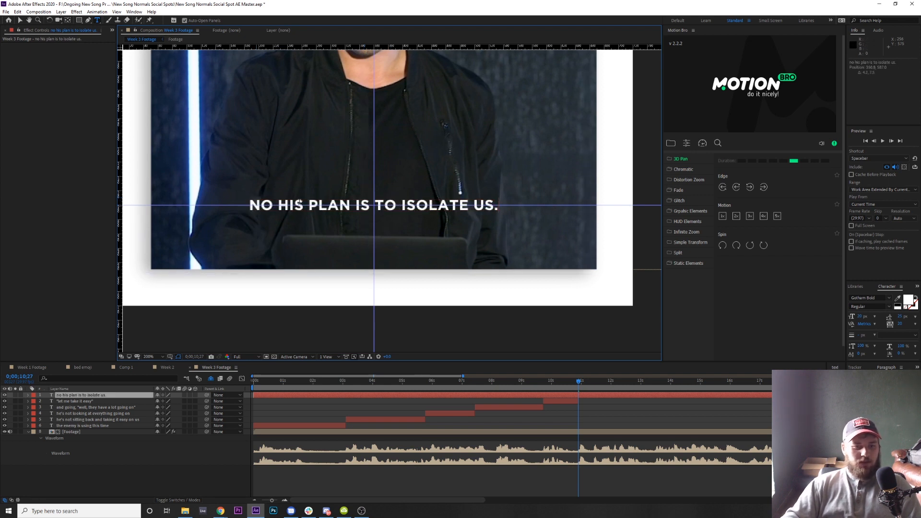
{"action": "type", "text": ","}
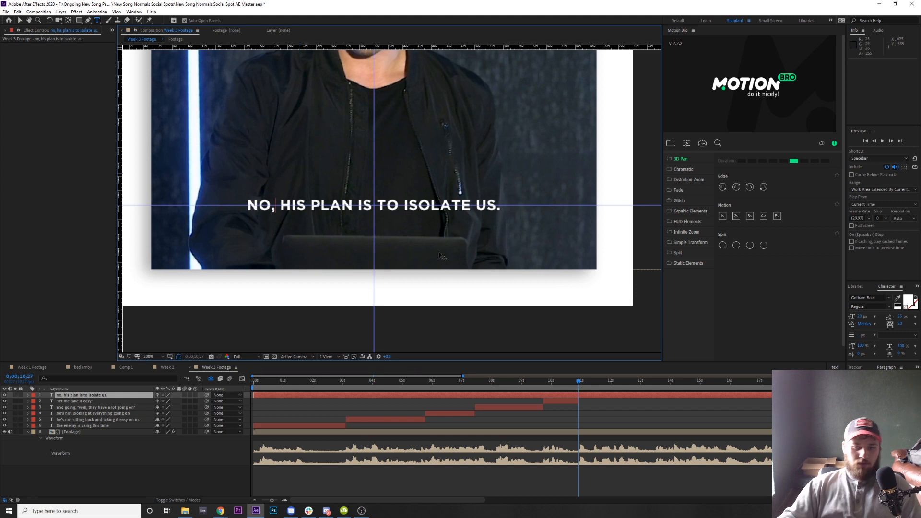
Trim the sixth caption's layer to start at 0;00;10;27 and, after playing its phrase, to end at 0;00;13;13
{"action": "left_click", "coordinate": [134, 398]}
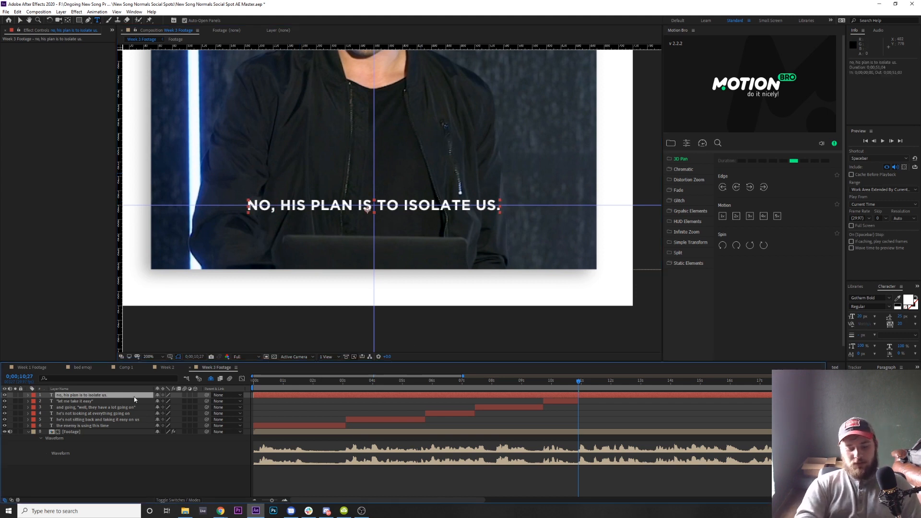
{"action": "key", "text": "alt+bracketleft"}
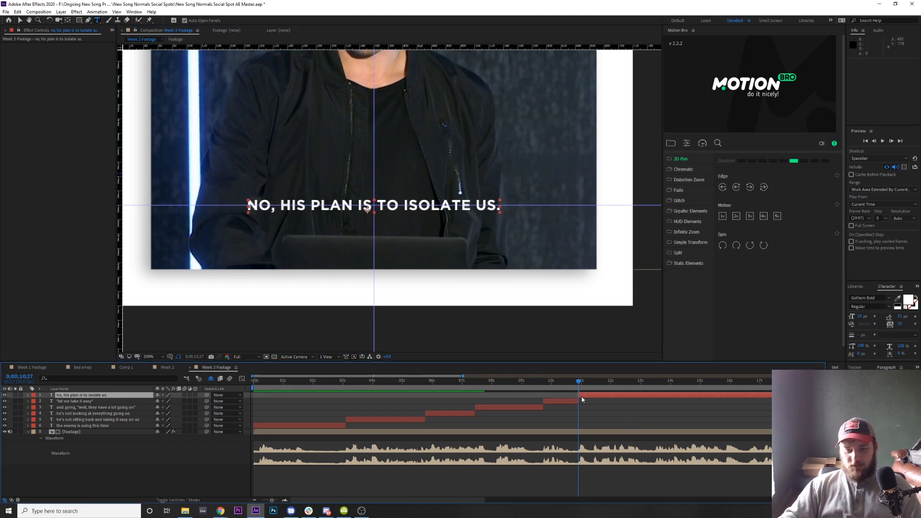
{"action": "key", "text": "space"}
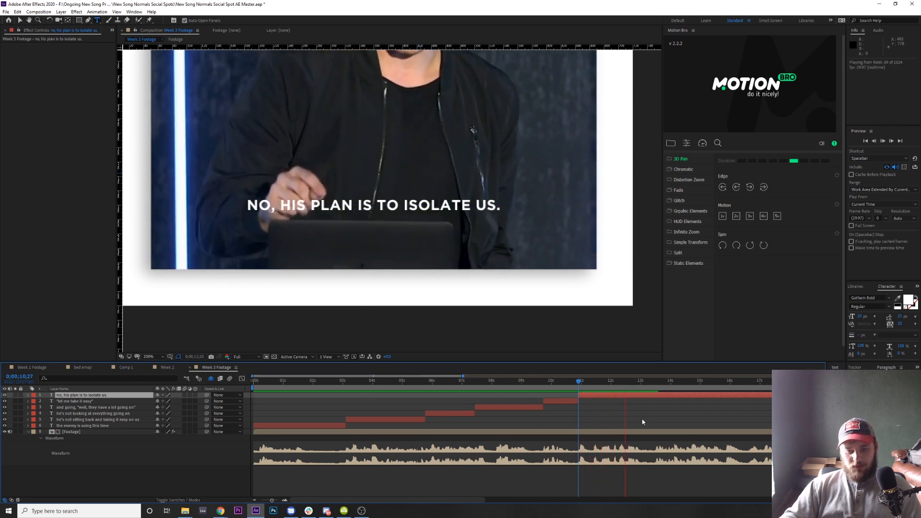
{"action": "left_click", "coordinate": [653, 382]}
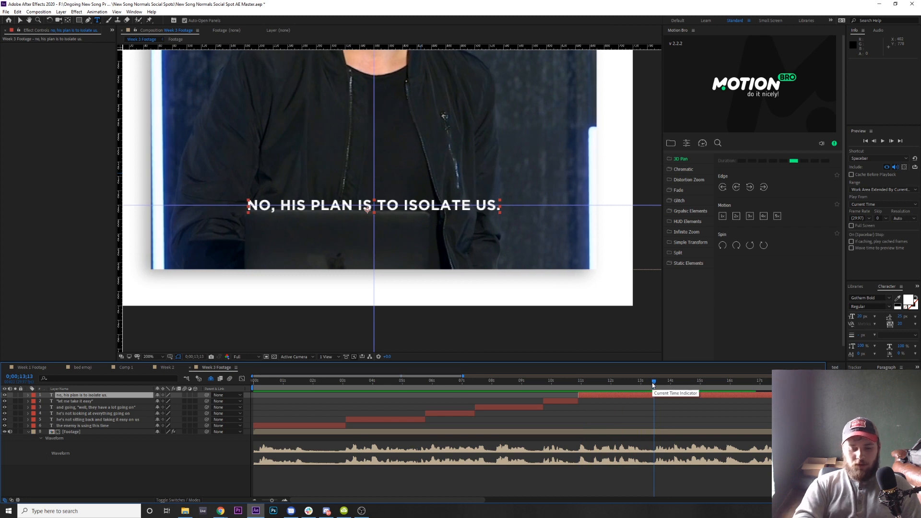
{"action": "key", "text": "alt+bracketright"}
Listen to the speech from 0;00;13;14 and add a caption text layer reading “to get us to selfishly hide away and waste”
{"action": "key", "text": "Page_Down"}
{"action": "key", "text": "space"}
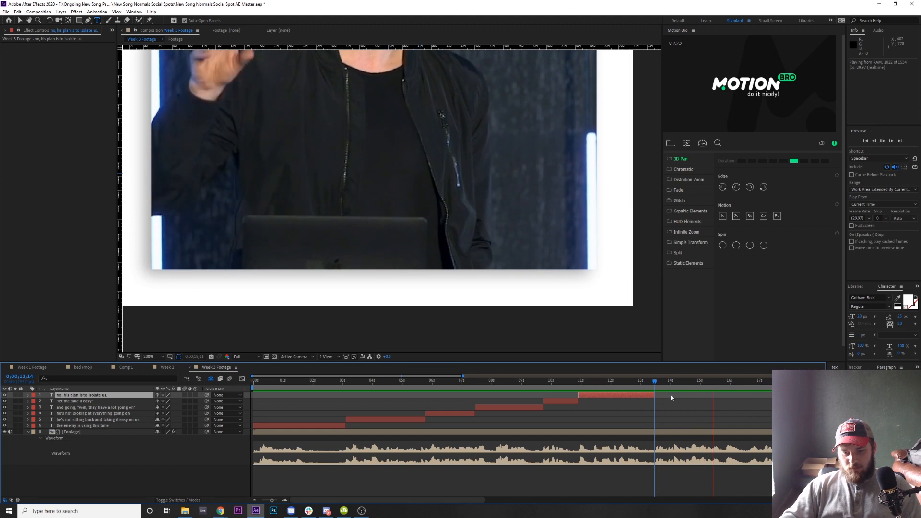
{"action": "key", "text": "space"}
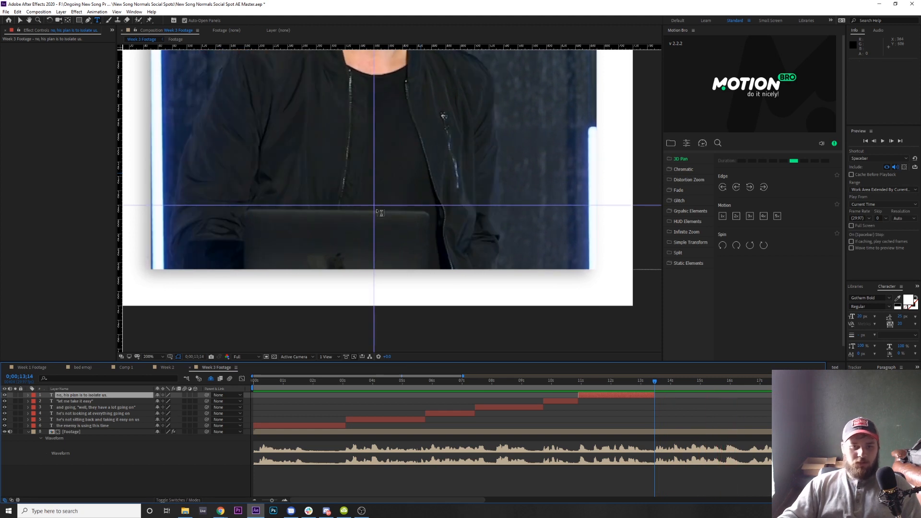
{"action": "left_click", "coordinate": [380, 209]}
{"action": "type", "text": "to get us to selfish"}
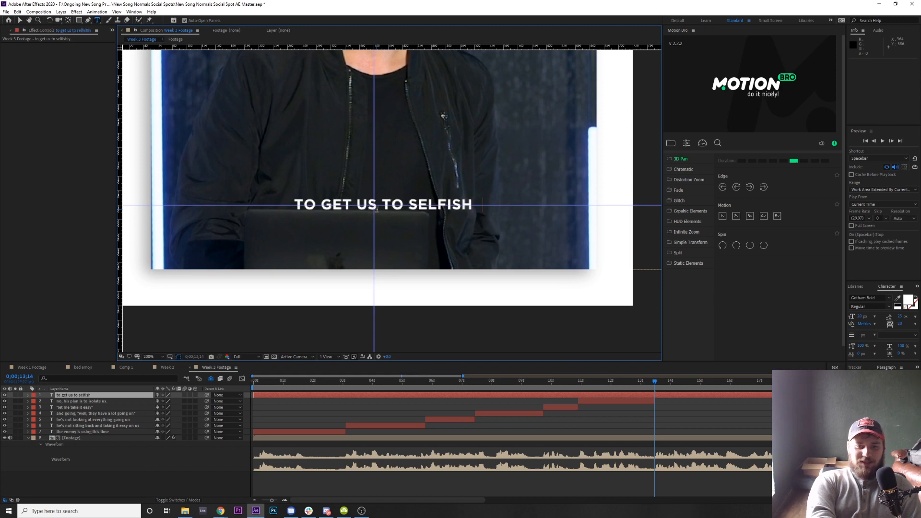
{"action": "type", "text": "ly hide away and w"}
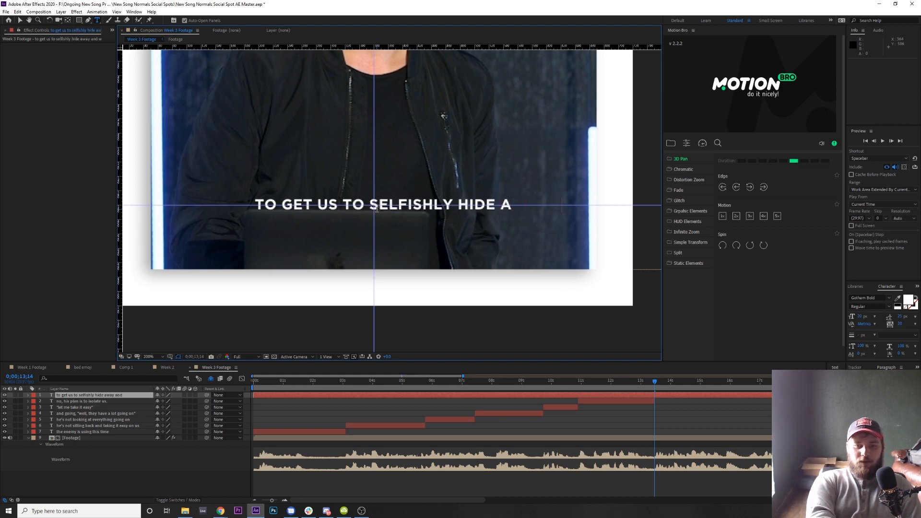
{"action": "type", "text": "aste"}
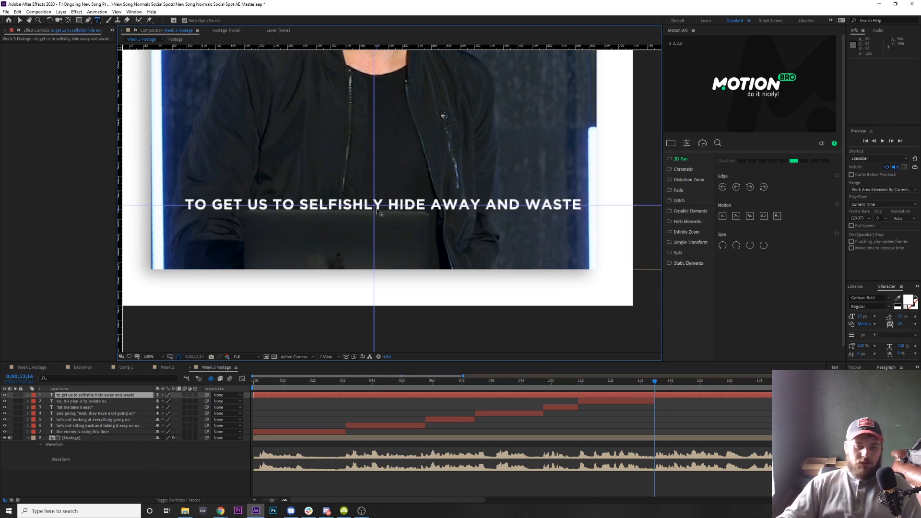
Center the seventh caption on the guide crossing and trim its layer to start at 0;00;13;14
{"action": "key", "text": "Escape"}
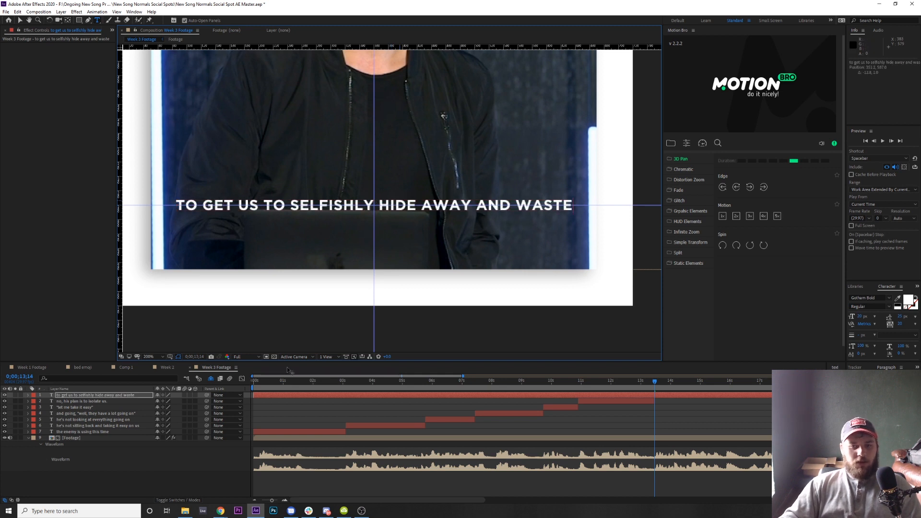
{"action": "left_click", "coordinate": [169, 394]}
{"action": "key", "text": "alt+bracketleft"}
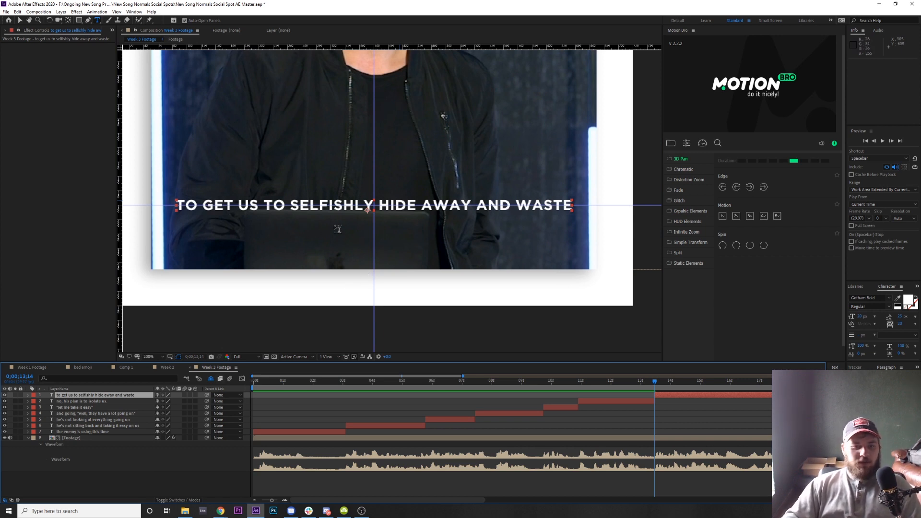
{"action": "scroll", "coordinate": [337, 229], "scroll_direction": "down", "scroll_amount": 2}
{"action": "scroll", "coordinate": [338, 228], "scroll_direction": "up", "scroll_amount": 2}
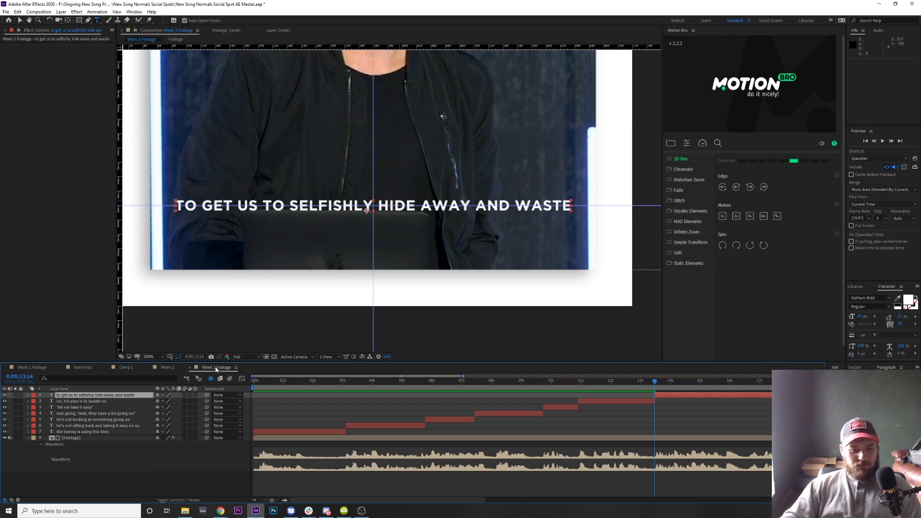
Play the seventh caption to find where its phrase ends, and trim its layer to end at 0;00;15;25
{"action": "key", "text": "space"}
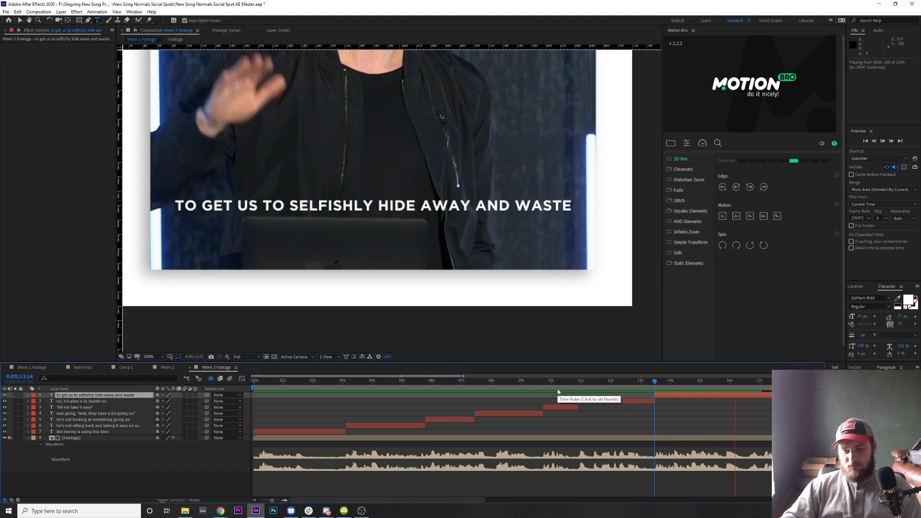
{"action": "key", "text": "space"}
{"action": "left_click_drag", "start_coordinate": [718, 382], "coordinate": [725, 382]}
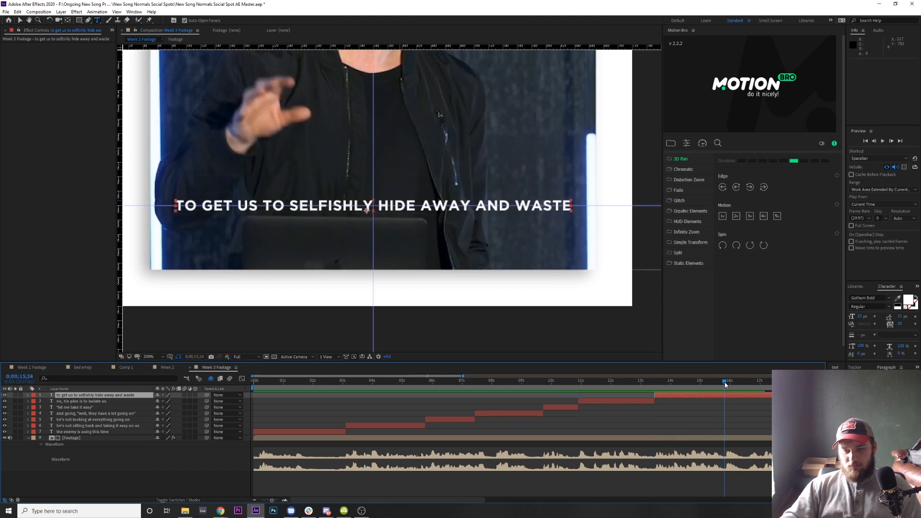
{"action": "key", "text": "alt+]"}
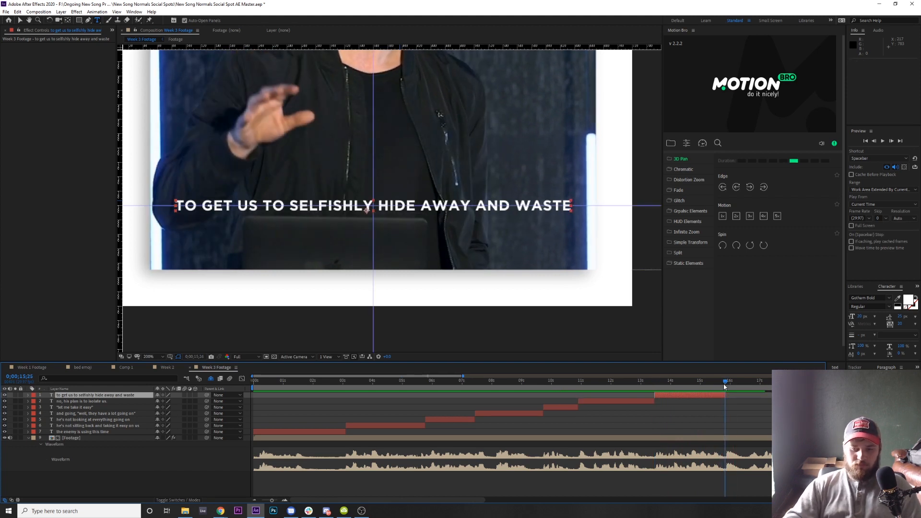
Listen to the speech from 0;00;15;26 and add a caption text layer reading “days weeks maybe months”
{"action": "key", "text": "Page_Down"}
{"action": "key", "text": "space"}
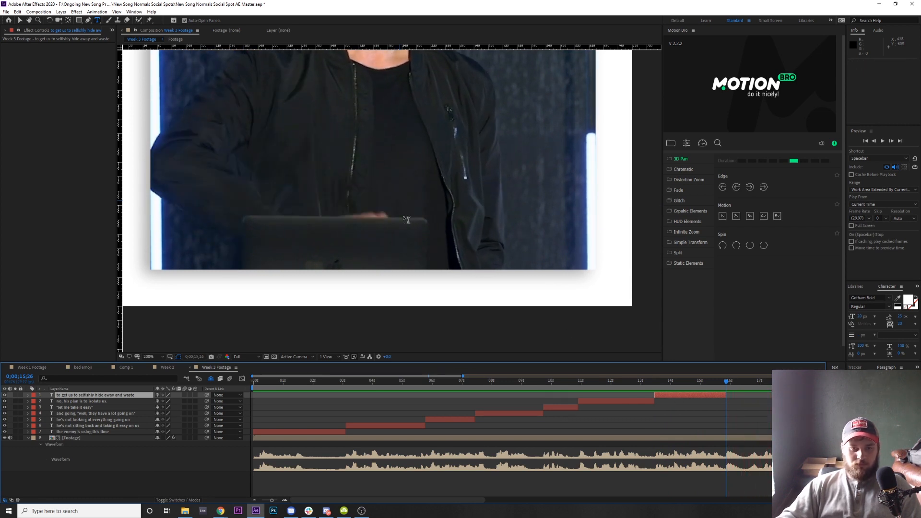
{"action": "left_click", "coordinate": [375, 207]}
{"action": "type", "text": "da"}
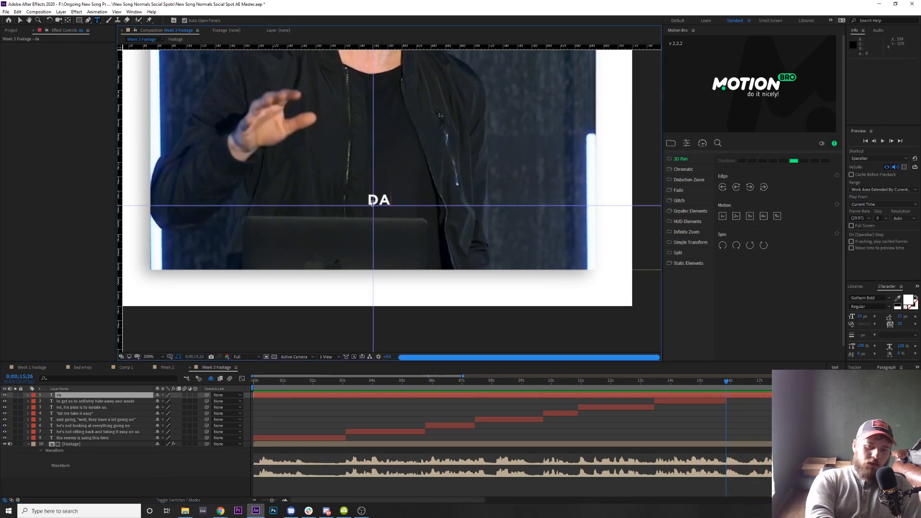
{"action": "type", "text": "ys weeks may"}
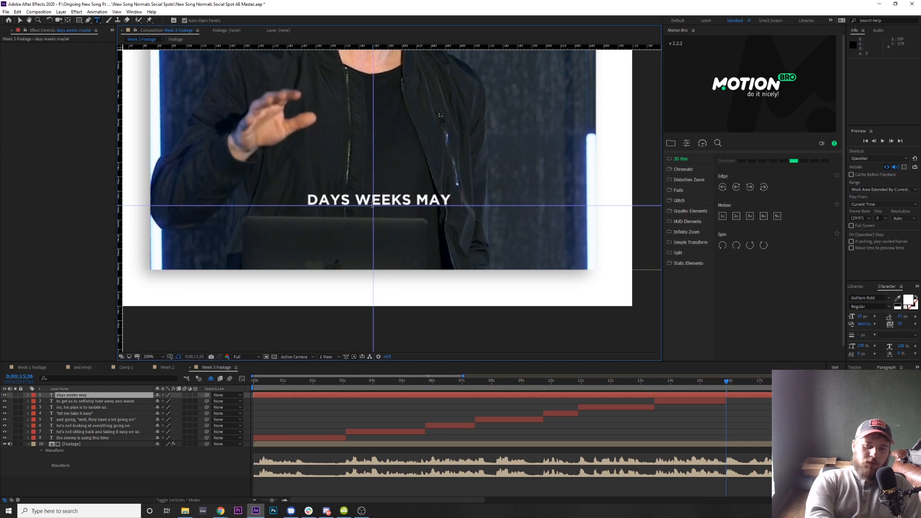
{"action": "type", "text": "be months"}
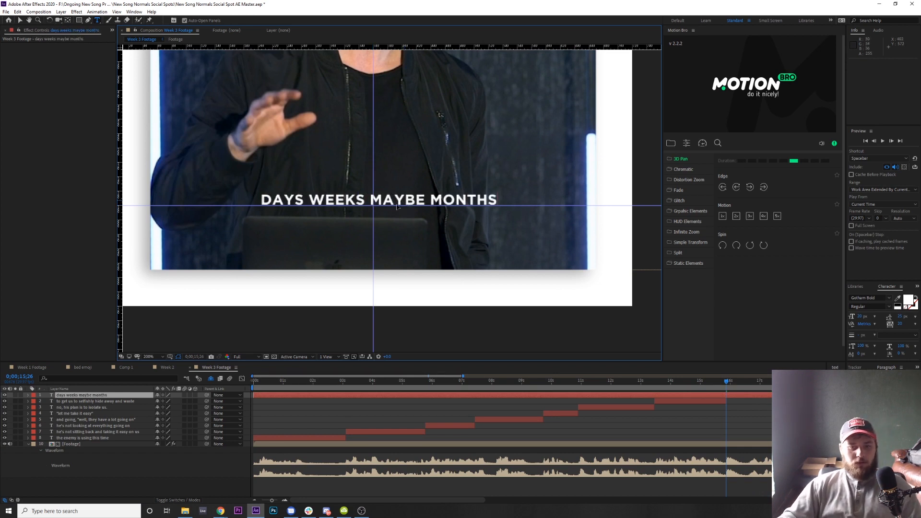
Center the eighth caption on the guide crossing and add a comma after “days”
{"action": "left_click_drag", "start_coordinate": [403, 202], "coordinate": [395, 210]}
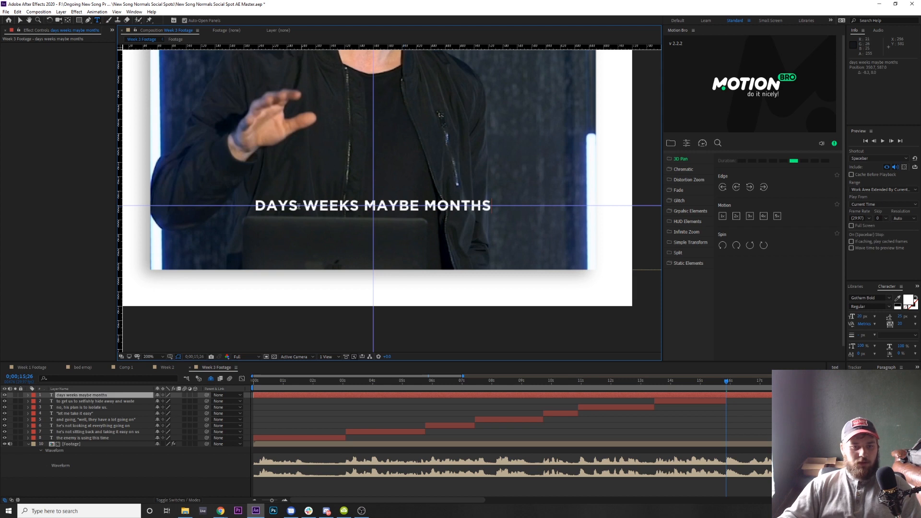
{"action": "left_click", "coordinate": [299, 206]}
{"action": "type", "text": ","}
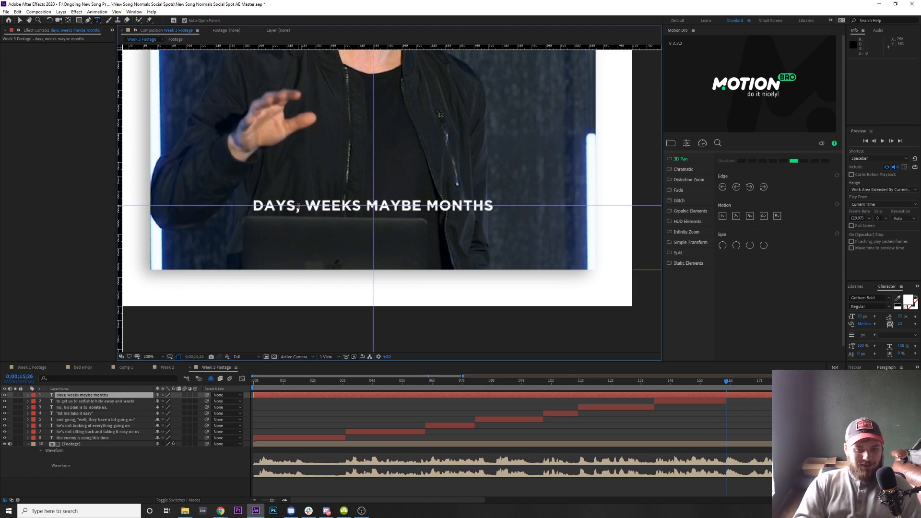
Add a comma after “weeks” in the eighth caption and trim its layer to start at 0;00;15;26
{"action": "key", "text": "Right"}
{"action": "key", "text": "Right"}
{"action": "key", "text": "Right"}
{"action": "key", "text": "Right"}
{"action": "key", "text": "Right"}
{"action": "key", "text": "Right"}
{"action": "type", "text": ","}
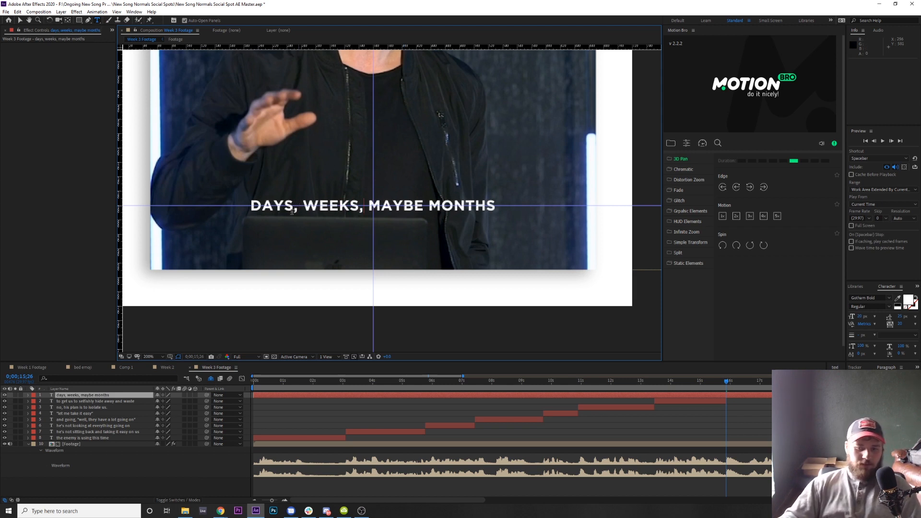
{"action": "left_click", "coordinate": [118, 397]}
{"action": "key", "text": "alt+["}
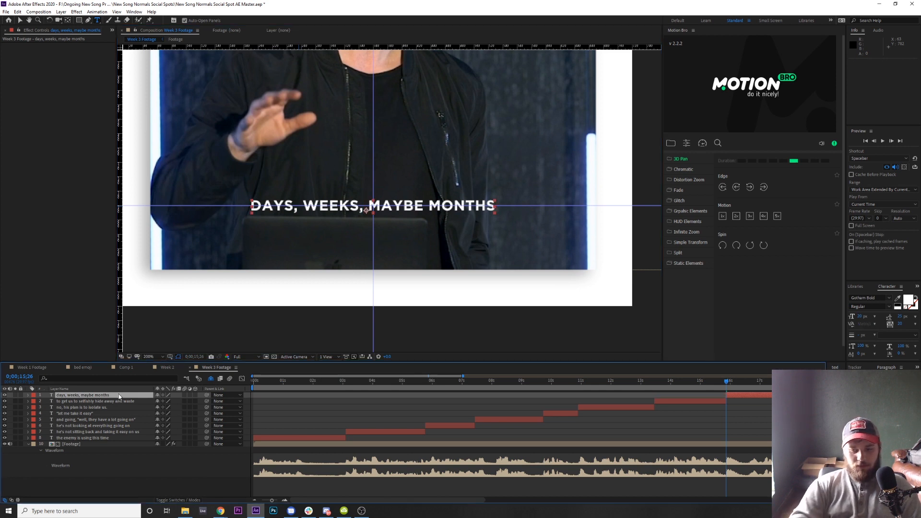
Play the eighth caption to find where its phrase ends, and trim its layer to end at 0;00;18;08
{"action": "key", "text": "space"}
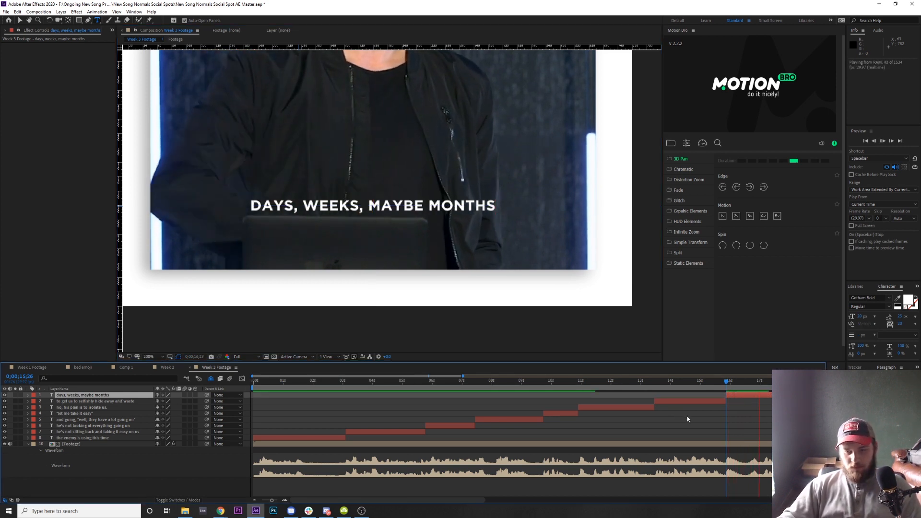
{"action": "key", "text": "space"}
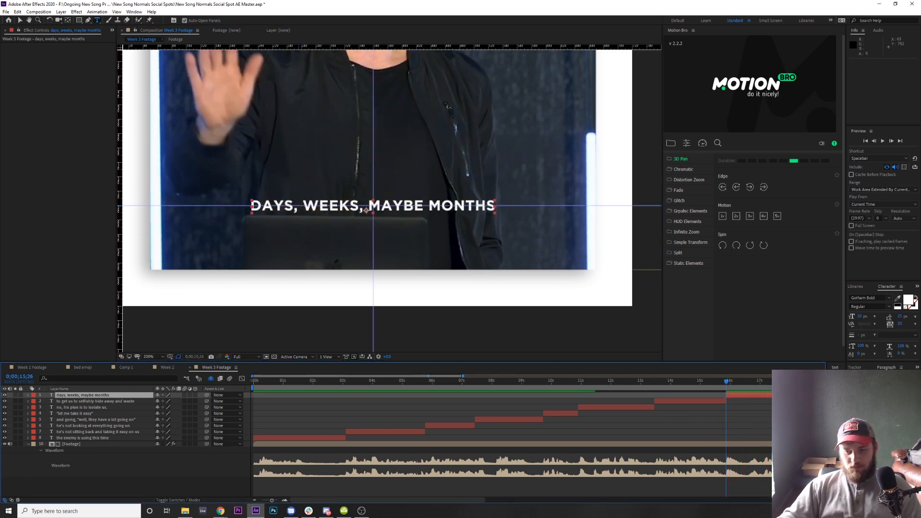
{"action": "key", "text": "Page_Down"}
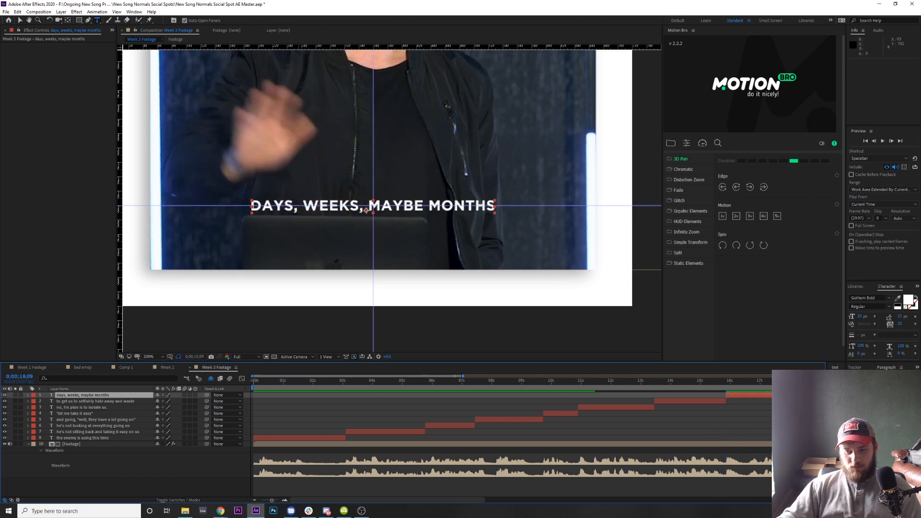
{"action": "key", "text": "Page_Up"}
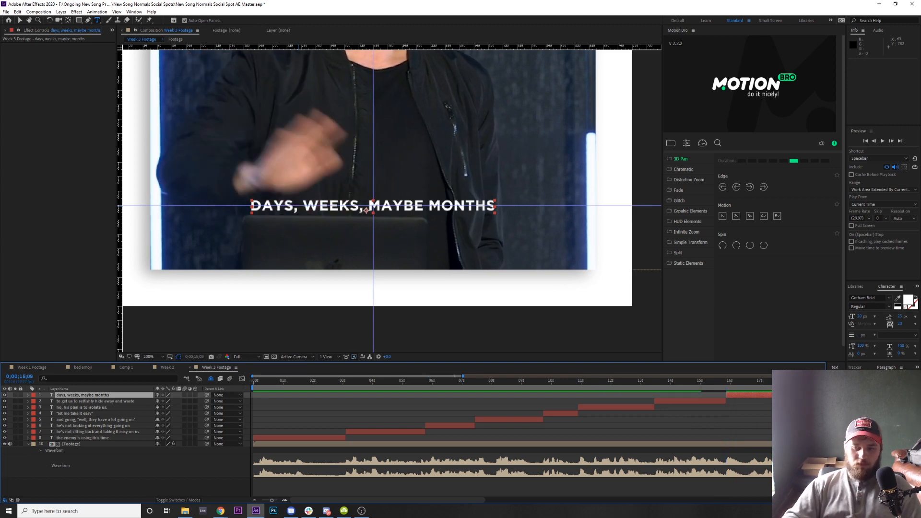
Listen to the speech from 0;00;18;09 and add a caption text layer reading “binge-watching netflix and disney+”
{"action": "key", "text": "space"}
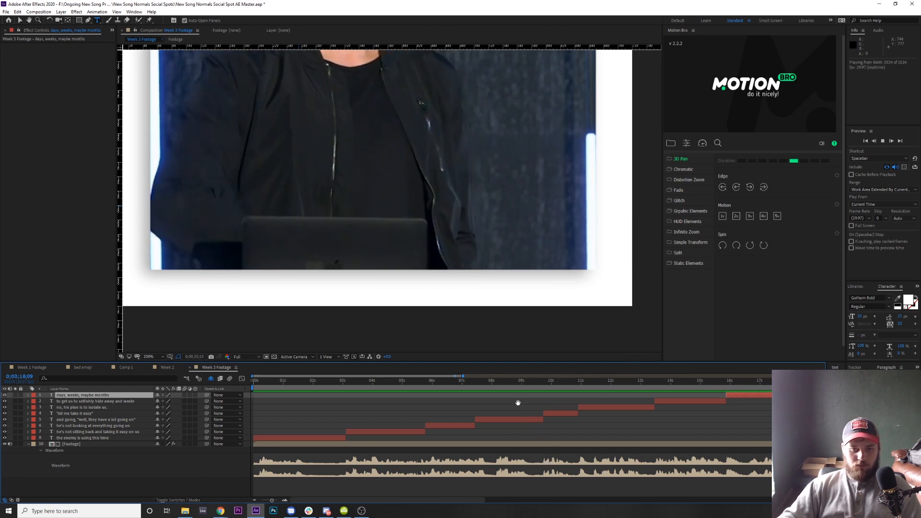
{"action": "key", "text": "space"}
{"action": "left_click", "coordinate": [376, 210]}
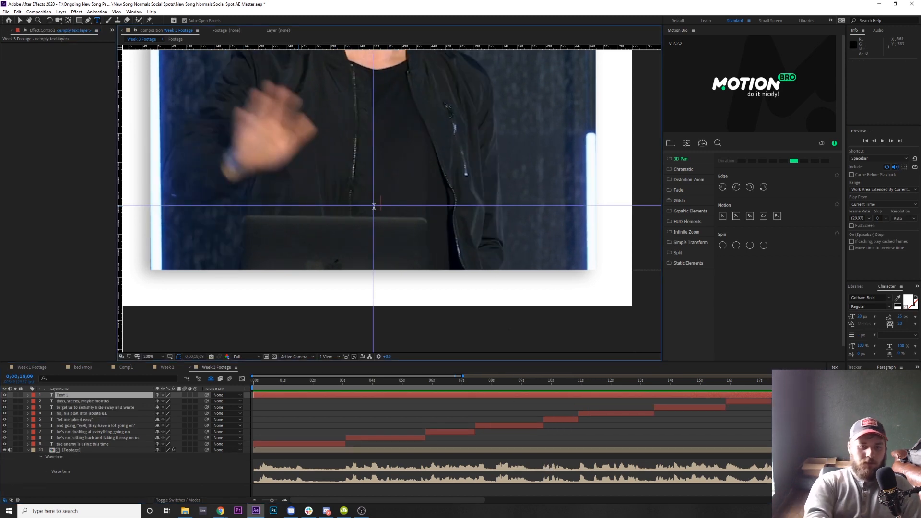
{"action": "type", "text": "being"}
{"action": "key", "text": "BackSpace"}
{"action": "key", "text": "BackSpace"}
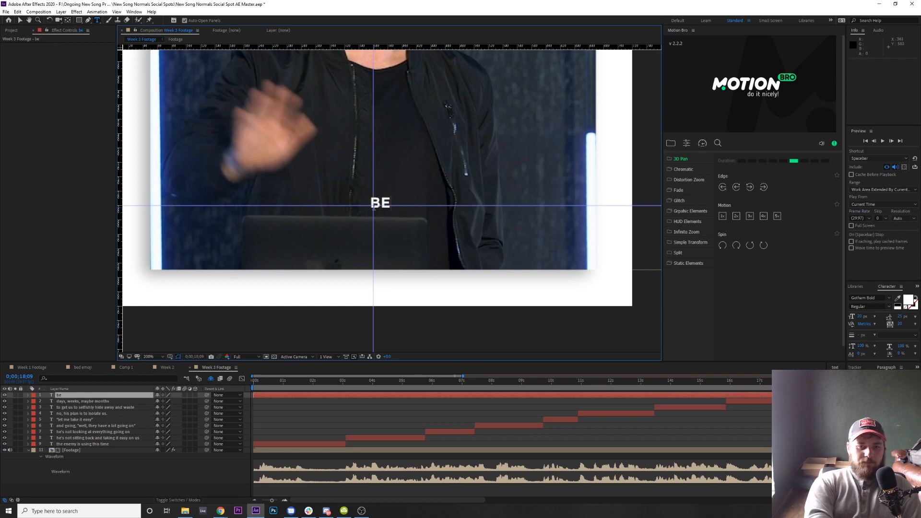
{"action": "key", "text": "BackSpace"}
{"action": "type", "text": "inge-"}
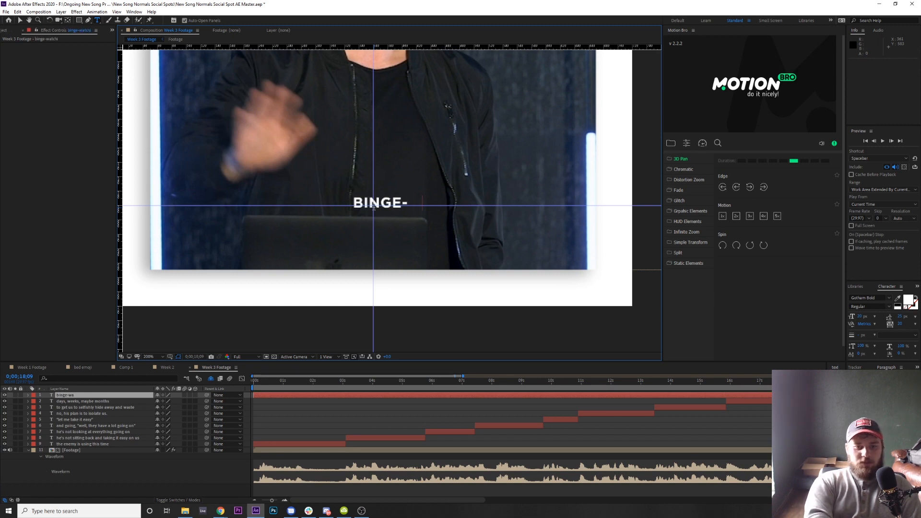
{"action": "type", "text": "watching netflix"}
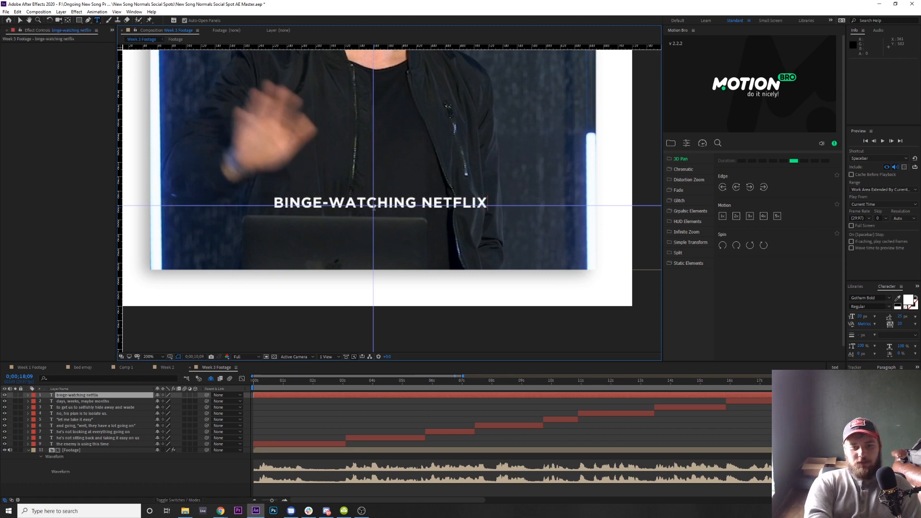
{"action": "type", "text": " and"}
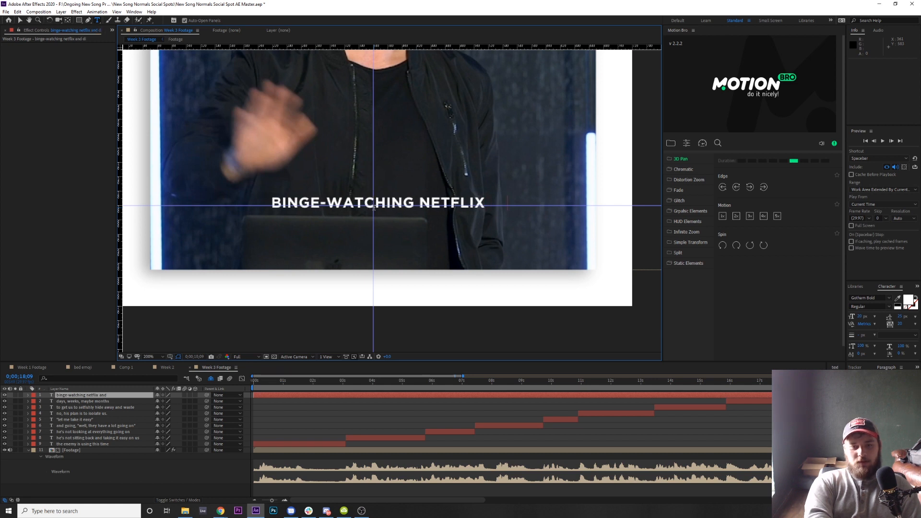
{"action": "type", "text": " disney+"}
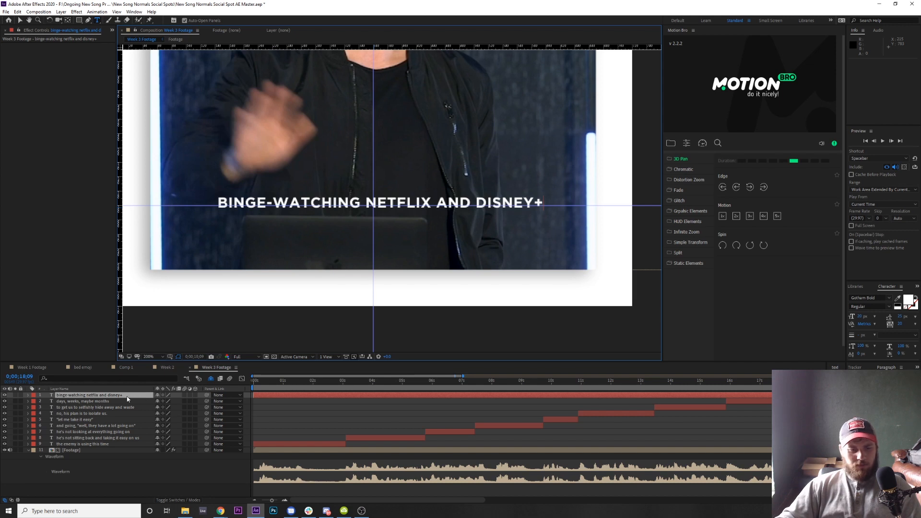
Trim the ninth caption's layer to run from 0;00;18;09 to 0;00;20;24, matching its spoken phrase, and center it on the guide crossing
{"action": "key", "text": "Escape"}
{"action": "key", "text": "space"}
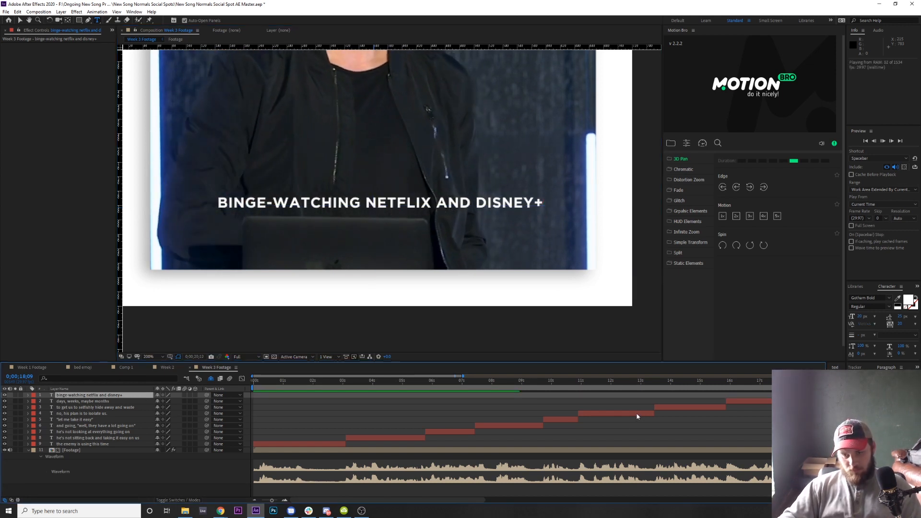
{"action": "key", "text": "space"}
{"action": "left_click_drag", "start_coordinate": [474, 500], "coordinate": [621, 497]}
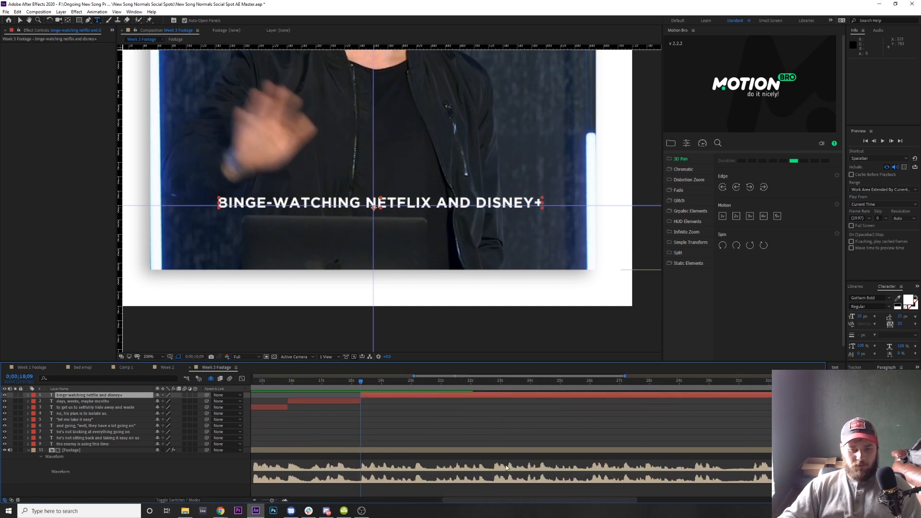
{"action": "left_click", "coordinate": [414, 384]}
{"action": "key", "text": "space"}
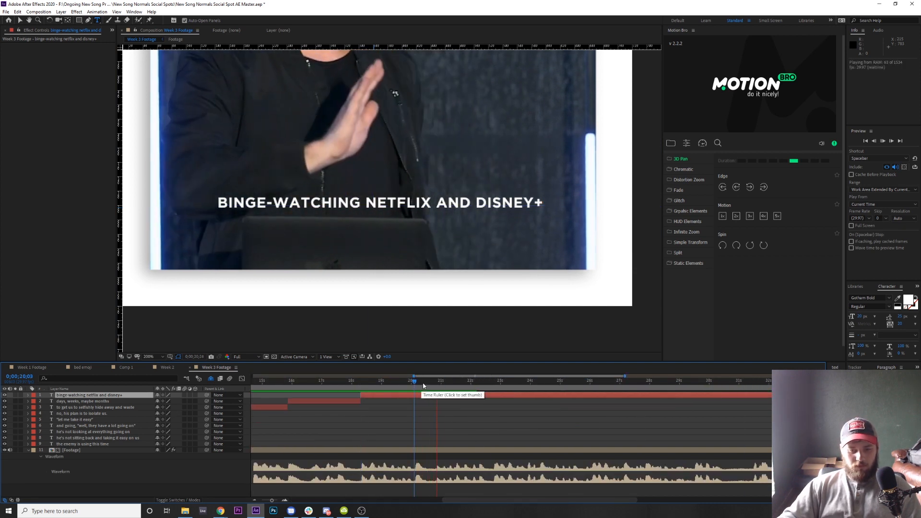
{"action": "left_click", "coordinate": [437, 383]}
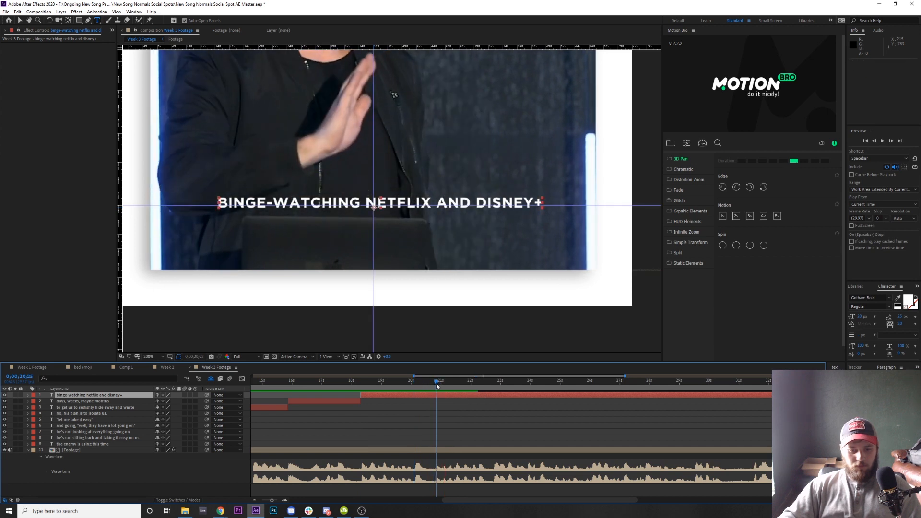
{"action": "key", "text": "Page_Up"}
{"action": "key", "text": "alt+bracketright"}
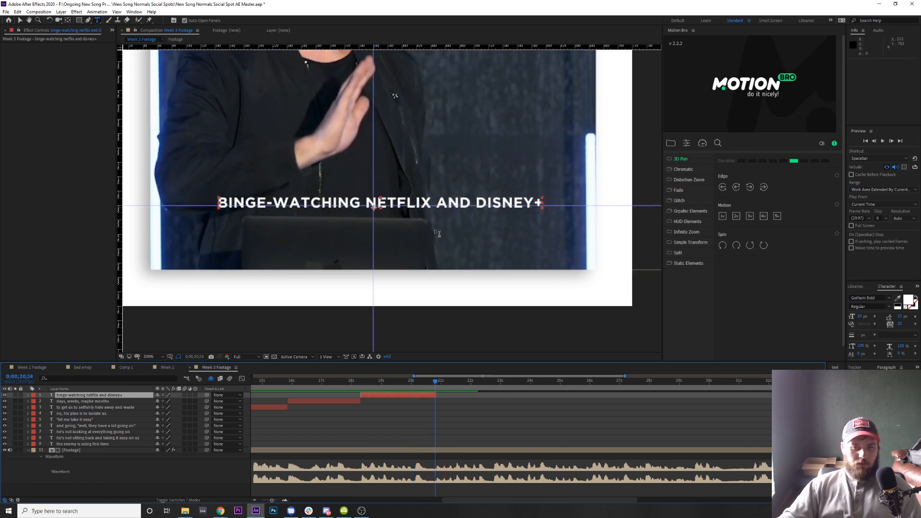
{"action": "left_click_drag", "start_coordinate": [373, 207], "coordinate": [367, 210]}
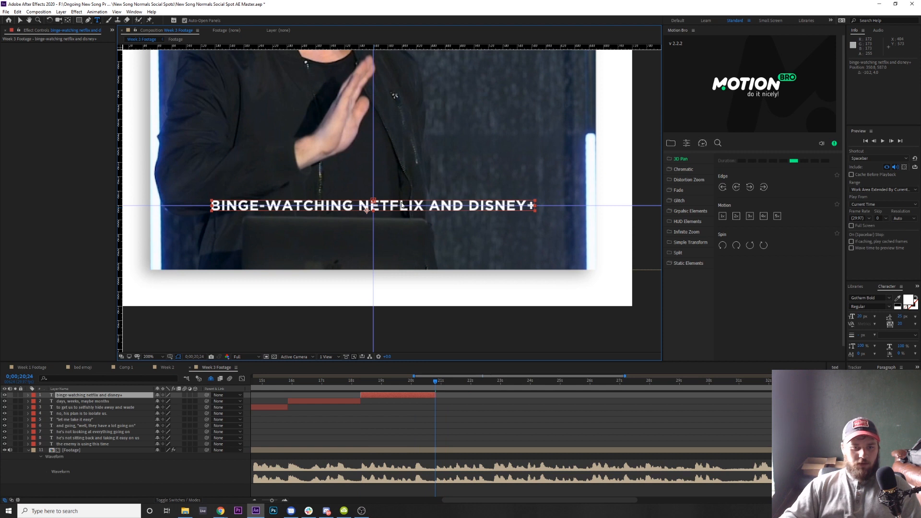
{"action": "left_click", "coordinate": [118, 395]}
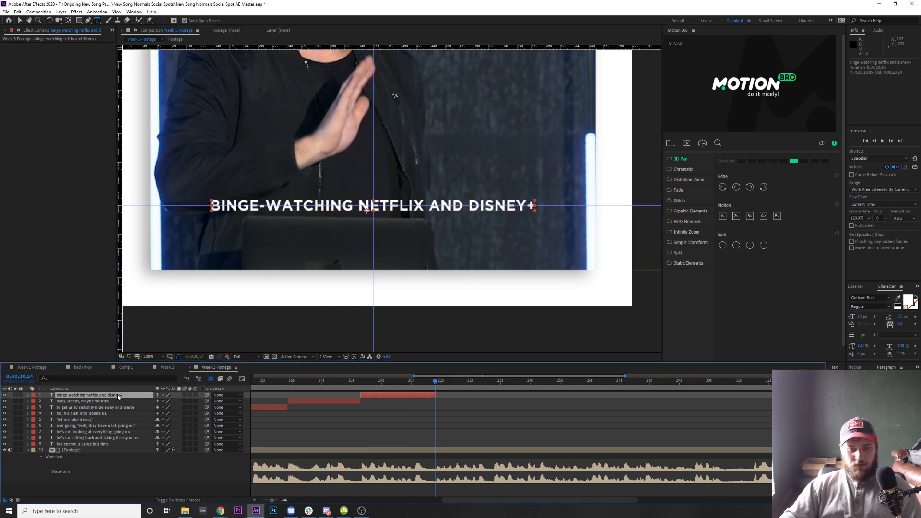
Listen to the speech from 0;00;20;25 and add a caption text layer reading “he tempts us to think “I'll watch out for me””
{"action": "key", "text": "space"}
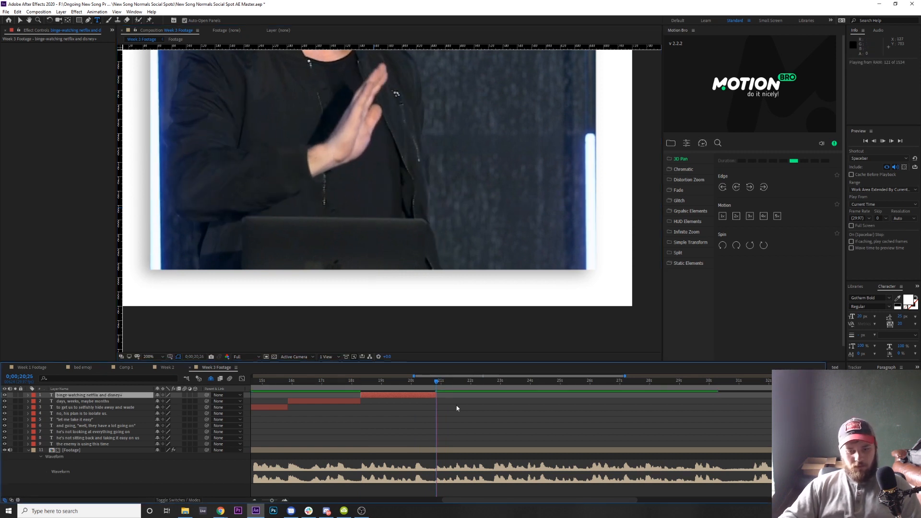
{"action": "key", "text": "space"}
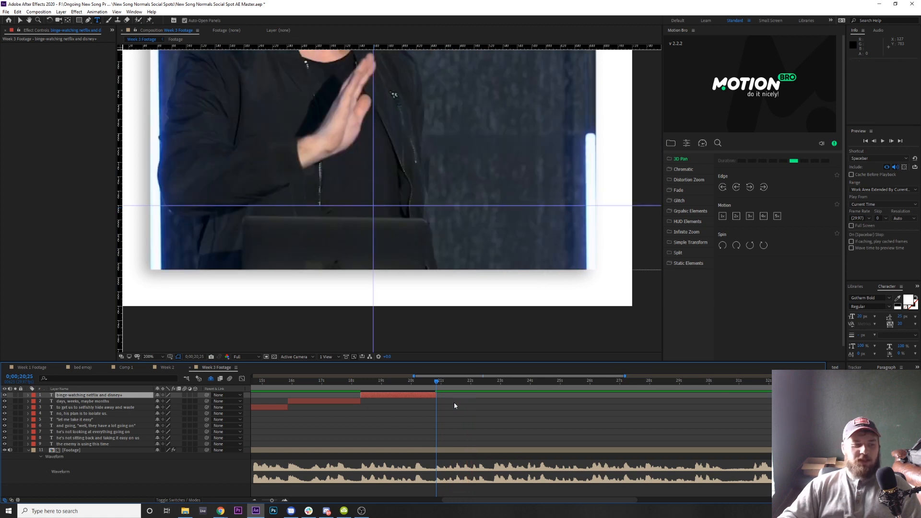
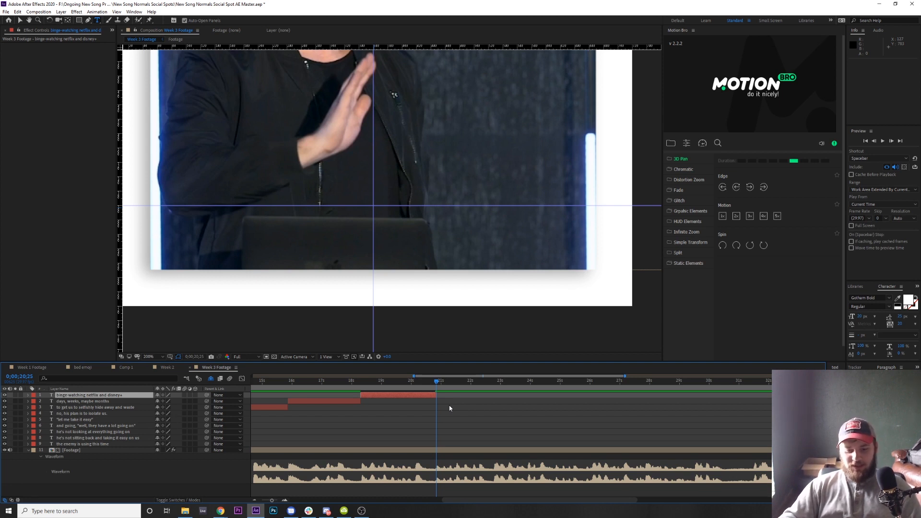
{"action": "key", "text": "space"}
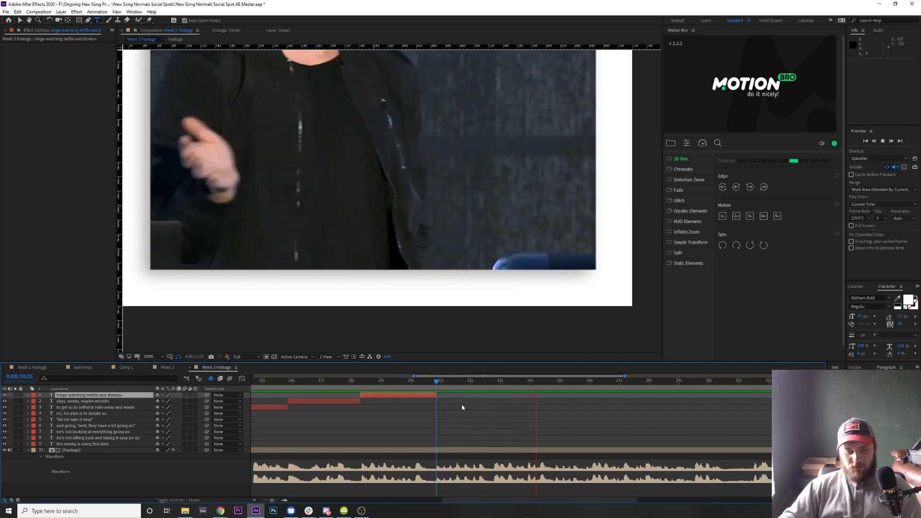
{"action": "key", "text": "space"}
{"action": "left_click", "coordinate": [374, 209]}
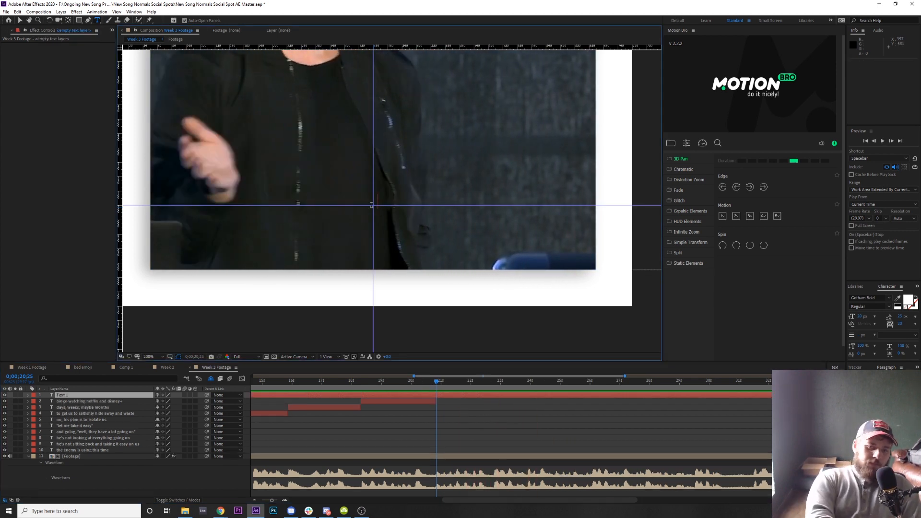
{"action": "type", "text": "he temps"}
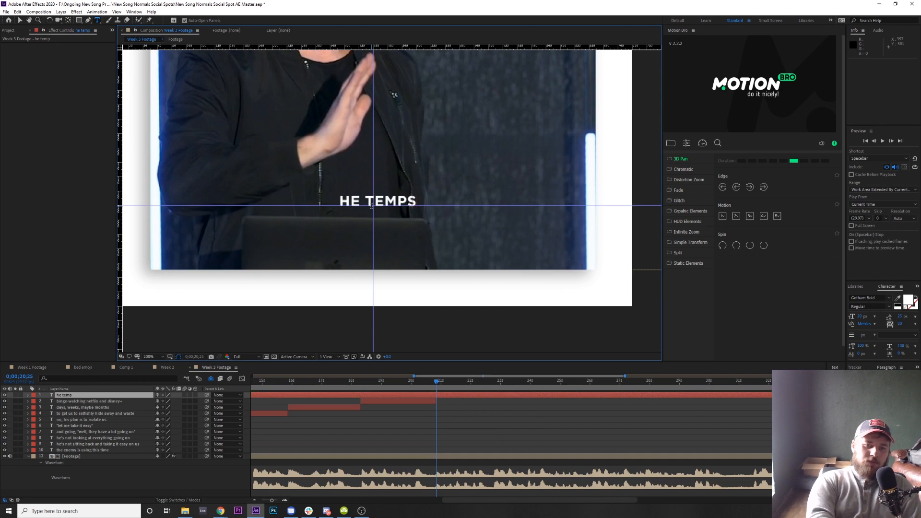
{"action": "key", "text": "BackSpace"}
{"action": "type", "text": "ts us to think"}
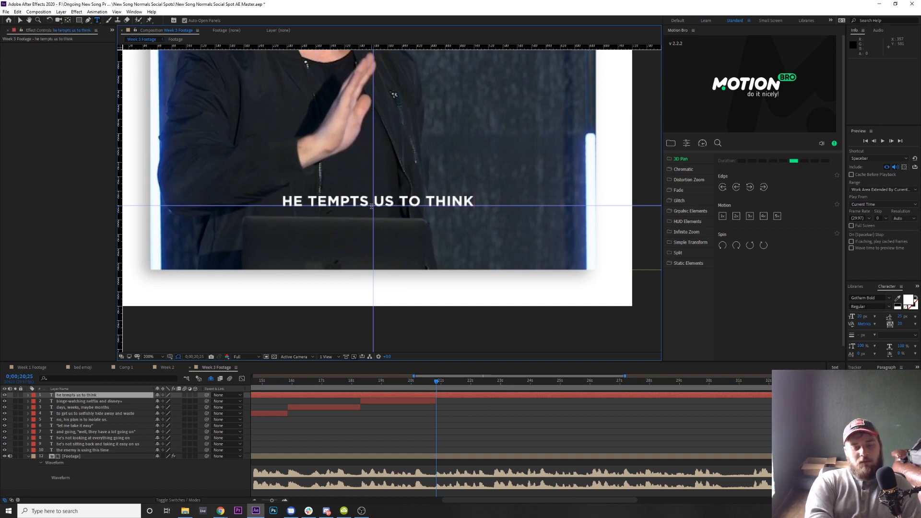
{"action": "type", "text": " \"I'll wa"}
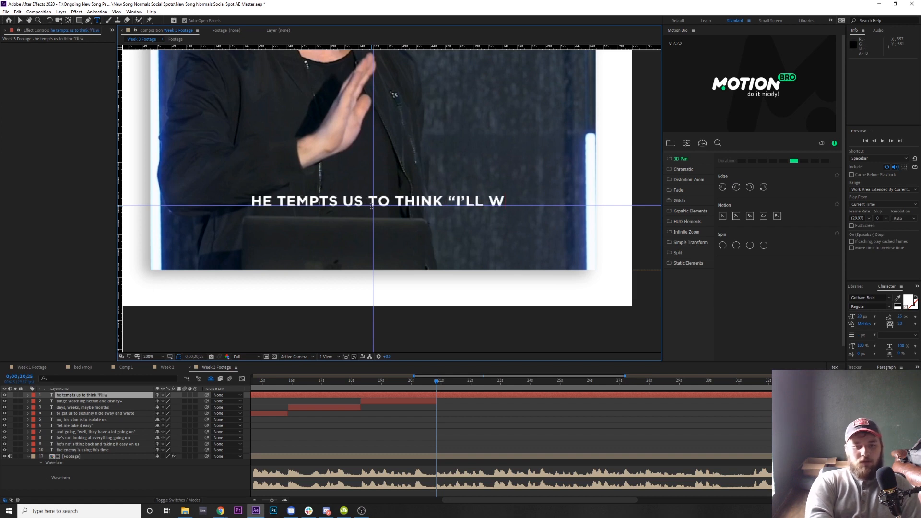
{"action": "type", "text": "tch out for me"}
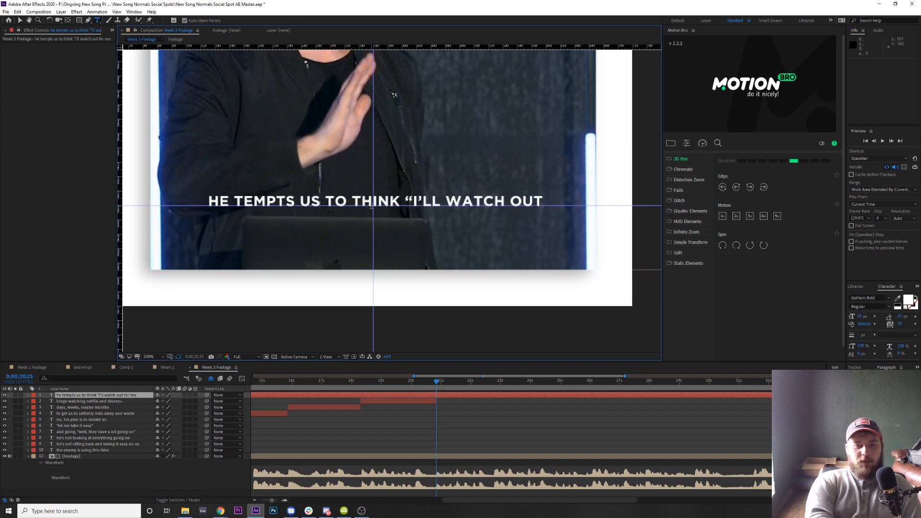
{"action": "type", "text": "\""}
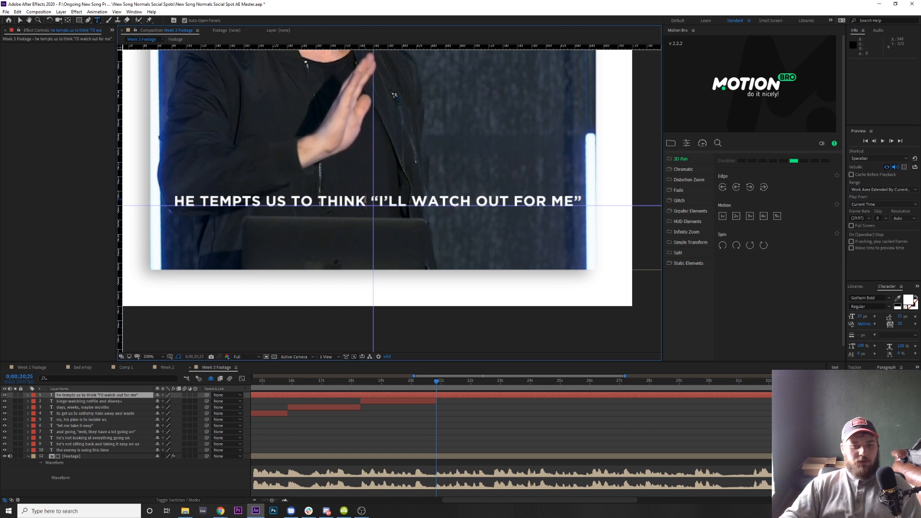
Center the tenth caption on the guide crossing and add a comma after “think”
{"action": "left_click_drag", "start_coordinate": [346, 204], "coordinate": [342, 209]}
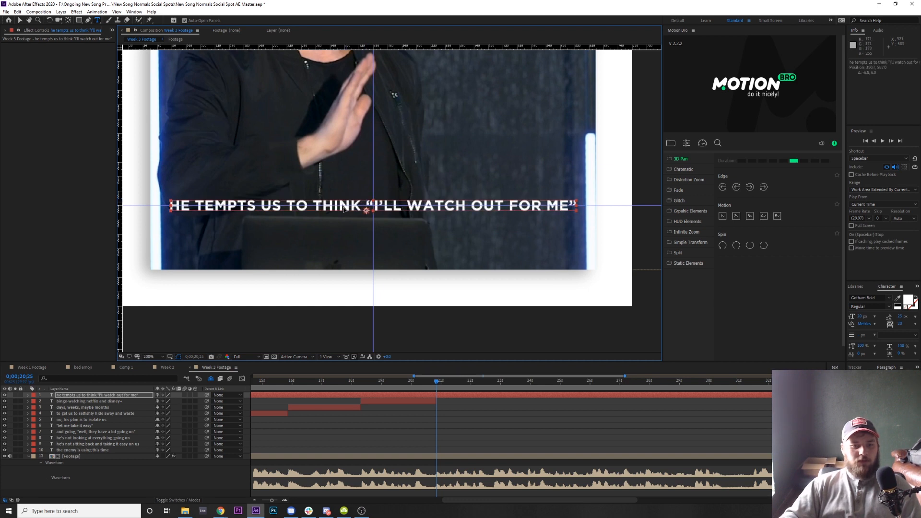
{"action": "left_click", "coordinate": [360, 205]}
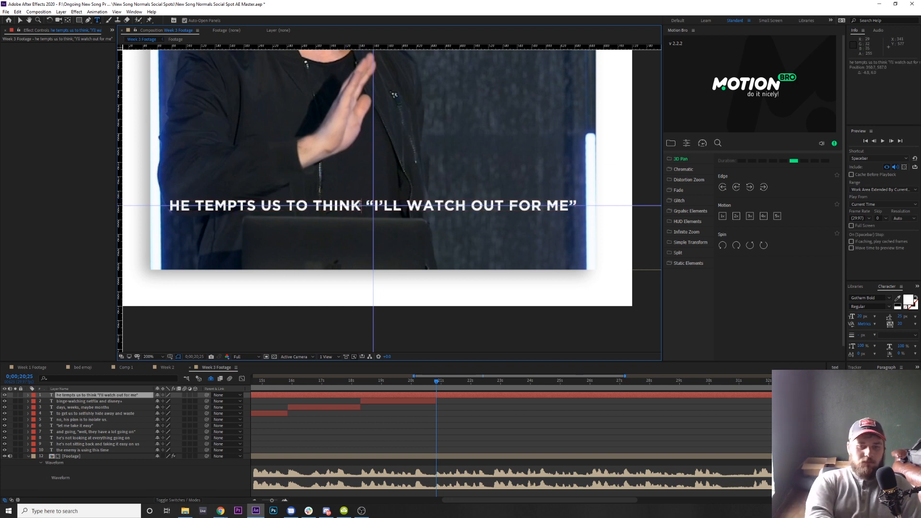
{"action": "type", "text": ","}
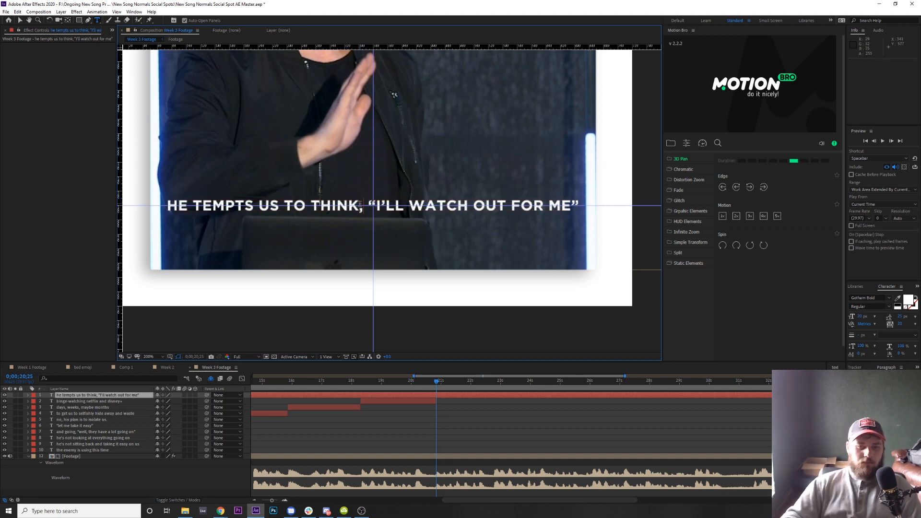
Trim the tenth caption's layer to run from 0;00;20;25 to 0;00;23;26, matching its spoken phrase
{"action": "left_click", "coordinate": [122, 397]}
{"action": "key", "text": "alt+["}
{"action": "key", "text": "space"}
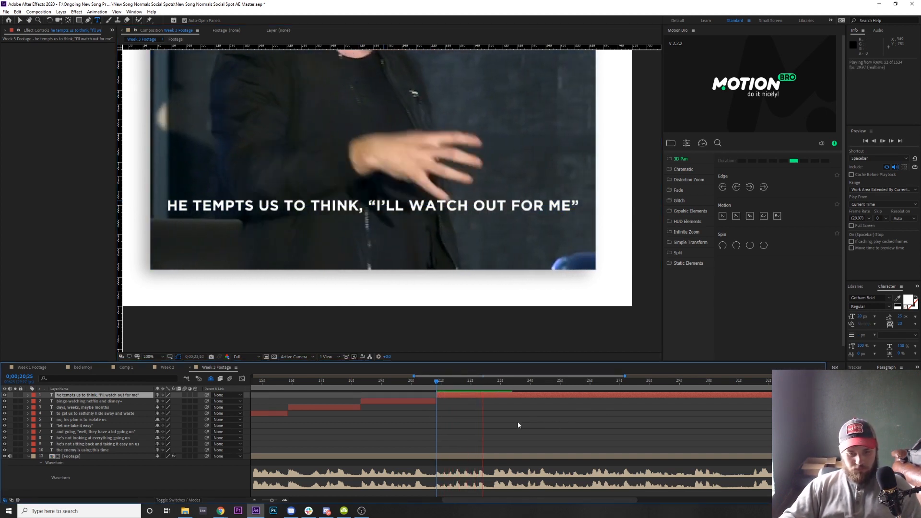
{"action": "key", "text": "space"}
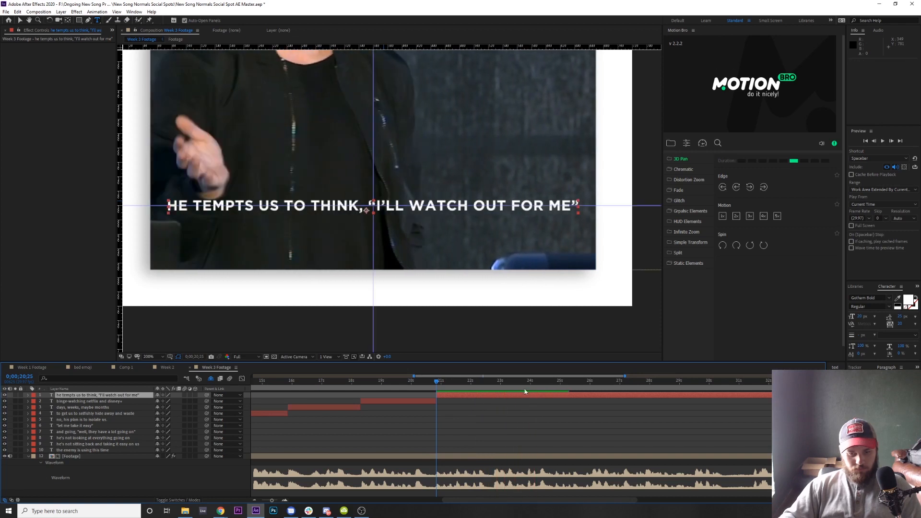
{"action": "left_click", "coordinate": [527, 382]}
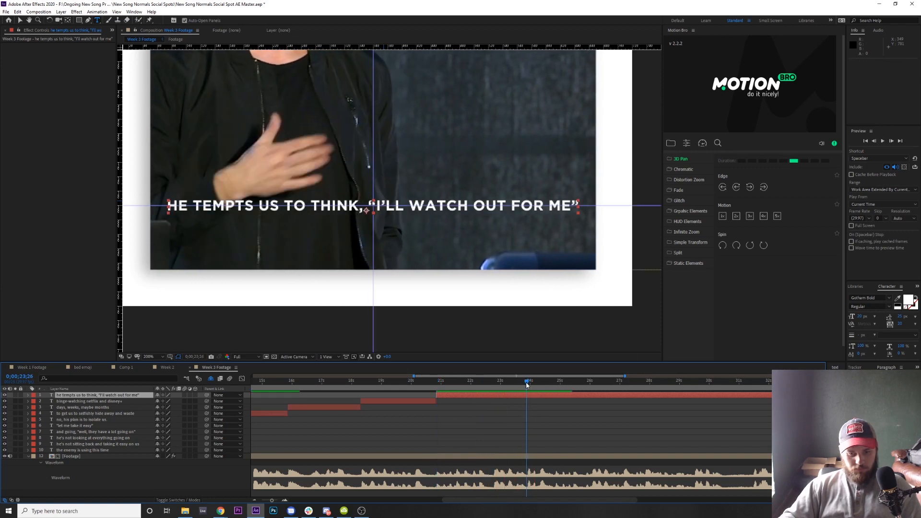
{"action": "key", "text": "alt+bracketright"}
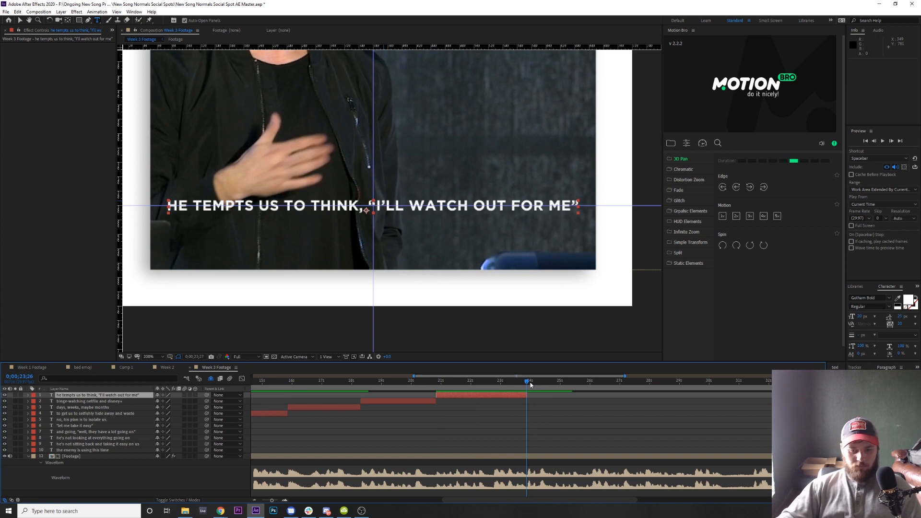
Listen to the speech from 0;00;23;27 and add a caption text layer reading “that's what crisis tempts us to think”
{"action": "key", "text": "space"}
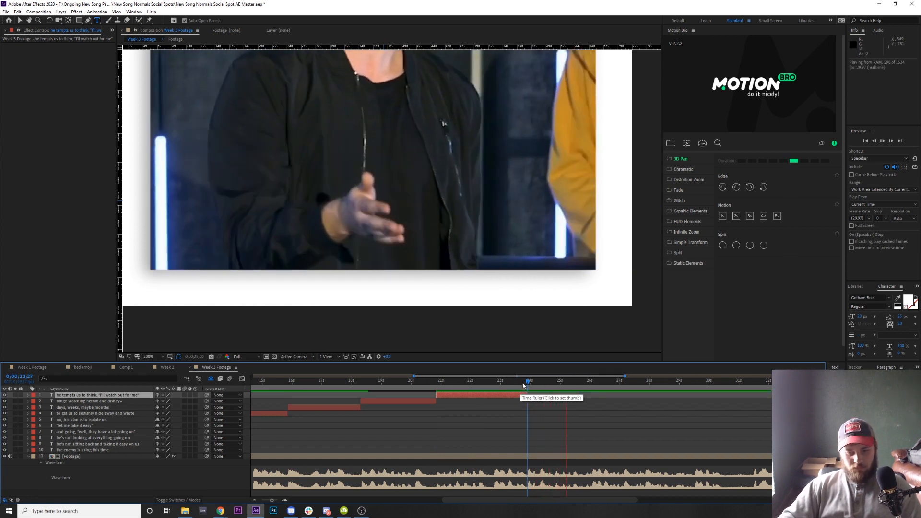
{"action": "key", "text": "space"}
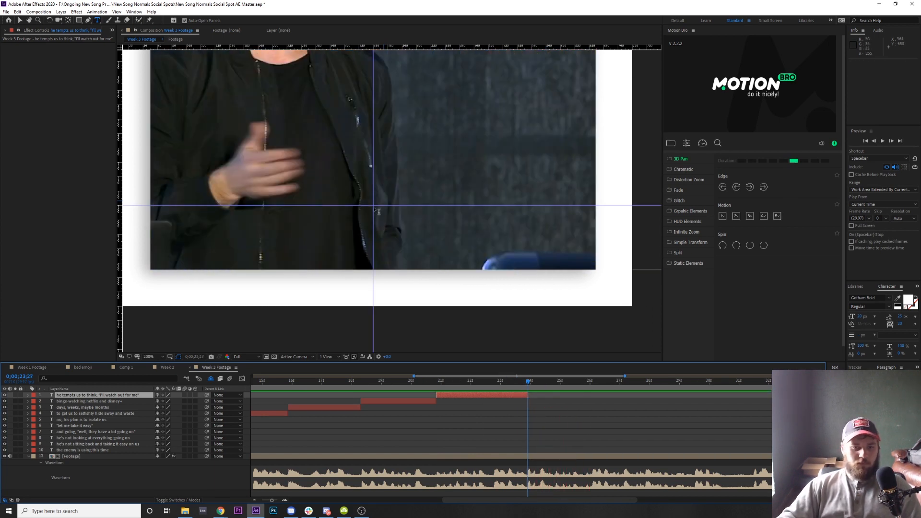
{"action": "left_click", "coordinate": [376, 210]}
{"action": "type", "text": "that's what"}
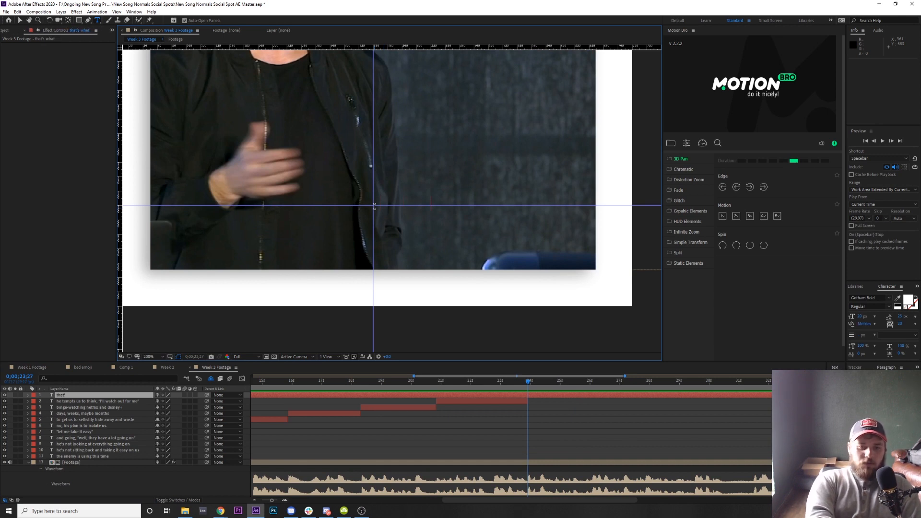
{"action": "type", "text": " crisi"}
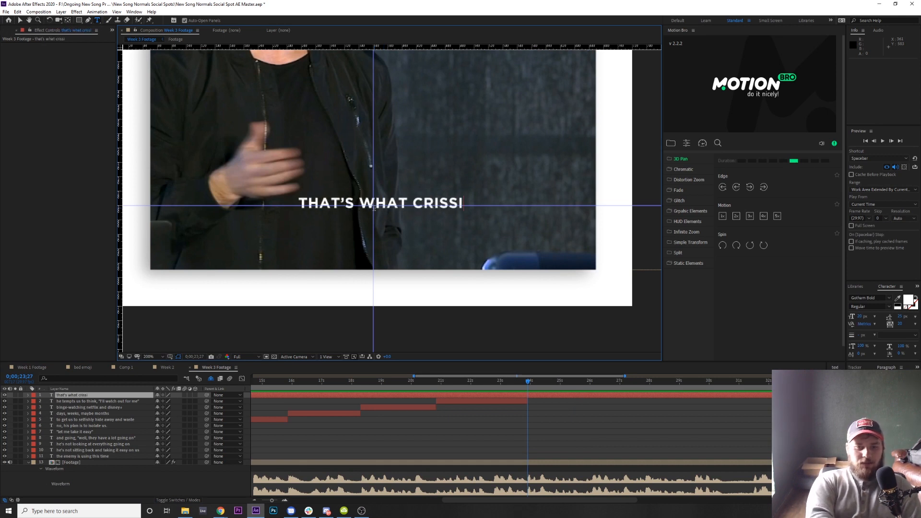
{"action": "key", "text": "BackSpace"}
{"action": "key", "text": "BackSpace"}
{"action": "type", "text": "is tempts us"}
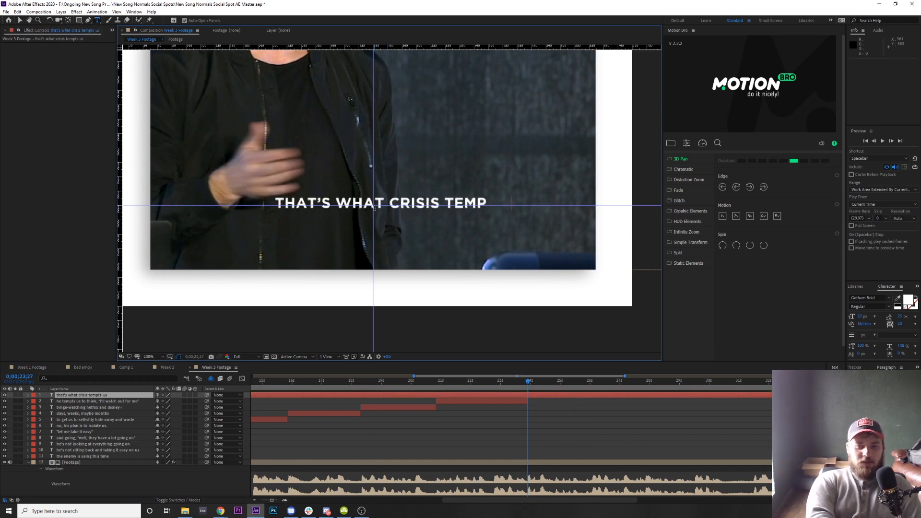
{"action": "type", "text": " to think"}
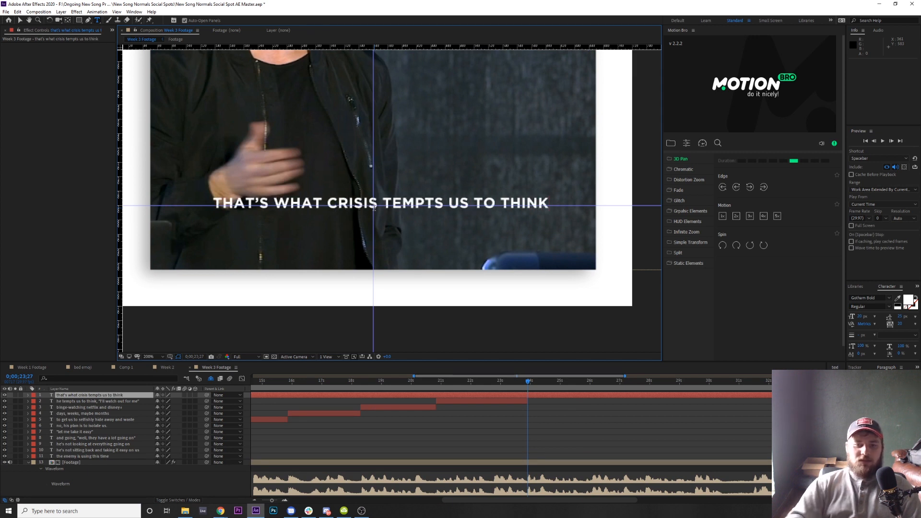
Center the eleventh caption on the guide crossing and trim its layer to run from 0;00;23;27 to 0;00;25;25, matching the speech
{"action": "left_click_drag", "start_coordinate": [400, 211], "coordinate": [394, 208]}
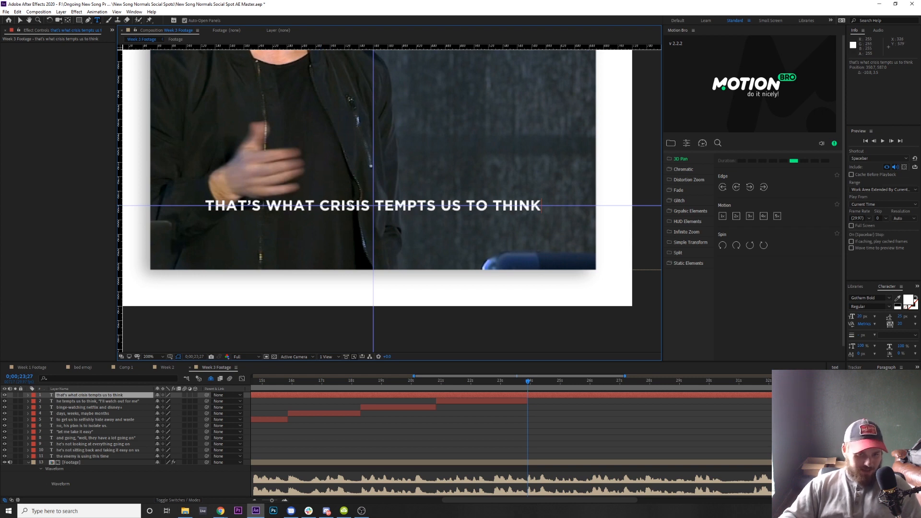
{"action": "left_click", "coordinate": [132, 396]}
{"action": "key", "text": "alt+bracketleft"}
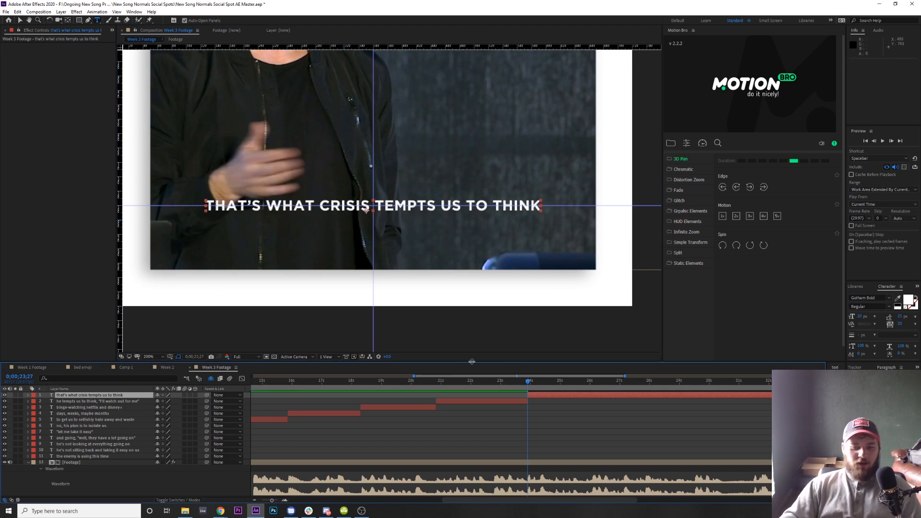
{"action": "key", "text": "space"}
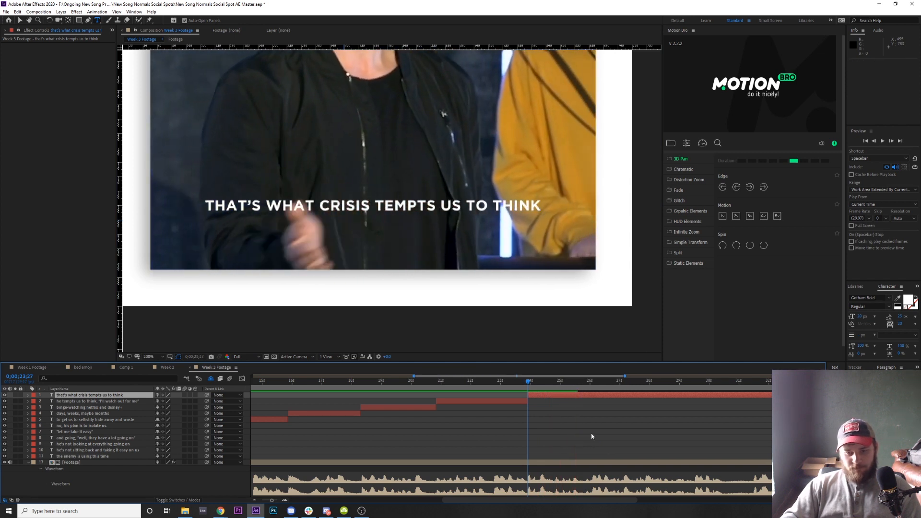
{"action": "key", "text": "space"}
{"action": "key", "text": "space"}
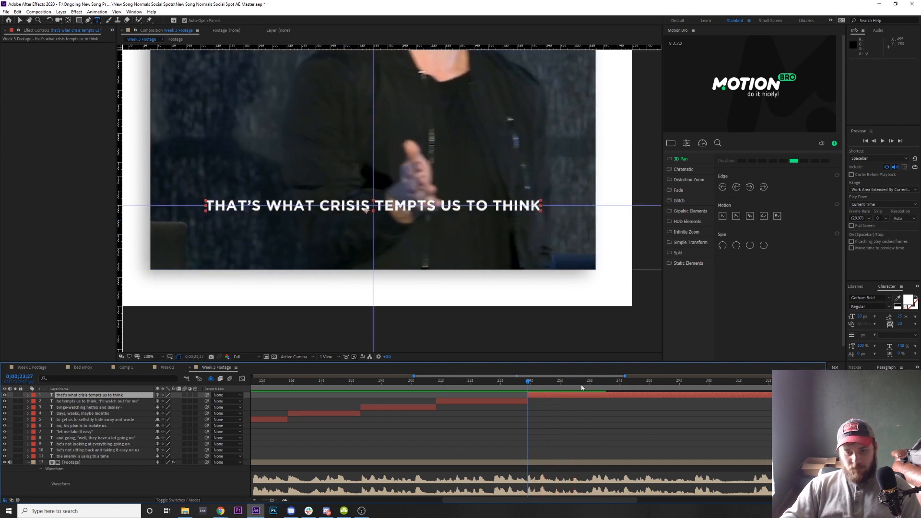
{"action": "left_click", "coordinate": [583, 384]}
{"action": "key", "text": "space"}
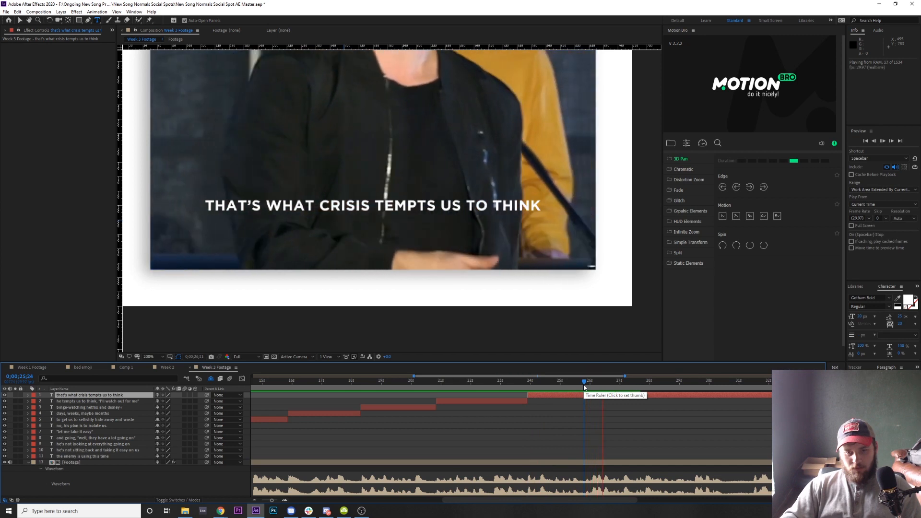
{"action": "key", "text": "space"}
{"action": "left_click_drag", "start_coordinate": [584, 384], "coordinate": [585, 382]}
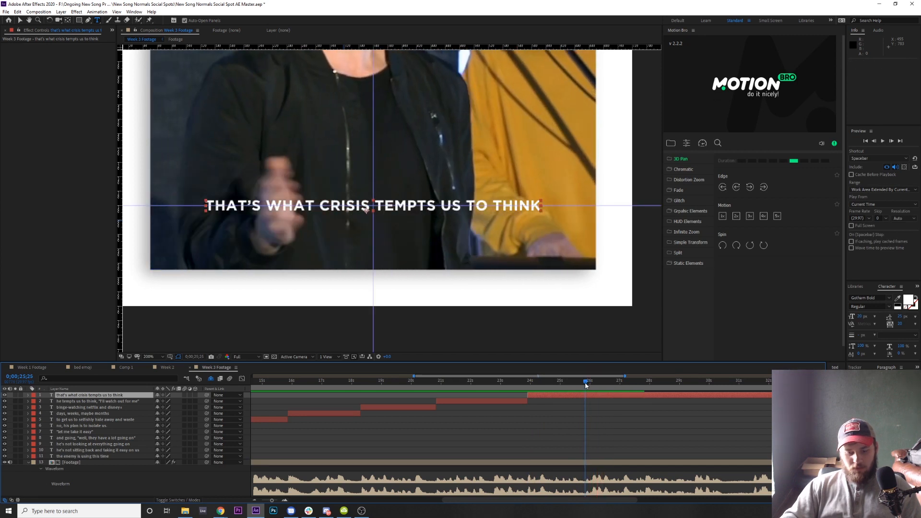
{"action": "key", "text": "alt+bracketright"}
Listen to the speech from 0;00;25;26 and add a caption text layer reading “is “I'll watch out for me””
{"action": "left_click", "coordinate": [585, 384]}
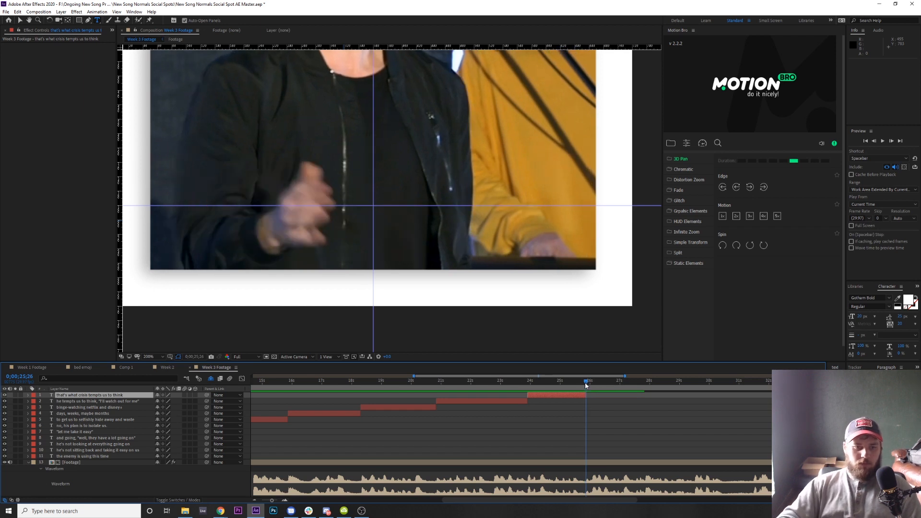
{"action": "key", "text": "space"}
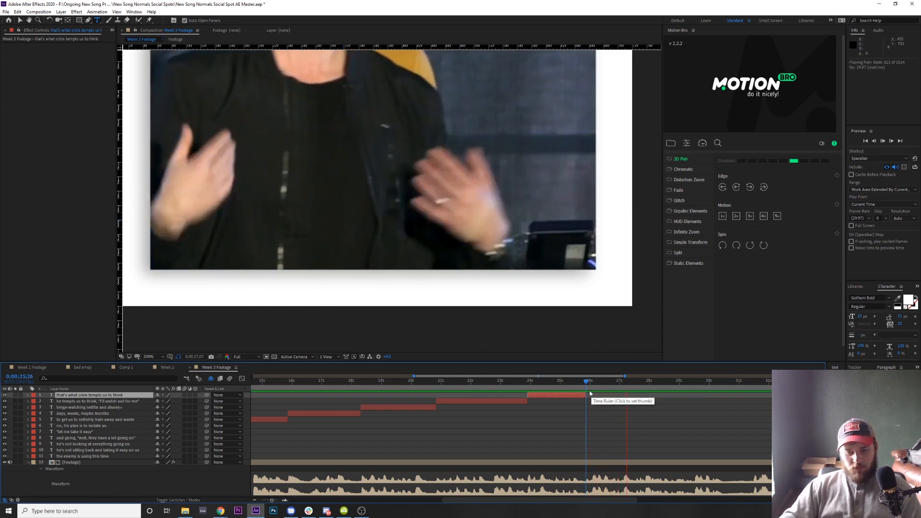
{"action": "key", "text": "space"}
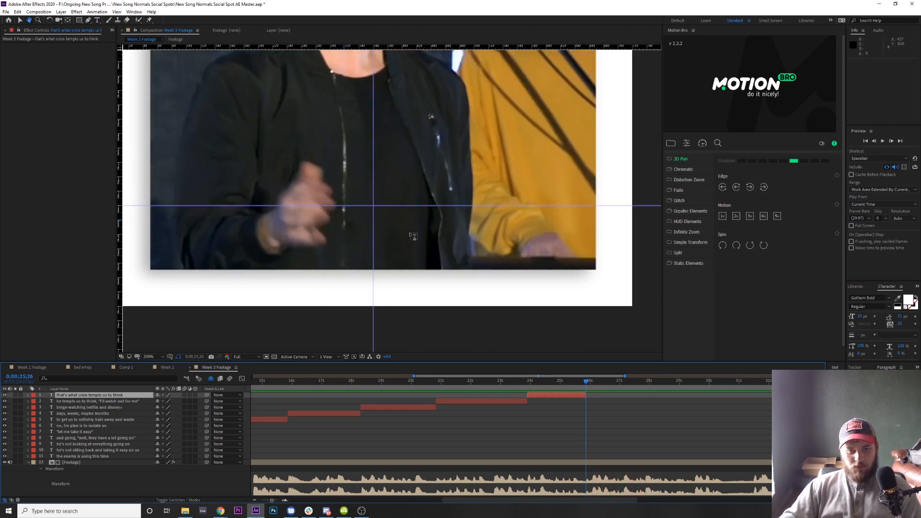
{"action": "key", "text": "ctrl+t"}
{"action": "left_click", "coordinate": [372, 214]}
{"action": "type", "text": "is"}
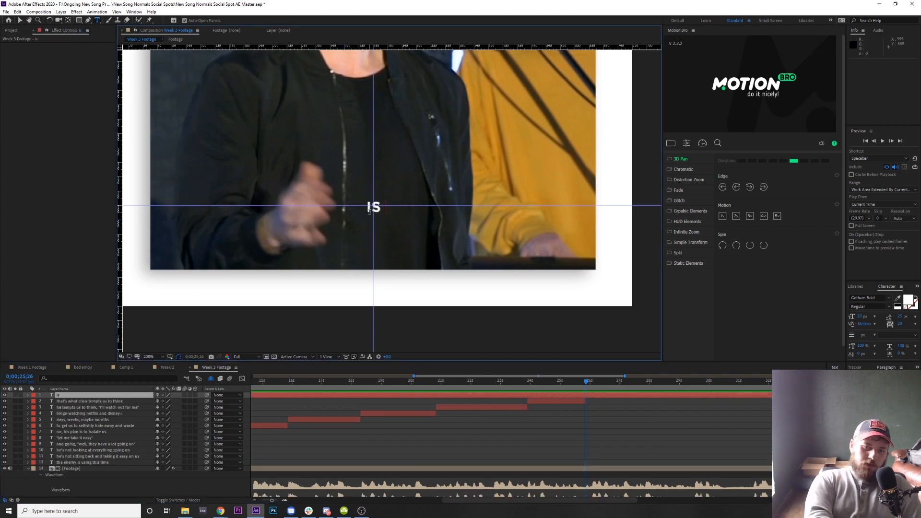
{"action": "type", "text": " “i'll wa"}
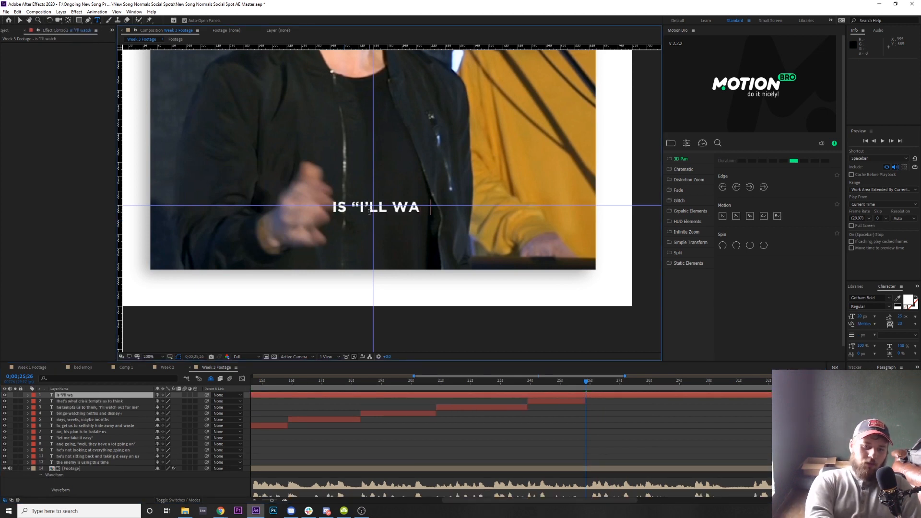
{"action": "type", "text": "tch out"}
{"action": "type", "text": "\""}
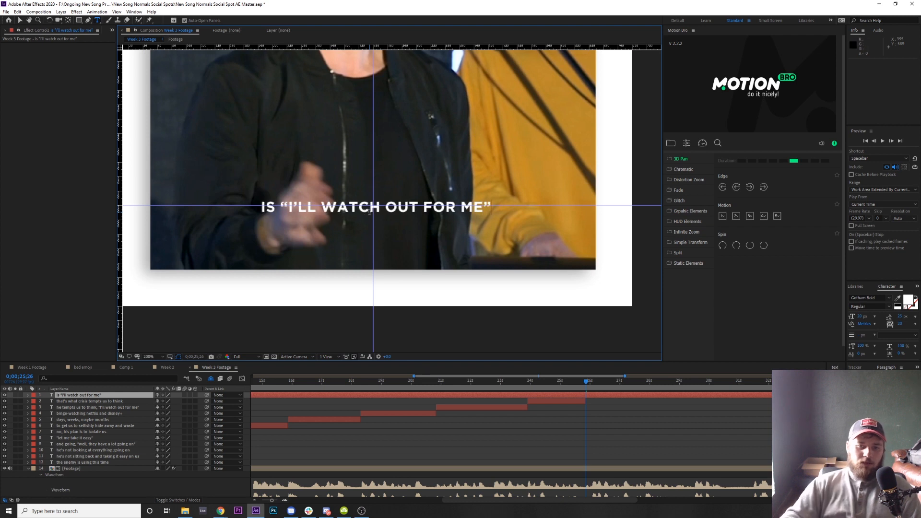
Center the twelfth caption on the guide crossing and trim its layer to run from 0;00;25;26 to 0;00;26;26, matching the speech
{"action": "left_click", "coordinate": [138, 396]}
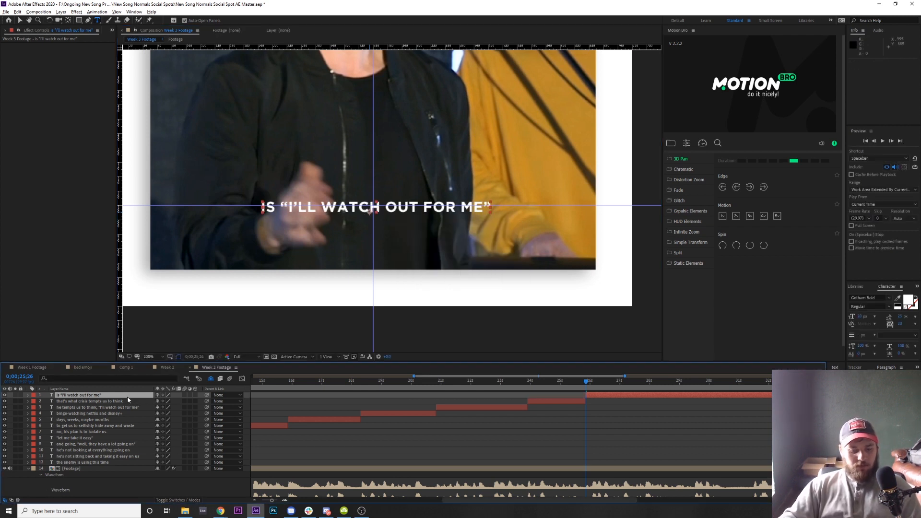
{"action": "left_click_drag", "start_coordinate": [385, 214], "coordinate": [383, 211]}
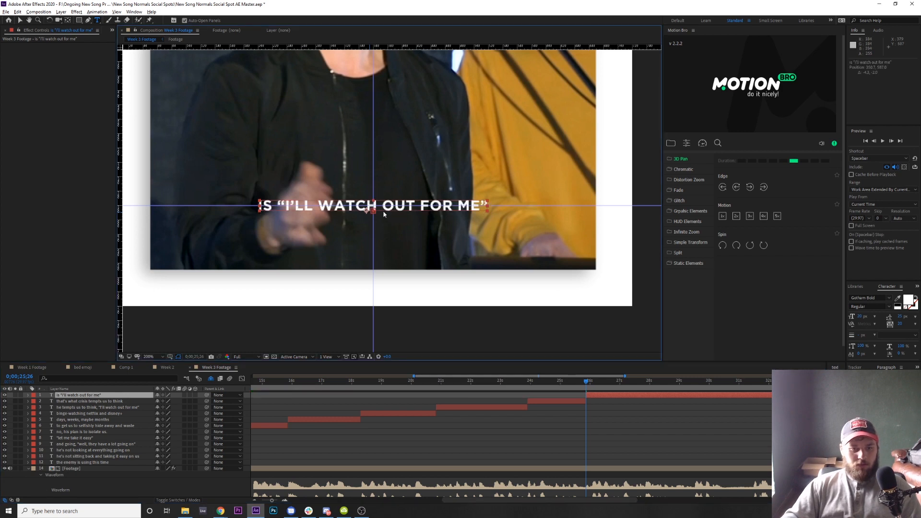
{"action": "key", "text": "space"}
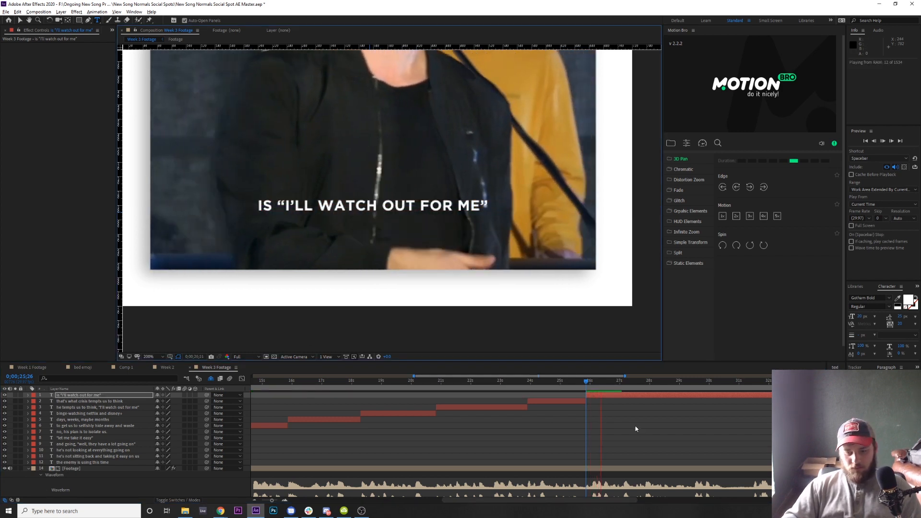
{"action": "left_click", "coordinate": [613, 382]}
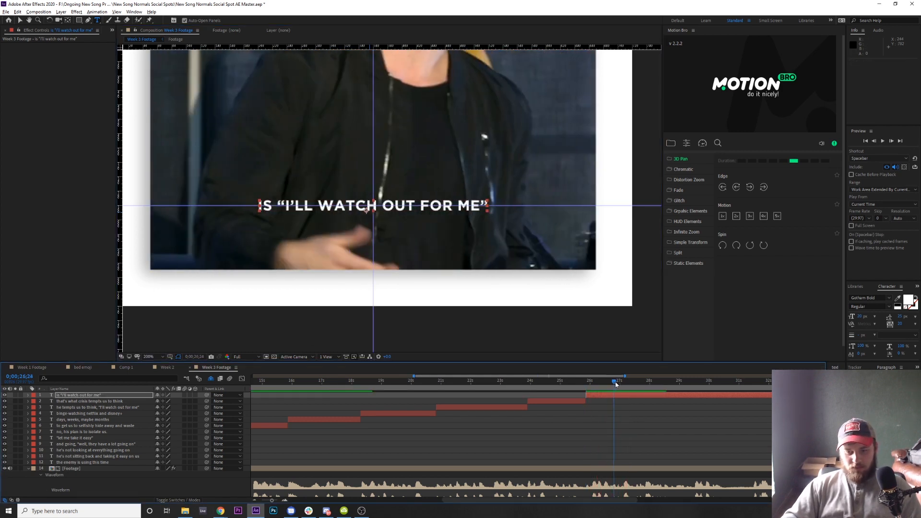
{"action": "key", "text": "space"}
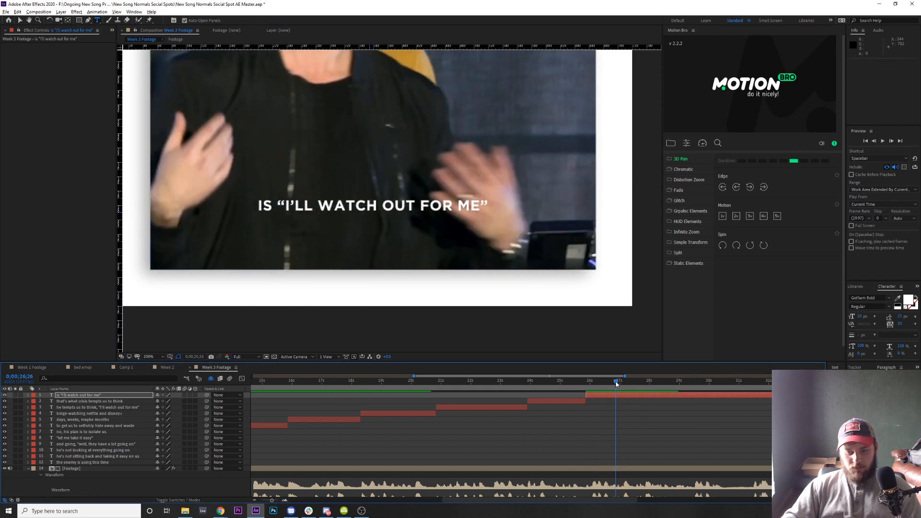
{"action": "key", "text": "space"}
{"action": "key", "text": "alt+bracketright"}
Listen to the speech from 0;00;26;27 and add a caption text layer reading “but christ is inviting you to think this morning”
{"action": "key", "text": "Page_Down"}
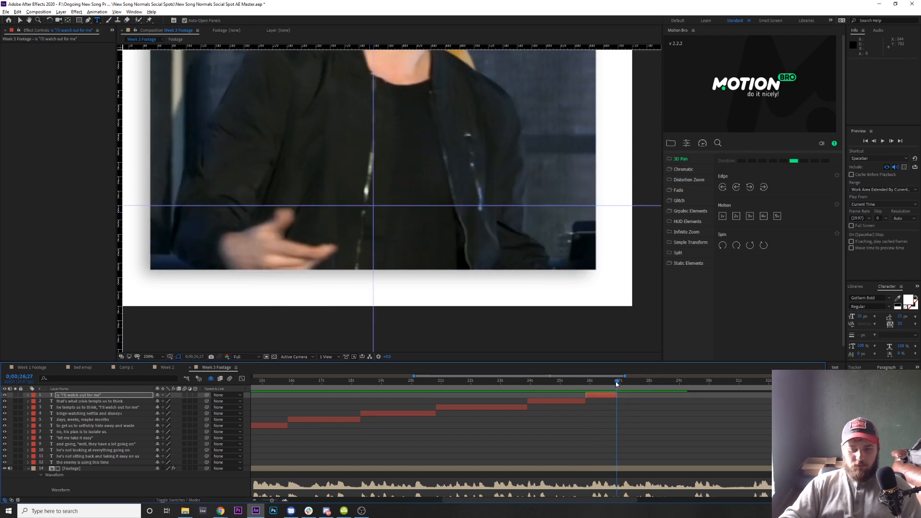
{"action": "key", "text": "space"}
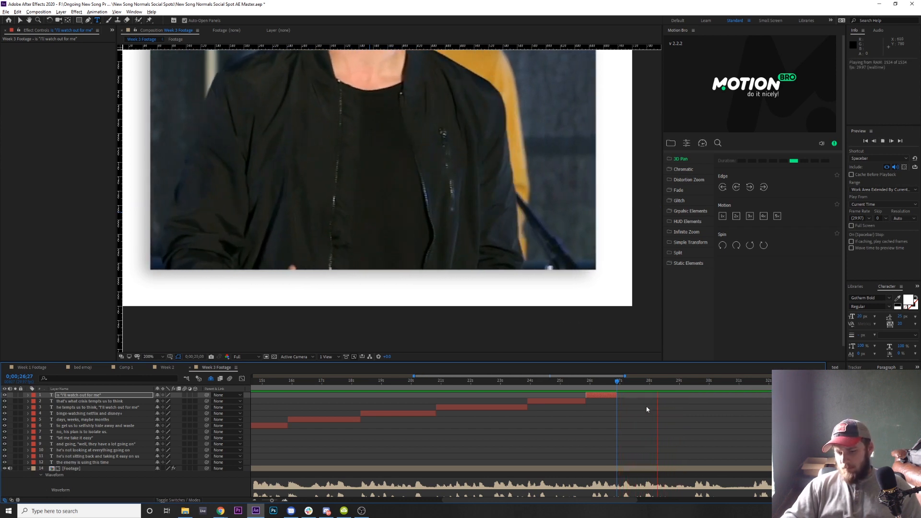
{"action": "left_click", "coordinate": [374, 206]}
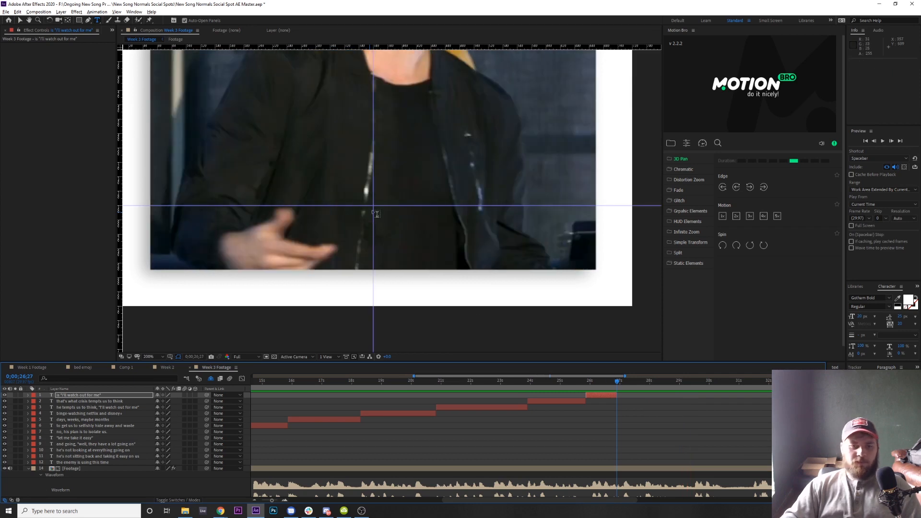
{"action": "type", "text": "but christ"}
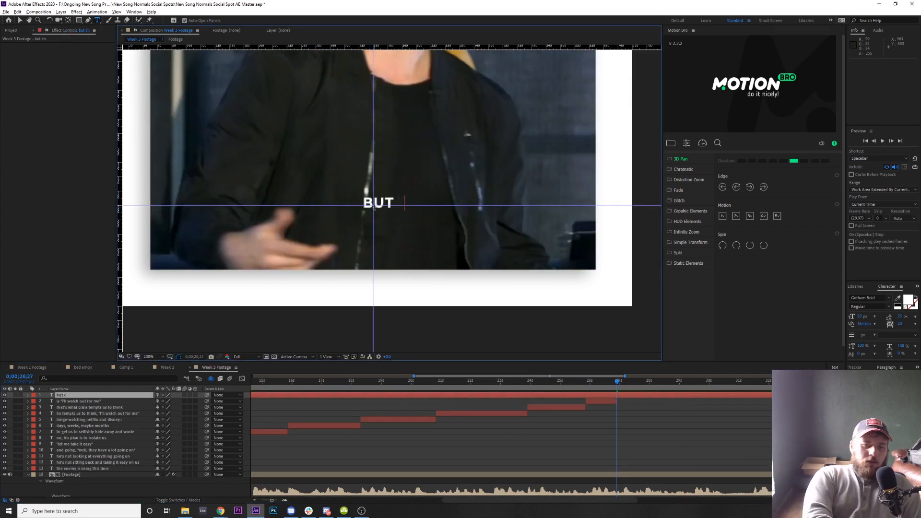
{"action": "type", "text": " is inviting"}
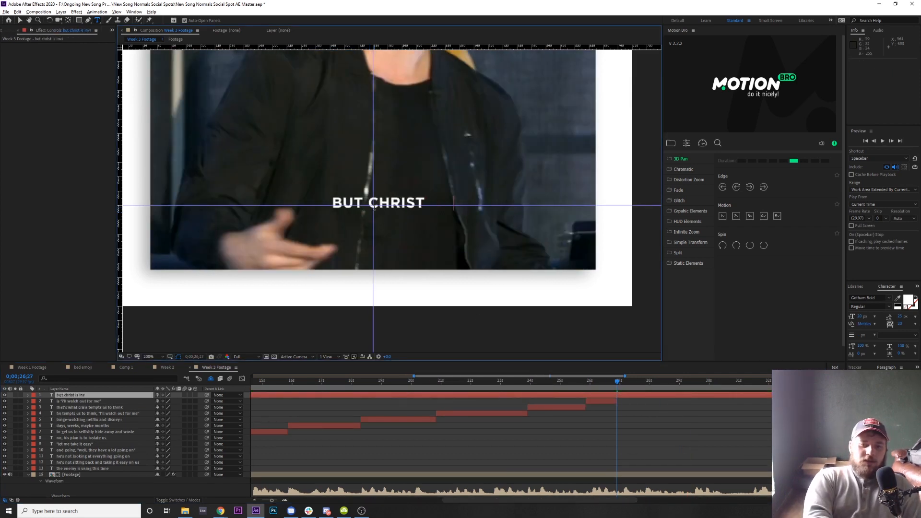
{"action": "type", "text": " you to"}
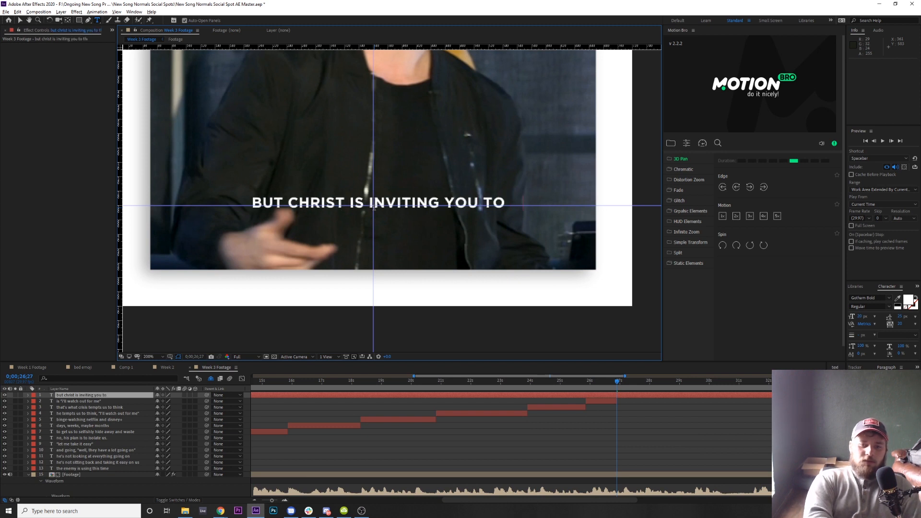
{"action": "type", "text": " think this mro"}
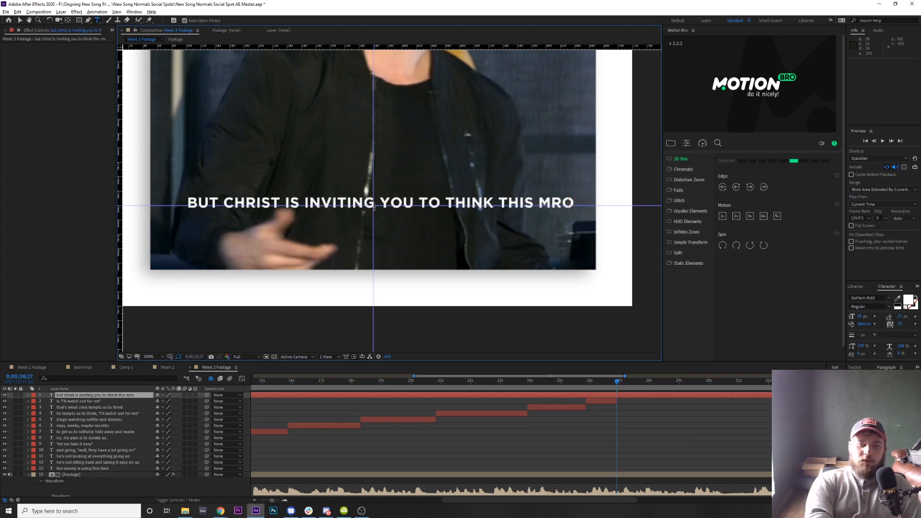
{"action": "key", "text": "BackSpace"}
{"action": "key", "text": "BackSpace"}
{"action": "type", "text": "orning"}
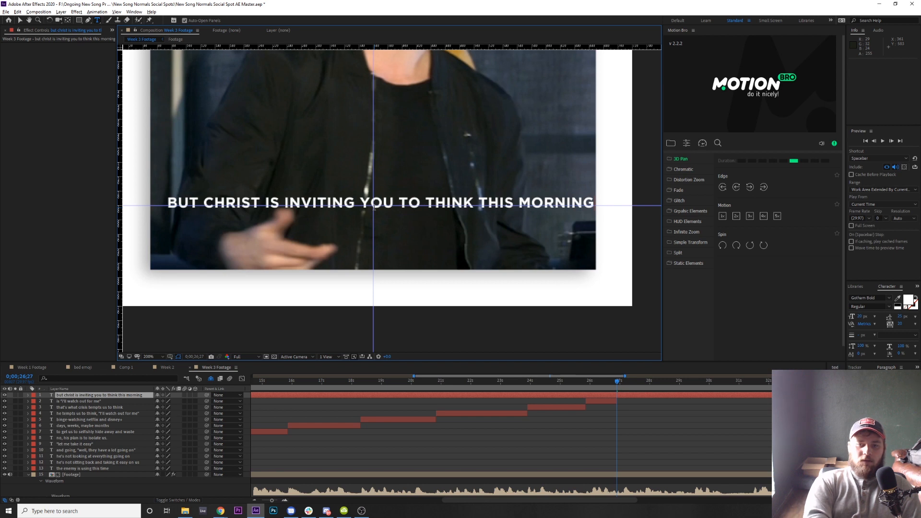
Center the “but christ is inviting you to think this morning” caption on the guide crossing and end its text with a colon
{"action": "left_click_drag", "start_coordinate": [391, 206], "coordinate": [382, 211]}
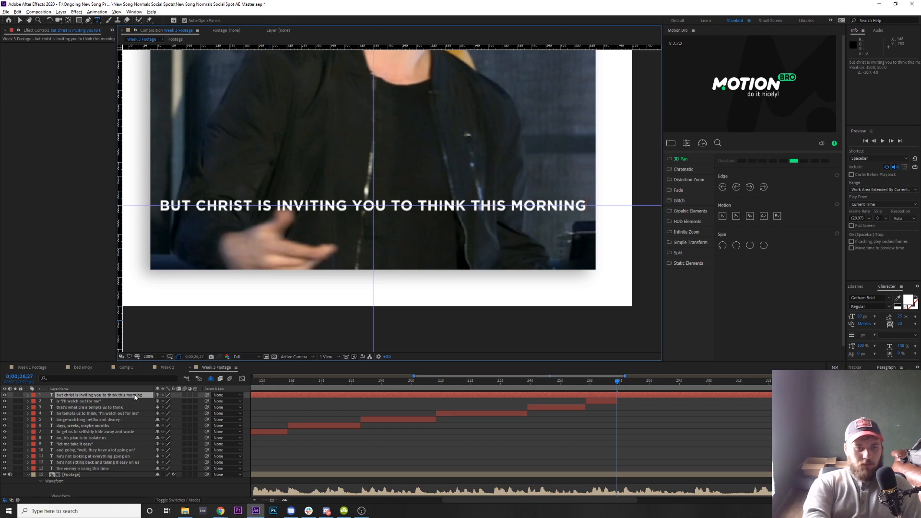
{"action": "type", "text": ":"}
{"action": "left_click", "coordinate": [135, 398]}
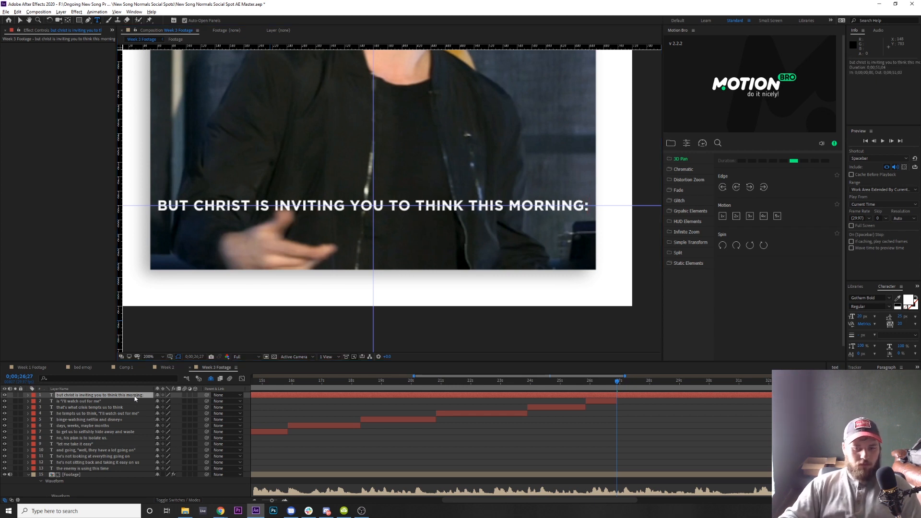
Trim the “but christ is inviting you to think this morning:” layer to run from 0;00;26;27 to 0;00;29;15, matching the speech
{"action": "key", "text": "alt+bracketleft"}
{"action": "key", "text": "space"}
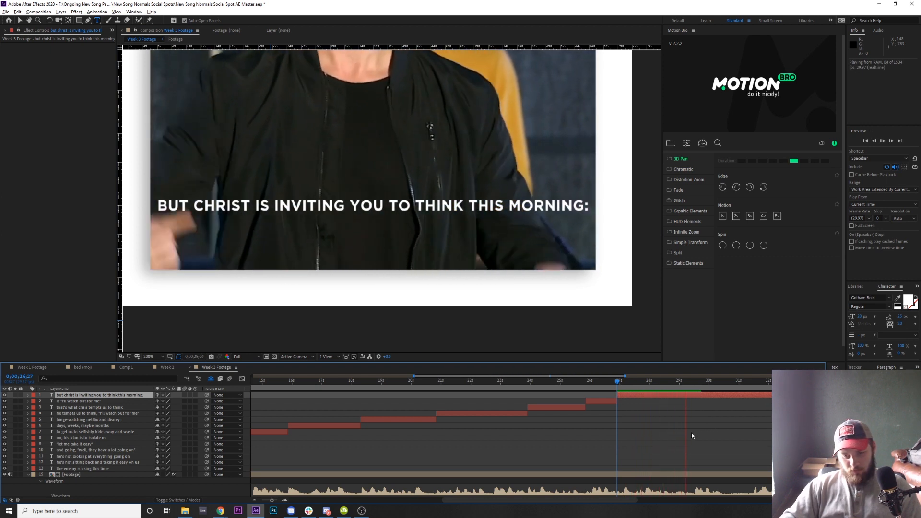
{"action": "left_click", "coordinate": [697, 382]}
{"action": "left_click_drag", "start_coordinate": [697, 385], "coordinate": [695, 385]}
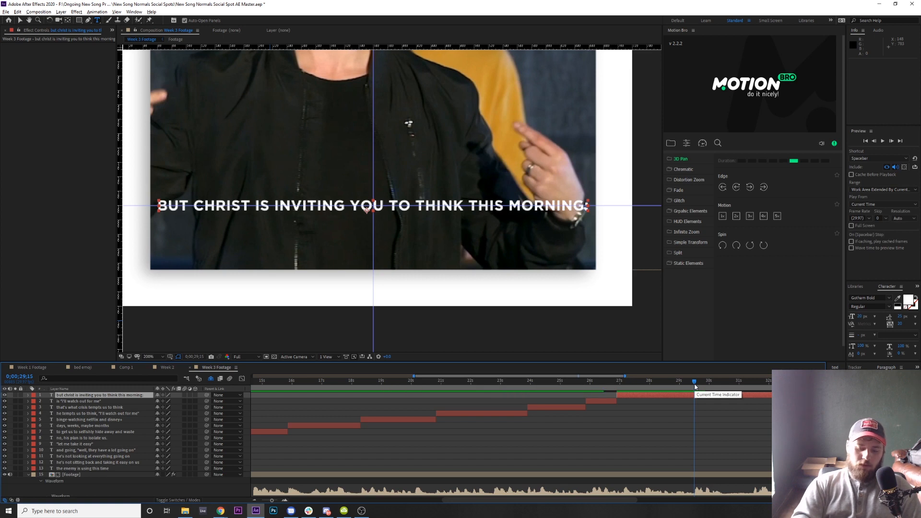
{"action": "key", "text": "alt+bracketright"}
Listen to the speech from 0;00;29;16 and add a caption text layer reading “I'll watch out for them.” in quotation marks
{"action": "key", "text": "space"}
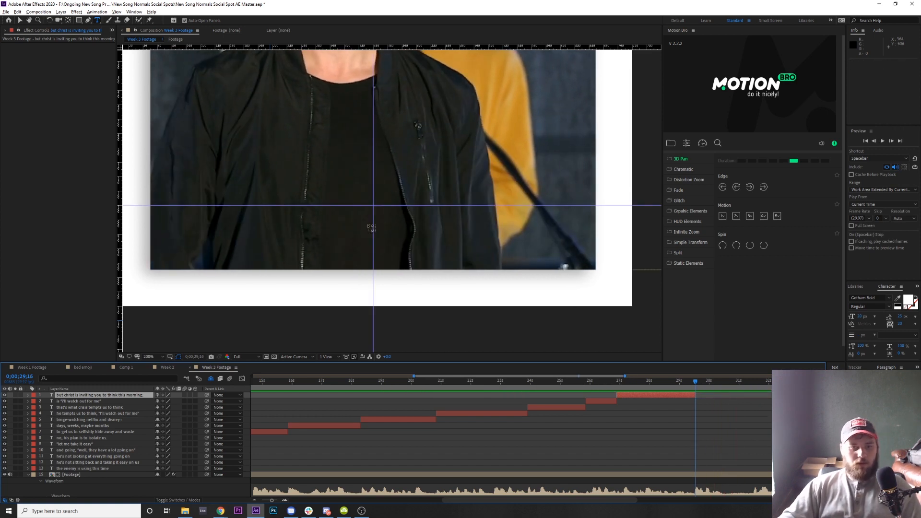
{"action": "left_click", "coordinate": [372, 216]}
{"action": "type", "text": "\"I'll wa"}
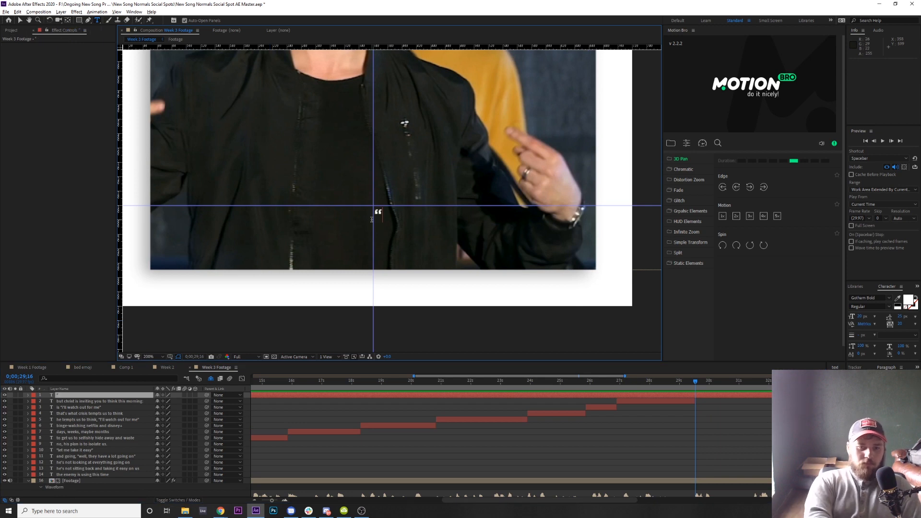
{"action": "type", "text": "tch out for them."}
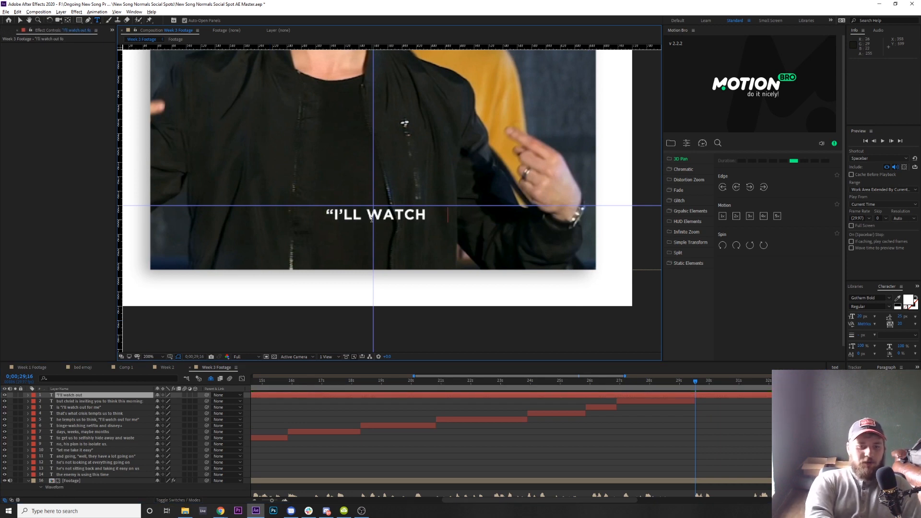
{"action": "type", "text": "\""}
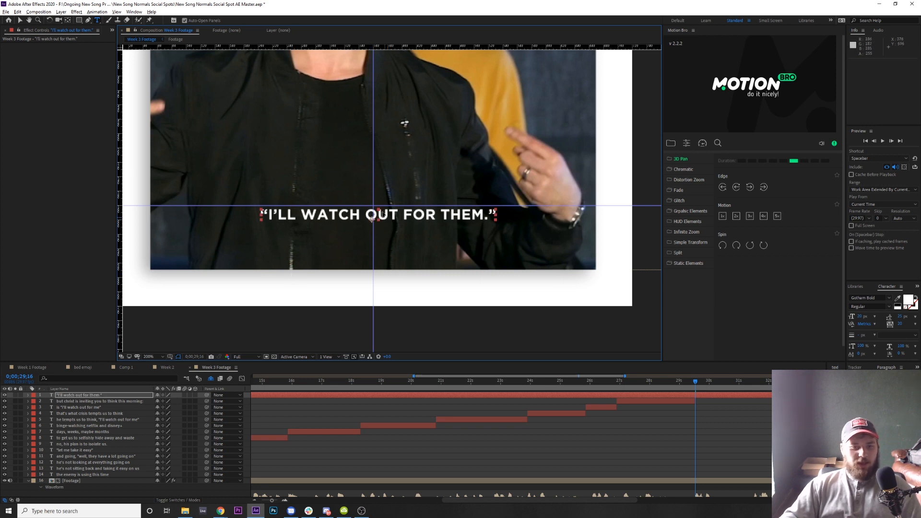
Center the “I'll watch out for them.” caption on the guide crossing and trim its layer to start at 0;00;29;16
{"action": "left_click_drag", "start_coordinate": [388, 222], "coordinate": [383, 213]}
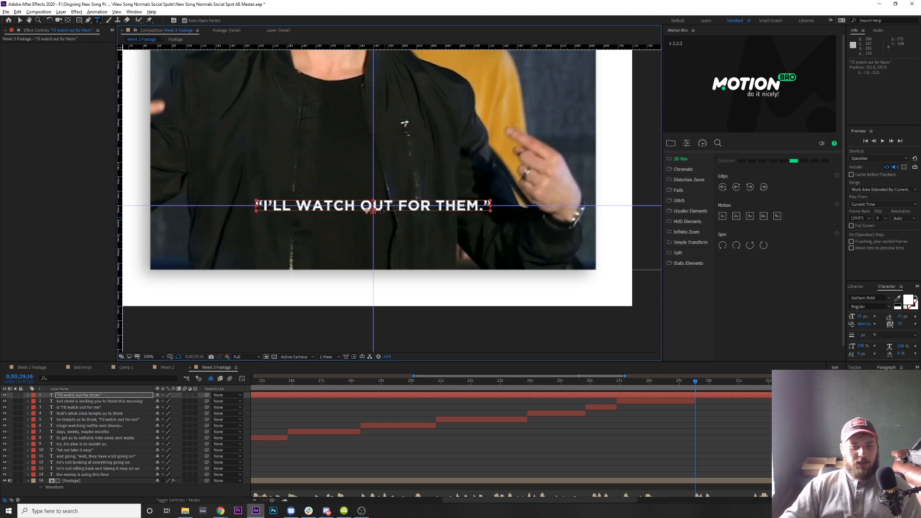
{"action": "left_click", "coordinate": [135, 397]}
{"action": "key", "text": "alt+bracketleft"}
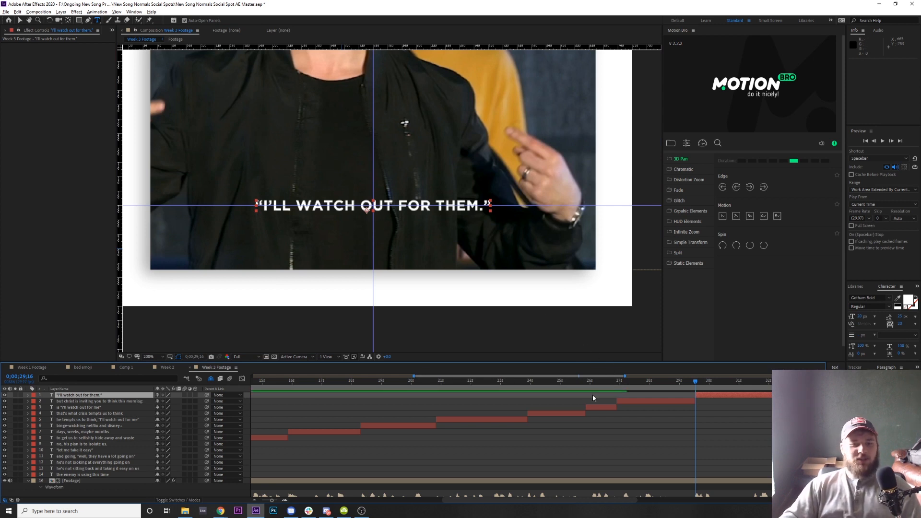
Play back the latest captions from about 0;00;24;23 to check their timing, and return the current time to 0;00;29;16
{"action": "left_click_drag", "start_coordinate": [591, 382], "coordinate": [554, 383]}
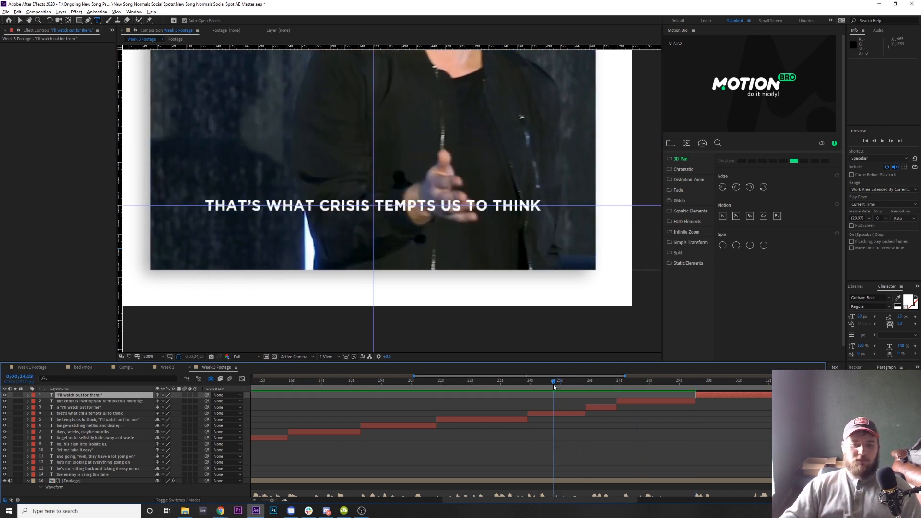
{"action": "key", "text": "space"}
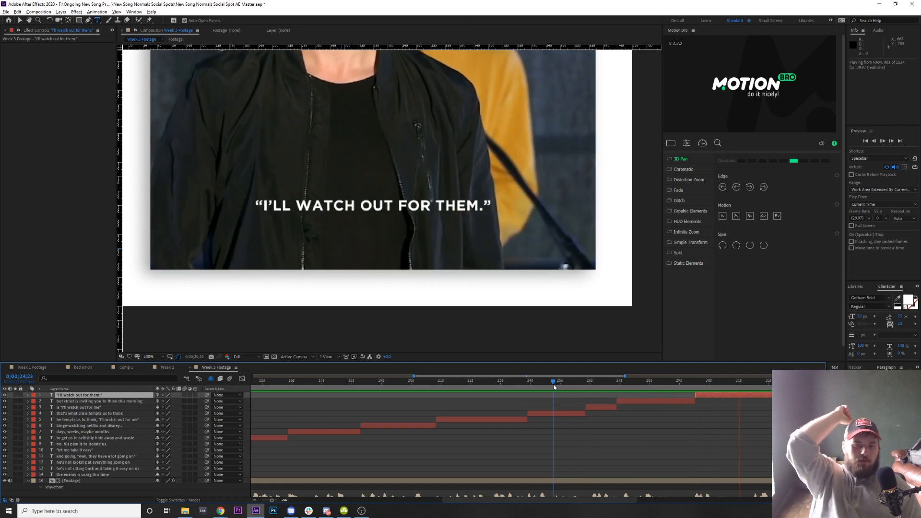
{"action": "key", "text": "space"}
{"action": "scroll", "coordinate": [744, 449], "scroll_direction": "down", "scroll_amount": 1}
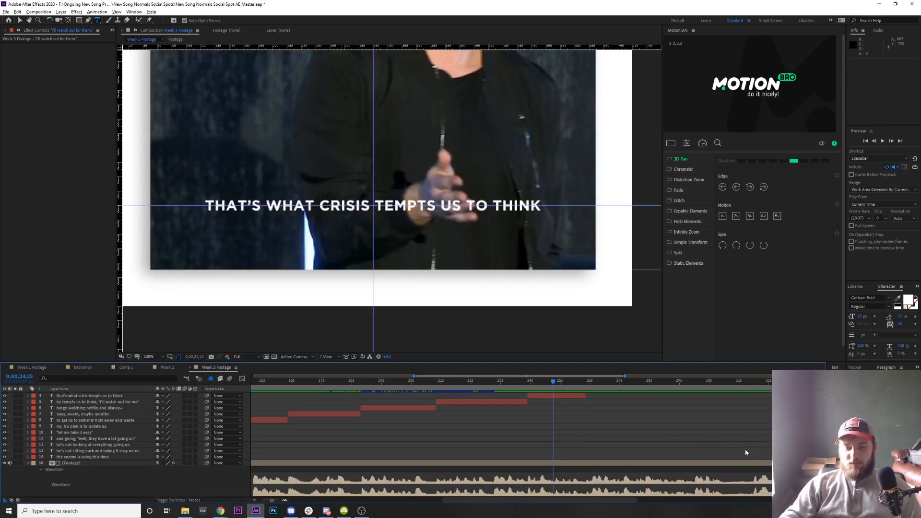
{"action": "left_click", "coordinate": [694, 382]}
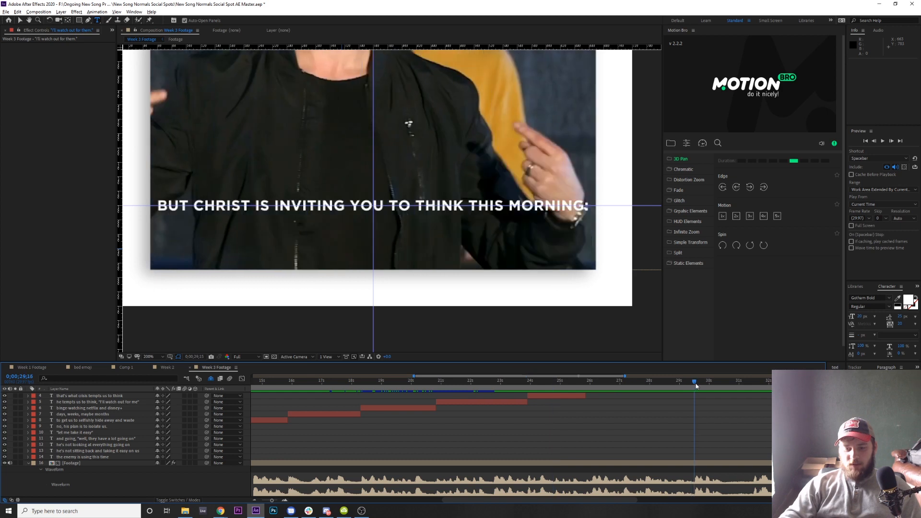
{"action": "left_click", "coordinate": [696, 383]}
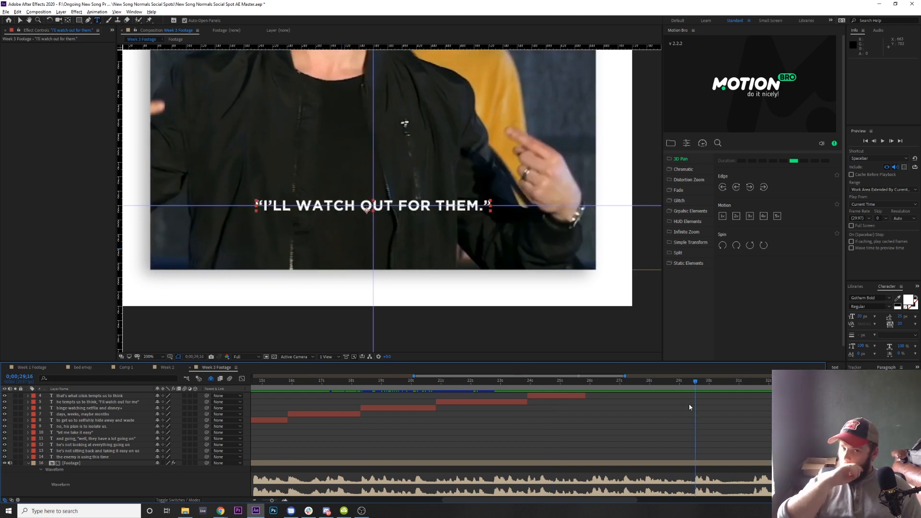
{"action": "scroll", "coordinate": [726, 416], "scroll_direction": "up", "scroll_amount": 1}
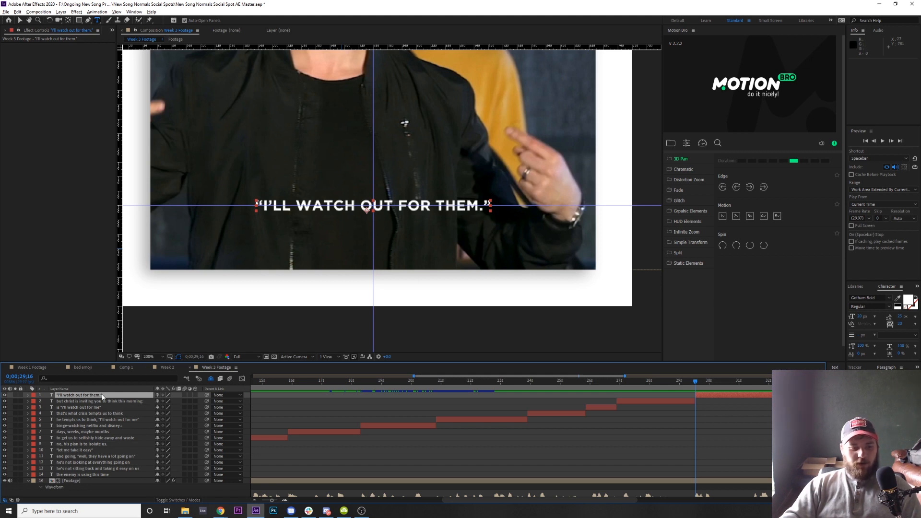
Duplicate the “I'll watch out for them.” caption layer four times
{"action": "key", "text": "ctrl+d"}
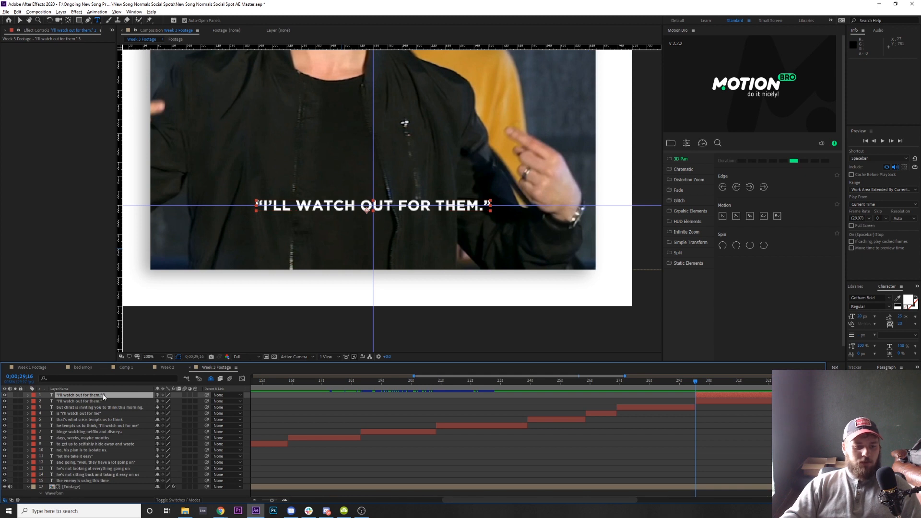
{"action": "key", "text": "ctrl+d"}
{"action": "key", "text": "ctrl+d"}
{"action": "key", "text": "ctrl+d"}
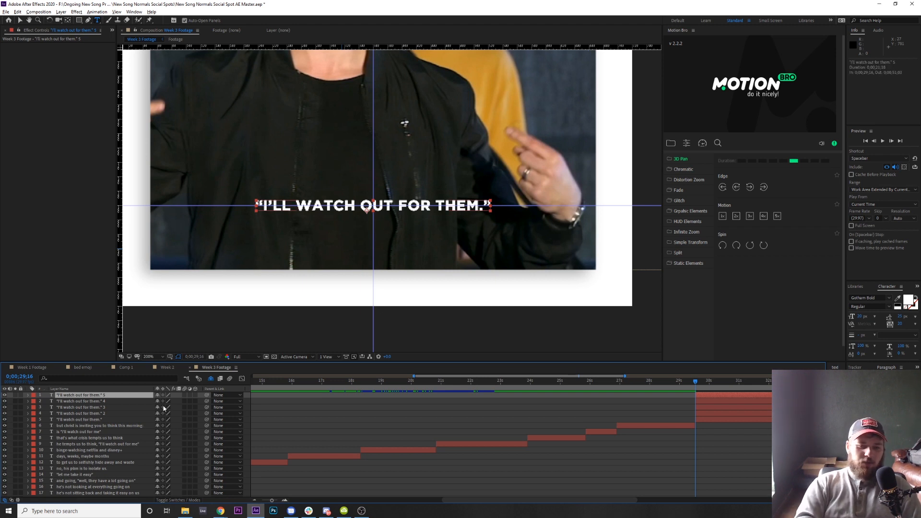
Rename the two uppermost copies of the “I'll watch out for them.” layer as “I'll” and “watch”
{"action": "key", "text": "Return"}
{"action": "type", "text": "r"}
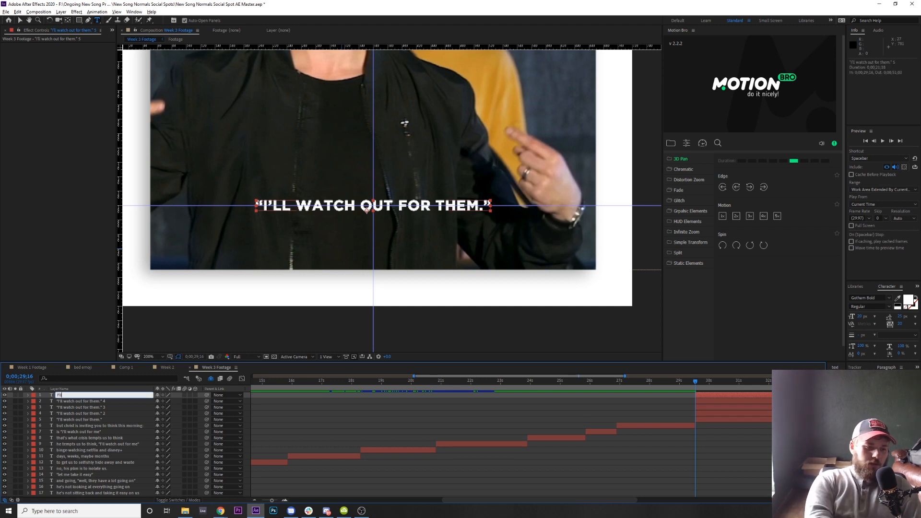
{"action": "key", "text": "Return"}
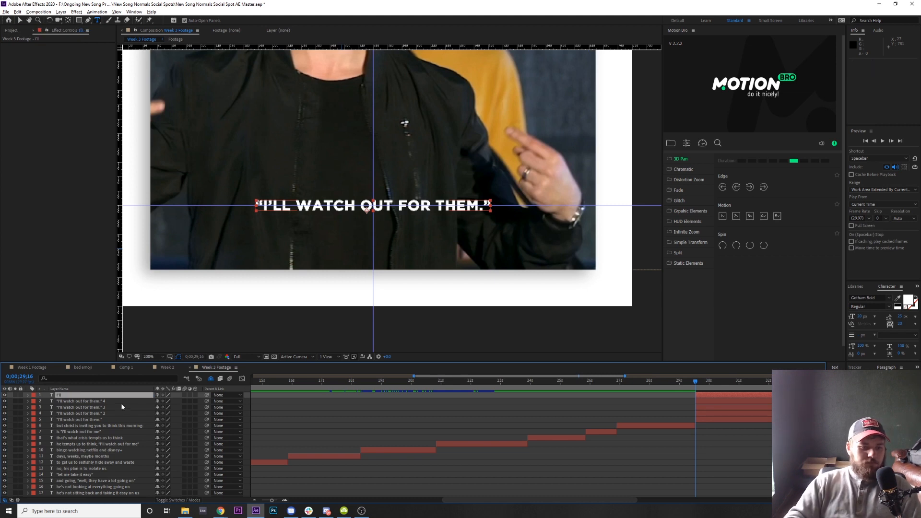
{"action": "key", "text": "Down"}
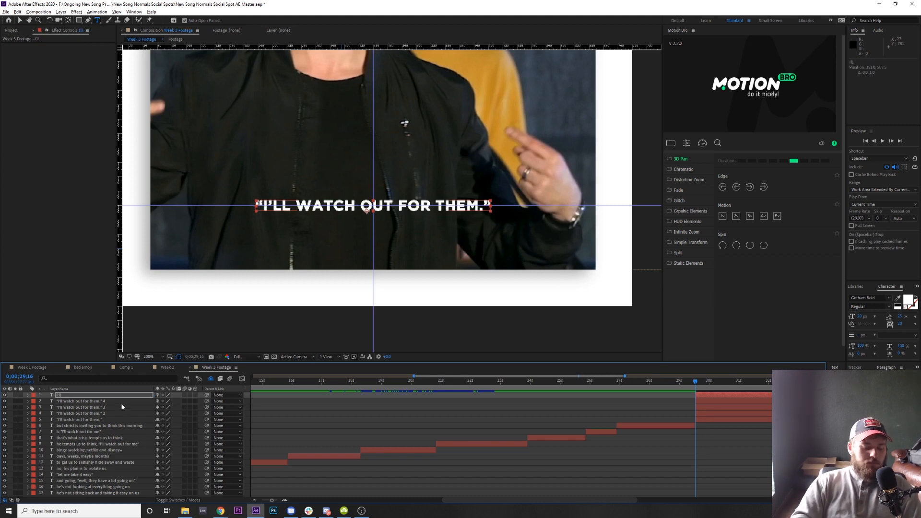
{"action": "key", "text": "ctrl+Down"}
{"action": "key", "text": "Return"}
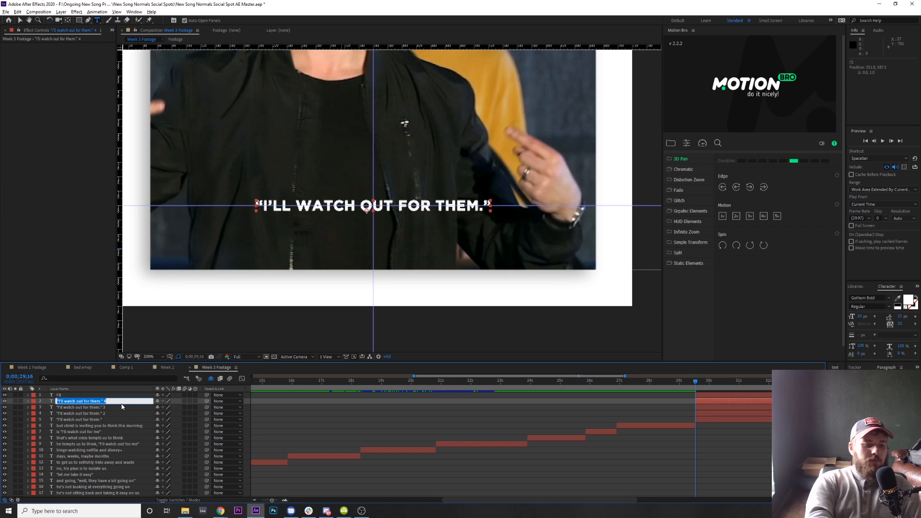
{"action": "type", "text": "watch"}
{"action": "key", "text": "Return"}
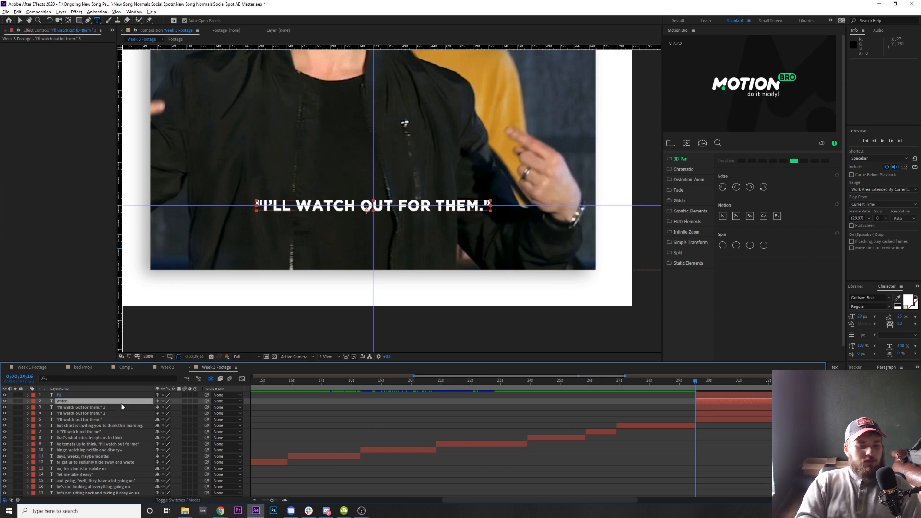
Rename the third and fourth “I'll watch out for them.” layers as “out” and “for”
{"action": "key", "text": "ctrl+Down"}
{"action": "key", "text": "Return"}
{"action": "type", "text": "ou"}
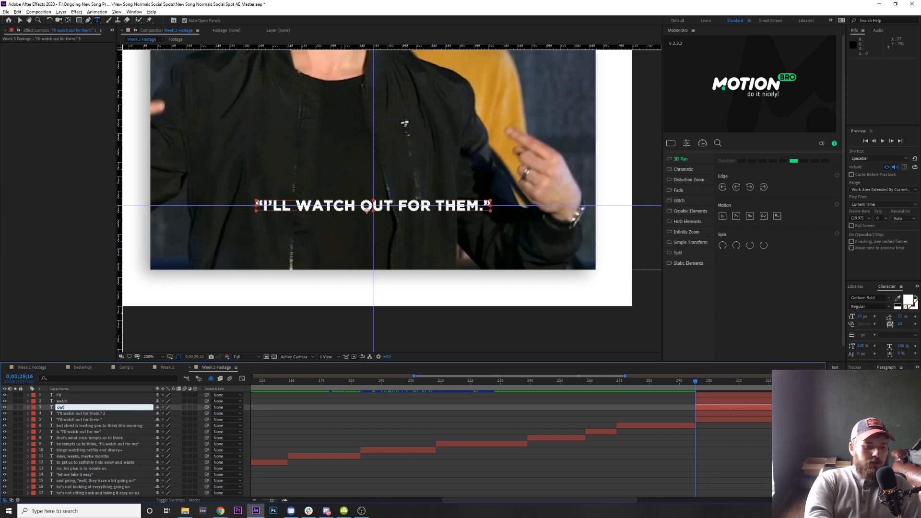
{"action": "type", "text": "t"}
{"action": "key", "text": "Return"}
{"action": "key", "text": "ctrl+Down"}
{"action": "key", "text": "Return"}
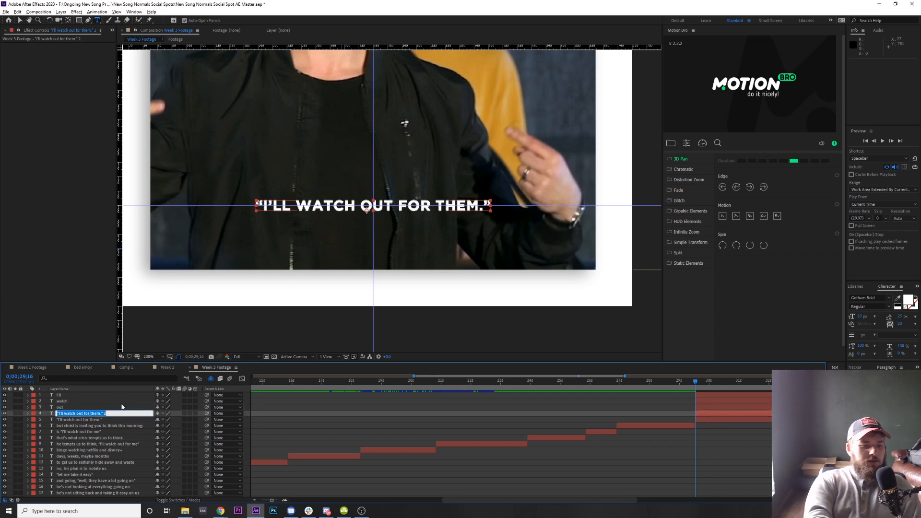
{"action": "type", "text": "for"}
{"action": "key", "text": "Return"}
Rename the original “I'll watch out for them.” layer as “them” and clear the layer selection
{"action": "key", "text": "ctrl+Down"}
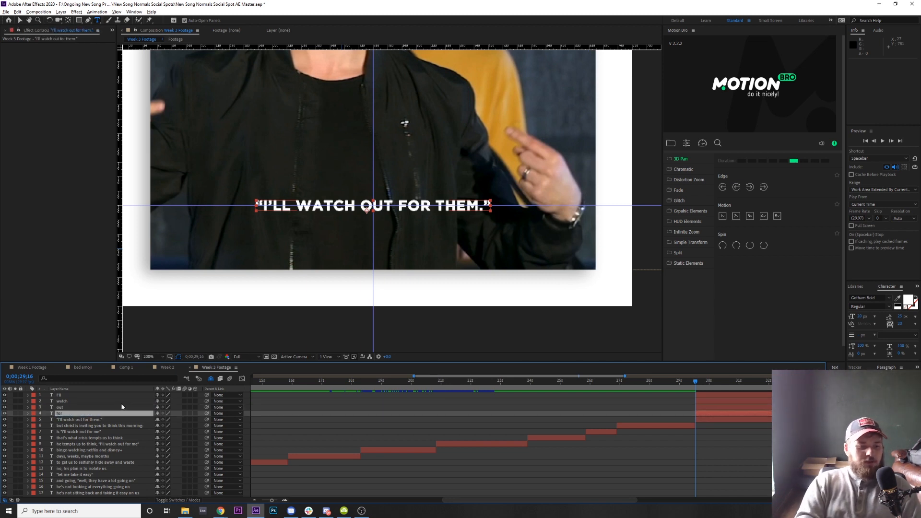
{"action": "key", "text": "Return"}
{"action": "type", "text": "them"}
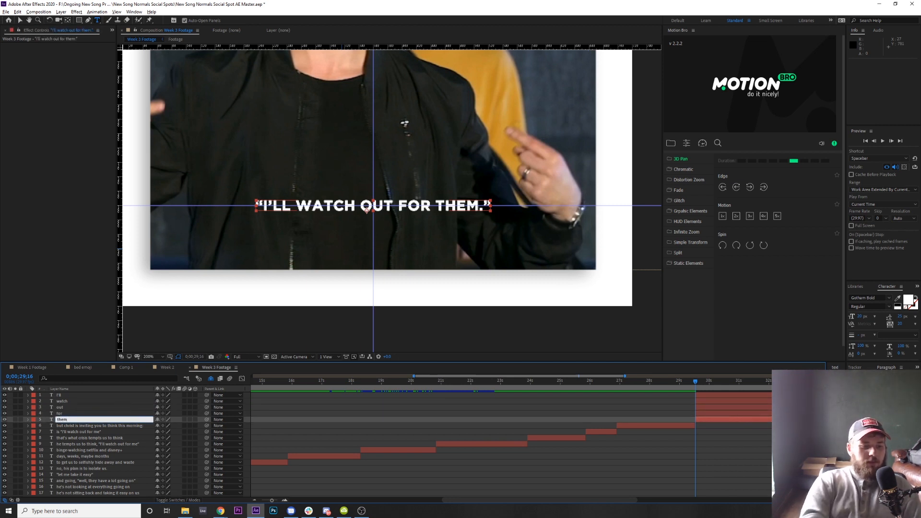
{"action": "key", "text": "Return"}
{"action": "left_click", "coordinate": [709, 422]}
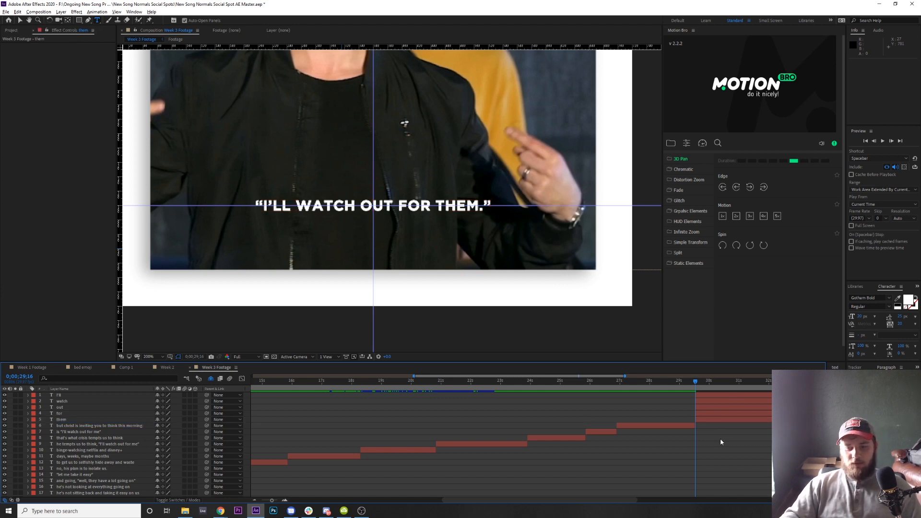
Locate the spoken word “watch” using the audio and waveform, and trim the “watch” layer to start at 0;00;29;20
{"action": "scroll", "coordinate": [720, 438], "scroll_direction": "down", "scroll_amount": 3}
{"action": "key", "text": "l"}
{"action": "key", "text": "l"}
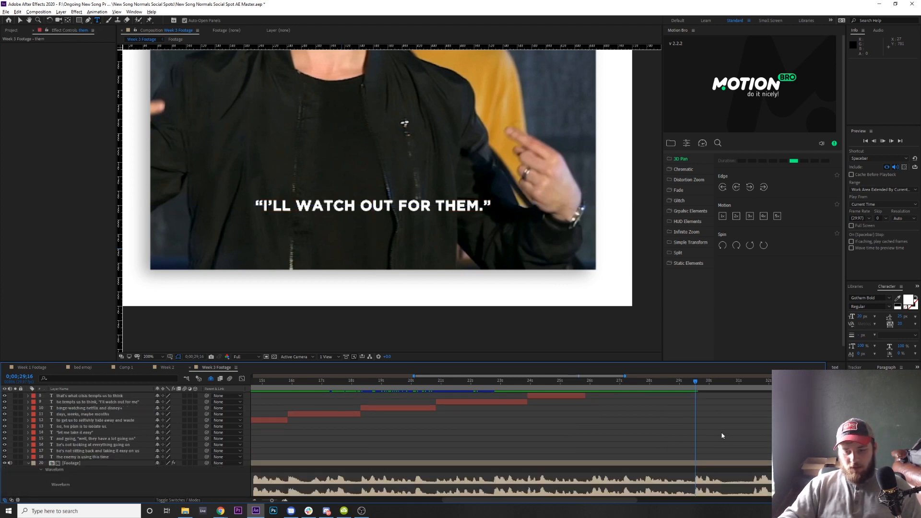
{"action": "key", "text": "space"}
{"action": "left_click_drag", "start_coordinate": [696, 382], "coordinate": [700, 383]}
{"action": "key", "text": "space"}
{"action": "key", "text": "space"}
{"action": "key", "text": "space"}
{"action": "key", "text": "space"}
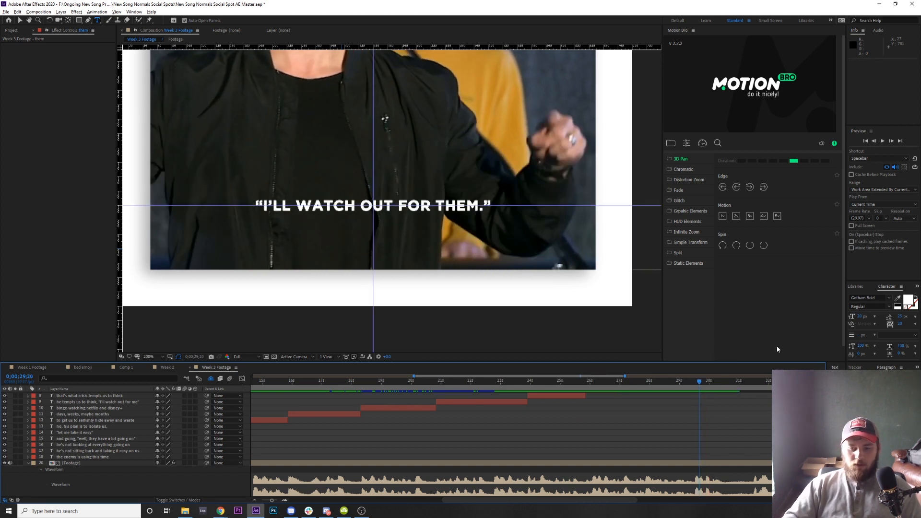
{"action": "scroll", "coordinate": [88, 432], "scroll_direction": "up", "scroll_amount": 5}
{"action": "left_click", "coordinate": [88, 403]}
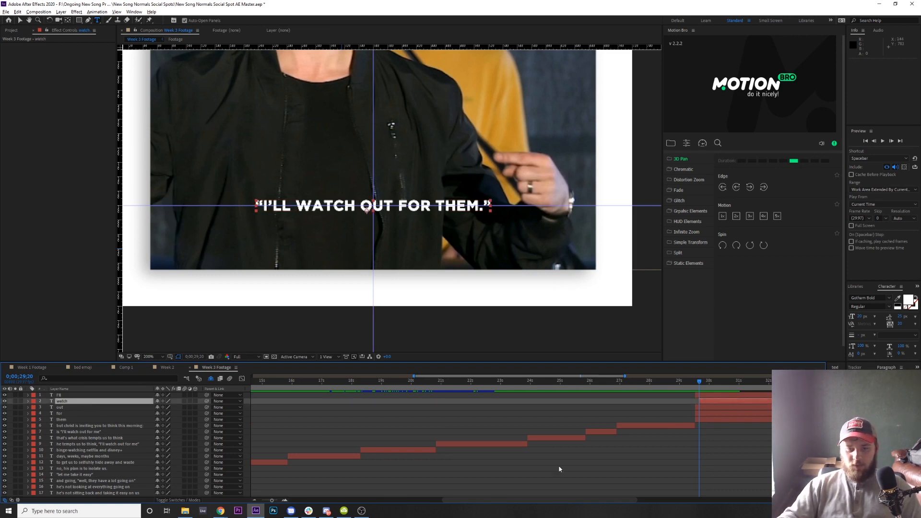
Listen onward from 0;00;29;20 for the spoken word “out” and set the current time to 0;00;29;26
{"action": "scroll", "coordinate": [559, 468], "scroll_direction": "down", "scroll_amount": 3}
{"action": "key", "text": "l"}
{"action": "key", "text": "l"}
{"action": "key", "text": "space"}
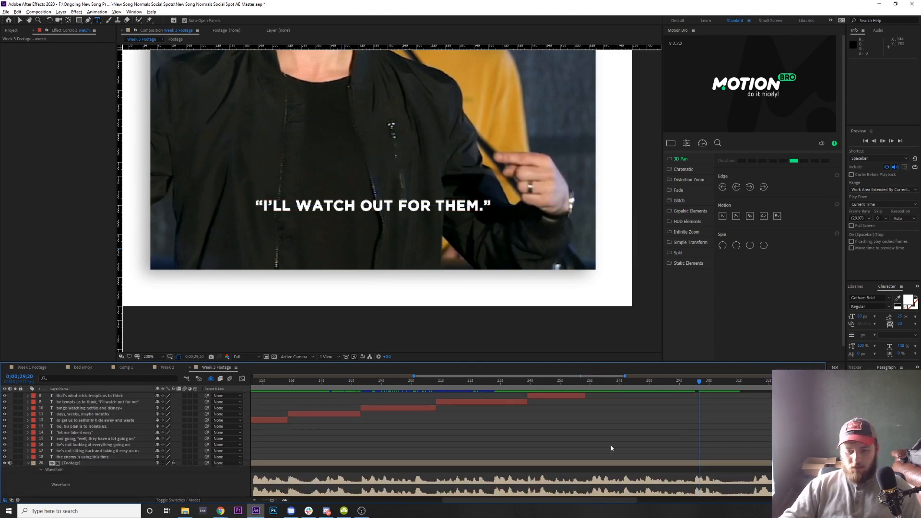
{"action": "key", "text": "space"}
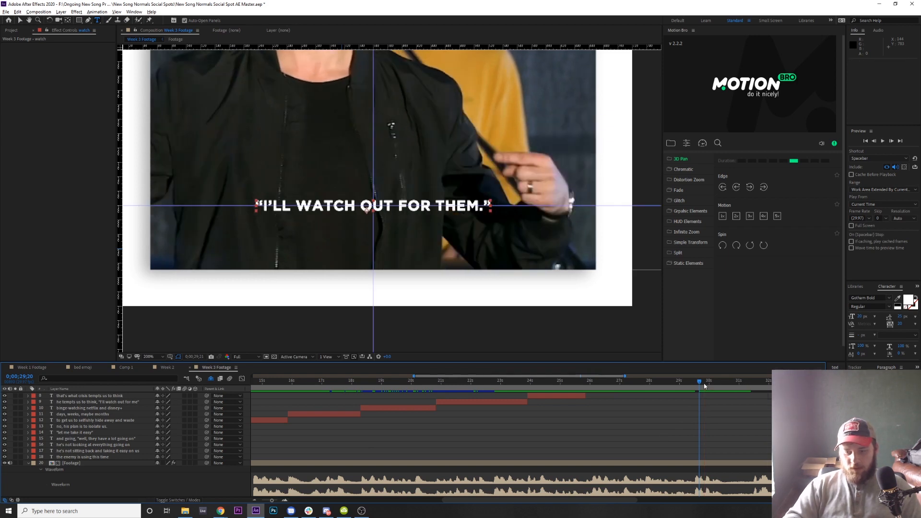
{"action": "key", "text": "Page_Down"}
{"action": "key", "text": "Page_Down"}
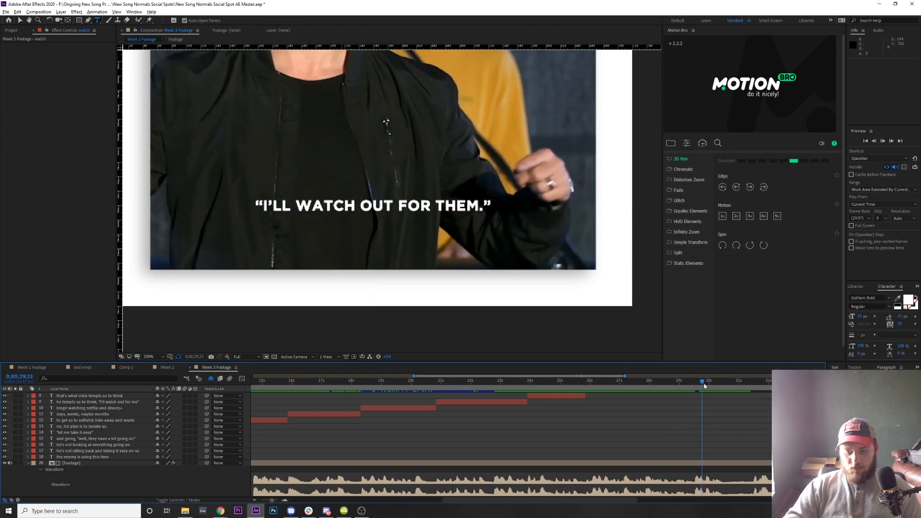
{"action": "key", "text": "Page_Down"}
{"action": "key", "text": "space"}
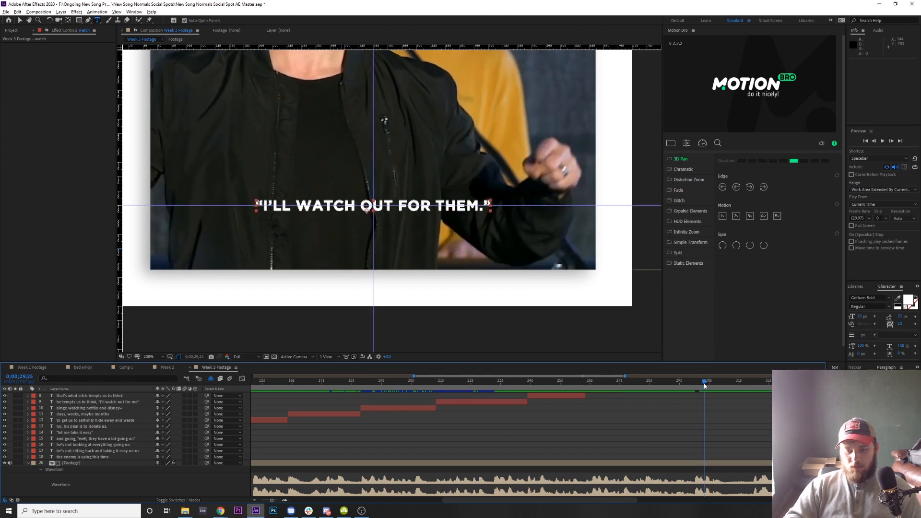
{"action": "key", "text": "Page_Down"}
{"action": "key", "text": "space"}
{"action": "key", "text": "space"}
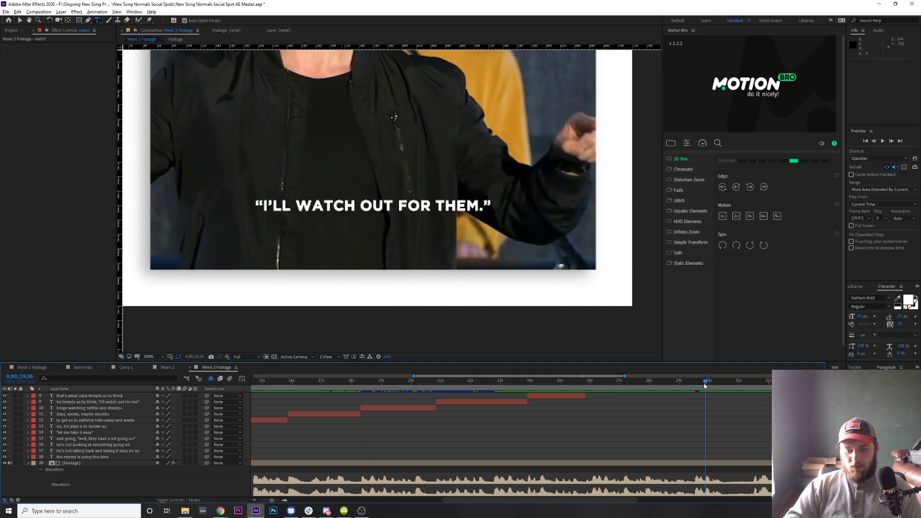
{"action": "scroll", "coordinate": [629, 425], "scroll_direction": "up", "scroll_amount": 3}
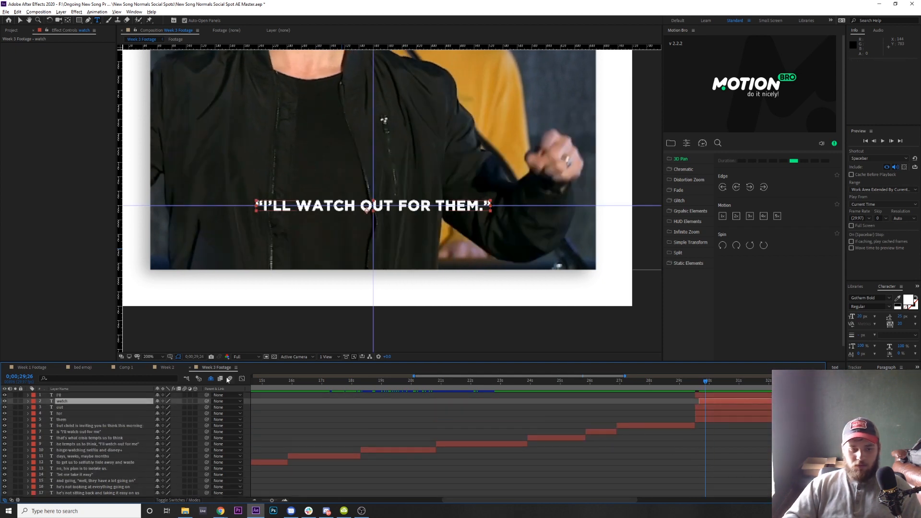
Trim the start of the "out" text layer to 0;00;29;26 and of the "for" layer to 0;00;30;01, matching the speech
{"action": "left_click", "coordinate": [69, 409]}
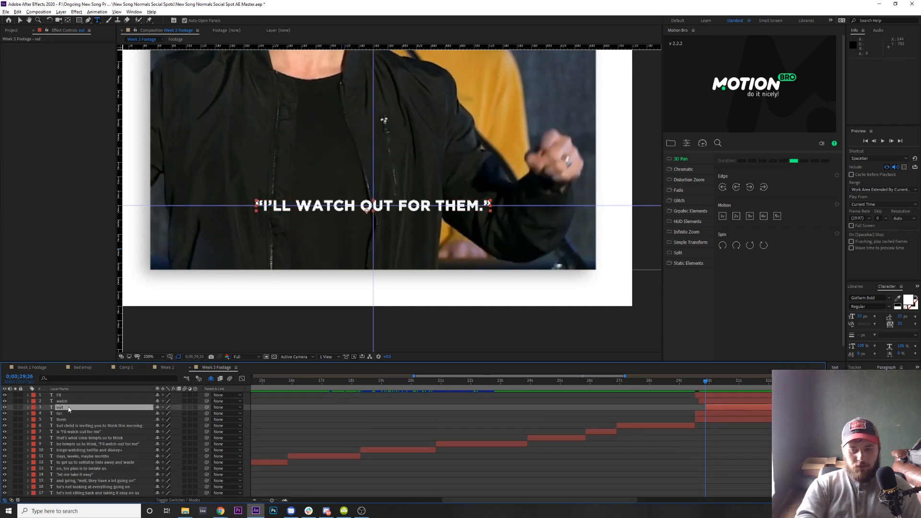
{"action": "scroll", "coordinate": [488, 454], "scroll_direction": "down", "scroll_amount": 3}
{"action": "scroll", "coordinate": [487, 454], "scroll_direction": "down", "scroll_amount": 3}
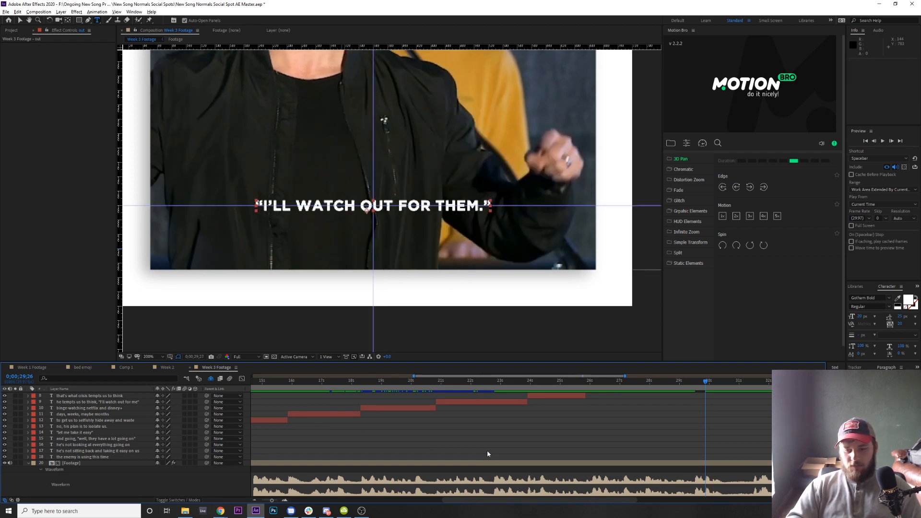
{"action": "key", "text": "Page_Down"}
{"action": "key", "text": "space"}
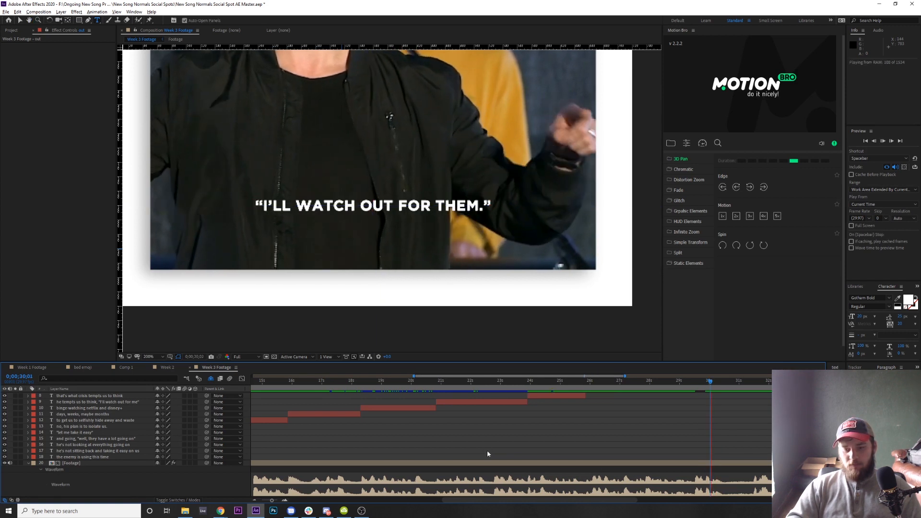
{"action": "key", "text": "space"}
{"action": "key", "text": "ctrl+t"}
{"action": "scroll", "coordinate": [424, 456], "scroll_direction": "up", "scroll_amount": 3}
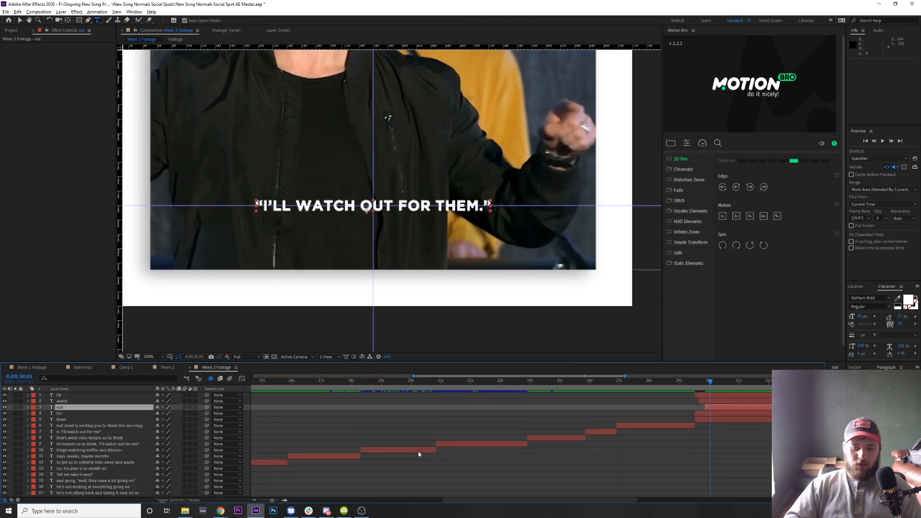
{"action": "left_click", "coordinate": [85, 413]}
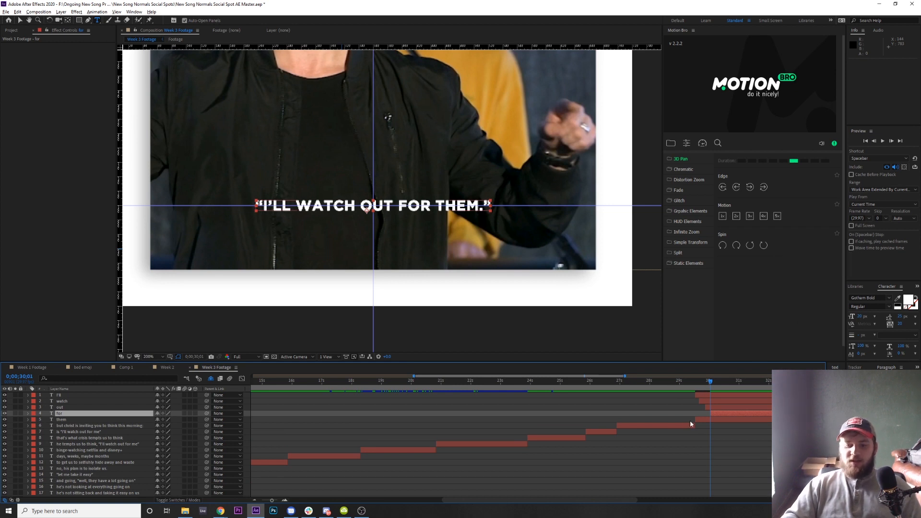
Find where "them" is spoken in the footage audio and trim the start of the "them" text layer to 0;00;30;05
{"action": "scroll", "coordinate": [689, 421], "scroll_direction": "down", "scroll_amount": 3}
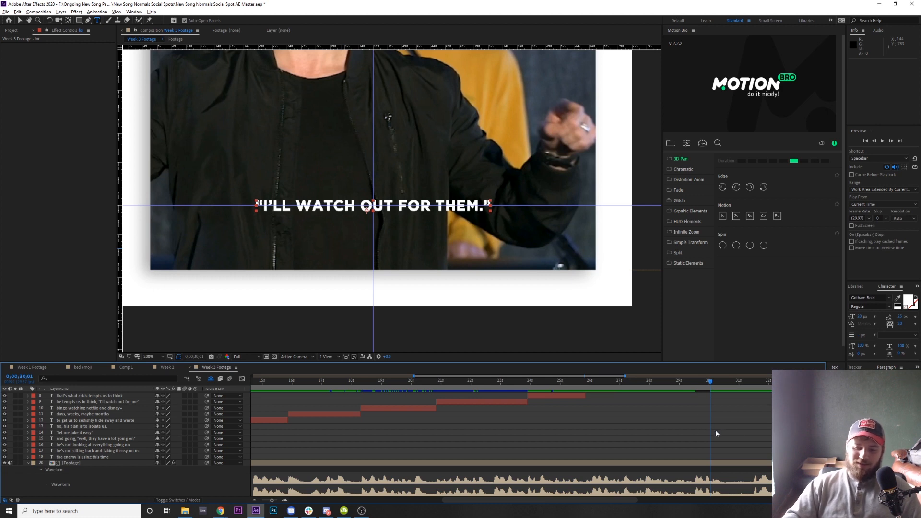
{"action": "key", "text": "space"}
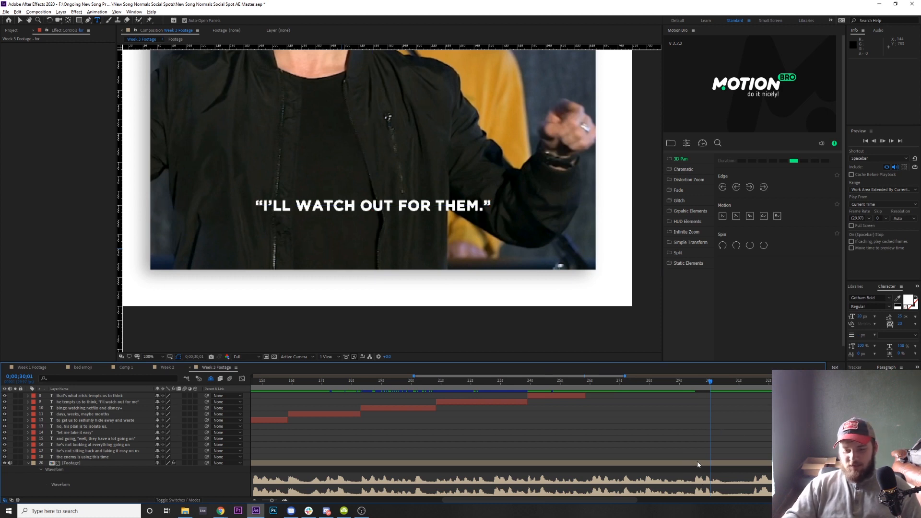
{"action": "key", "text": "space"}
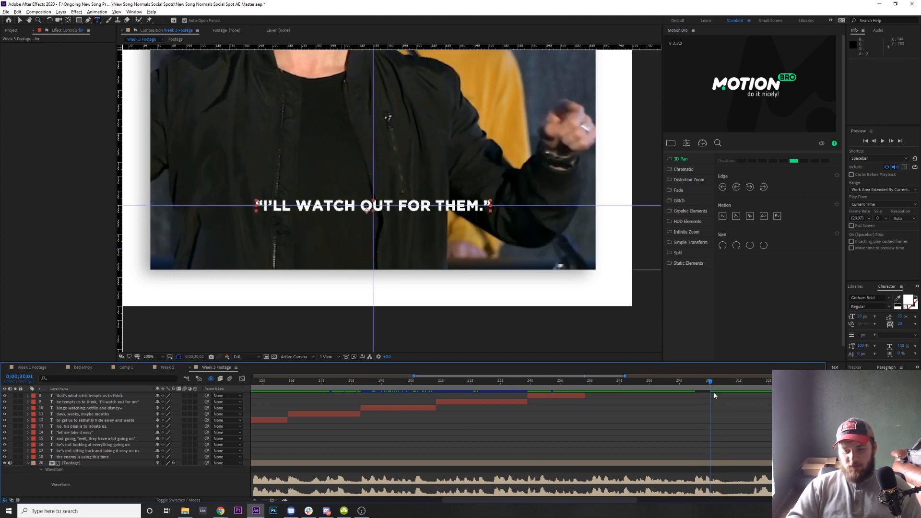
{"action": "key", "text": "Page_Down"}
{"action": "key", "text": "space"}
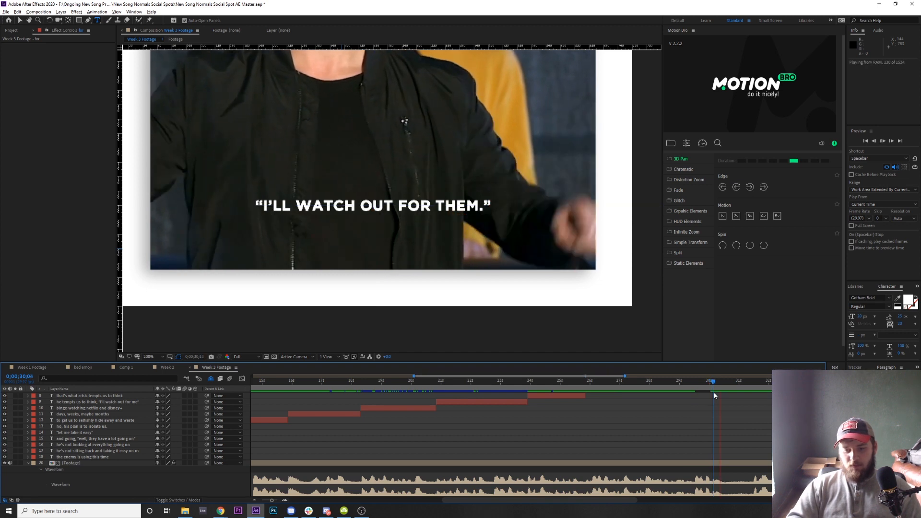
{"action": "key", "text": "space"}
{"action": "key", "text": "Page_Down"}
{"action": "key", "text": "space"}
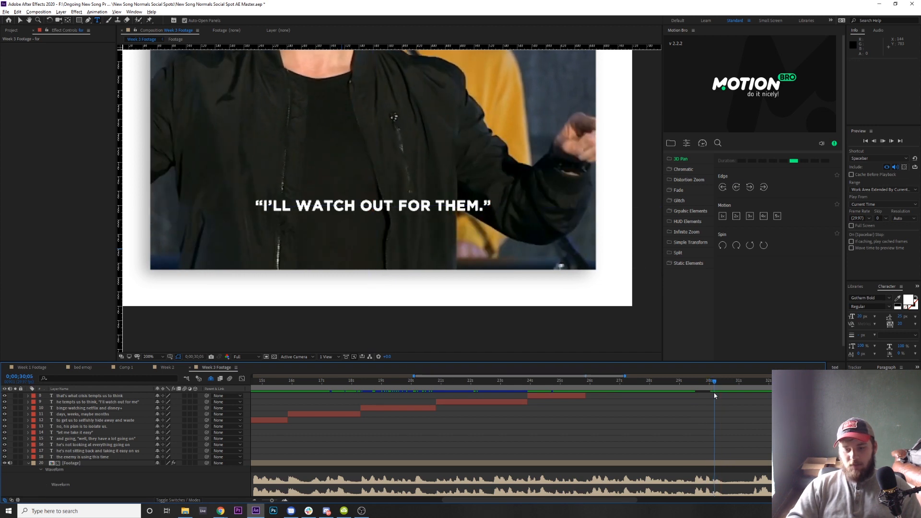
{"action": "key", "text": "space"}
{"action": "key", "text": "Page_Down"}
{"action": "scroll", "coordinate": [575, 421], "scroll_direction": "up", "scroll_amount": 3}
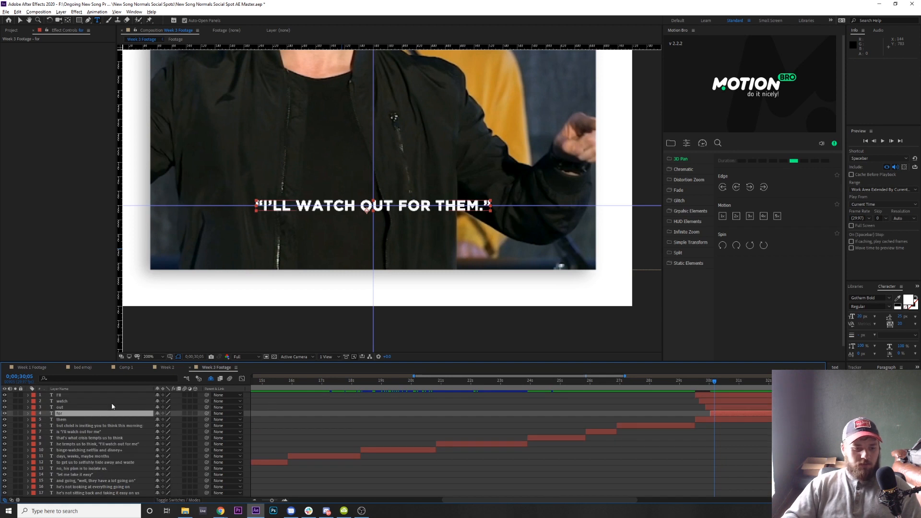
{"action": "left_click", "coordinate": [95, 420]}
{"action": "key", "text": "alt+bracketleft"}
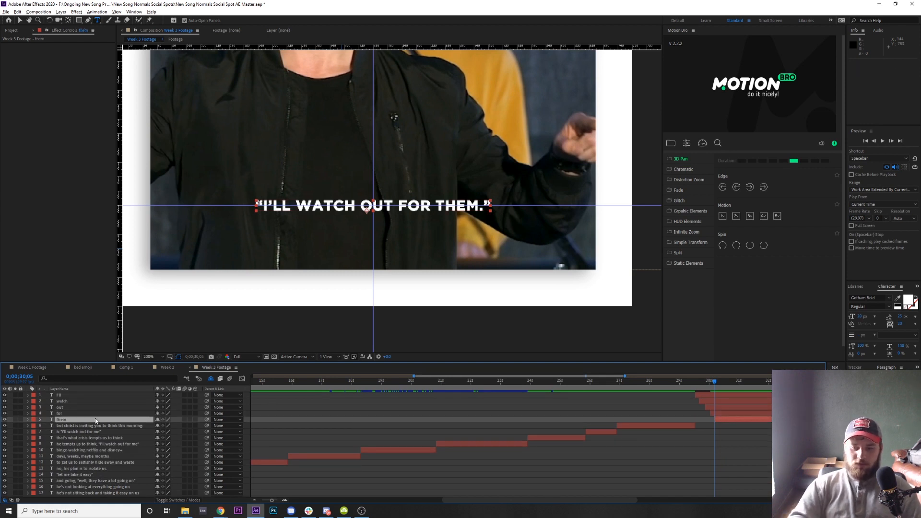
Preview the staggered word layers from 0;00;29;01
{"action": "left_click", "coordinate": [680, 381]}
{"action": "key", "text": "space"}
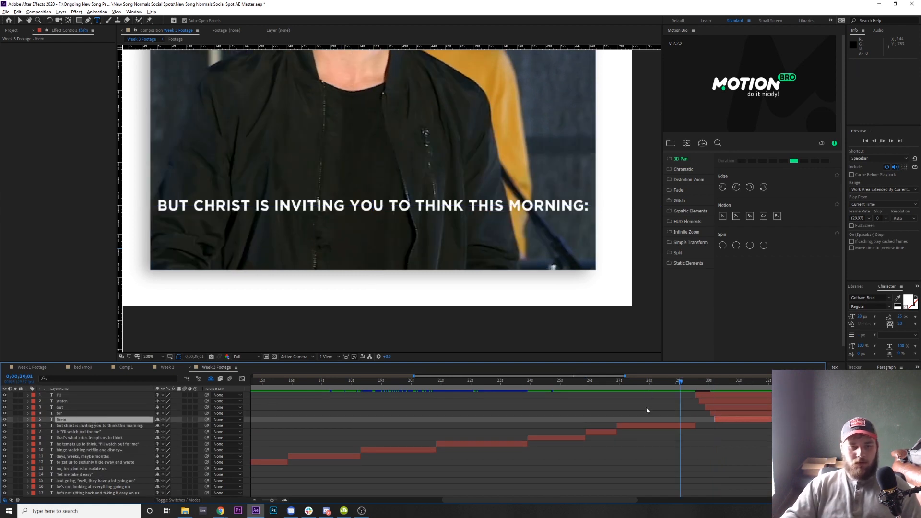
{"action": "key", "text": "space"}
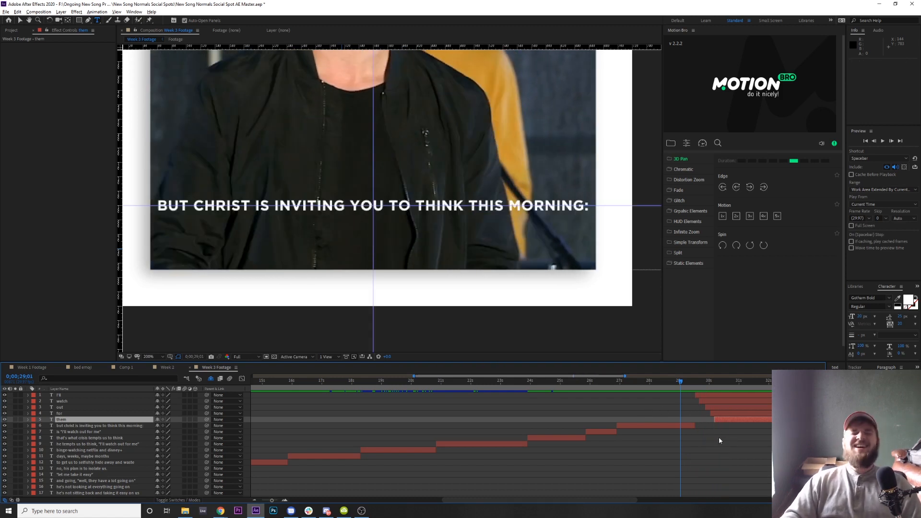
Draw rectangular masks around “I'LL on the "I'll" text layer and around WATCH on the "watch" layer
{"action": "left_click", "coordinate": [101, 395]}
{"action": "left_click", "coordinate": [724, 382]}
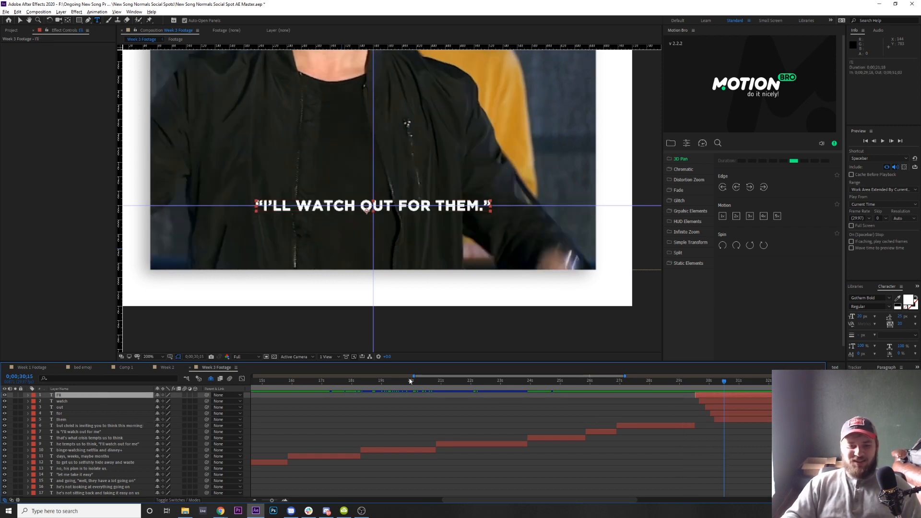
{"action": "left_click", "coordinate": [79, 20]}
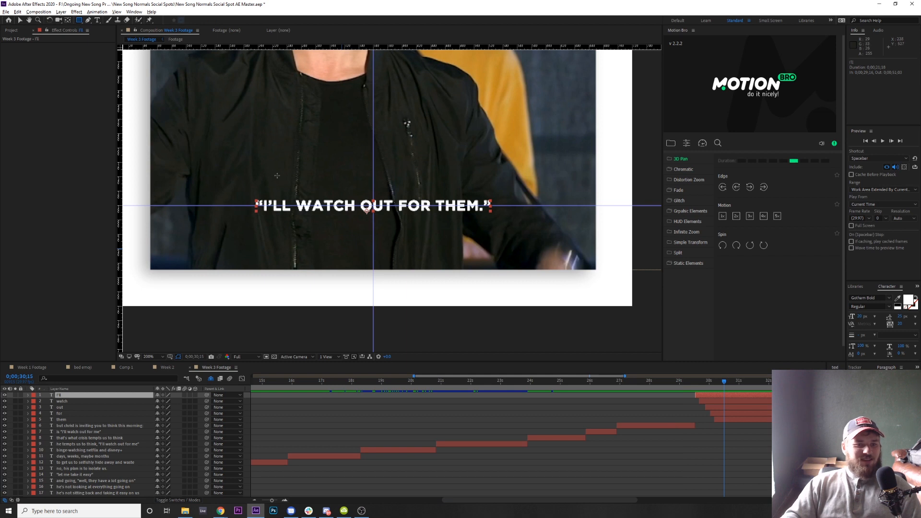
{"action": "scroll", "coordinate": [273, 219], "scroll_direction": "up", "scroll_amount": 2}
{"action": "left_click_drag", "start_coordinate": [229, 168], "coordinate": [314, 210]}
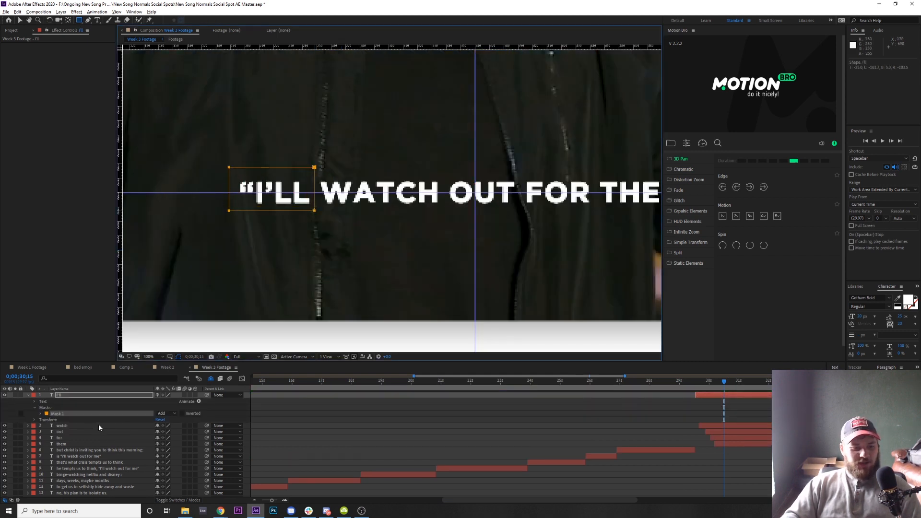
{"action": "left_click", "coordinate": [100, 425]}
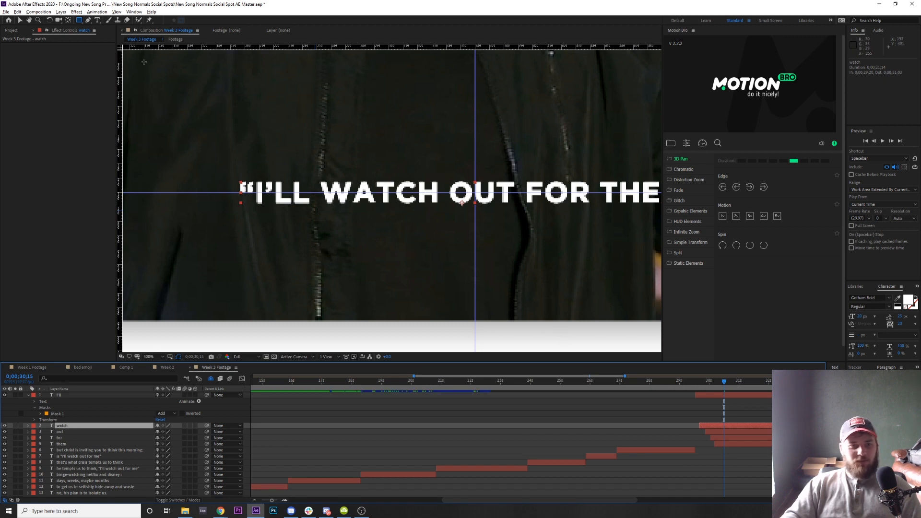
{"action": "mouse_move", "coordinate": [315, 174]}
{"action": "left_mouse_down"}
{"action": "mouse_move", "coordinate": [344, 194]}
{"action": "mouse_move", "coordinate": [440, 219]}
{"action": "mouse_move", "coordinate": [443, 210]}
{"action": "left_mouse_up"}
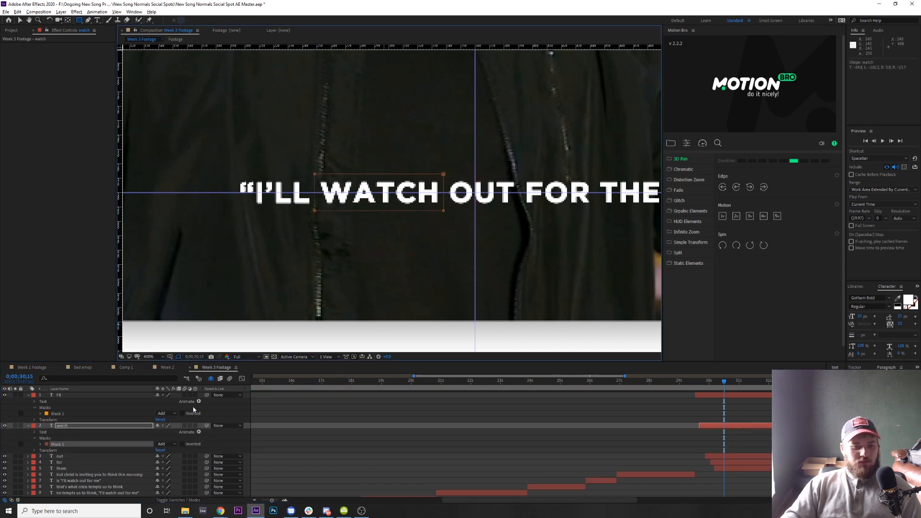
Draw a closed four-point Pen mask around the word OUT on the "out" text layer
{"action": "left_click", "coordinate": [98, 454]}
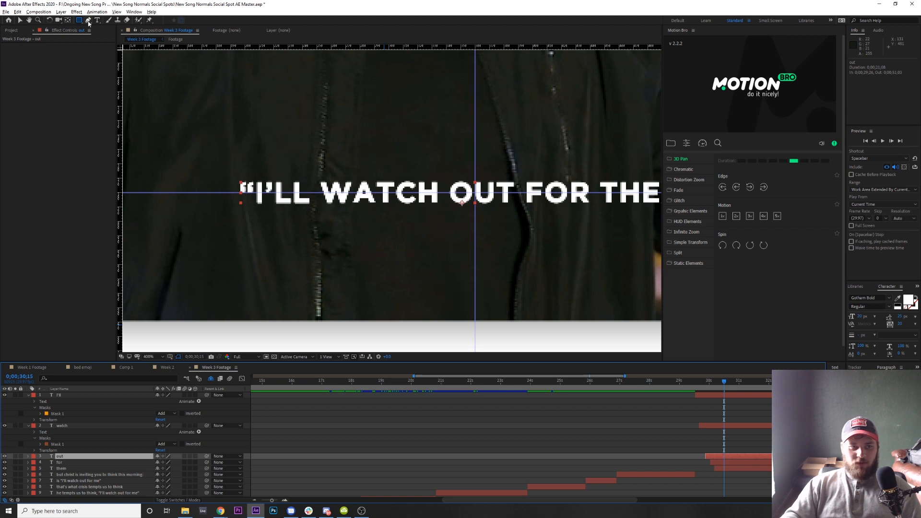
{"action": "left_click", "coordinate": [89, 22]}
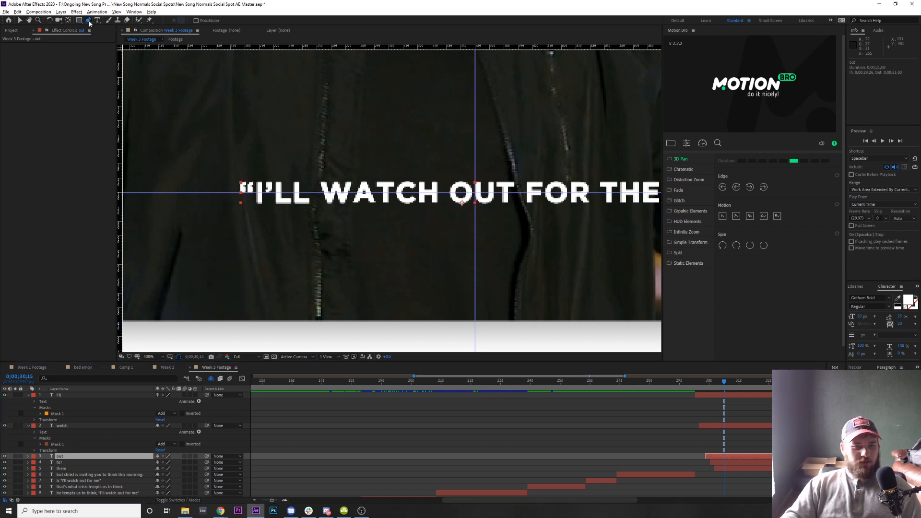
{"action": "left_click", "coordinate": [446, 174]}
{"action": "left_click", "coordinate": [446, 209]}
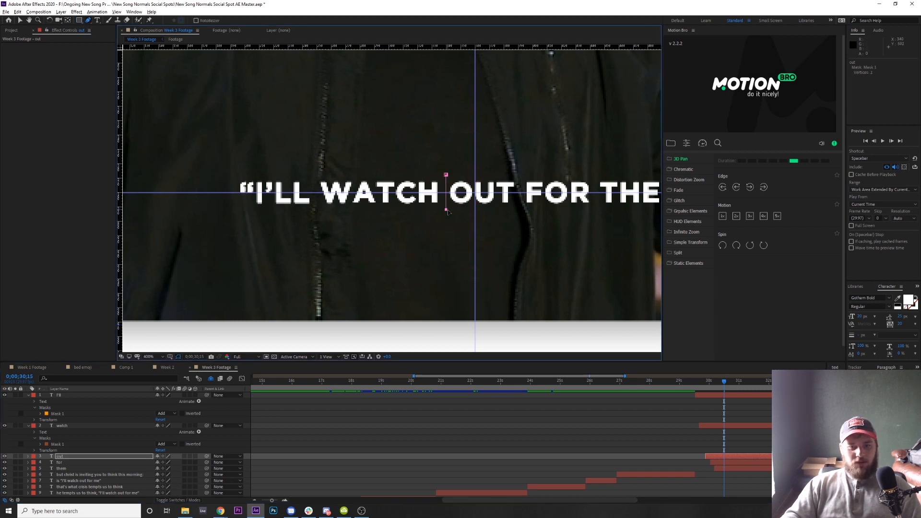
{"action": "left_click", "coordinate": [521, 212]}
{"action": "left_click", "coordinate": [519, 167]}
{"action": "left_click", "coordinate": [447, 175]}
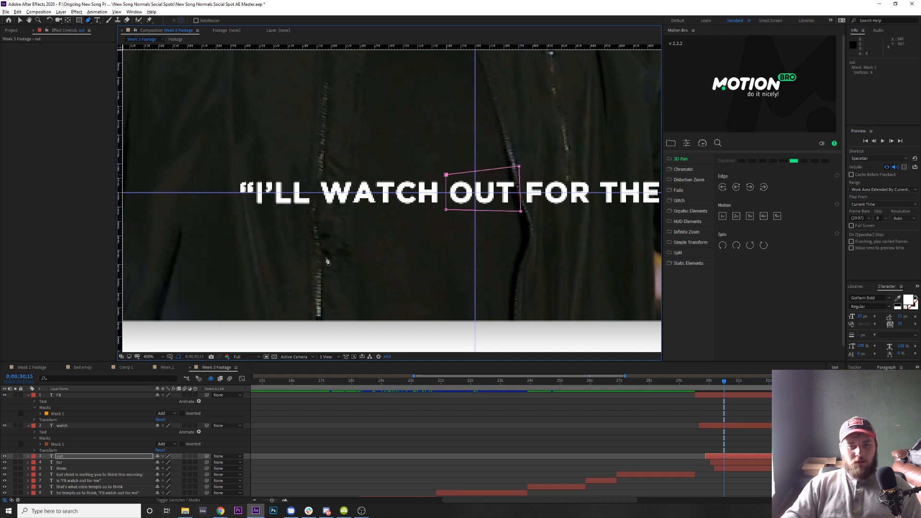
Draw rectangular masks around FOR on the "for" text layer and around THEM.” on the "them" layer
{"action": "left_click", "coordinate": [71, 463]}
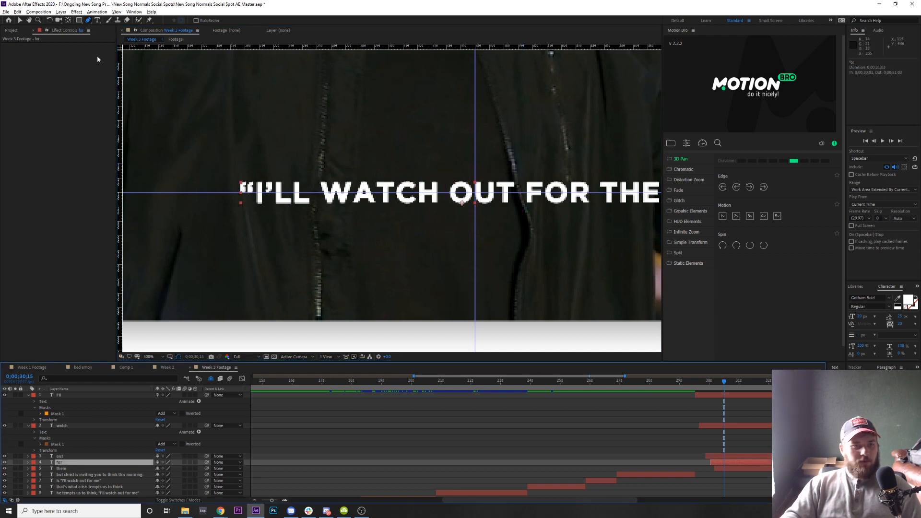
{"action": "left_click", "coordinate": [79, 20]}
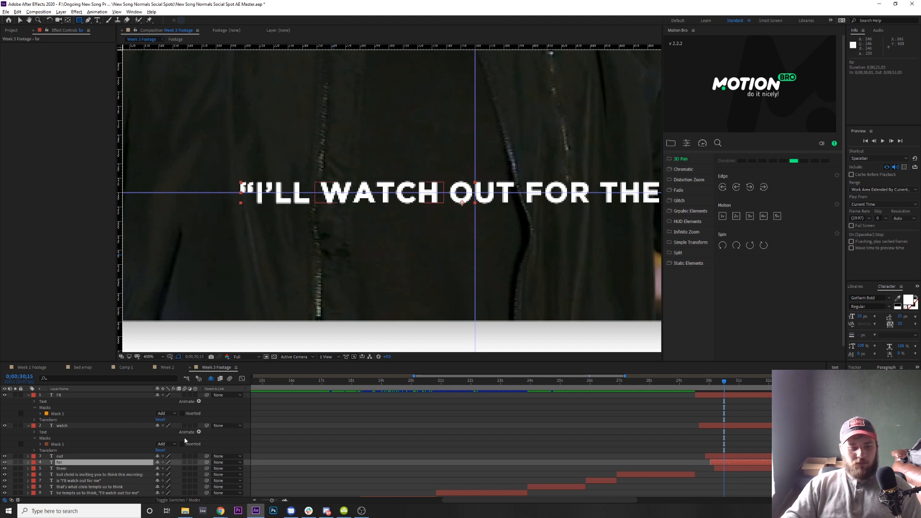
{"action": "left_click", "coordinate": [90, 459]}
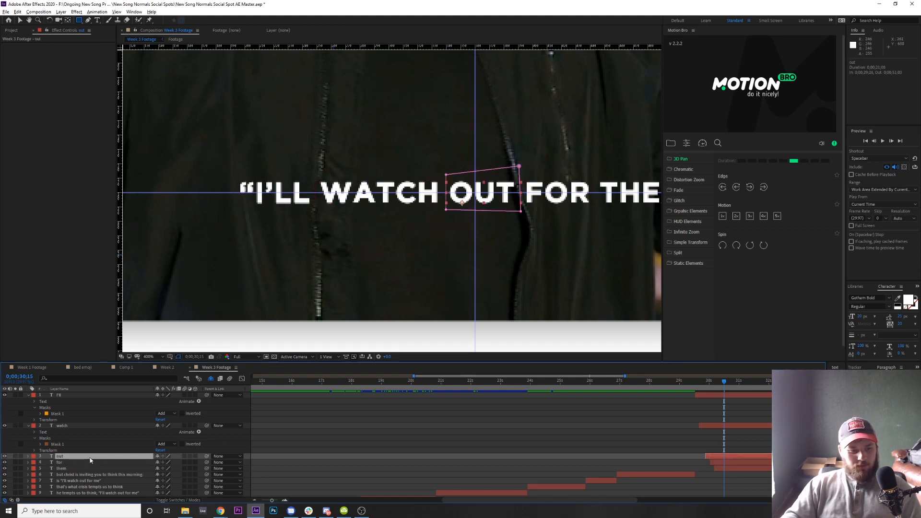
{"action": "key", "text": "m"}
{"action": "left_click", "coordinate": [80, 474]}
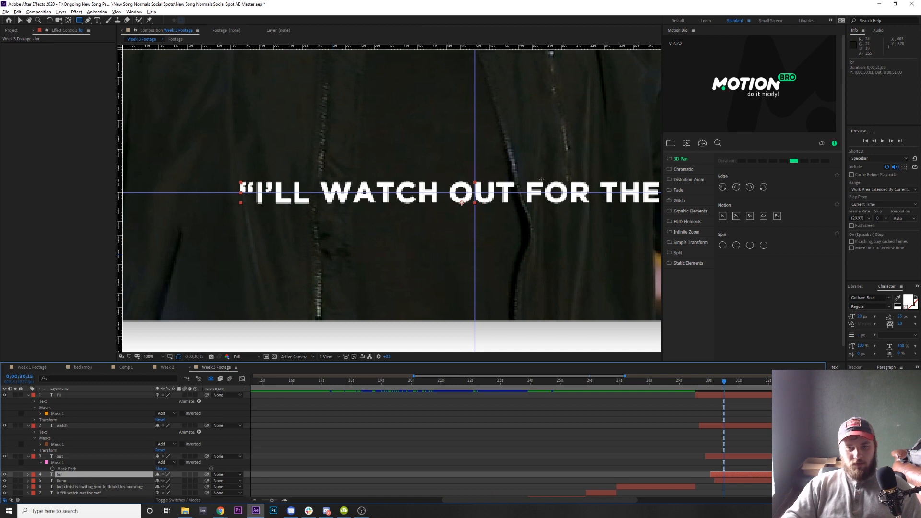
{"action": "left_click_drag", "start_coordinate": [593, 215], "coordinate": [593, 210]}
{"action": "left_click", "coordinate": [83, 488]}
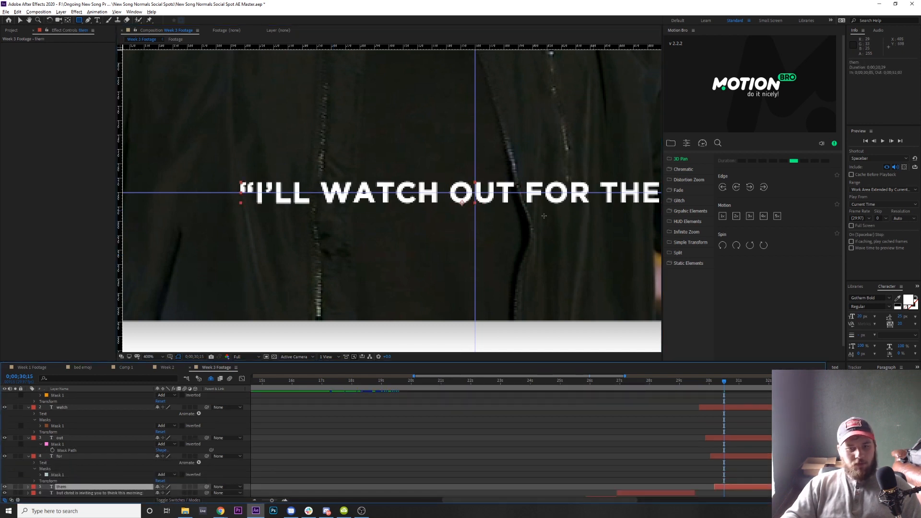
{"action": "left_click_drag", "start_coordinate": [594, 172], "coordinate": [719, 212]}
Preview the masked word-by-word caption from 0;00;26;22 and again from 0;00;29;08
{"action": "left_click", "coordinate": [681, 382]}
{"action": "left_click", "coordinate": [612, 382]}
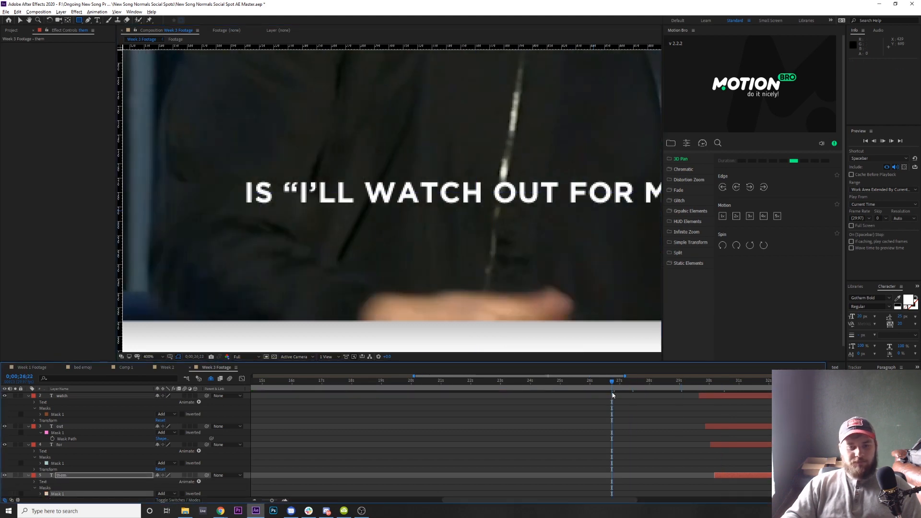
{"action": "key", "text": "space"}
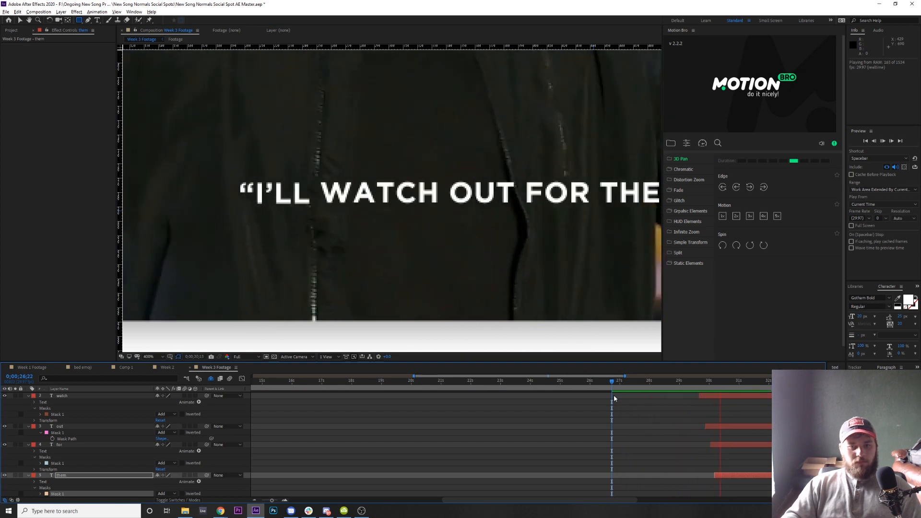
{"action": "scroll", "coordinate": [512, 237], "scroll_direction": "down", "scroll_amount": 2}
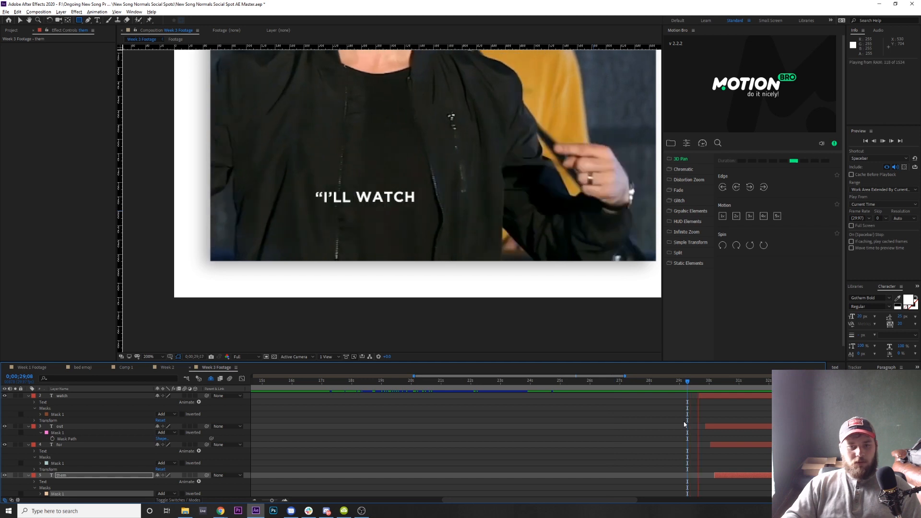
{"action": "key", "text": "space"}
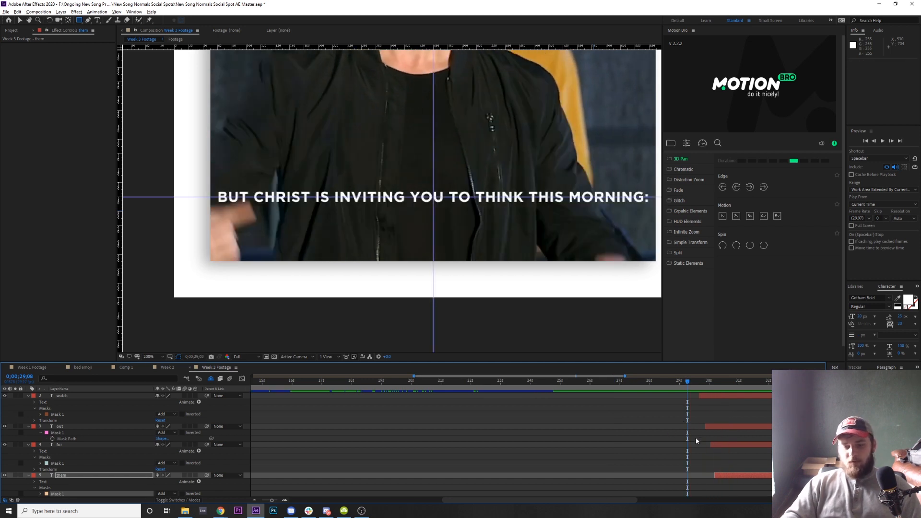
Collapse the expanded properties of the five word layers, from "I'll" to "them"
{"action": "scroll", "coordinate": [700, 439], "scroll_direction": "down", "scroll_amount": 2}
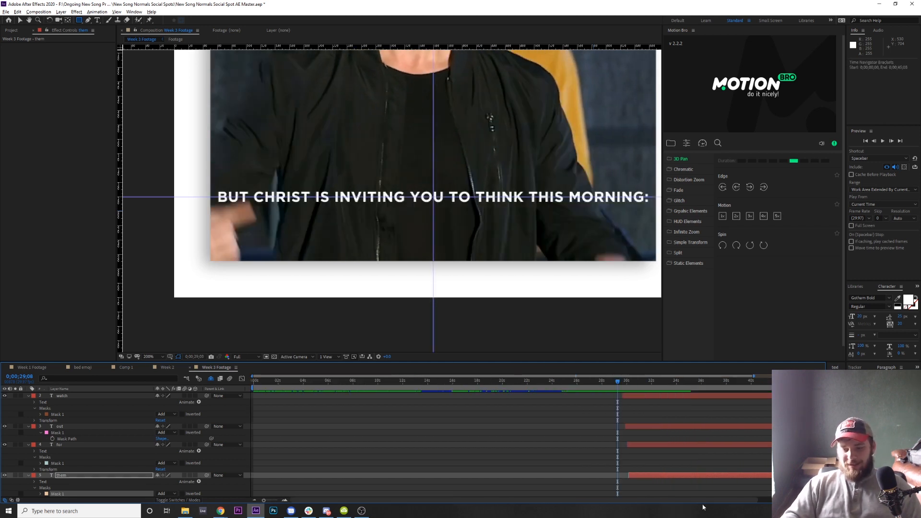
{"action": "left_click_drag", "start_coordinate": [741, 499], "coordinate": [803, 499]}
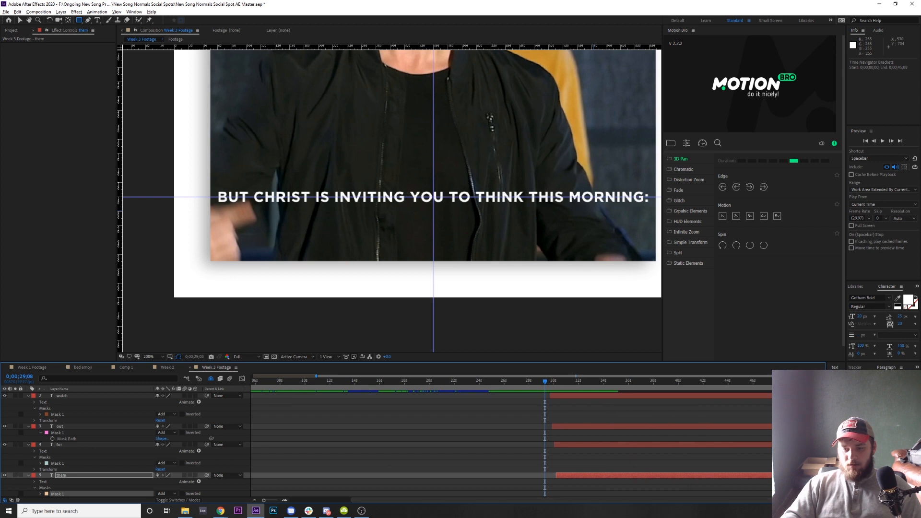
{"action": "left_click", "coordinate": [86, 398], "text": "shift"}
{"action": "scroll", "coordinate": [99, 445], "scroll_direction": "down", "scroll_amount": 2}
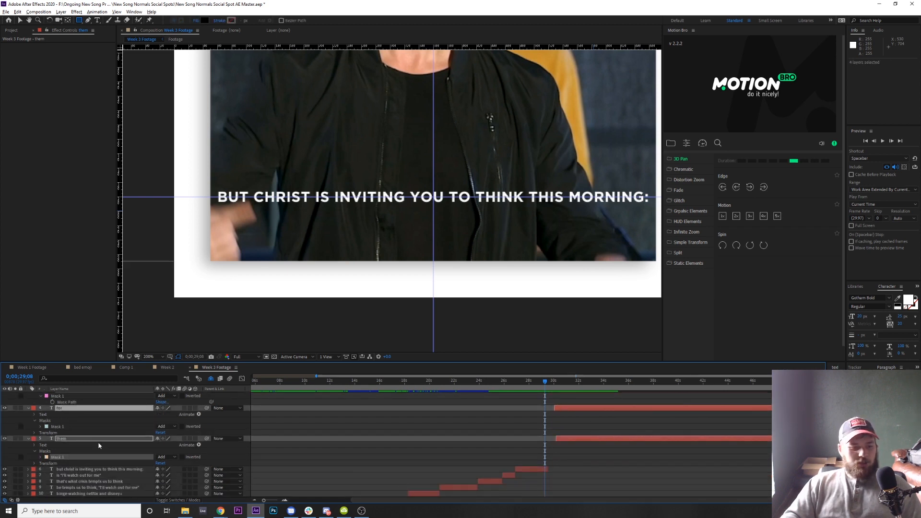
{"action": "scroll", "coordinate": [99, 446], "scroll_direction": "up", "scroll_amount": 3}
{"action": "left_click", "coordinate": [71, 396], "text": "shift"}
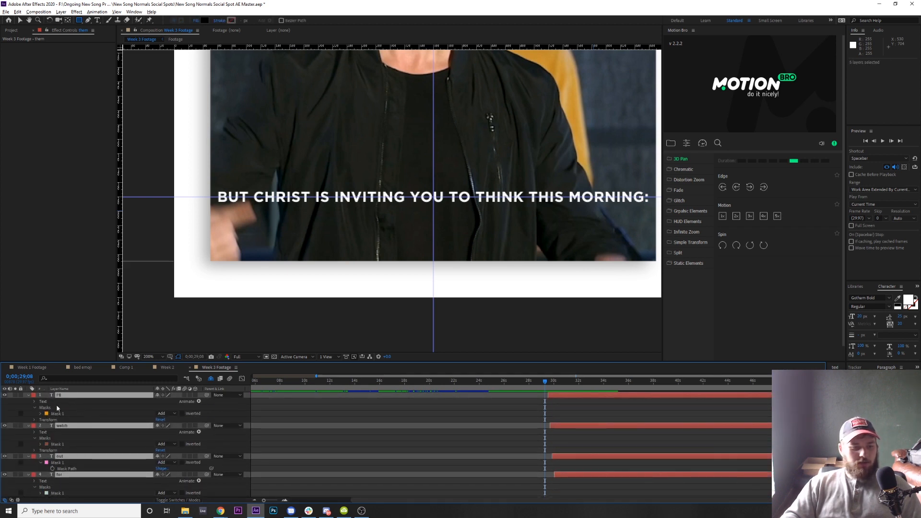
{"action": "left_click", "coordinate": [30, 394]}
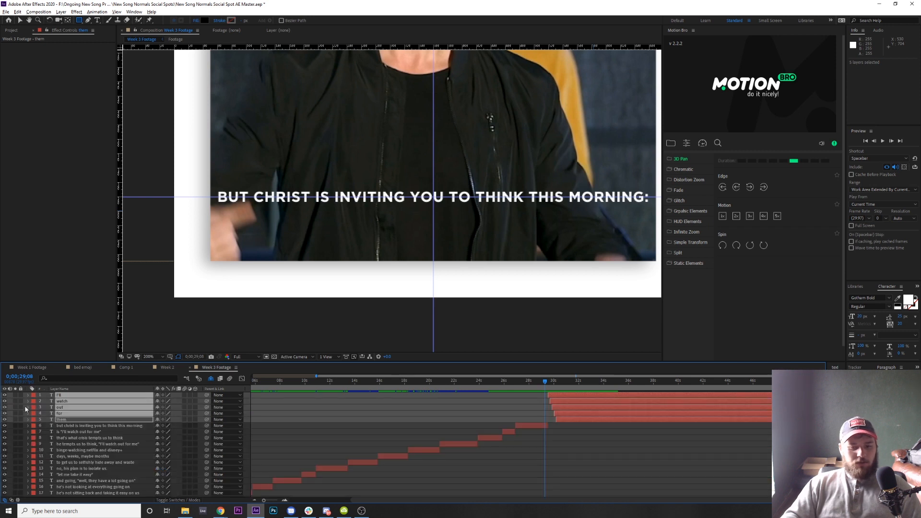
{"action": "left_click", "coordinate": [466, 466]}
Make the timeline area slightly taller to fit more caption layers above the footage waveform
{"action": "scroll", "coordinate": [458, 479], "scroll_direction": "down", "scroll_amount": 3}
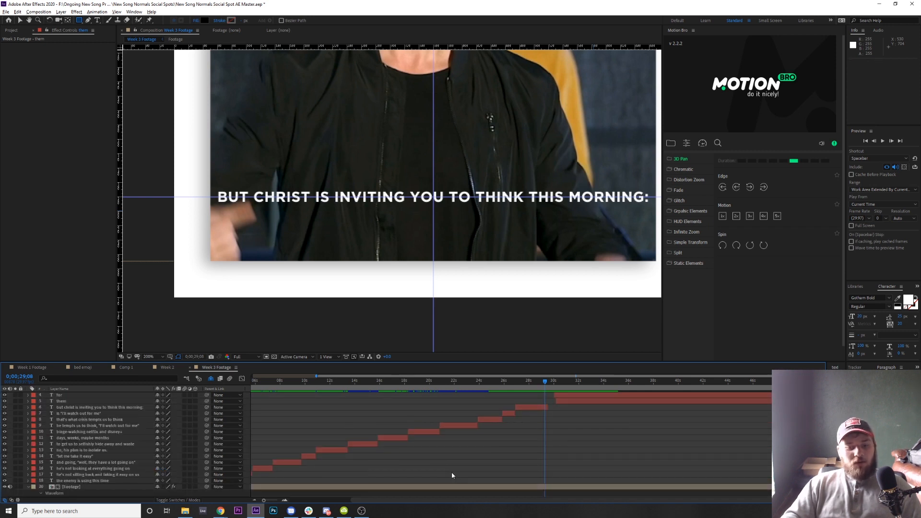
{"action": "scroll", "coordinate": [487, 459], "scroll_direction": "up", "scroll_amount": 3}
{"action": "scroll", "coordinate": [488, 456], "scroll_direction": "down", "scroll_amount": 2}
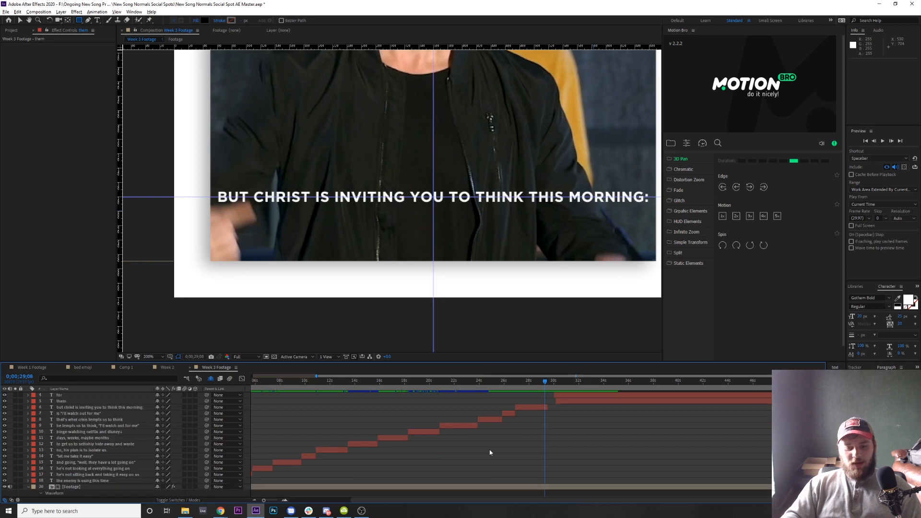
{"action": "scroll", "coordinate": [488, 451], "scroll_direction": "up", "scroll_amount": 2}
{"action": "scroll", "coordinate": [490, 453], "scroll_direction": "down", "scroll_amount": 3}
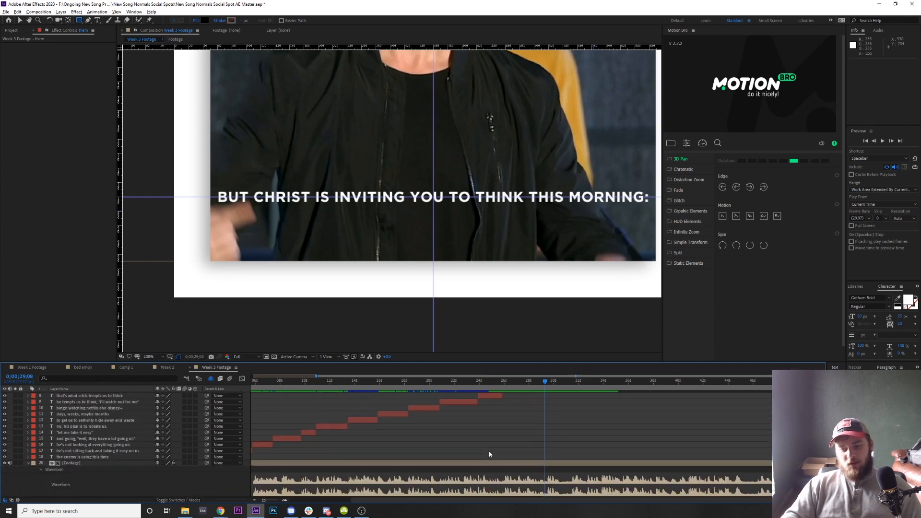
{"action": "scroll", "coordinate": [489, 453], "scroll_direction": "up", "scroll_amount": 3}
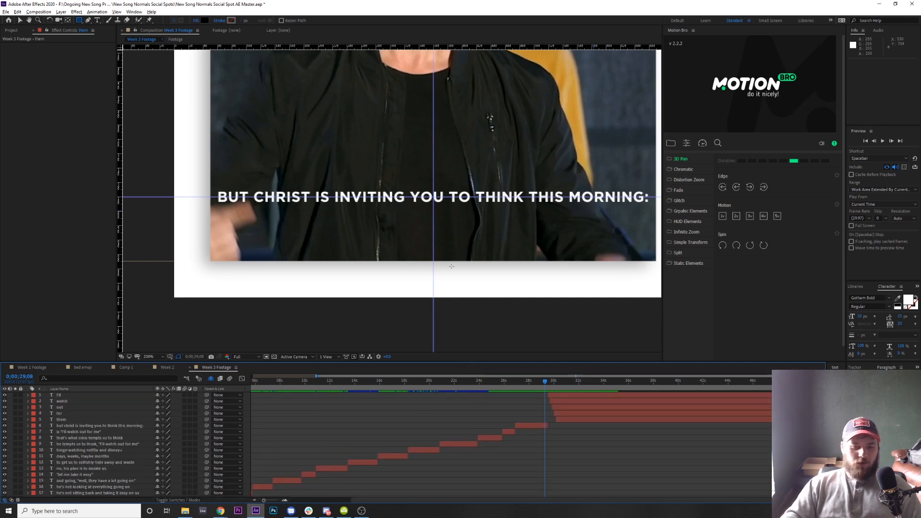
{"action": "left_click_drag", "start_coordinate": [479, 361], "coordinate": [484, 267]}
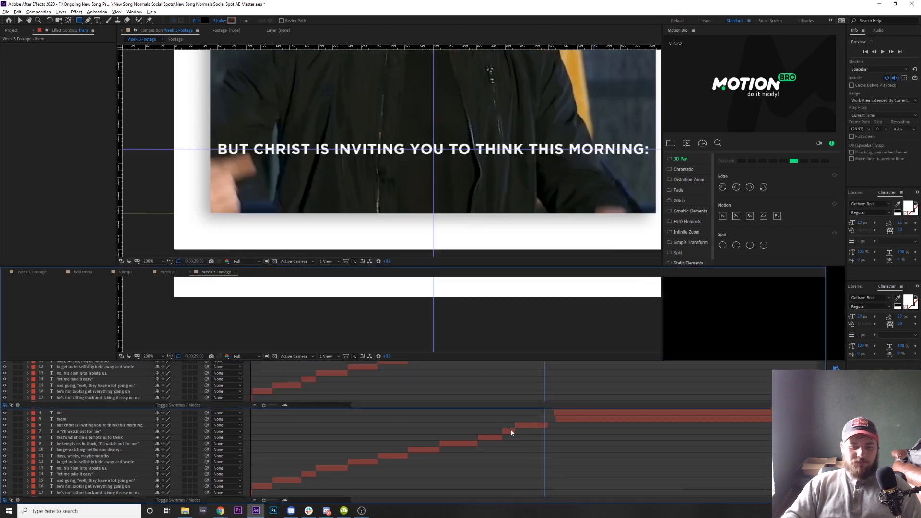
{"action": "left_click_drag", "start_coordinate": [462, 267], "coordinate": [468, 345]}
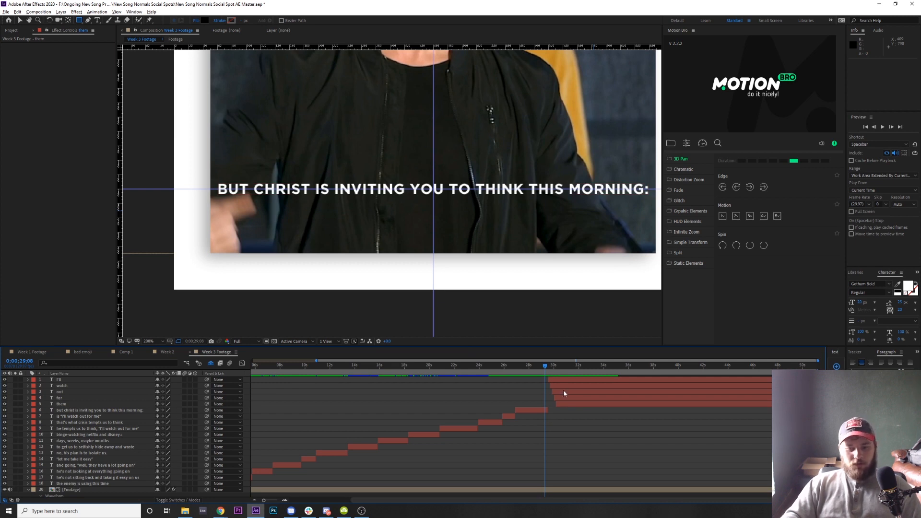
Preview the word-by-word caption from 0;00;29;08 and stop at 0;00;31;11 to examine the speech waveform there
{"action": "scroll", "coordinate": [565, 392], "scroll_direction": "down", "scroll_amount": 3}
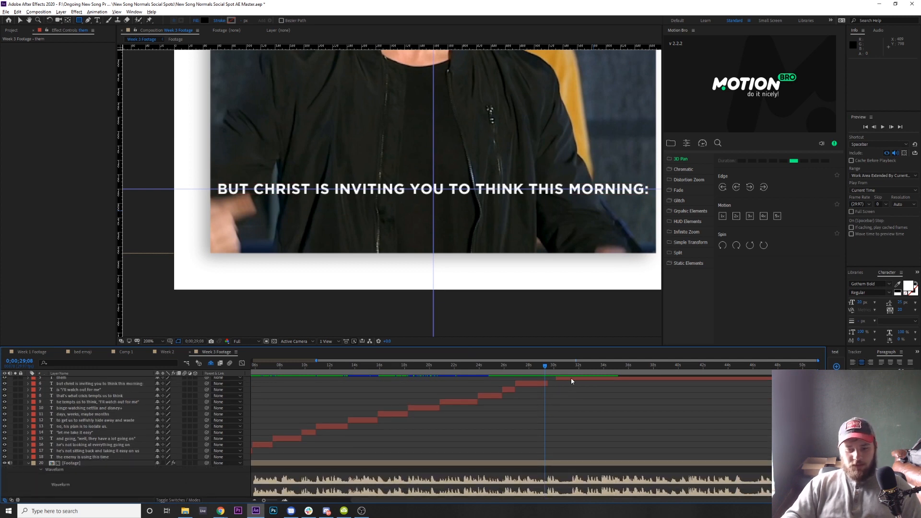
{"action": "key", "text": "space"}
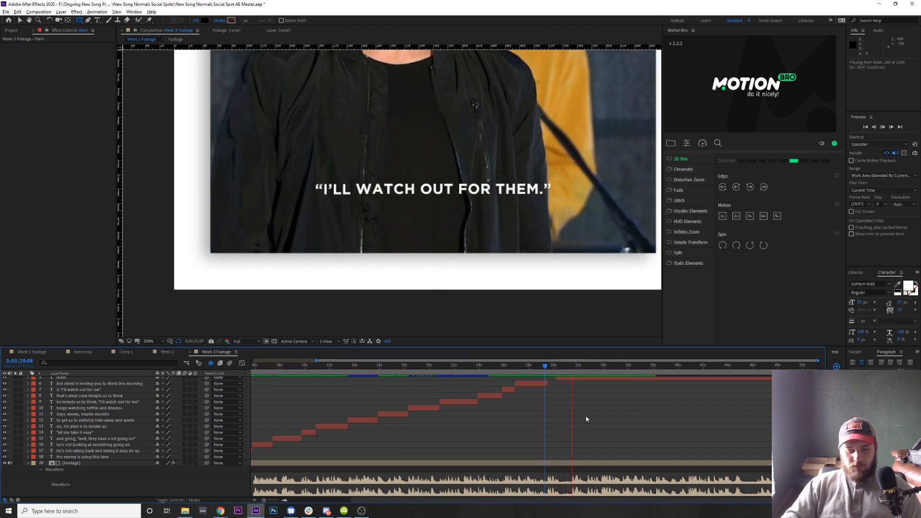
{"action": "left_click", "coordinate": [571, 376]}
{"action": "left_click", "coordinate": [571, 368]}
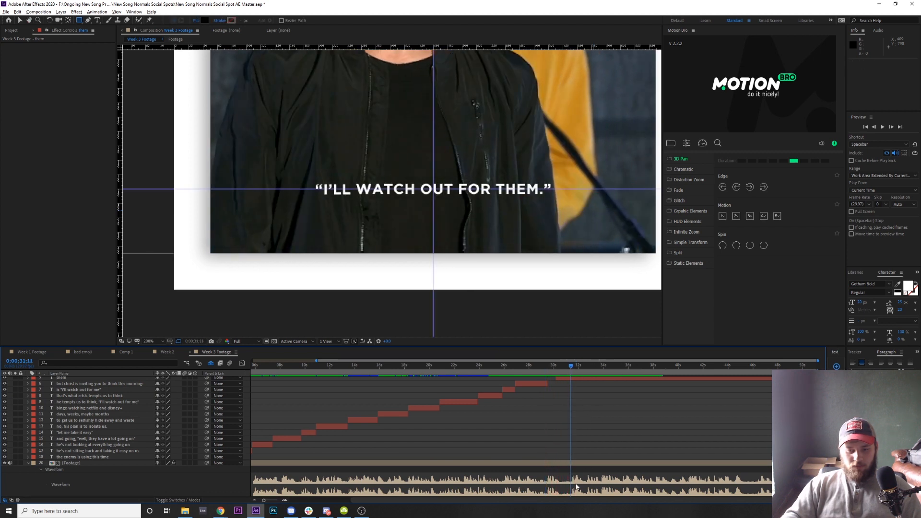
{"action": "scroll", "coordinate": [577, 487], "scroll_direction": "up", "scroll_amount": 1}
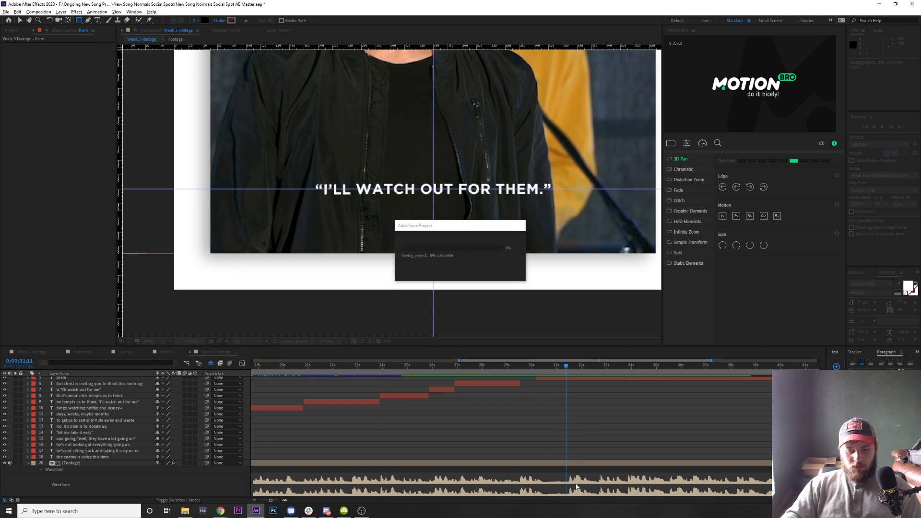
{"action": "scroll", "coordinate": [572, 477], "scroll_direction": "up", "scroll_amount": 1}
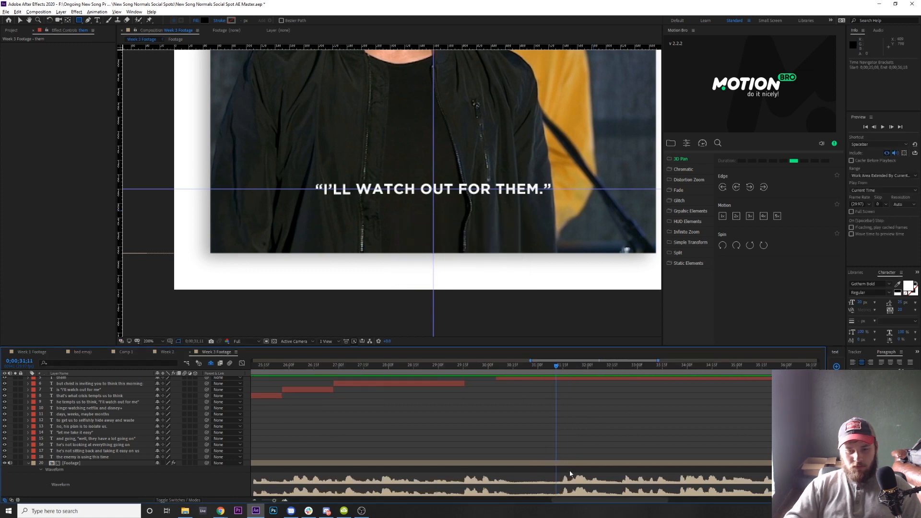
Trim the ends of the five word layers, "I'll" through "them", to 0;00;31;14
{"action": "left_click", "coordinate": [561, 366]}
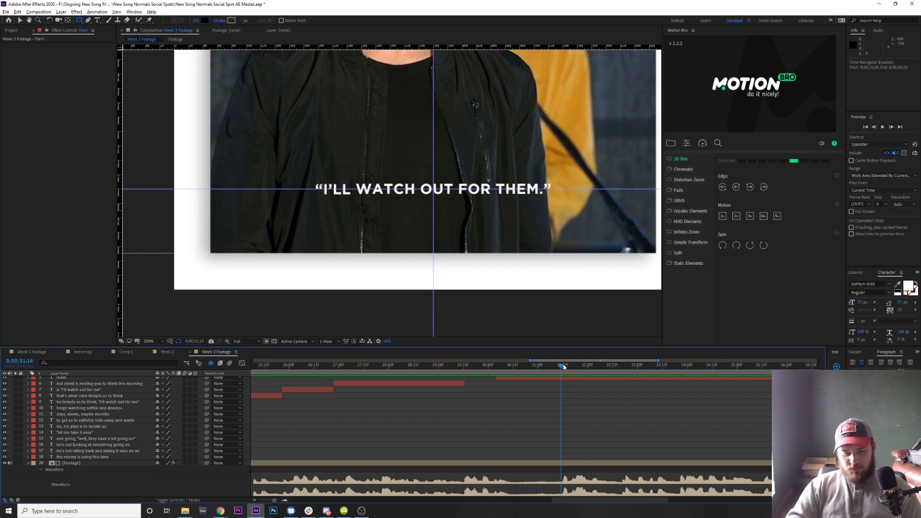
{"action": "left_click", "coordinate": [563, 365]}
{"action": "key", "text": "Page_Up"}
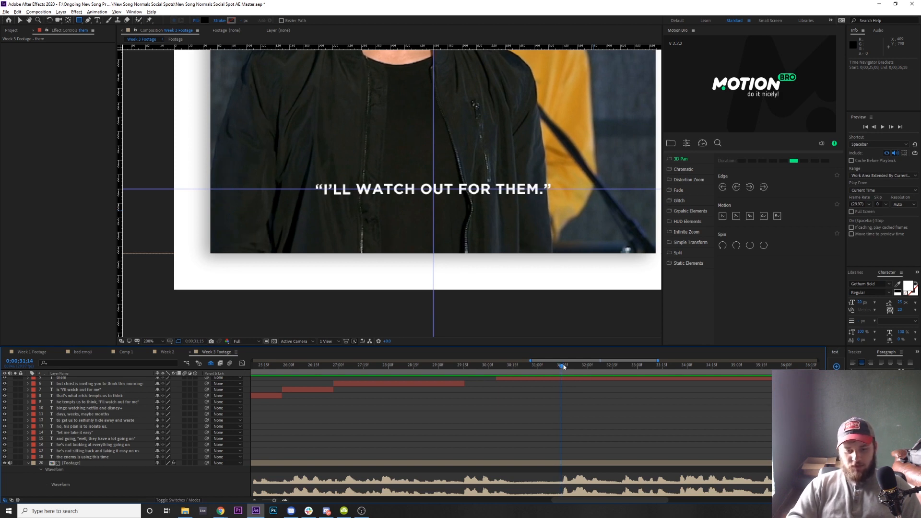
{"action": "scroll", "coordinate": [542, 420], "scroll_direction": "up", "scroll_amount": 2}
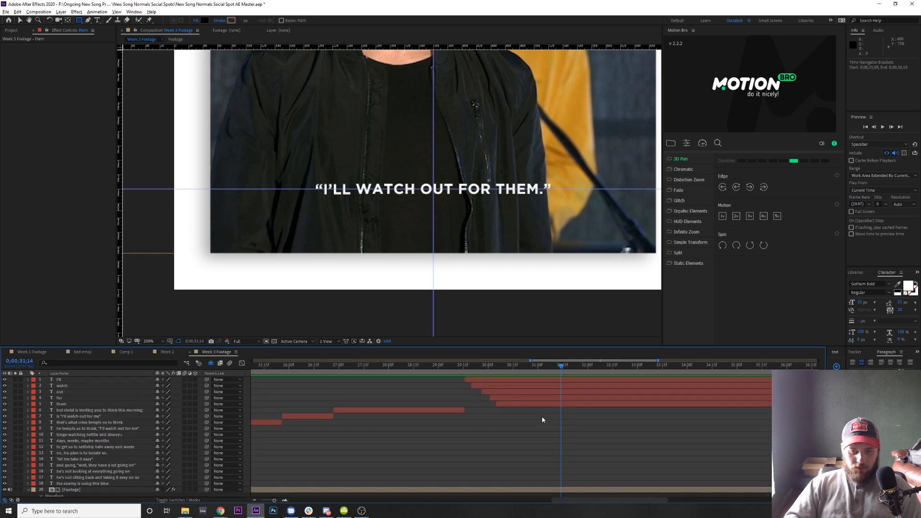
{"action": "left_click", "coordinate": [117, 405]}
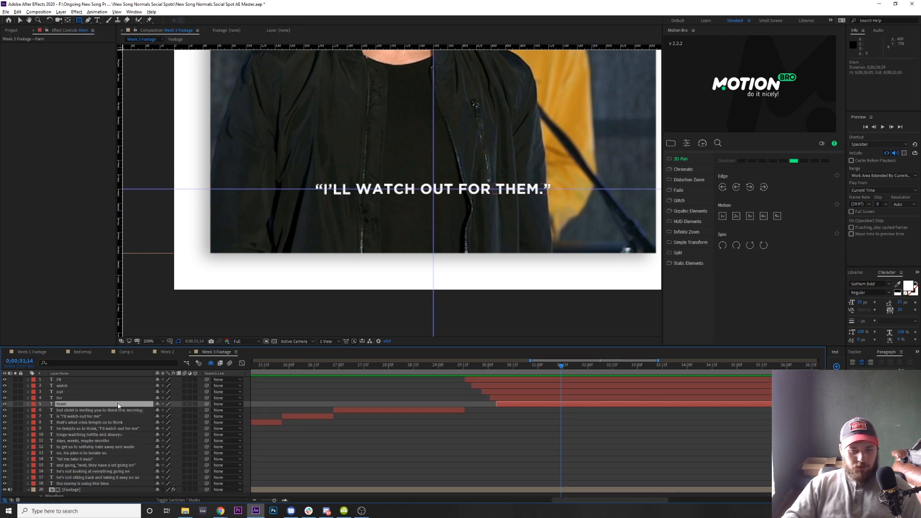
{"action": "left_click", "coordinate": [93, 378], "text": "shift"}
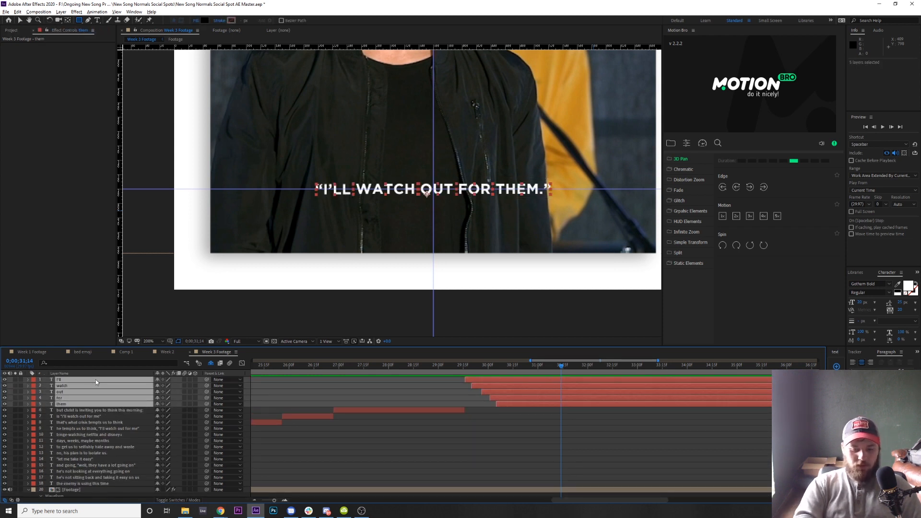
{"action": "key", "text": "alt+bracketright"}
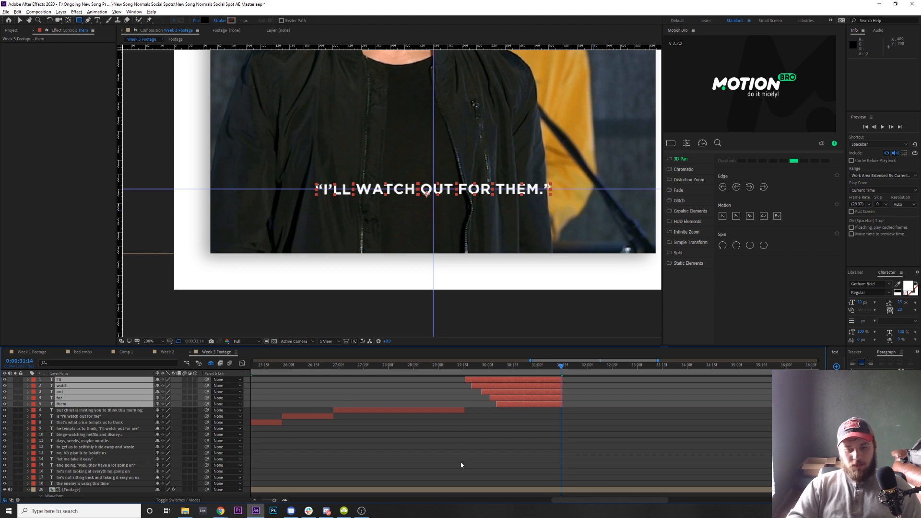
{"action": "key", "text": "Page_Down"}
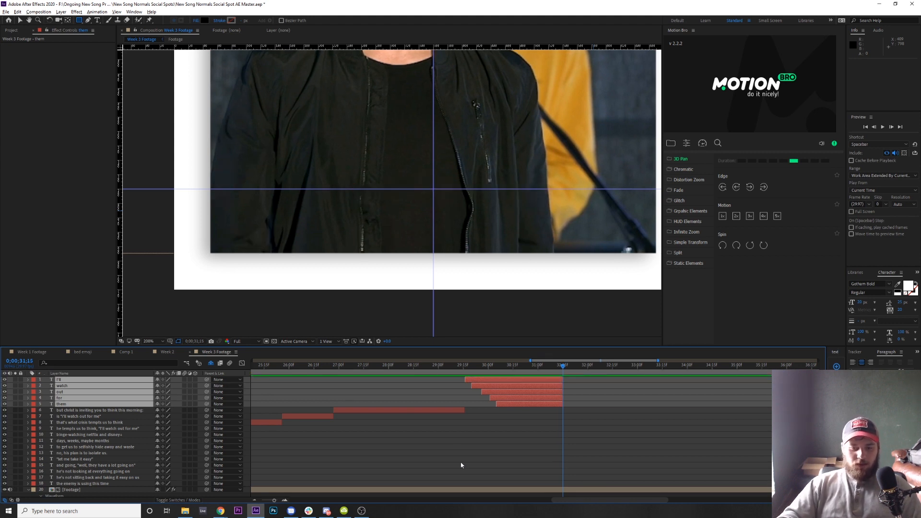
{"action": "left_click", "coordinate": [467, 456]}
Play the footage from 0;00;31;15 to check where the next spoken phrase begins
{"action": "scroll", "coordinate": [472, 452], "scroll_direction": "down", "scroll_amount": 2}
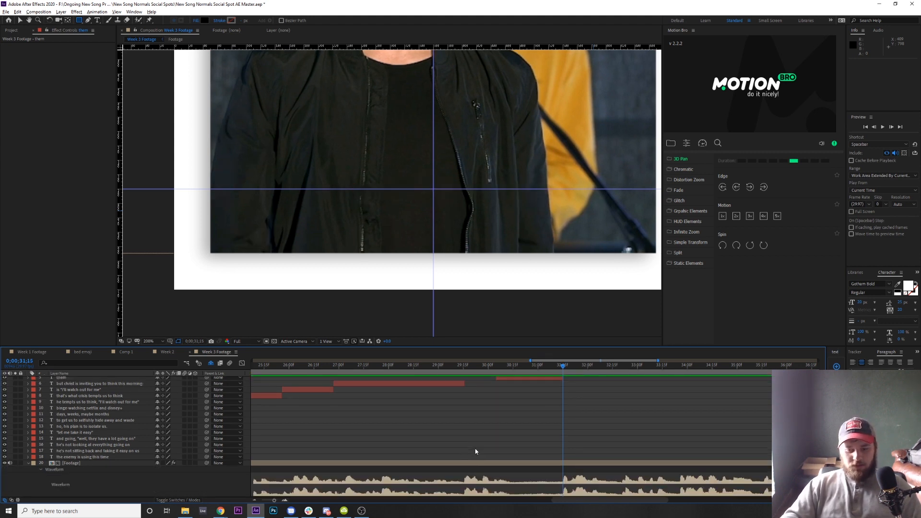
{"action": "key", "text": "space"}
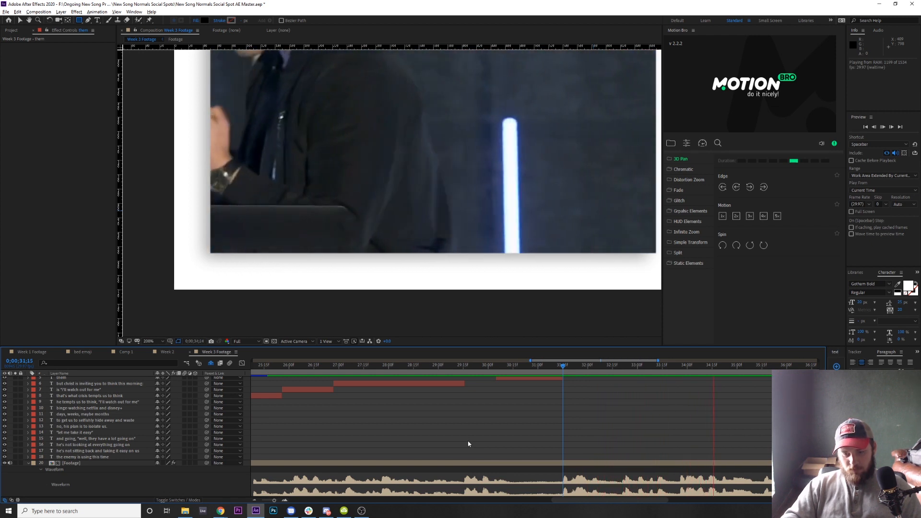
{"action": "key", "text": "space"}
Extend the ends of the five word layers, "I'll" through "them", to 0;00;31;20
{"action": "left_click_drag", "start_coordinate": [563, 367], "coordinate": [570, 369]}
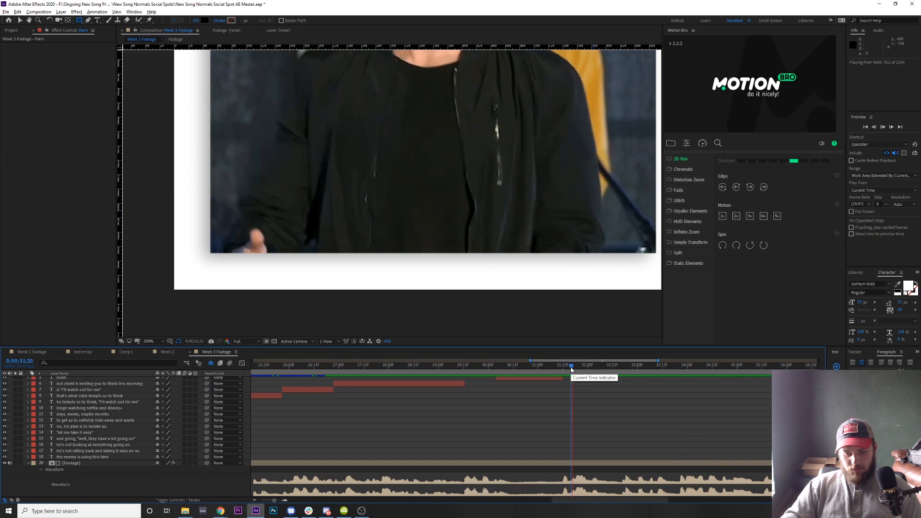
{"action": "scroll", "coordinate": [520, 419], "scroll_direction": "up", "scroll_amount": 3}
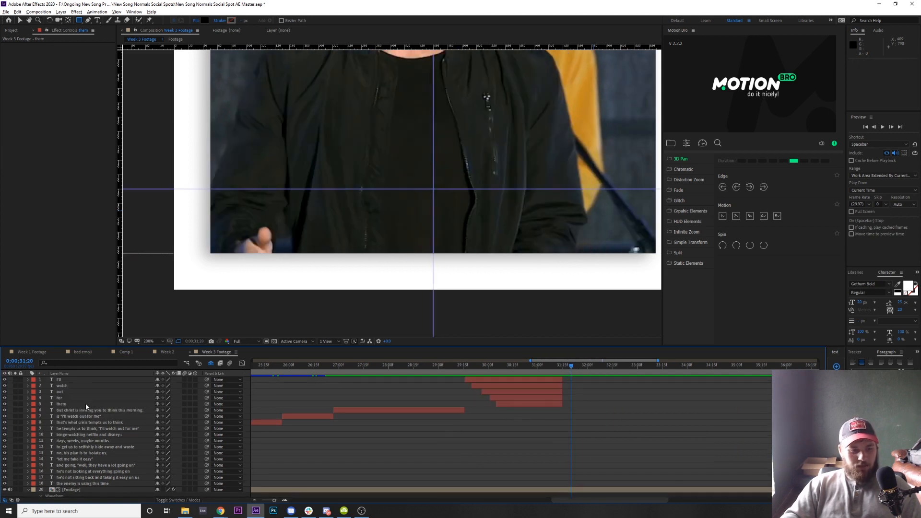
{"action": "left_click", "coordinate": [86, 404]}
{"action": "left_click", "coordinate": [88, 378], "text": "shift"}
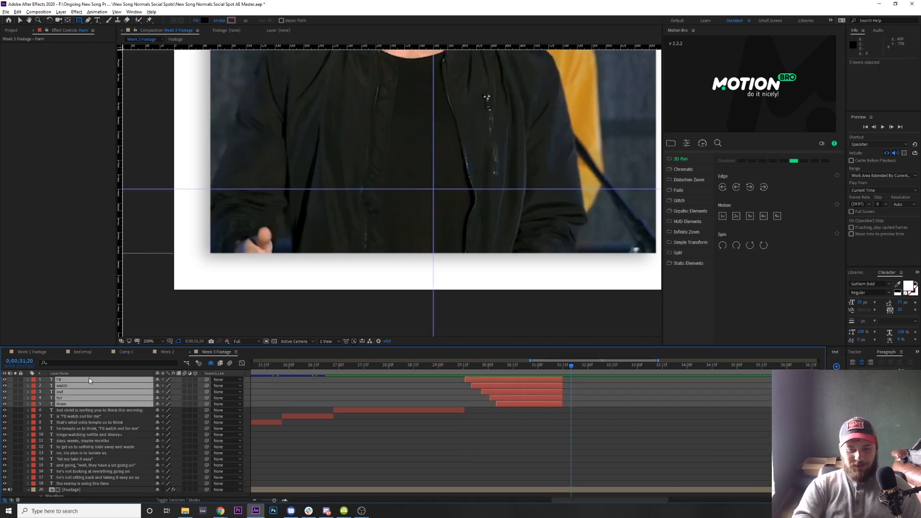
{"action": "key", "text": "alt+bracketright"}
Play the speech from 0;00;31;20 to check the new caption end against the audio
{"action": "scroll", "coordinate": [560, 435], "scroll_direction": "down", "scroll_amount": 2}
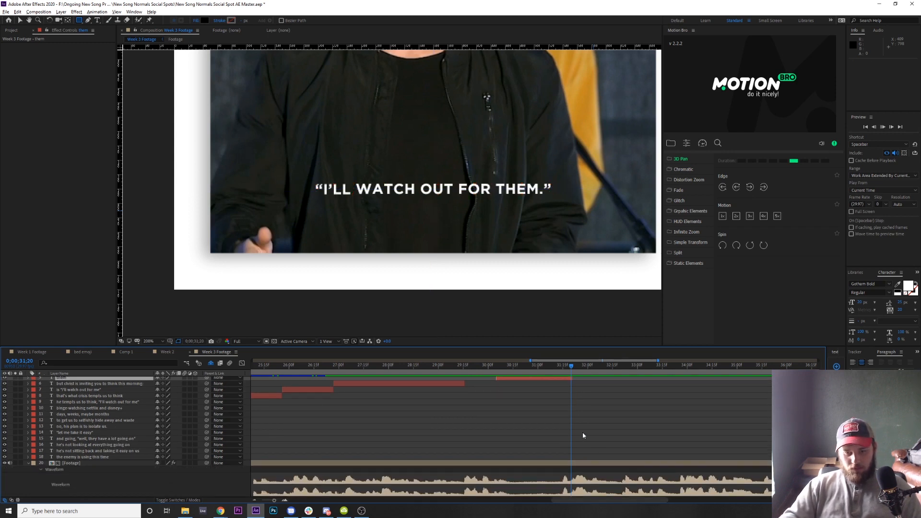
{"action": "key", "text": "space"}
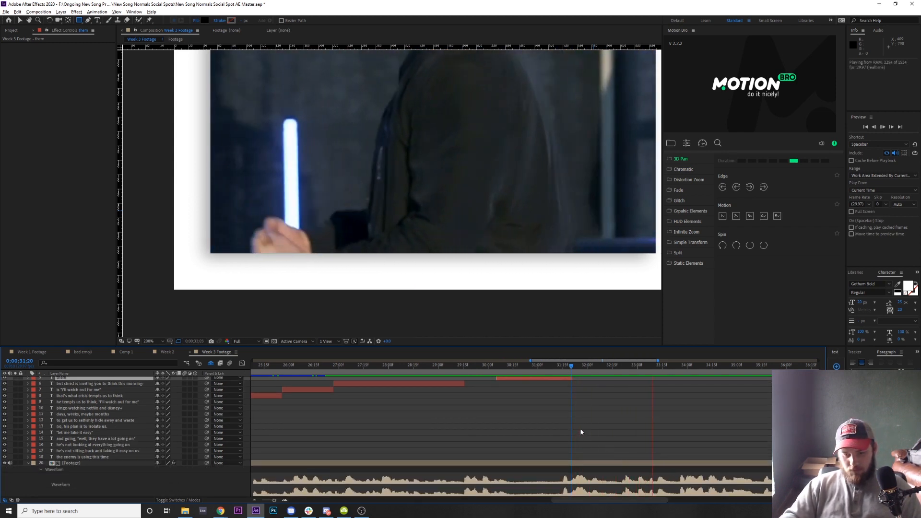
{"action": "key", "text": "space"}
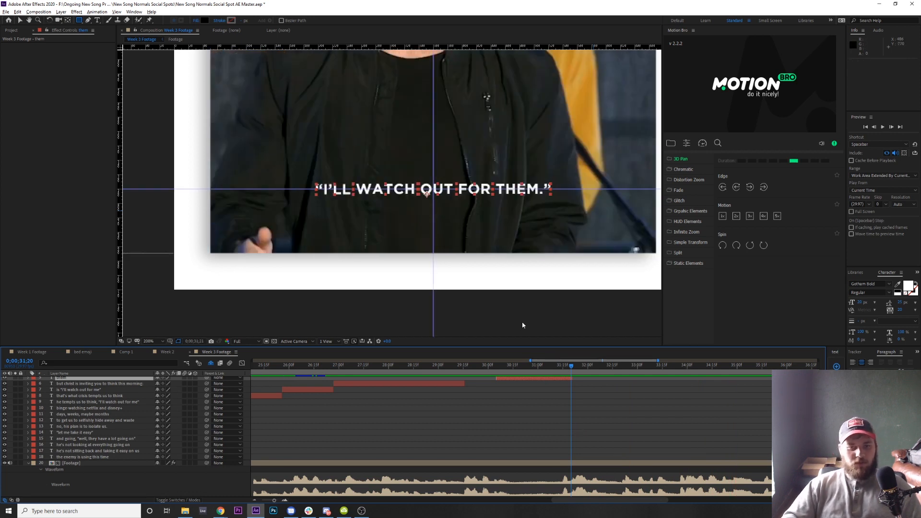
Add a text layer reading "crisis tempts us to think" at 0;00;31;21, centred on the vertical guide in the caption area
{"action": "key", "text": "Page_Down"}
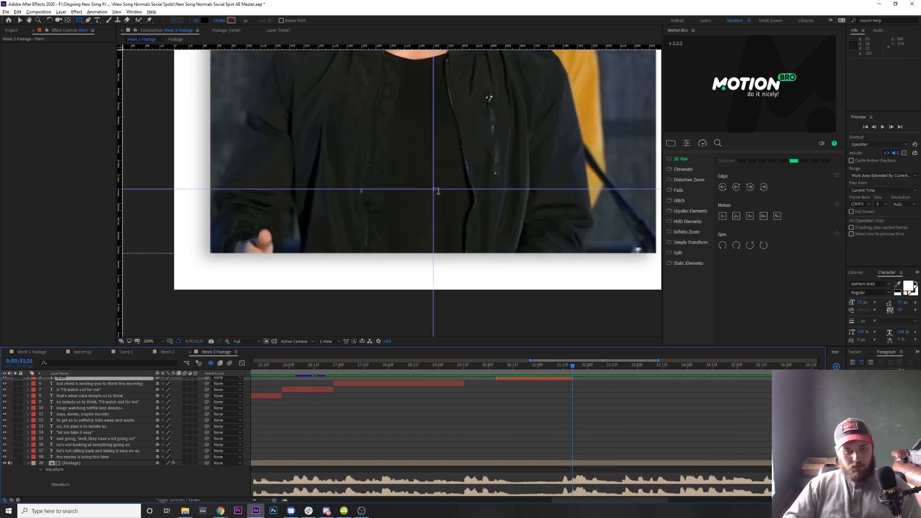
{"action": "key", "text": "ctrl+t"}
{"action": "left_click", "coordinate": [433, 186]}
{"action": "type", "text": "criss"}
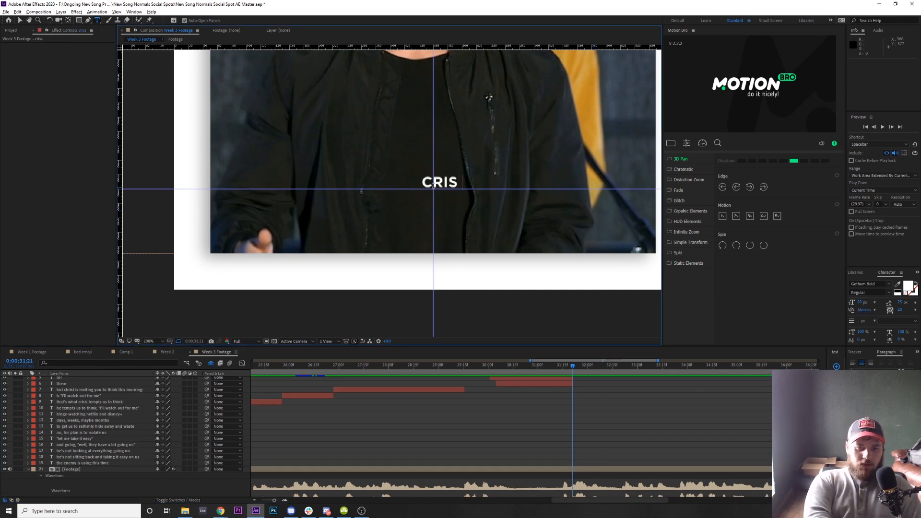
{"action": "key", "text": "BackSpace"}
{"action": "type", "text": "is tempts us t"}
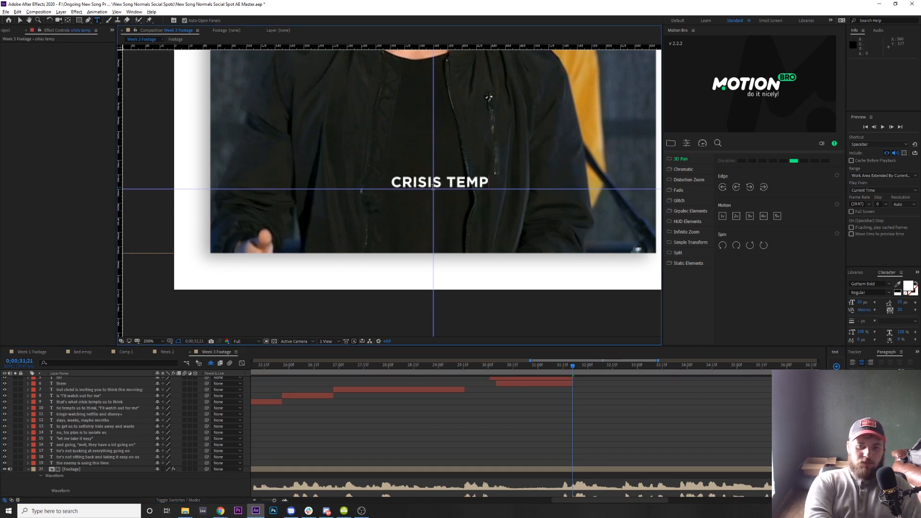
{"action": "type", "text": "o think"}
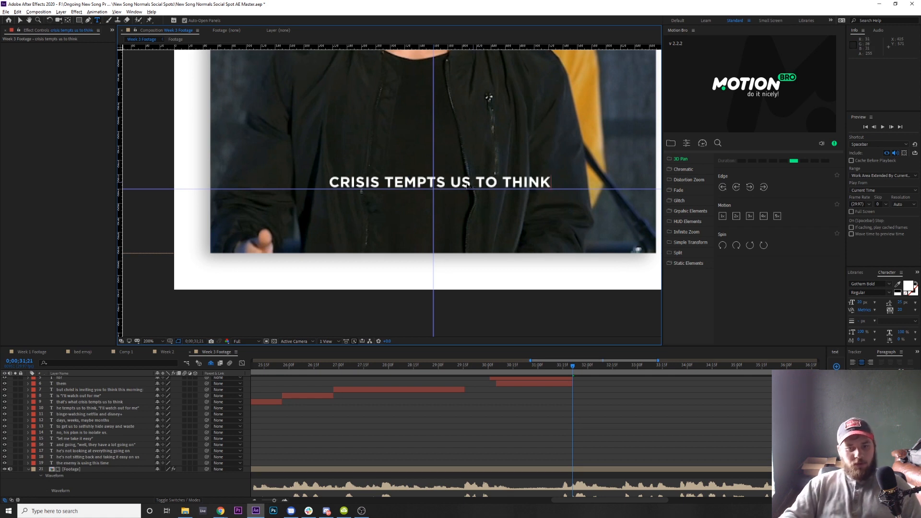
Align the "crisis tempts us to think" caption to both guides, add a comma at its end, and start its layer at 0;00;31;21
{"action": "left_click_drag", "start_coordinate": [473, 184], "coordinate": [466, 190]}
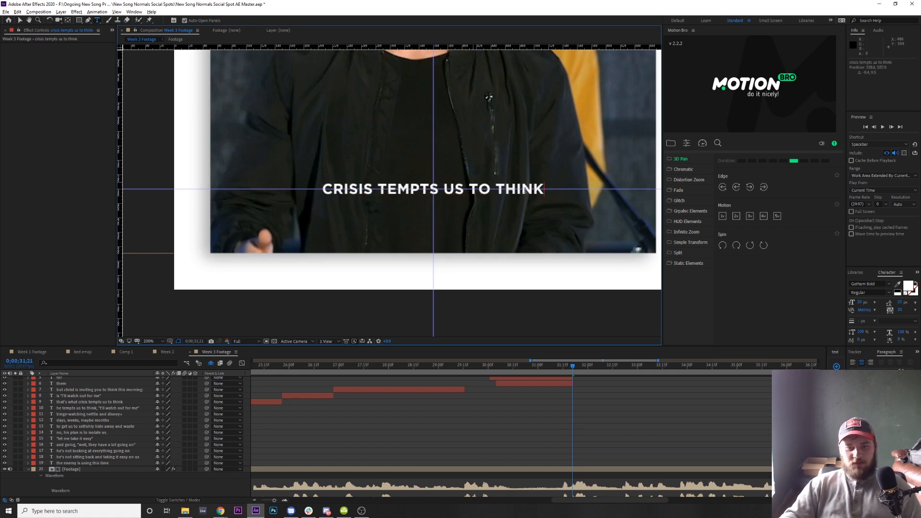
{"action": "type", "text": ","}
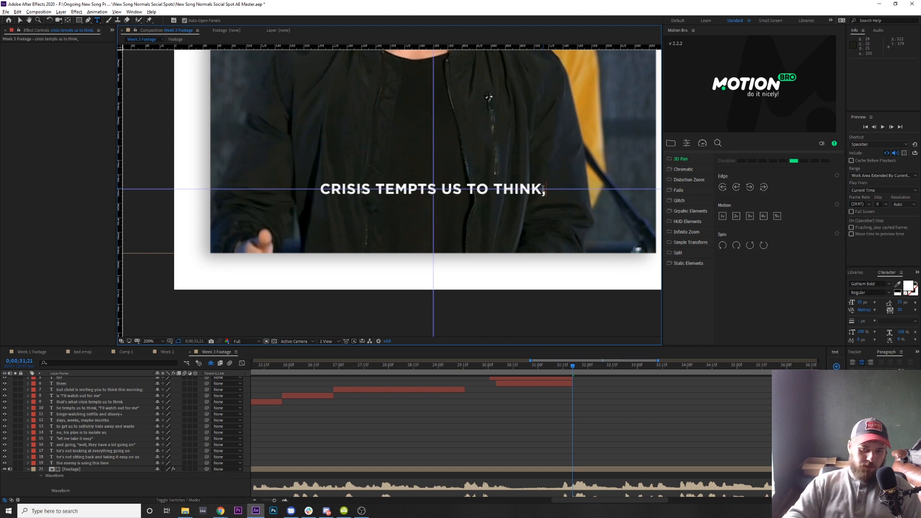
{"action": "scroll", "coordinate": [134, 405], "scroll_direction": "up", "scroll_amount": 3}
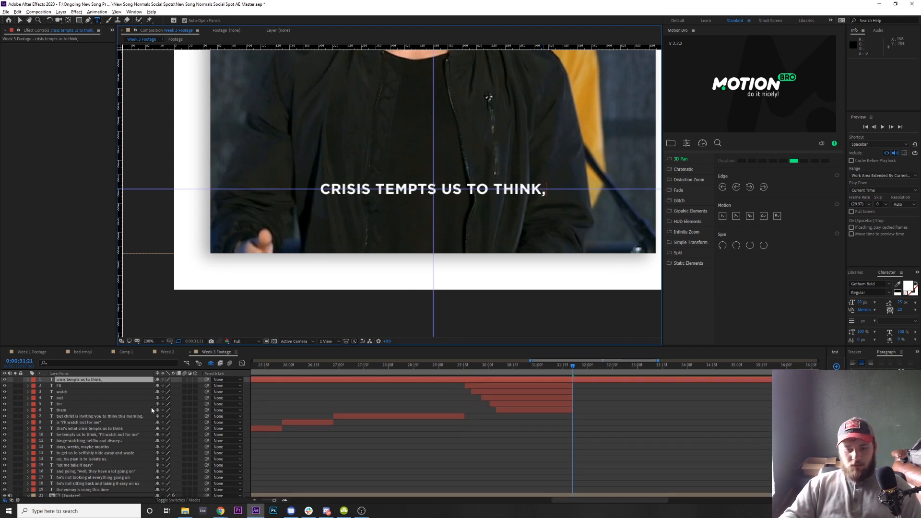
{"action": "left_click", "coordinate": [118, 380]}
{"action": "key", "text": "alt+bracketleft"}
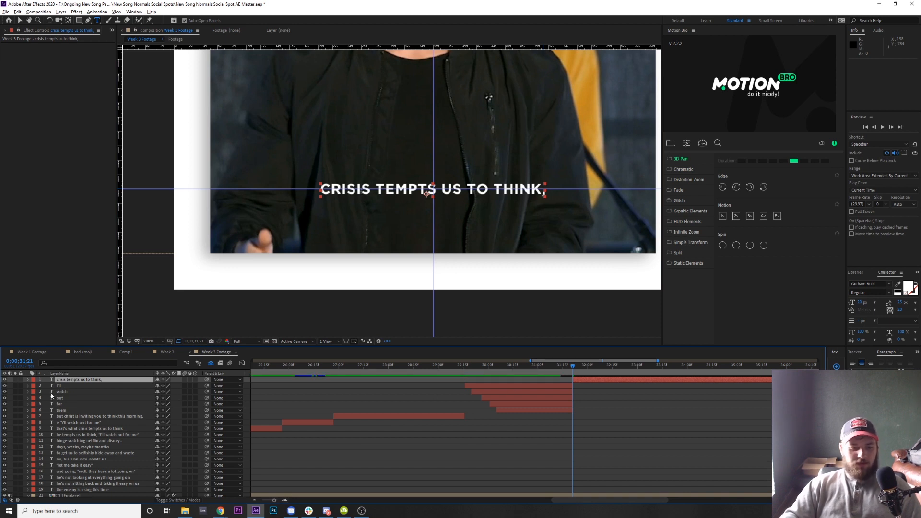
Hide the 18 finished caption layers, from "I'll" down to "the enemy is using this time", from the timeline as shy layers
{"action": "key", "text": "ctrl+Down"}
{"action": "scroll", "coordinate": [120, 447], "scroll_direction": "down", "scroll_amount": 2}
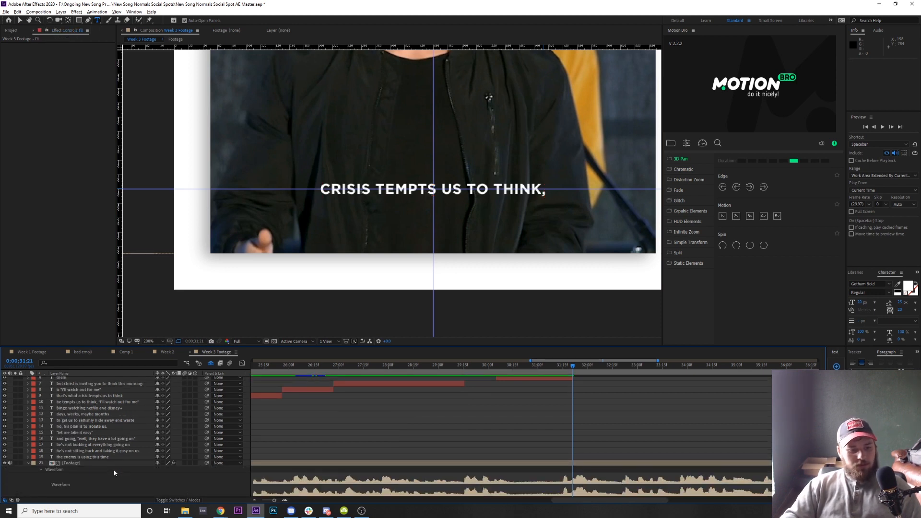
{"action": "left_click", "coordinate": [111, 456], "text": "shift"}
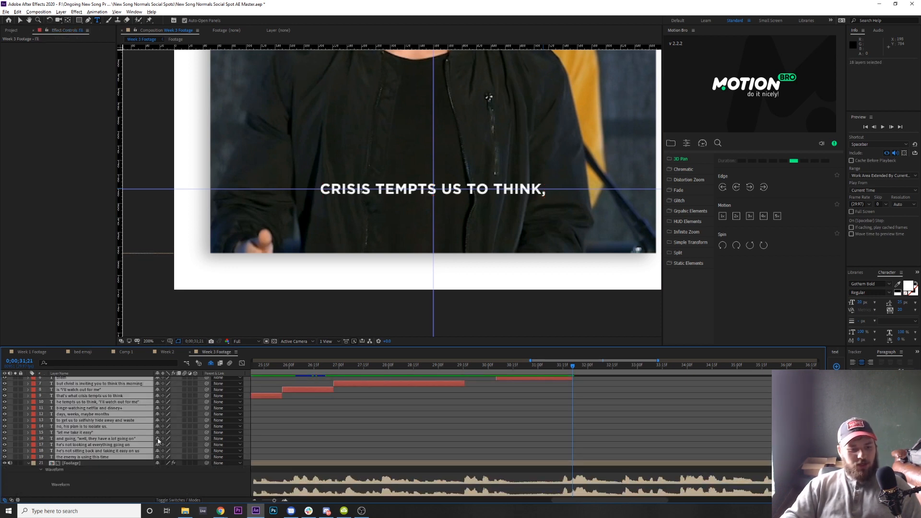
{"action": "key", "text": "Delete"}
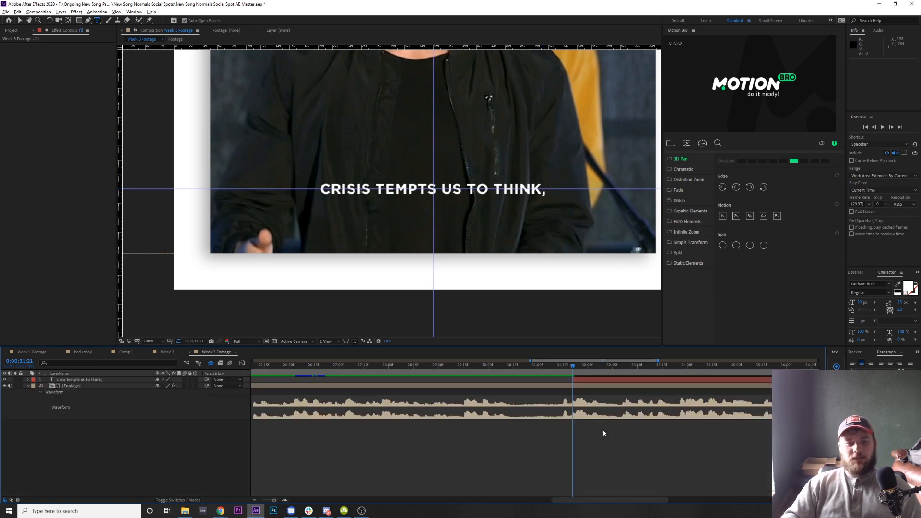
Play the speech from 0;00;31;21 and end the "crisis tempts us to think," layer at 0;00;33;25
{"action": "key", "text": "space"}
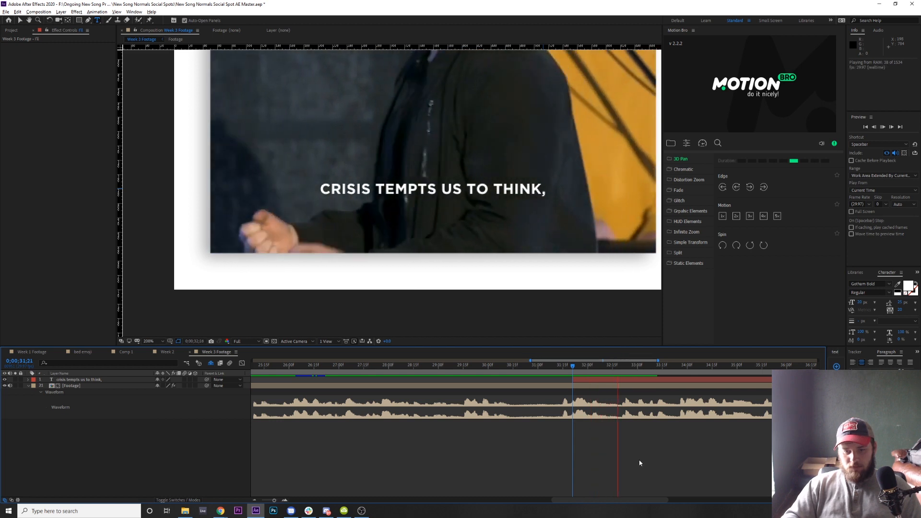
{"action": "left_click", "coordinate": [677, 365]}
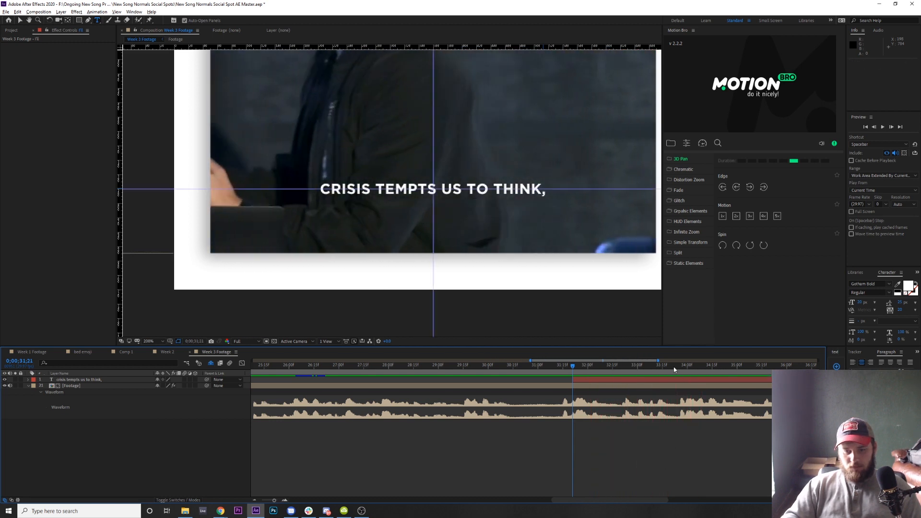
{"action": "left_click_drag", "start_coordinate": [678, 367], "coordinate": [679, 367]}
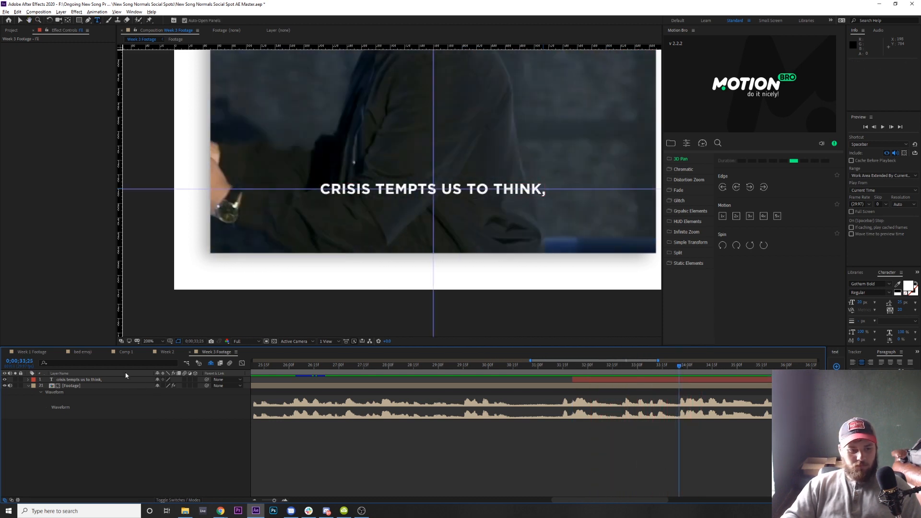
{"action": "left_click", "coordinate": [108, 380]}
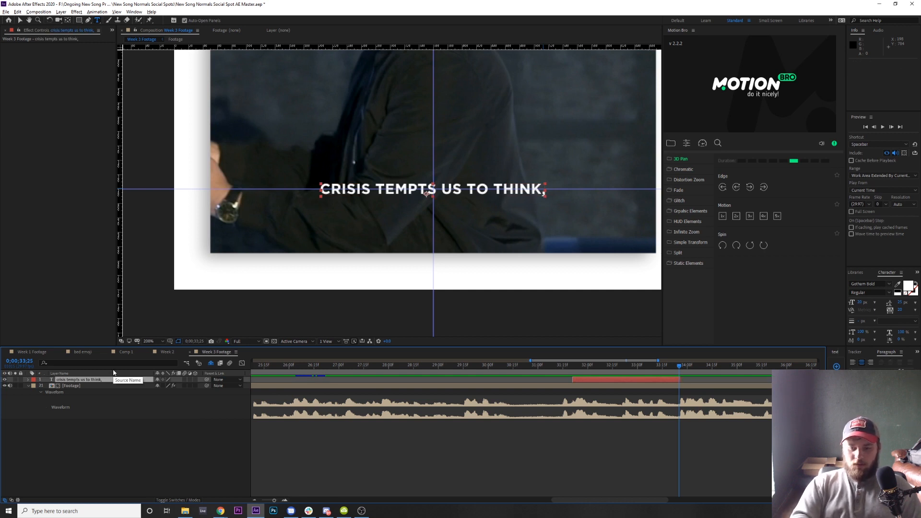
Listen to the next phrase and add a text layer at 0;00;33;26 reading "I gotta watch out for me and mine" in quotation marks
{"action": "key", "text": "space"}
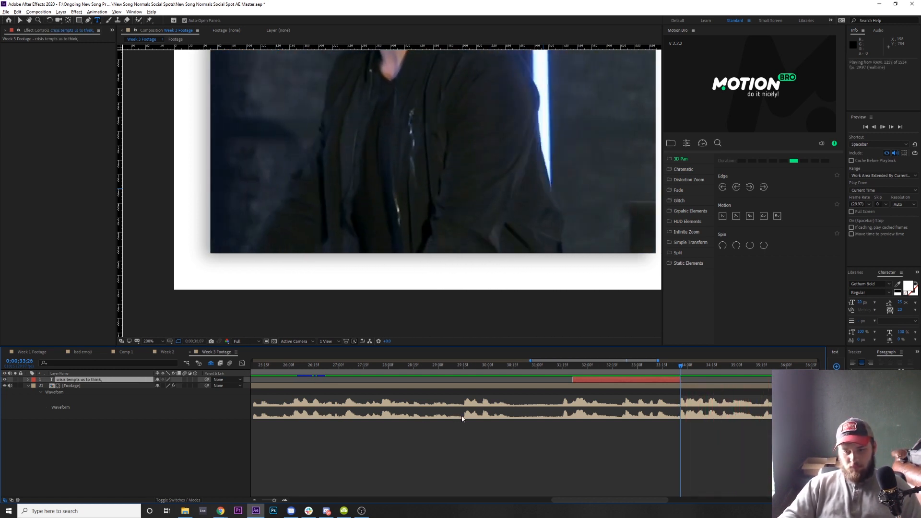
{"action": "key", "text": "space"}
{"action": "left_click", "coordinate": [388, 180]}
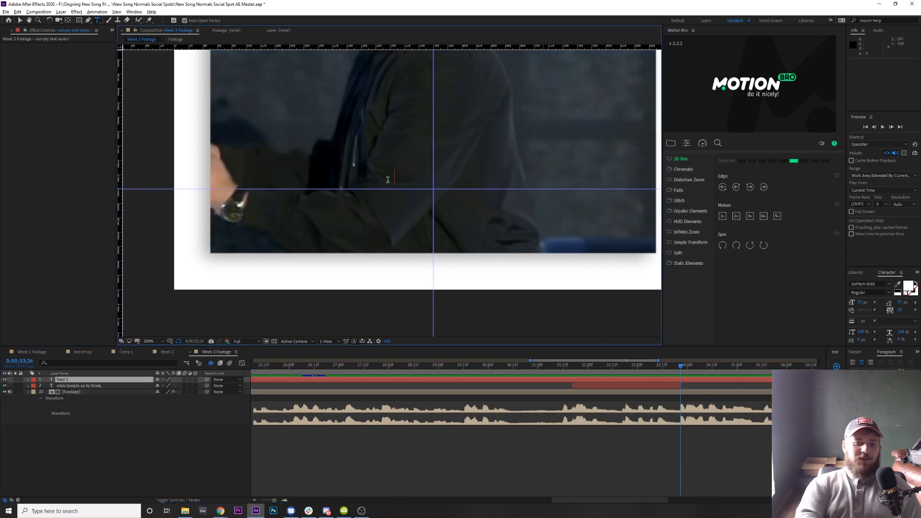
{"action": "type", "text": "\"I gotta"}
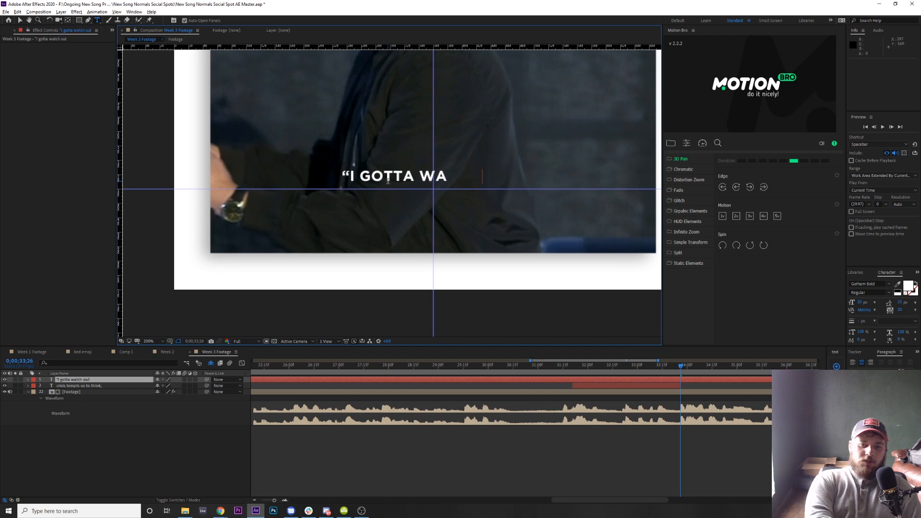
{"action": "type", "text": "for me and"}
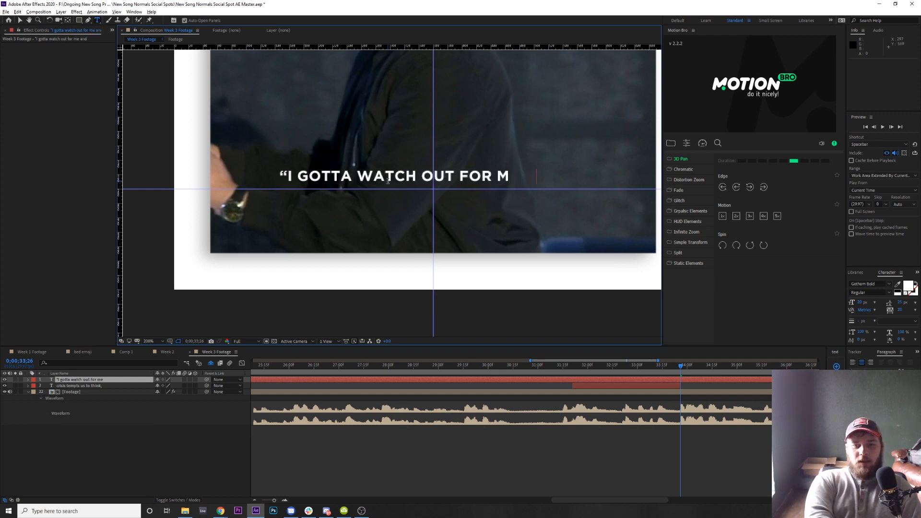
{"action": "type", "text": " mine\""}
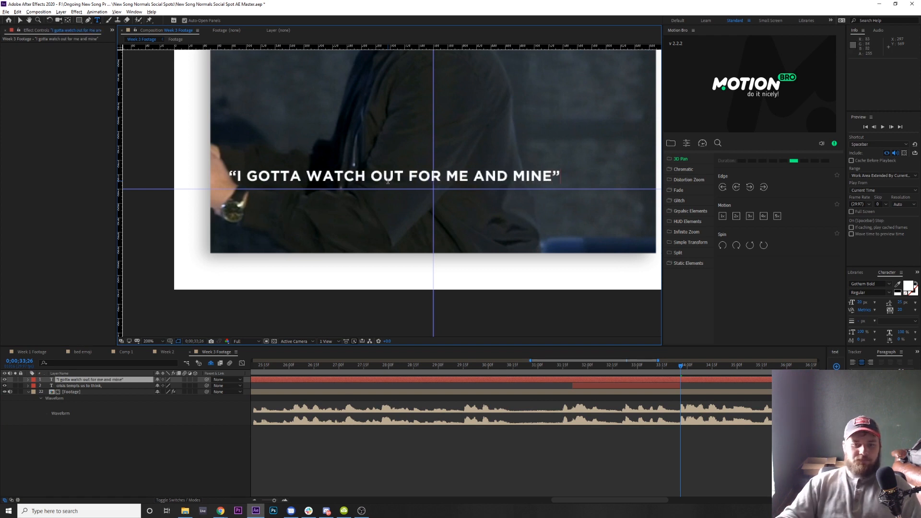
Centre the quoted "I gotta watch out for me and mine" caption on the guides and start its layer at 0;00;33;26
{"action": "left_click_drag", "start_coordinate": [387, 180], "coordinate": [427, 193]}
{"action": "left_click", "coordinate": [114, 380]}
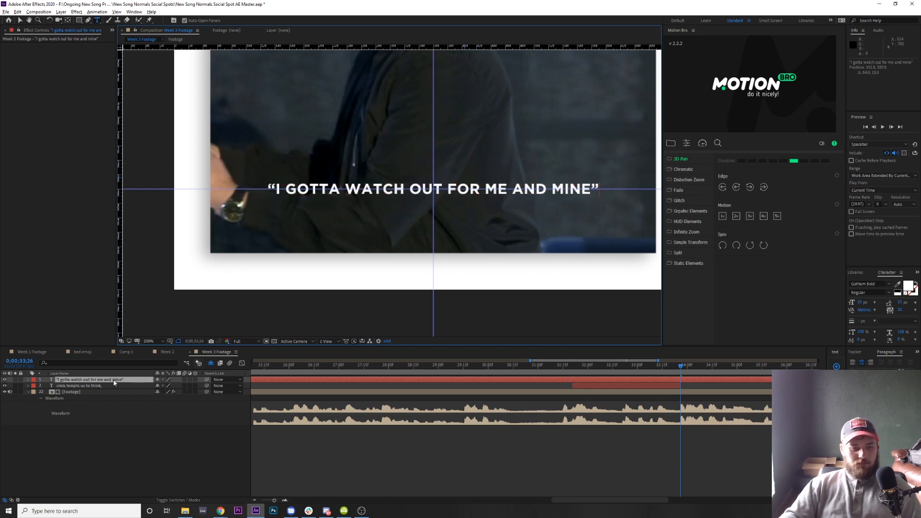
{"action": "key", "text": "alt+bracketleft"}
End the "I gotta watch out for me and mine" layer at 0;00;36;05 and play the speech that follows
{"action": "key", "text": "space"}
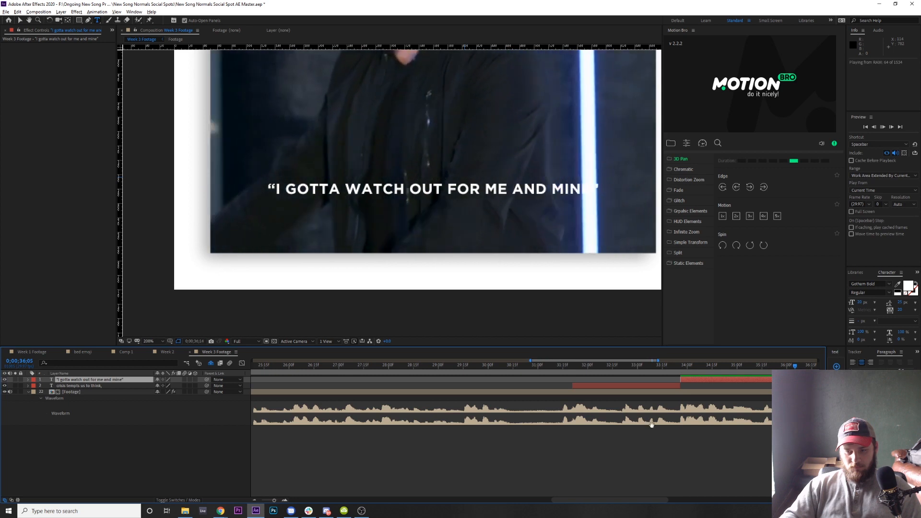
{"action": "key", "text": "space"}
{"action": "key", "text": "space"}
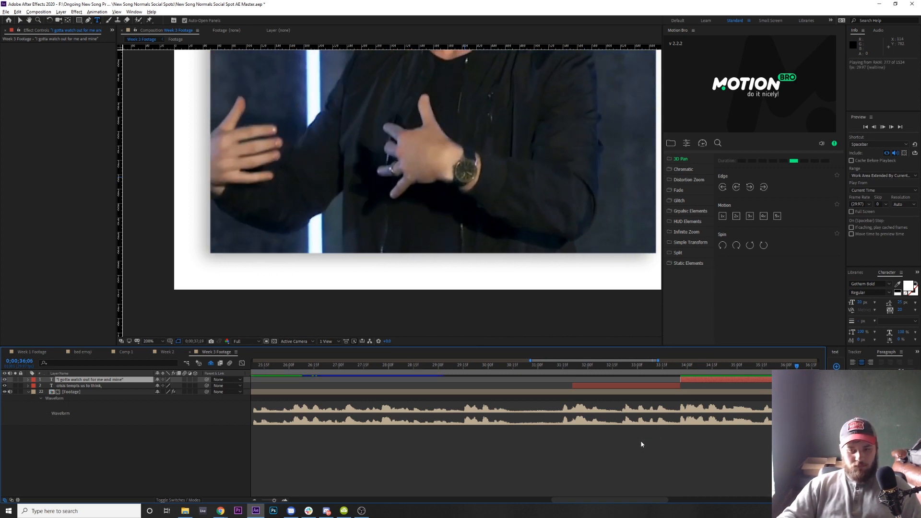
{"action": "key", "text": "space"}
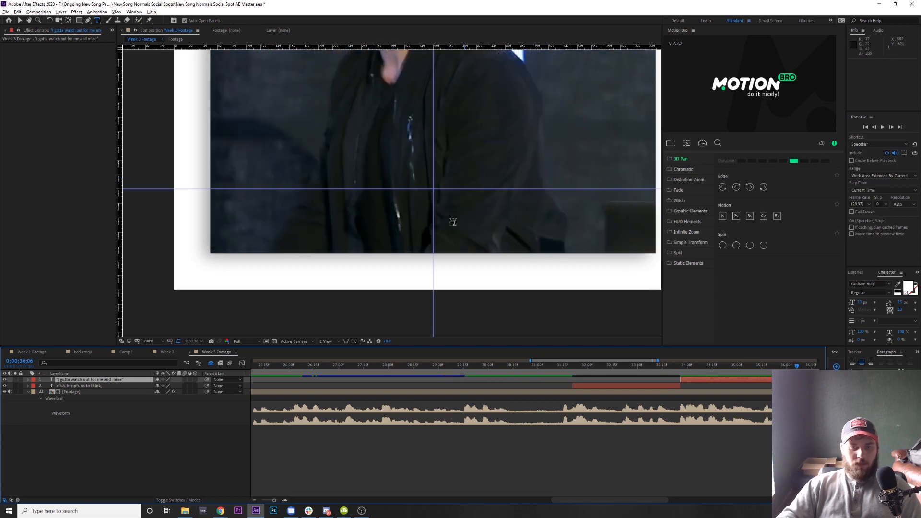
Add a text layer reading "but christ invites us to think" at 0;00;36;06 in the caption area
{"action": "left_click", "coordinate": [433, 191]}
{"action": "type", "text": "bit"}
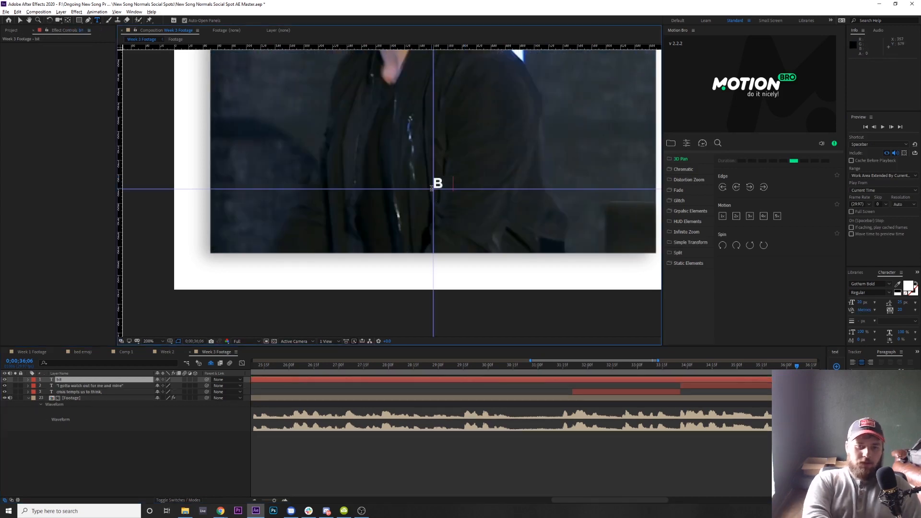
{"action": "key", "text": "BackSpace"}
{"action": "key", "text": "BackSpace"}
{"action": "type", "text": "ut chr"}
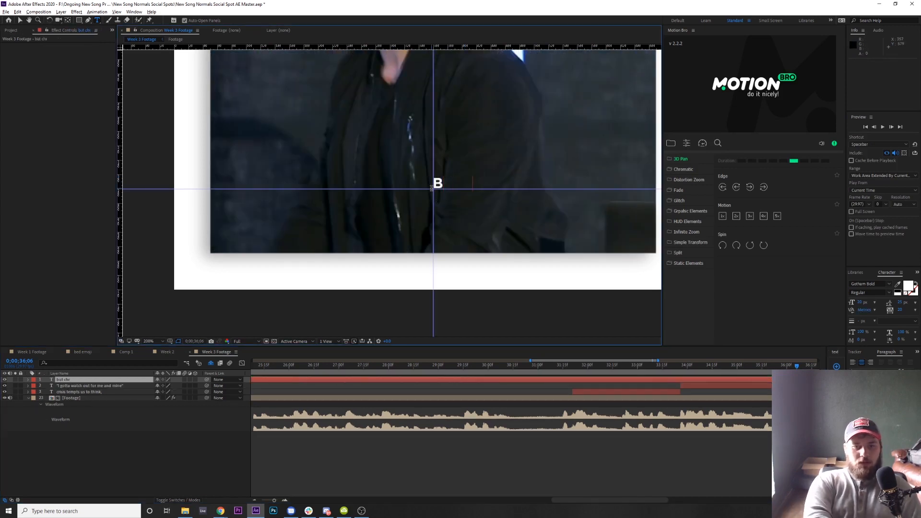
{"action": "type", "text": "ist invites"}
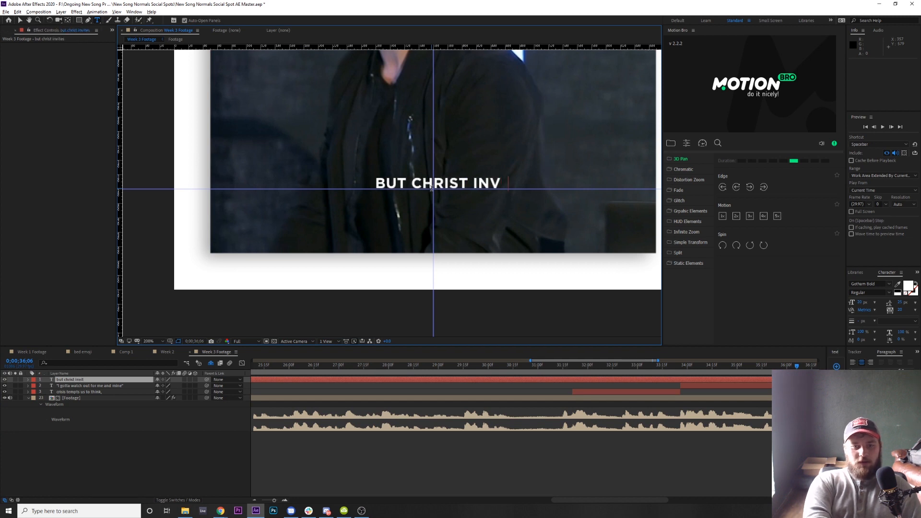
{"action": "type", "text": " us to think."}
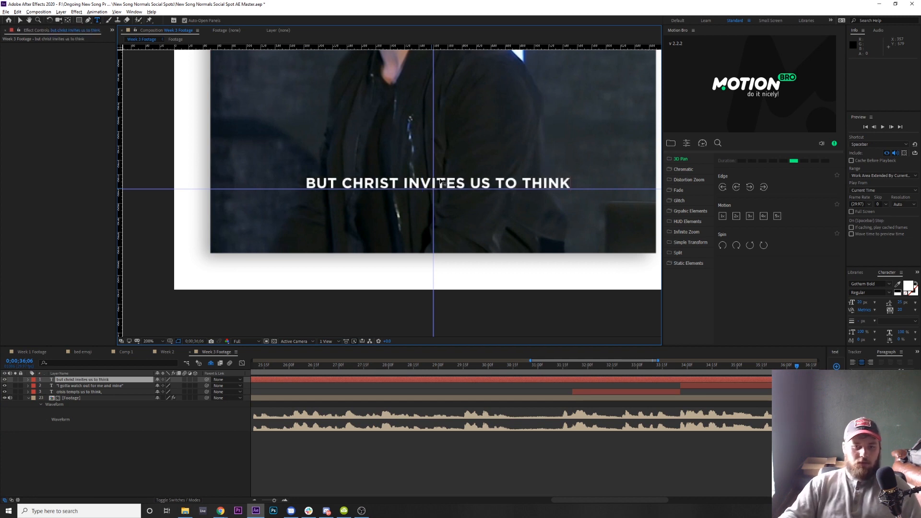
Centre the "but christ invites us to think" caption on the guides, add a closing comma, and start its layer at 0;00;36;06
{"action": "left_click_drag", "start_coordinate": [442, 186], "coordinate": [438, 190]}
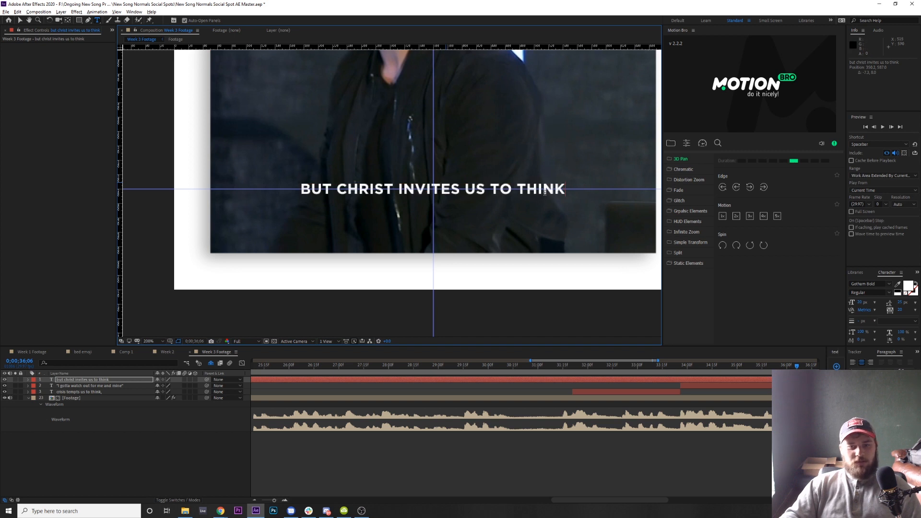
{"action": "left_click", "coordinate": [557, 187]}
{"action": "type", "text": ","}
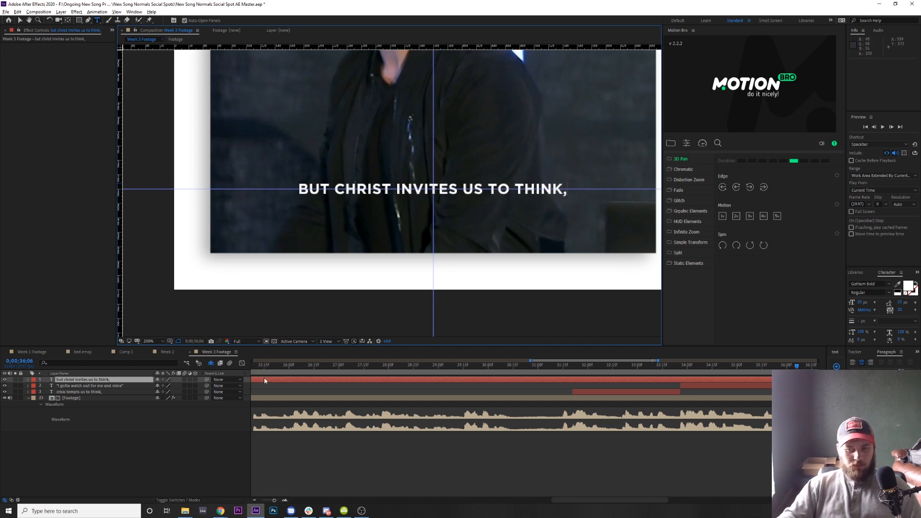
{"action": "left_click", "coordinate": [134, 381]}
{"action": "key", "text": "alt+["}
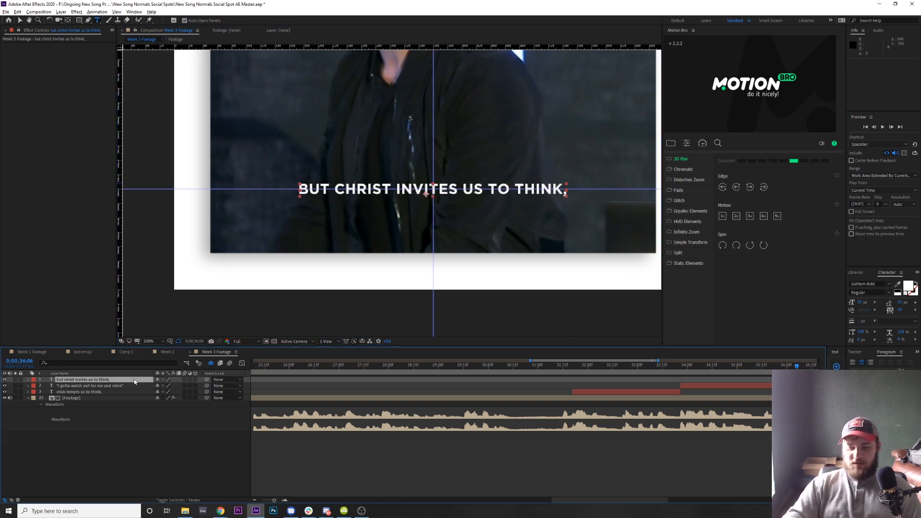
Play the speech from 0;00;36;06 and end the "but christ invites us to think," layer at 0;00;38;05
{"action": "left_click", "coordinate": [727, 503]}
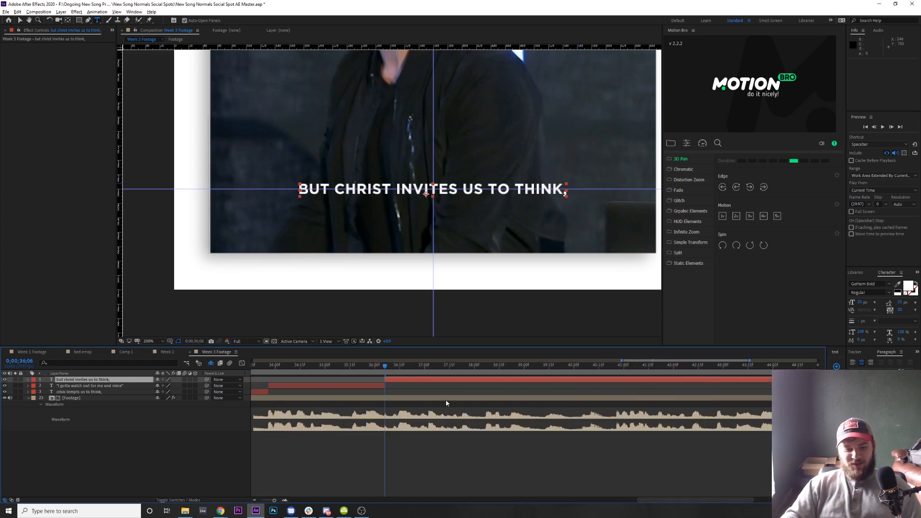
{"action": "key", "text": "space"}
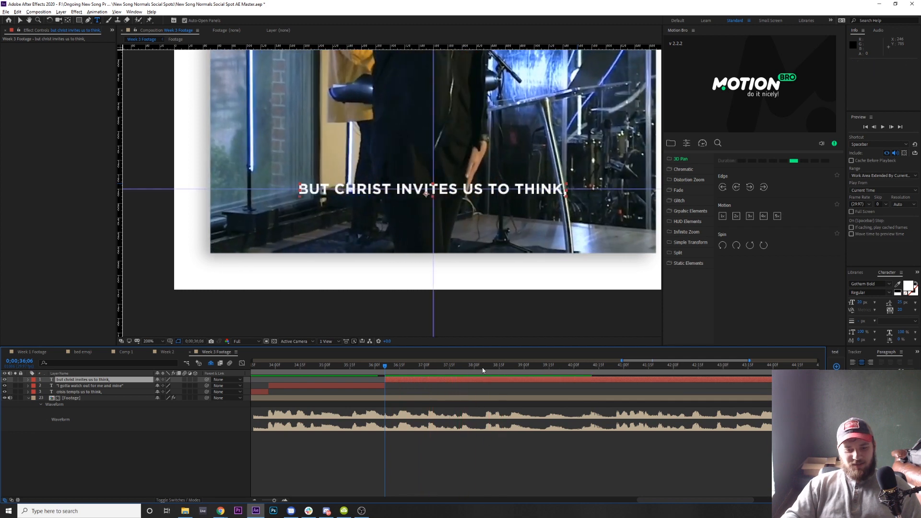
{"action": "left_click", "coordinate": [484, 366]}
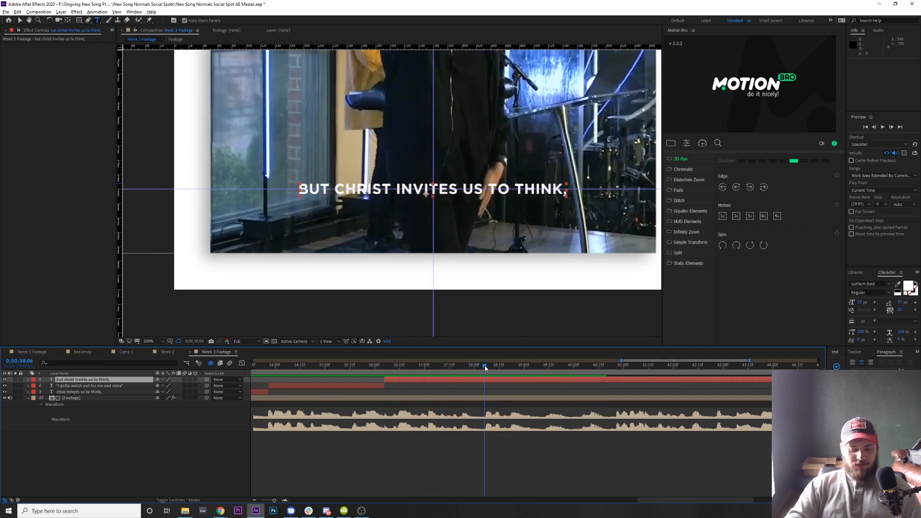
{"action": "key", "text": "Page_Up"}
{"action": "key", "text": "alt+bracketright"}
{"action": "key", "text": "Page_Down"}
Play the speech from 0;00;38;06 and begin a text layer there in the caption area reading "“I'll make"
{"action": "key", "text": "space"}
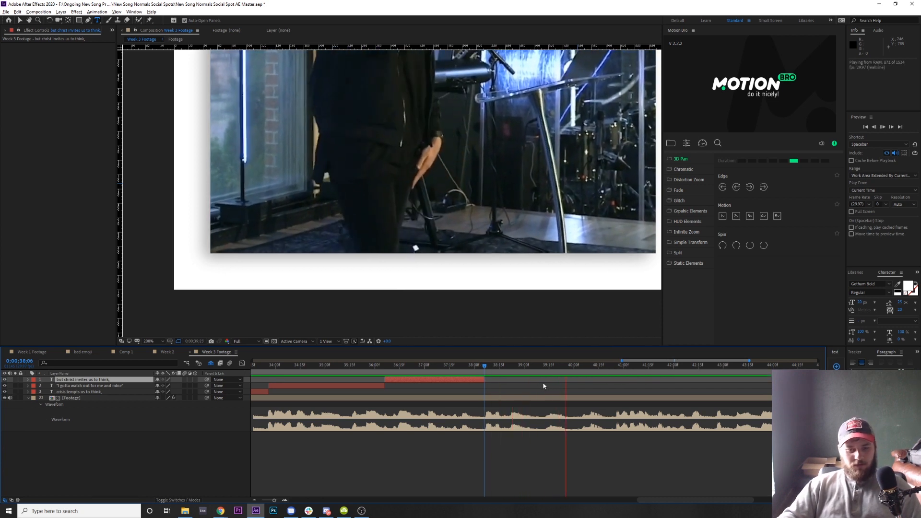
{"action": "key", "text": "space"}
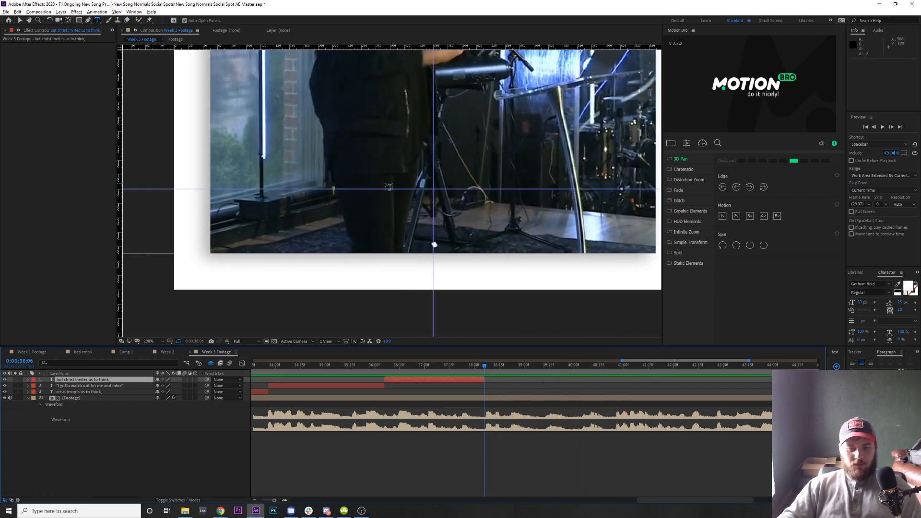
{"action": "left_click", "coordinate": [422, 182]}
{"action": "type", "text": "\""}
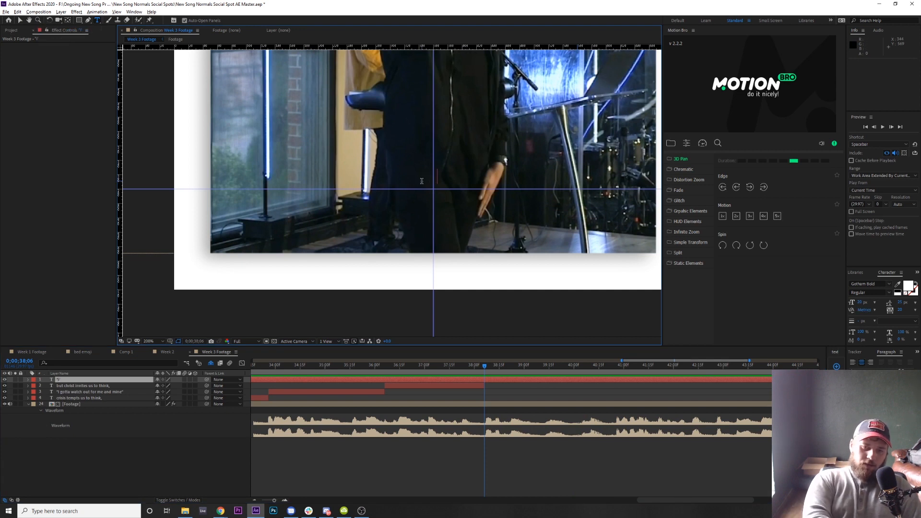
{"action": "type", "text": "I'll make"}
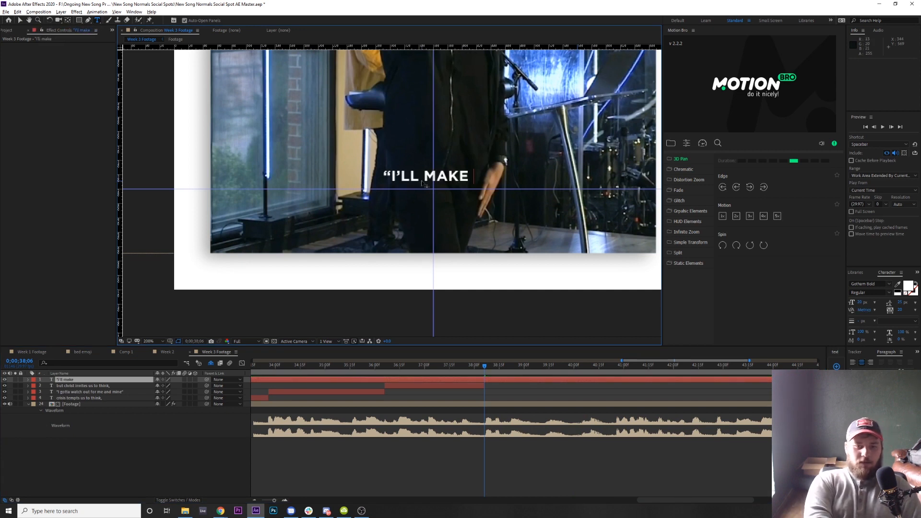
{"action": "type", "text": " them"}
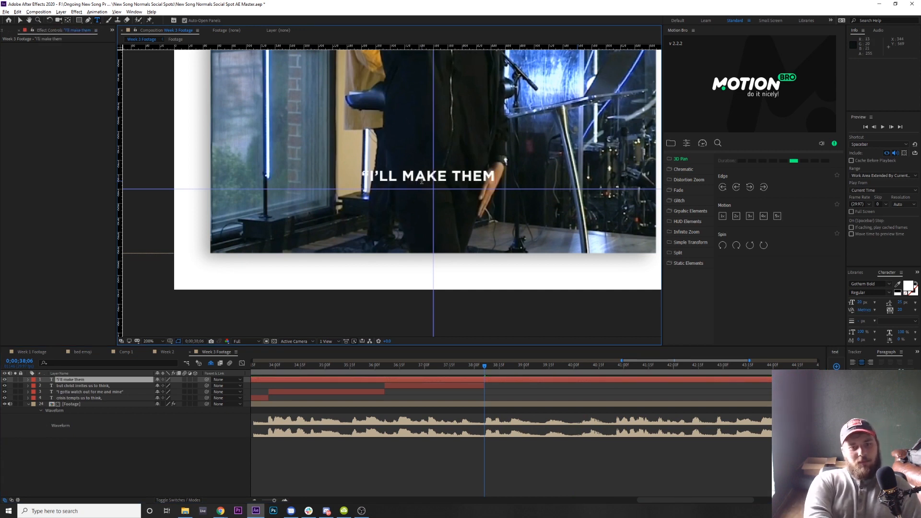
{"action": "key", "text": "BackSpace"}
{"action": "key", "text": "BackSpace"}
{"action": "key", "text": "BackSpace"}
{"action": "key", "text": "BackSpace"}
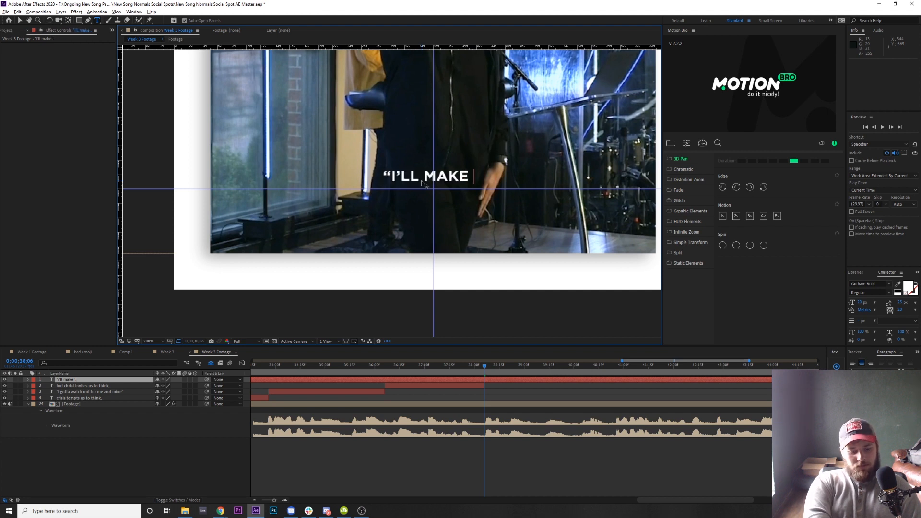
{"action": "type", "text": "th"}
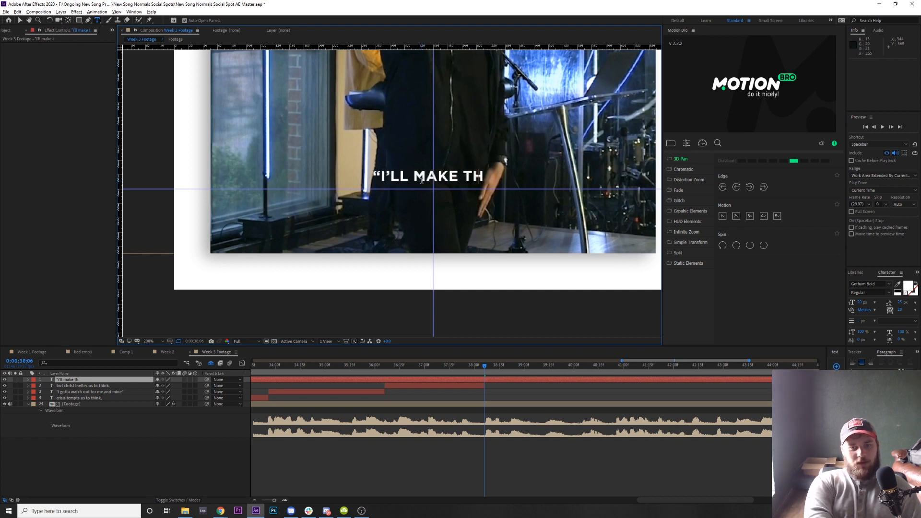
{"action": "key", "text": "BackSpace"}
{"action": "key", "text": "BackSpace"}
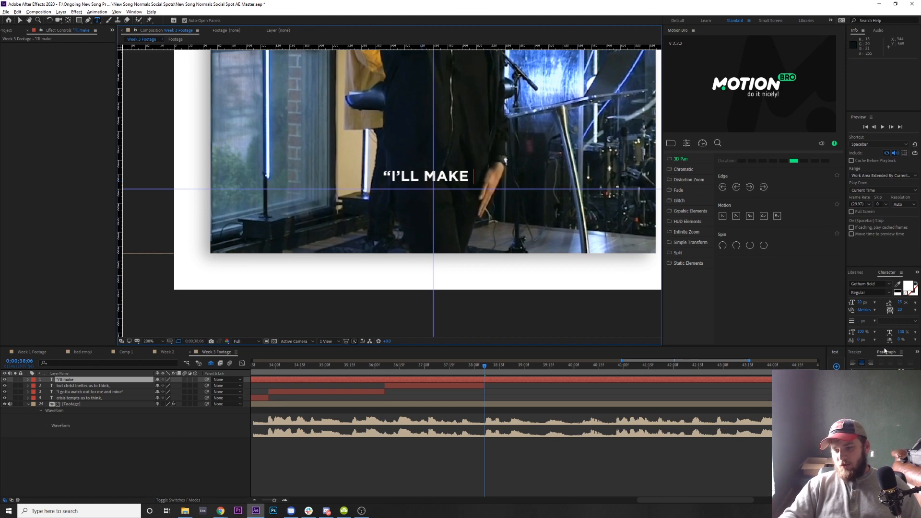
Reveal the faux style options for the characters and add the word "them" in faux italic to the caption
{"action": "left_click", "coordinate": [854, 272]}
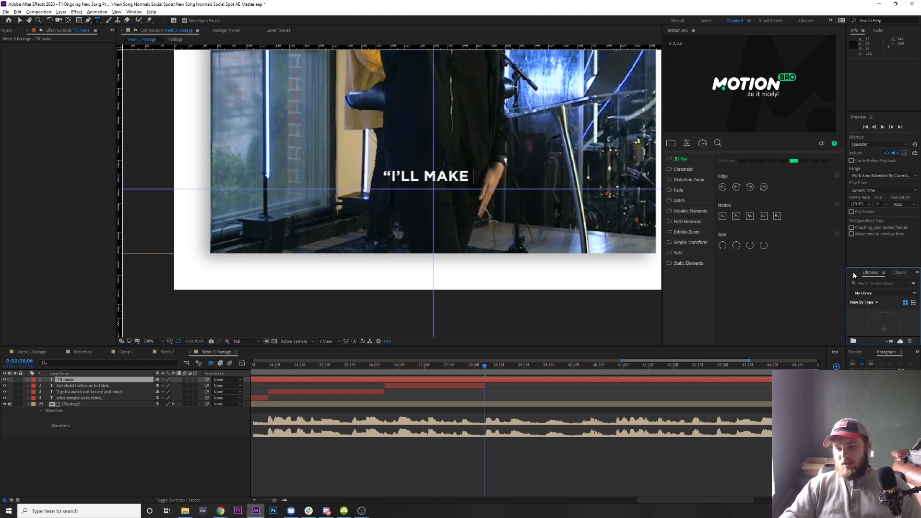
{"action": "left_click", "coordinate": [893, 273]}
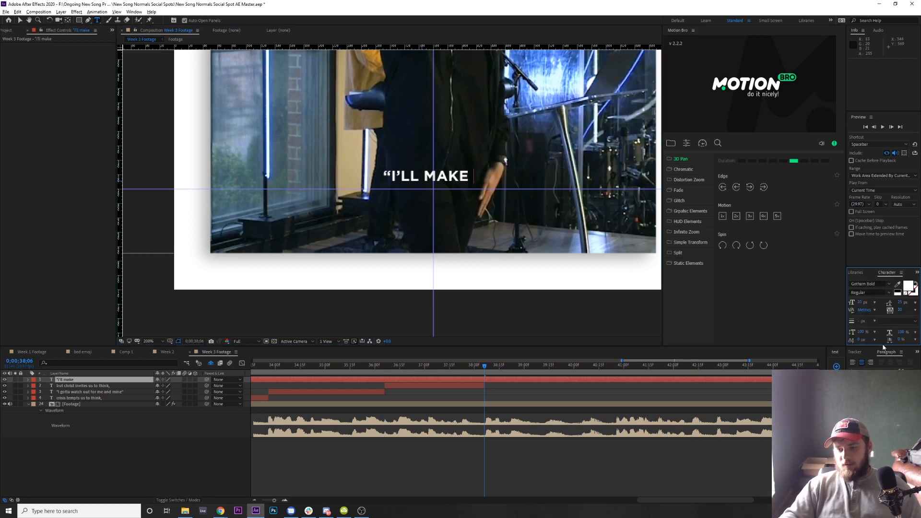
{"action": "left_click_drag", "start_coordinate": [881, 346], "coordinate": [882, 369]}
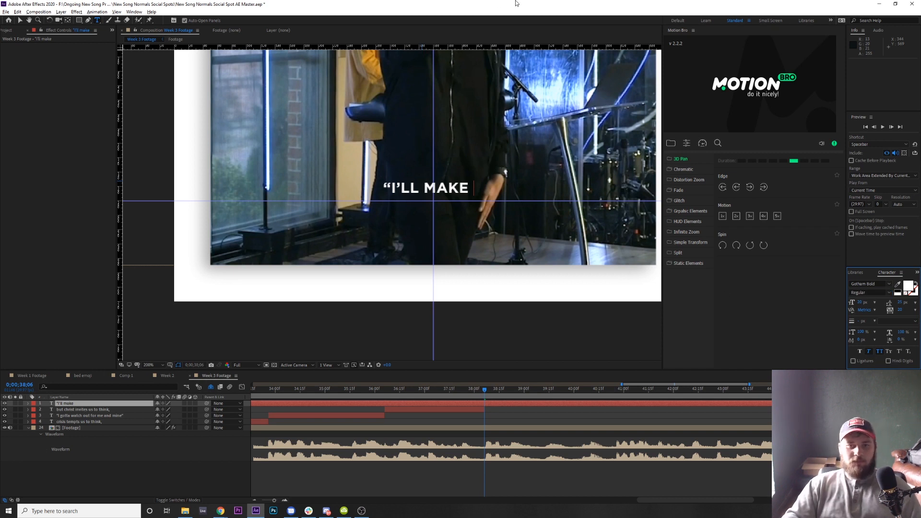
{"action": "type", "text": "them"}
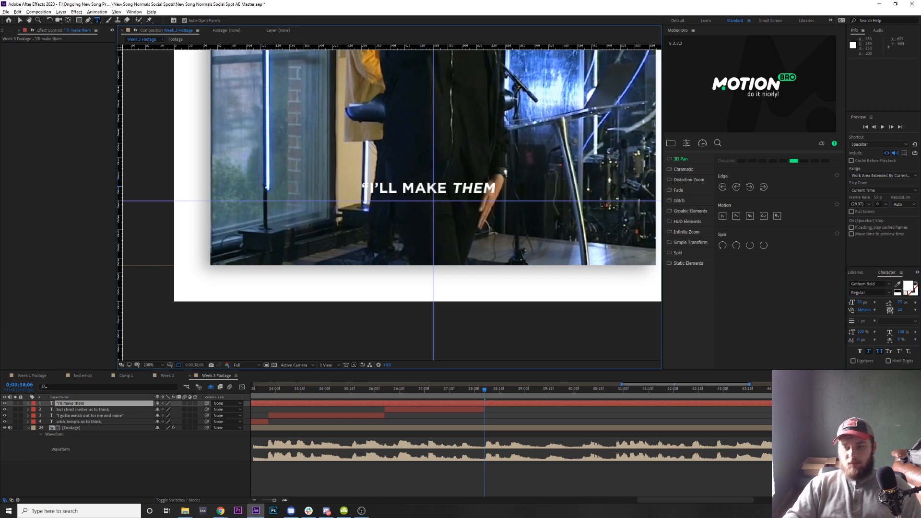
{"action": "left_click", "coordinate": [868, 353]}
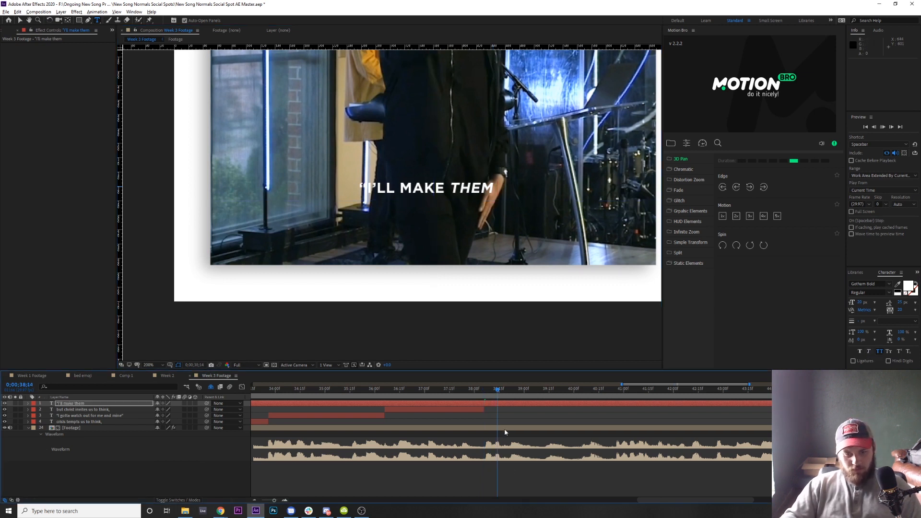
Play the speech from 0;00;38;14 and complete the caption with "me and mine”" in upright letters
{"action": "key", "text": "space"}
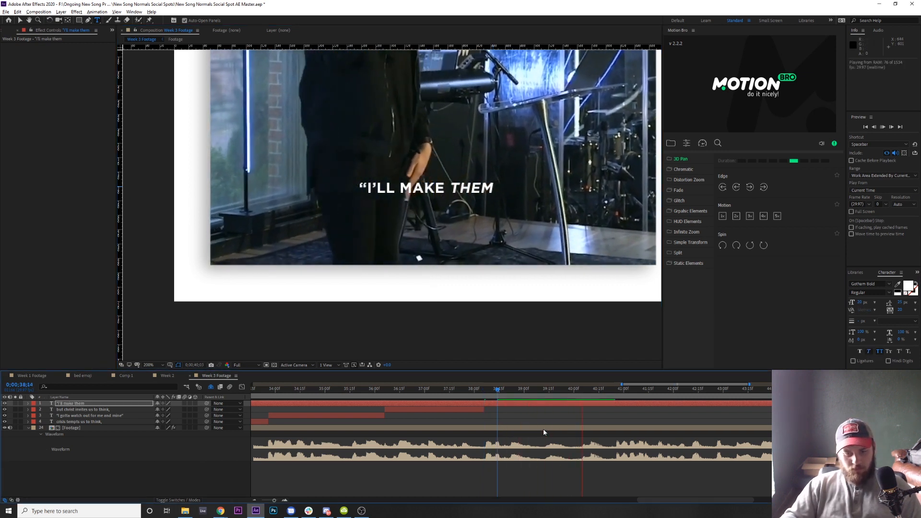
{"action": "key", "text": "space"}
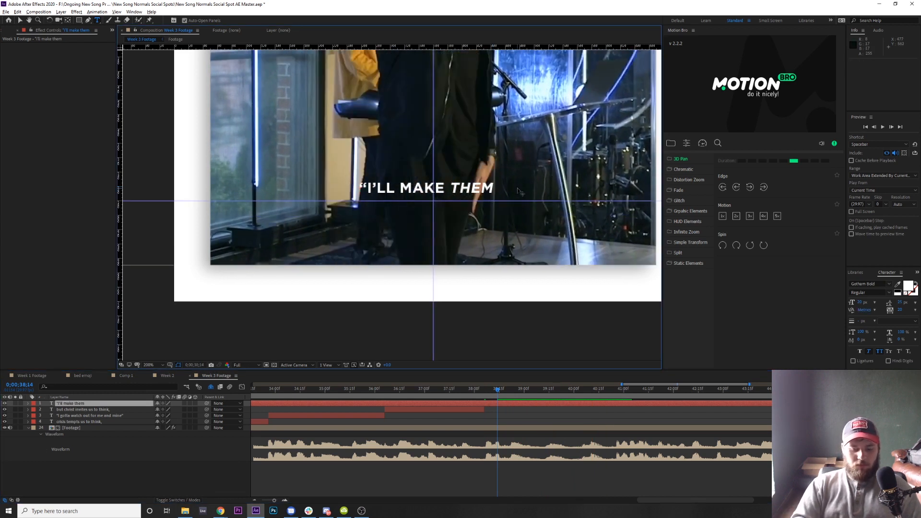
{"action": "type", "text": "me and"}
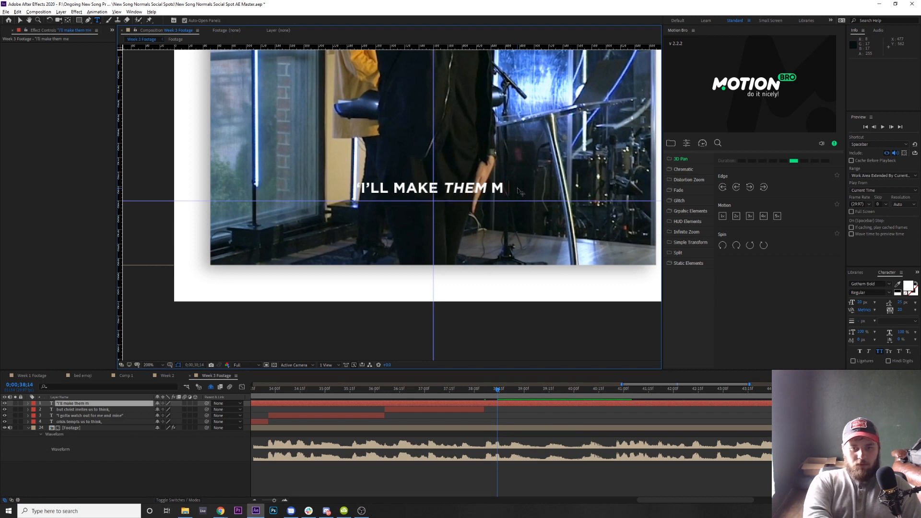
{"action": "type", "text": " mine\""}
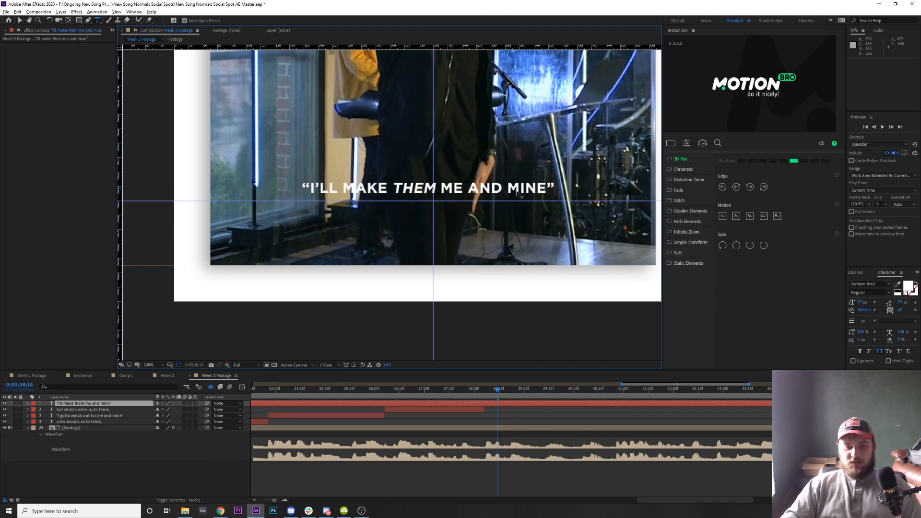
Centre the “I'll make them me and mine” caption on the guides and start its layer at 0;00;38;06
{"action": "mouse_move", "coordinate": [421, 192]}
{"action": "left_mouse_down"}
{"action": "mouse_move", "coordinate": [416, 205]}
{"action": "mouse_move", "coordinate": [426, 206]}
{"action": "left_mouse_up"}
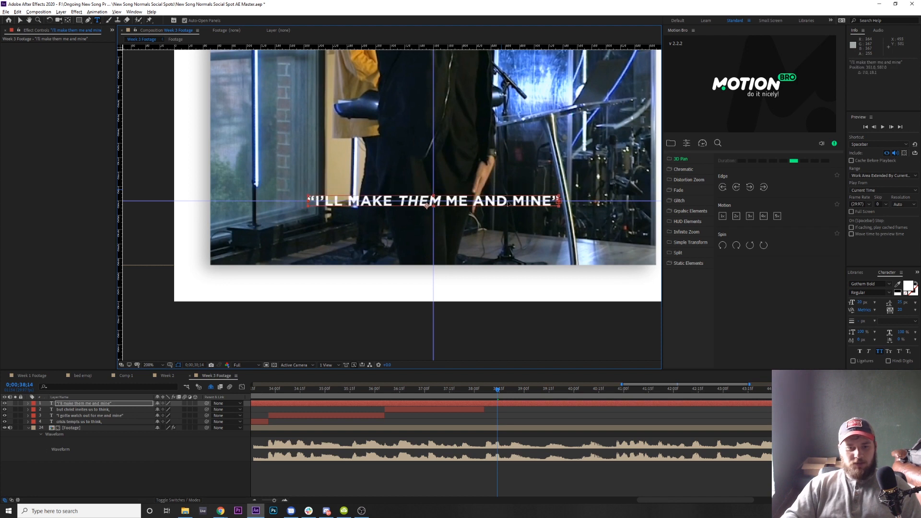
{"action": "left_click", "coordinate": [325, 404]}
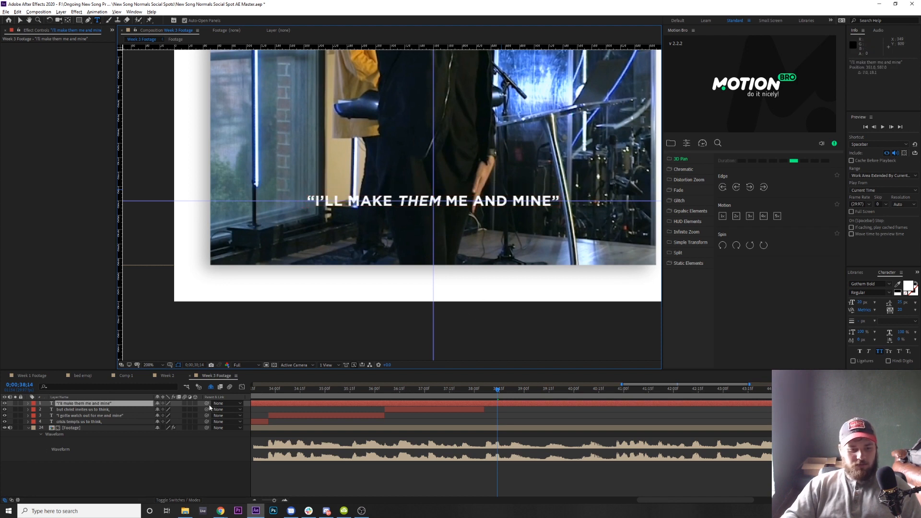
{"action": "left_click_drag", "start_coordinate": [495, 395], "coordinate": [482, 395]}
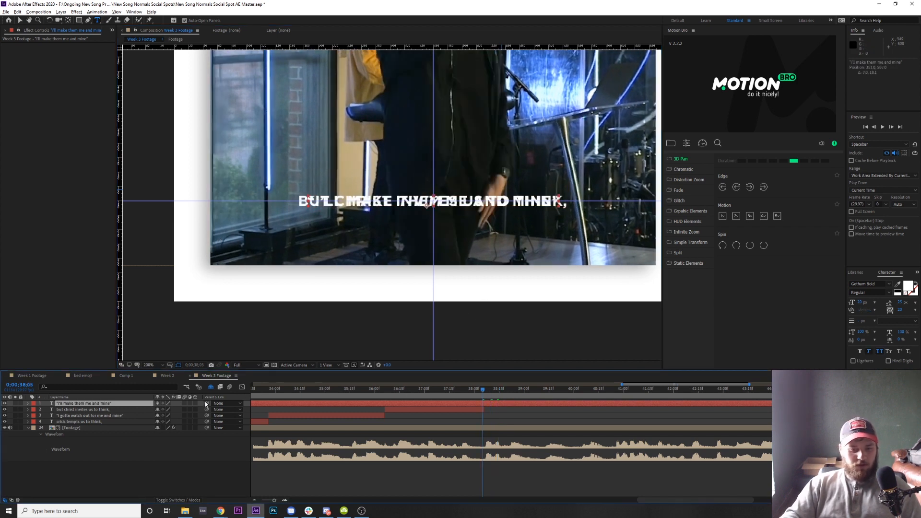
{"action": "key", "text": "Page_Down"}
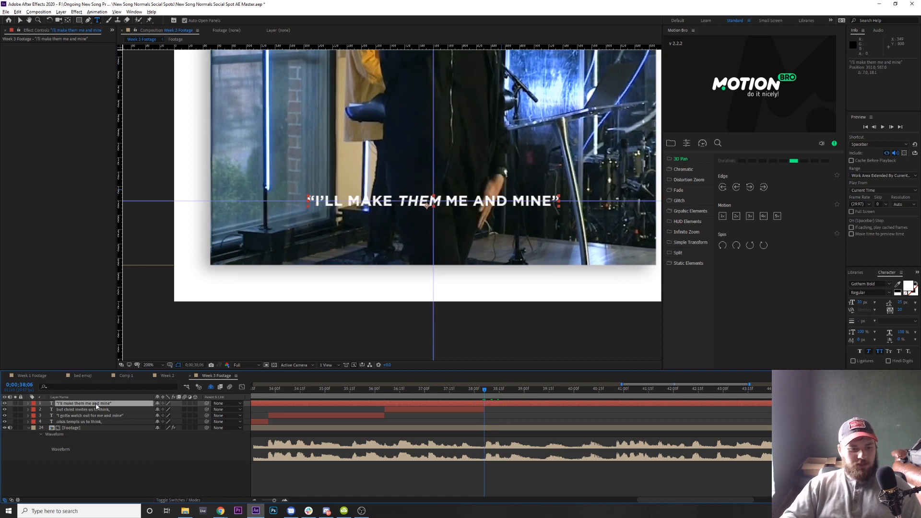
{"action": "key", "text": "alt+bracketleft"}
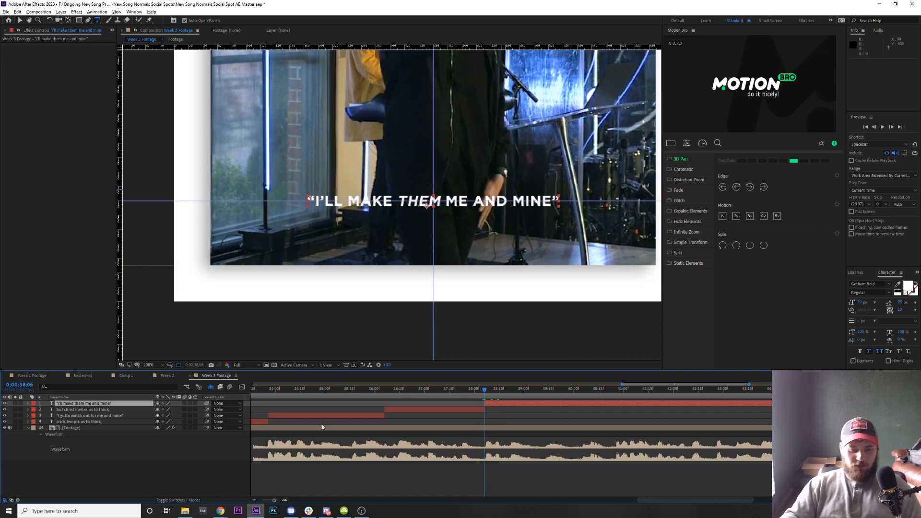
Play back the captioned section from 0;00;28;04 to check the caption timing against the speech
{"action": "scroll", "coordinate": [480, 438], "scroll_direction": "down", "scroll_amount": 5}
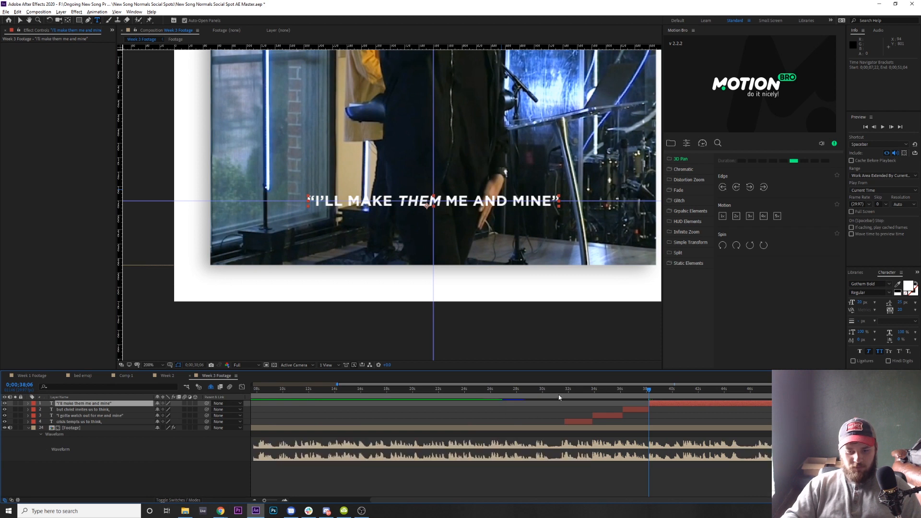
{"action": "left_click", "coordinate": [523, 393]}
{"action": "left_click_drag", "start_coordinate": [523, 392], "coordinate": [518, 390]}
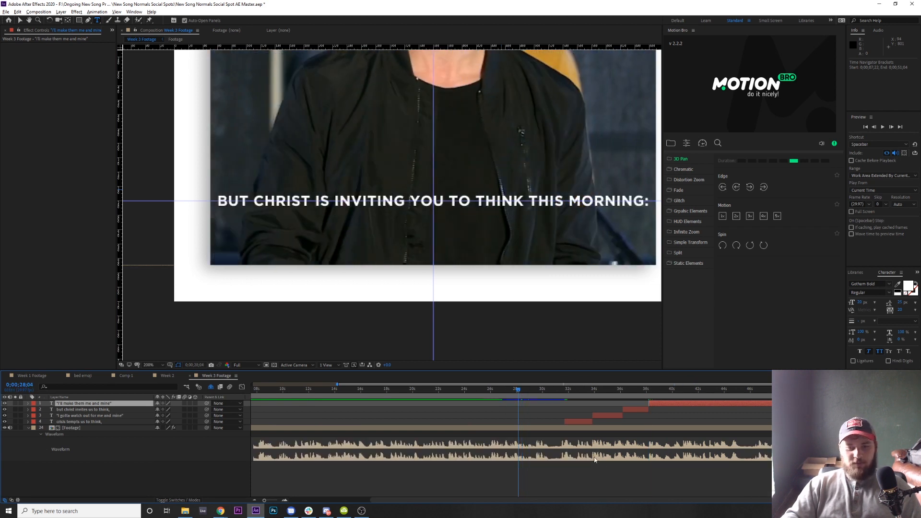
{"action": "key", "text": "space"}
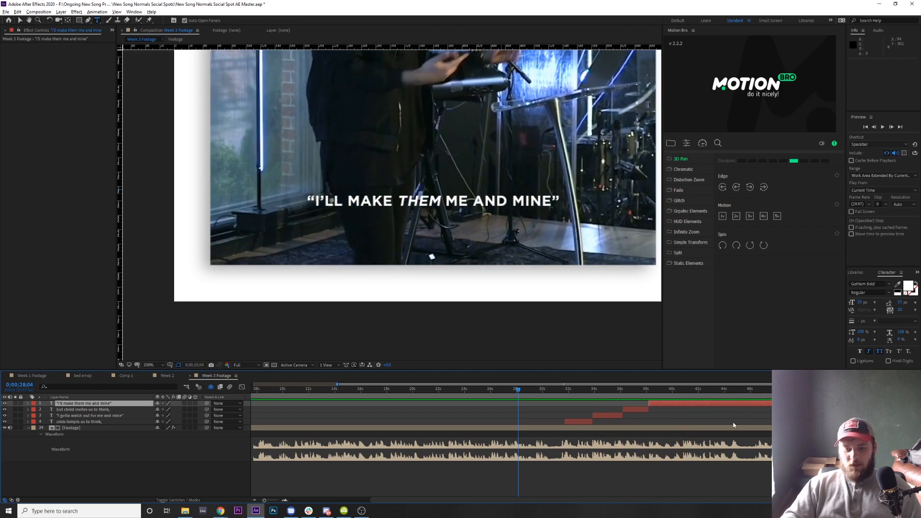
{"action": "key", "text": "space"}
Find the end of the phrase in the waveform and end the “I'll make them me and mine” layer at 0;00;40;24
{"action": "scroll", "coordinate": [692, 420], "scroll_direction": "up", "scroll_amount": 8}
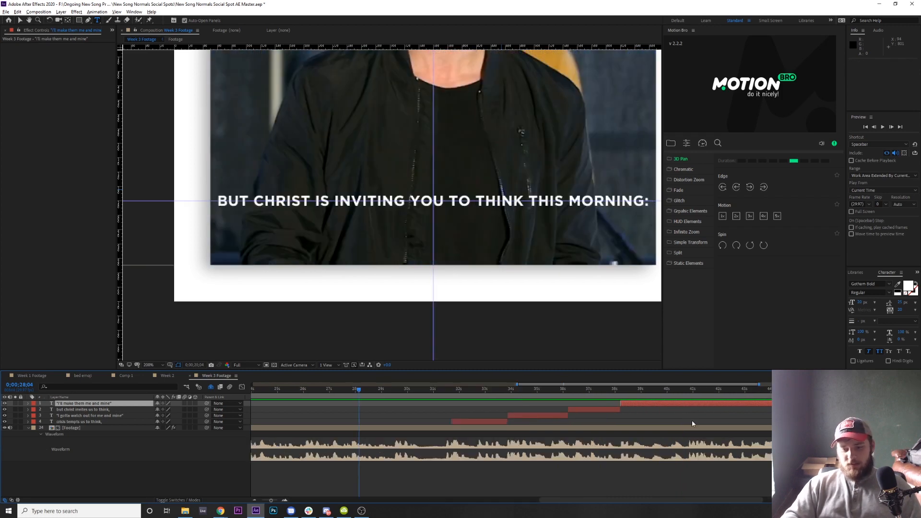
{"action": "left_click", "coordinate": [694, 390]}
{"action": "left_click", "coordinate": [701, 391]}
{"action": "key", "text": "space"}
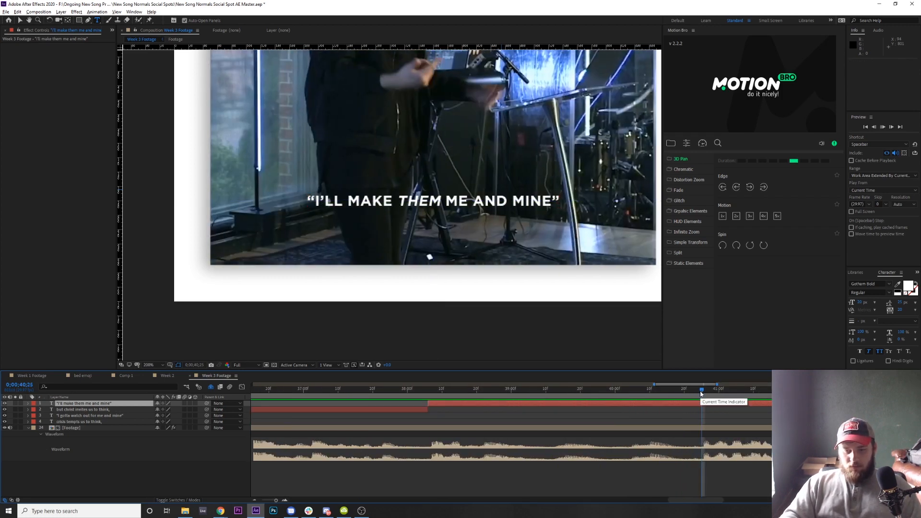
{"action": "key", "text": "space"}
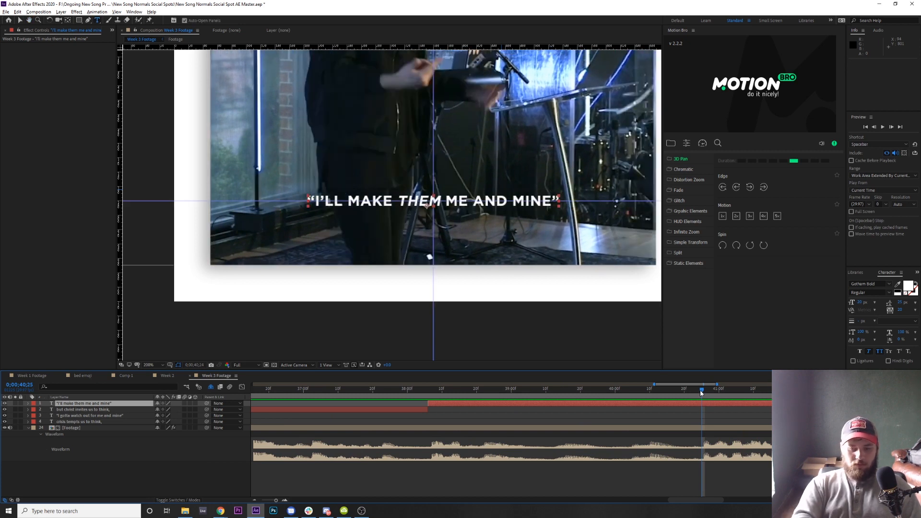
{"action": "key", "text": "Page_Up"}
{"action": "key", "text": "alt+bracketright"}
{"action": "key", "text": "Page_Down"}
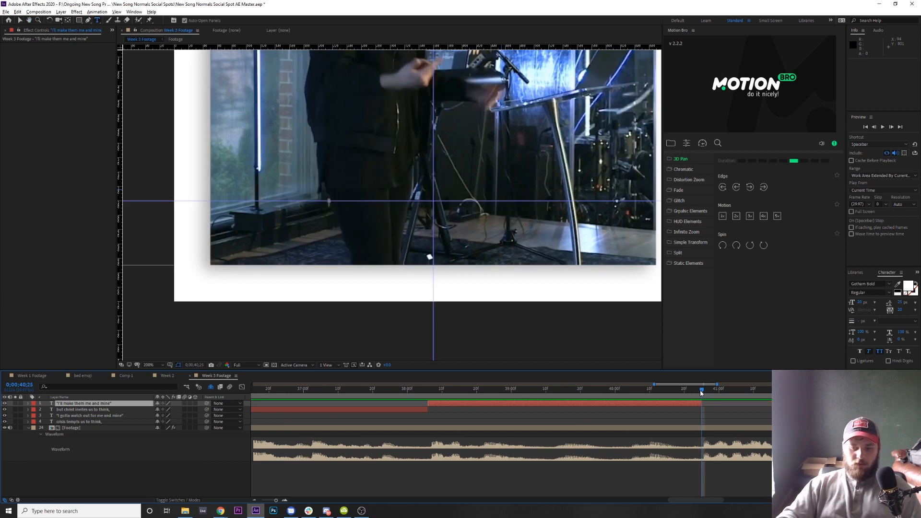
Play the speech from 0;00;40;25 and add a text layer there reading "i heard it said this week that"
{"action": "scroll", "coordinate": [718, 430], "scroll_direction": "down", "scroll_amount": 3}
{"action": "key", "text": "space"}
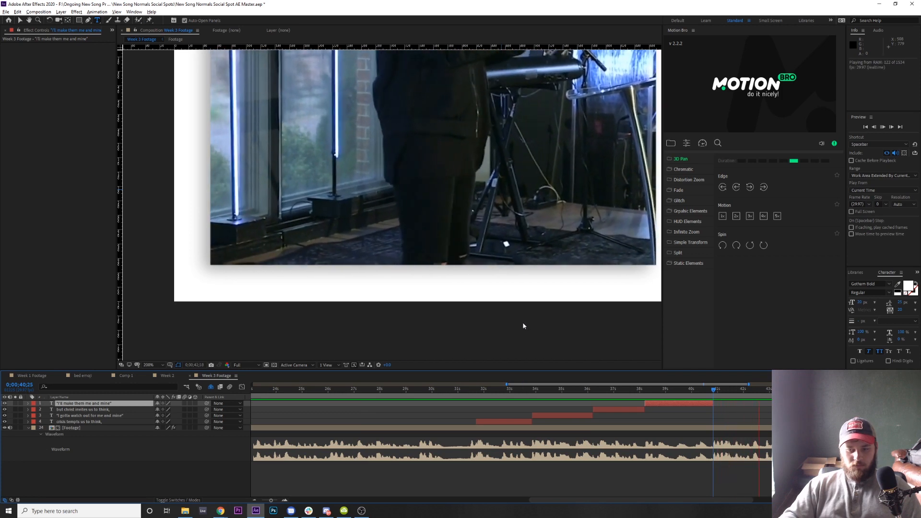
{"action": "key", "text": "space"}
{"action": "left_click", "coordinate": [457, 192]}
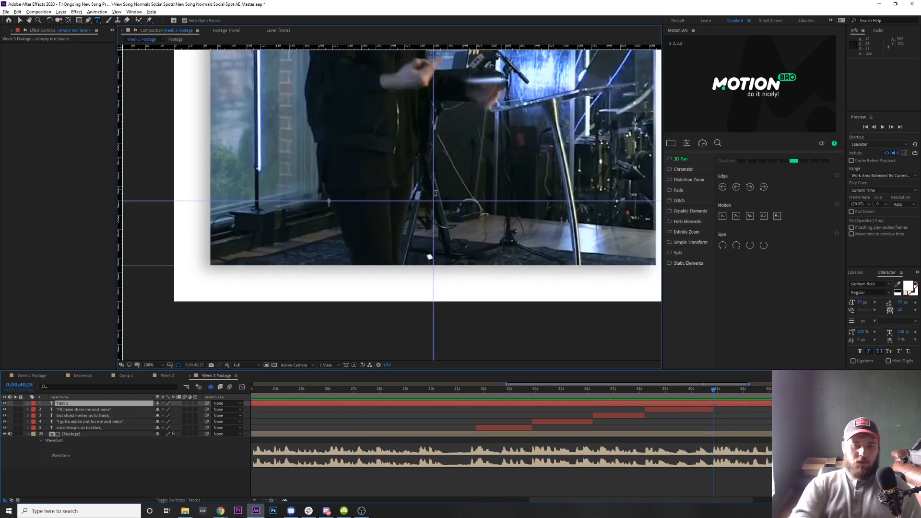
{"action": "type", "text": "i heard it said this w"}
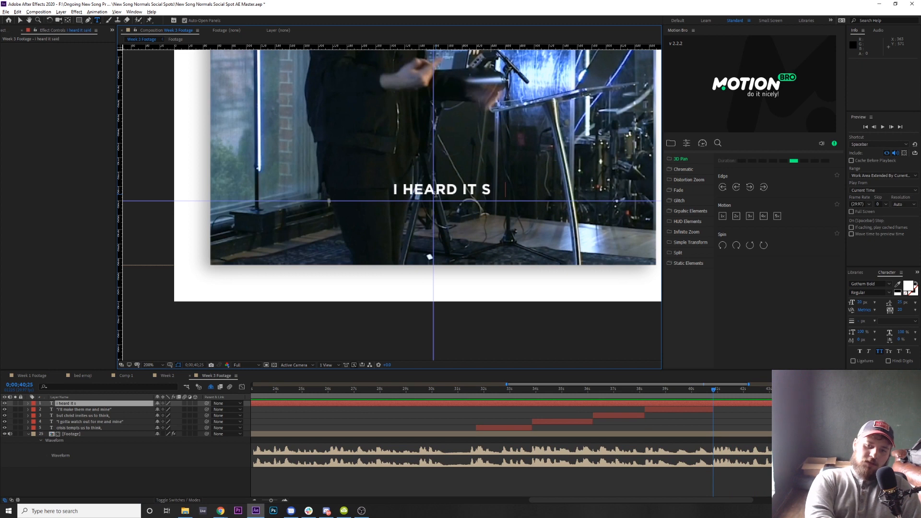
{"action": "type", "text": "eek that"}
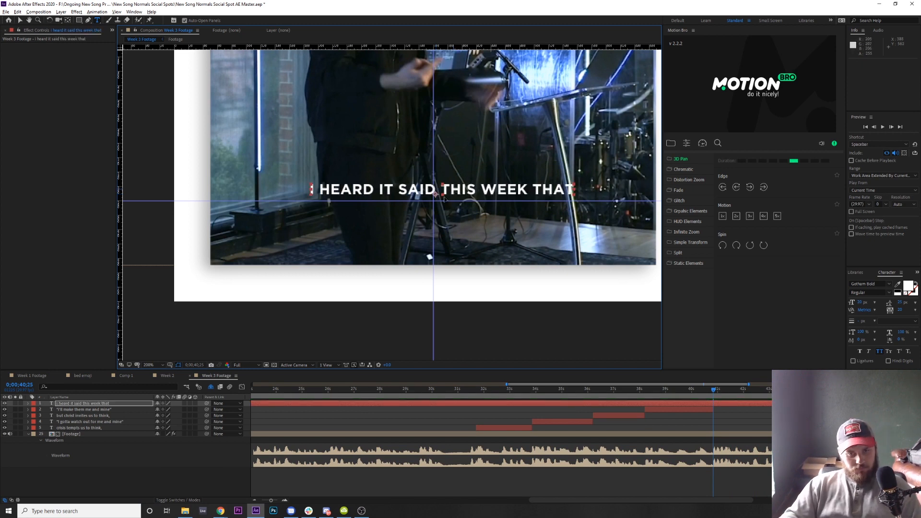
Centre the "i heard it said this week that" caption on the guides and start its layer at 0;00;40;25
{"action": "left_click_drag", "start_coordinate": [455, 191], "coordinate": [446, 202]}
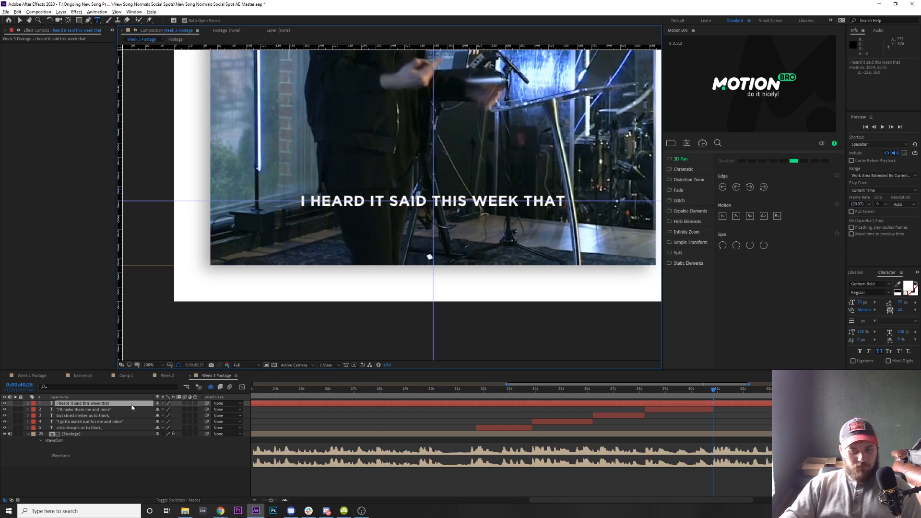
{"action": "left_click_drag", "start_coordinate": [629, 499], "coordinate": [719, 503]}
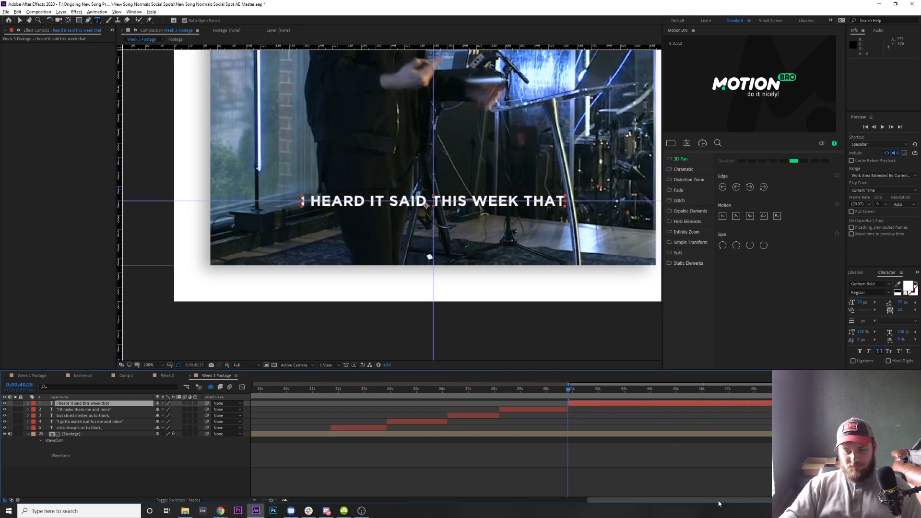
Play the speech to find the end of the phrase and end the "i heard it said this week that" layer at 0;00;43;06
{"action": "key", "text": "space"}
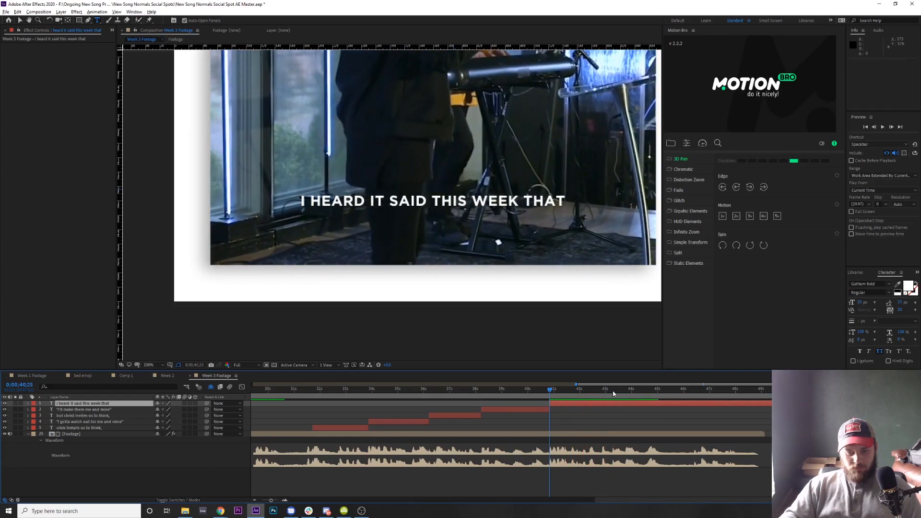
{"action": "left_click", "coordinate": [612, 392]}
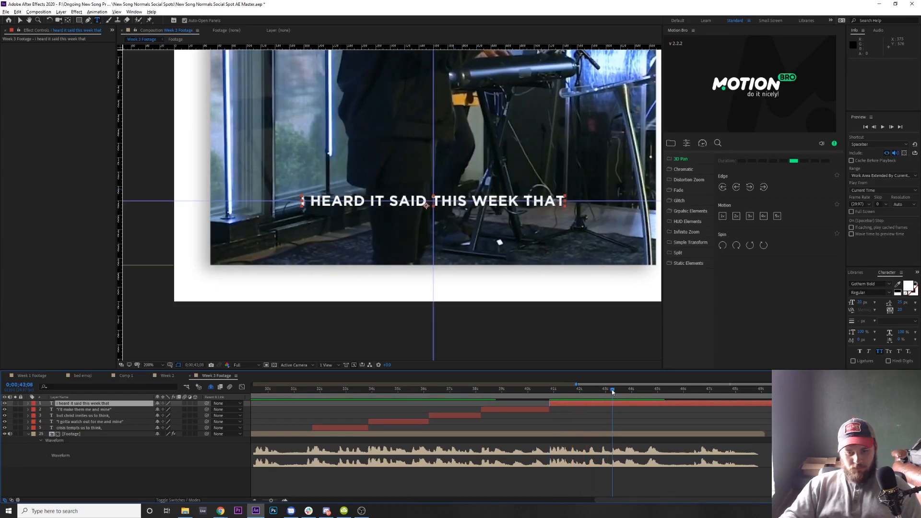
{"action": "key", "text": "space"}
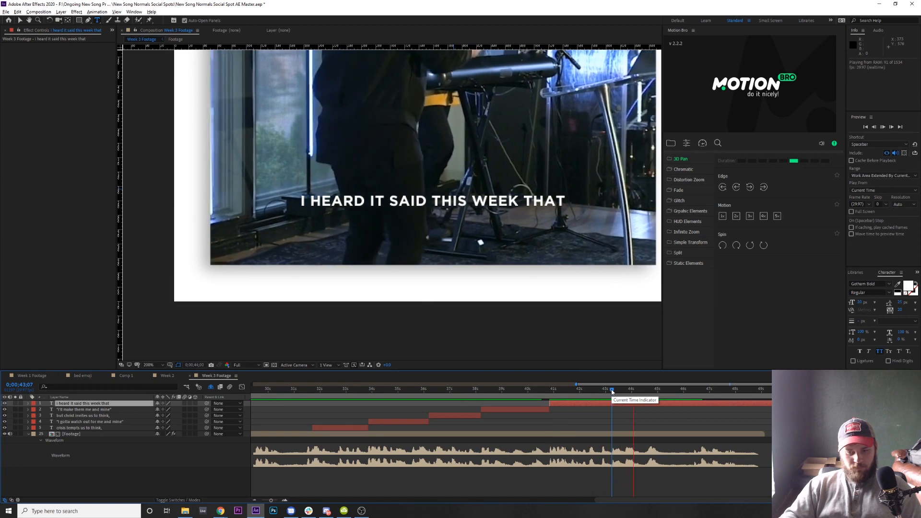
{"action": "key", "text": "space"}
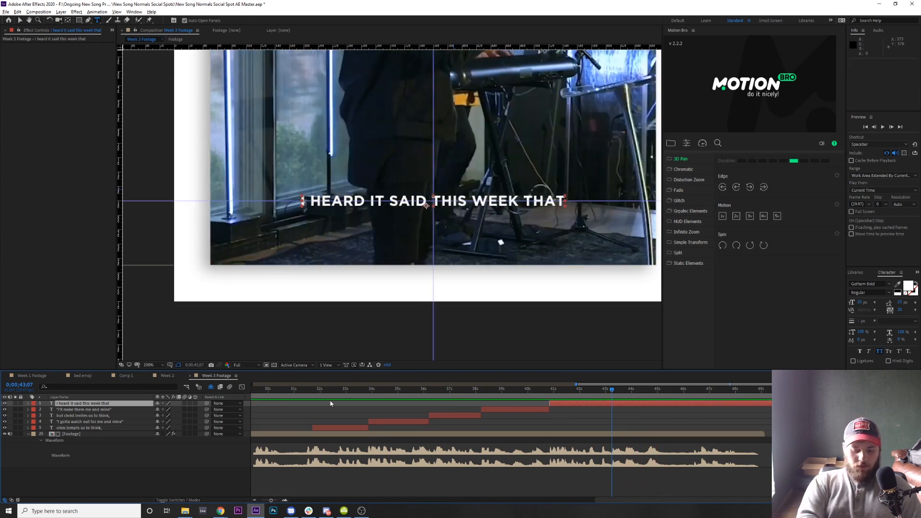
{"action": "key", "text": "Page_Up"}
{"action": "key", "text": "alt+bracketright"}
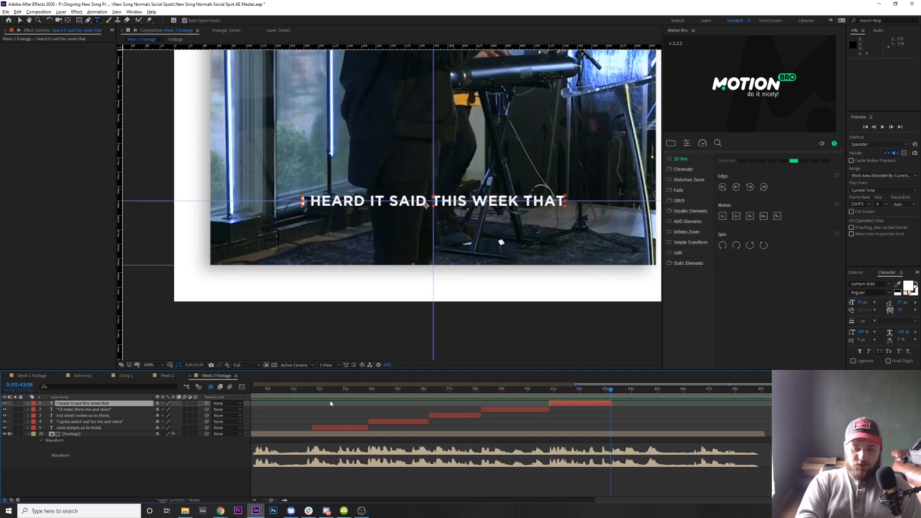
Bring the whole frame into view and play the closing phrase of the speech from 0;00;43;07
{"action": "key", "text": "Page_Down"}
{"action": "scroll", "coordinate": [492, 163], "scroll_direction": "down", "scroll_amount": 4}
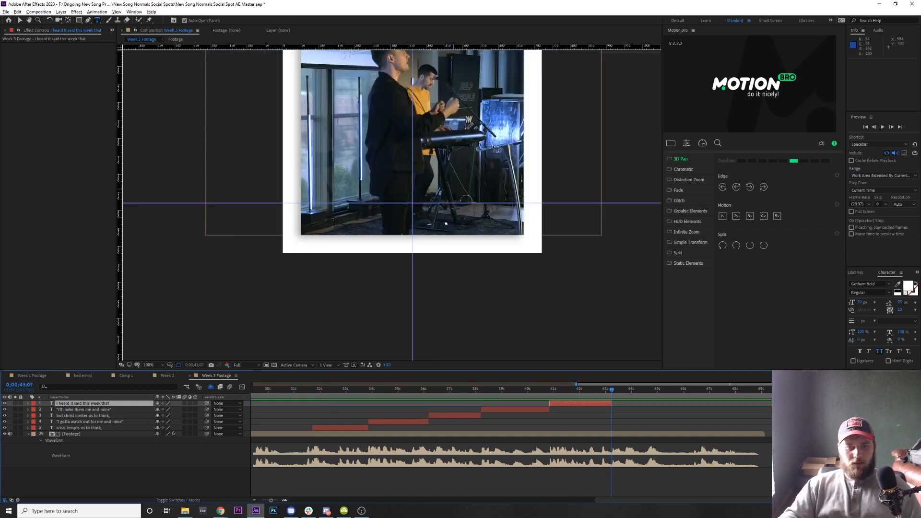
{"action": "scroll", "coordinate": [491, 163], "scroll_direction": "up", "scroll_amount": 2}
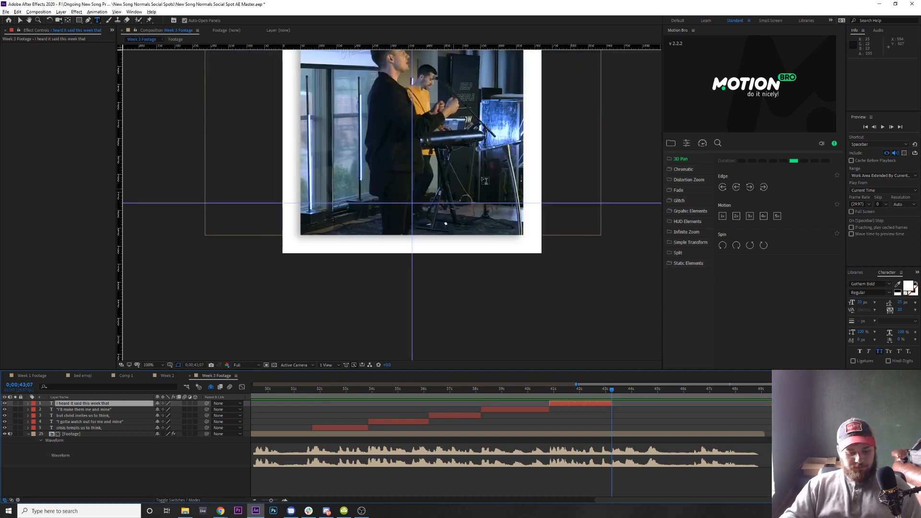
{"action": "key", "text": "h"}
{"action": "left_click_drag", "start_coordinate": [470, 179], "coordinate": [465, 248]}
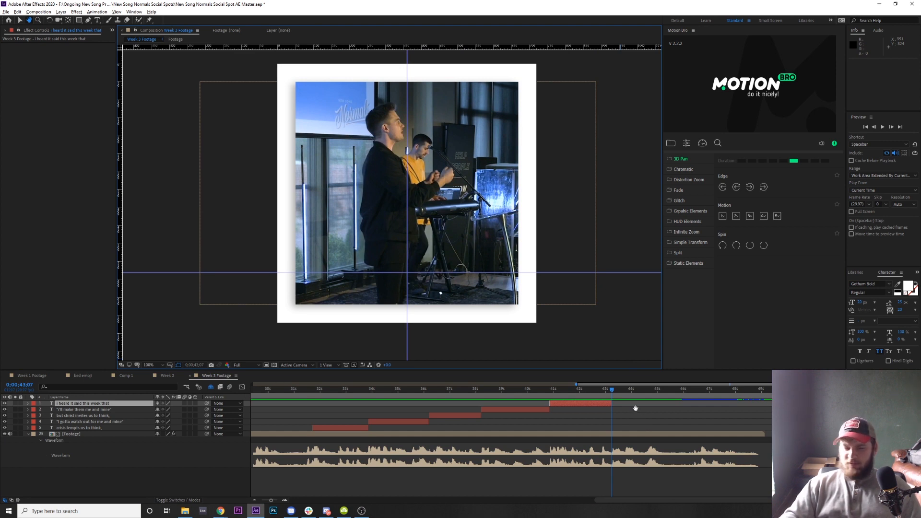
{"action": "key", "text": "space"}
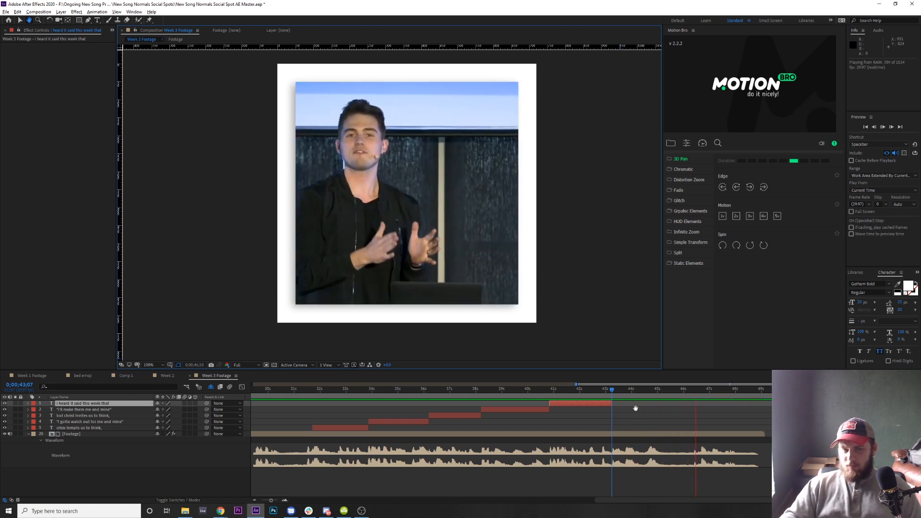
{"action": "key", "text": "space"}
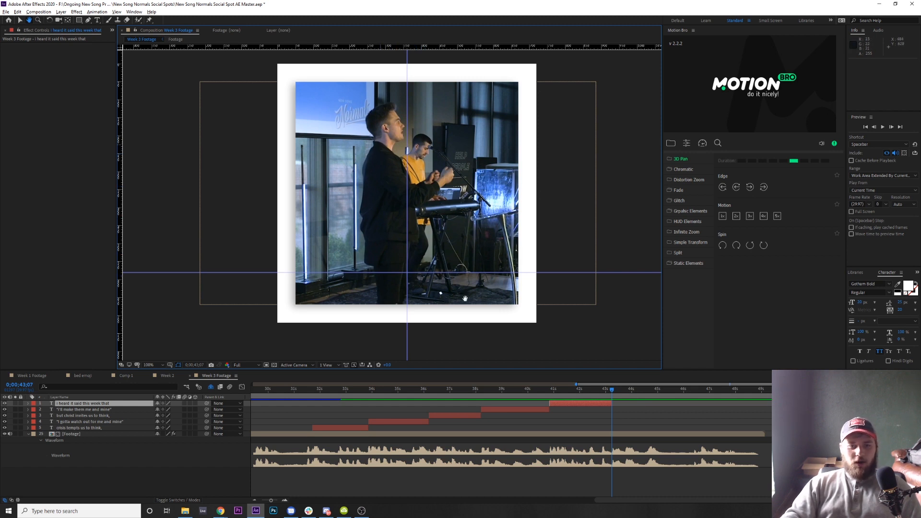
Add a four-line text layer at 0;00;43;07 reading: fear says / "what if", / but faith says / "Even if"
{"action": "left_click", "coordinate": [97, 21]}
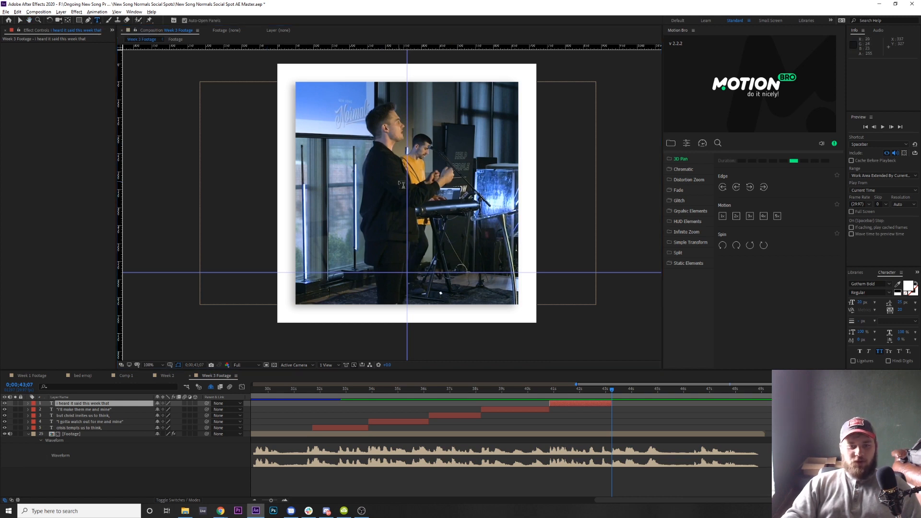
{"action": "left_click", "coordinate": [485, 236]}
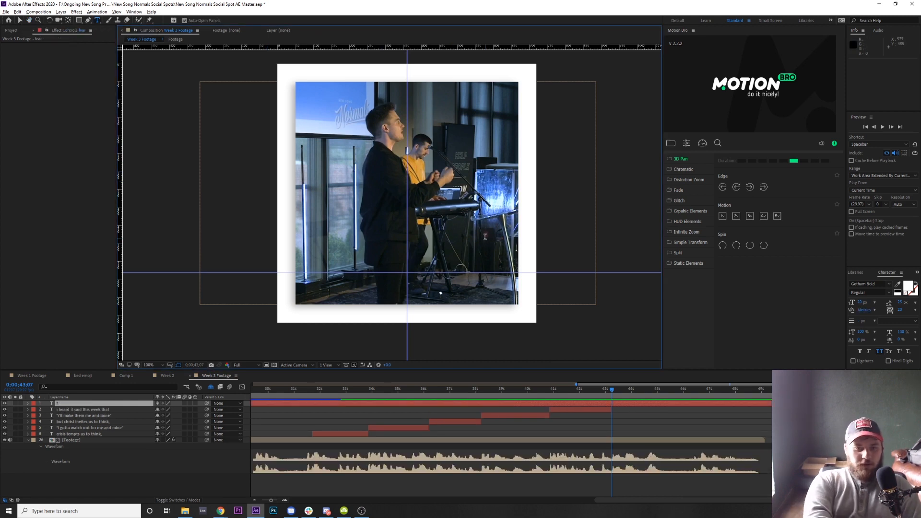
{"action": "type", "text": "fear says"}
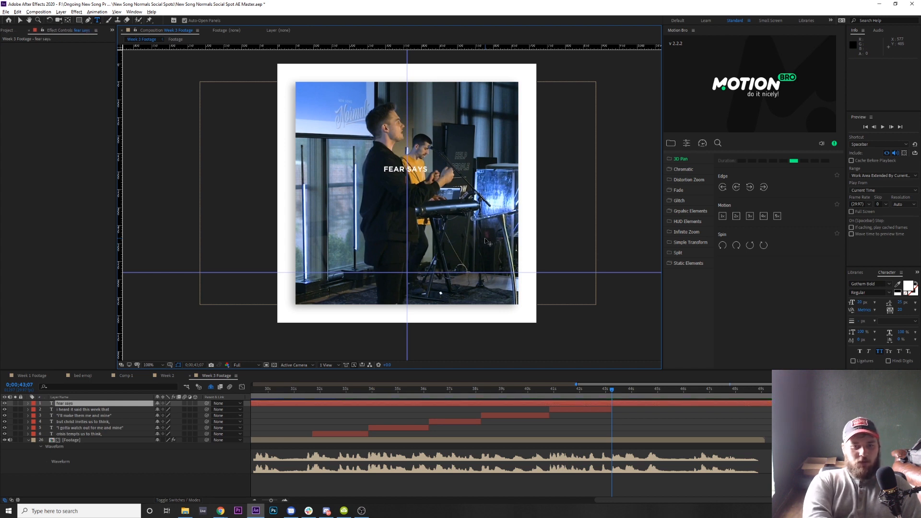
{"action": "type", "text": " \"what"}
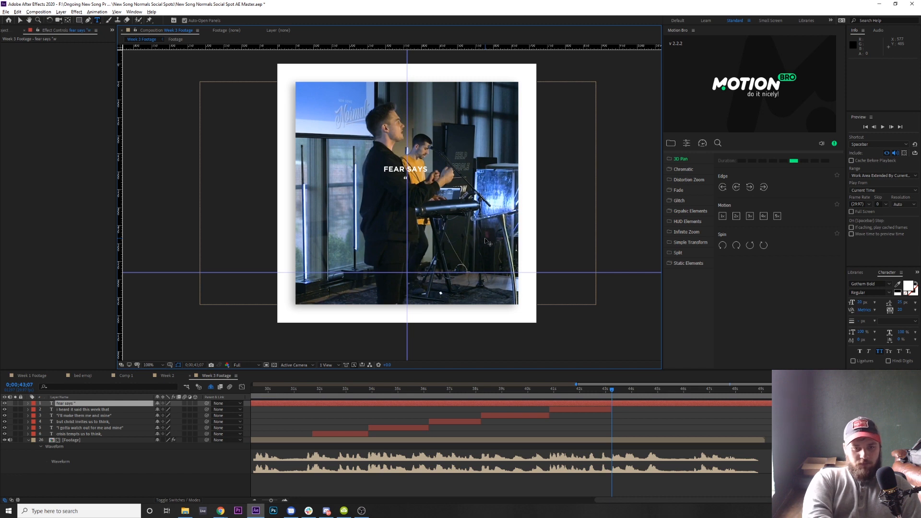
{"action": "type", "text": " if"}
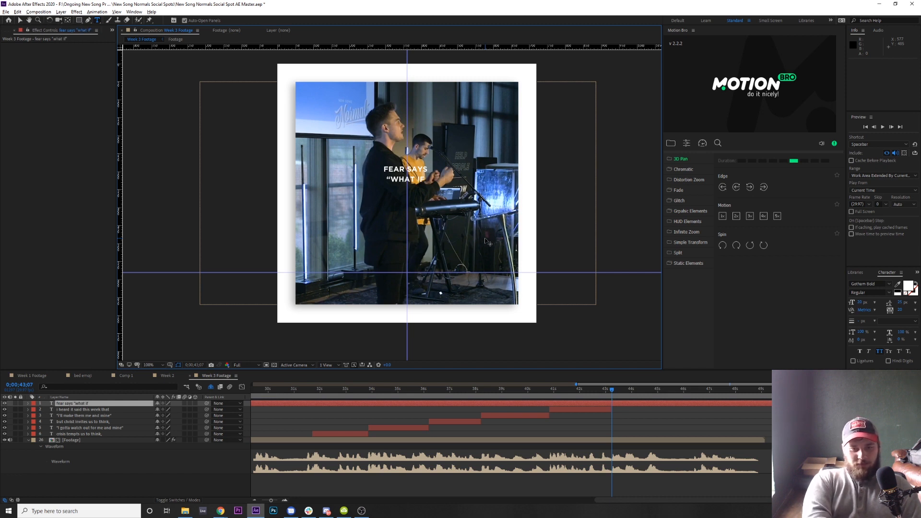
{"action": "type", "text": "\", but faith"}
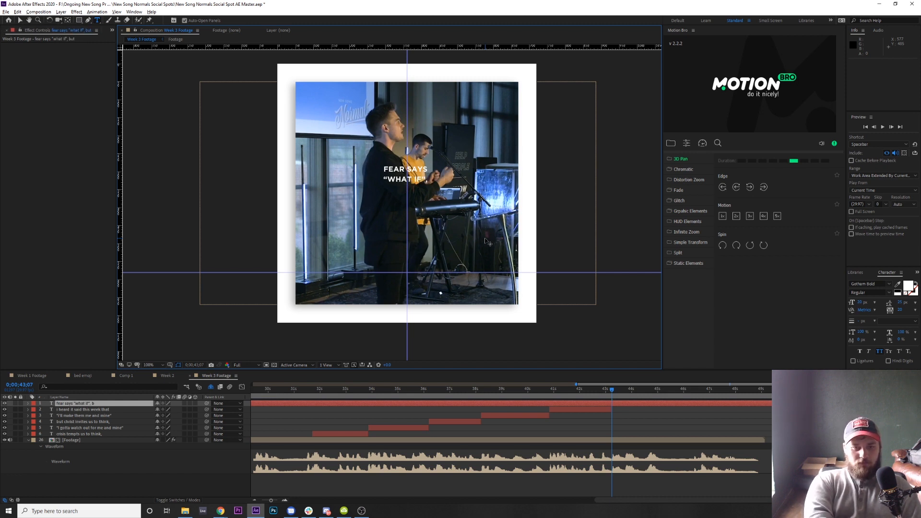
{"action": "type", "text": " say"}
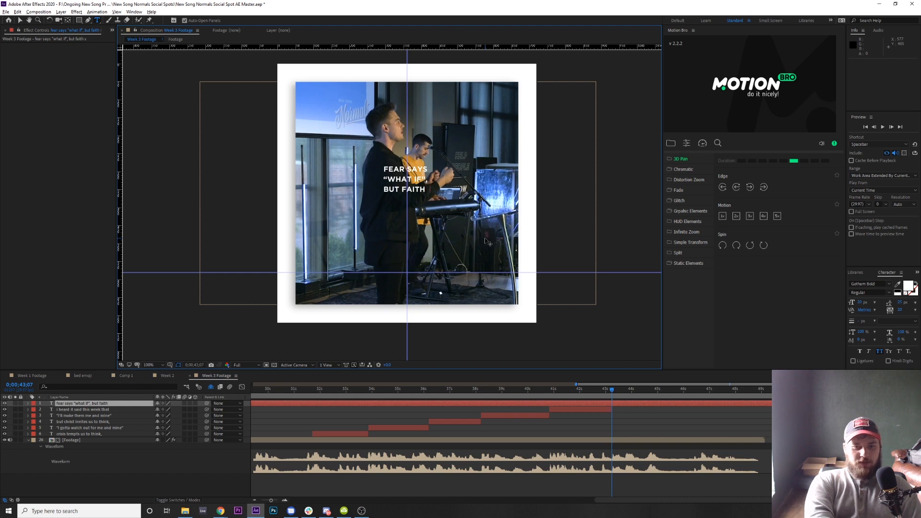
{"action": "type", "text": "s"}
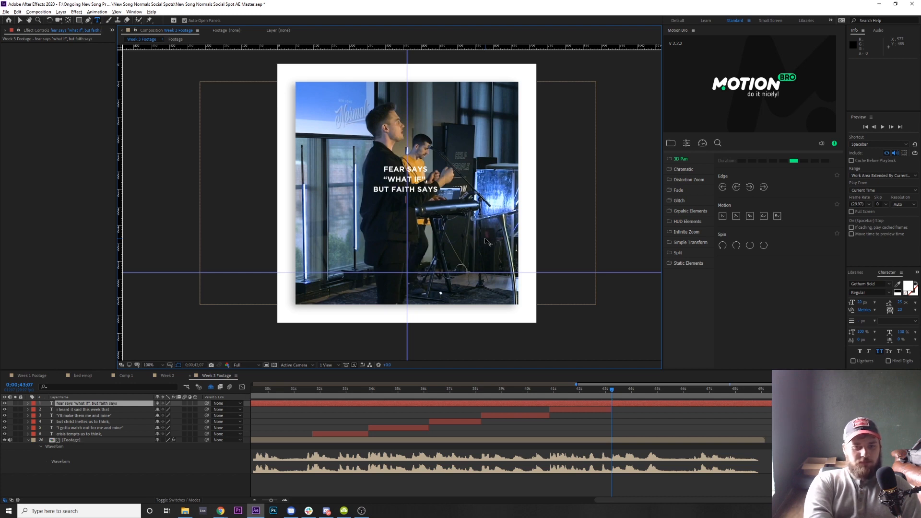
{"action": "type", "text": " \"Even"}
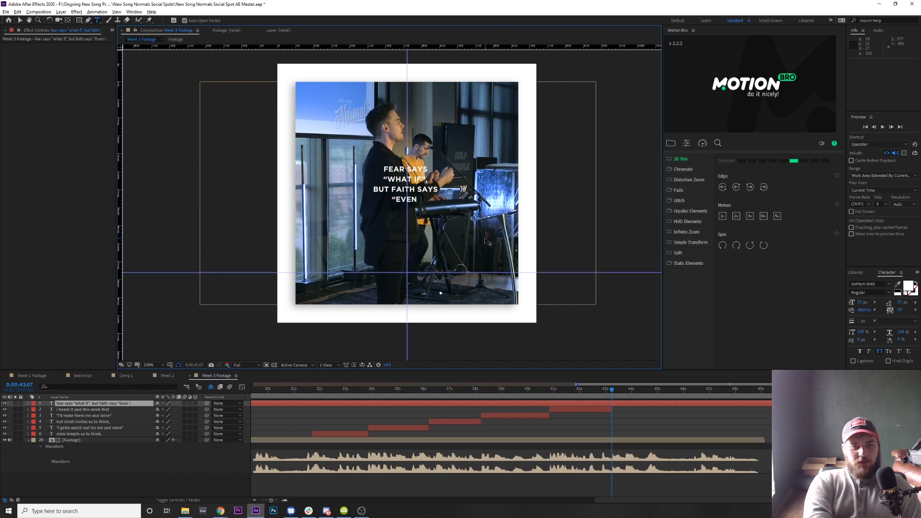
{"action": "type", "text": " if\""}
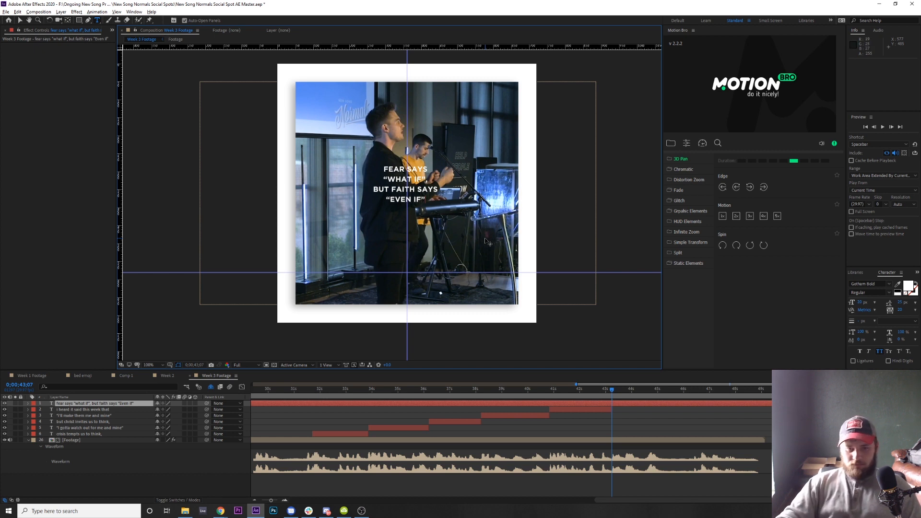
Centre the four-line "fear says" caption in the composition and start its layer at 0;00;43;07
{"action": "left_click", "coordinate": [916, 273]}
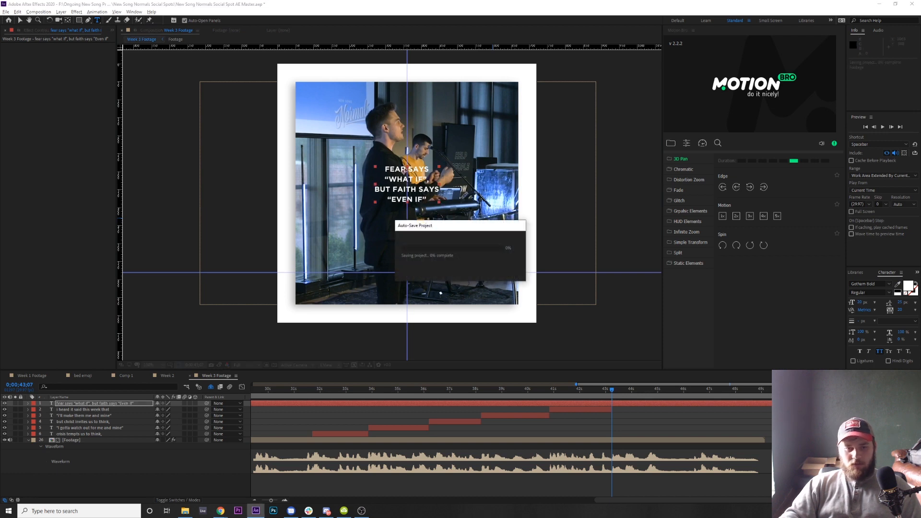
{"action": "key", "text": "ctrl+Home"}
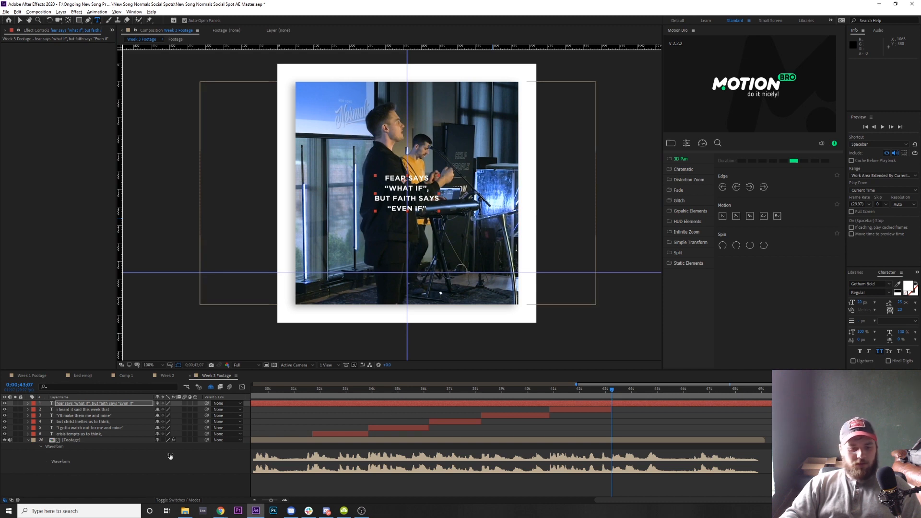
{"action": "left_click", "coordinate": [477, 426]}
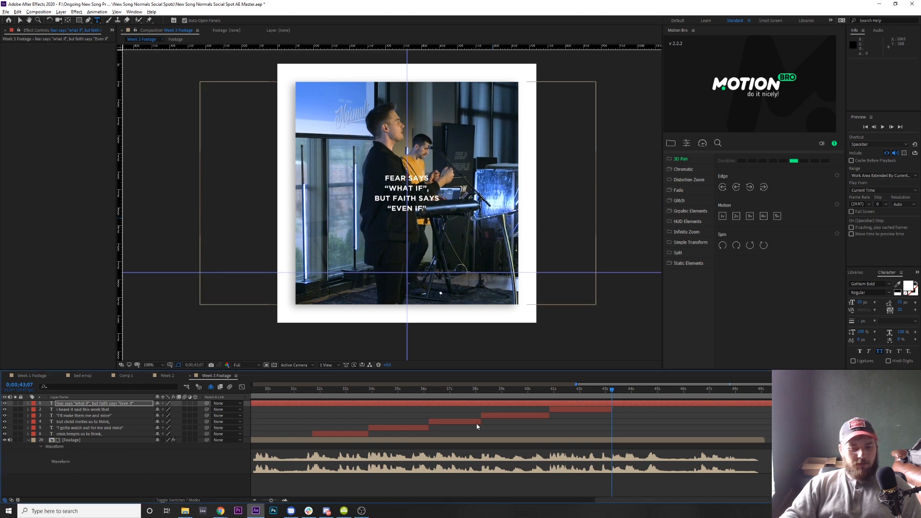
{"action": "left_click", "coordinate": [117, 403]}
{"action": "key", "text": "alt+bracketleft"}
{"action": "key", "text": "ctrl+semicolon"}
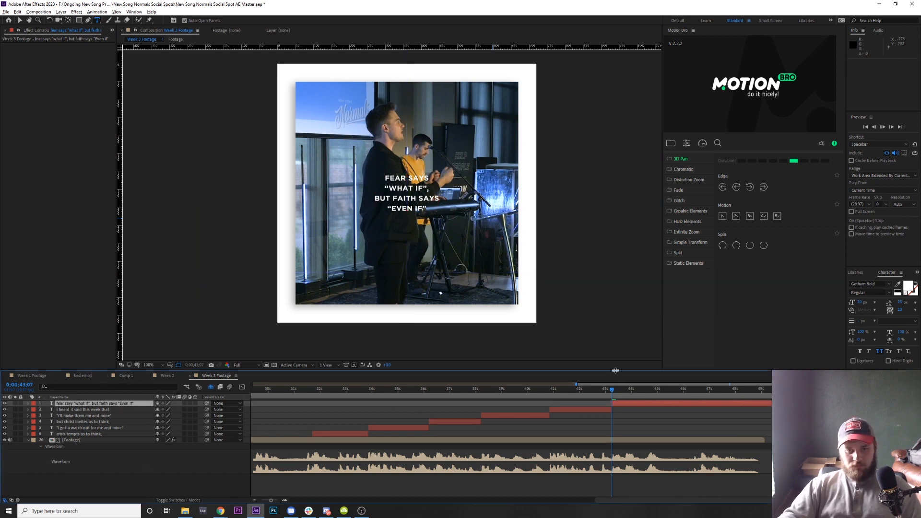
Play back the closing caption, then use the Footage layer's opacity keyframes to set the current time to the fade-out start at 0;00;47;27
{"action": "key", "text": "space"}
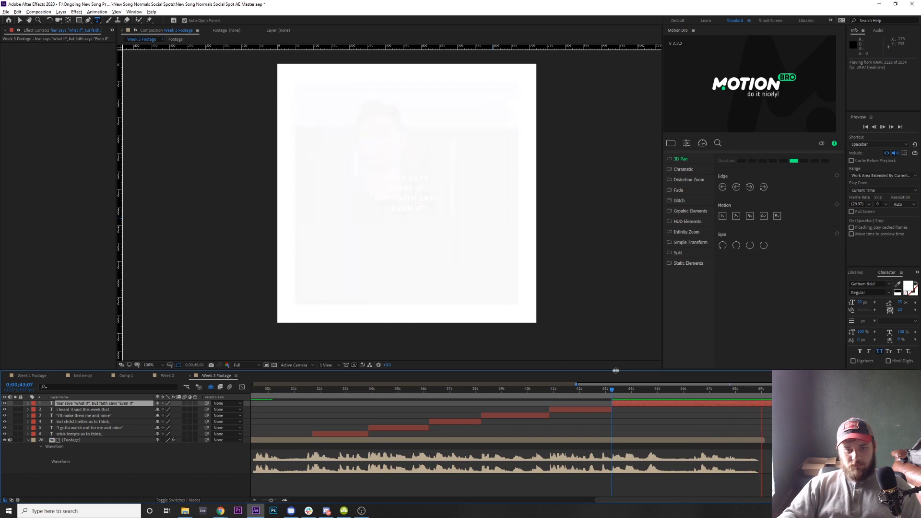
{"action": "key", "text": "space"}
{"action": "left_click_drag", "start_coordinate": [741, 394], "coordinate": [712, 394]}
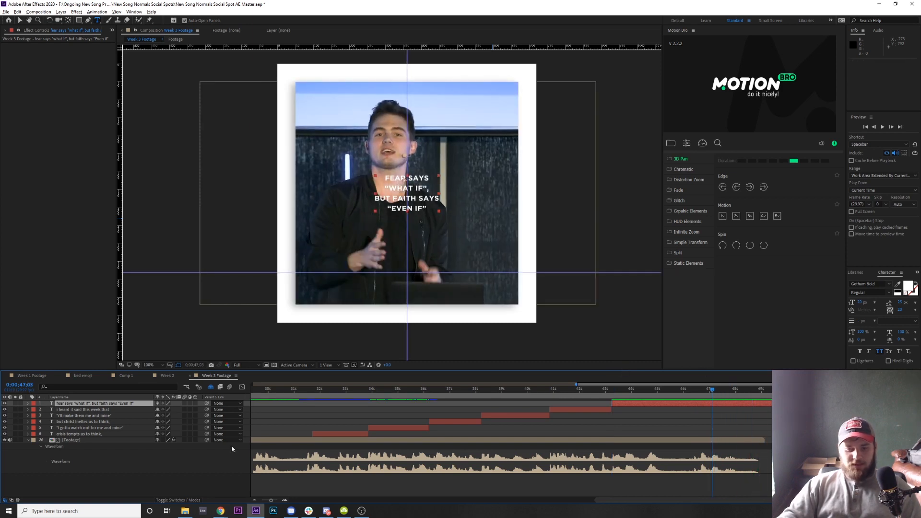
{"action": "left_click", "coordinate": [115, 441]}
{"action": "key", "text": "t"}
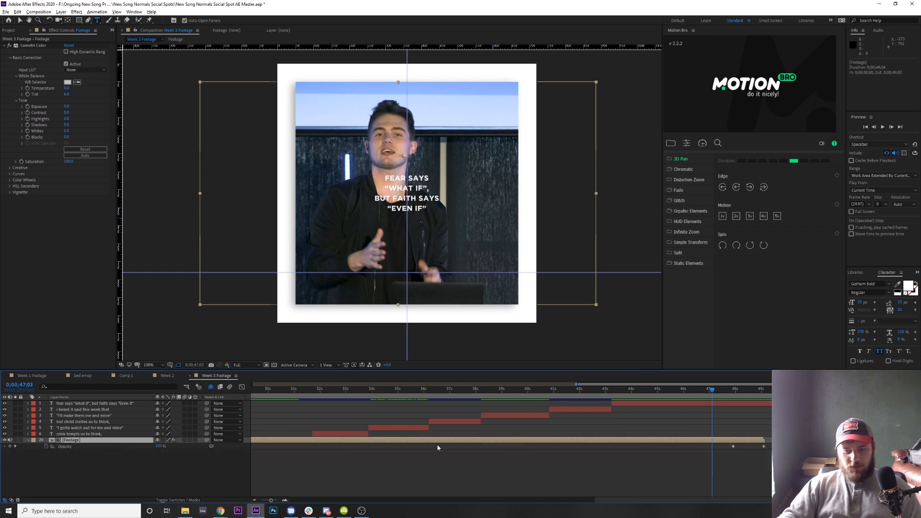
{"action": "left_click", "coordinate": [731, 390]}
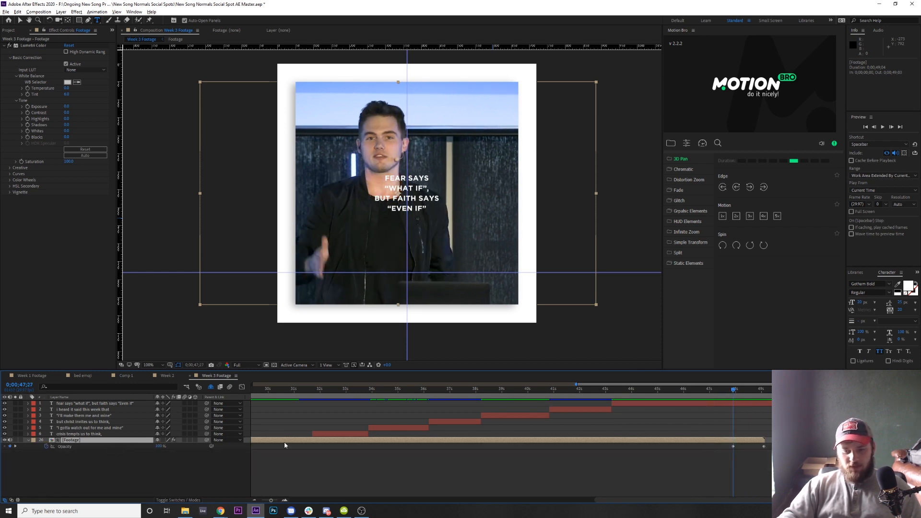
Expand the "fear says" layer's text properties and add an RGB Fill Color animator to it
{"action": "left_click", "coordinate": [72, 404]}
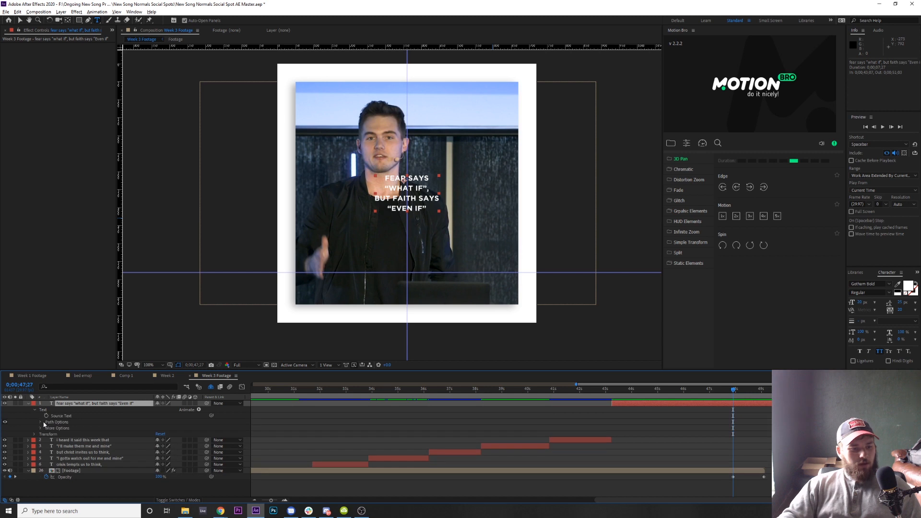
{"action": "left_click", "coordinate": [40, 428]}
{"action": "left_click", "coordinate": [41, 427]}
{"action": "left_click", "coordinate": [41, 422]}
{"action": "left_click", "coordinate": [41, 422]}
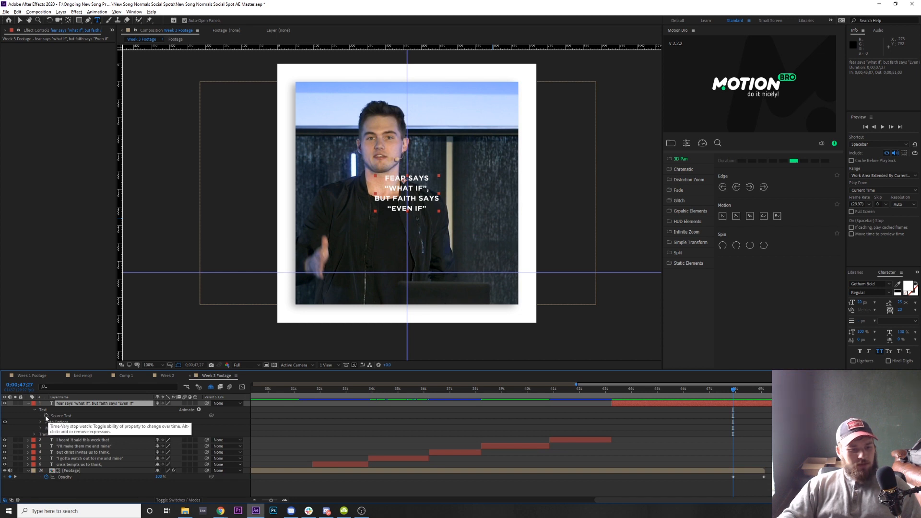
{"action": "left_click", "coordinate": [34, 434]}
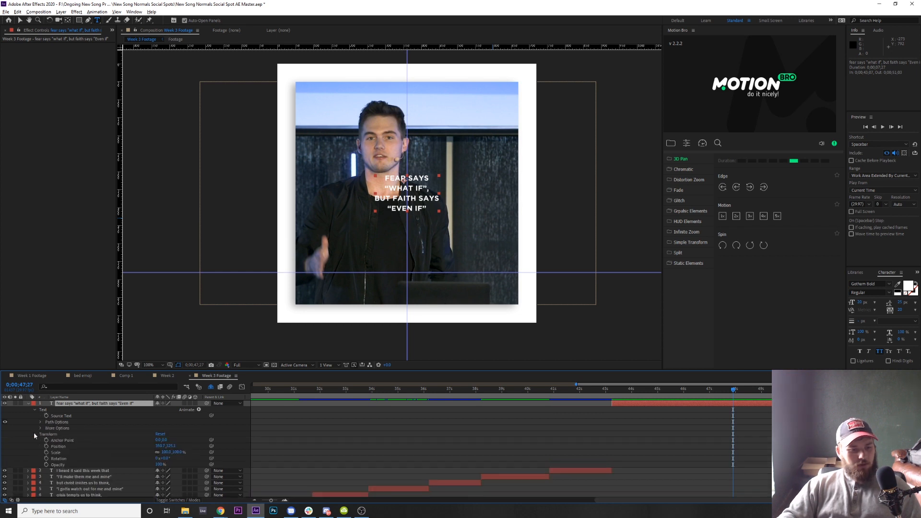
{"action": "left_click", "coordinate": [33, 434]}
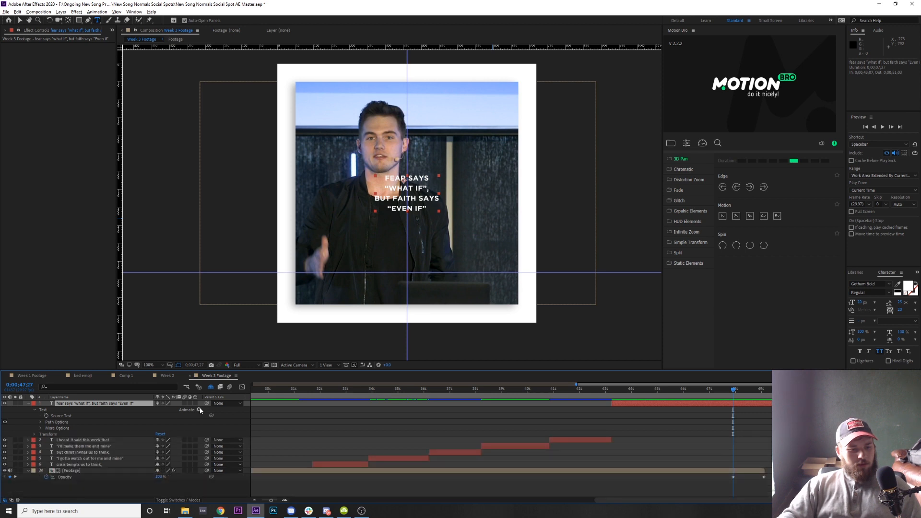
{"action": "left_click", "coordinate": [199, 409]}
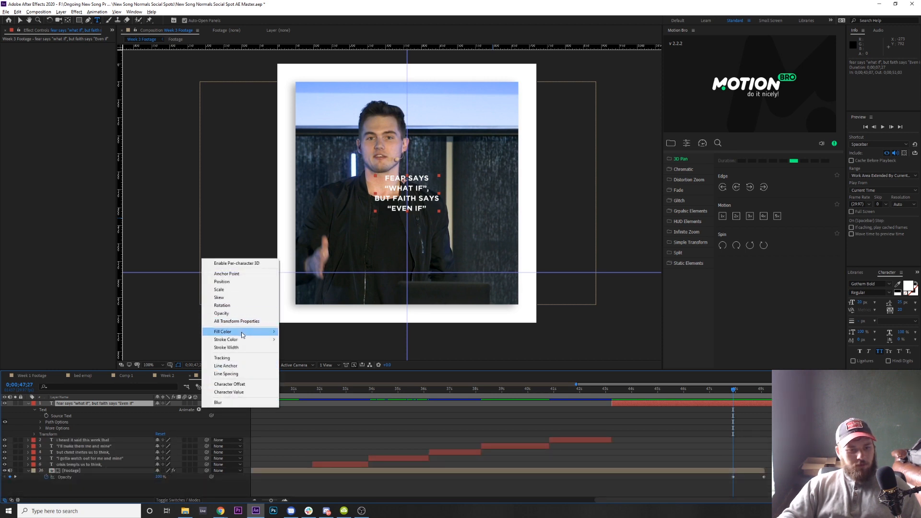
{"action": "mouse_move", "coordinate": [243, 335]}
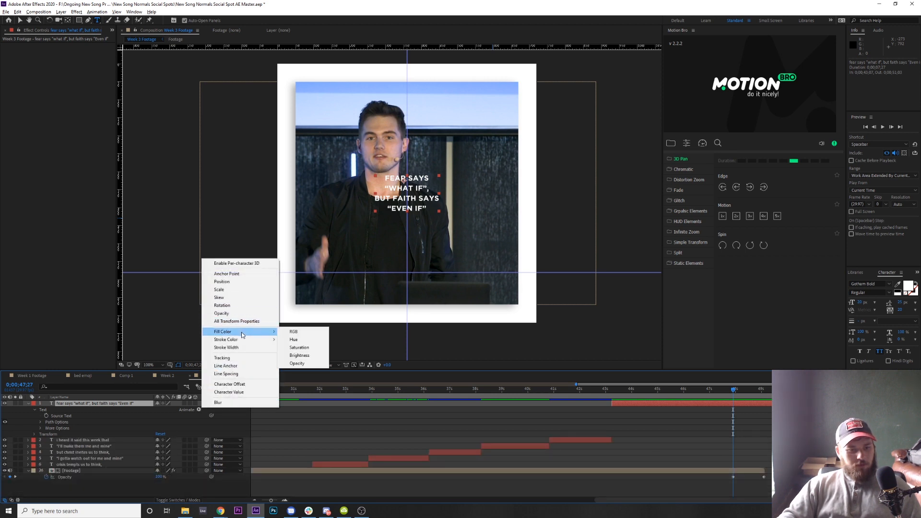
{"action": "left_click", "coordinate": [294, 332]}
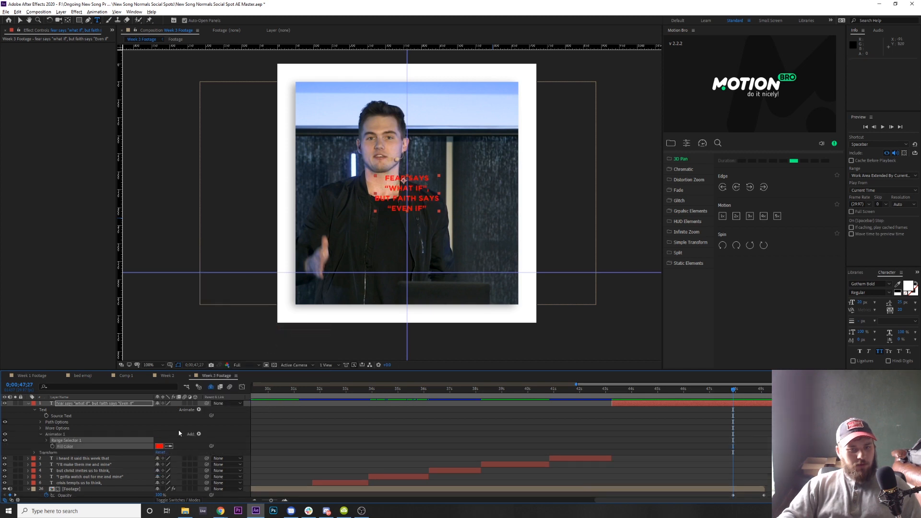
Set the "fear says" layer's animator Fill Color to white and keyframe it at 0;00;47;27
{"action": "left_click", "coordinate": [159, 447]}
{"action": "left_click_drag", "start_coordinate": [410, 260], "coordinate": [371, 207]}
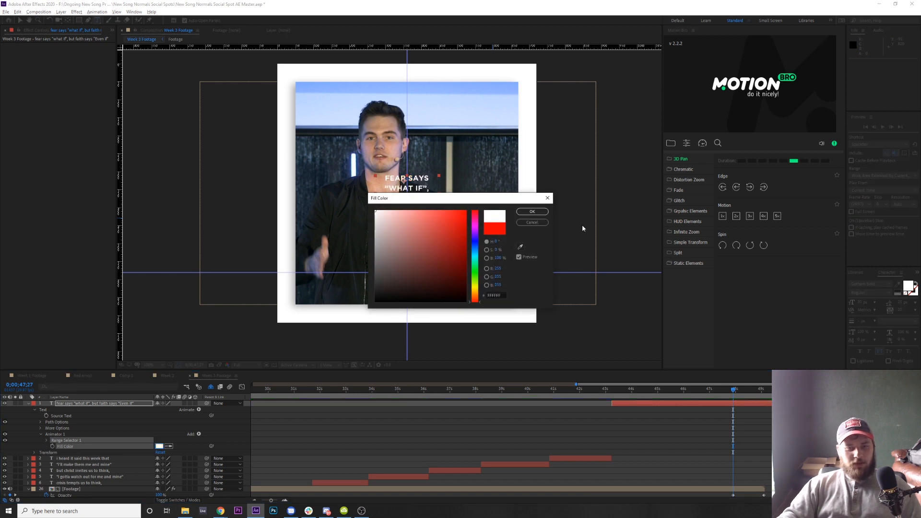
{"action": "left_click", "coordinate": [540, 214]}
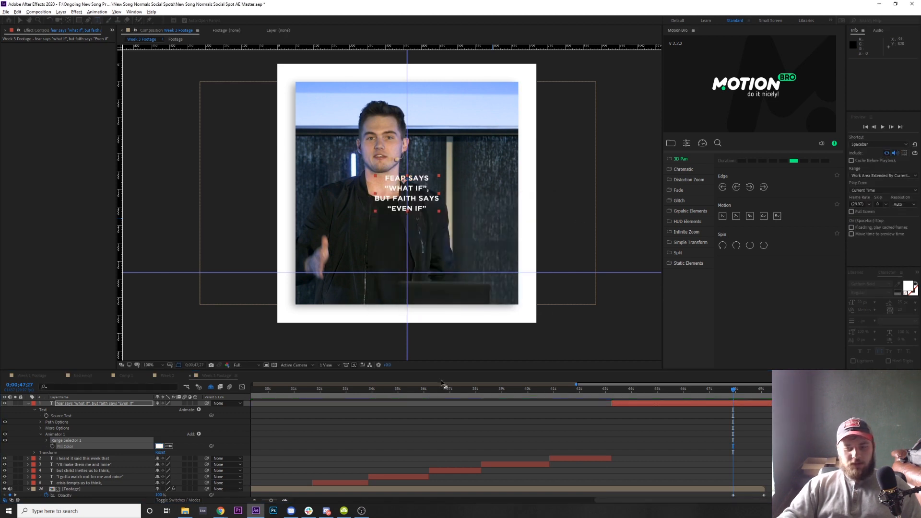
{"action": "left_click", "coordinate": [52, 446]}
Keyframe the "fear says" caption's Fill Color to black at the end of the Footage layer's fade-out
{"action": "left_click_drag", "start_coordinate": [749, 394], "coordinate": [765, 389]}
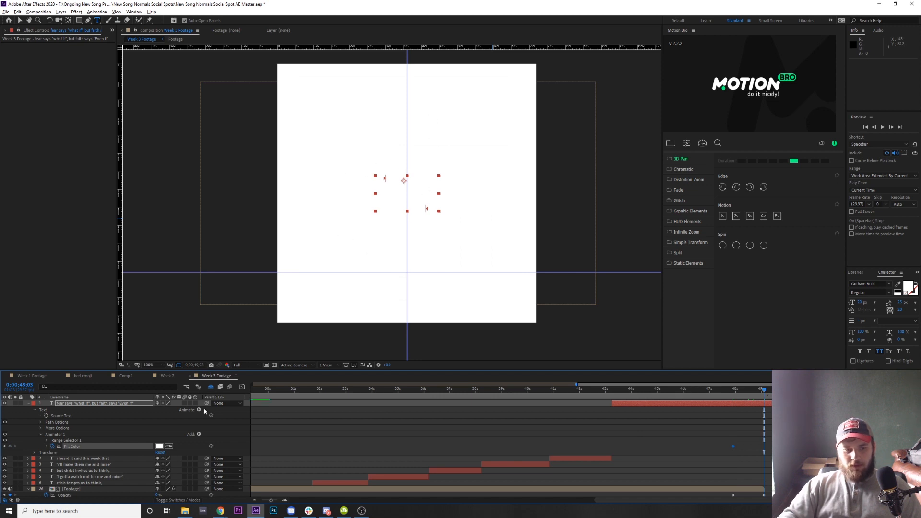
{"action": "left_click", "coordinate": [160, 447]}
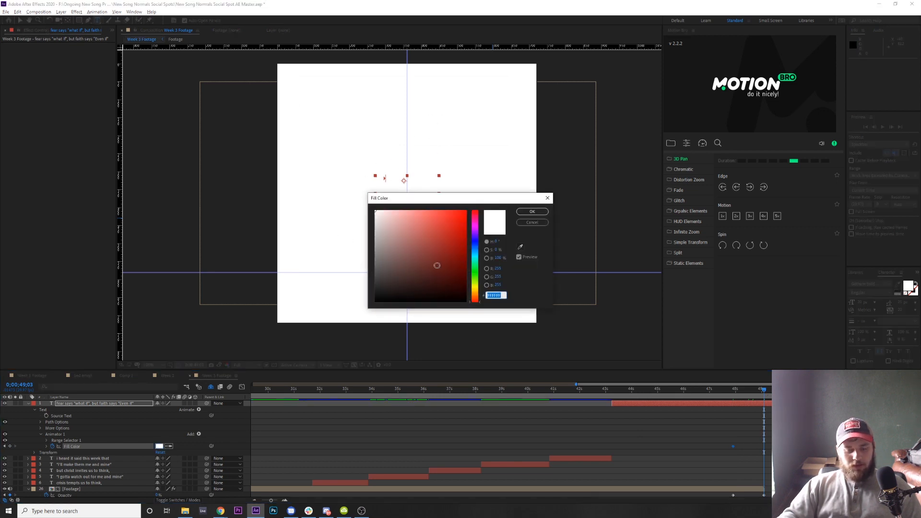
{"action": "left_click_drag", "start_coordinate": [423, 266], "coordinate": [468, 307]}
{"action": "left_click", "coordinate": [532, 211]}
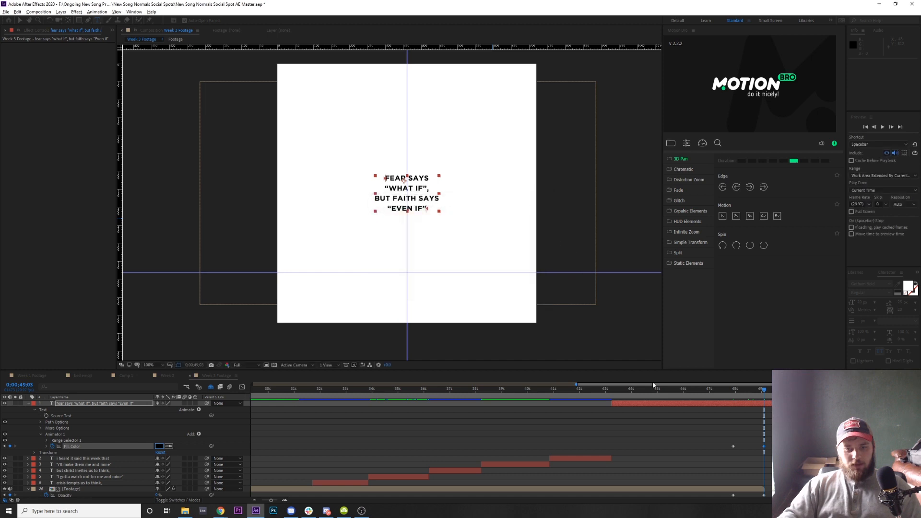
Play back the fade-out from 0;00;47;14 and step through frames around 0;00;48;15 to check the caption's colour change
{"action": "left_click", "coordinate": [723, 396]}
{"action": "key", "text": "space"}
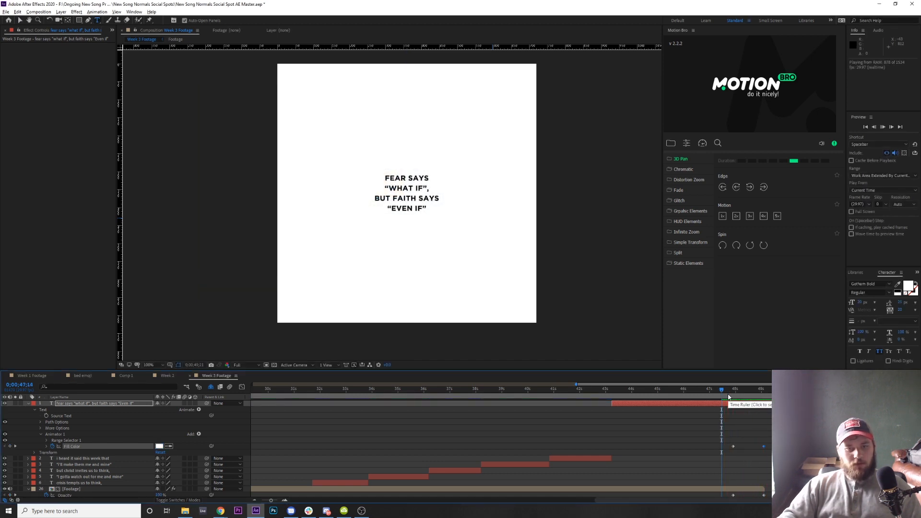
{"action": "key", "text": "space"}
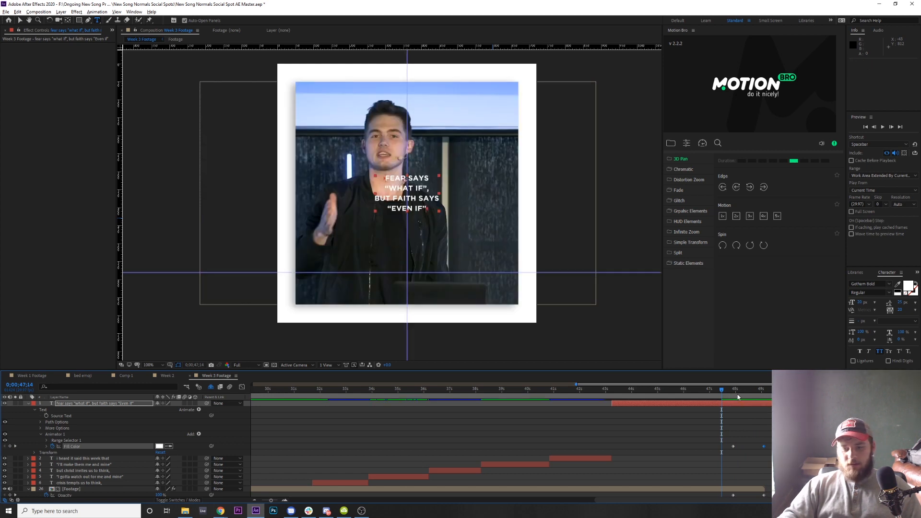
{"action": "mouse_move", "coordinate": [738, 397]}
{"action": "left_mouse_down"}
{"action": "mouse_move", "coordinate": [766, 388]}
{"action": "mouse_move", "coordinate": [731, 389]}
{"action": "mouse_move", "coordinate": [749, 386]}
{"action": "left_mouse_up"}
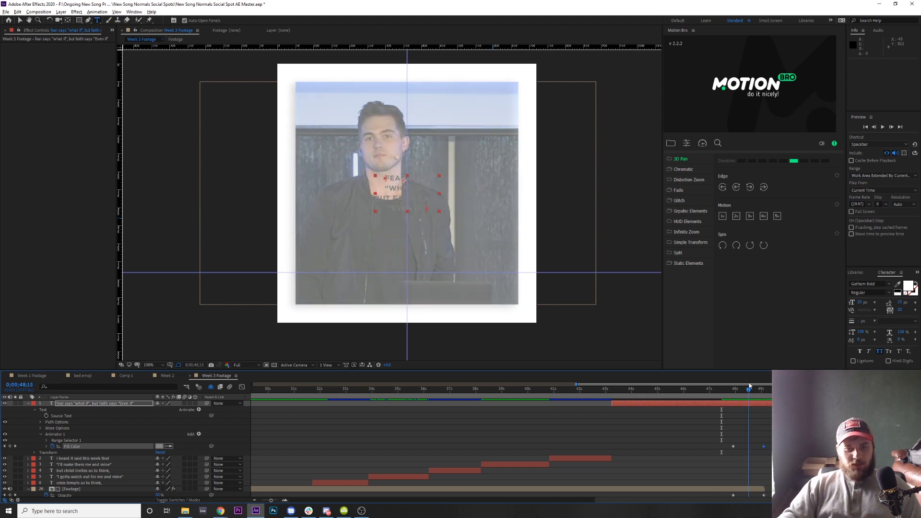
{"action": "key", "text": "Page_Down"}
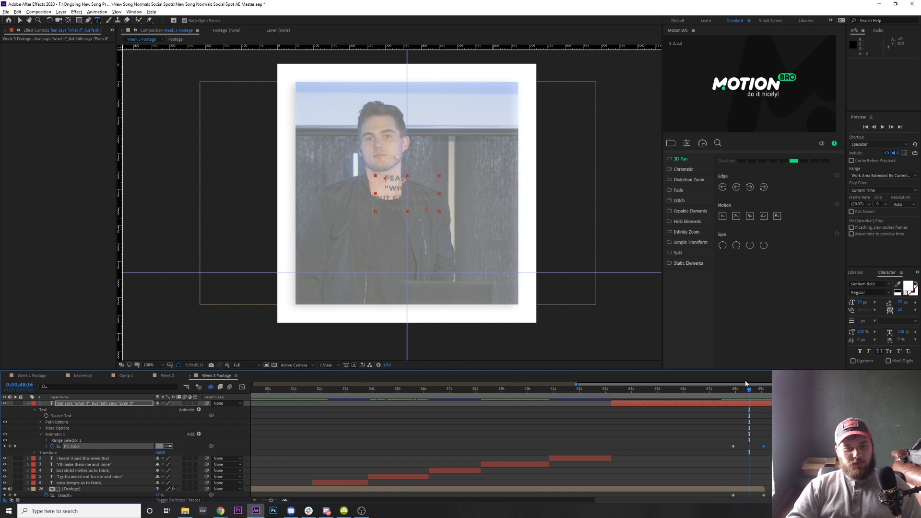
{"action": "key", "text": "Page_Up"}
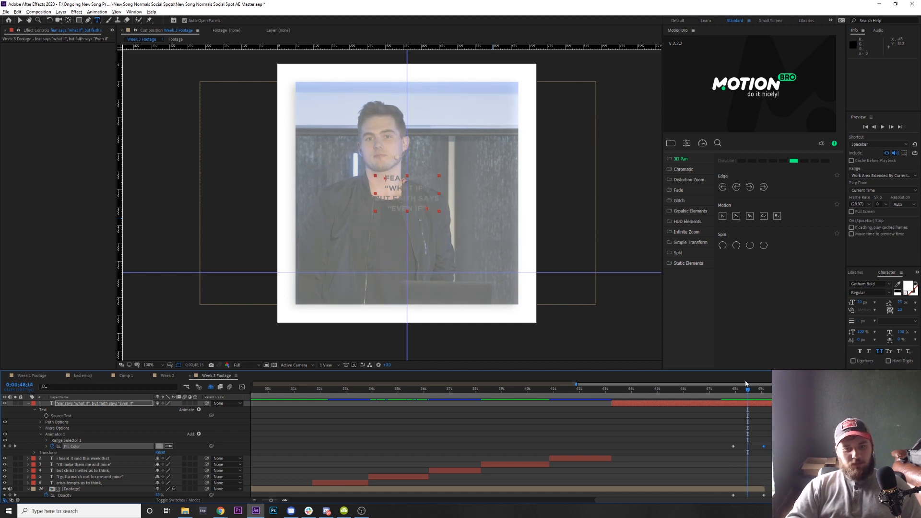
{"action": "key", "text": "Page_Down"}
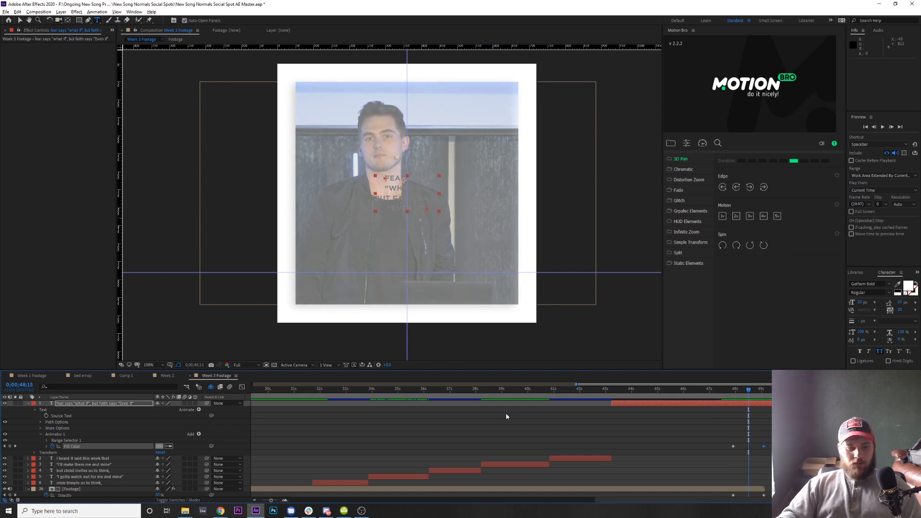
Play back the closing caption from 0;00;42;27, then scrub through the captions to the end of the composition
{"action": "left_click", "coordinate": [604, 390]}
{"action": "key", "text": "space"}
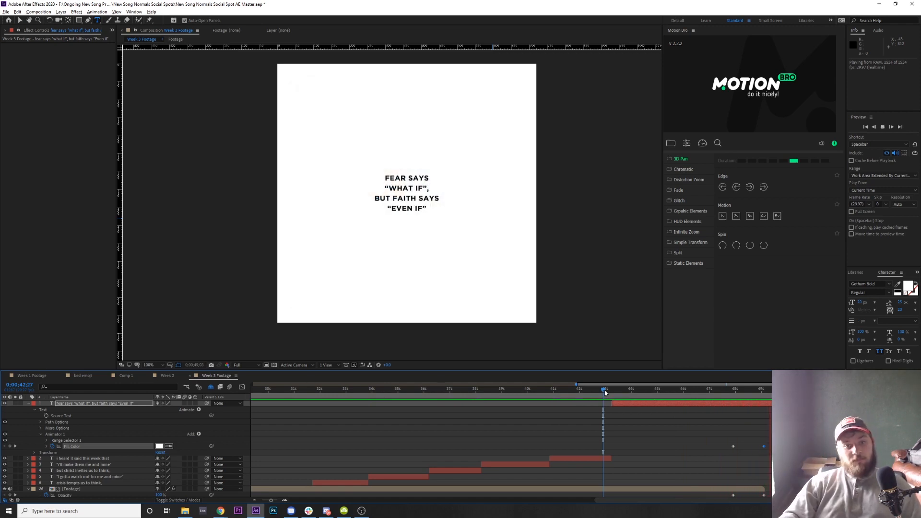
{"action": "key", "text": "space"}
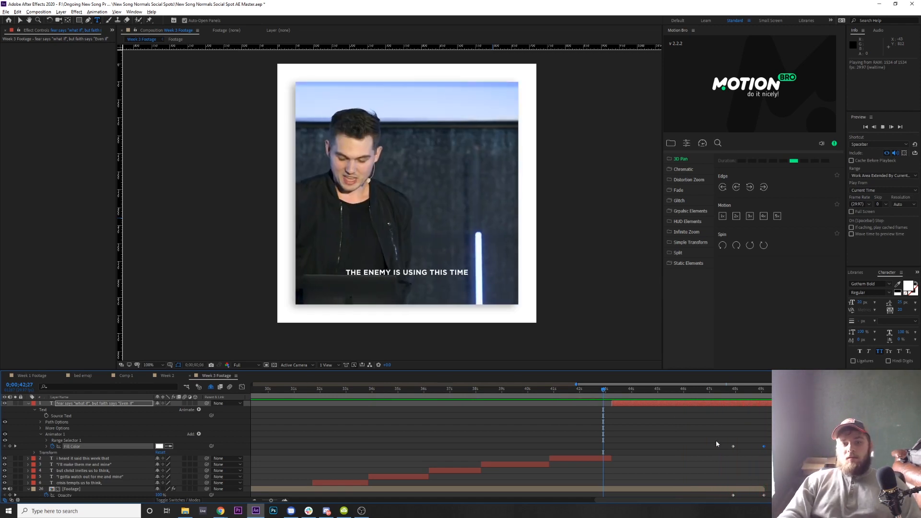
{"action": "left_click", "coordinate": [721, 391]}
{"action": "left_click_drag", "start_coordinate": [722, 393], "coordinate": [701, 392]}
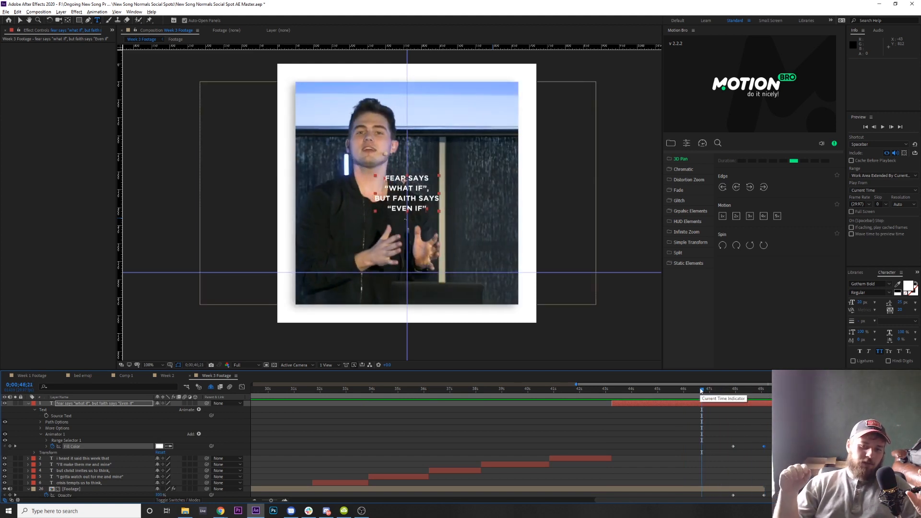
{"action": "left_click", "coordinate": [281, 389]}
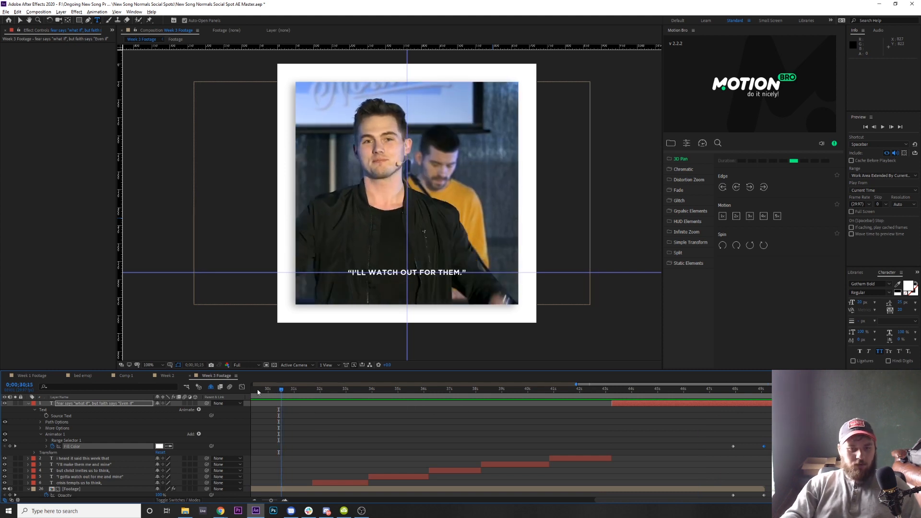
{"action": "left_click_drag", "start_coordinate": [257, 392], "coordinate": [810, 383]}
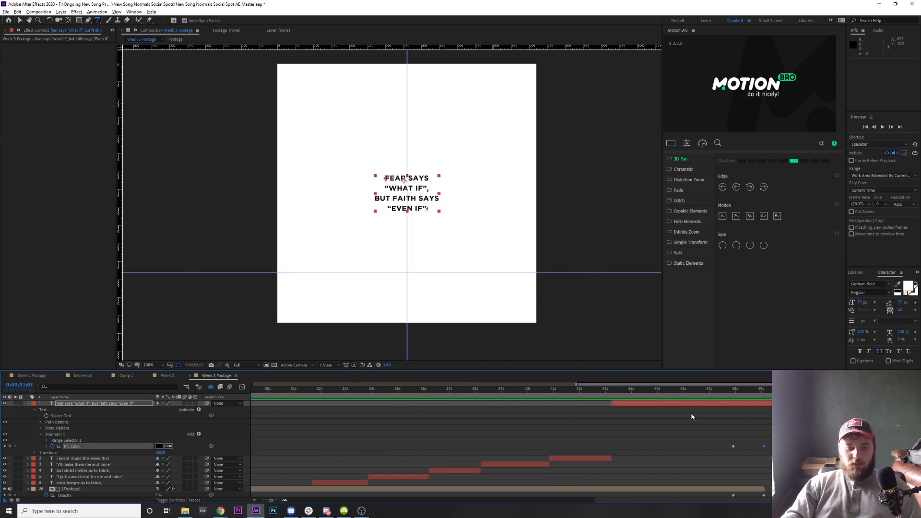
Open the Week 2 composition and play its closing text animation from 0;00;49;08 for reference
{"action": "left_click", "coordinate": [168, 375]}
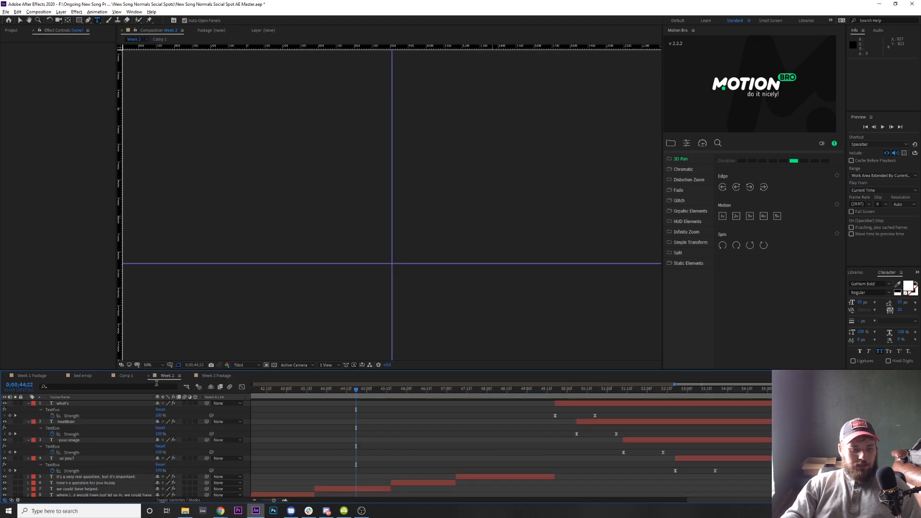
{"action": "mouse_move", "coordinate": [550, 391]}
{"action": "left_mouse_down"}
{"action": "mouse_move", "coordinate": [664, 391]}
{"action": "mouse_move", "coordinate": [537, 393]}
{"action": "left_mouse_up"}
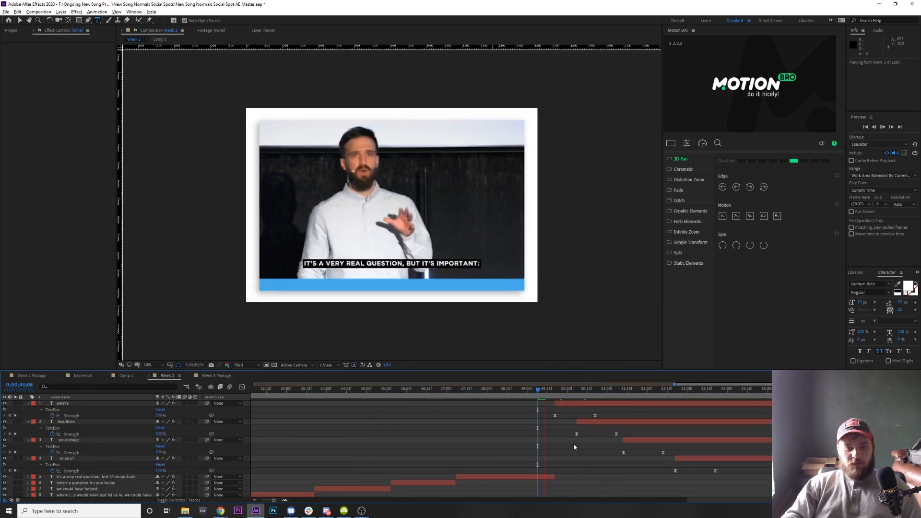
{"action": "key", "text": "space"}
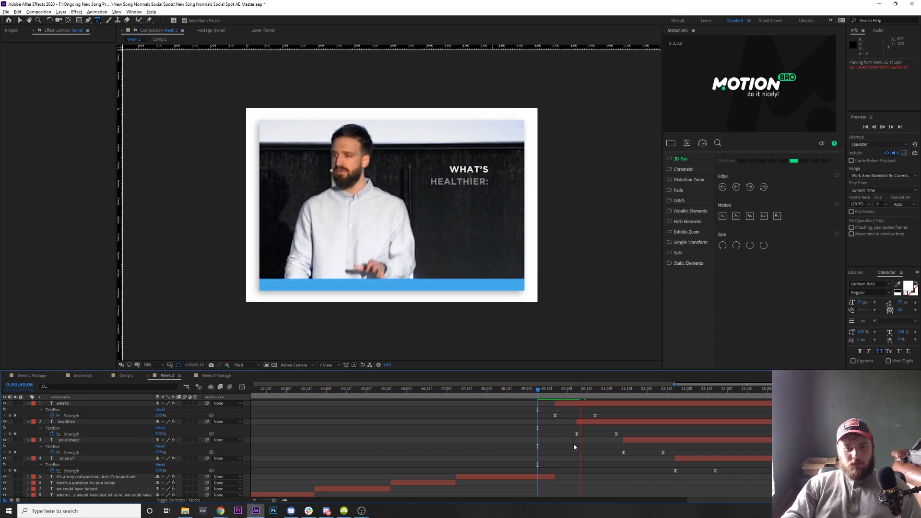
{"action": "key", "text": "space"}
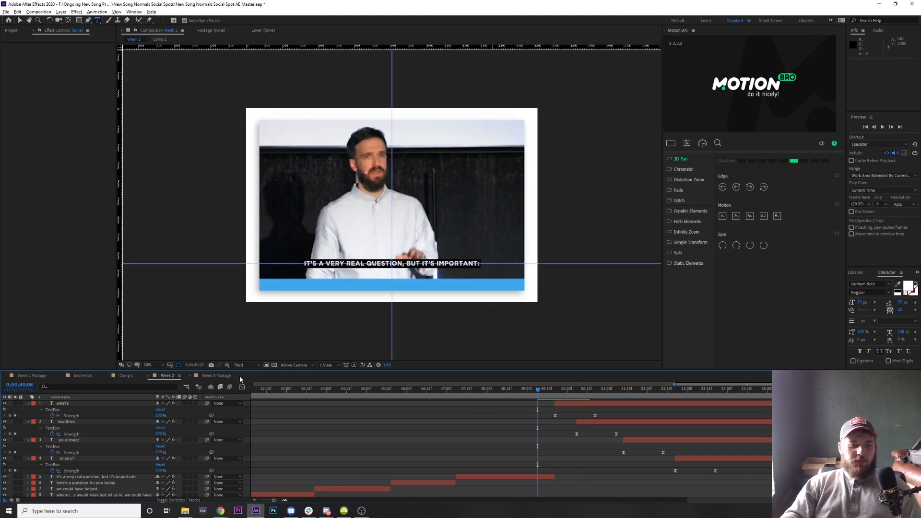
Return to the Week 3 Footage composition, set the current time to 0;00;43;07 and play the closing caption
{"action": "left_click", "coordinate": [215, 376]}
{"action": "left_click_drag", "start_coordinate": [733, 400], "coordinate": [606, 394]}
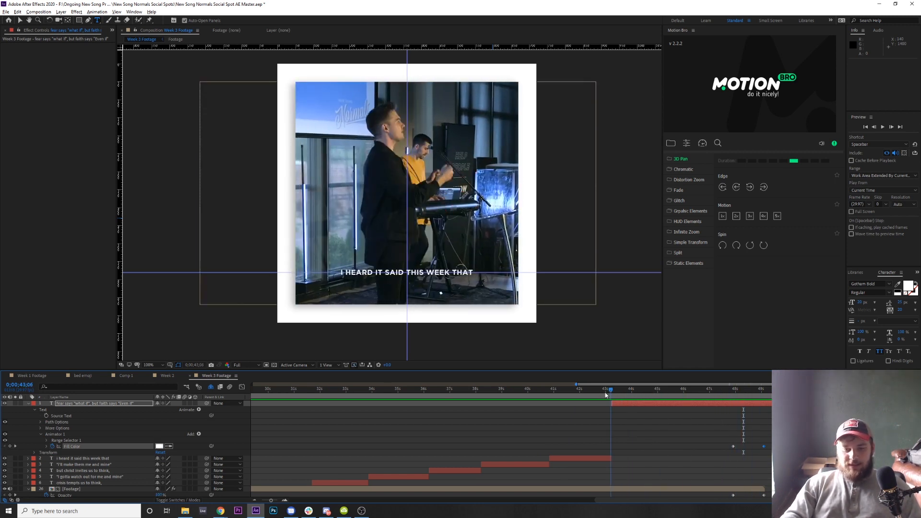
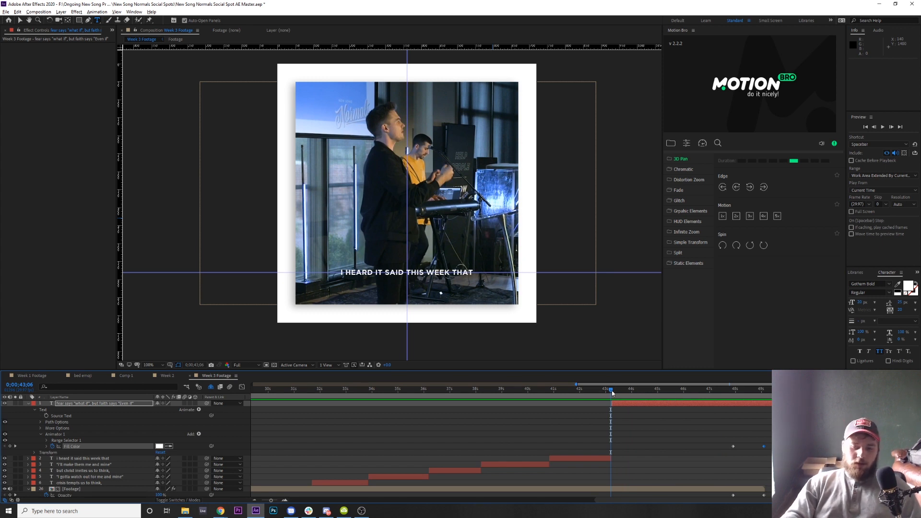
{"action": "left_click_drag", "start_coordinate": [612, 392], "coordinate": [613, 392]}
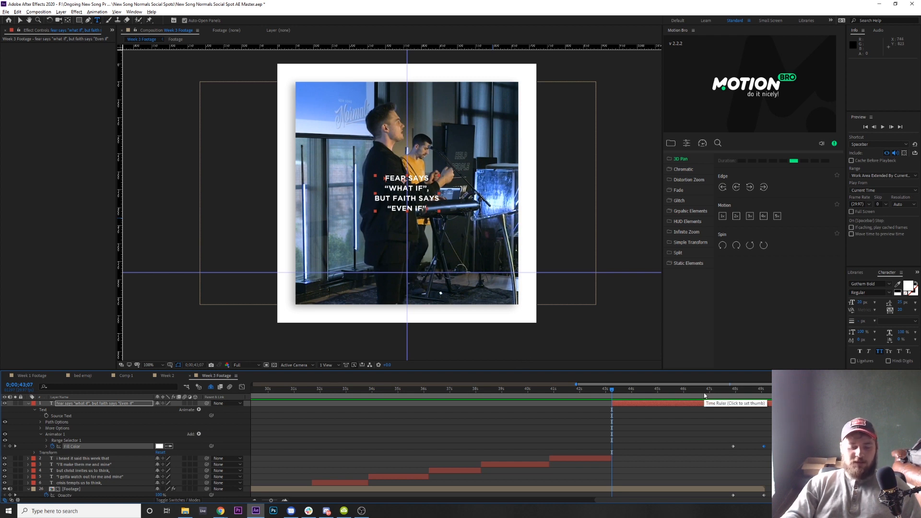
{"action": "key", "text": "space"}
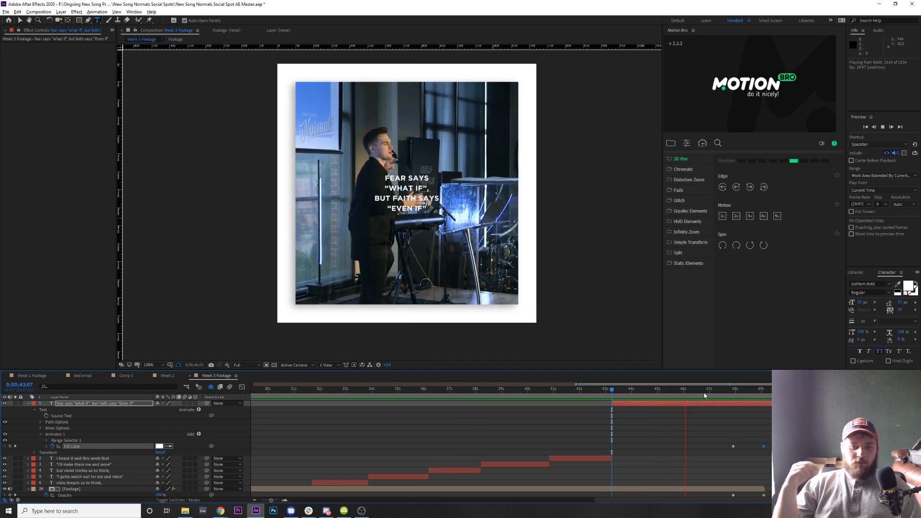
{"action": "key", "text": "space"}
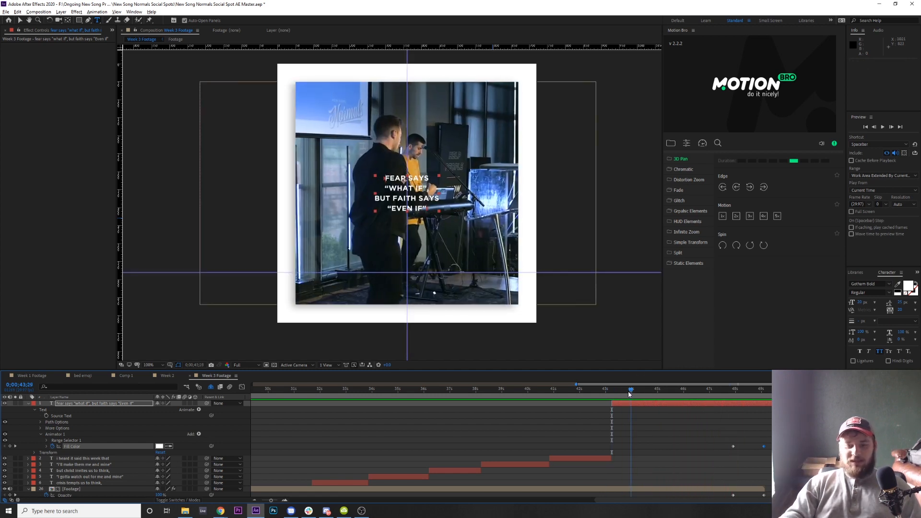
Duplicate the four-line "fear says" text layer three times at 0;00;43;07
{"action": "left_click", "coordinate": [135, 404]}
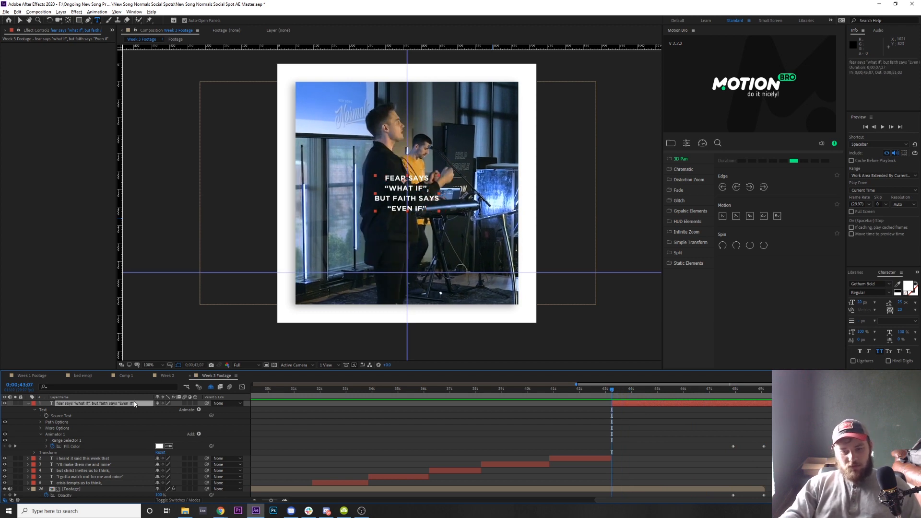
{"action": "key", "text": "ctrl+d"}
{"action": "key", "text": "ctrl+d"}
{"action": "key", "text": "ctrl+d"}
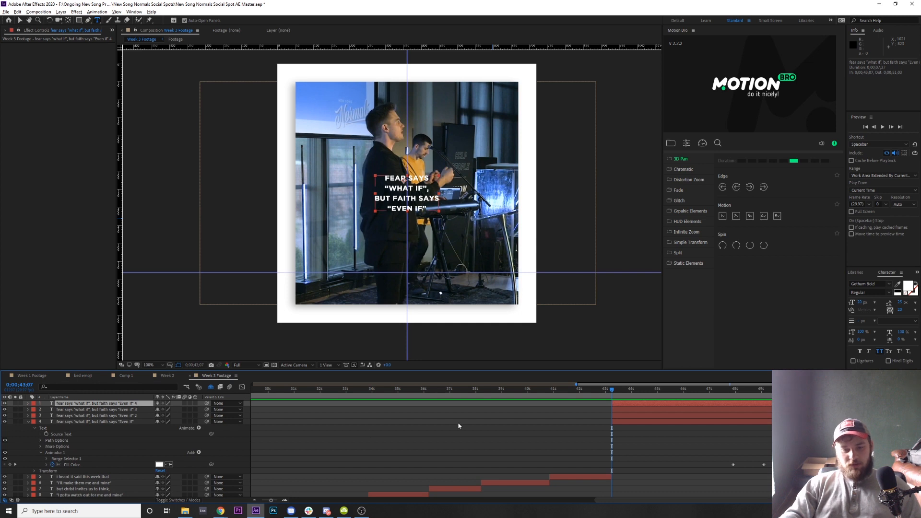
Rename the four closing caption layers, in stacking order, as: fear says, "what if", but faith says, and "even if"
{"action": "type", "text": "fe"}
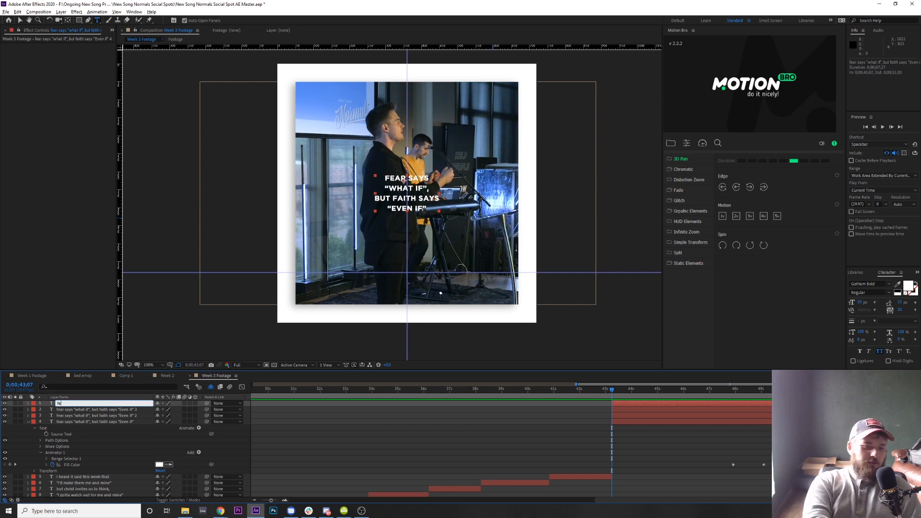
{"action": "type", "text": "ar says"}
{"action": "key", "text": "Tab"}
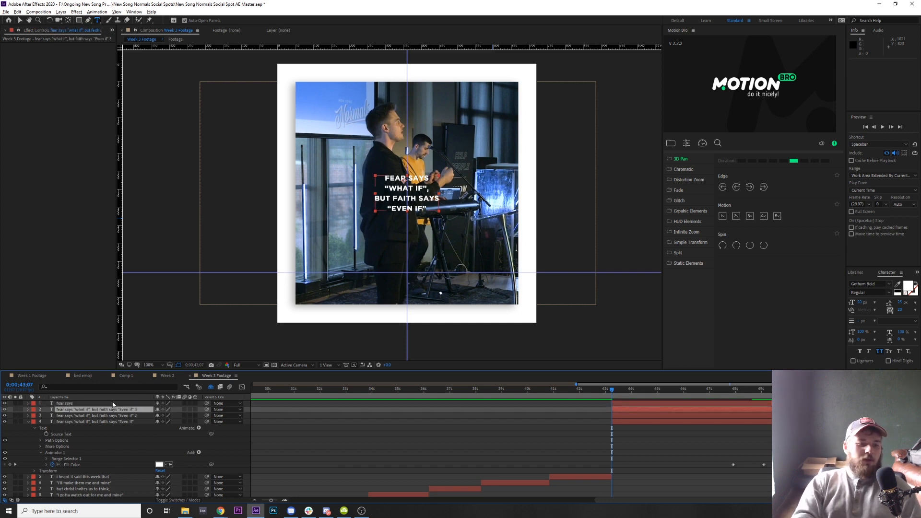
{"action": "type", "text": "\"what if"}
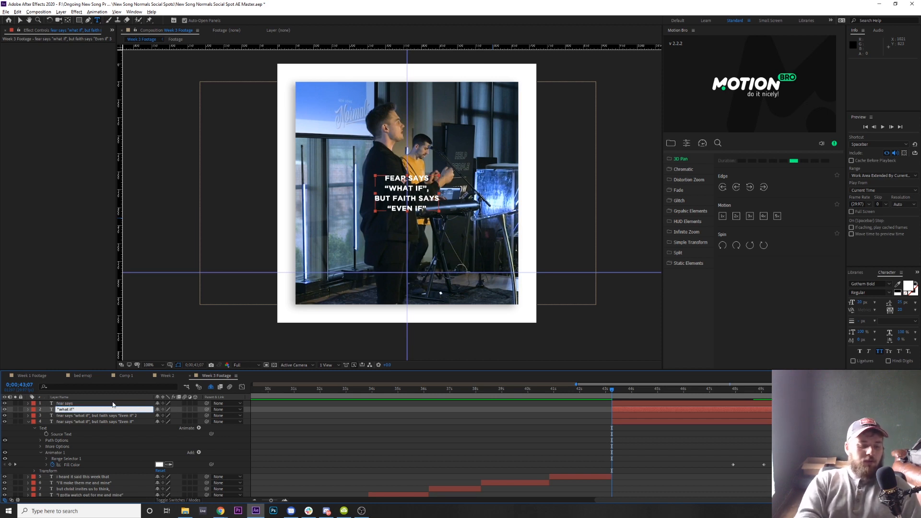
{"action": "key", "text": "Tab"}
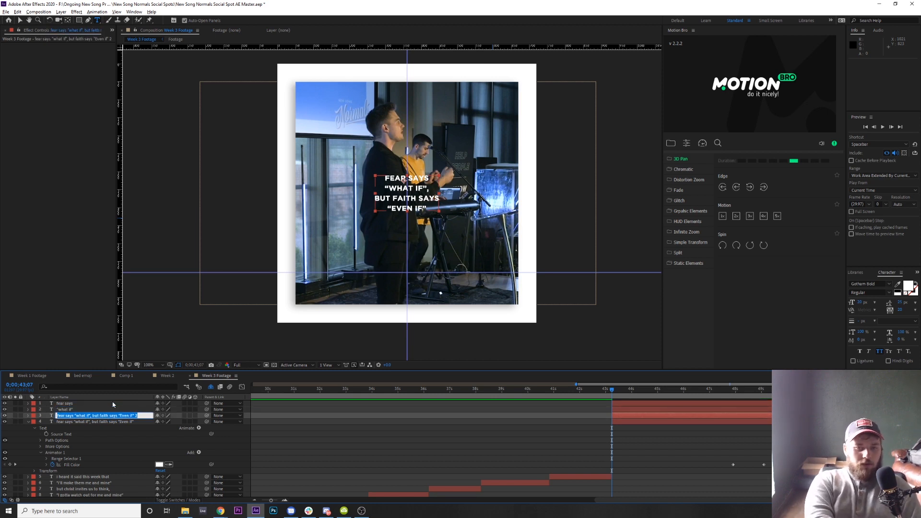
{"action": "type", "text": "b"}
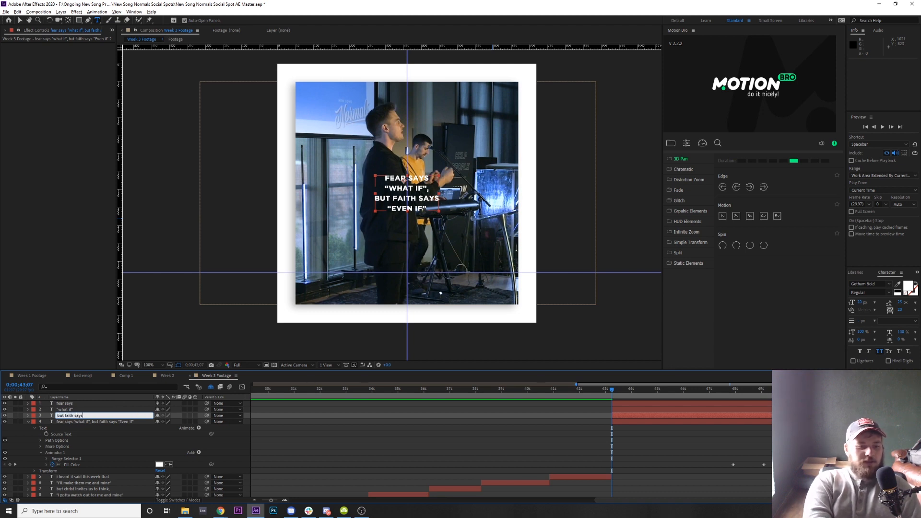
{"action": "type", "text": "ut faith says"}
{"action": "key", "text": "Return"}
{"action": "key", "text": "Return"}
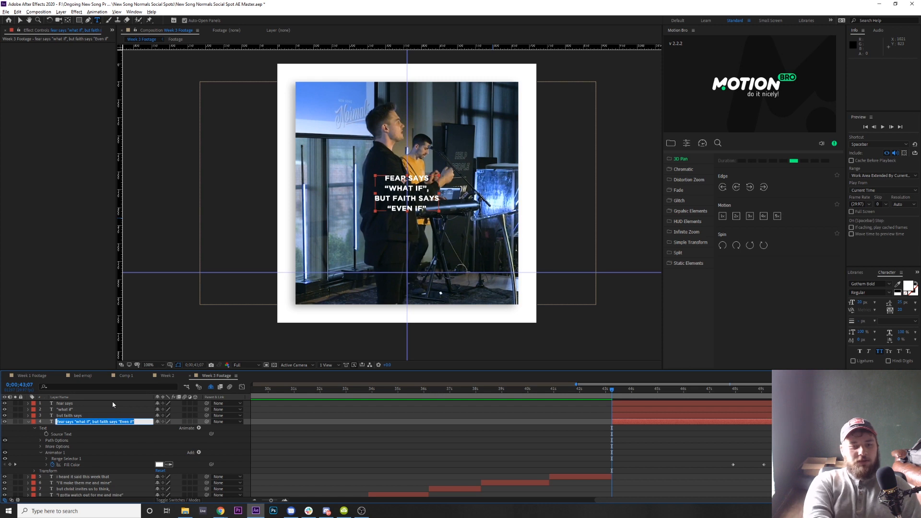
{"action": "type", "text": "ev"}
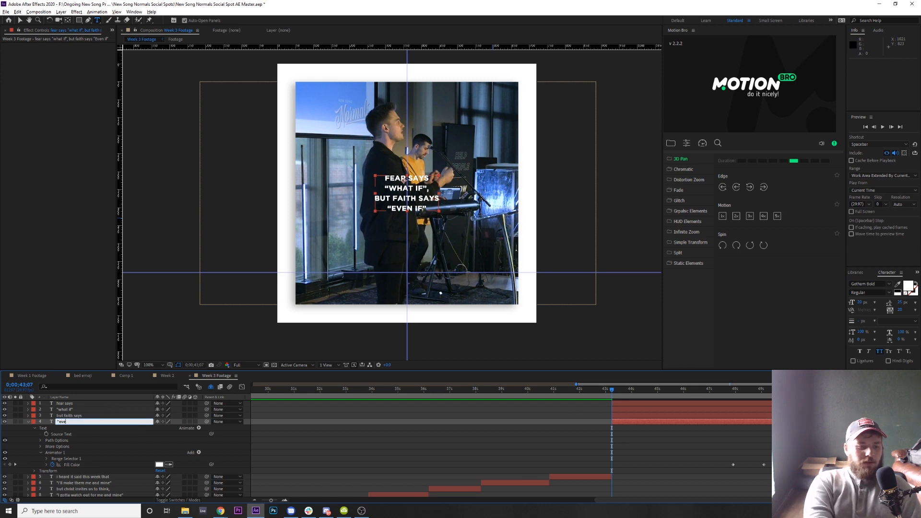
{"action": "key", "text": "Return"}
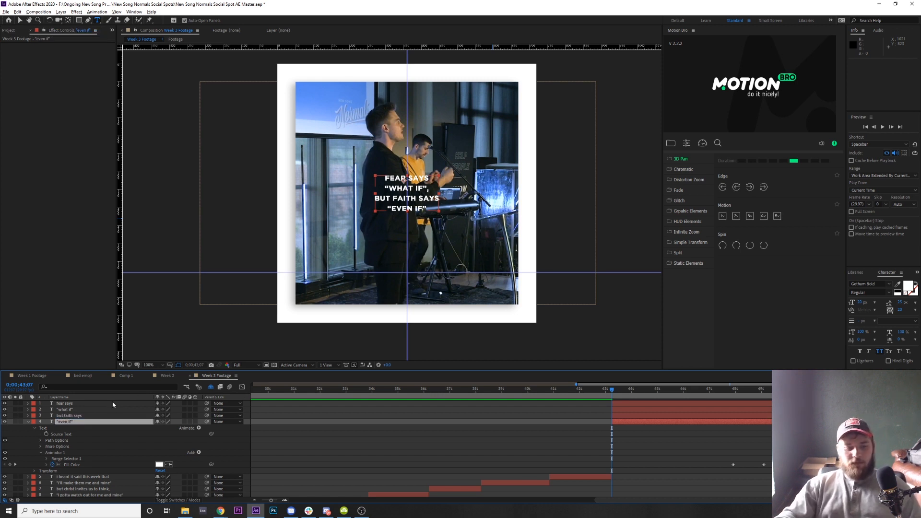
Mark the five earlier caption layers, from "I heard it said this week that" to "crisis tempts us to think,", as shy
{"action": "left_click", "coordinate": [471, 418]}
{"action": "scroll", "coordinate": [666, 448], "scroll_direction": "down", "scroll_amount": 3}
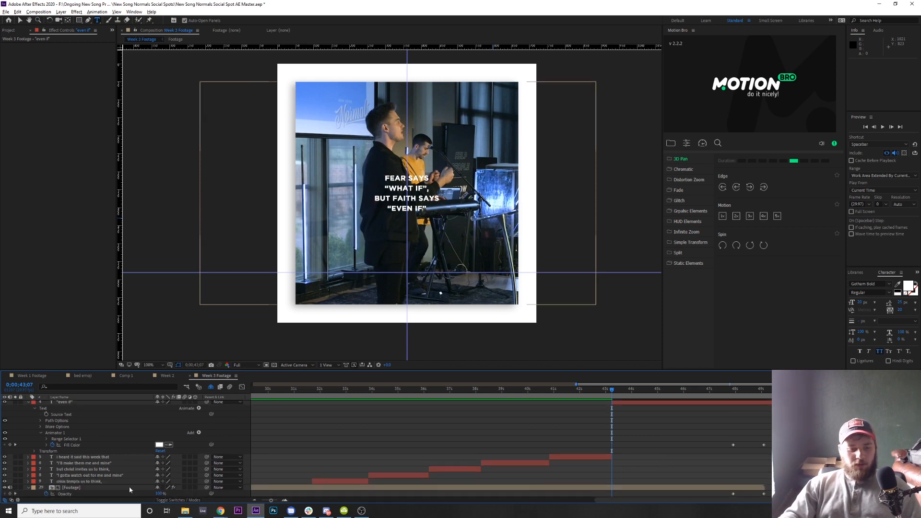
{"action": "left_click", "coordinate": [113, 488]}
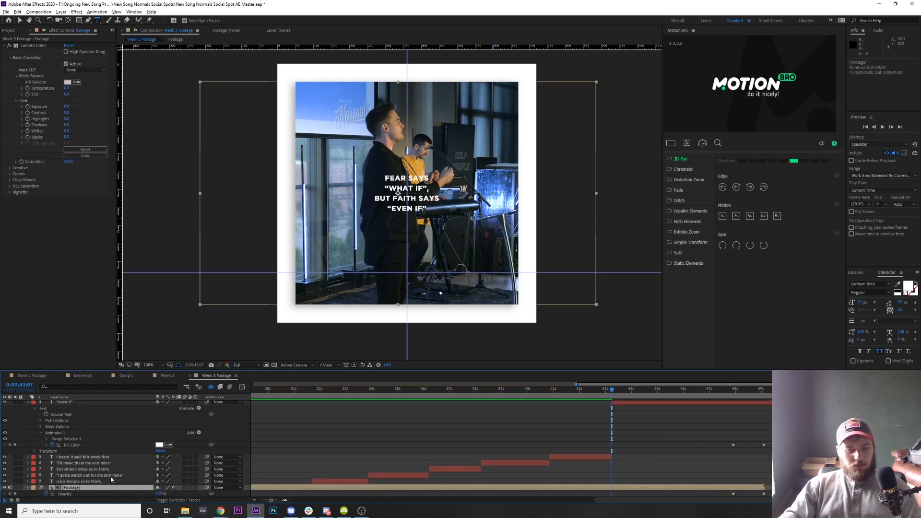
{"action": "left_click", "coordinate": [103, 481]}
{"action": "left_click", "coordinate": [102, 457], "text": "shift"}
{"action": "left_click", "coordinate": [158, 457]}
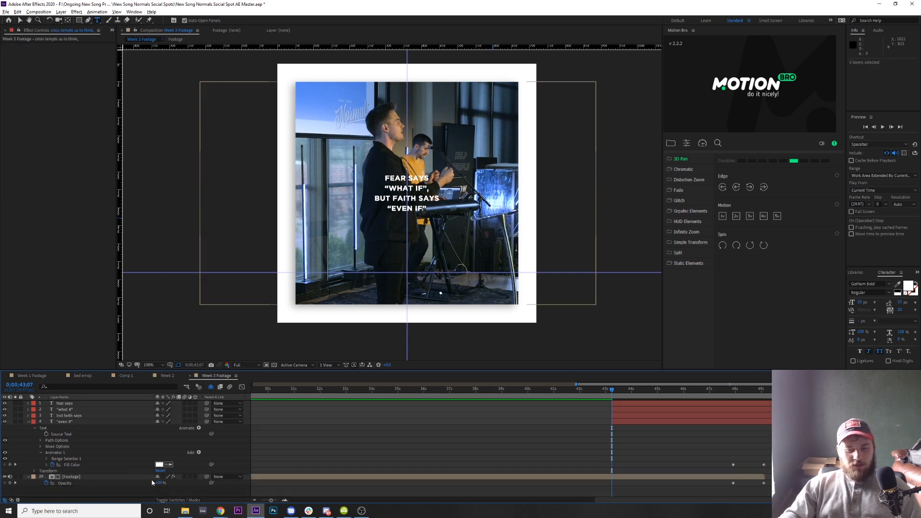
Reveal the audio levels and waveform properties of the Footage layer
{"action": "left_click", "coordinate": [118, 477]}
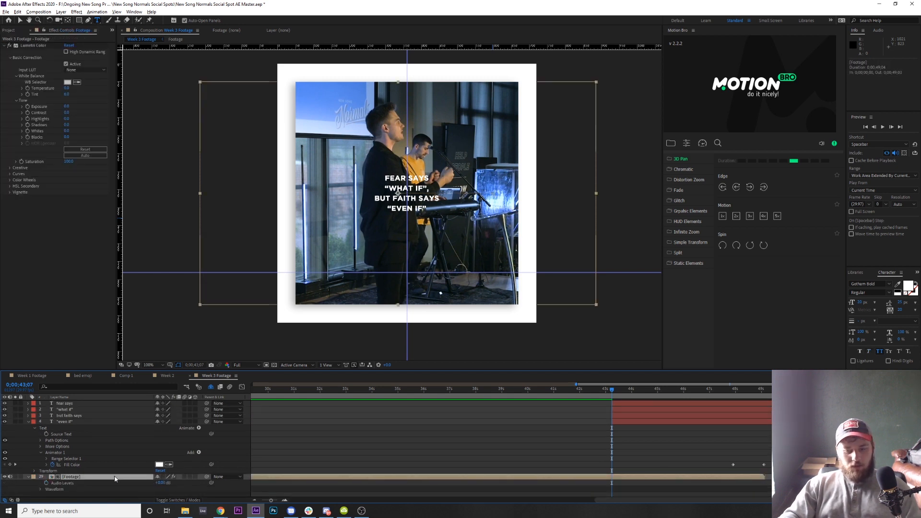
{"action": "key", "text": "t"}
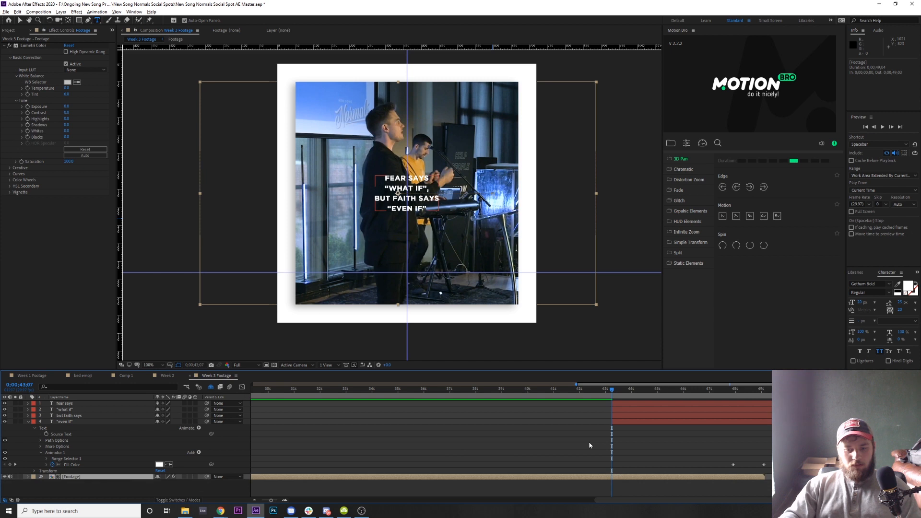
{"action": "key", "text": "l"}
{"action": "key", "text": "l"}
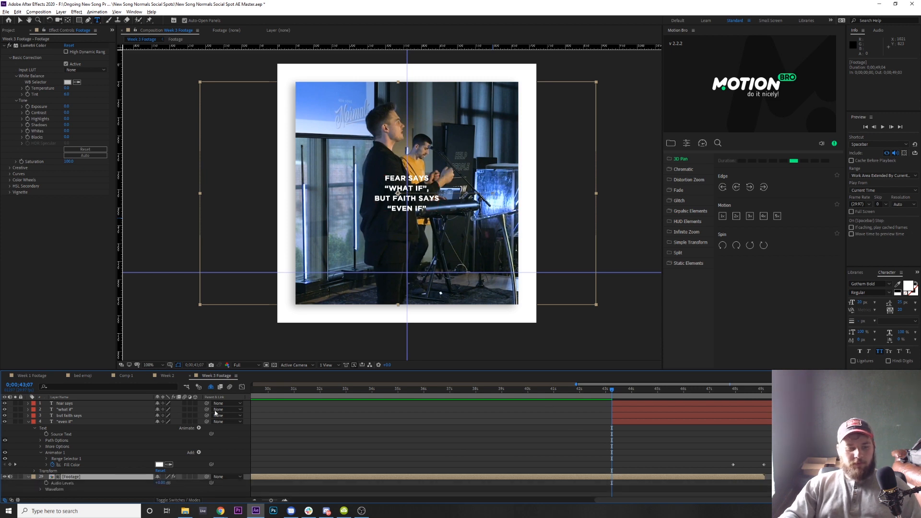
Hide the other three closing caption layers and cut the fear says layer's text down to its first line, FEAR SAYS
{"action": "left_click", "coordinate": [149, 403]}
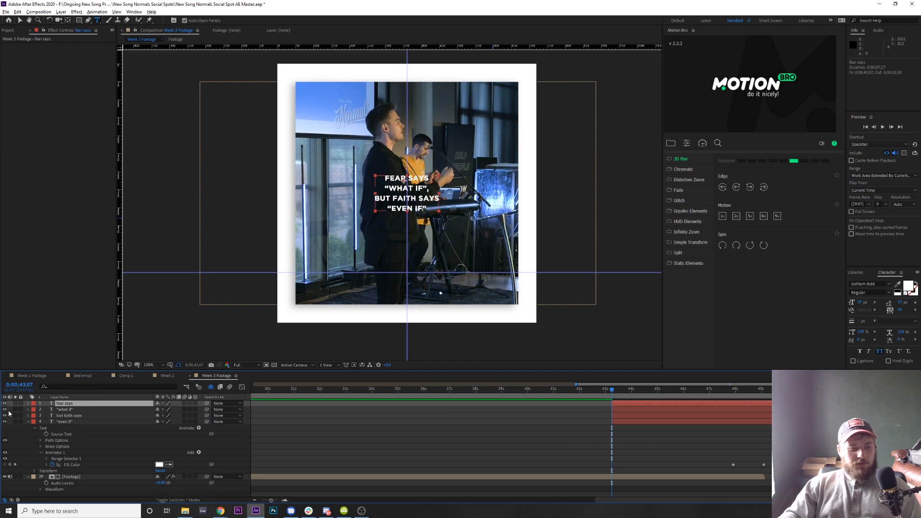
{"action": "left_click_drag", "start_coordinate": [5, 409], "coordinate": [5, 421]}
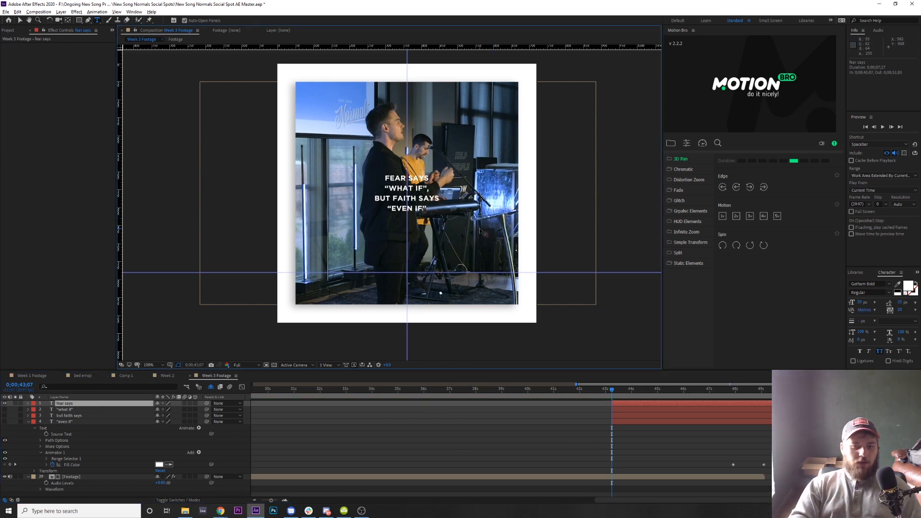
{"action": "key", "text": "BackSpace"}
{"action": "key", "text": "BackSpace"}
{"action": "key", "text": "BackSpace"}
{"action": "key", "text": "BackSpace"}
{"action": "key", "text": "BackSpace"}
{"action": "key", "text": "BackSpace"}
{"action": "key", "text": "BackSpace"}
{"action": "key", "text": "BackSpace"}
{"action": "key", "text": "BackSpace"}
{"action": "key", "text": "BackSpace"}
{"action": "key", "text": "BackSpace"}
{"action": "key", "text": "BackSpace"}
{"action": "key", "text": "BackSpace"}
{"action": "key", "text": "BackSpace"}
{"action": "key", "text": "BackSpace"}
{"action": "key", "text": "BackSpace"}
{"action": "key", "text": "BackSpace"}
{"action": "key", "text": "BackSpace"}
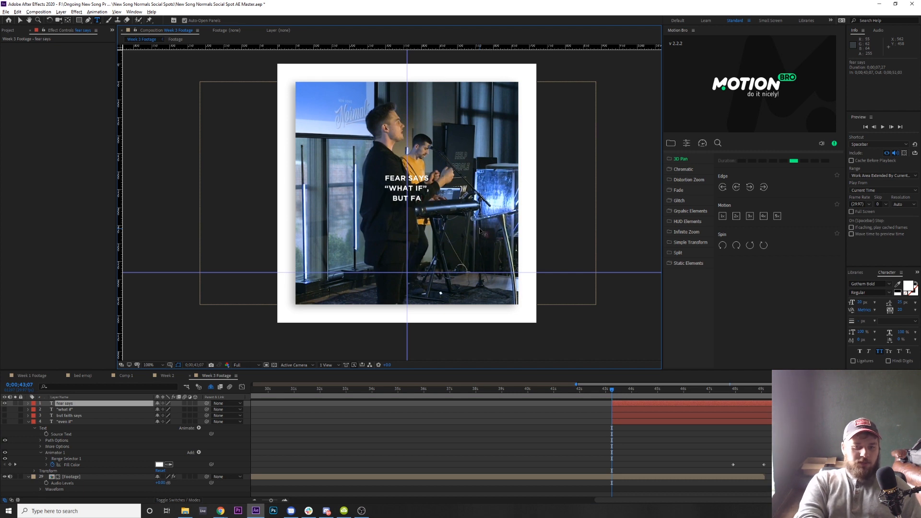
{"action": "key", "text": "BackSpace"}
{"action": "key", "text": "BackSpace"}
{"action": "key", "text": "BackSpace"}
{"action": "key", "text": "BackSpace"}
{"action": "key", "text": "BackSpace"}
{"action": "key", "text": "BackSpace"}
{"action": "key", "text": "BackSpace"}
{"action": "key", "text": "BackSpace"}
{"action": "key", "text": "BackSpace"}
{"action": "key", "text": "BackSpace"}
{"action": "key", "text": "BackSpace"}
{"action": "key", "text": "BackSpace"}
{"action": "key", "text": "BackSpace"}
{"action": "key", "text": "BackSpace"}
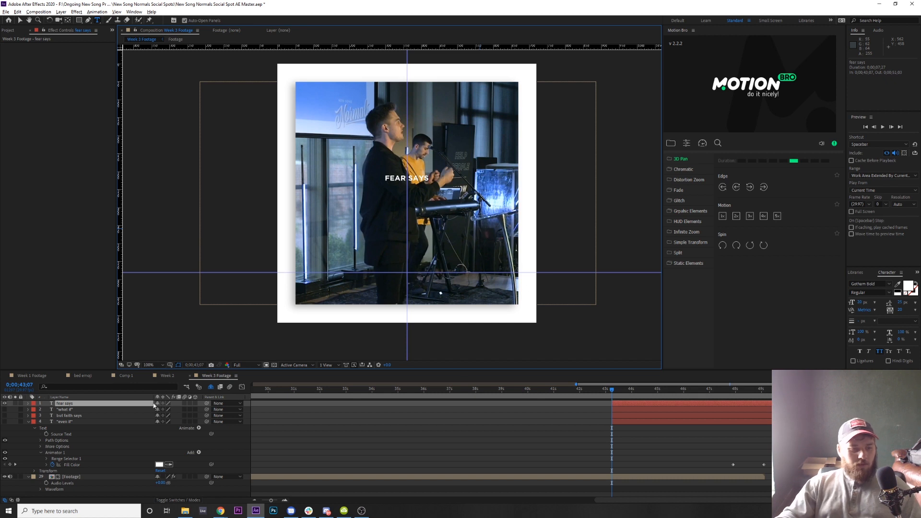
Show the "what if" layer in place of fear says and remove its other lines, keeping "WHAT IF", on the second line
{"action": "left_click", "coordinate": [5, 409]}
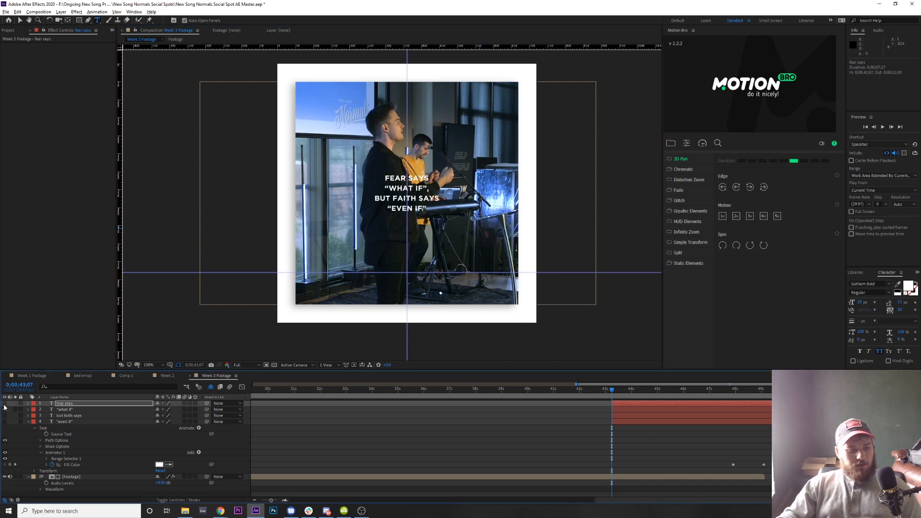
{"action": "left_click", "coordinate": [412, 192]}
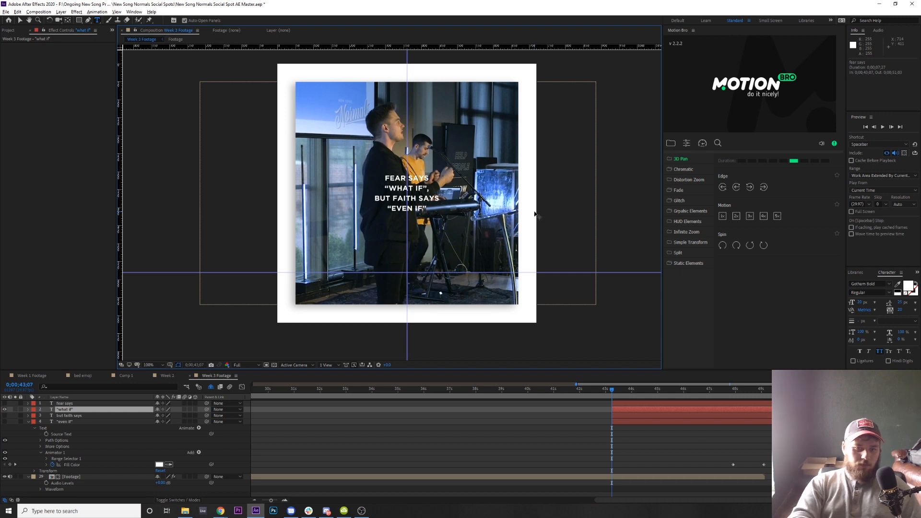
{"action": "key", "text": "BackSpace"}
{"action": "key", "text": "BackSpace"}
{"action": "key", "text": "BackSpace"}
{"action": "key", "text": "BackSpace"}
{"action": "key", "text": "BackSpace"}
{"action": "key", "text": "BackSpace"}
{"action": "key", "text": "BackSpace"}
{"action": "key", "text": "BackSpace"}
{"action": "key", "text": "BackSpace"}
{"action": "key", "text": "BackSpace"}
{"action": "key", "text": "BackSpace"}
{"action": "key", "text": "BackSpace"}
{"action": "key", "text": "BackSpace"}
{"action": "key", "text": "BackSpace"}
{"action": "key", "text": "BackSpace"}
{"action": "key", "text": "BackSpace"}
{"action": "key", "text": "BackSpace"}
{"action": "key", "text": "BackSpace"}
{"action": "key", "text": "BackSpace"}
{"action": "key", "text": "BackSpace"}
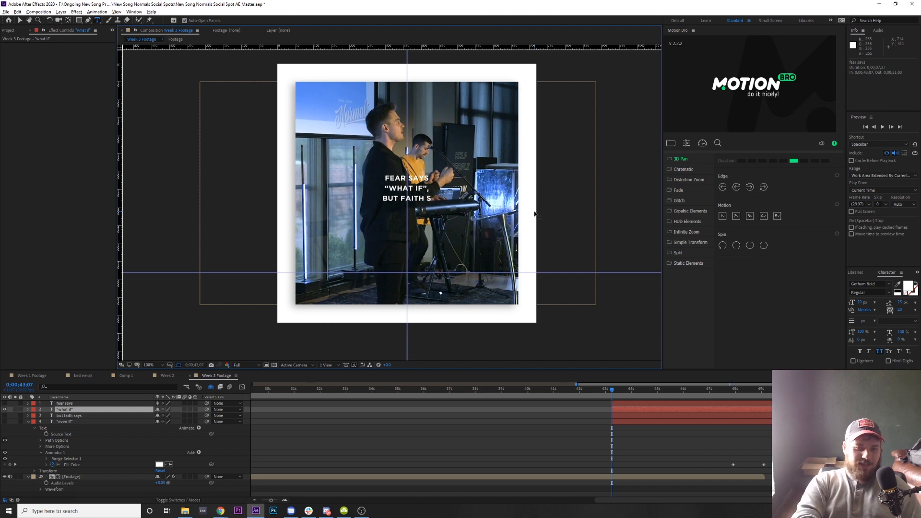
{"action": "key", "text": "BackSpace"}
{"action": "key", "text": "BackSpace"}
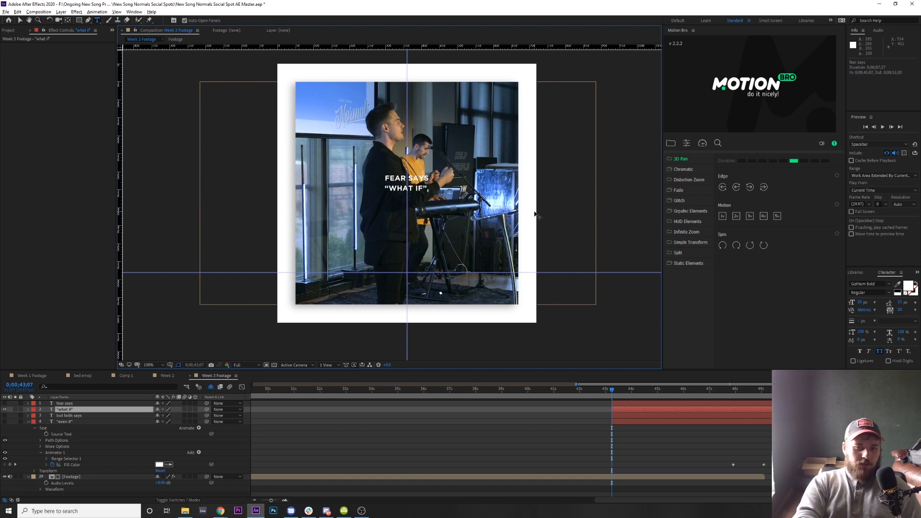
{"action": "key", "text": "BackSpace"}
{"action": "key", "text": "BackSpace"}
{"action": "key", "text": "BackSpace"}
{"action": "key", "text": "BackSpace"}
{"action": "key", "text": "BackSpace"}
{"action": "key", "text": "BackSpace"}
{"action": "key", "text": "BackSpace"}
{"action": "key", "text": "BackSpace"}
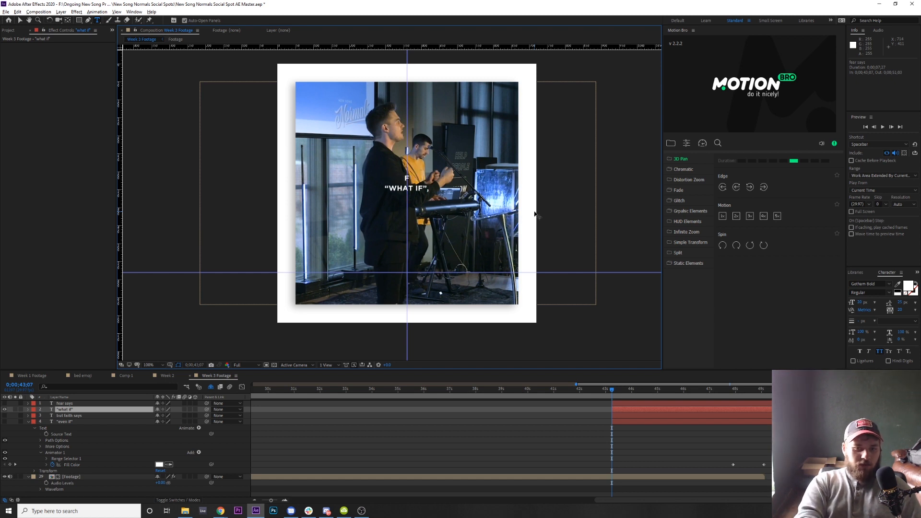
Hide the "what if" layer and show the but faith says layer
{"action": "left_click", "coordinate": [5, 410]}
{"action": "left_click", "coordinate": [4, 415]}
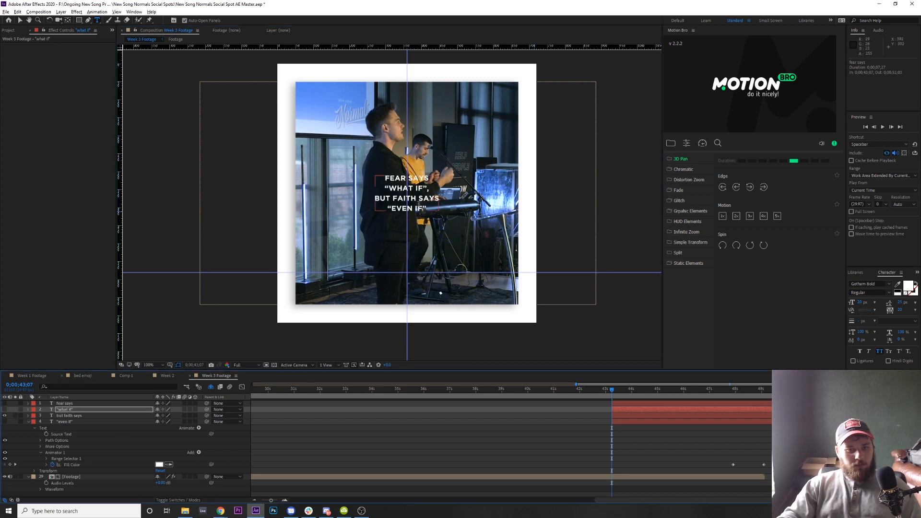
{"action": "left_click", "coordinate": [416, 187]}
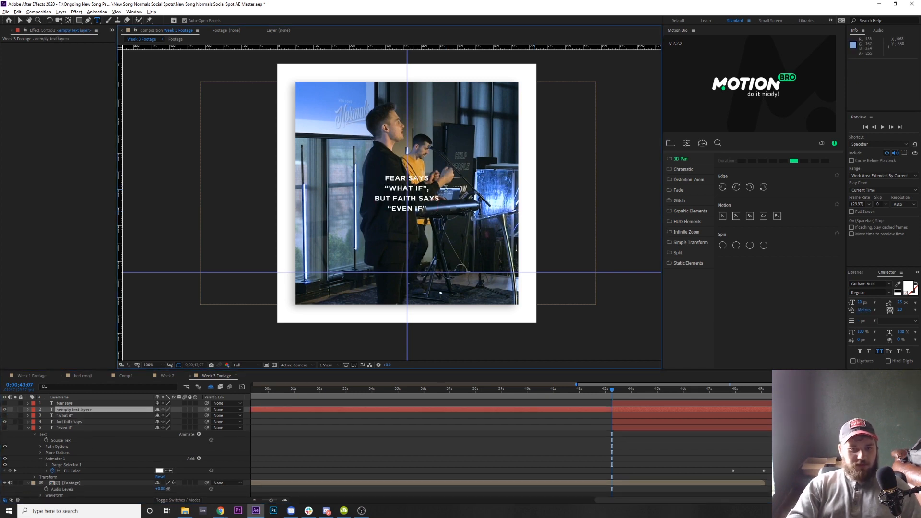
{"action": "left_click", "coordinate": [110, 412]}
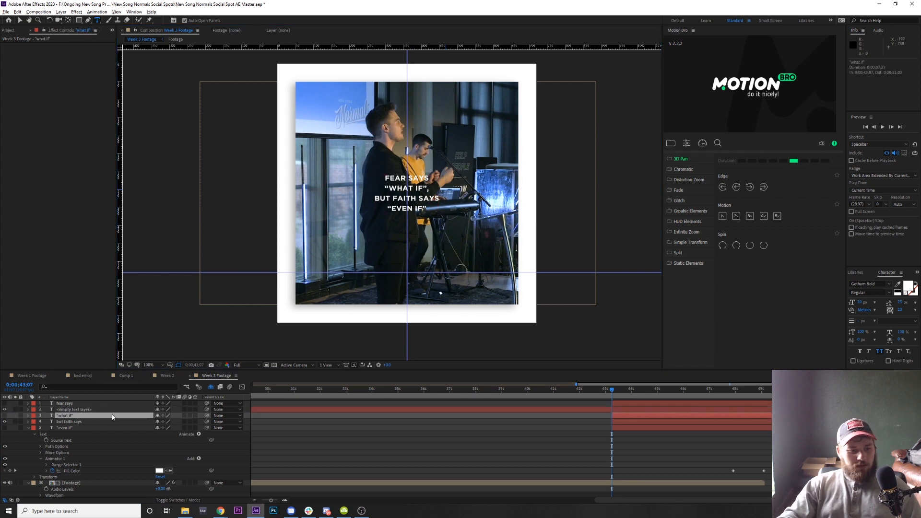
{"action": "key", "text": "Delete"}
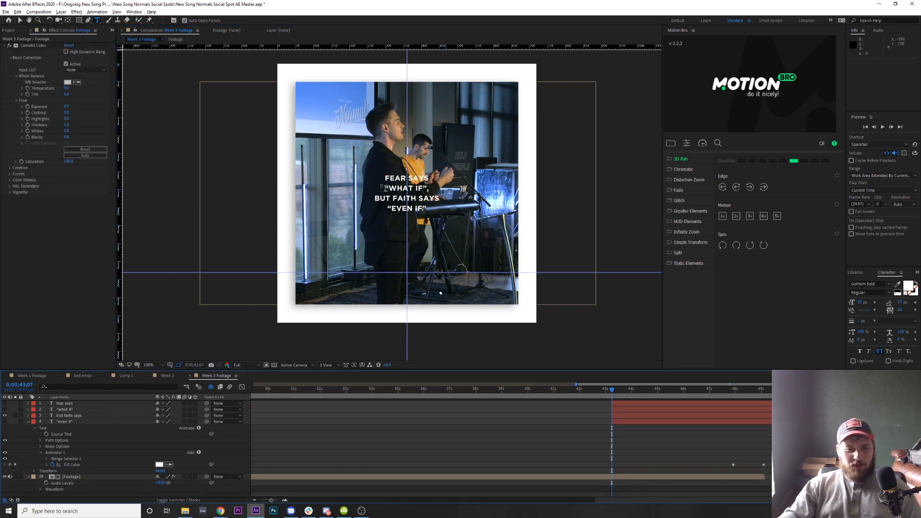
Remove the other lines from the but faith says layer's text, keeping BUT FAITH SAYS on the third line with blank lines above it
{"action": "left_click", "coordinate": [490, 183]}
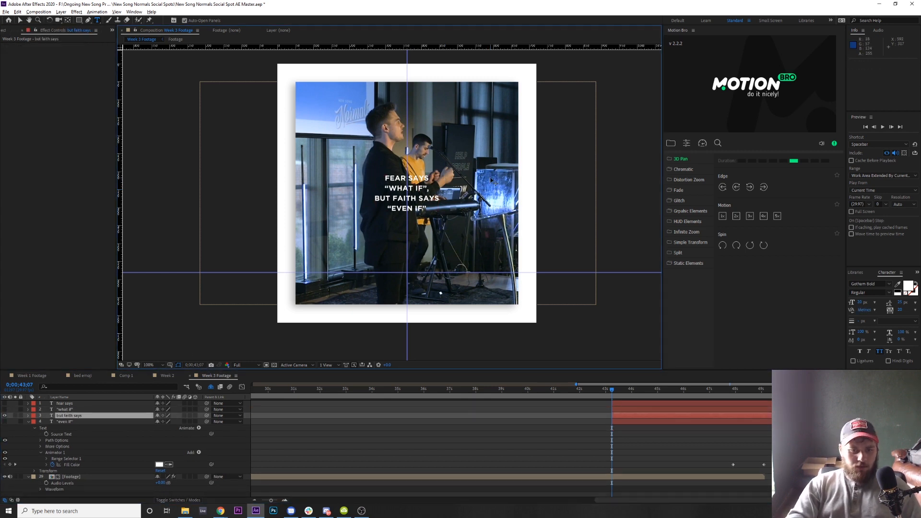
{"action": "key", "text": "BackSpace"}
{"action": "key", "text": "BackSpace"}
{"action": "key", "text": "BackSpace"}
{"action": "key", "text": "BackSpace"}
{"action": "key", "text": "BackSpace"}
{"action": "key", "text": "BackSpace"}
{"action": "key", "text": "BackSpace"}
{"action": "key", "text": "BackSpace"}
{"action": "key", "text": "BackSpace"}
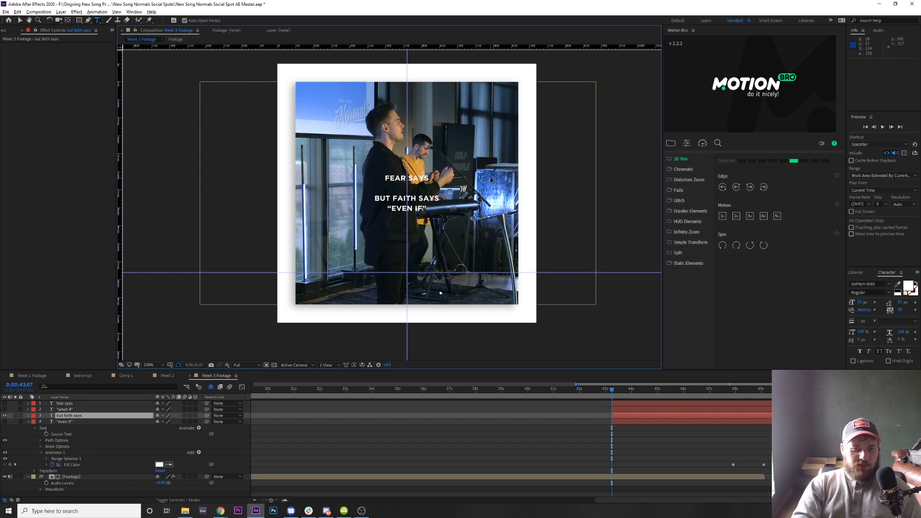
{"action": "key", "text": "BackSpace"}
{"action": "key", "text": "BackSpace"}
{"action": "key", "text": "BackSpace"}
{"action": "key", "text": "BackSpace"}
{"action": "key", "text": "BackSpace"}
{"action": "key", "text": "BackSpace"}
{"action": "key", "text": "BackSpace"}
{"action": "key", "text": "BackSpace"}
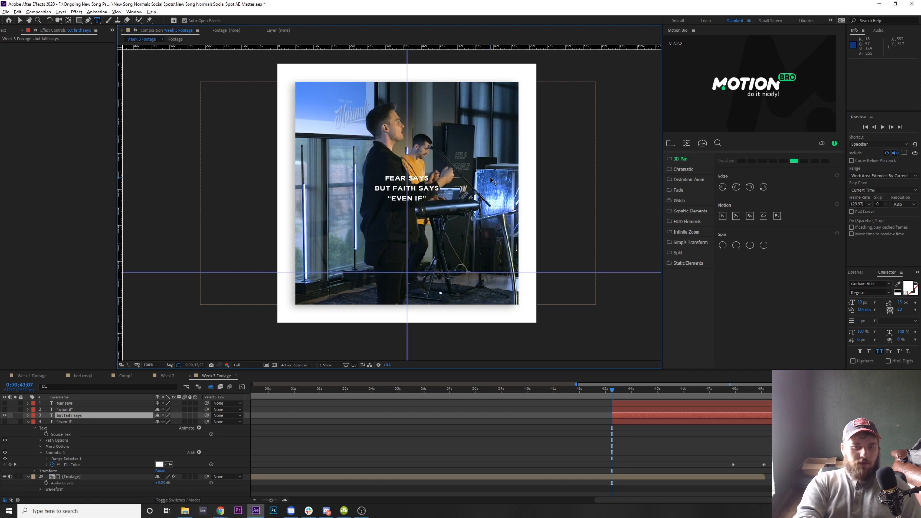
{"action": "key", "text": "BackSpace"}
{"action": "key", "text": "BackSpace"}
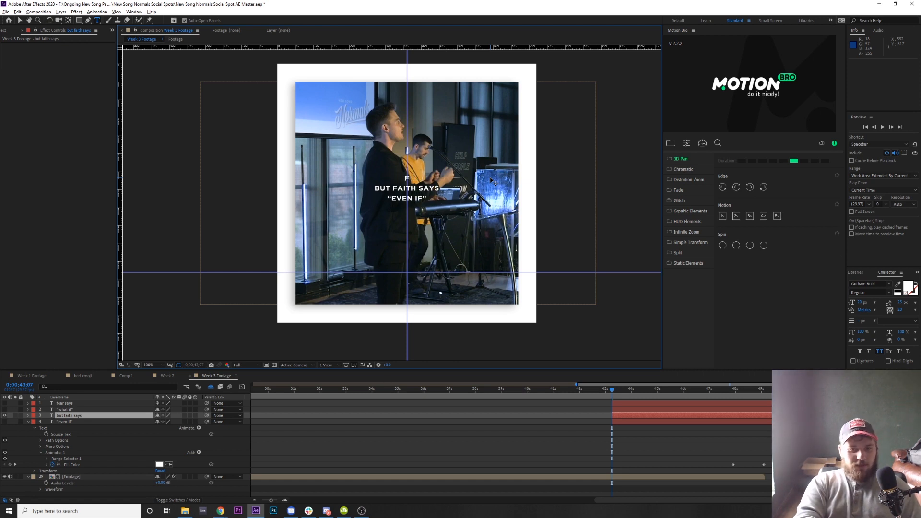
{"action": "key", "text": "Return"}
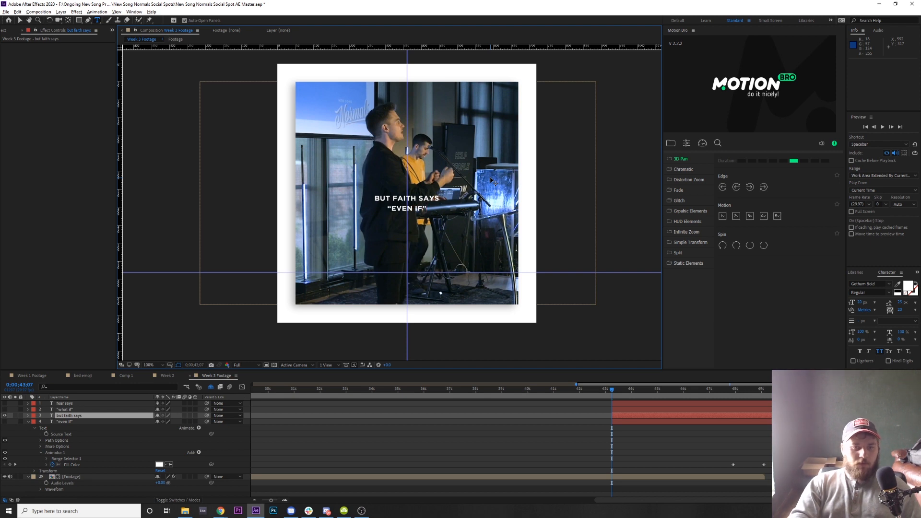
{"action": "key", "text": "BackSpace"}
{"action": "key", "text": "BackSpace"}
{"action": "key", "text": "BackSpace"}
{"action": "key", "text": "BackSpace"}
{"action": "key", "text": "BackSpace"}
{"action": "key", "text": "BackSpace"}
{"action": "key", "text": "BackSpace"}
{"action": "key", "text": "BackSpace"}
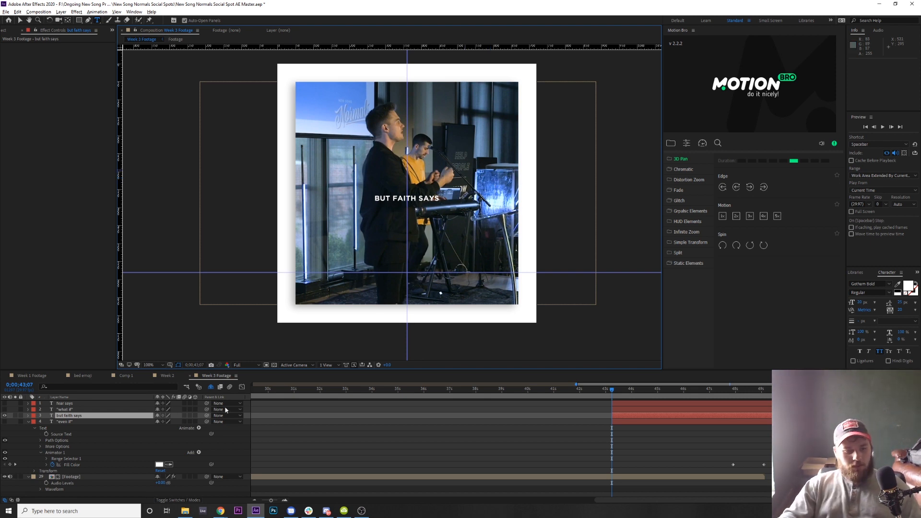
Show only the "even if" layer, delete the three lines above "EVEN IF" and insert blank lines in their place
{"action": "left_click", "coordinate": [28, 421]}
{"action": "left_click", "coordinate": [4, 416]}
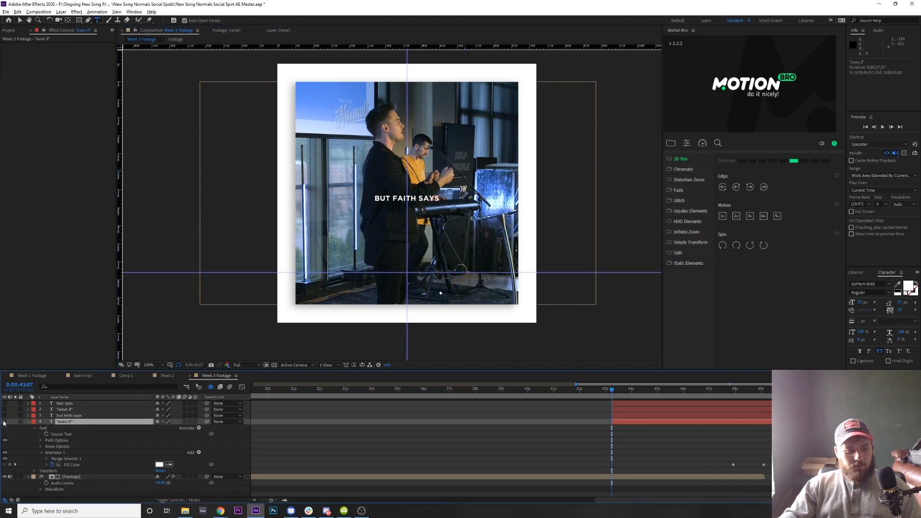
{"action": "left_click", "coordinate": [5, 421]}
{"action": "left_click", "coordinate": [416, 198]}
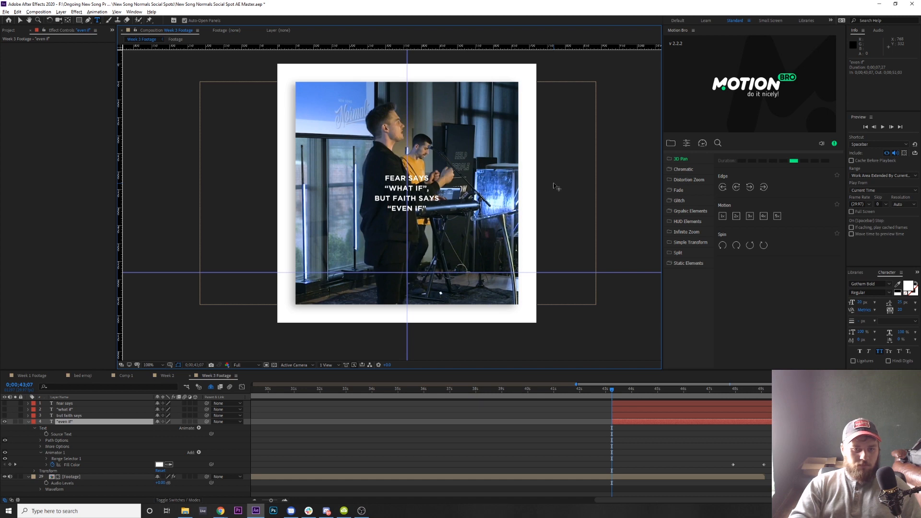
{"action": "key", "text": "BackSpace"}
{"action": "key", "text": "BackSpace"}
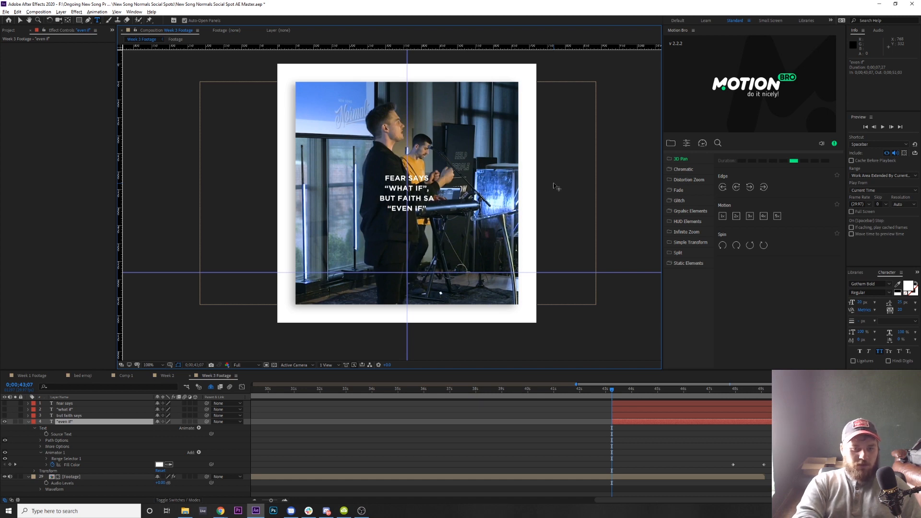
{"action": "key", "text": "BackSpace"}
{"action": "key", "text": "BackSpace"}
{"action": "key", "text": "BackSpace"}
{"action": "key", "text": "BackSpace"}
{"action": "key", "text": "BackSpace"}
{"action": "key", "text": "BackSpace"}
{"action": "key", "text": "BackSpace"}
{"action": "key", "text": "BackSpace"}
{"action": "key", "text": "BackSpace"}
{"action": "key", "text": "BackSpace"}
{"action": "key", "text": "BackSpace"}
{"action": "key", "text": "BackSpace"}
{"action": "key", "text": "BackSpace"}
{"action": "key", "text": "BackSpace"}
{"action": "key", "text": "BackSpace"}
{"action": "key", "text": "BackSpace"}
{"action": "key", "text": "BackSpace"}
{"action": "key", "text": "BackSpace"}
{"action": "key", "text": "BackSpace"}
{"action": "key", "text": "BackSpace"}
{"action": "key", "text": "Return"}
{"action": "key", "text": "Return"}
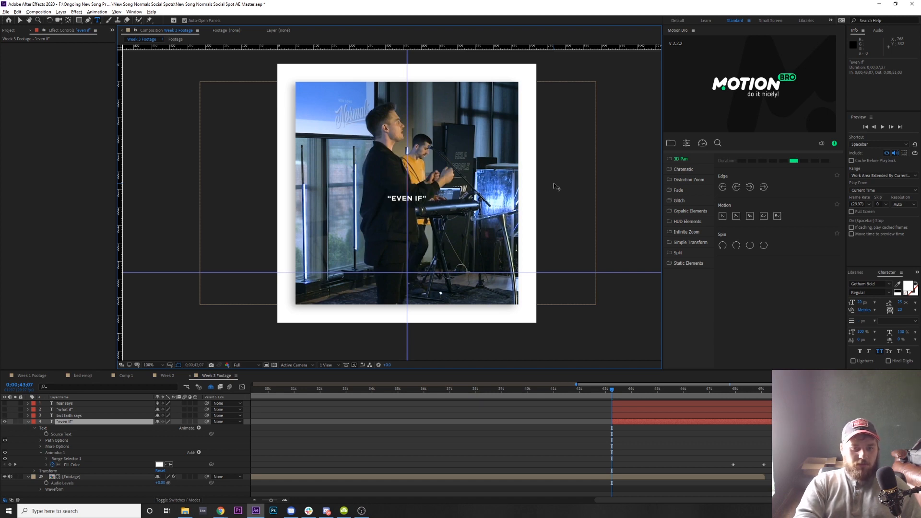
{"action": "key", "text": "Return"}
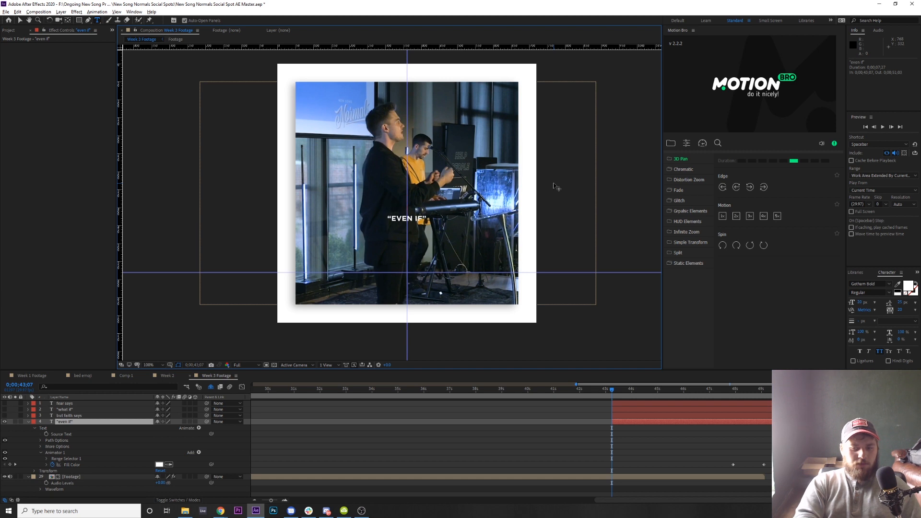
Turn the visibility of the but faith says, "what if" and fear says layers back on
{"action": "left_click", "coordinate": [4, 418]}
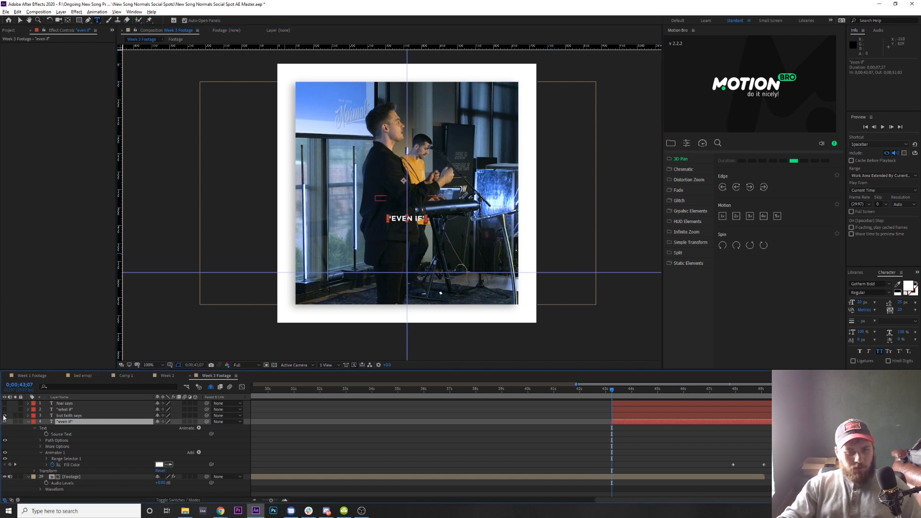
{"action": "left_click", "coordinate": [4, 415]}
{"action": "left_click", "coordinate": [5, 409]}
{"action": "left_click", "coordinate": [4, 403]}
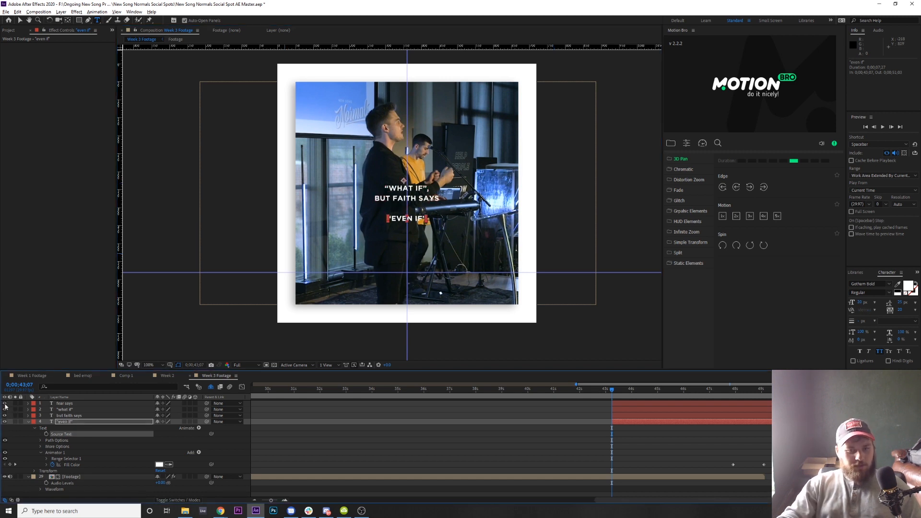
Remove the extra blank line above "EVEN IF" so it sits directly below BUT FAITH SAYS, and deselect the layer
{"action": "left_click", "coordinate": [415, 218]}
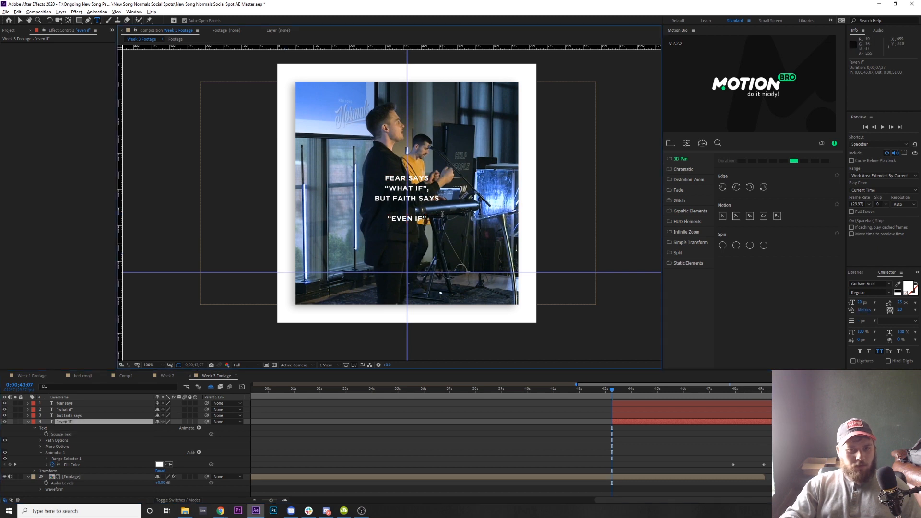
{"action": "key", "text": "BackSpace"}
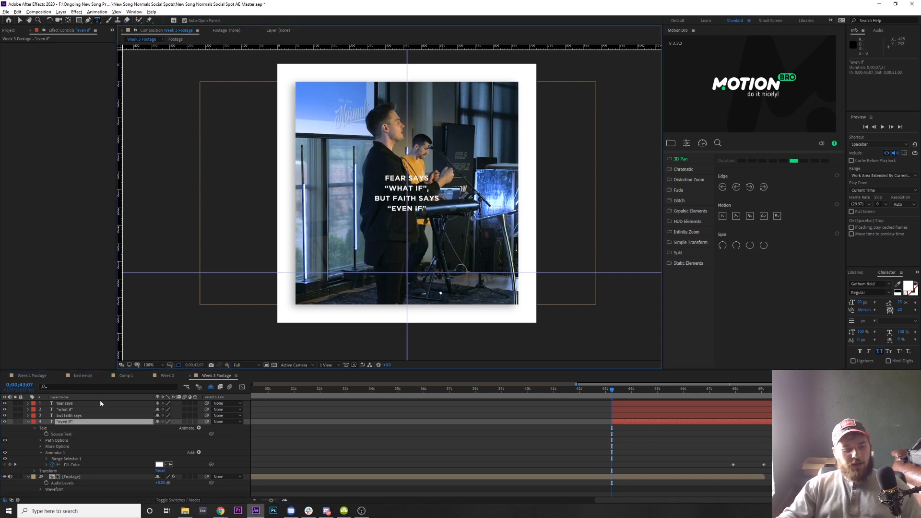
{"action": "left_click", "coordinate": [330, 411]}
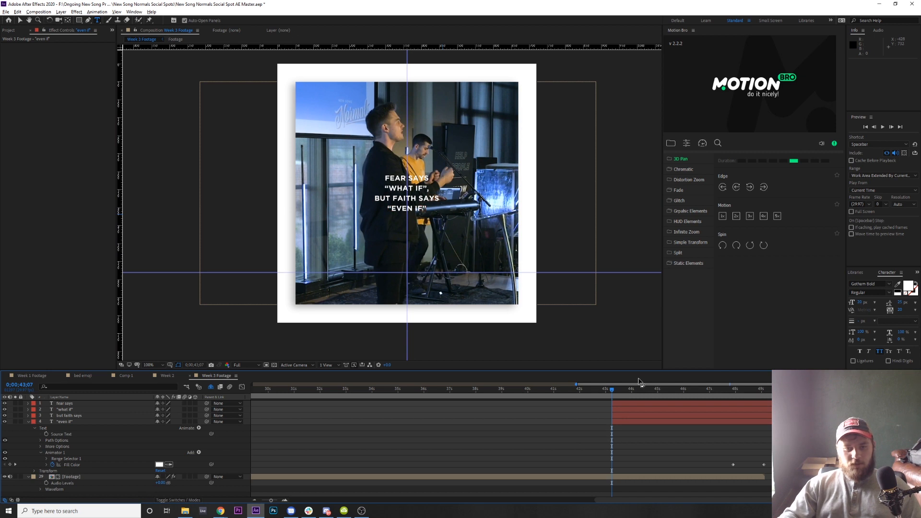
Play back the closing caption from 0;00;42;27 and return the playhead to 0;00;43;07
{"action": "left_click", "coordinate": [605, 389]}
{"action": "left_click_drag", "start_coordinate": [604, 393], "coordinate": [604, 392]}
{"action": "key", "text": "space"}
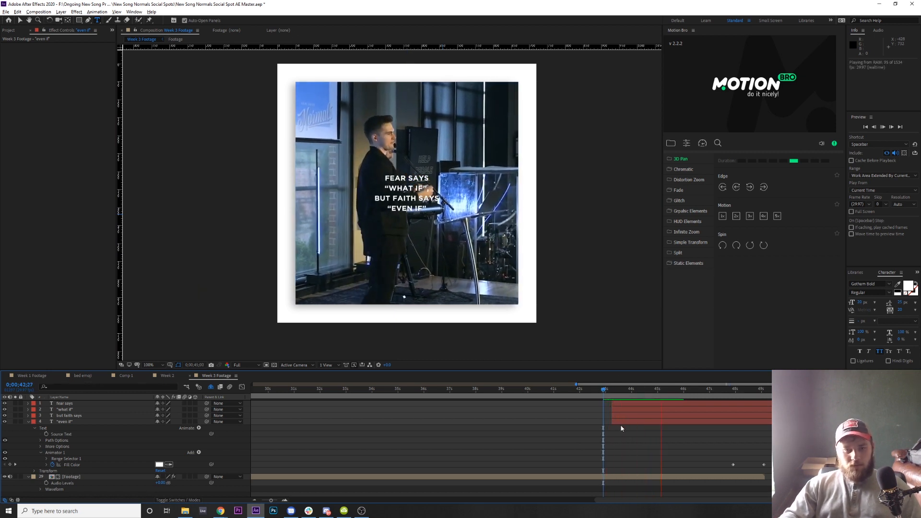
{"action": "key", "text": "space"}
{"action": "left_click", "coordinate": [611, 392]}
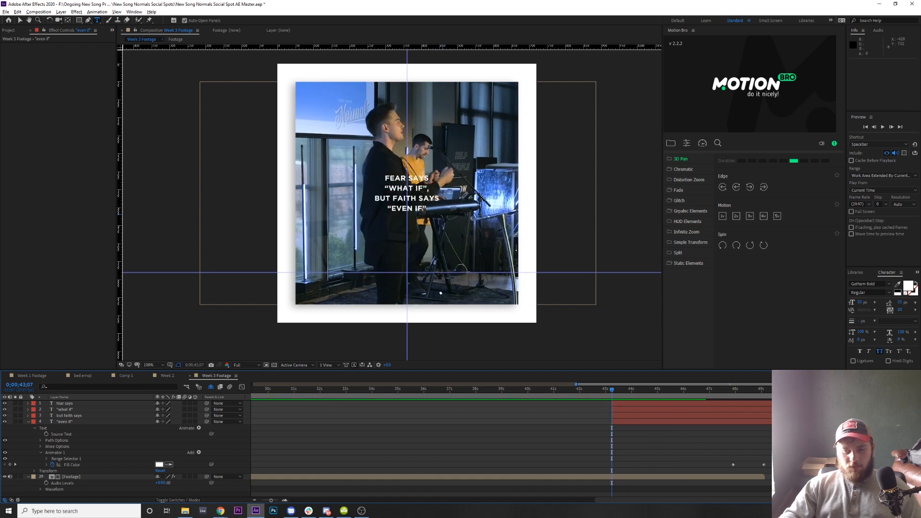
Collapse the "even if" layer's properties and trim the start of the "what if" layer to the speech at 0;00;44;15
{"action": "left_click", "coordinate": [540, 477]}
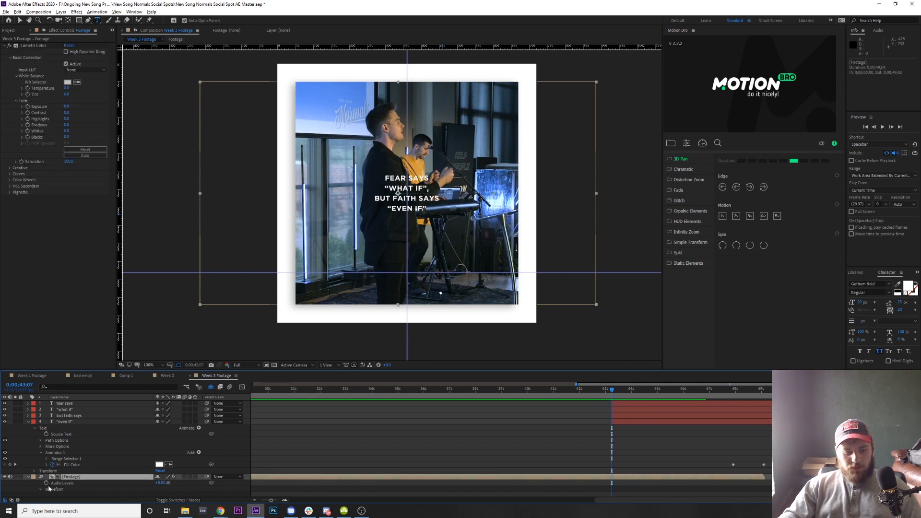
{"action": "scroll", "coordinate": [438, 434], "scroll_direction": "down", "scroll_amount": 1}
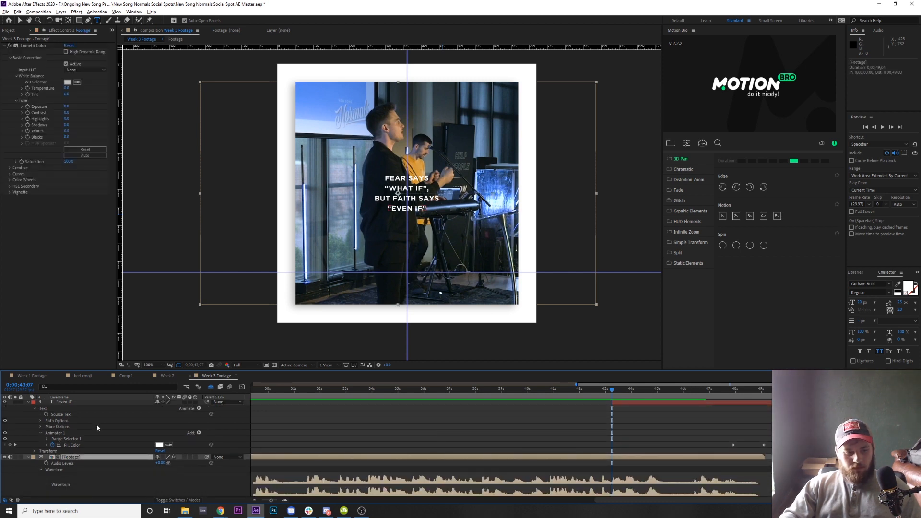
{"action": "left_click", "coordinate": [28, 402]}
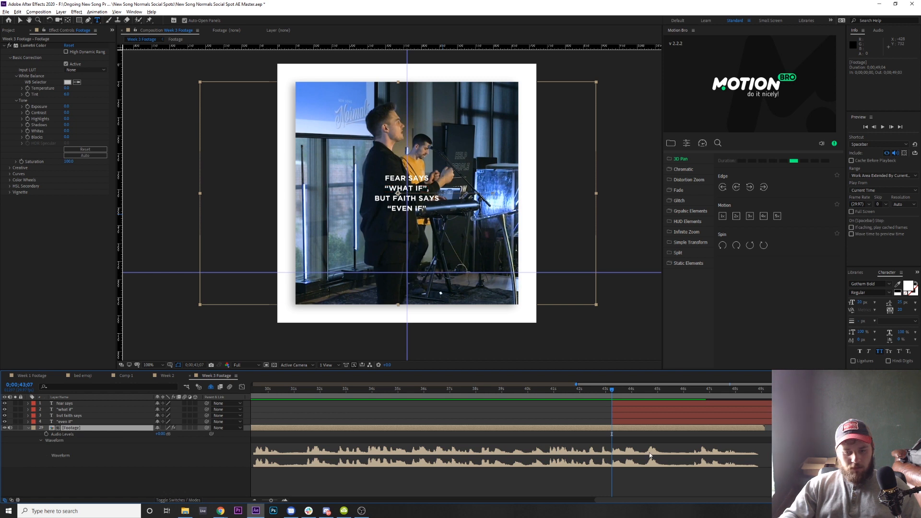
{"action": "key", "text": "space"}
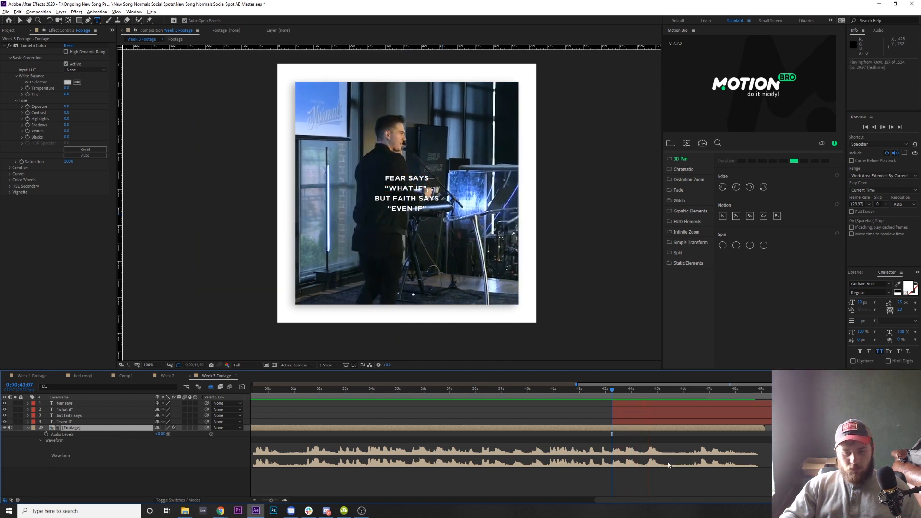
{"action": "left_click", "coordinate": [643, 388]}
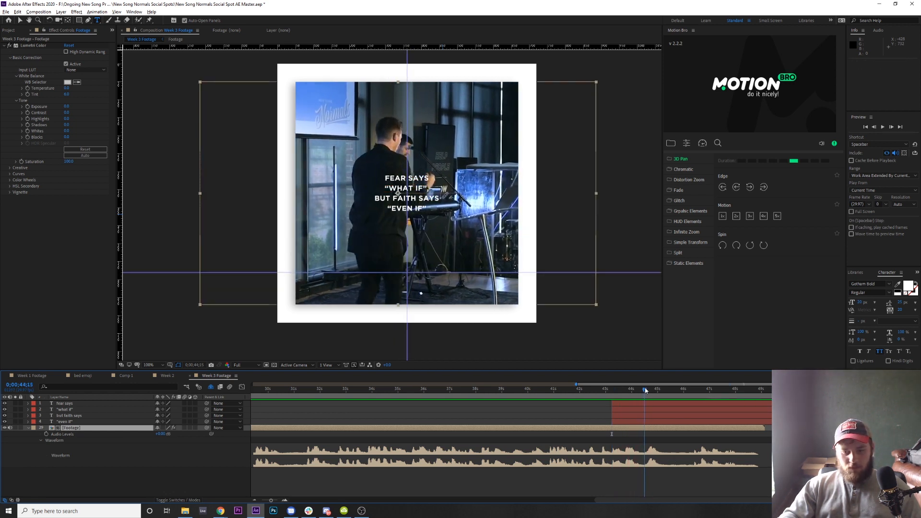
{"action": "left_click", "coordinate": [84, 410]}
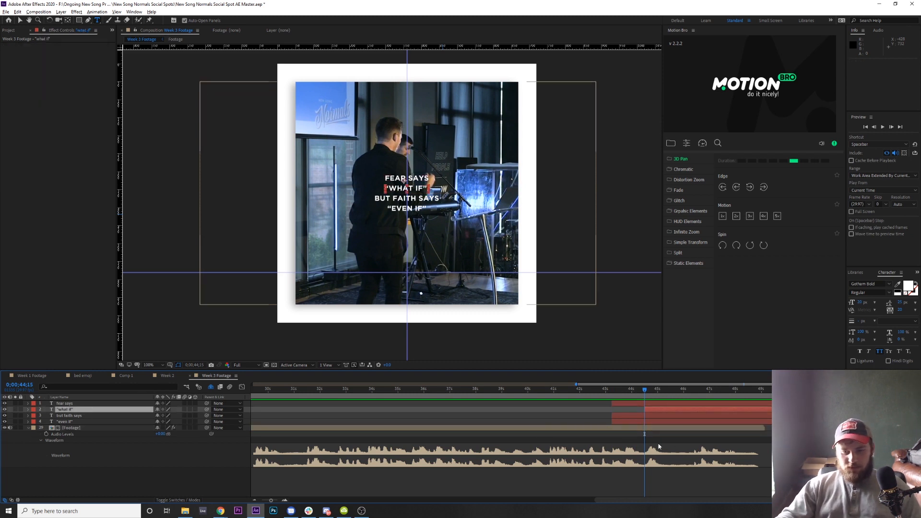
Play on to the next spoken phrase and trim the start of the but faith says layer to 0;00;46;11
{"action": "key", "text": "space"}
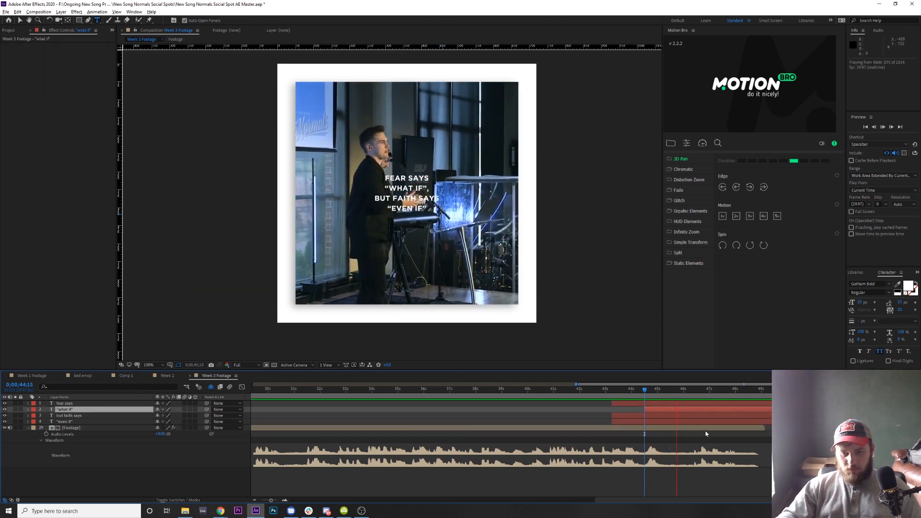
{"action": "left_click", "coordinate": [692, 392]}
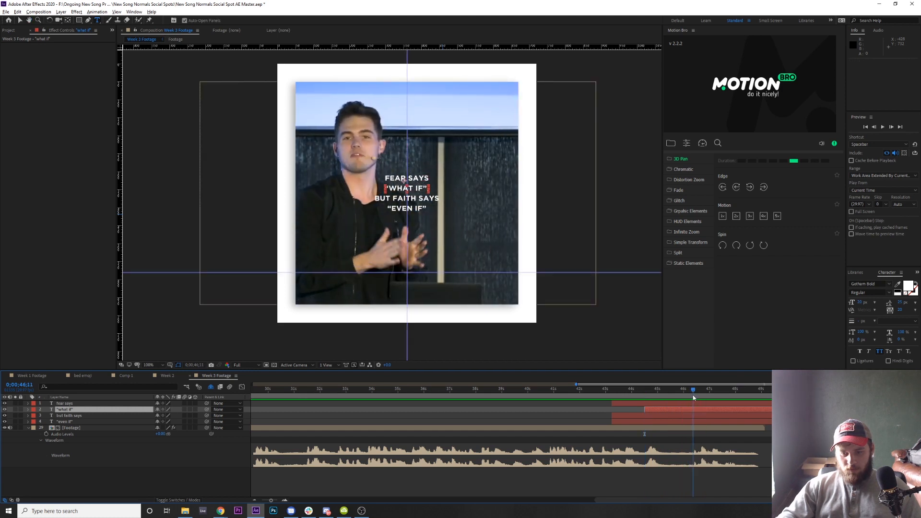
{"action": "left_click", "coordinate": [85, 414]}
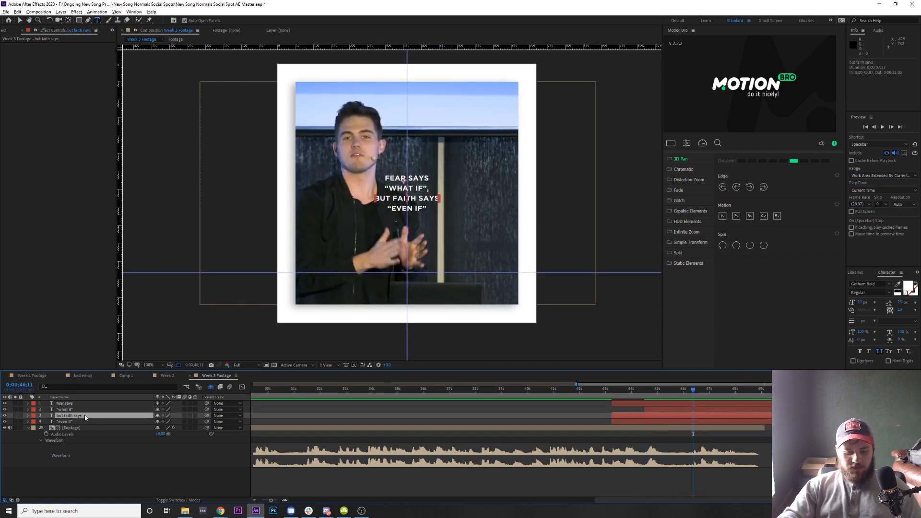
{"action": "key", "text": "alt+bracketleft"}
Trim the start of the "even if" layer to 0;00;47;17 and return the playhead to 0;00;43;07
{"action": "key", "text": "space"}
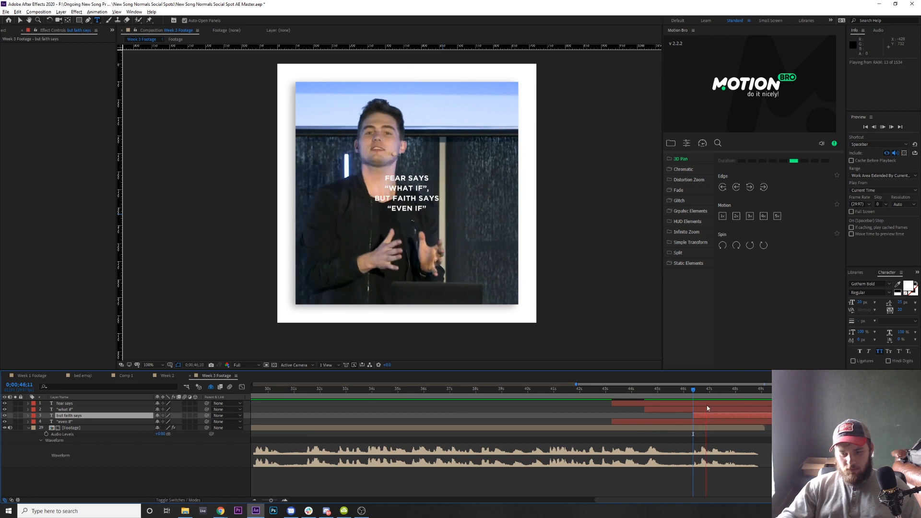
{"action": "key", "text": "space"}
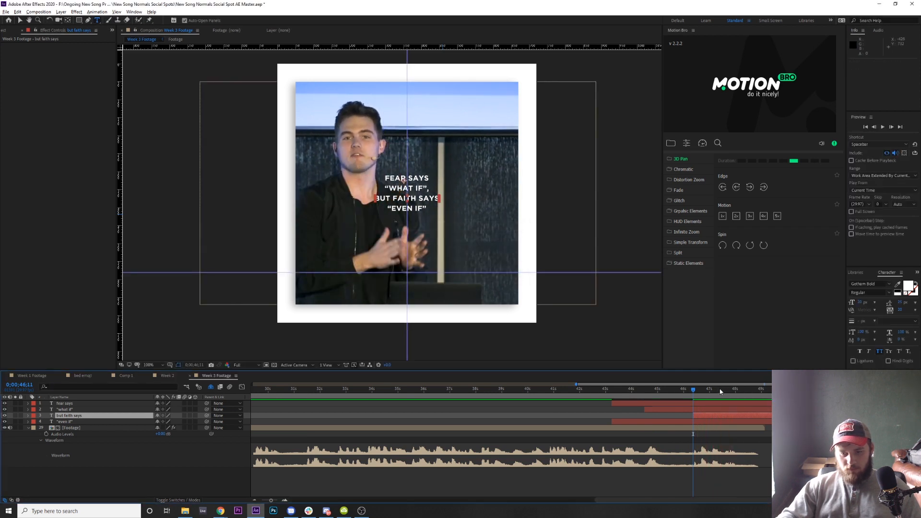
{"action": "left_click_drag", "start_coordinate": [720, 392], "coordinate": [724, 390]}
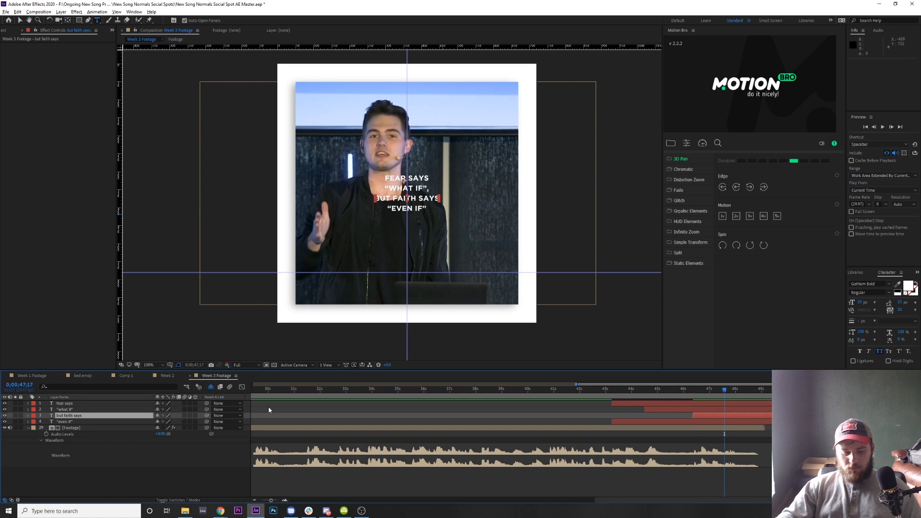
{"action": "left_click", "coordinate": [142, 421]}
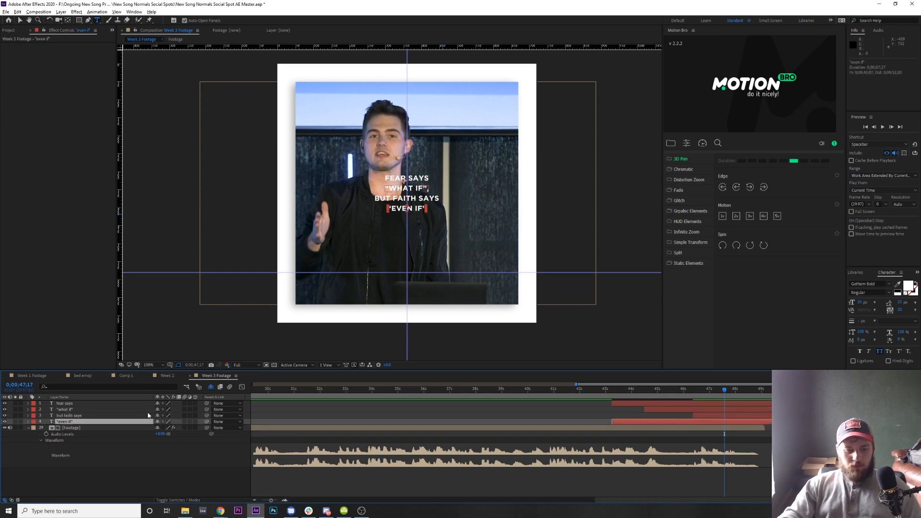
{"action": "key", "text": "alt+bracketleft"}
{"action": "key", "text": "space"}
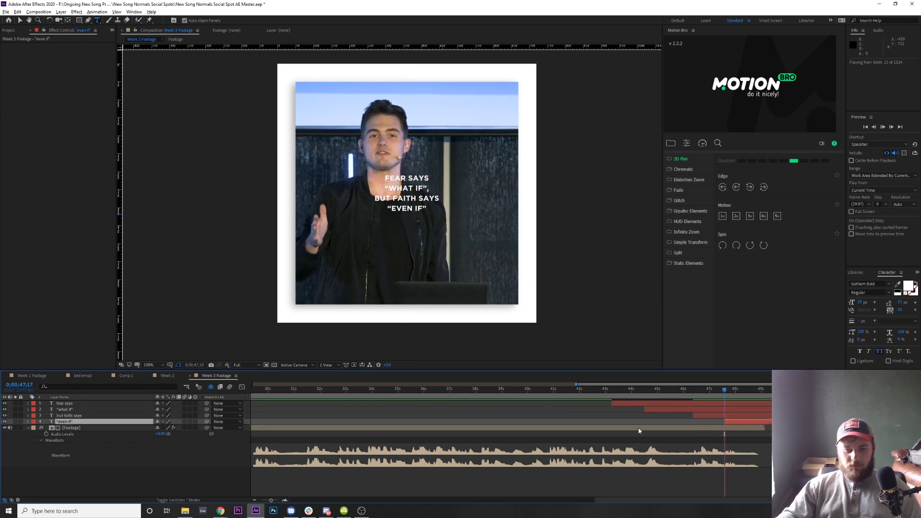
{"action": "left_click", "coordinate": [612, 390]}
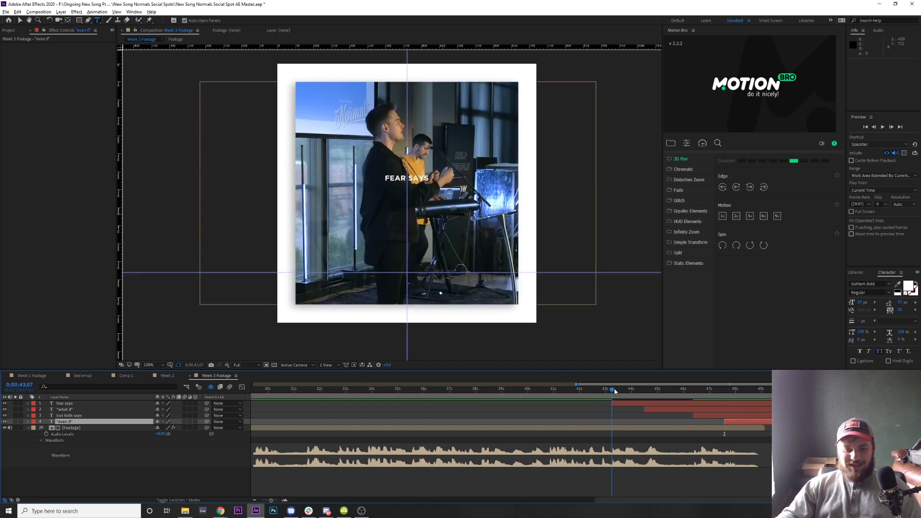
{"action": "left_click", "coordinate": [74, 404]}
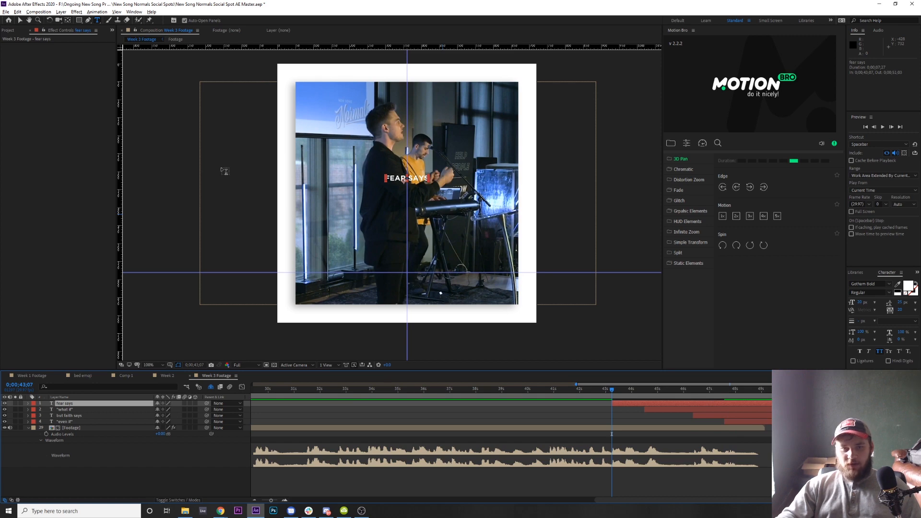
{"action": "left_click", "coordinate": [137, 17]}
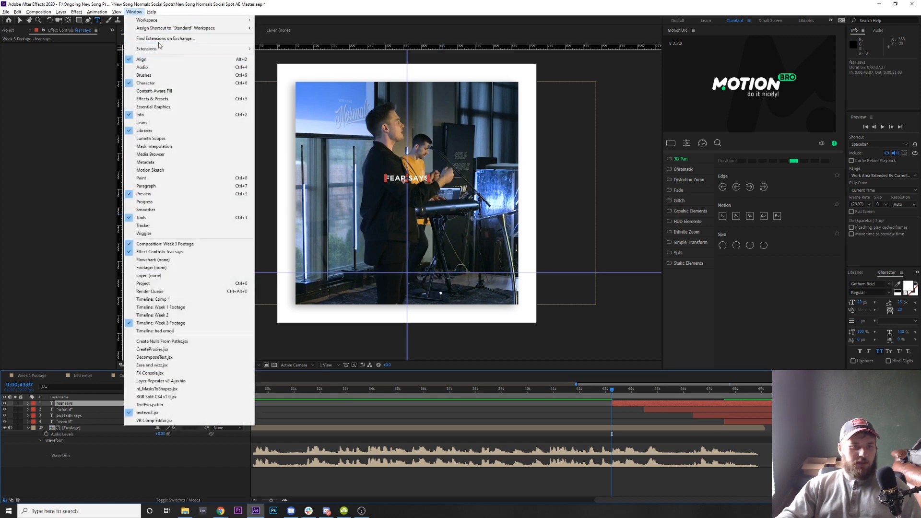
{"action": "mouse_move", "coordinate": [157, 49]}
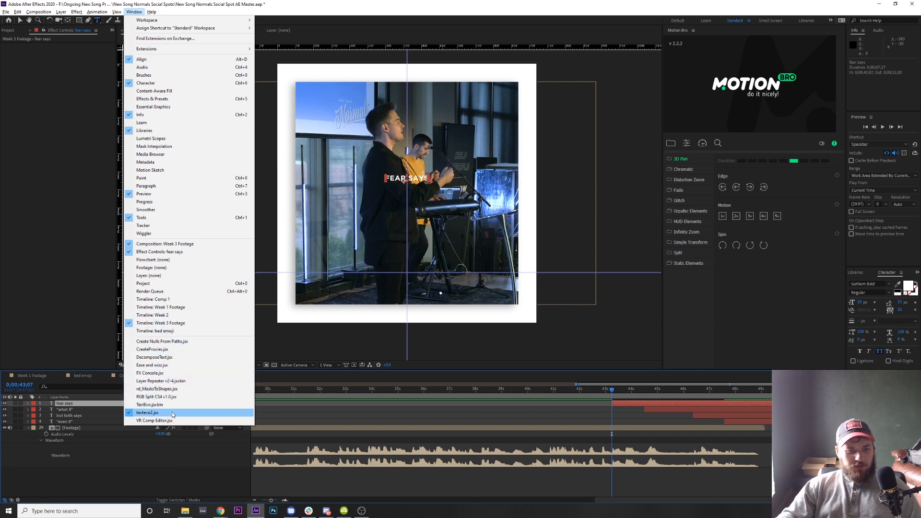
{"action": "left_click", "coordinate": [158, 477]}
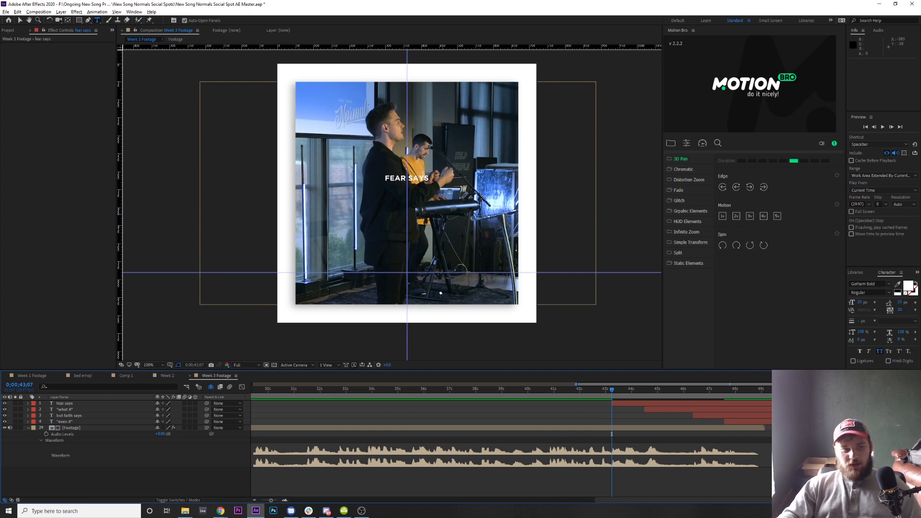
{"action": "left_click", "coordinate": [834, 431]}
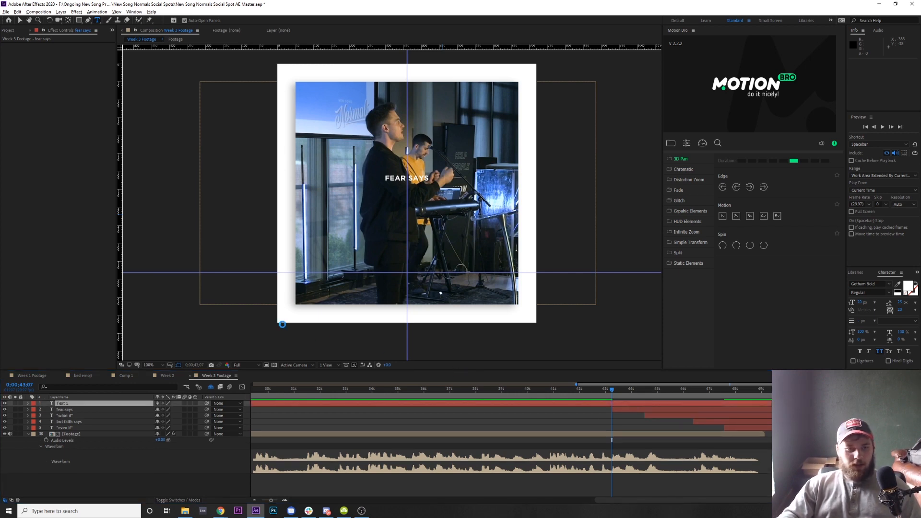
{"action": "key", "text": "v"}
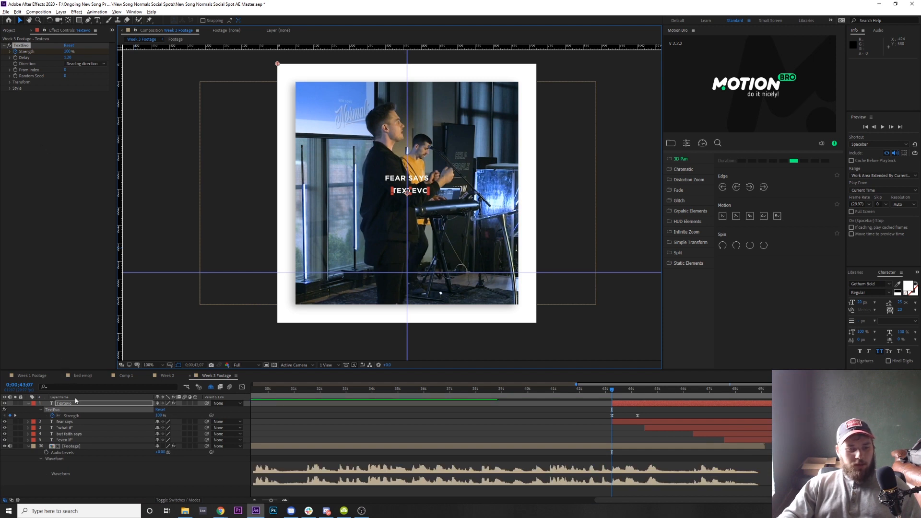
{"action": "key", "text": "ctrl+z"}
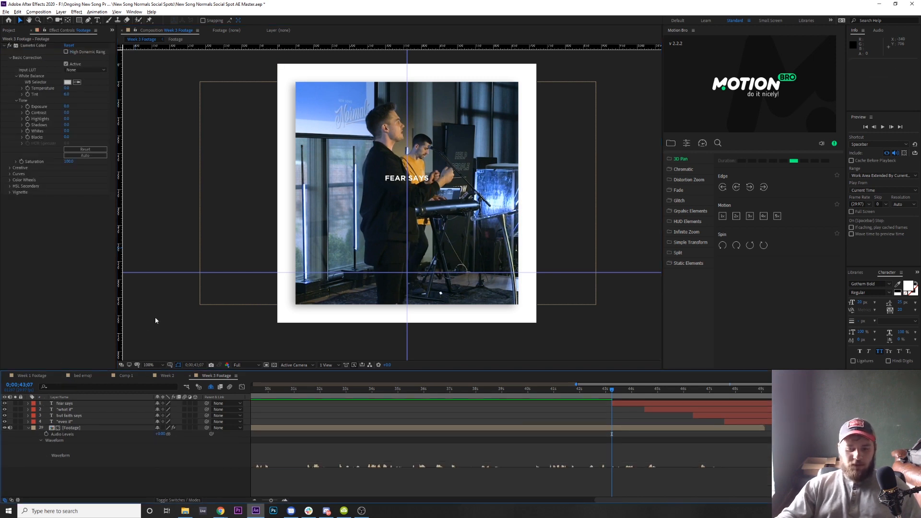
Apply the TextEvo animation to the fear says layer at 0;00;43;07 and expand the effect's Transform settings
{"action": "left_click", "coordinate": [71, 405]}
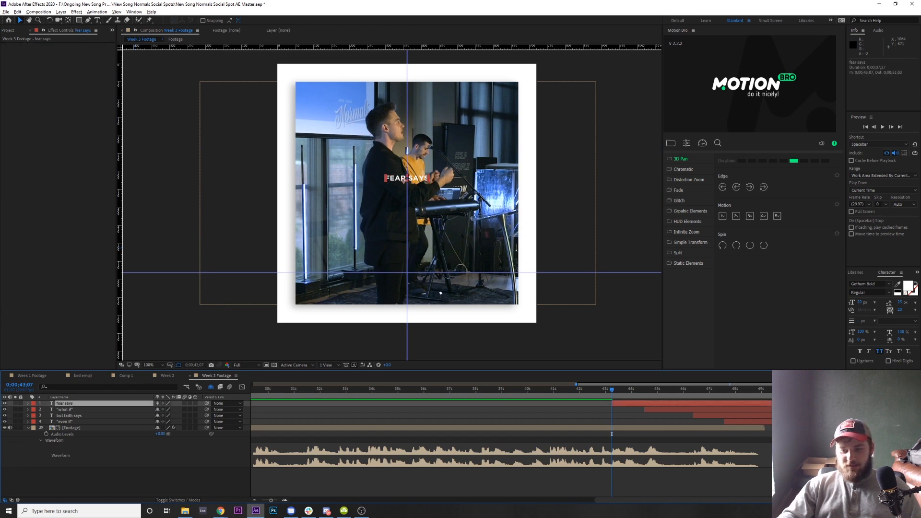
{"action": "double_click", "coordinate": [815, 434]}
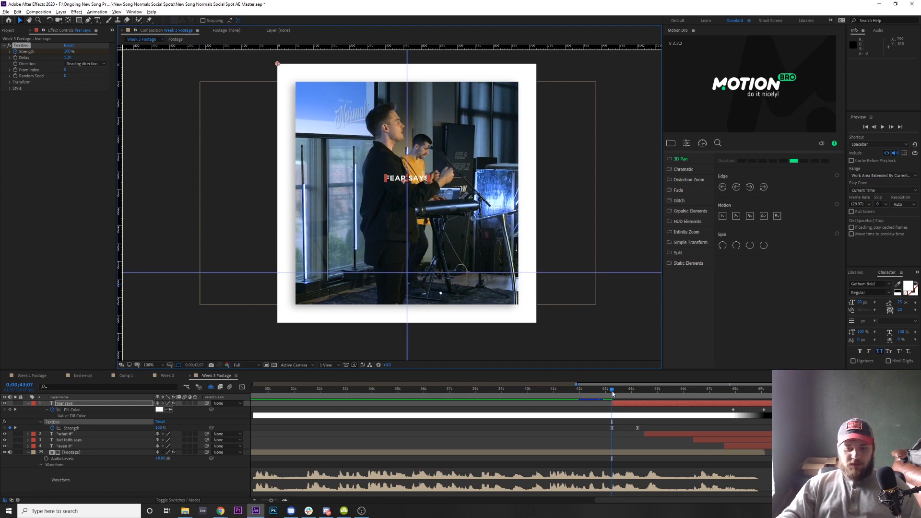
{"action": "mouse_move", "coordinate": [612, 391]}
{"action": "left_mouse_down"}
{"action": "mouse_move", "coordinate": [637, 390]}
{"action": "mouse_move", "coordinate": [612, 390]}
{"action": "left_mouse_up"}
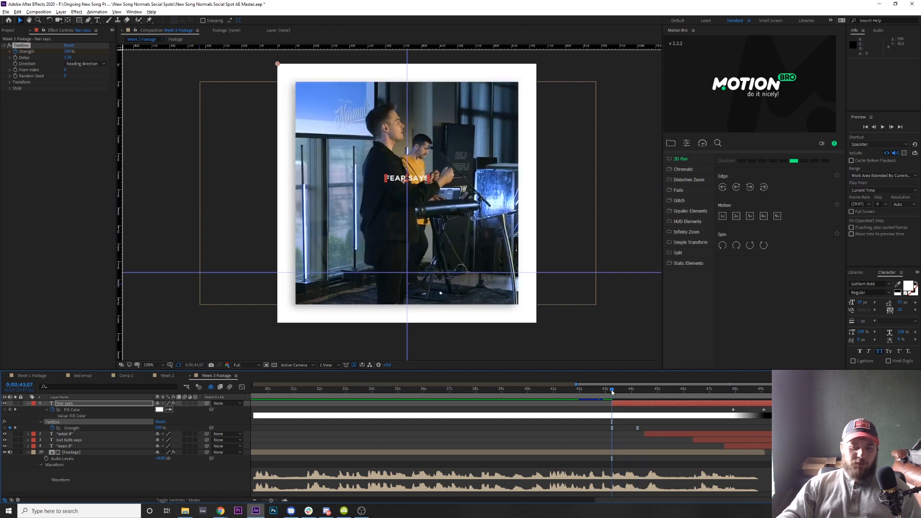
{"action": "left_click", "coordinate": [10, 82]}
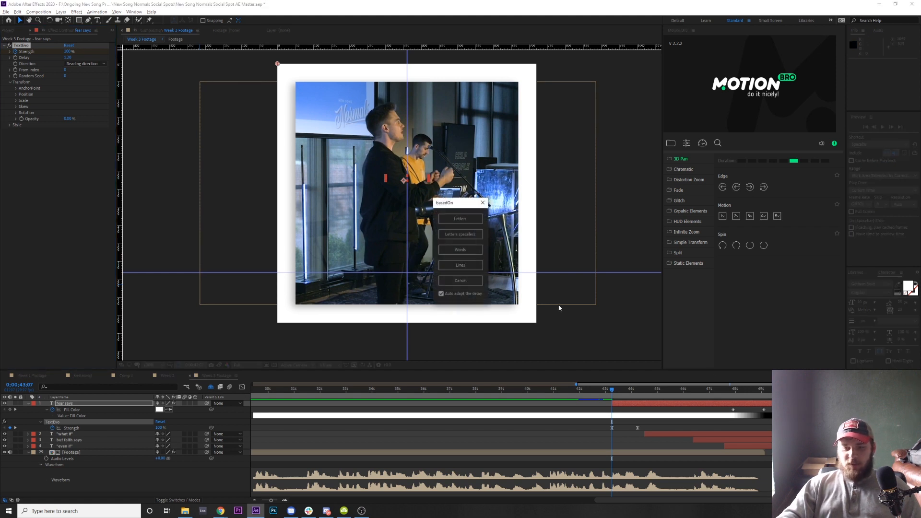
Try the fear says TextEvo animation based on Words, switch it to Letters, and preview it
{"action": "left_click", "coordinate": [463, 250]}
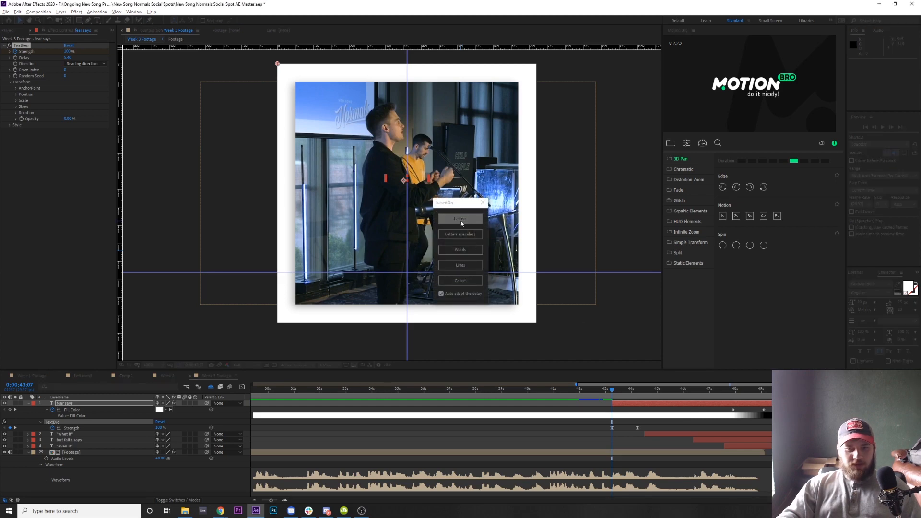
{"action": "left_click", "coordinate": [462, 222]}
{"action": "left_click_drag", "start_coordinate": [621, 393], "coordinate": [602, 394]}
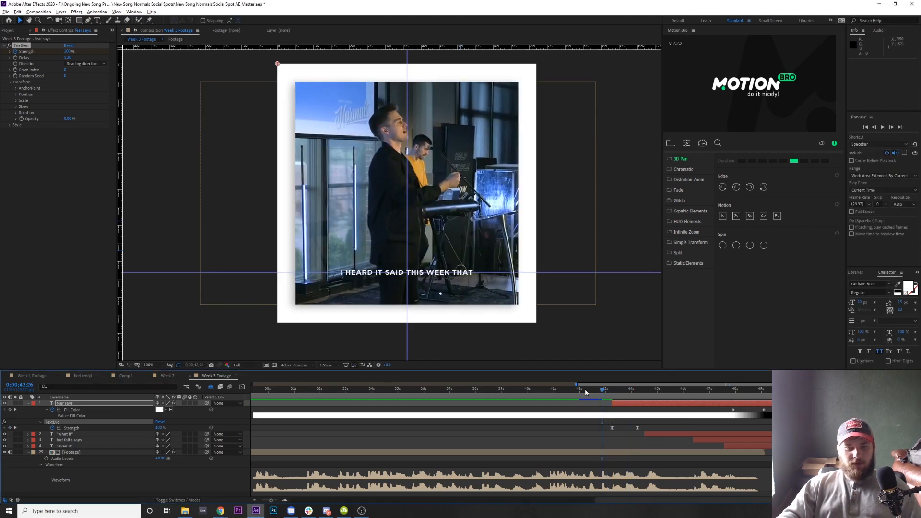
{"action": "key", "text": "space"}
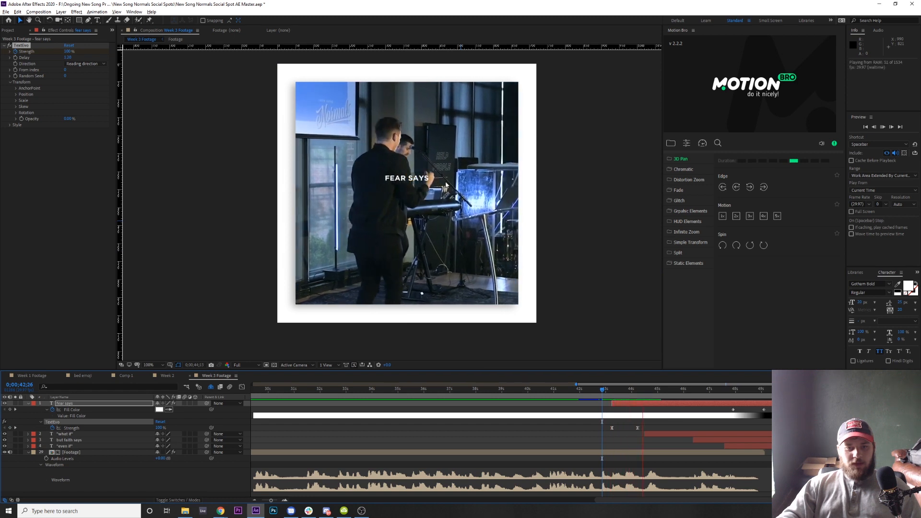
{"action": "key", "text": "space"}
Base the fear says layer's TextEvo animation on Words and preview it from 0;00;42;27
{"action": "left_click", "coordinate": [614, 392]}
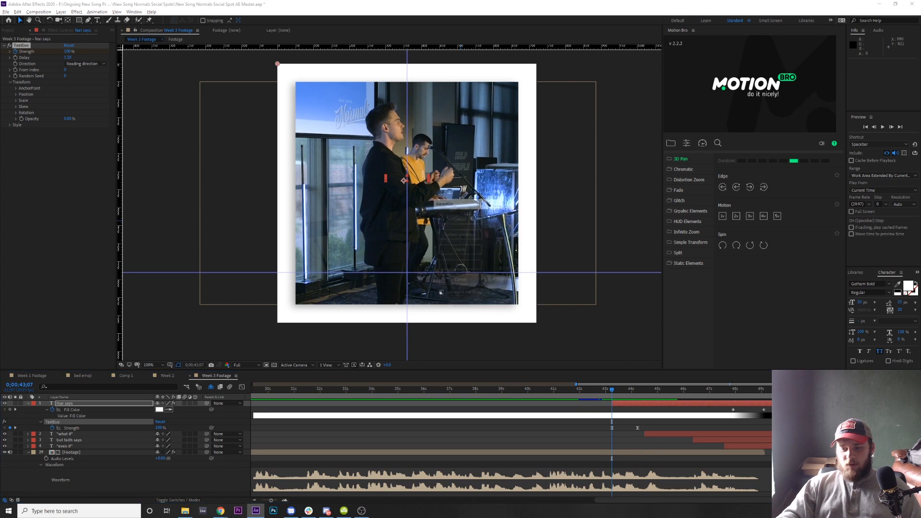
{"action": "left_click", "coordinate": [460, 249]}
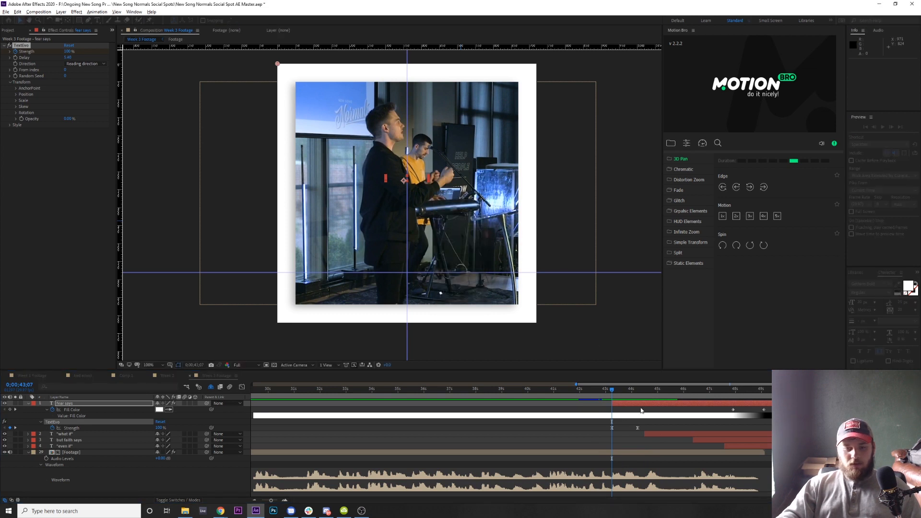
{"action": "left_click", "coordinate": [603, 392]}
{"action": "key", "text": "space"}
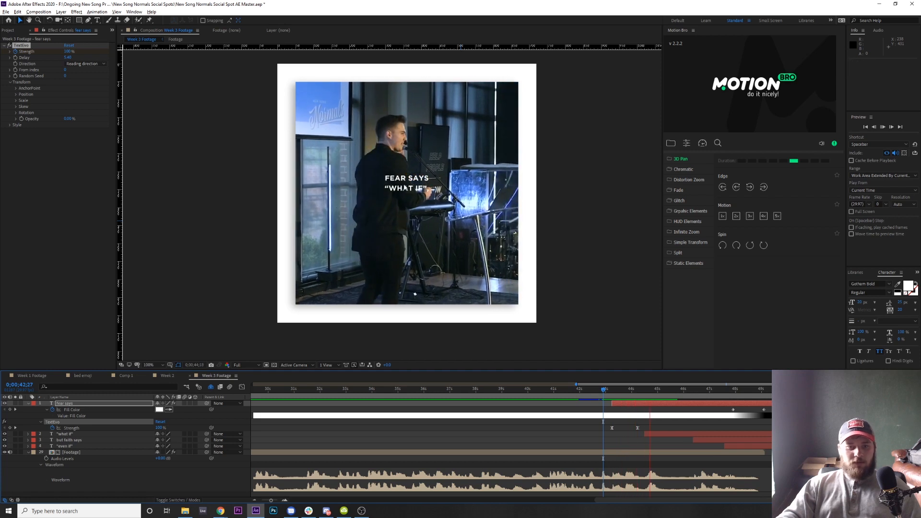
{"action": "key", "text": "space"}
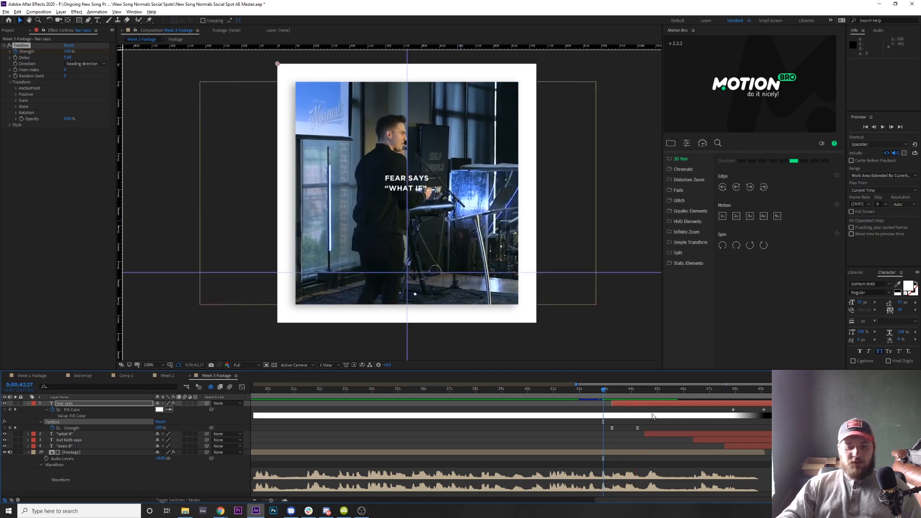
Set the fear says layer's TextEvo Y position to 24 and preview the animation from 0;00;43;07
{"action": "left_click", "coordinate": [612, 389]}
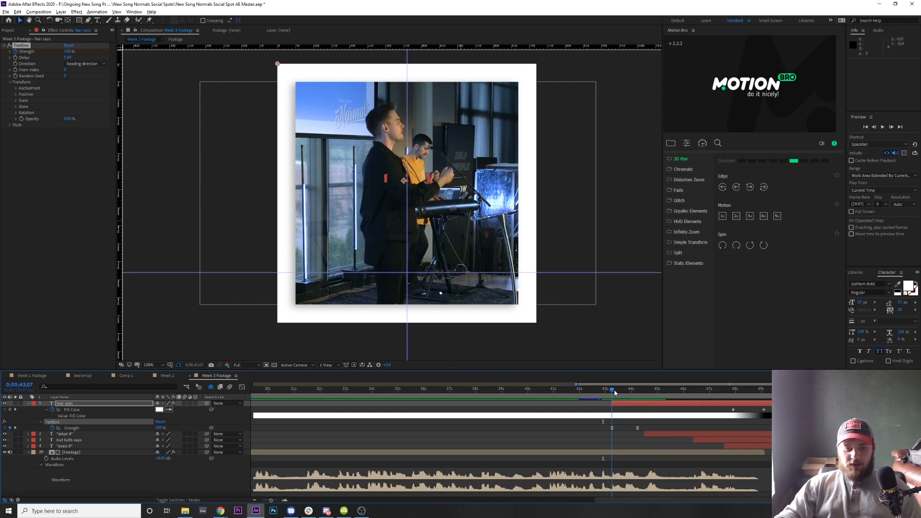
{"action": "left_click", "coordinate": [16, 95]}
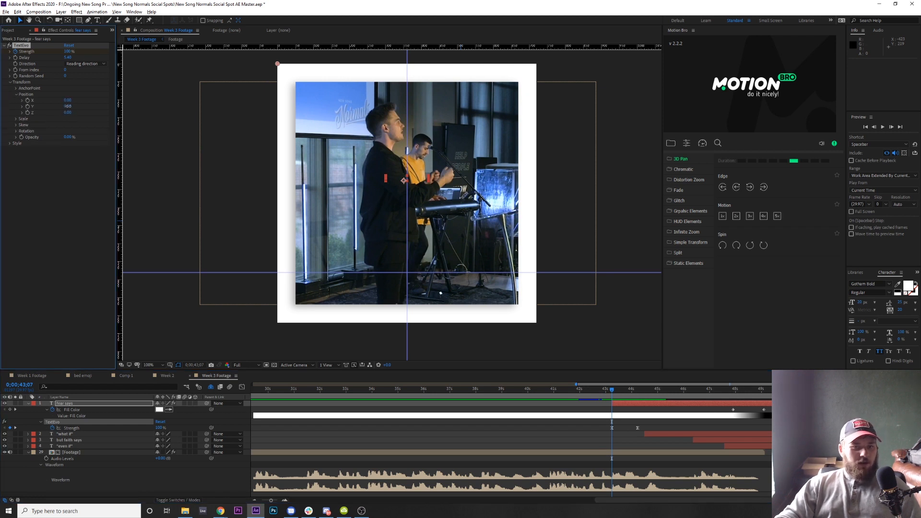
{"action": "left_click_drag", "start_coordinate": [71, 106], "coordinate": [77, 105]}
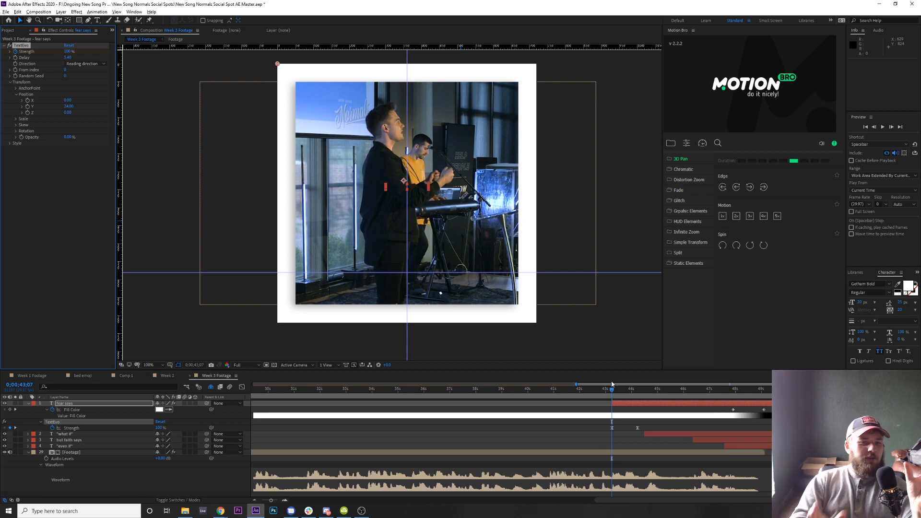
{"action": "key", "text": "space"}
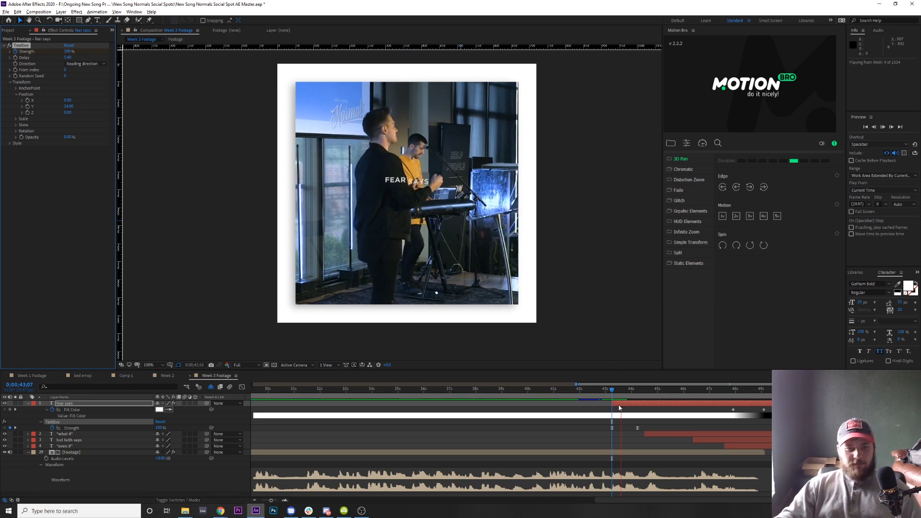
{"action": "key", "text": "space"}
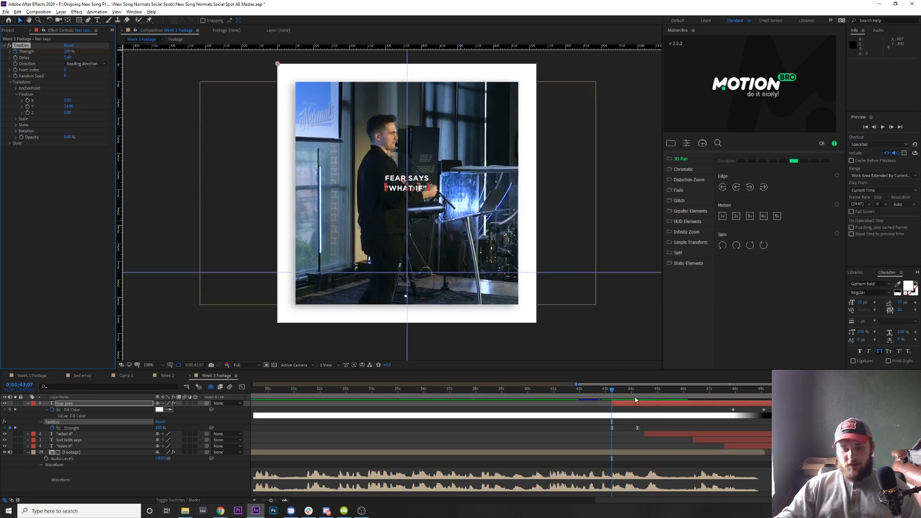
Apply TextEvo to the "what if" layer at 0;00;44;15, with opacity at 1% and a small downward Y position offset
{"action": "left_click_drag", "start_coordinate": [634, 391], "coordinate": [644, 396]}
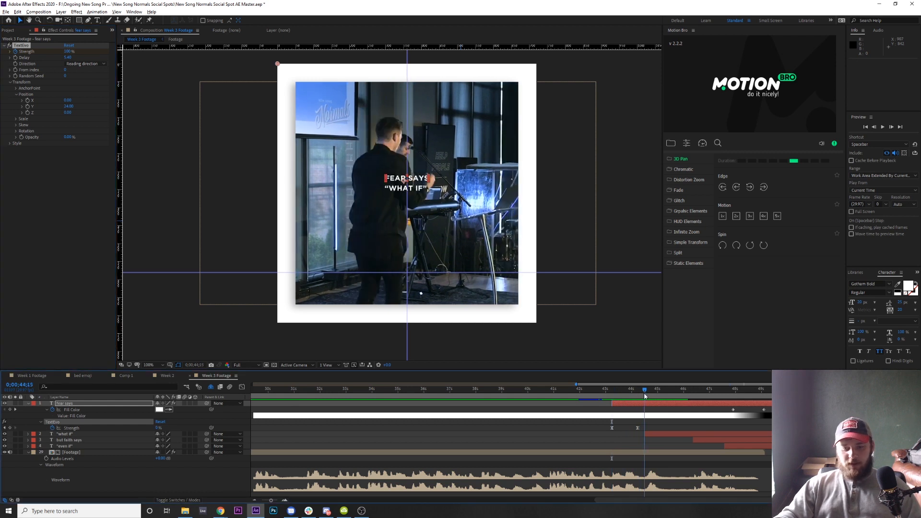
{"action": "left_click", "coordinate": [120, 435]}
{"action": "key", "text": "ctrl+v"}
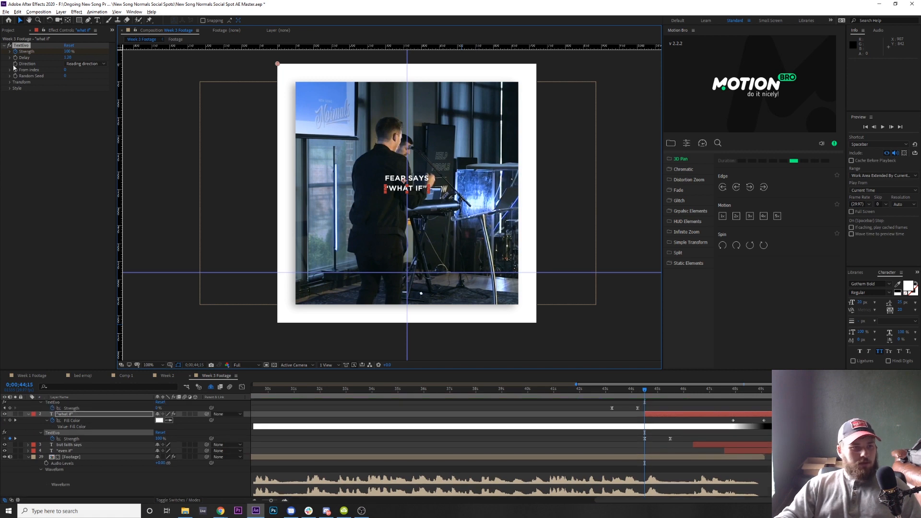
{"action": "left_click", "coordinate": [10, 83]}
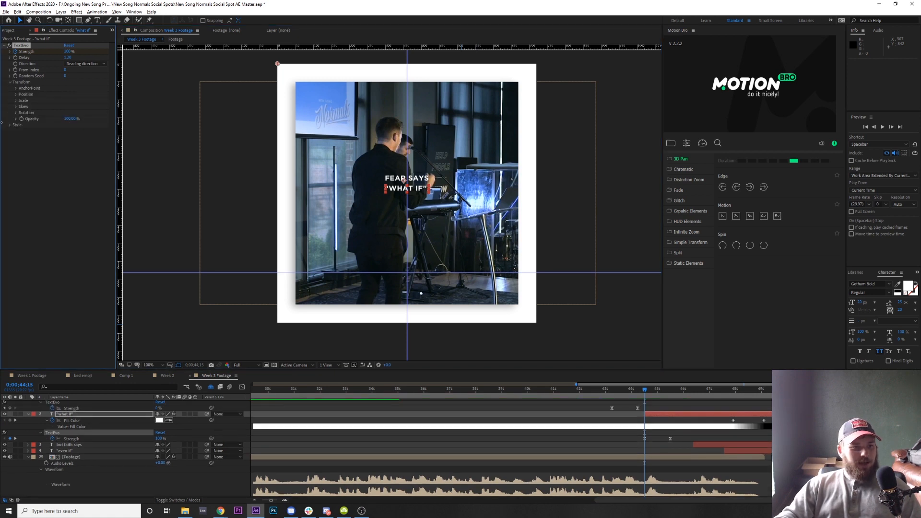
{"action": "left_click_drag", "start_coordinate": [71, 119], "coordinate": [2, 120]}
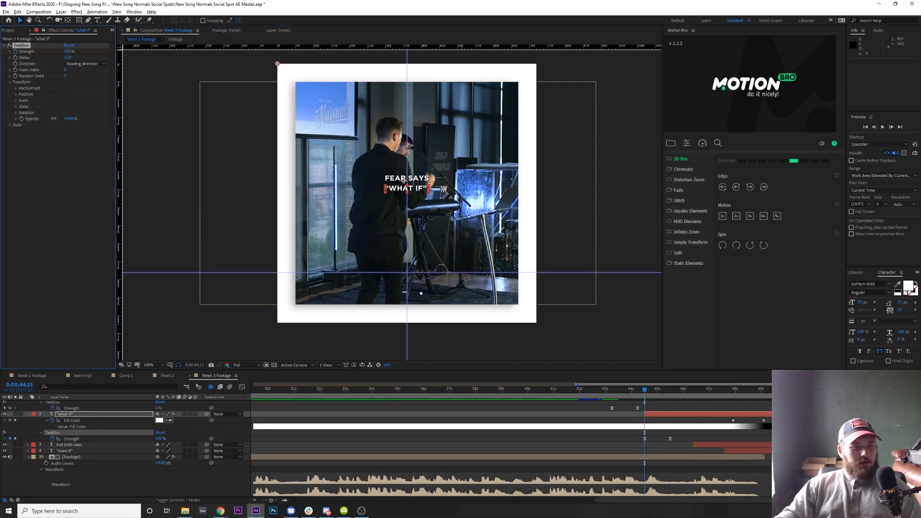
{"action": "left_click", "coordinate": [16, 94]}
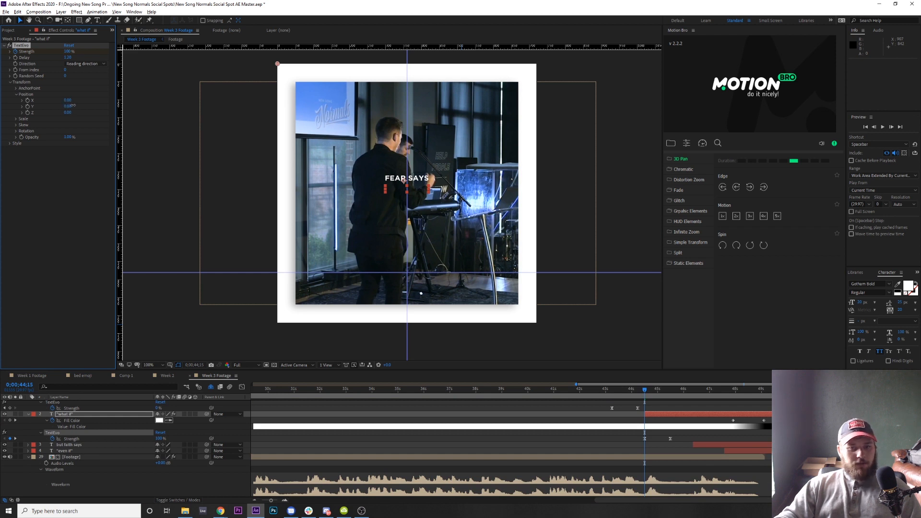
Apply the TextEvo animation to the but faith says layer at 0;00;46;11
{"action": "left_click", "coordinate": [693, 388]}
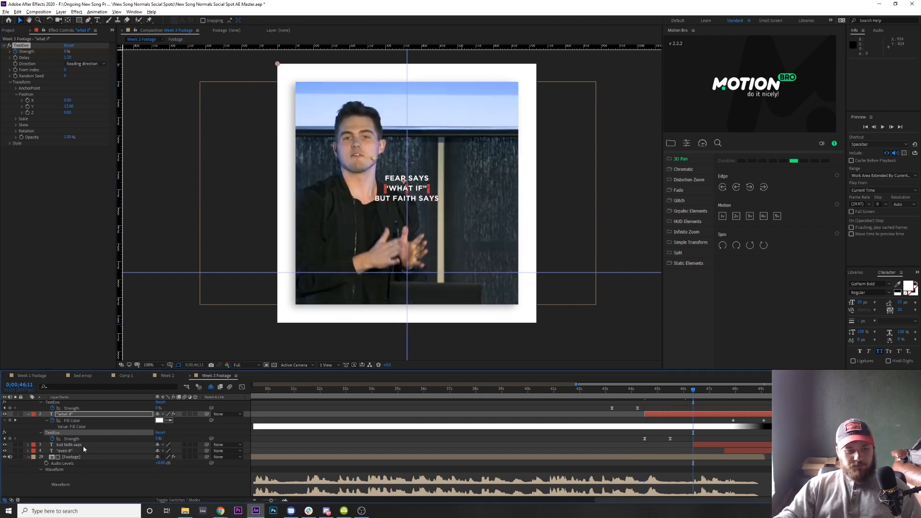
{"action": "key", "text": "ctrl+Down"}
{"action": "key", "text": "ctrl+v"}
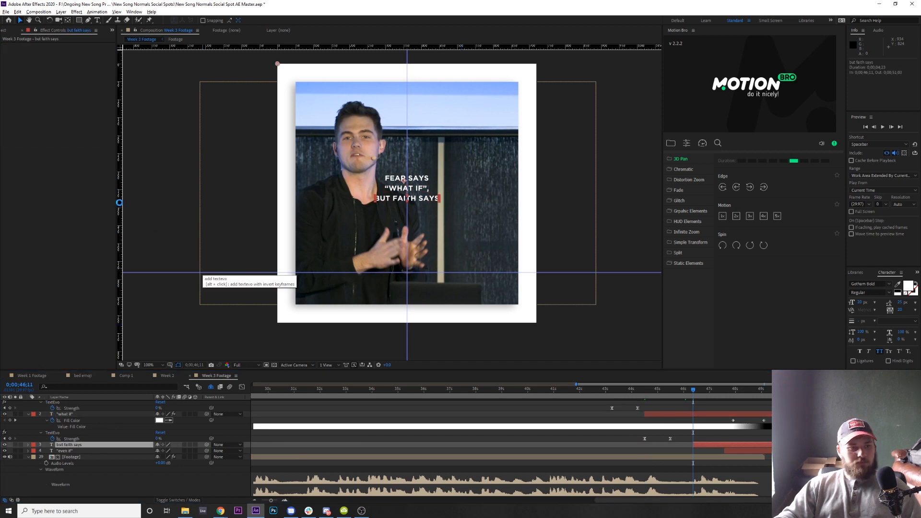
{"action": "key", "text": "u"}
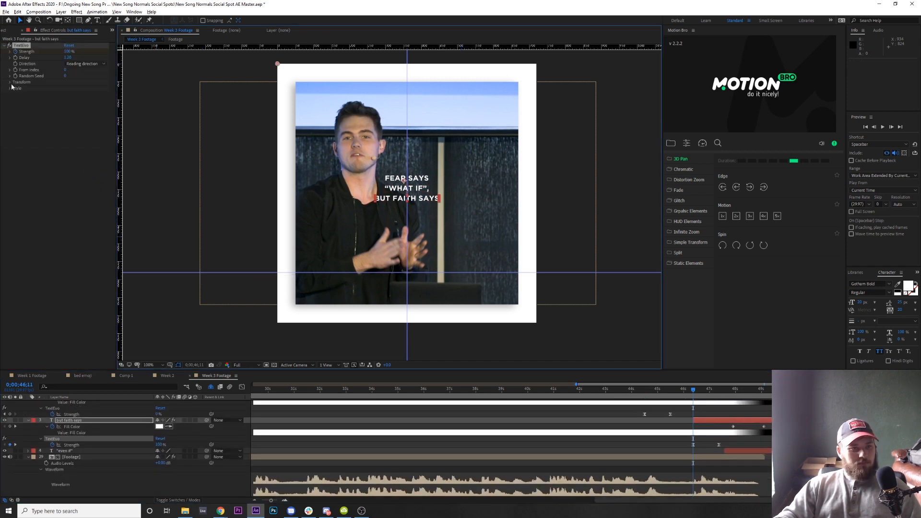
Set the but faith says layer's TextEvo opacity to 0% and its Y position to 18
{"action": "left_click", "coordinate": [10, 82]}
{"action": "left_click", "coordinate": [71, 119]}
{"action": "type", "text": "00.00"}
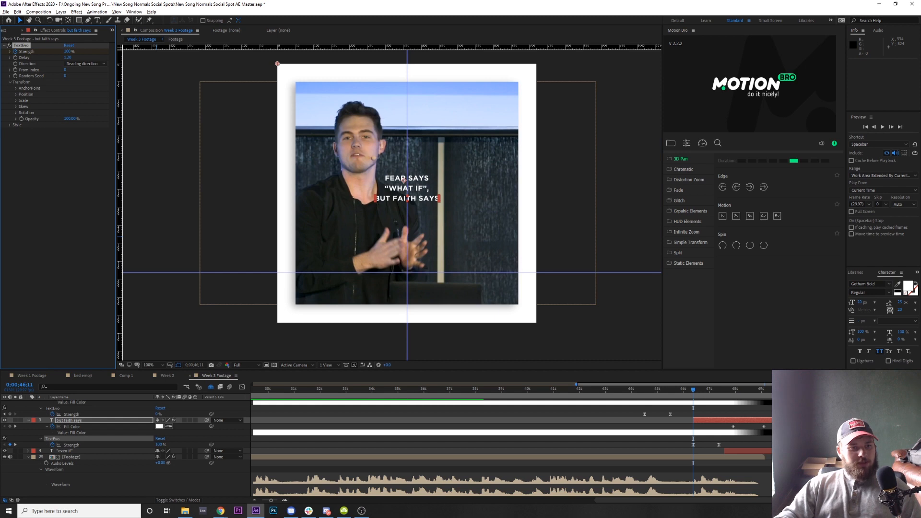
{"action": "key", "text": "Return"}
{"action": "left_click", "coordinate": [16, 95]}
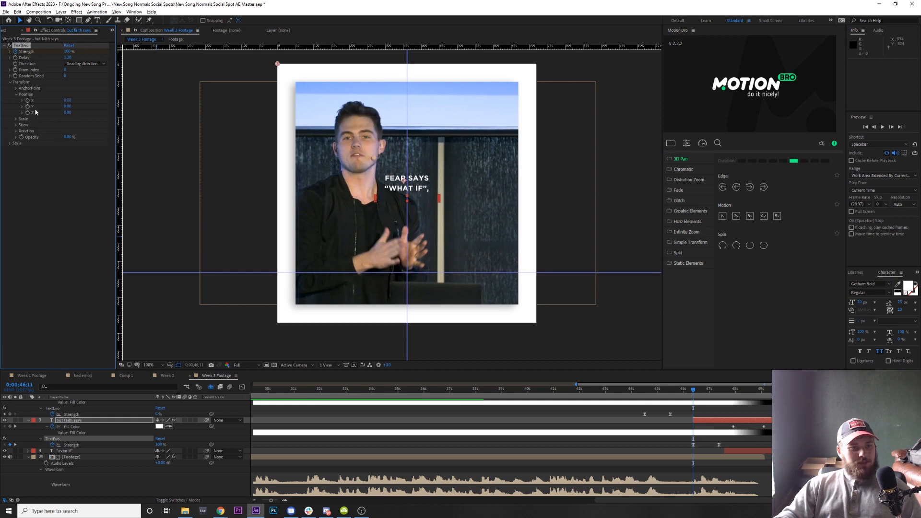
{"action": "left_click_drag", "start_coordinate": [78, 108], "coordinate": [78, 108]}
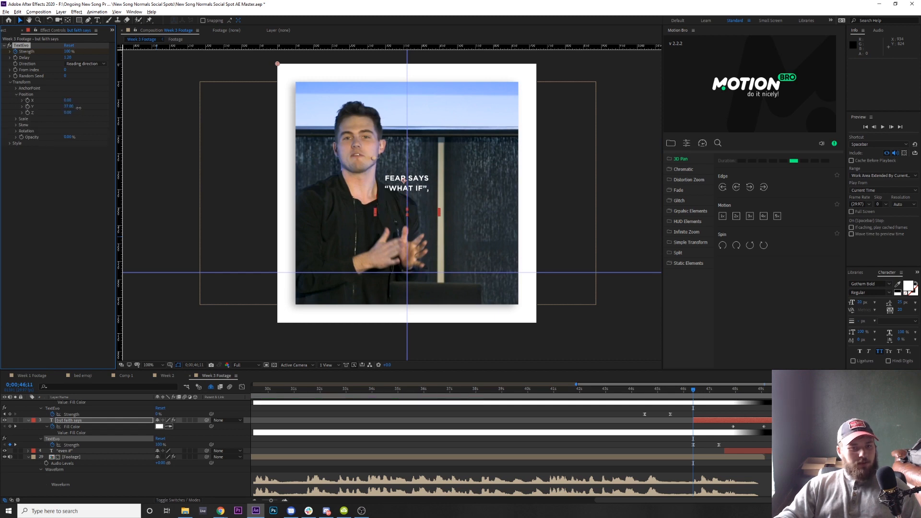
Apply TextEvo to the "even if" layer at 0;00;47;17, with opacity at 0% and a small downward Y position offset
{"action": "left_click", "coordinate": [721, 395]}
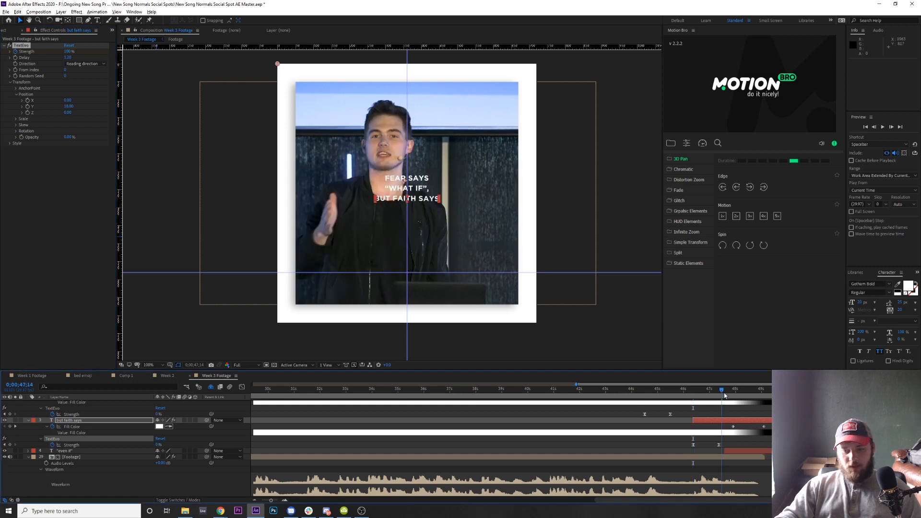
{"action": "left_click", "coordinate": [104, 452]}
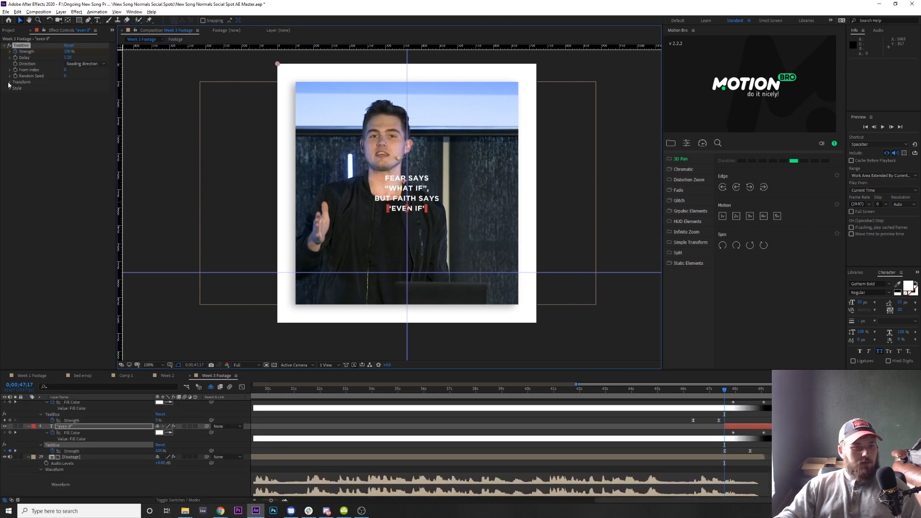
{"action": "left_click", "coordinate": [9, 82]}
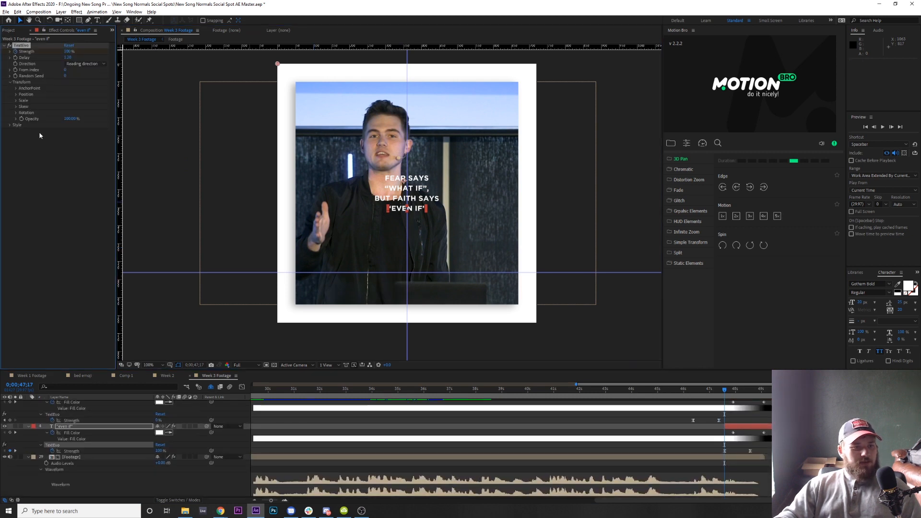
{"action": "left_click_drag", "start_coordinate": [70, 119], "coordinate": [38, 125]}
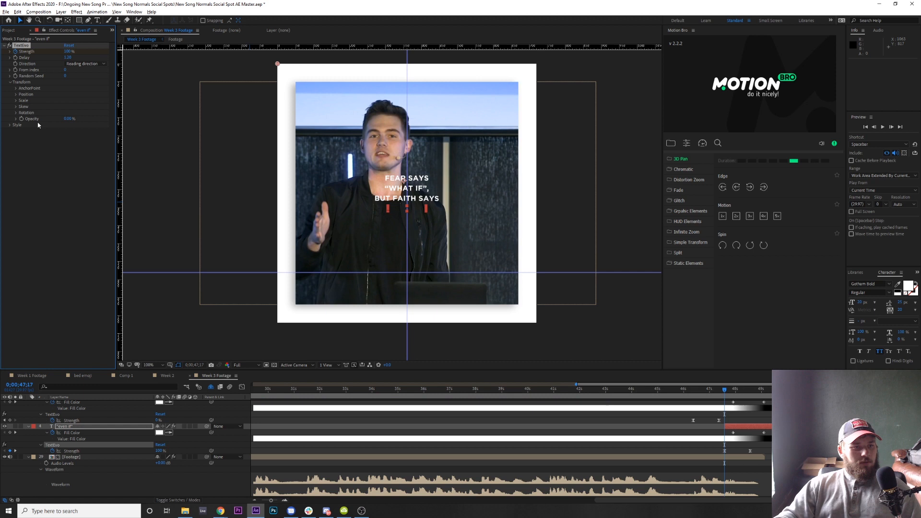
{"action": "left_click", "coordinate": [22, 95]}
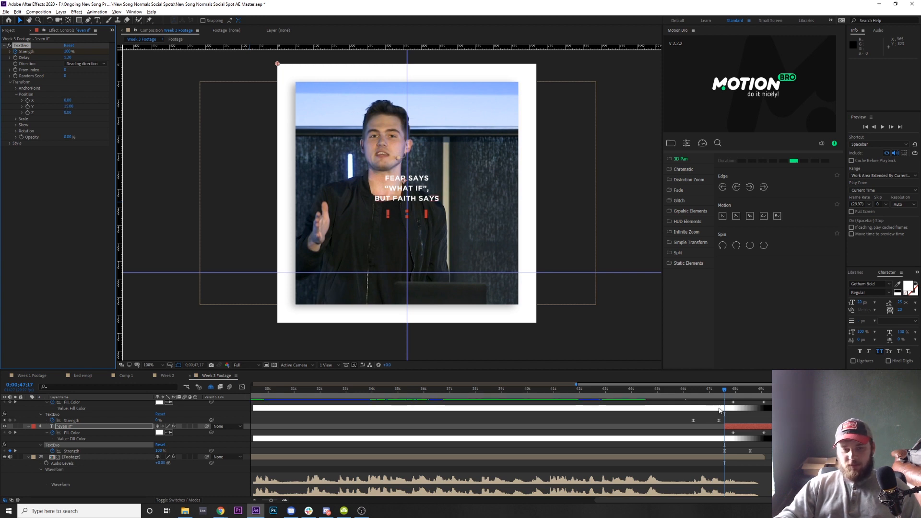
Preview the closing caption from 0;00;42;24 and check how the but faith says and "what if" lines animate in
{"action": "left_click_drag", "start_coordinate": [647, 397], "coordinate": [602, 396]}
{"action": "key", "text": "space"}
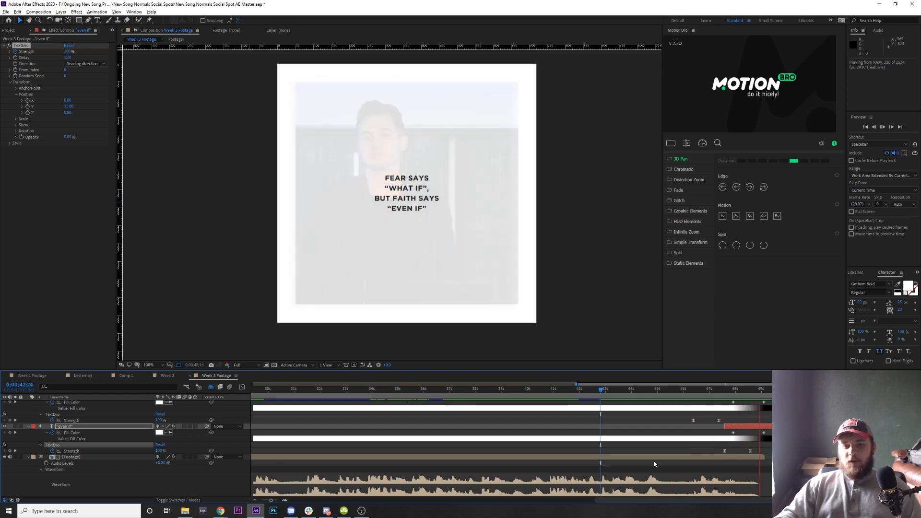
{"action": "key", "text": "space"}
{"action": "left_click", "coordinate": [696, 389]}
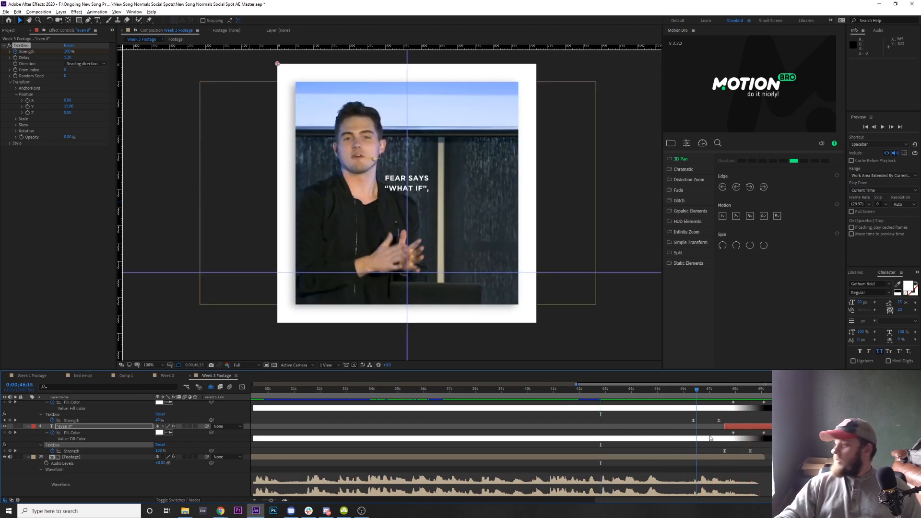
{"action": "scroll", "coordinate": [689, 442], "scroll_direction": "up", "scroll_amount": 3}
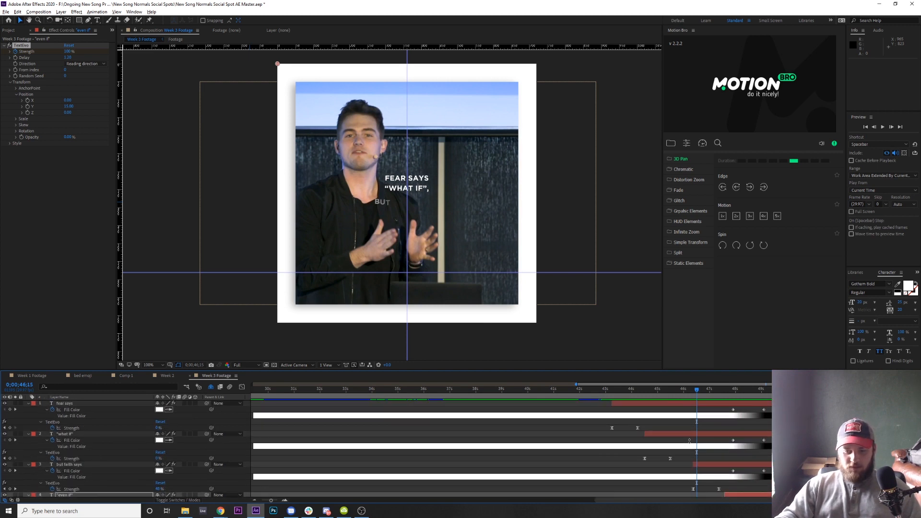
{"action": "left_click", "coordinate": [653, 389]}
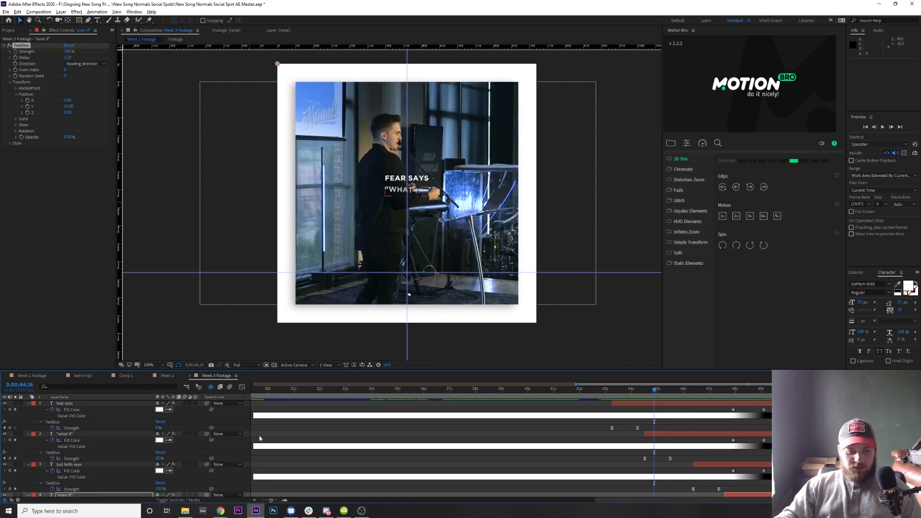
Base the TextEvo animations of the "what if", but faith says and "even if" layers on Words
{"action": "left_click", "coordinate": [118, 433]}
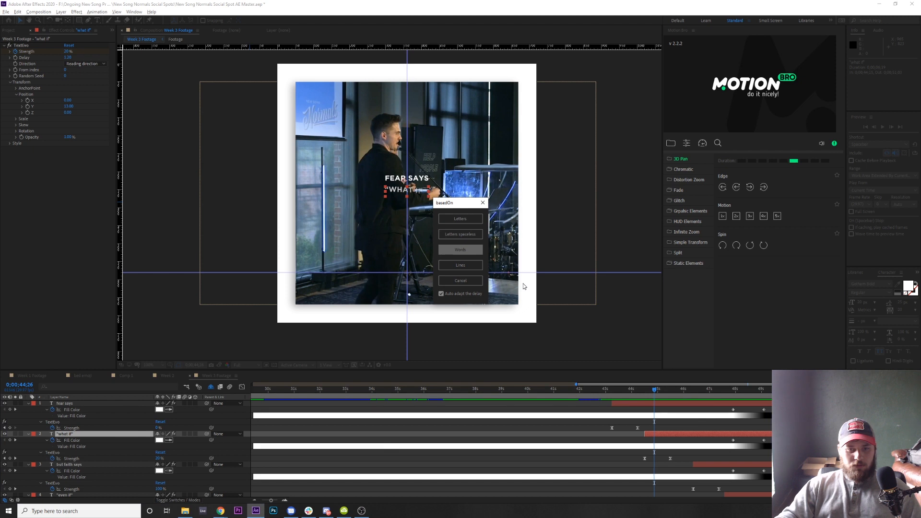
{"action": "key", "text": "Return"}
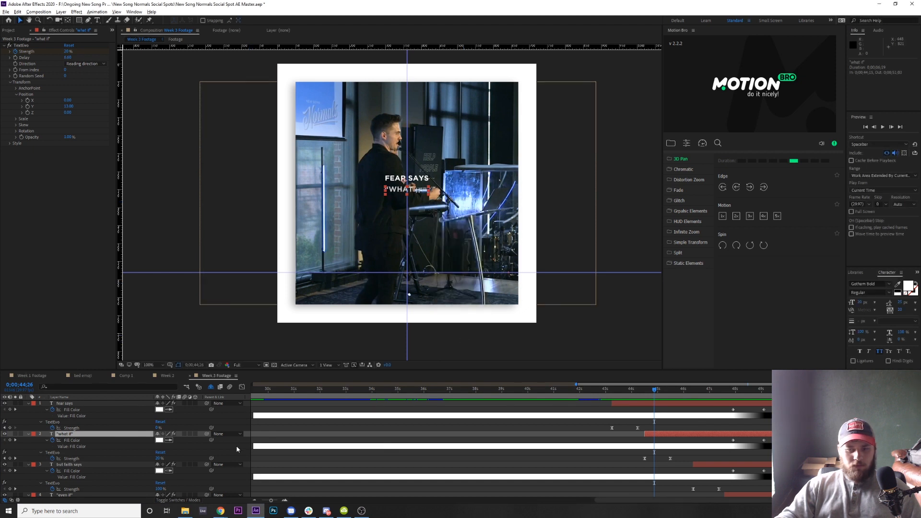
{"action": "left_click", "coordinate": [117, 462]}
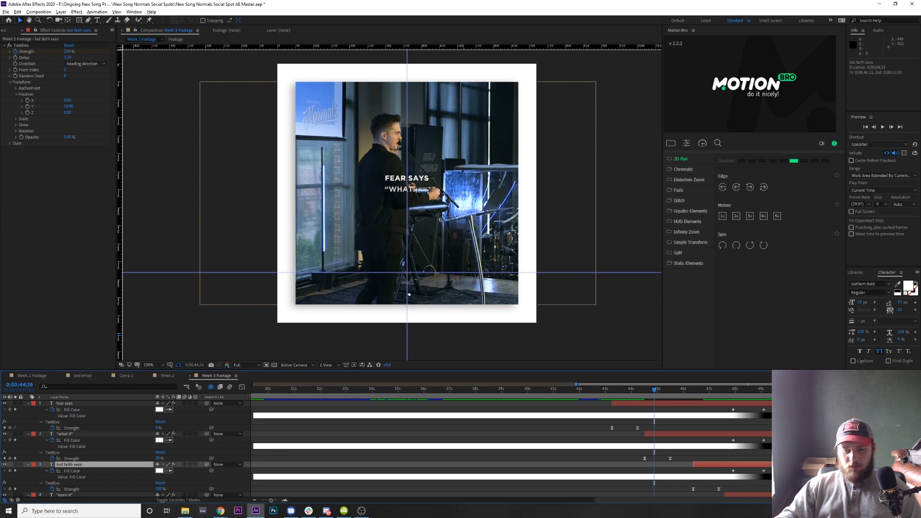
{"action": "left_click", "coordinate": [469, 251]}
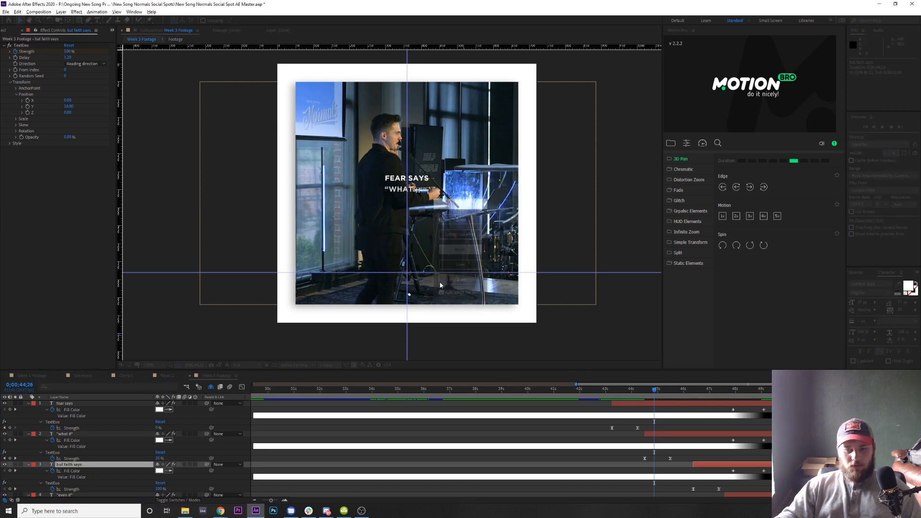
{"action": "left_click", "coordinate": [87, 493]}
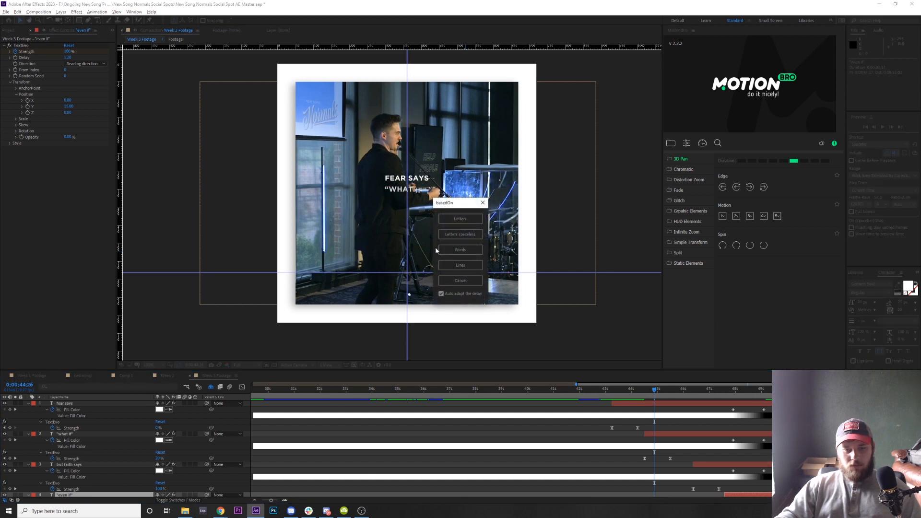
{"action": "left_click", "coordinate": [456, 250]}
Preview the word-by-word closing caption animation from 0;00;41;17
{"action": "left_click", "coordinate": [569, 391]}
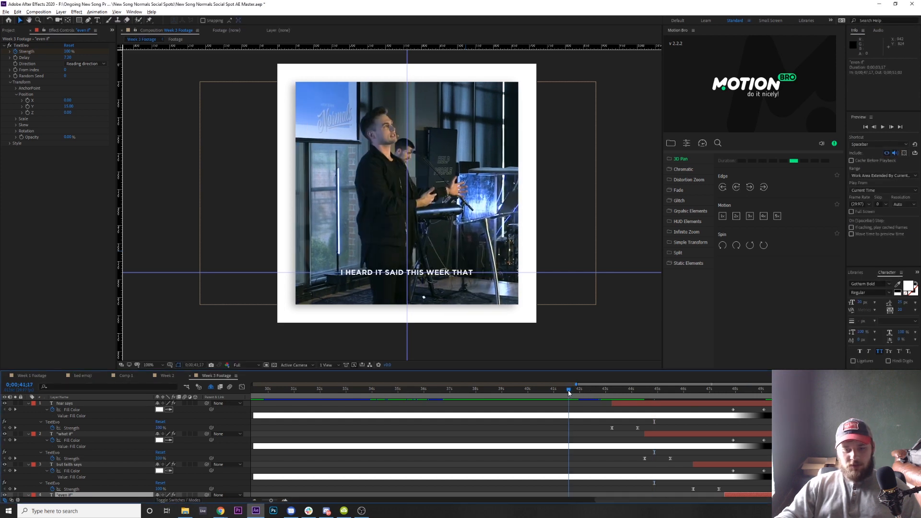
{"action": "key", "text": "space"}
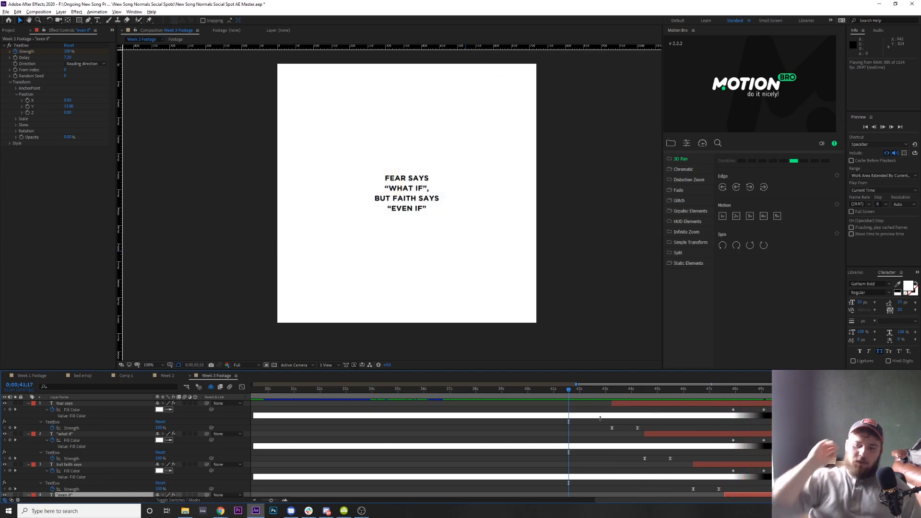
{"action": "key", "text": "space"}
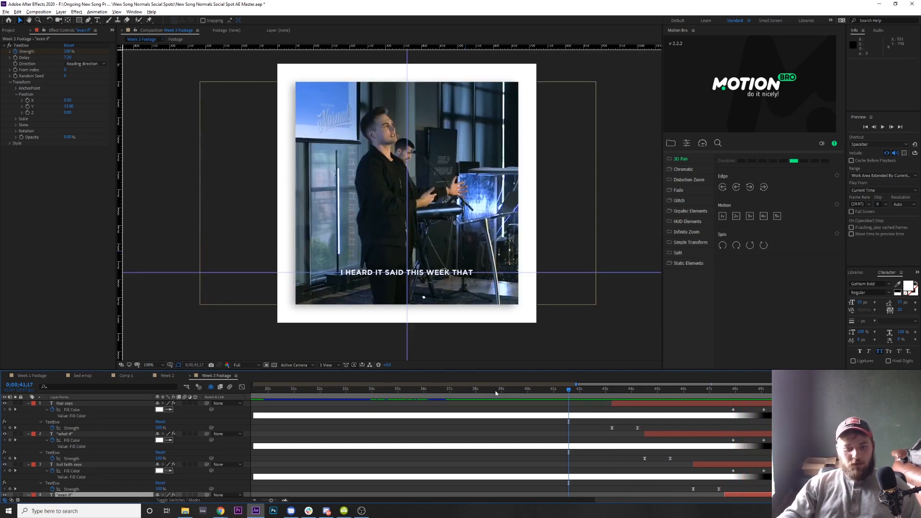
Move the playhead back to 0;00;30;28 and show the hidden shy layers
{"action": "left_click_drag", "start_coordinate": [491, 391], "coordinate": [293, 390]}
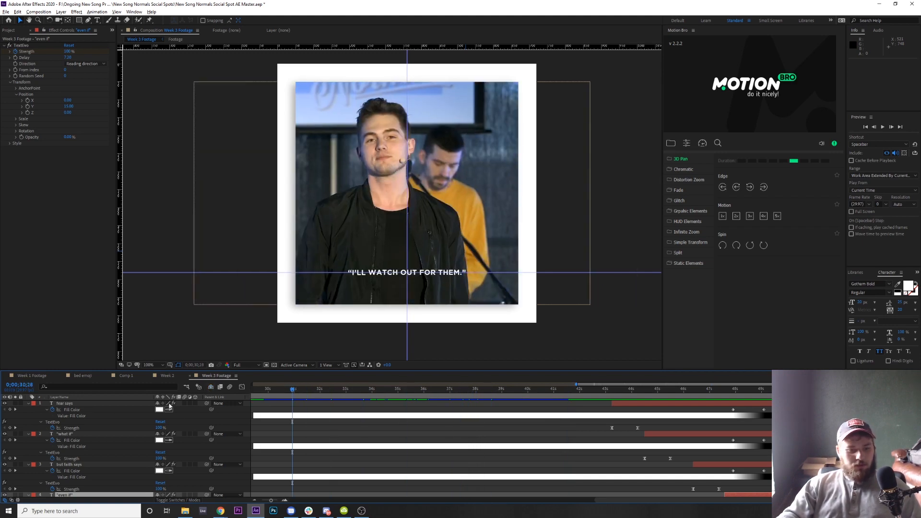
{"action": "left_click", "coordinate": [210, 387]}
{"action": "left_click", "coordinate": [212, 387]}
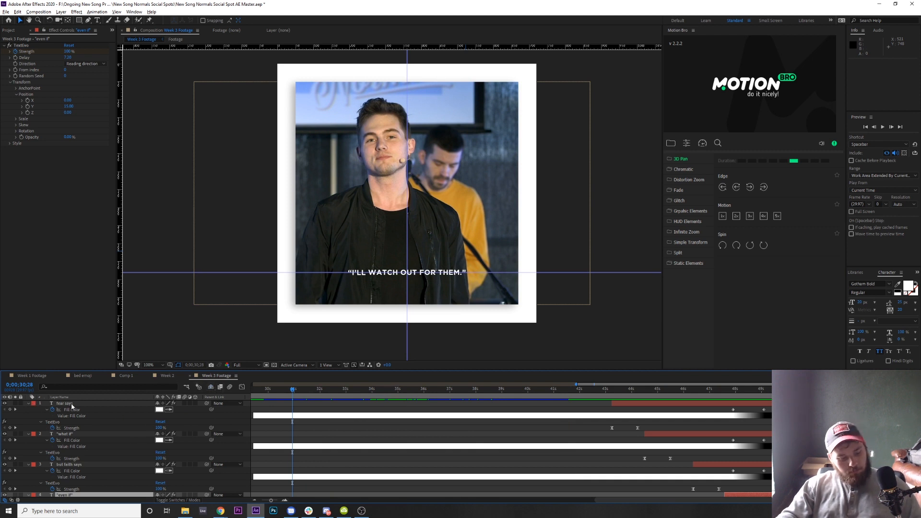
Collapse the expanded properties of all layers in the Week 3 Footage timeline and clear the selection
{"action": "key", "text": "ctrl+a"}
{"action": "left_click", "coordinate": [28, 404]}
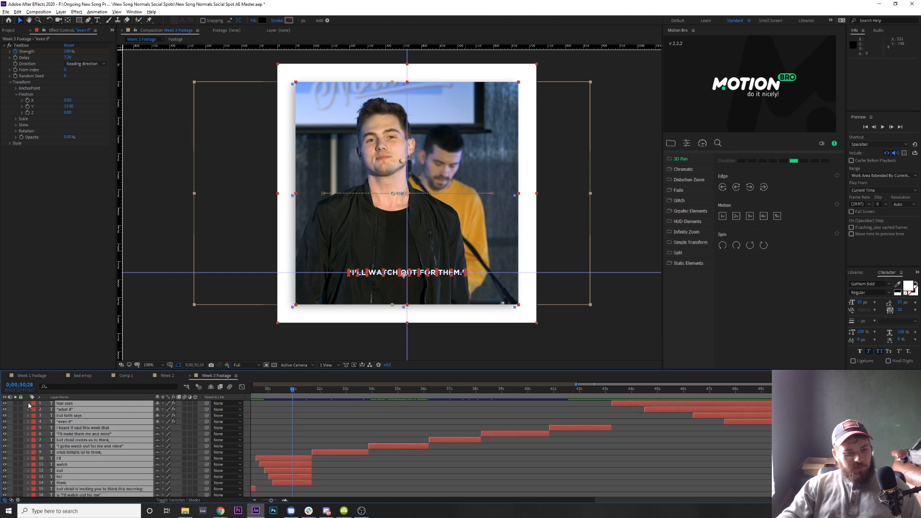
{"action": "left_click", "coordinate": [439, 472]}
Select the consecutive caption layers from "the enemy is using this time" through "but christ is inviting you to think this morning"
{"action": "scroll", "coordinate": [504, 477], "scroll_direction": "down", "scroll_amount": 5}
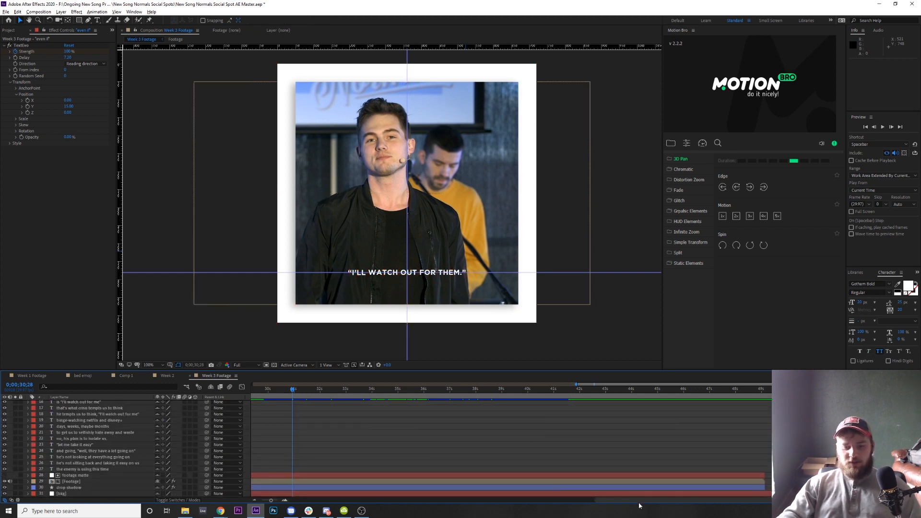
{"action": "left_click_drag", "start_coordinate": [638, 502], "coordinate": [197, 485]}
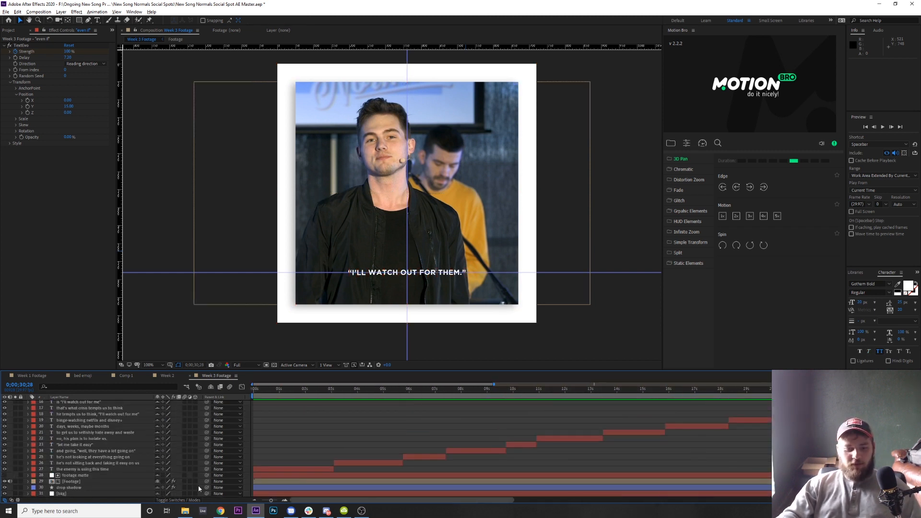
{"action": "left_click", "coordinate": [110, 469]}
{"action": "scroll", "coordinate": [122, 450], "scroll_direction": "up", "scroll_amount": 1}
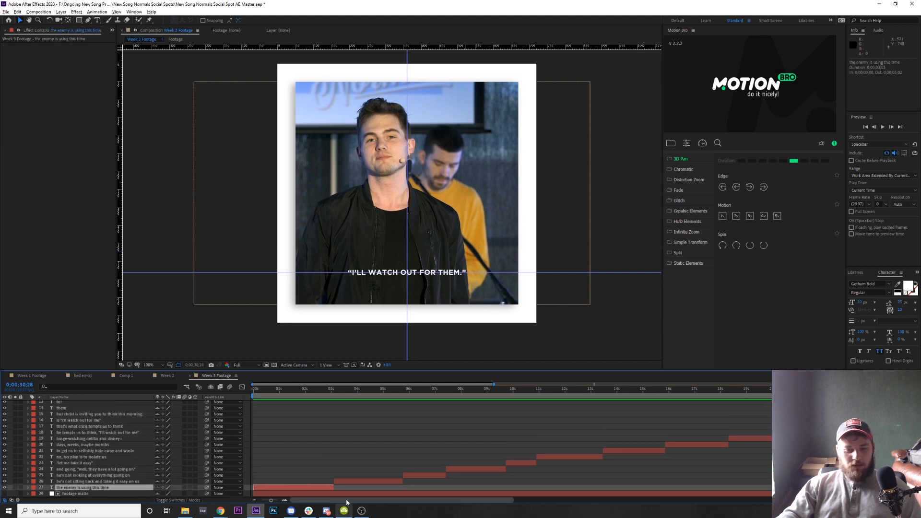
{"action": "key", "text": "minus"}
{"action": "key", "text": "minus"}
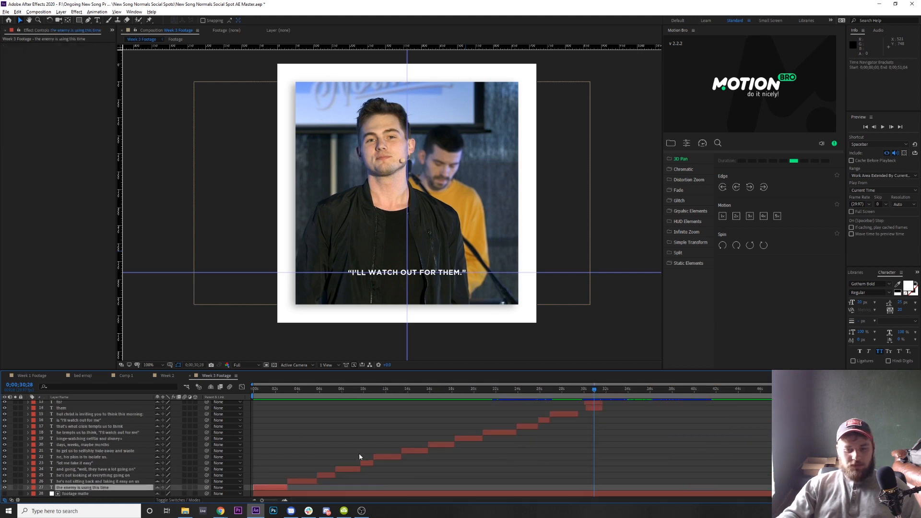
{"action": "left_click", "coordinate": [102, 413], "text": "shift"}
{"action": "scroll", "coordinate": [232, 444], "scroll_direction": "up", "scroll_amount": 3}
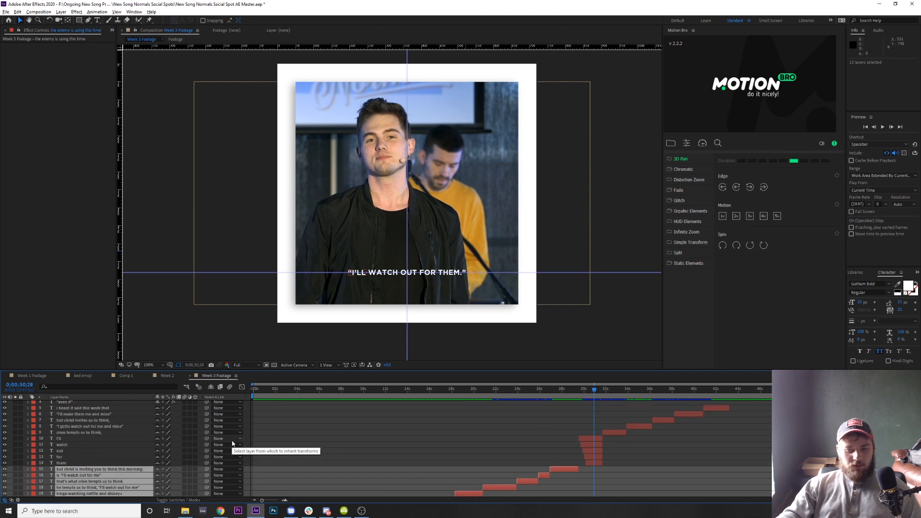
Extend the caption layer selection up to the text layer "i heard it said this week that"
{"action": "scroll", "coordinate": [232, 443], "scroll_direction": "up", "scroll_amount": 1}
{"action": "left_click", "coordinate": [87, 428], "text": "shift"}
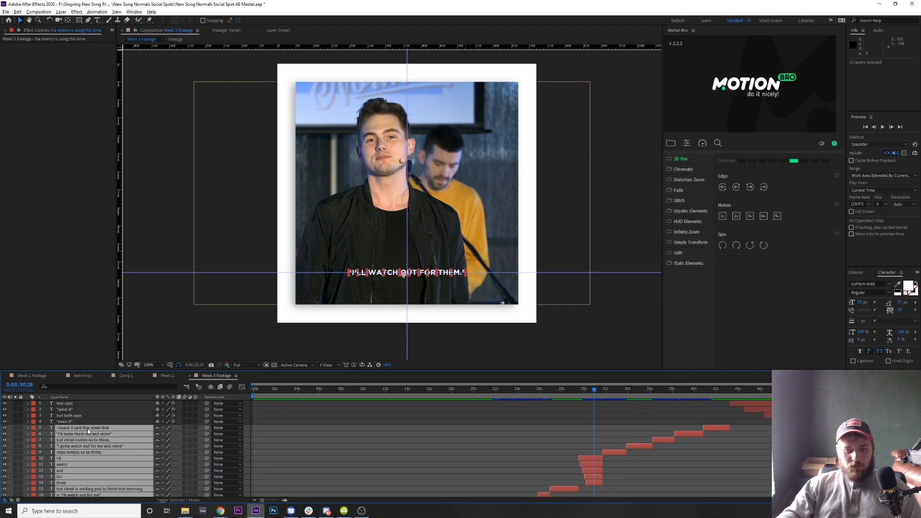
{"action": "scroll", "coordinate": [382, 454], "scroll_direction": "down", "scroll_amount": 1}
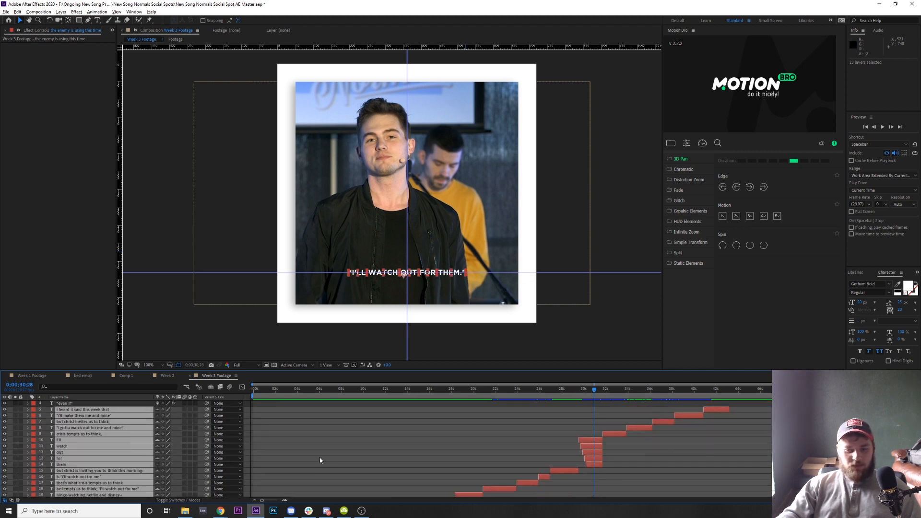
Remove the single-word text layers "I'll", "watch", "out", "for" and "them" from the caption layer selection
{"action": "left_click", "coordinate": [119, 433], "text": "ctrl"}
{"action": "left_click", "coordinate": [118, 436], "text": "ctrl"}
{"action": "left_click", "coordinate": [118, 440], "text": "ctrl"}
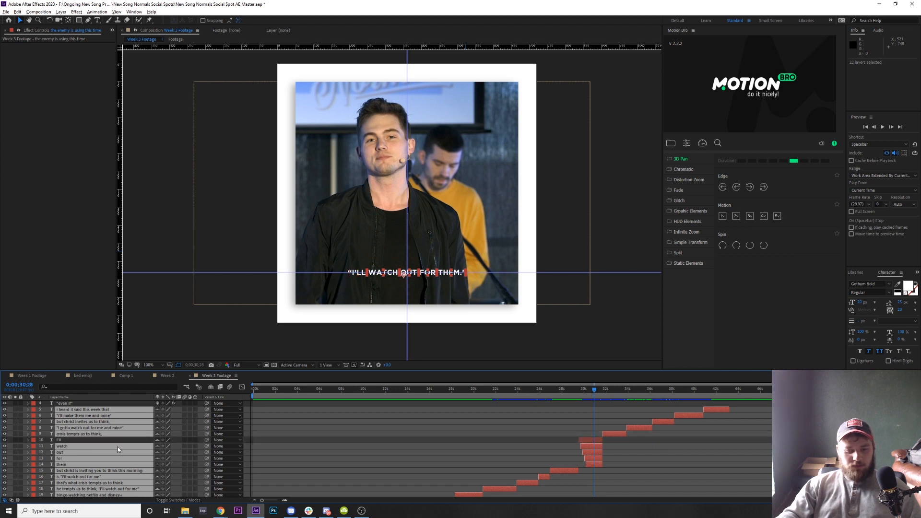
{"action": "left_click", "coordinate": [118, 446], "text": "ctrl"}
{"action": "left_click", "coordinate": [118, 452], "text": "ctrl"}
{"action": "left_click", "coordinate": [119, 458], "text": "ctrl"}
{"action": "left_click", "coordinate": [120, 464], "text": "ctrl"}
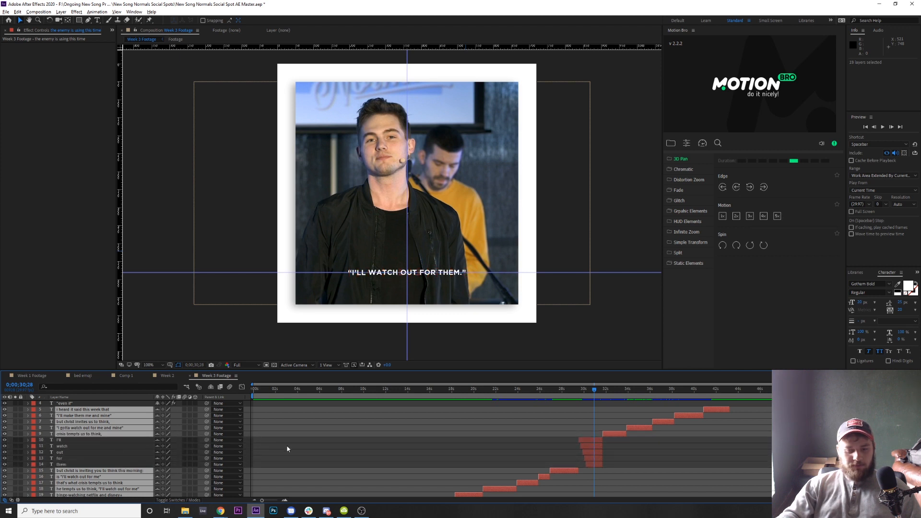
{"action": "scroll", "coordinate": [328, 439], "scroll_direction": "down", "scroll_amount": 4}
{"action": "scroll", "coordinate": [336, 441], "scroll_direction": "up", "scroll_amount": 4}
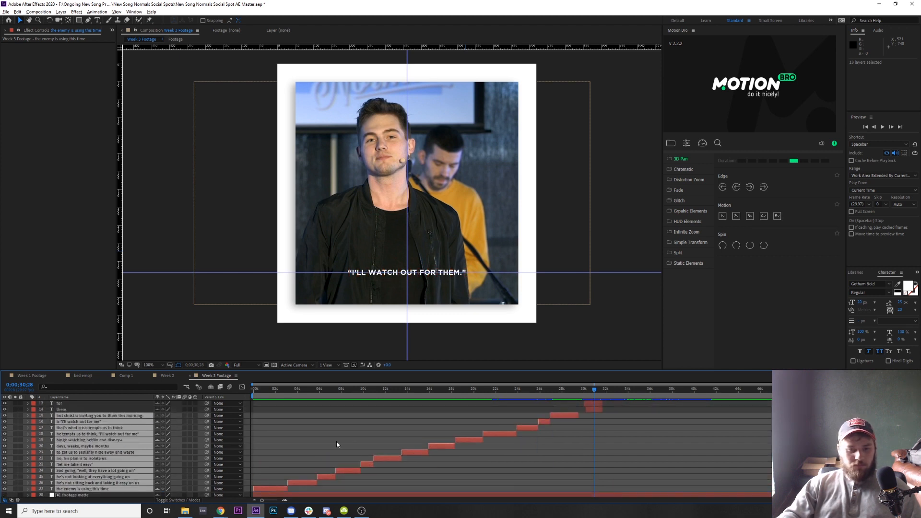
Apply the recent Box Background animation preset to the selected captions and move the current time to 0;00;24;12
{"action": "left_click", "coordinate": [101, 13]}
{"action": "mouse_move", "coordinate": [144, 36]}
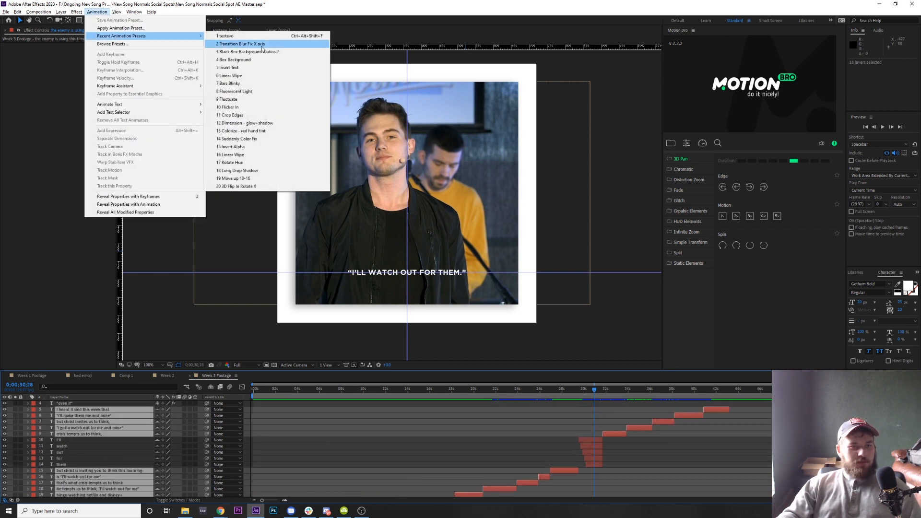
{"action": "left_click", "coordinate": [283, 59]}
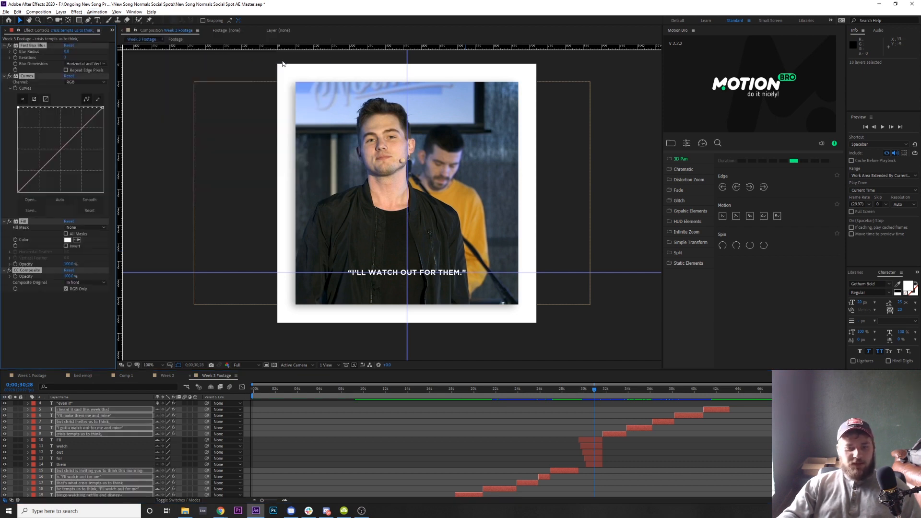
{"action": "left_click", "coordinate": [522, 393]}
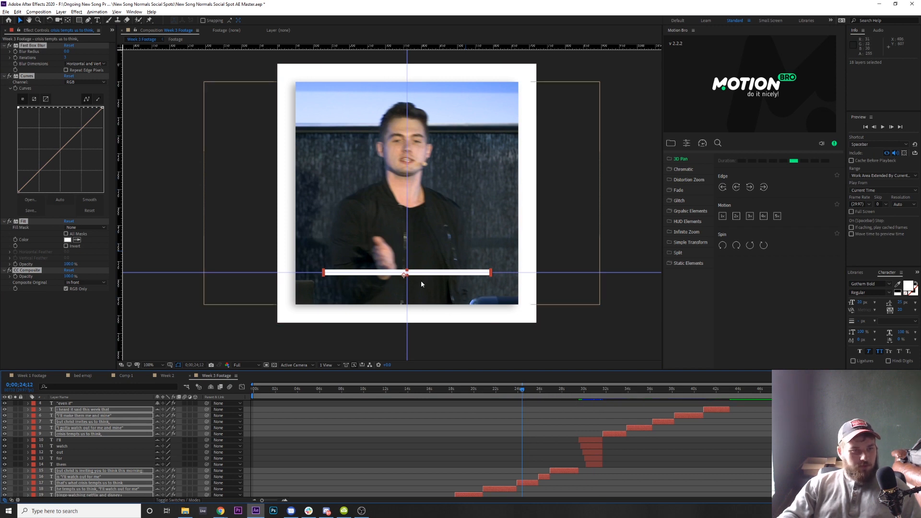
Set the Fast Box Blur radius of the selected caption layers to 2
{"action": "left_click", "coordinate": [68, 50]}
{"action": "type", "text": "0"}
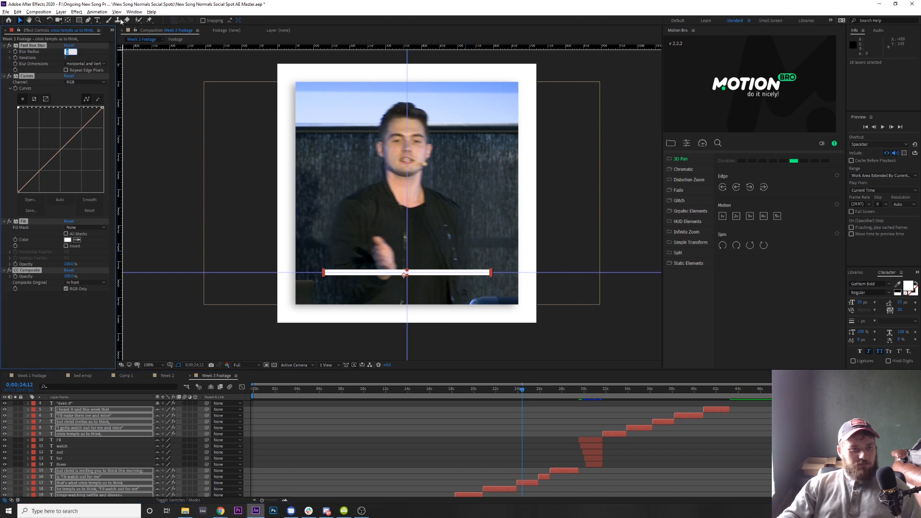
{"action": "left_click", "coordinate": [97, 11]}
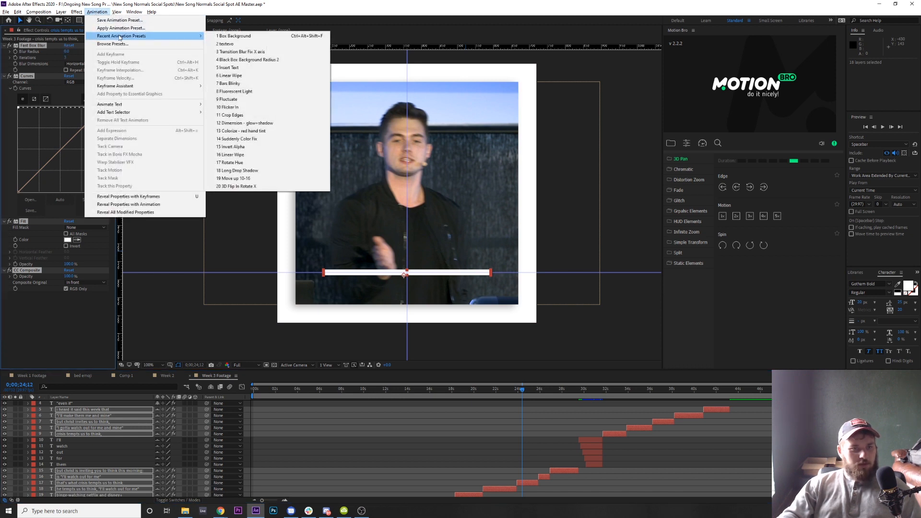
{"action": "left_click", "coordinate": [128, 3]}
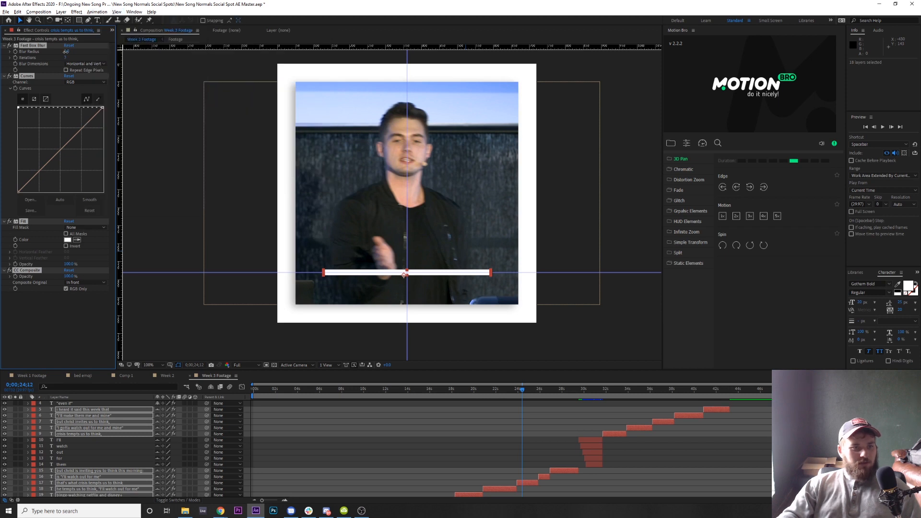
{"action": "left_click", "coordinate": [67, 51]}
{"action": "type", "text": "2"}
{"action": "key", "text": "Return"}
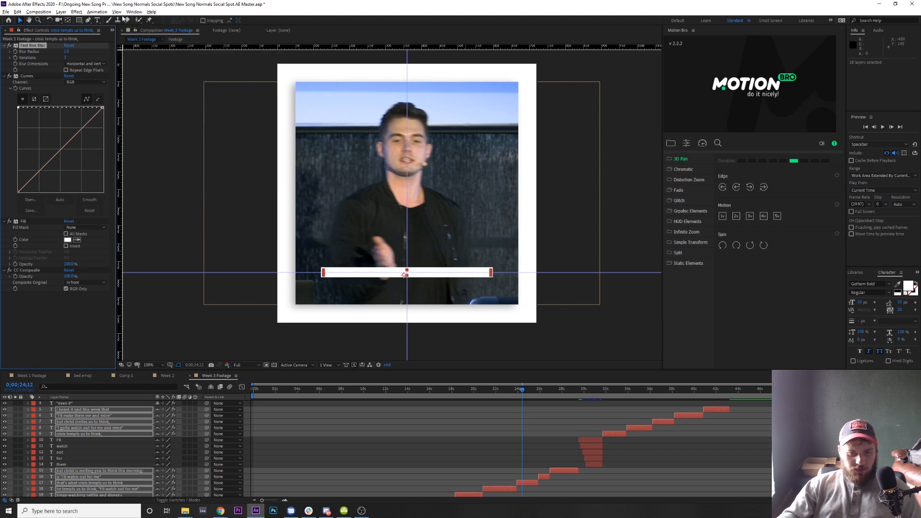
Open the Comp 1 precomp nested in the Week 2 composition and select its Blue solid layer
{"action": "left_click", "coordinate": [67, 240]}
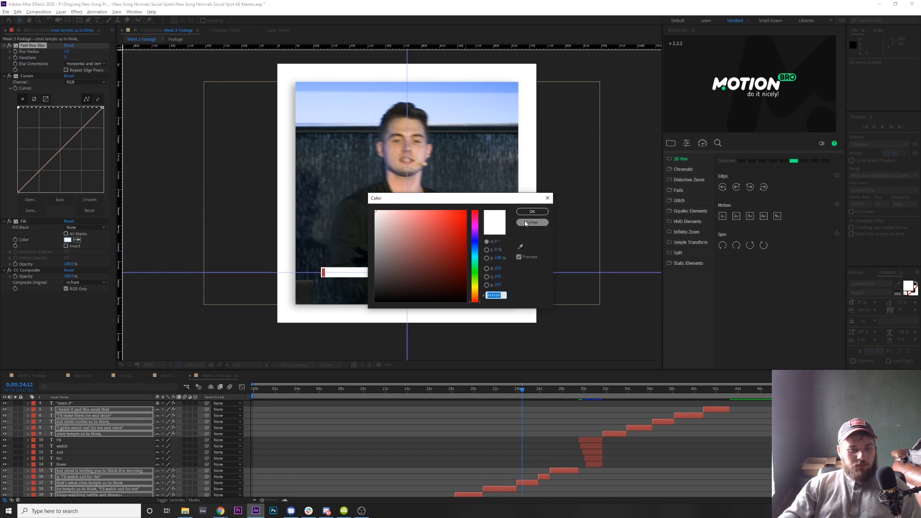
{"action": "left_click", "coordinate": [532, 222]}
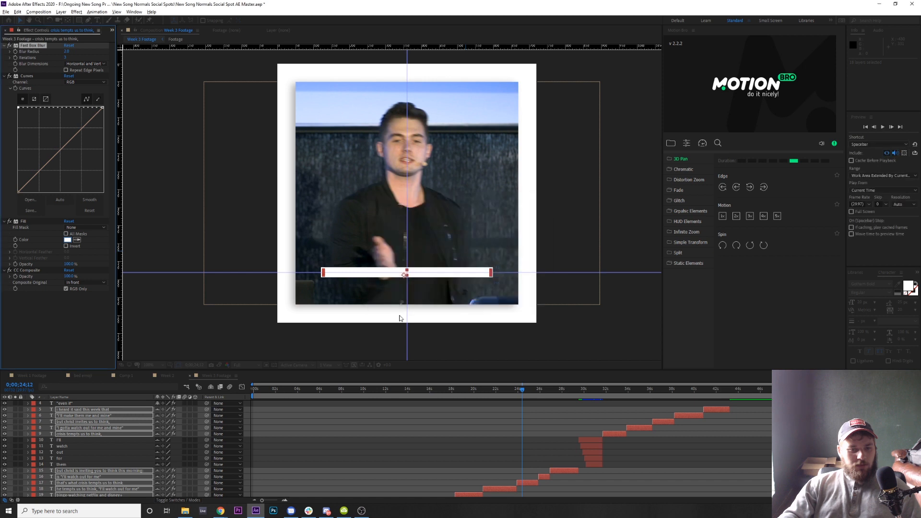
{"action": "left_click", "coordinate": [166, 376]}
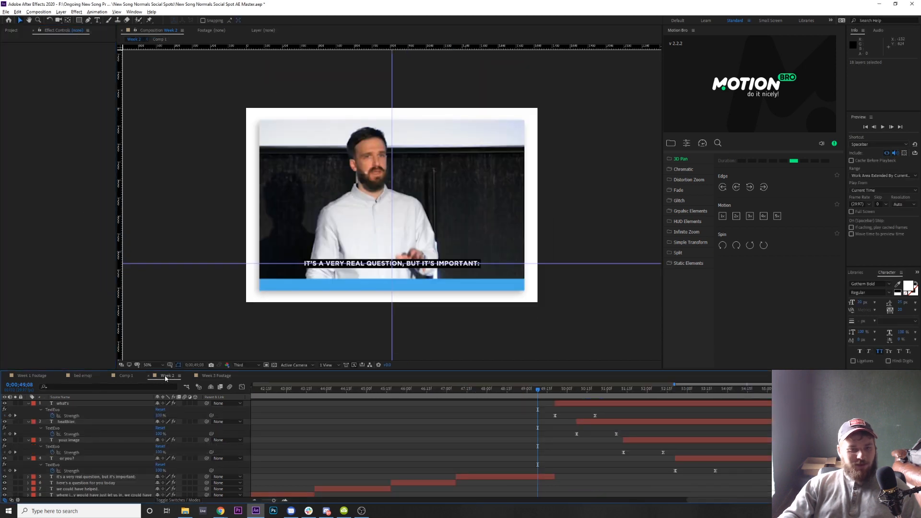
{"action": "left_click", "coordinate": [11, 30]}
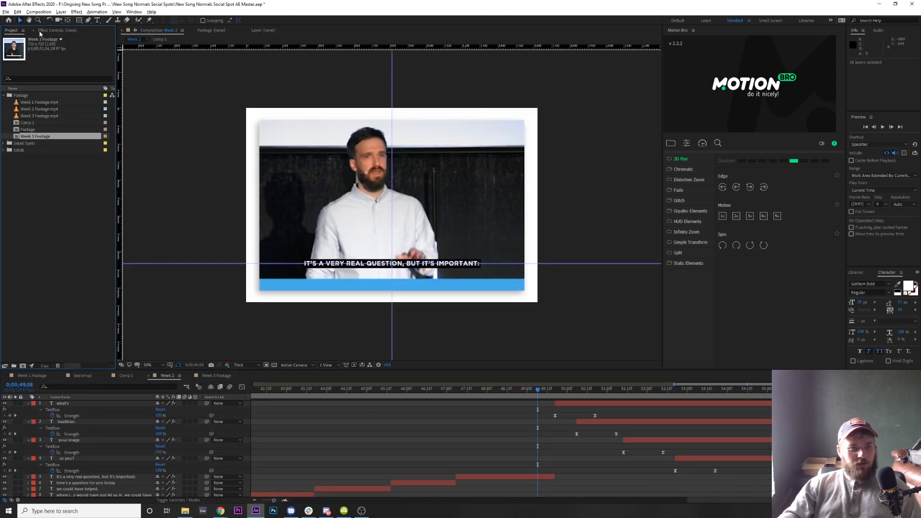
{"action": "left_click_drag", "start_coordinate": [12, 33], "coordinate": [273, 20]}
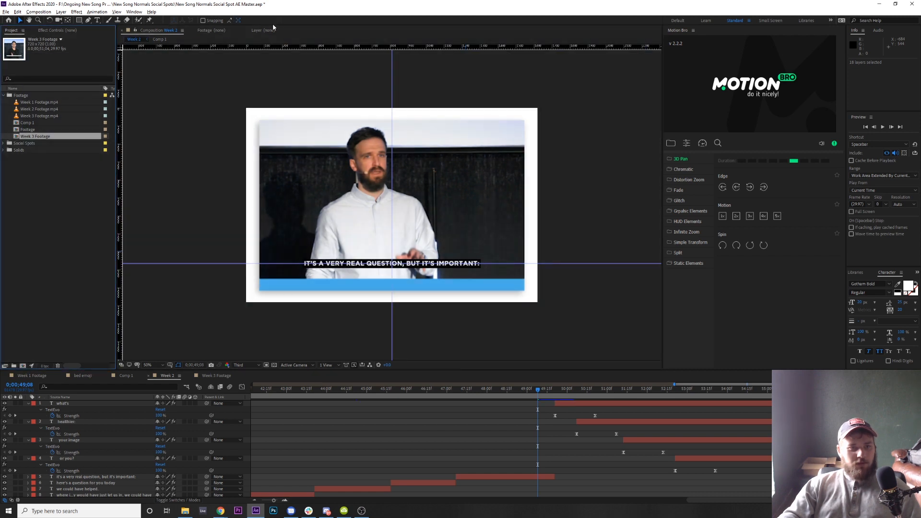
{"action": "left_click", "coordinate": [53, 31]}
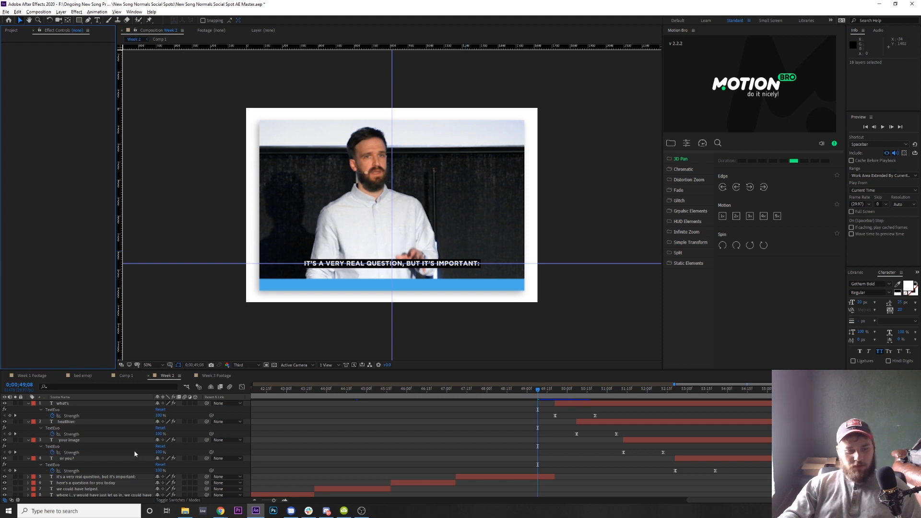
{"action": "scroll", "coordinate": [136, 452], "scroll_direction": "down", "scroll_amount": 9}
{"action": "scroll", "coordinate": [132, 453], "scroll_direction": "down", "scroll_amount": 1}
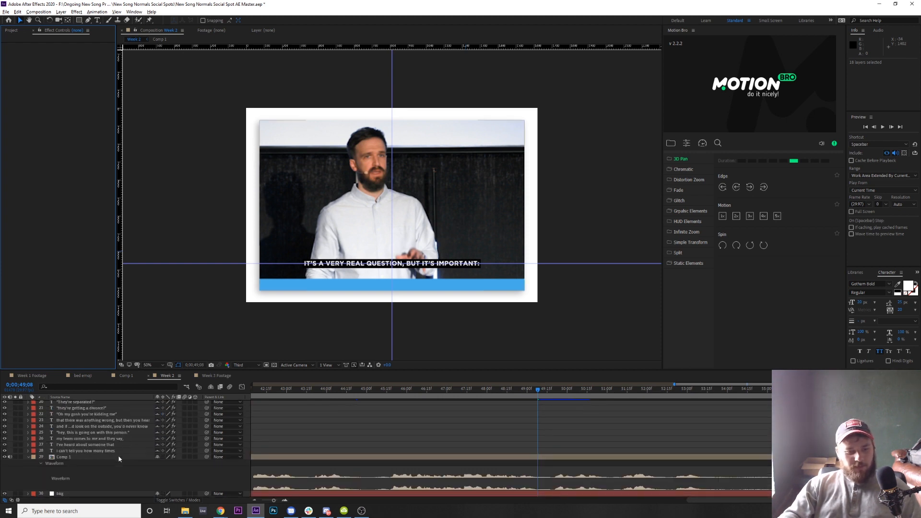
{"action": "left_click", "coordinate": [67, 494]}
{"action": "double_click", "coordinate": [73, 456]}
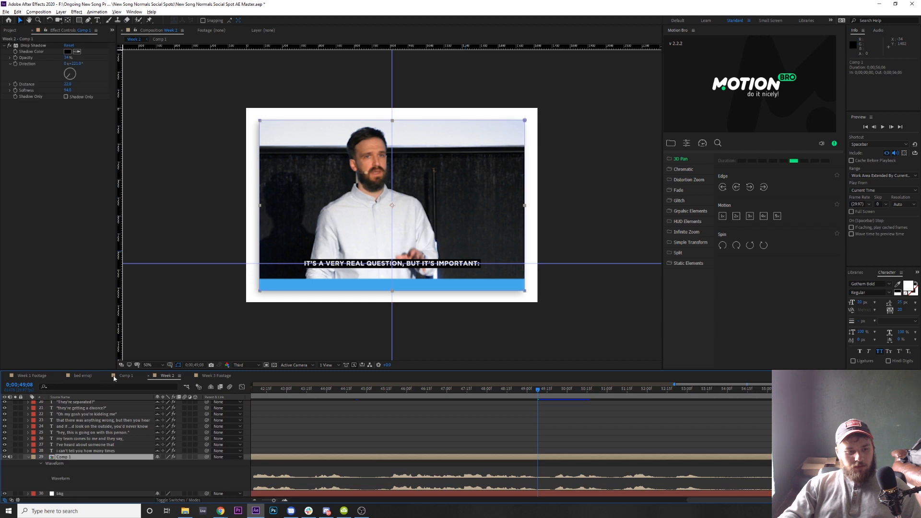
{"action": "left_click", "coordinate": [81, 404]}
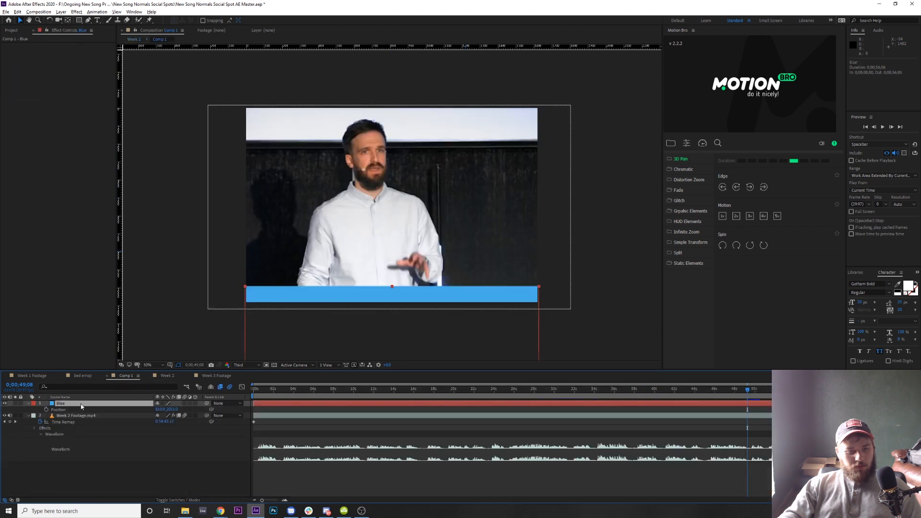
Look up the Blue solid's hex colour code in its solid settings, leaving the solid as it is
{"action": "right_click", "coordinate": [109, 406]}
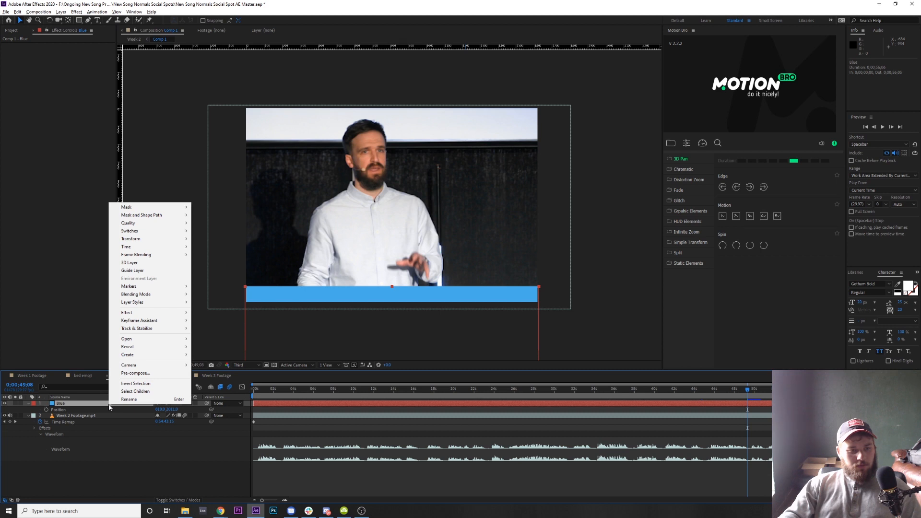
{"action": "left_click", "coordinate": [92, 403]}
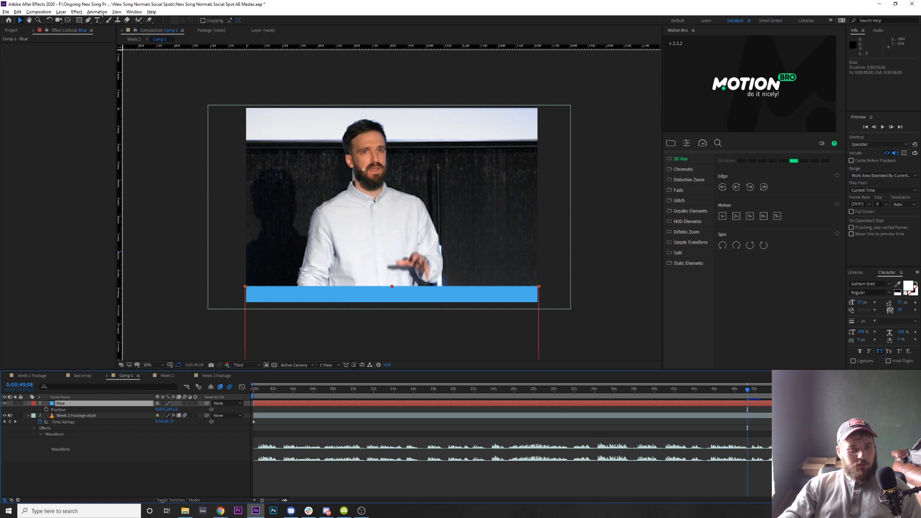
{"action": "left_click", "coordinate": [61, 11]}
{"action": "left_click", "coordinate": [72, 26]}
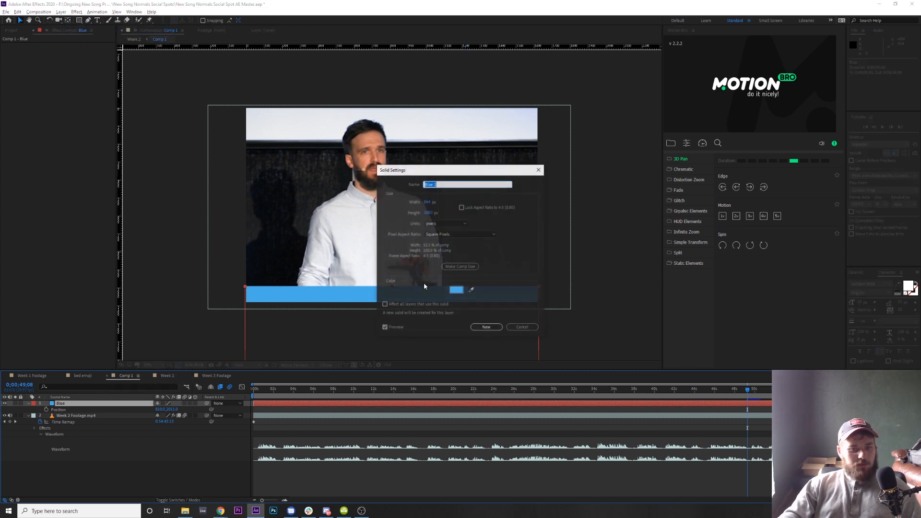
{"action": "left_click", "coordinate": [456, 290]}
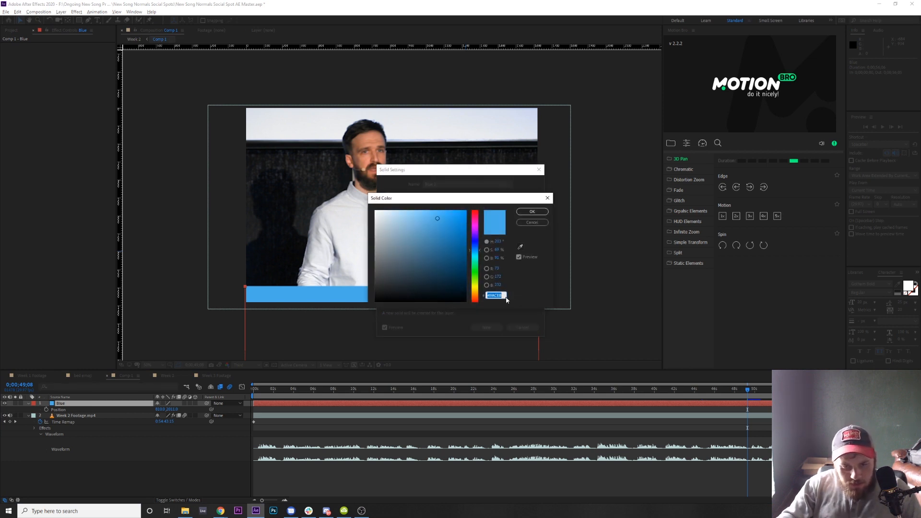
{"action": "left_click", "coordinate": [539, 221]}
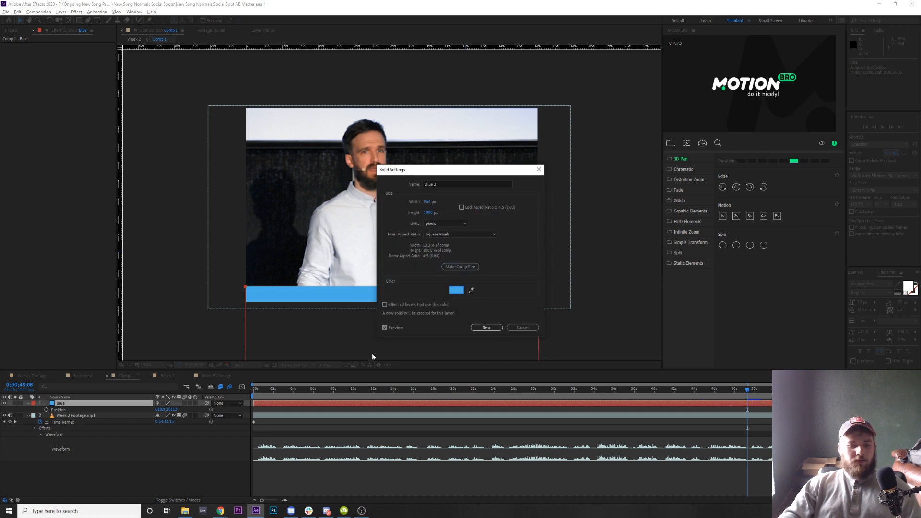
{"action": "left_click", "coordinate": [523, 327]}
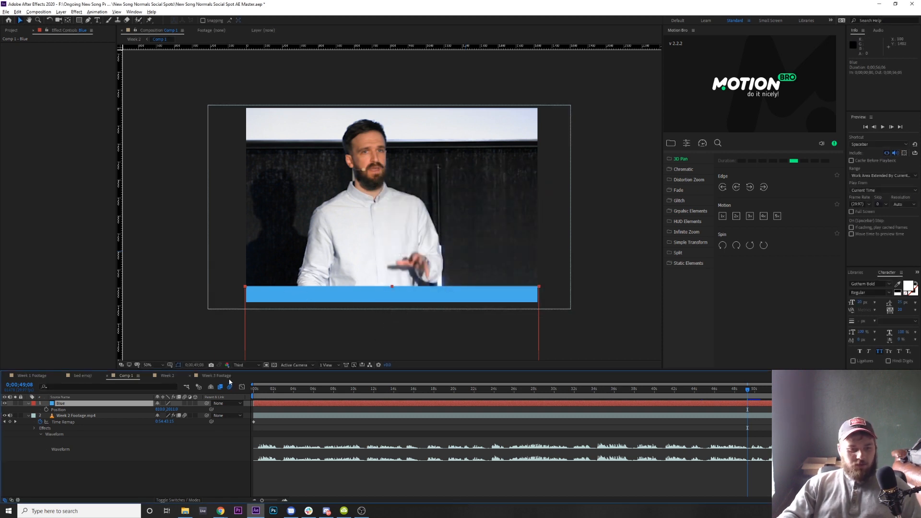
In the Week 3 Footage composition, select the caption layers from "the enemy is using this time" up to "i heard it said this week that"
{"action": "left_click", "coordinate": [228, 377]}
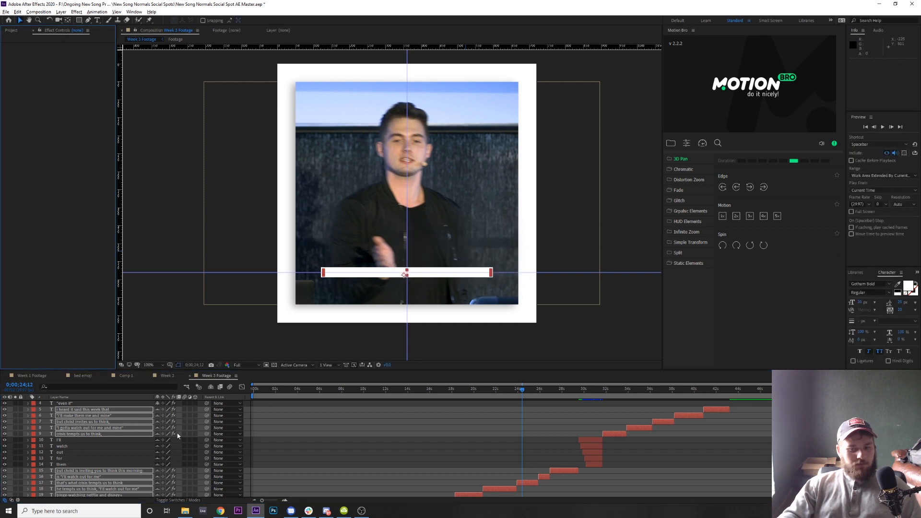
{"action": "scroll", "coordinate": [320, 413], "scroll_direction": "down", "scroll_amount": 3}
{"action": "left_click", "coordinate": [313, 421]}
{"action": "left_click", "coordinate": [126, 488]}
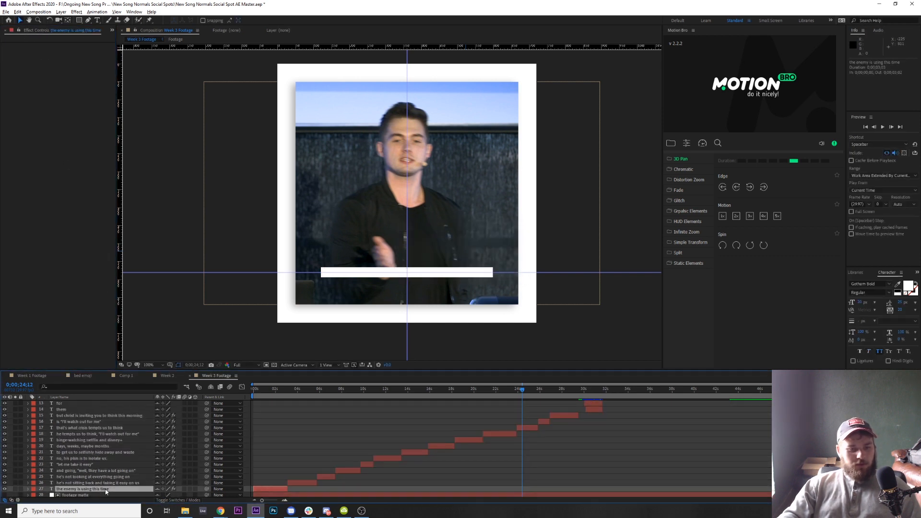
{"action": "scroll", "coordinate": [110, 437], "scroll_direction": "up", "scroll_amount": 1}
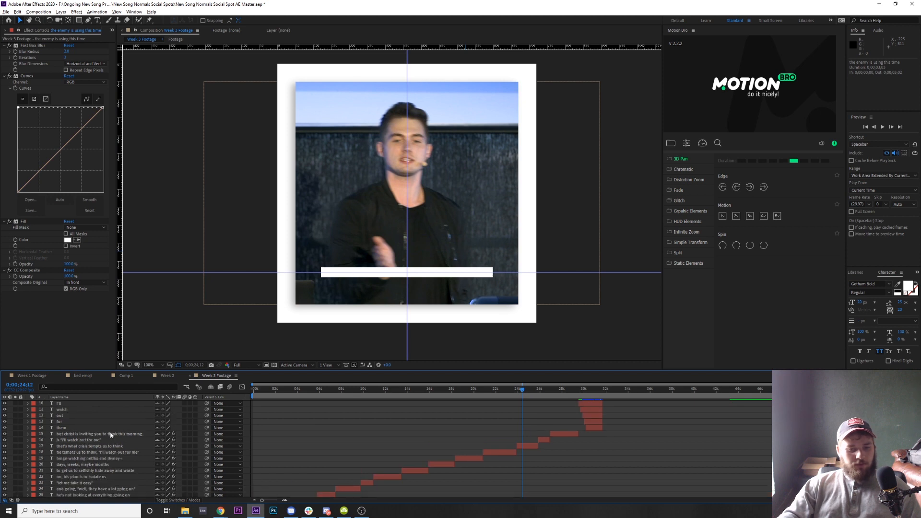
{"action": "left_click", "coordinate": [110, 432], "text": "shift"}
{"action": "scroll", "coordinate": [111, 431], "scroll_direction": "up", "scroll_amount": 3}
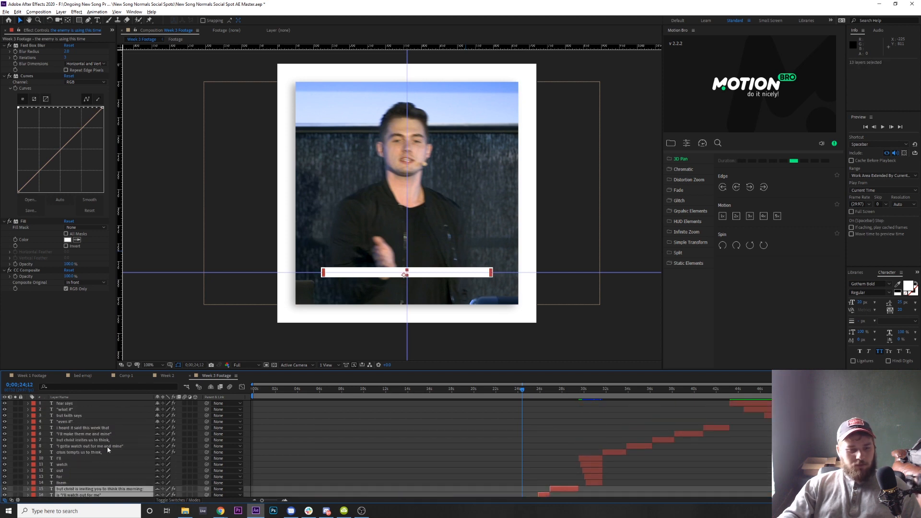
{"action": "left_click", "coordinate": [112, 415], "text": "shift"}
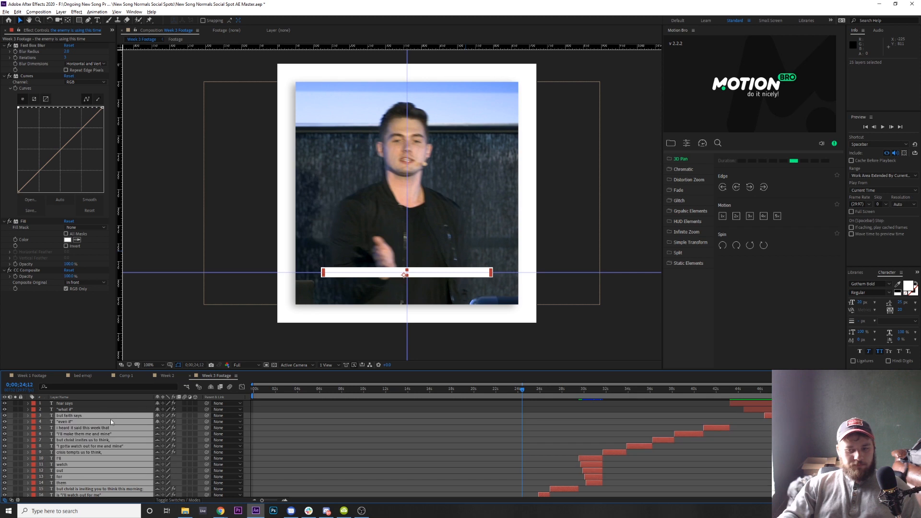
{"action": "left_click", "coordinate": [110, 422], "text": "shift"}
{"action": "left_click", "coordinate": [110, 429], "text": "shift"}
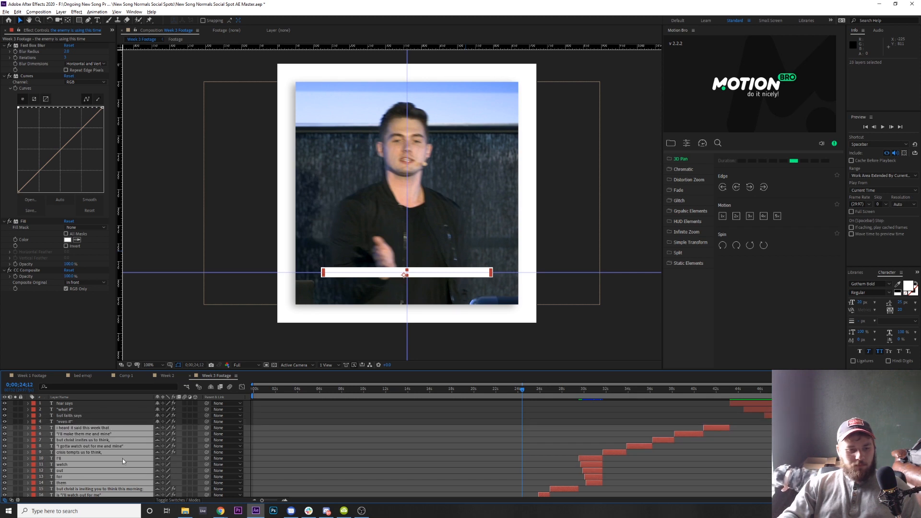
Exclude the single-word caption layers "I'll", "watch", "out", "for" and "them" from the current layer selection
{"action": "left_click", "coordinate": [122, 452], "text": "ctrl"}
{"action": "left_click", "coordinate": [122, 454], "text": "ctrl"}
{"action": "left_click", "coordinate": [123, 458], "text": "ctrl"}
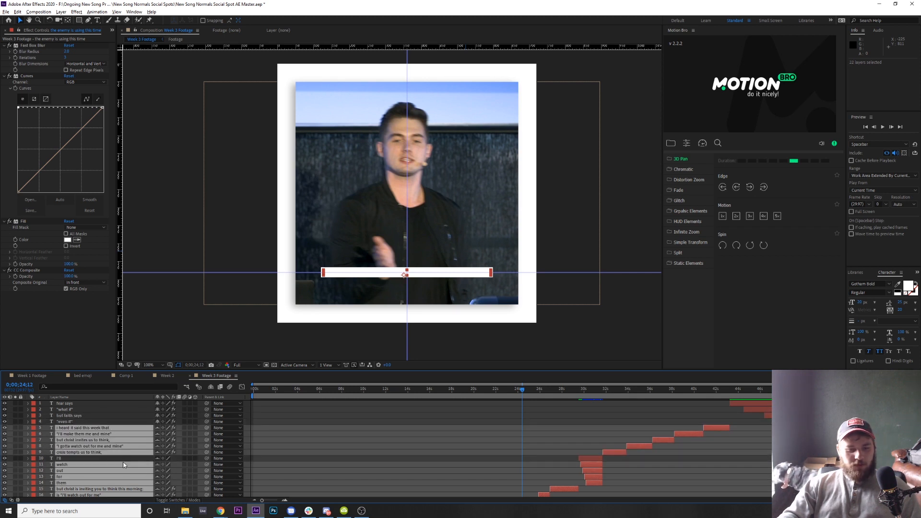
{"action": "left_click", "coordinate": [123, 465], "text": "ctrl"}
{"action": "left_click", "coordinate": [123, 476], "text": "ctrl"}
{"action": "left_click", "coordinate": [124, 471], "text": "ctrl"}
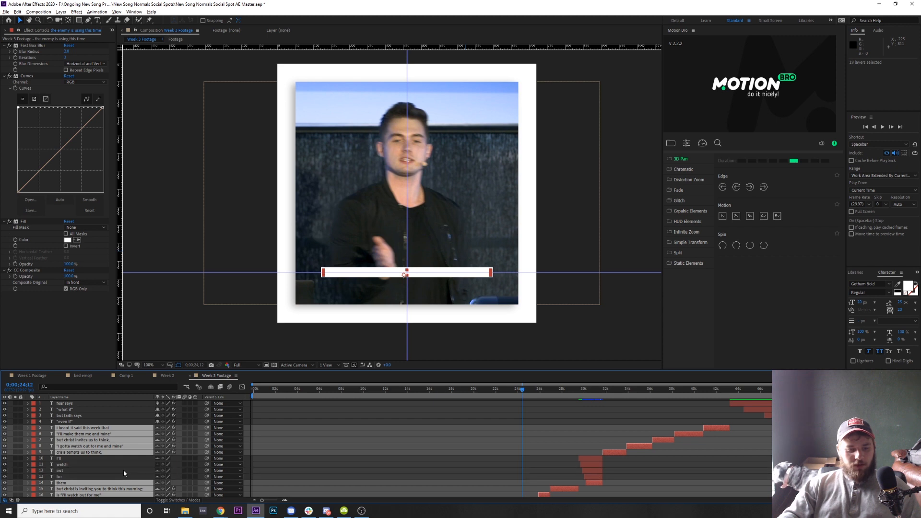
{"action": "left_click", "coordinate": [124, 482], "text": "ctrl"}
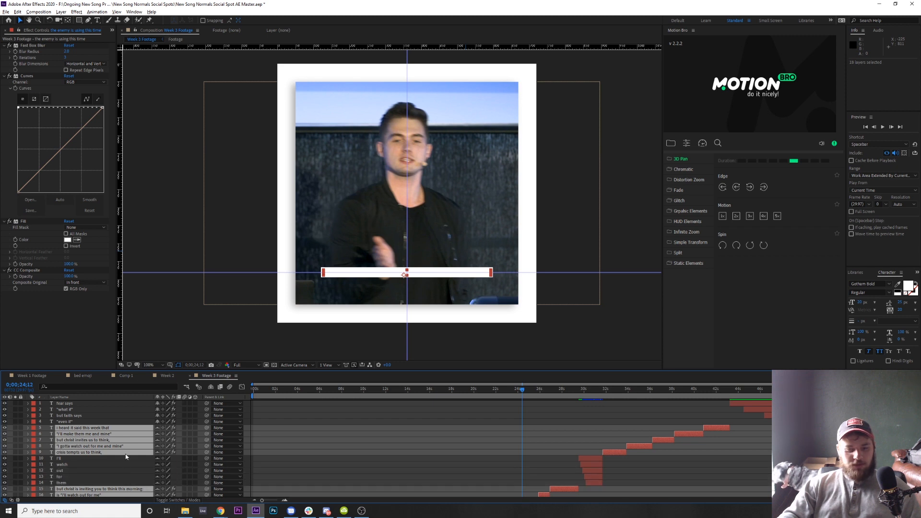
Set the Fill effect's colour to 49ACEB on the caption "the enemy is using this time"
{"action": "left_click", "coordinate": [67, 239]}
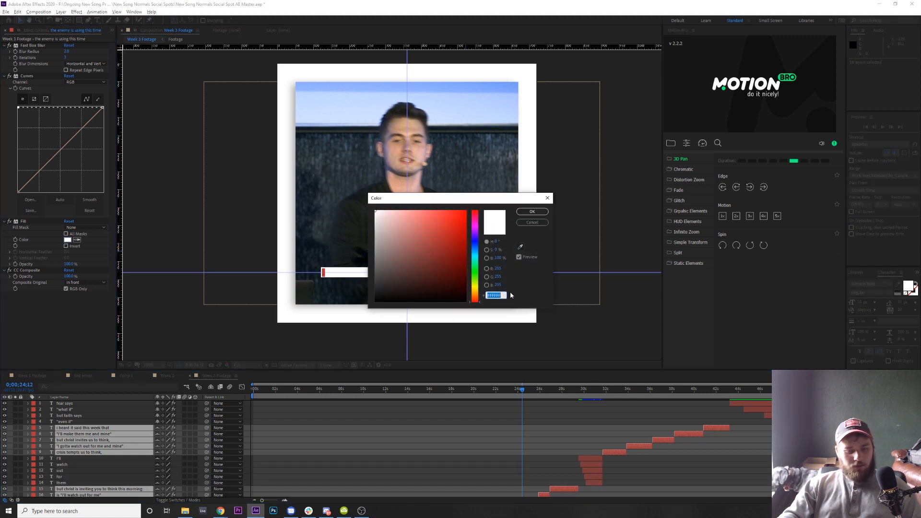
{"action": "type", "text": "49ACEB"}
{"action": "left_click", "coordinate": [525, 212]}
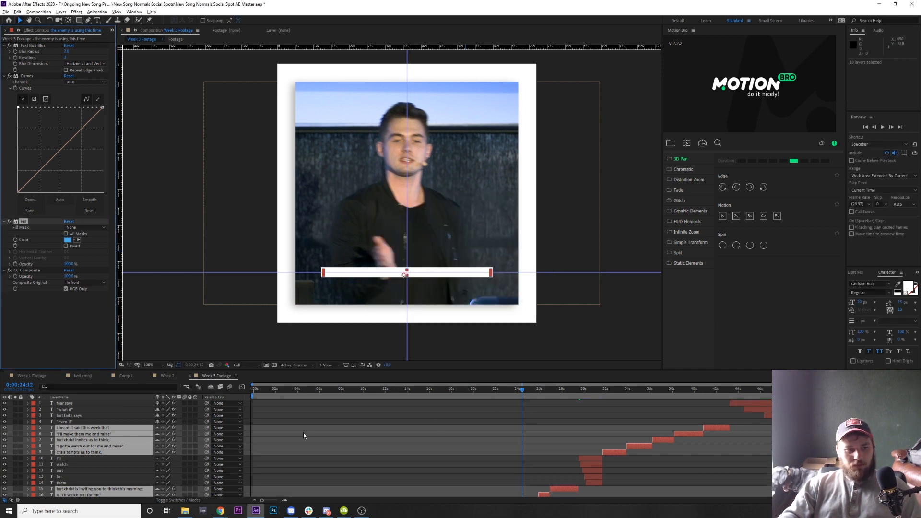
Compare the Fill colour of the captions "the enemy is using this time" and "he's not sitting back and taking it easy on us"
{"action": "scroll", "coordinate": [271, 439], "scroll_direction": "down", "scroll_amount": 5}
{"action": "left_click", "coordinate": [317, 455]}
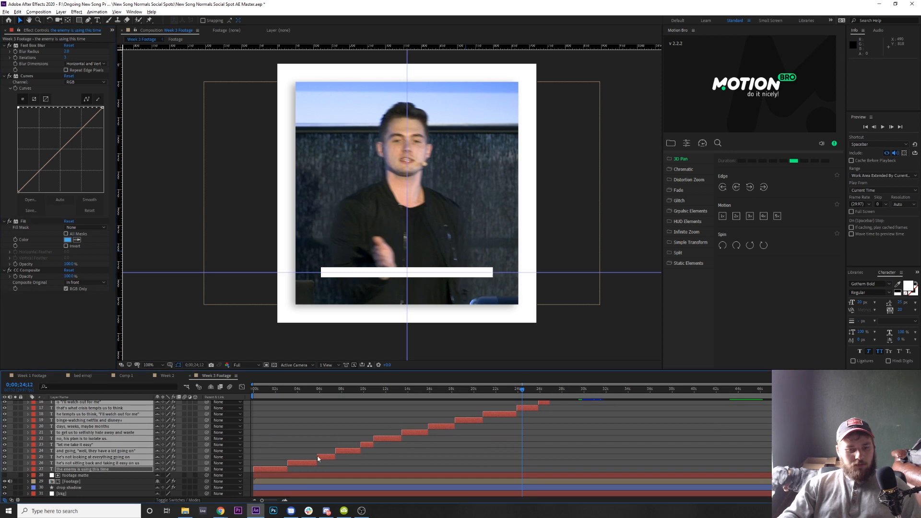
{"action": "left_click", "coordinate": [135, 464]}
{"action": "left_click", "coordinate": [133, 469]}
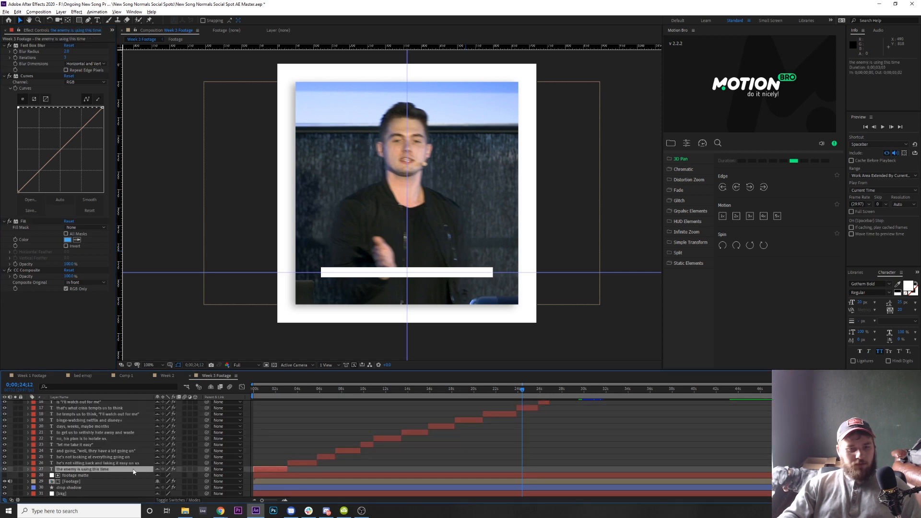
{"action": "left_click", "coordinate": [135, 465]}
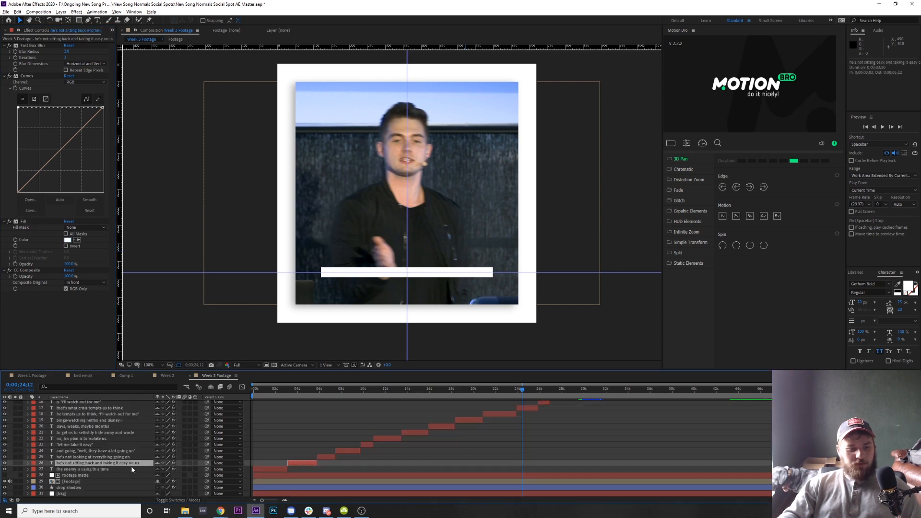
{"action": "left_click", "coordinate": [133, 469]}
{"action": "left_click", "coordinate": [99, 338]}
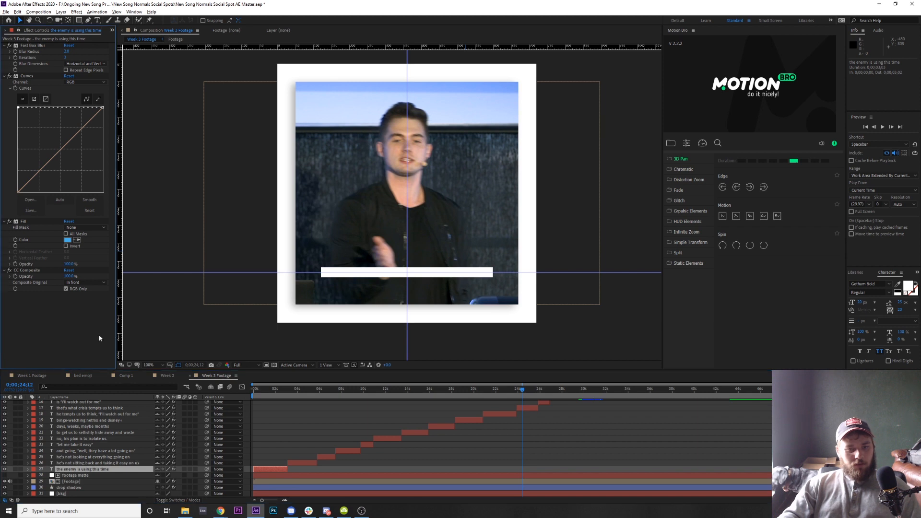
{"action": "left_click", "coordinate": [329, 433]}
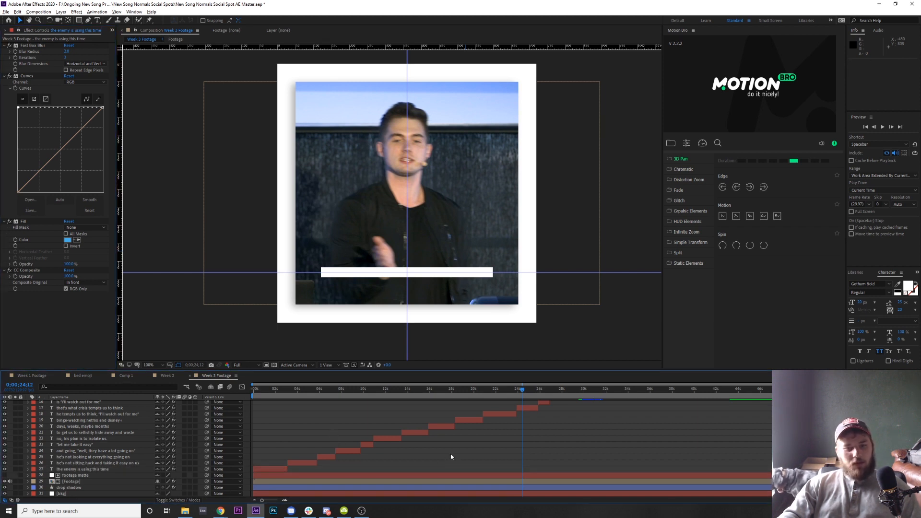
Check the Fill colour on several other caption layers and preview "the enemy is using this time" at 0;00;01;15
{"action": "scroll", "coordinate": [451, 457], "scroll_direction": "up", "scroll_amount": 5}
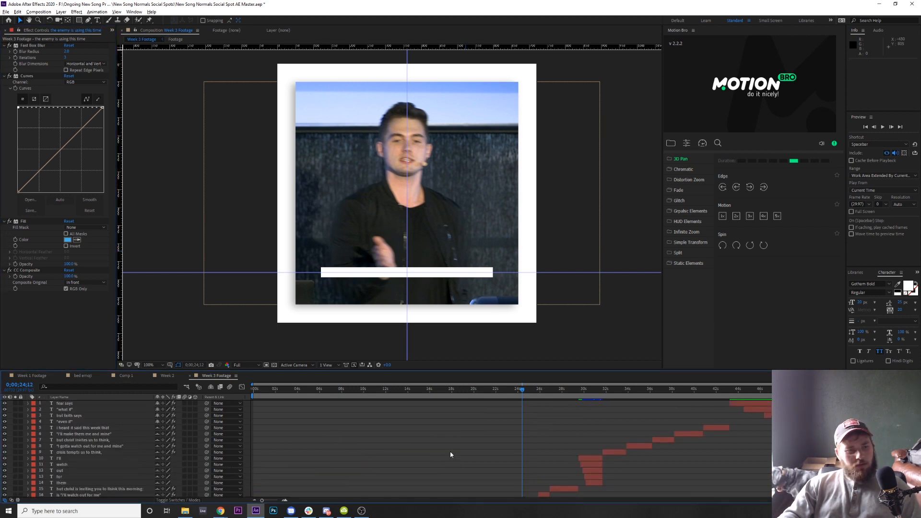
{"action": "scroll", "coordinate": [450, 454], "scroll_direction": "down", "scroll_amount": 5}
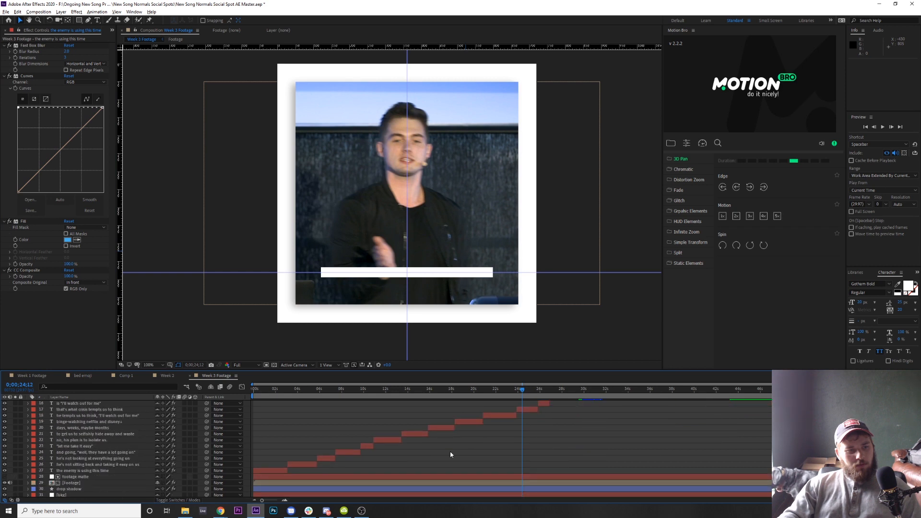
{"action": "scroll", "coordinate": [451, 454], "scroll_direction": "down", "scroll_amount": 1}
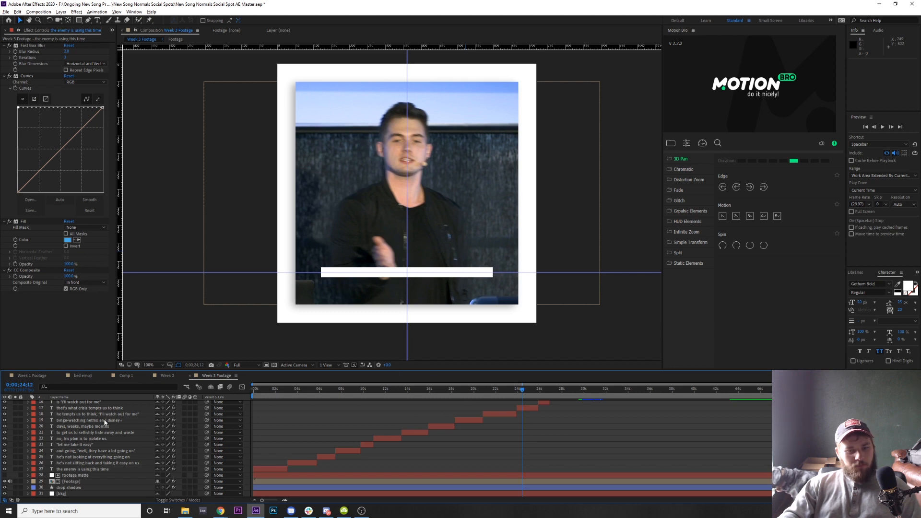
{"action": "scroll", "coordinate": [137, 444], "scroll_direction": "up", "scroll_amount": 5}
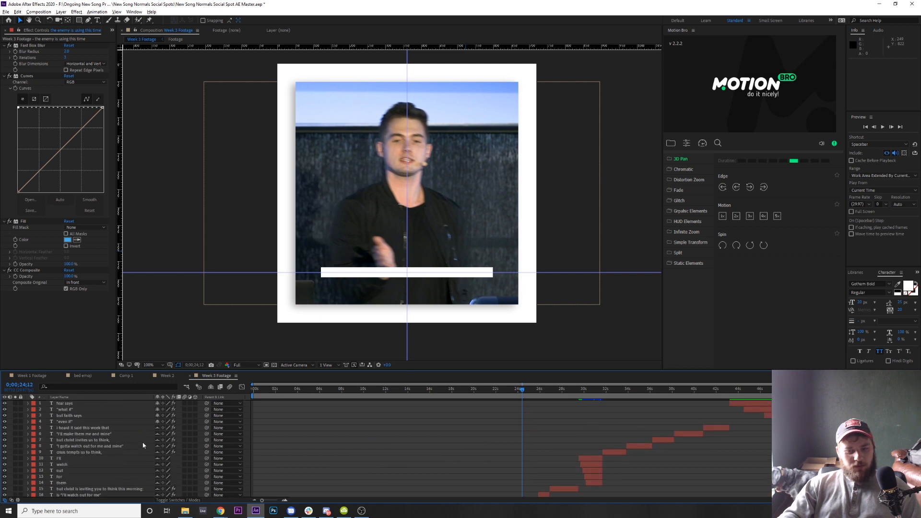
{"action": "scroll", "coordinate": [143, 445], "scroll_direction": "down", "scroll_amount": 4}
{"action": "left_click", "coordinate": [127, 420]}
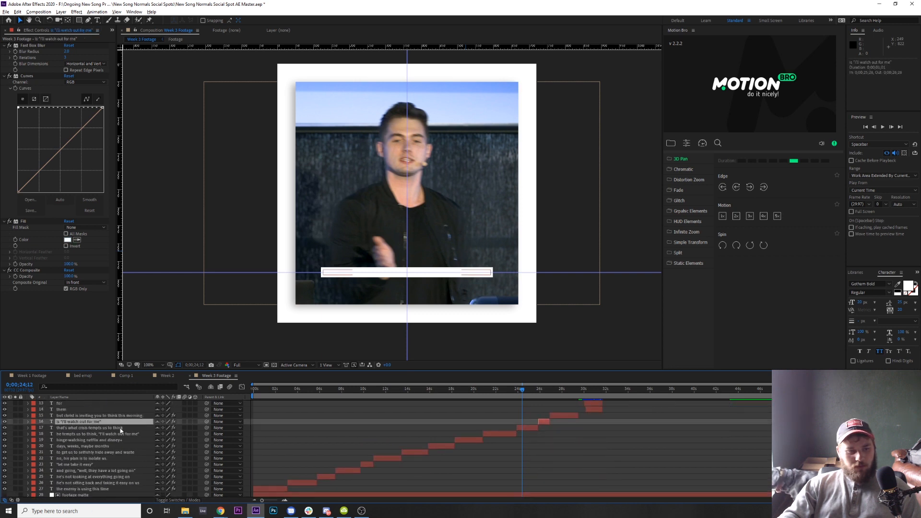
{"action": "left_click", "coordinate": [120, 428]}
{"action": "left_click", "coordinate": [131, 485]}
{"action": "left_click", "coordinate": [128, 476]}
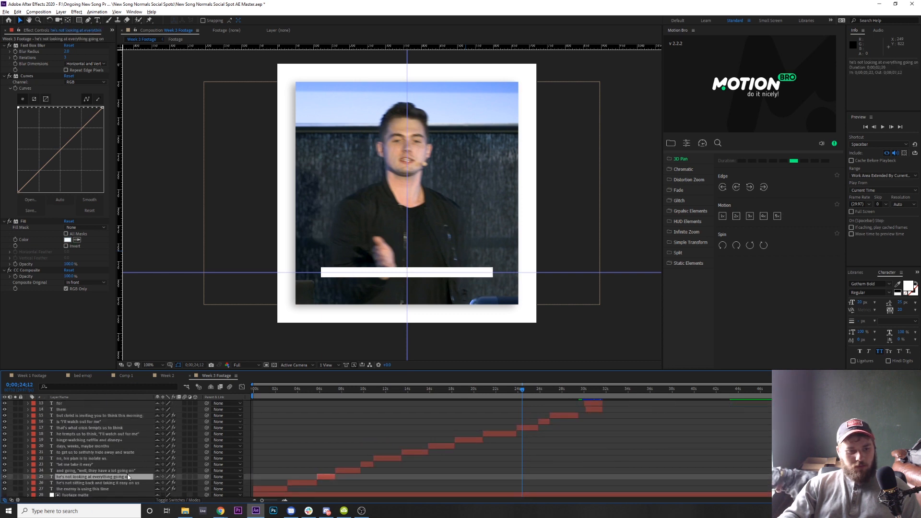
{"action": "left_click", "coordinate": [127, 483]}
{"action": "left_click", "coordinate": [123, 489]}
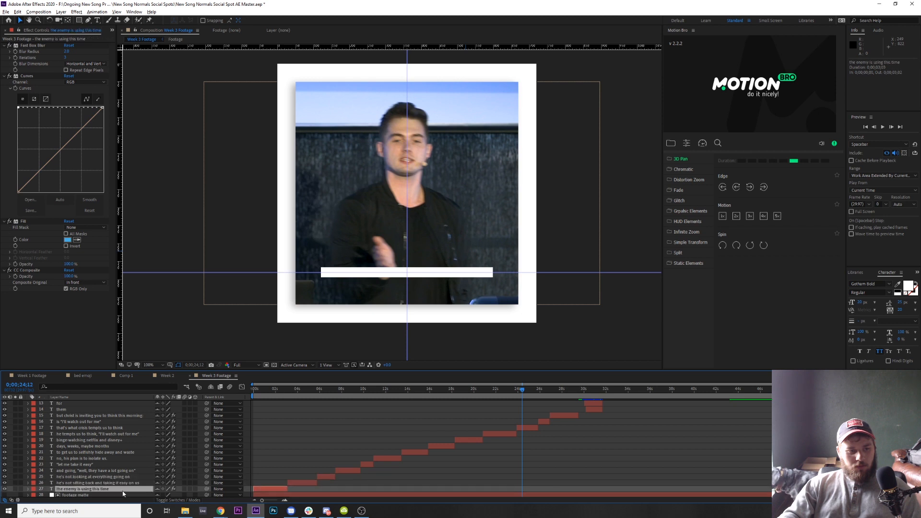
{"action": "left_click", "coordinate": [270, 389]}
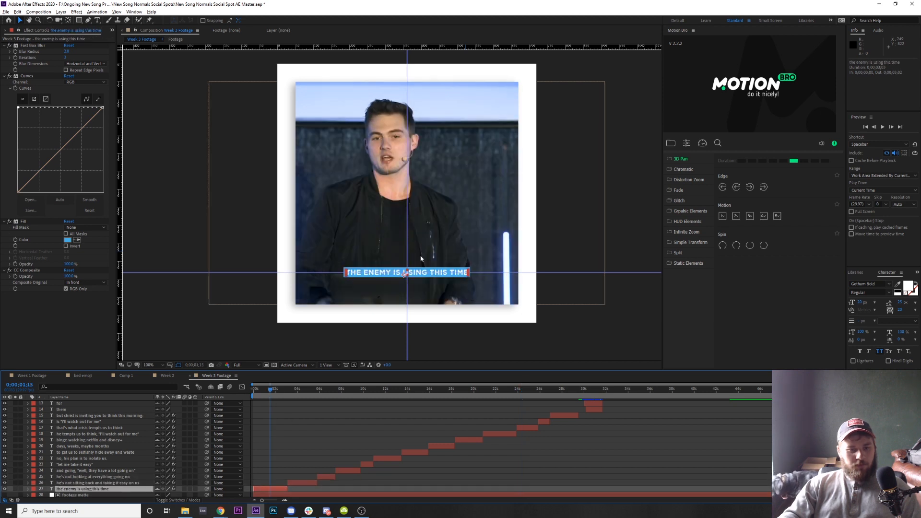
{"action": "left_click", "coordinate": [358, 435]}
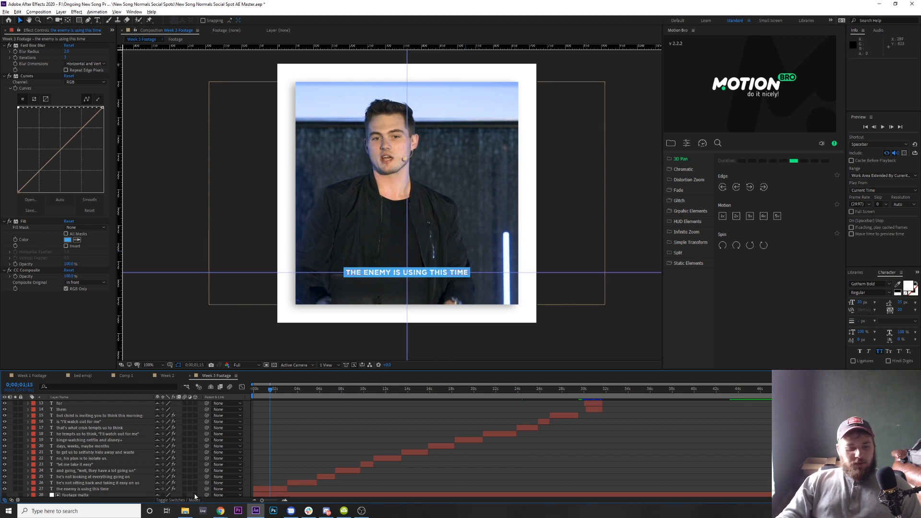
Delete Fast Box Blur, Curves, Fill and CC Composite from the caption "he's not sitting back and taking it easy on us" and preview it at 0;00;05;20
{"action": "left_click", "coordinate": [117, 483]}
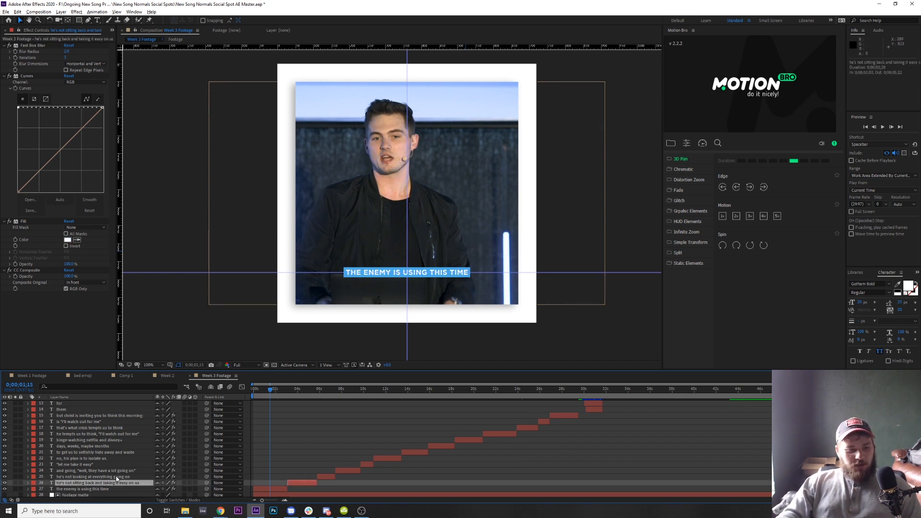
{"action": "left_click", "coordinate": [114, 411], "text": "shift"}
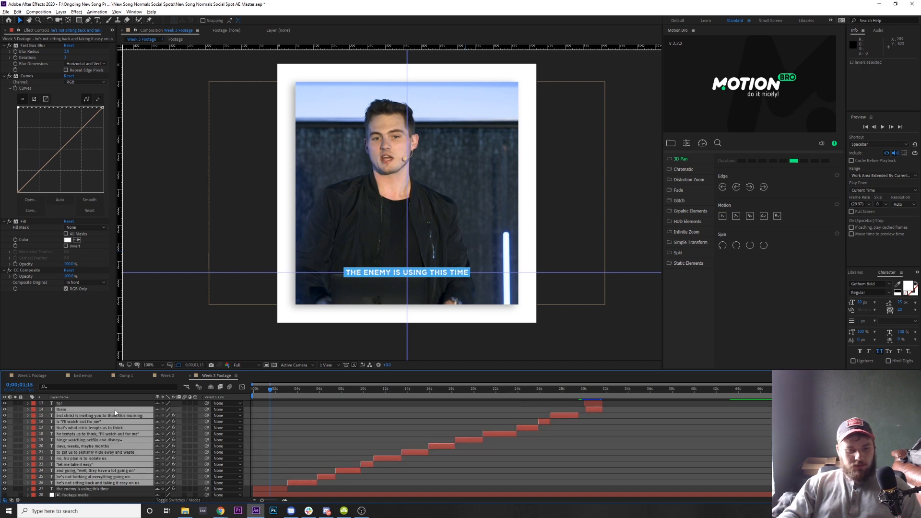
{"action": "left_click", "coordinate": [114, 410], "text": "ctrl"}
{"action": "left_click", "coordinate": [30, 45]}
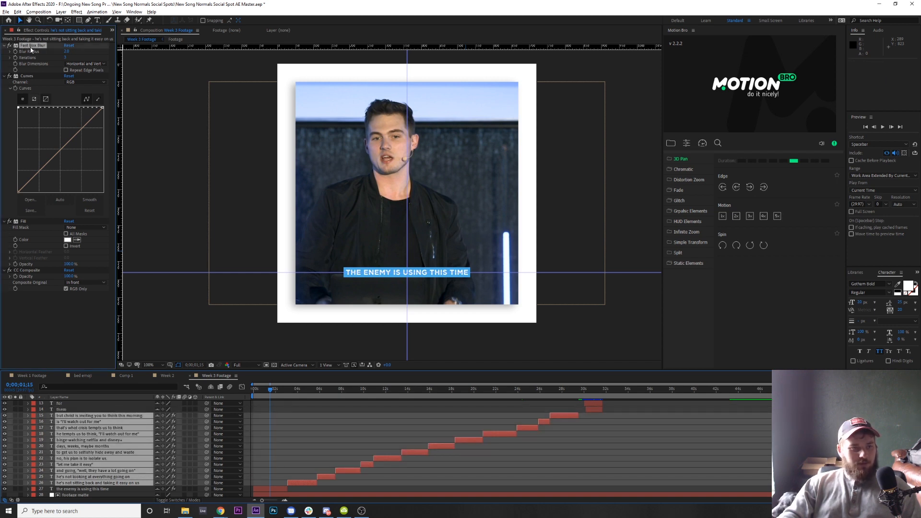
{"action": "left_click", "coordinate": [29, 271], "text": "shift"}
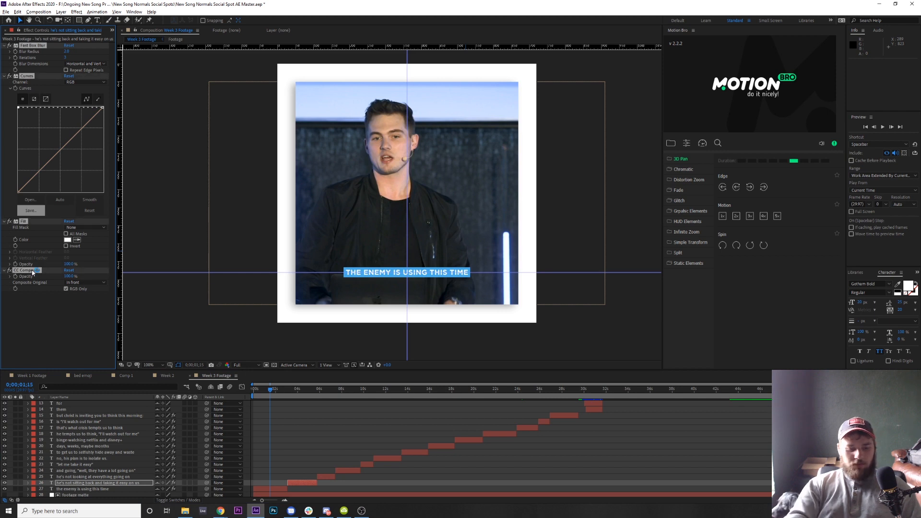
{"action": "key", "text": "Delete"}
{"action": "left_click", "coordinate": [316, 390]}
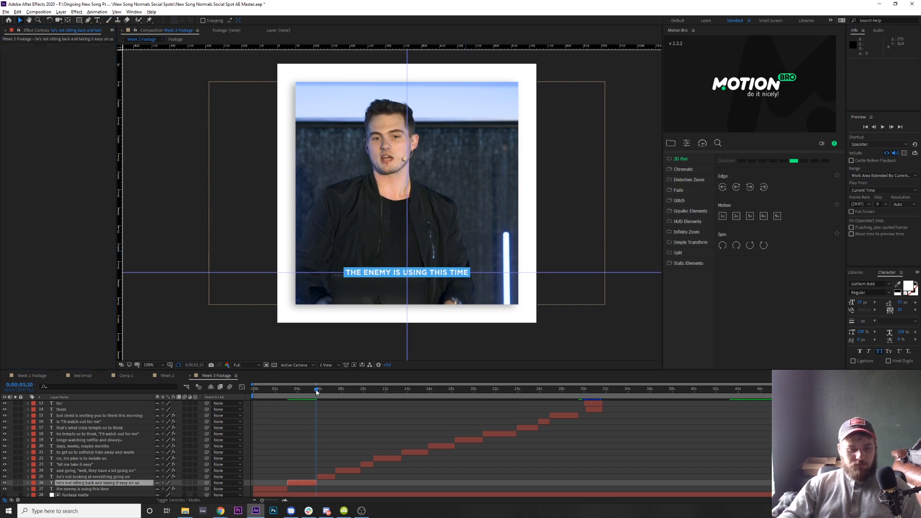
Try to select all four effects together on the caption layers from "crisis tempts us to think," up to "i heard it said this week that"
{"action": "scroll", "coordinate": [575, 431], "scroll_direction": "up", "scroll_amount": 1}
{"action": "scroll", "coordinate": [575, 431], "scroll_direction": "up", "scroll_amount": 3}
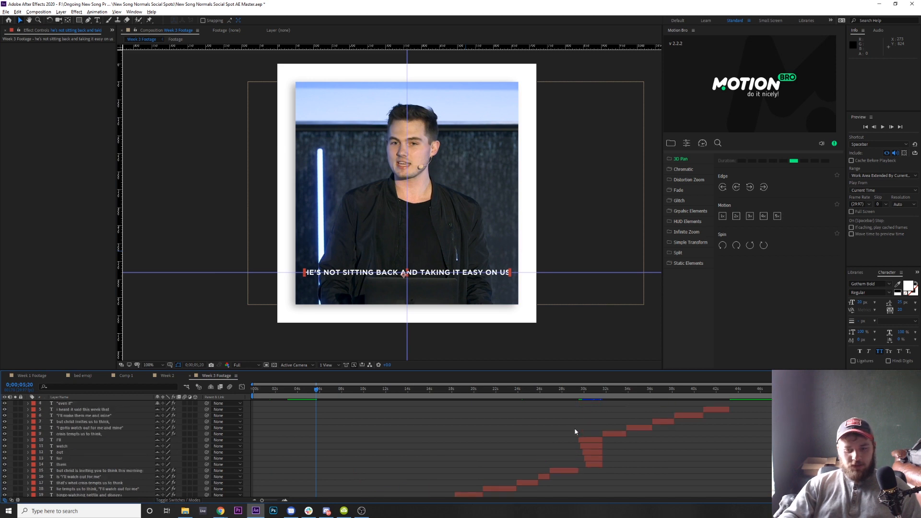
{"action": "left_click", "coordinate": [114, 458]}
{"action": "left_click", "coordinate": [114, 446]}
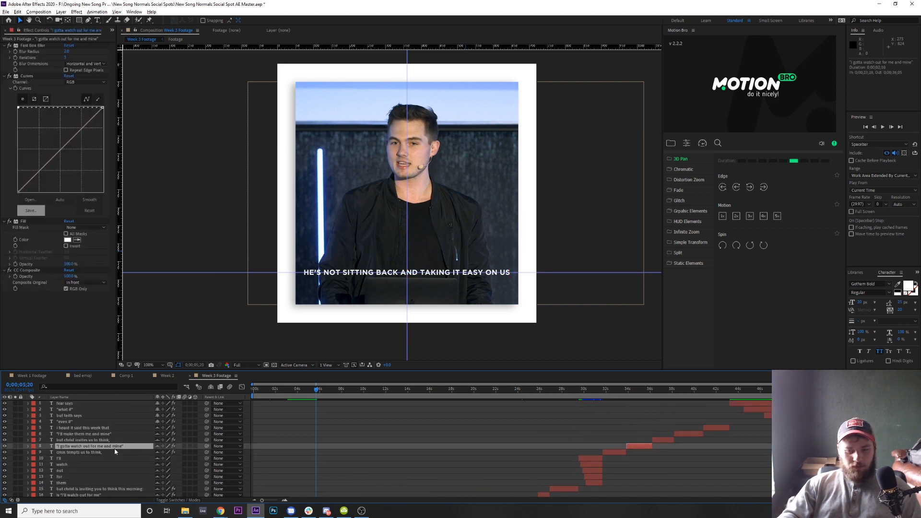
{"action": "left_click", "coordinate": [114, 452]}
{"action": "left_click", "coordinate": [106, 428], "text": "shift"}
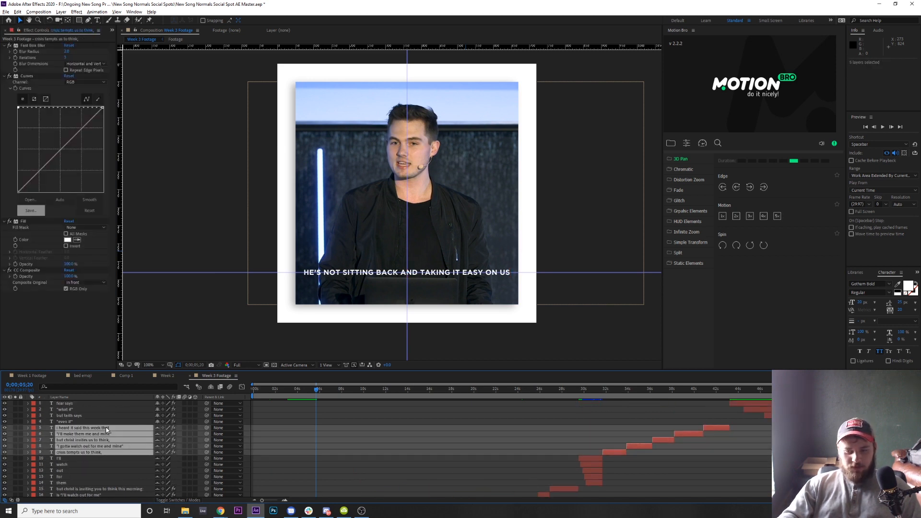
{"action": "left_click", "coordinate": [33, 45]}
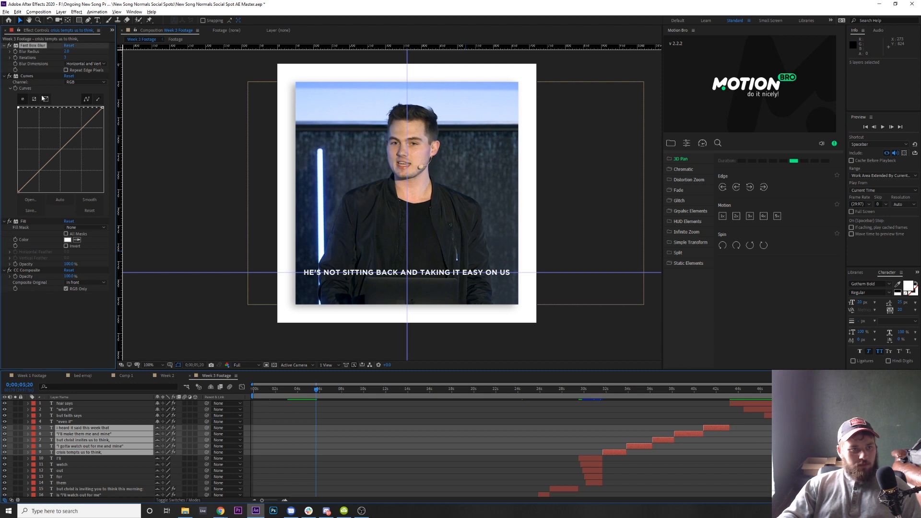
{"action": "left_click", "coordinate": [30, 272], "text": "shift"}
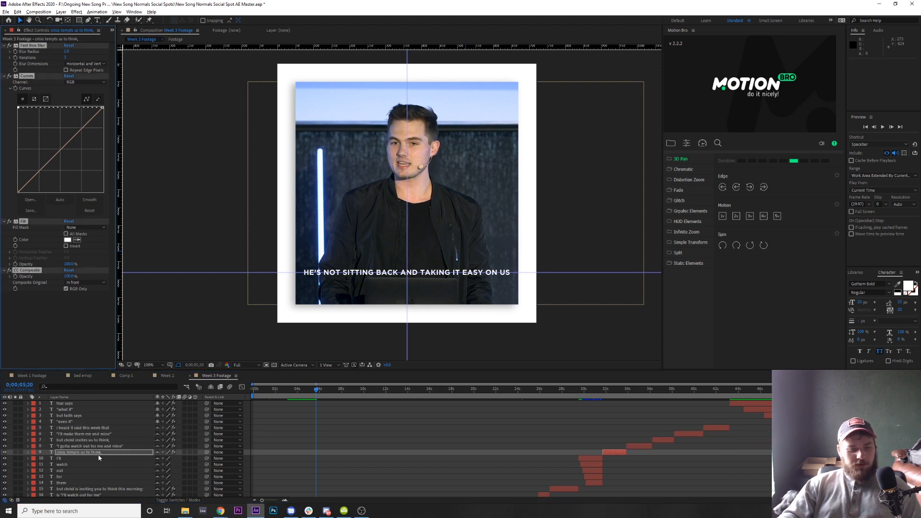
{"action": "left_click", "coordinate": [97, 428], "text": "shift"}
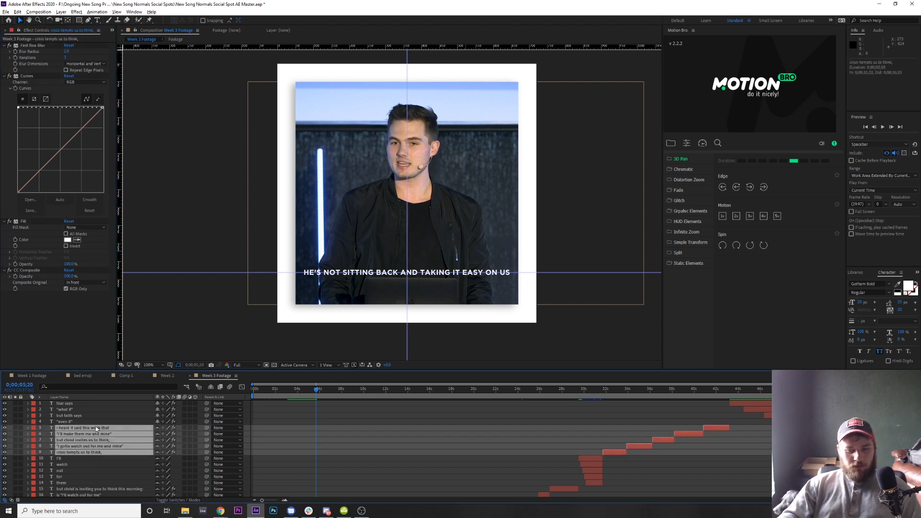
{"action": "left_click", "coordinate": [59, 318]}
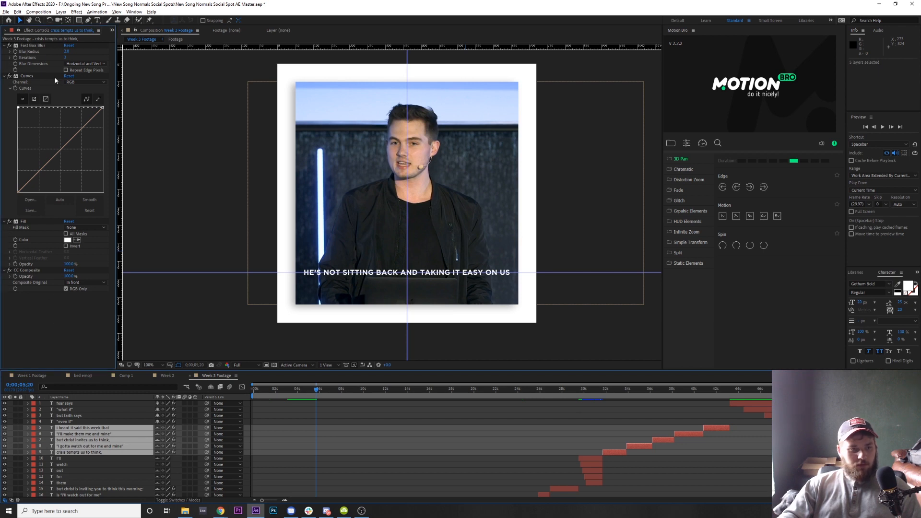
{"action": "left_click", "coordinate": [30, 44]}
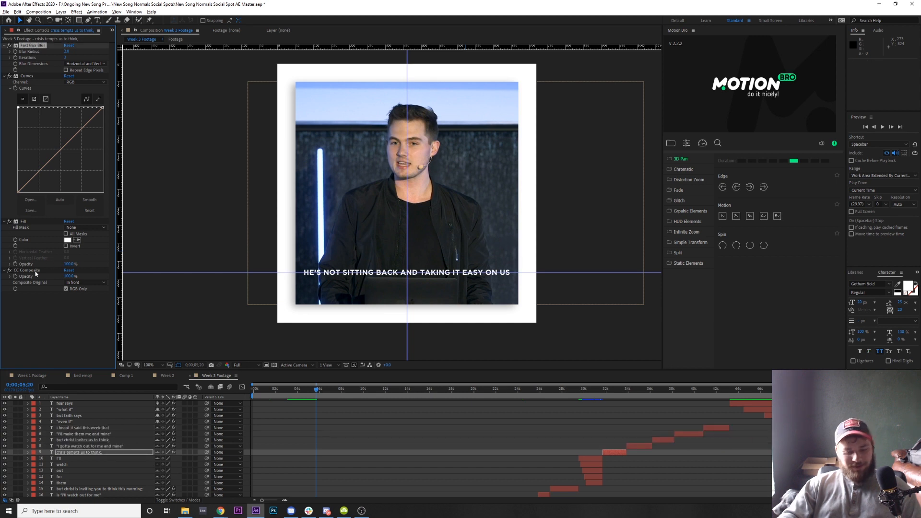
{"action": "left_click", "coordinate": [43, 327]}
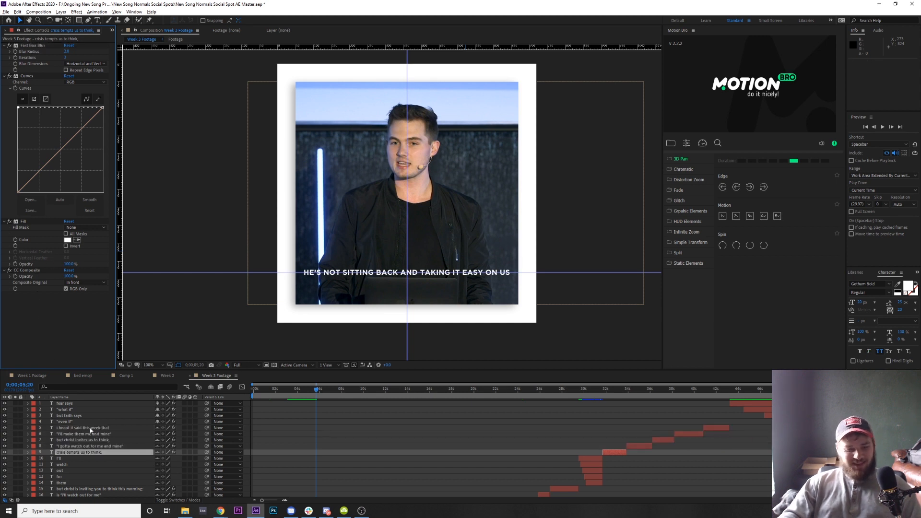
Remove all effects from the caption layers from "crisis tempts us to think," up to "i heard it said this week that"
{"action": "left_click", "coordinate": [85, 416], "text": "shift"}
{"action": "left_click", "coordinate": [85, 423], "text": "shift"}
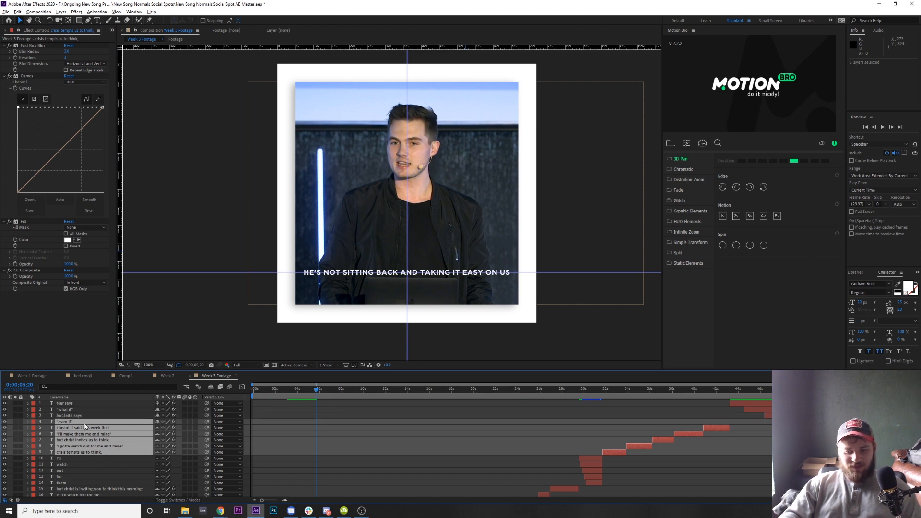
{"action": "left_click", "coordinate": [86, 428], "text": "shift"}
{"action": "right_click", "coordinate": [85, 428]}
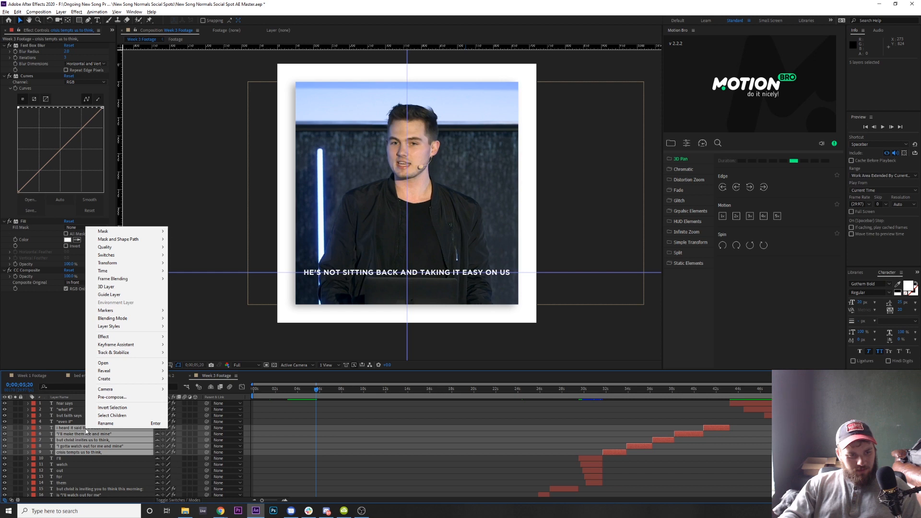
{"action": "mouse_move", "coordinate": [115, 336]}
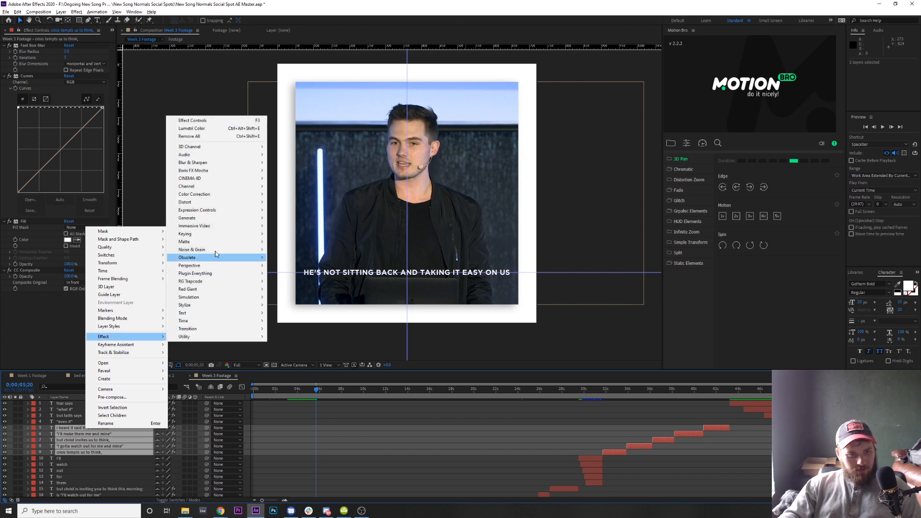
{"action": "left_click", "coordinate": [189, 136]}
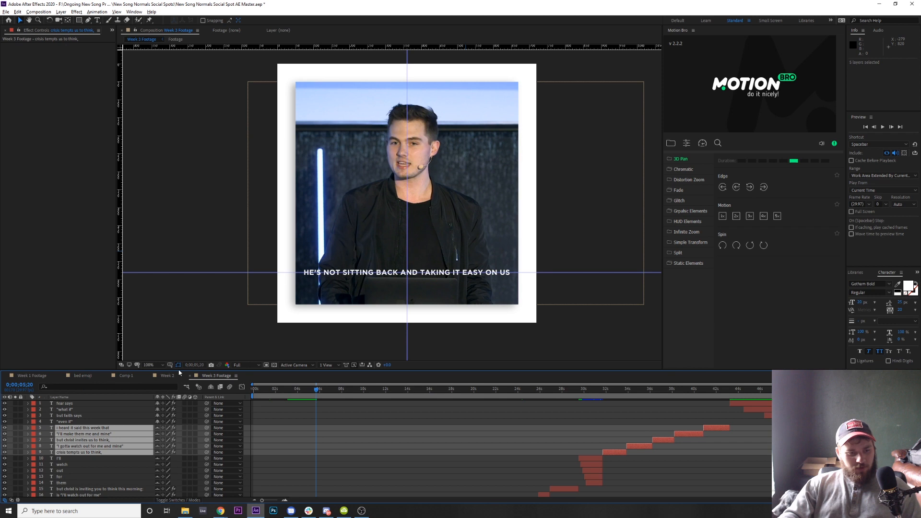
{"action": "left_click", "coordinate": [390, 436]}
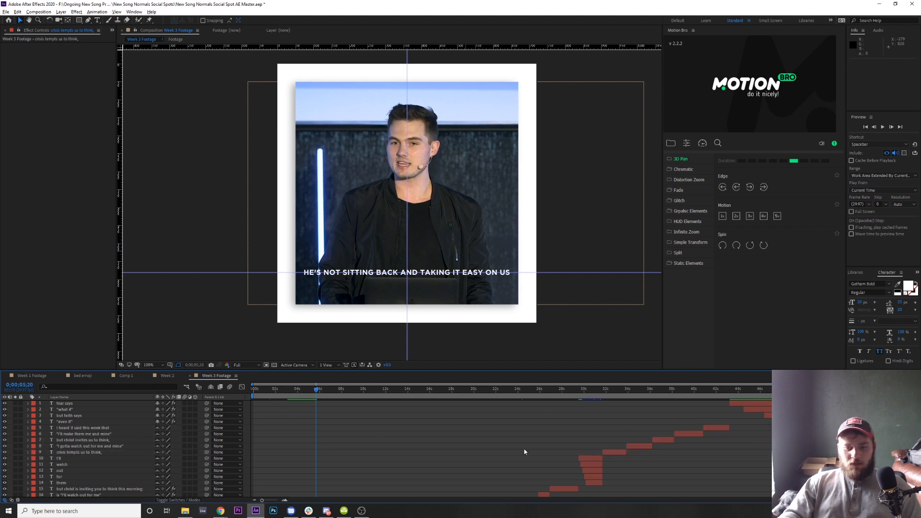
Copy Fast Box Blur, Curves, Fill and CC Composite from the caption "the enemy is using this time"
{"action": "scroll", "coordinate": [113, 449], "scroll_direction": "down", "scroll_amount": 4}
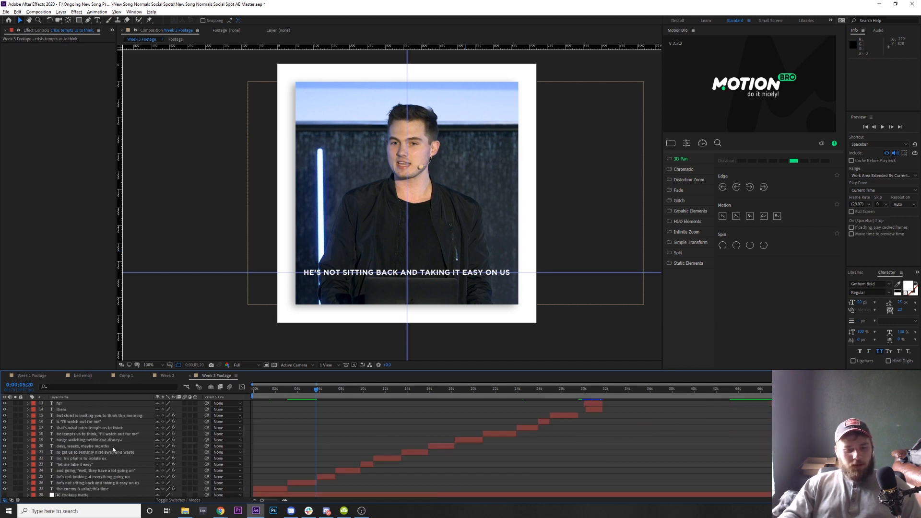
{"action": "left_click", "coordinate": [97, 488]}
{"action": "left_click", "coordinate": [35, 46]}
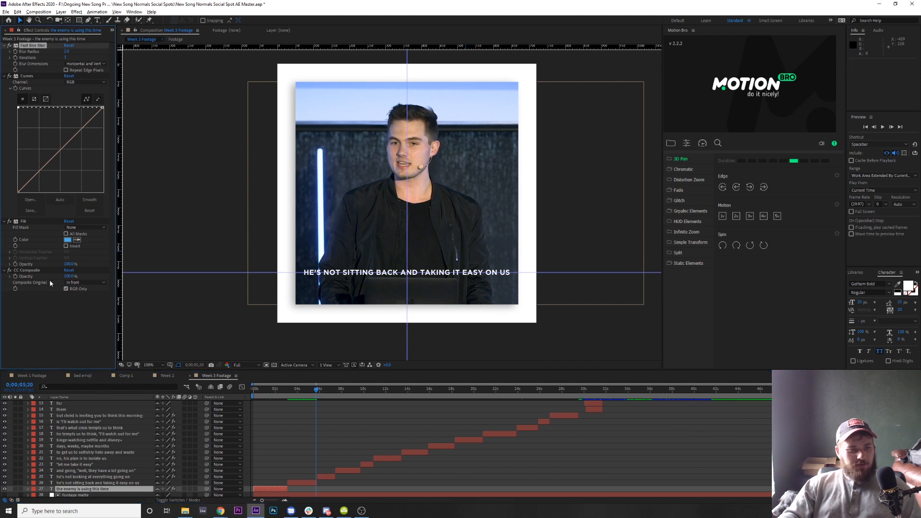
{"action": "left_click", "coordinate": [36, 271], "text": "shift"}
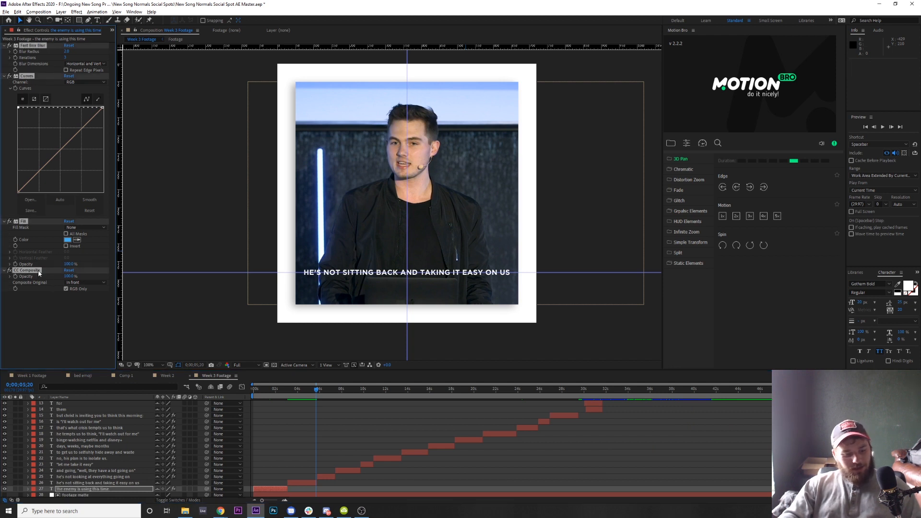
Paste the copied effects onto captions "he's not sitting back..." through "i heard it said this week that", excluding the single-word layers "i'll", "watch", "out", "for" and "them"
{"action": "left_click", "coordinate": [113, 483]}
{"action": "scroll", "coordinate": [108, 472], "scroll_direction": "up", "scroll_amount": 1}
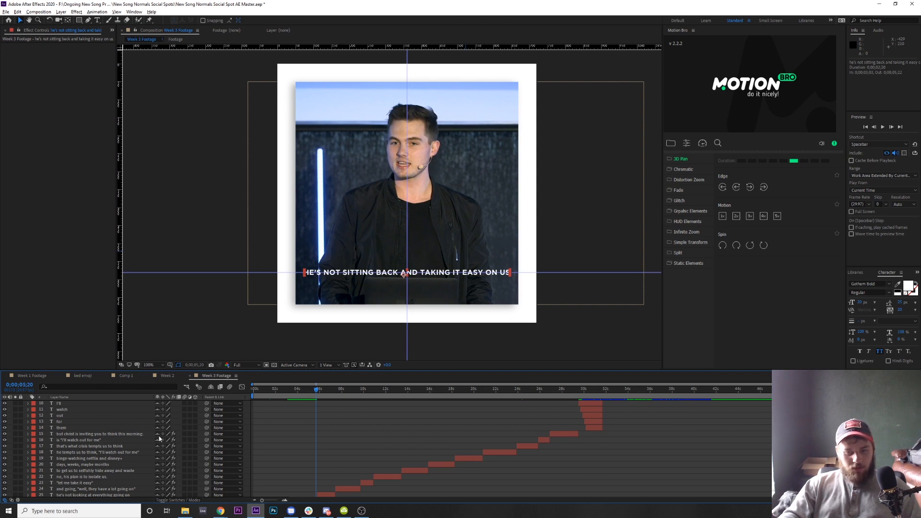
{"action": "scroll", "coordinate": [111, 437], "scroll_direction": "up", "scroll_amount": 3}
{"action": "left_click", "coordinate": [89, 421], "text": "shift"}
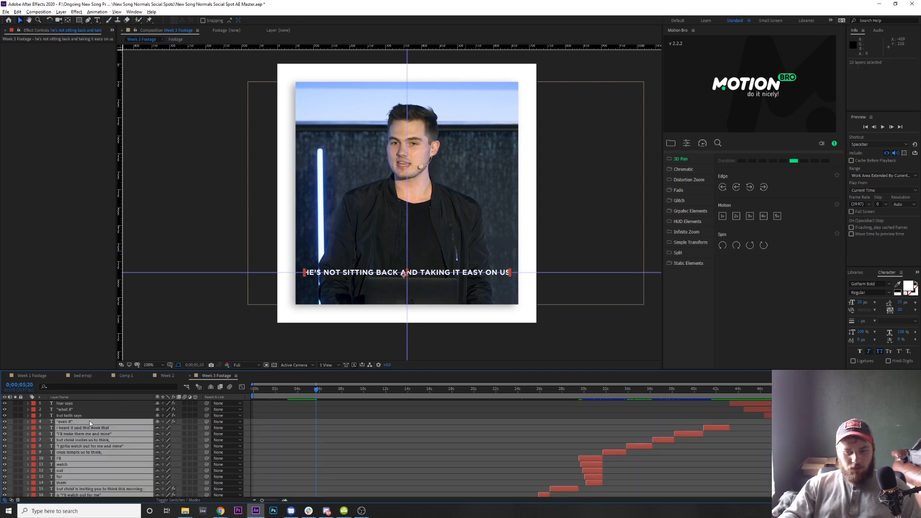
{"action": "left_click", "coordinate": [89, 424], "text": "ctrl"}
{"action": "scroll", "coordinate": [99, 434], "scroll_direction": "down", "scroll_amount": 1}
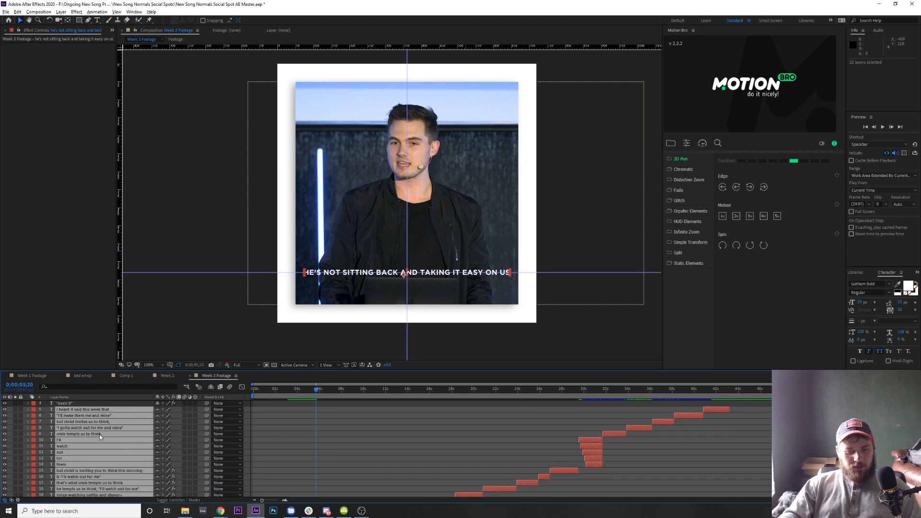
{"action": "left_click", "coordinate": [100, 433], "text": "ctrl"}
{"action": "left_click", "coordinate": [100, 434], "text": "ctrl"}
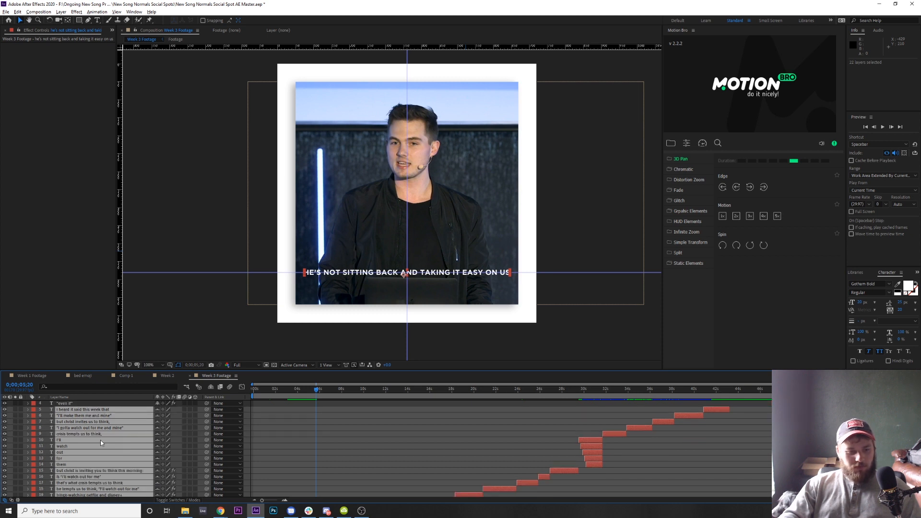
{"action": "left_click", "coordinate": [100, 439], "text": "ctrl"}
{"action": "left_click", "coordinate": [101, 446], "text": "ctrl"}
{"action": "left_click", "coordinate": [102, 452], "text": "ctrl"}
{"action": "left_click", "coordinate": [101, 458], "text": "ctrl"}
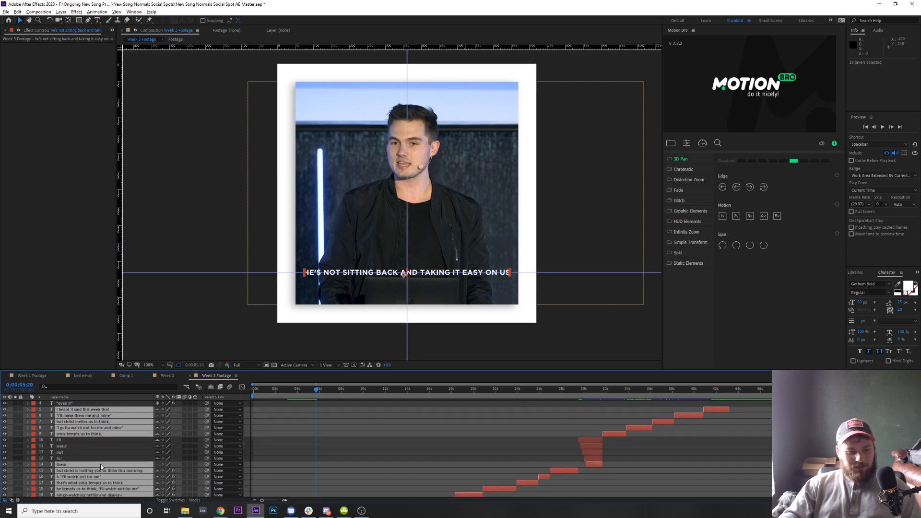
{"action": "left_click", "coordinate": [100, 464], "text": "ctrl"}
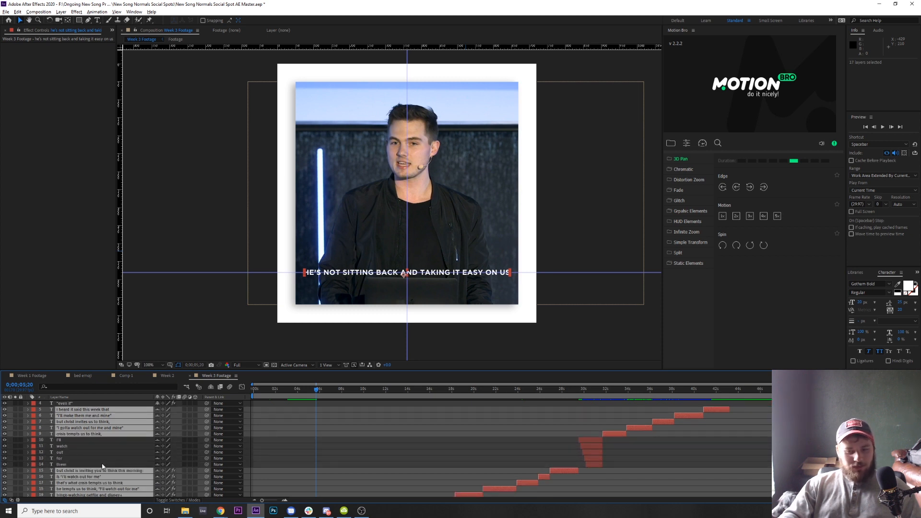
{"action": "left_click", "coordinate": [80, 249]}
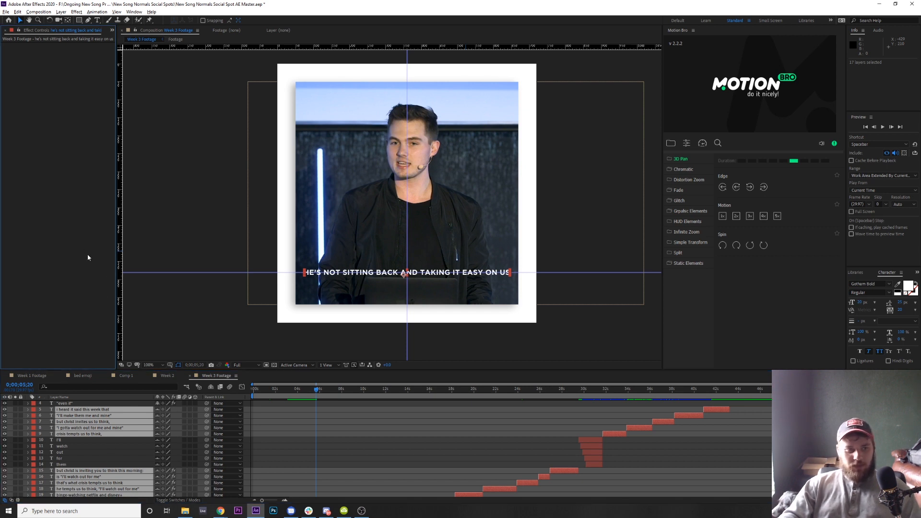
{"action": "key", "text": "ctrl+v"}
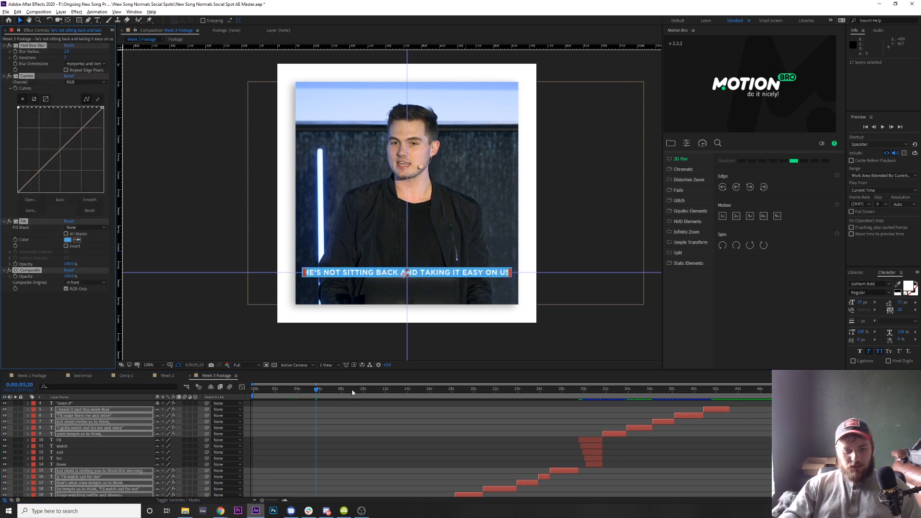
Preview the pasted caption boxes at 0;00;12;25 and 0;00;06;05
{"action": "left_click_drag", "start_coordinate": [353, 392], "coordinate": [394, 392]}
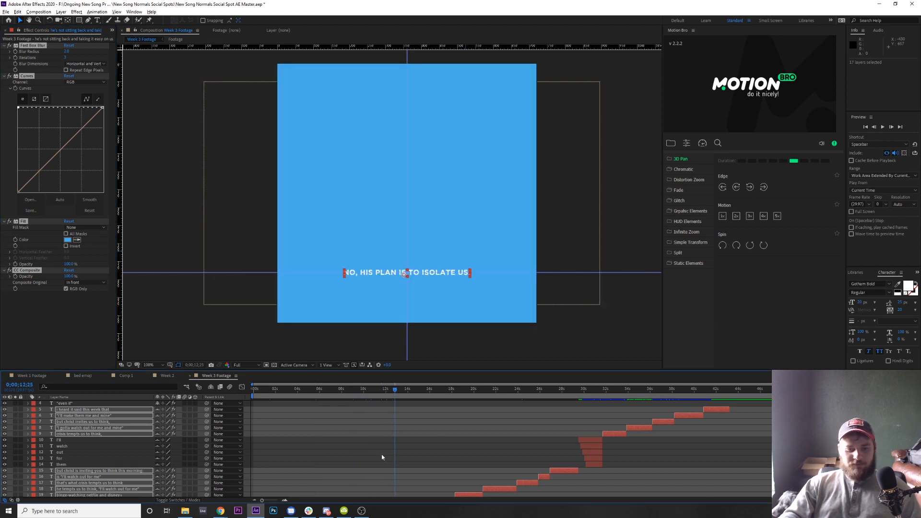
{"action": "left_click", "coordinate": [382, 457]}
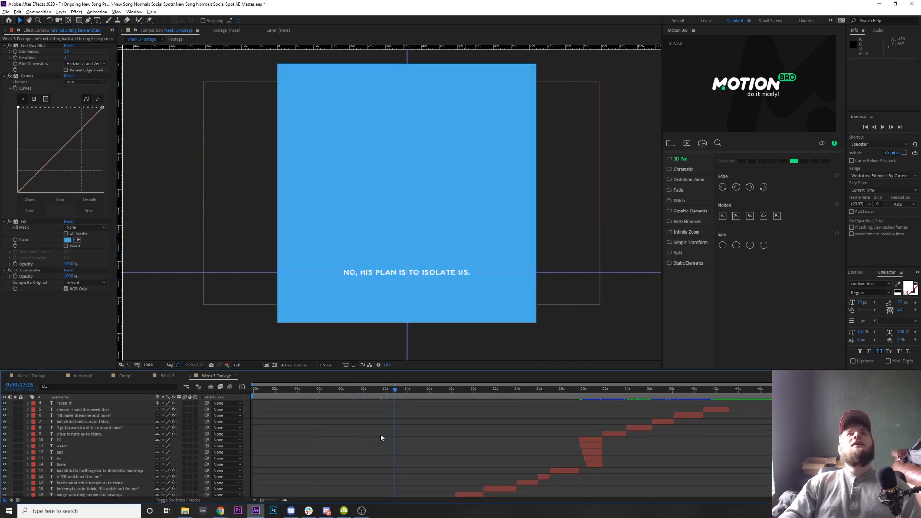
{"action": "scroll", "coordinate": [383, 430], "scroll_direction": "down", "scroll_amount": 5}
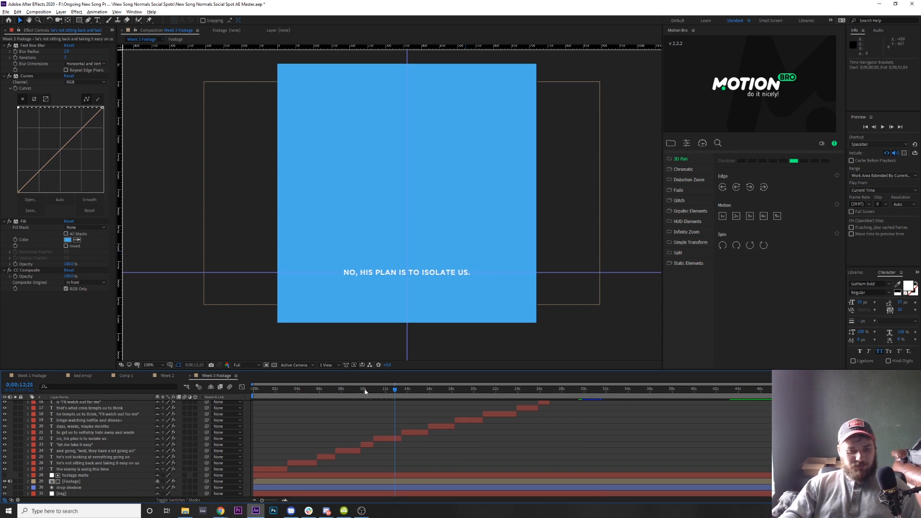
{"action": "left_click_drag", "start_coordinate": [365, 391], "coordinate": [322, 395]}
{"action": "left_click", "coordinate": [77, 323]}
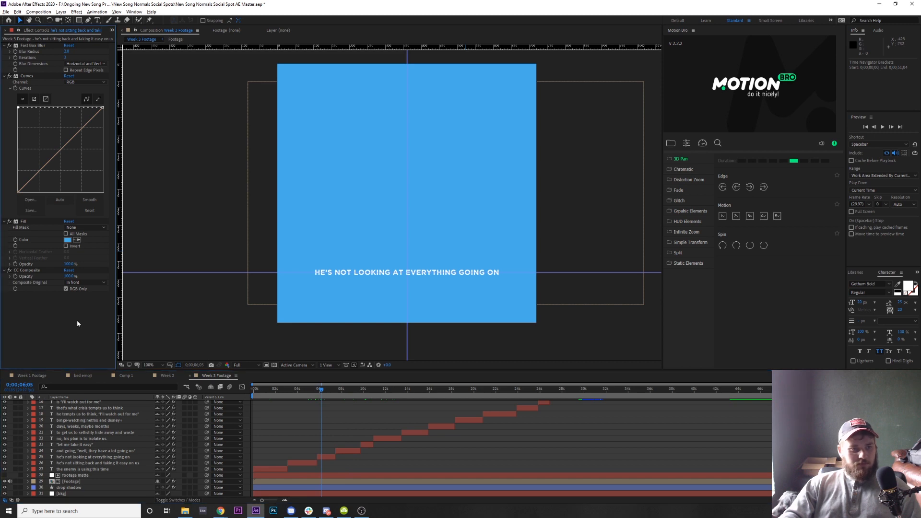
Try a Fast Box Blur Iterations value of 1 on "he's not sitting back and taking it easy on us" and undo the change
{"action": "left_click", "coordinate": [65, 57]}
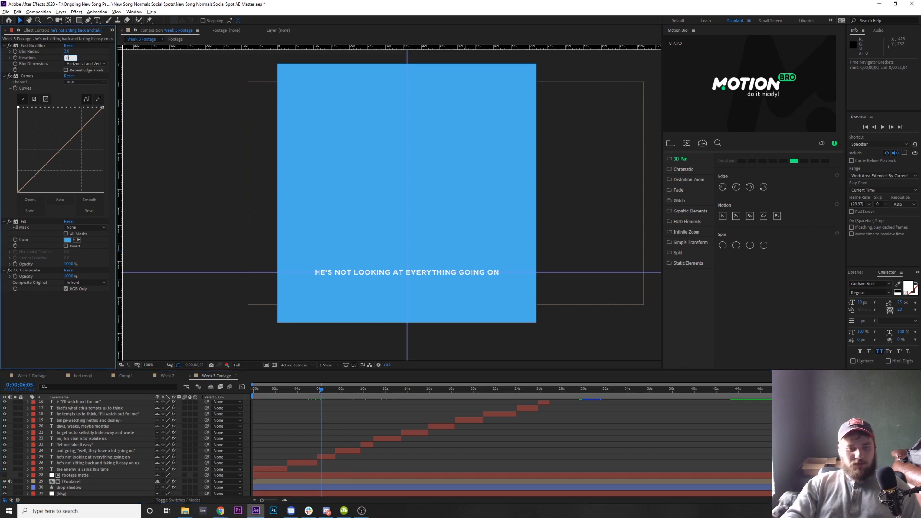
{"action": "type", "text": "1"}
{"action": "key", "text": "Return"}
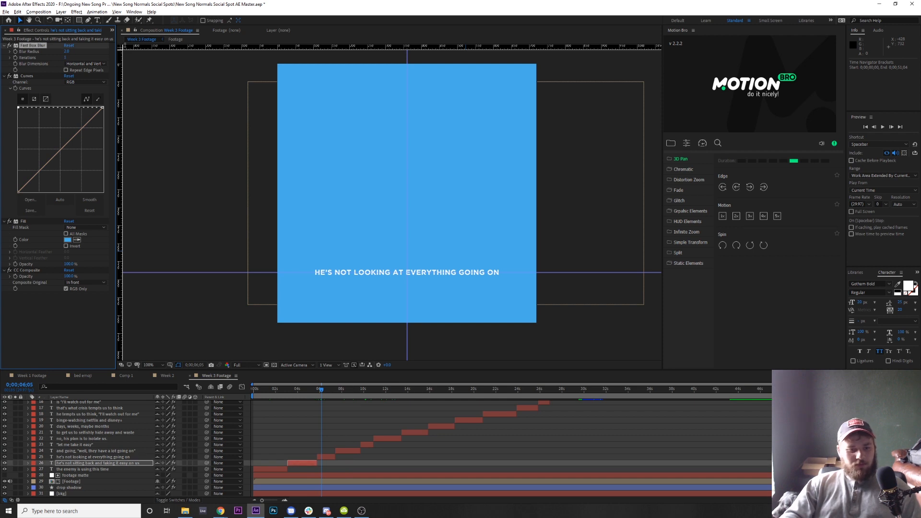
{"action": "key", "text": "ctrl+z"}
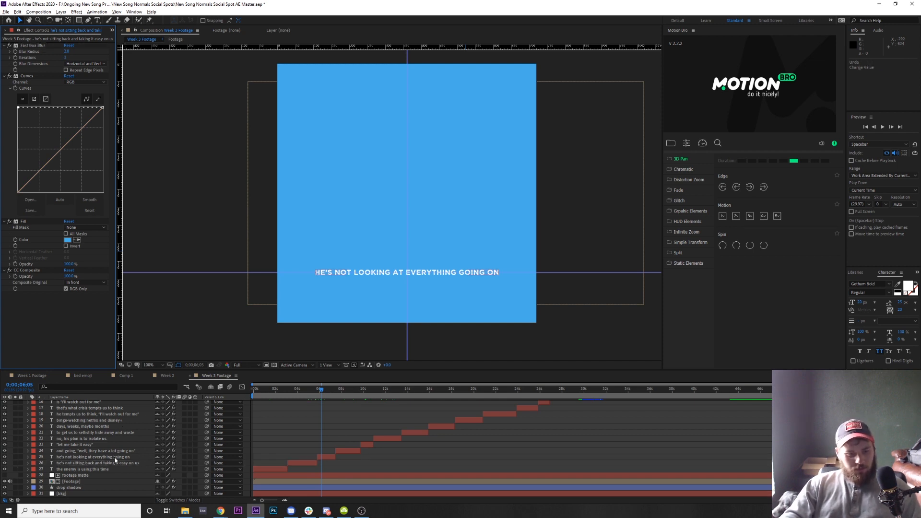
Check the effect stack on "he's not looking at everything going on" and compare the captions at 0;00;08;20, 0;00;33;01 and 0;00;07;01
{"action": "left_click", "coordinate": [115, 458]}
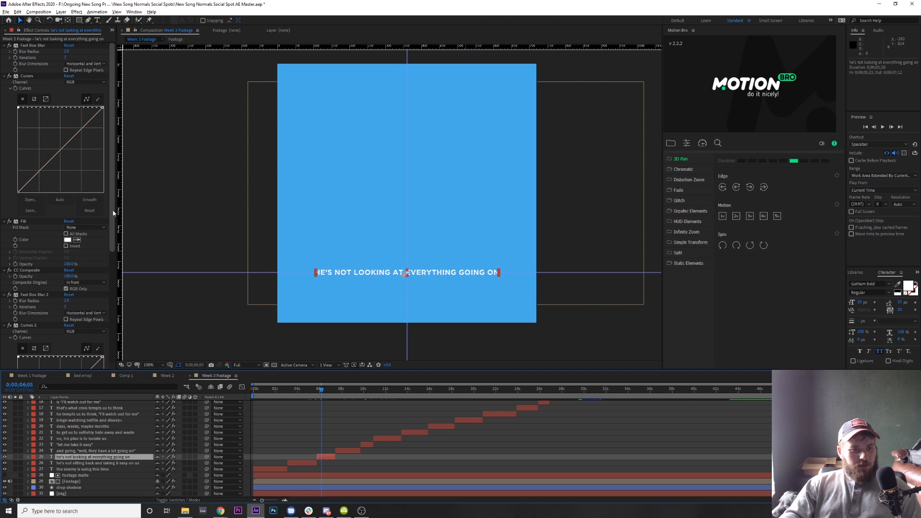
{"action": "left_click_drag", "start_coordinate": [113, 245], "coordinate": [119, 146]}
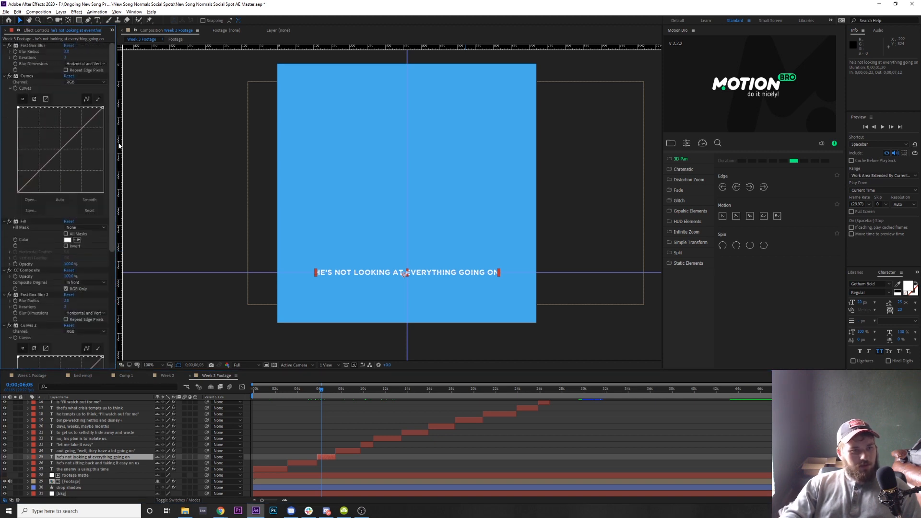
{"action": "left_click", "coordinate": [349, 392]}
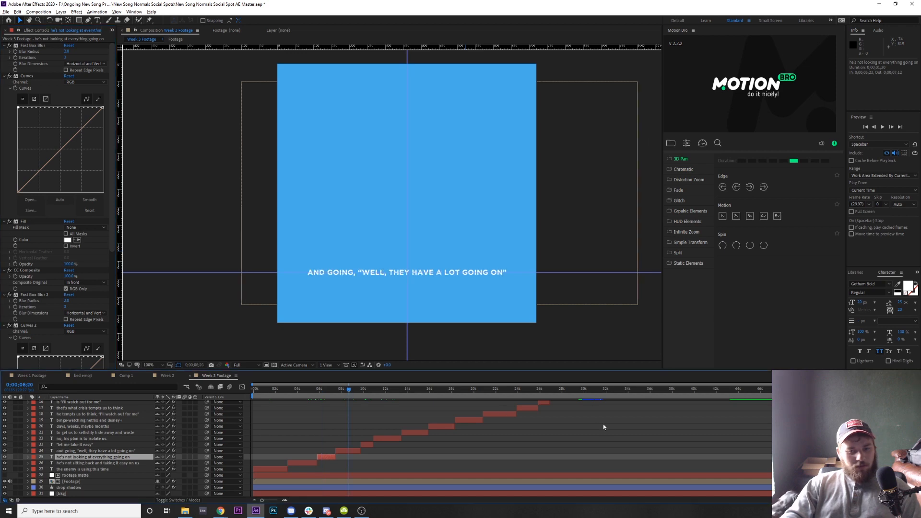
{"action": "scroll", "coordinate": [604, 431], "scroll_direction": "up", "scroll_amount": 3}
{"action": "left_click", "coordinate": [618, 394]}
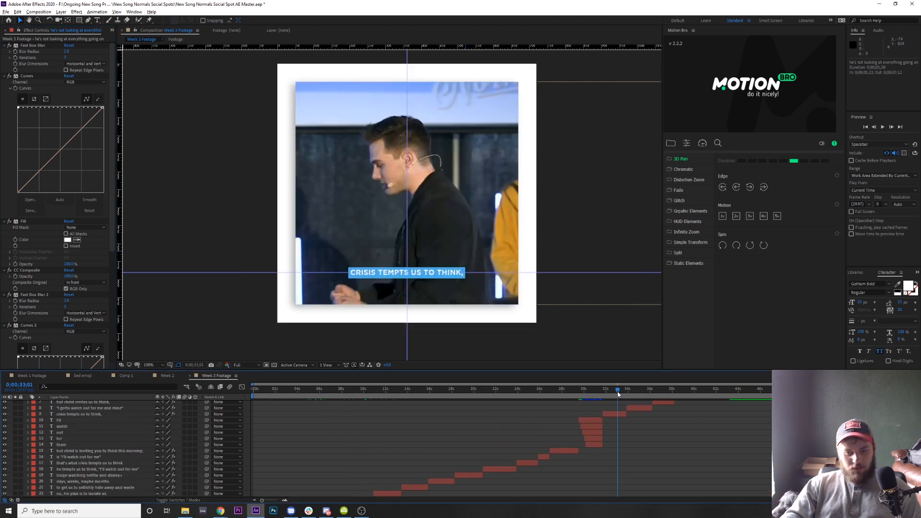
{"action": "scroll", "coordinate": [440, 439], "scroll_direction": "down", "scroll_amount": 3}
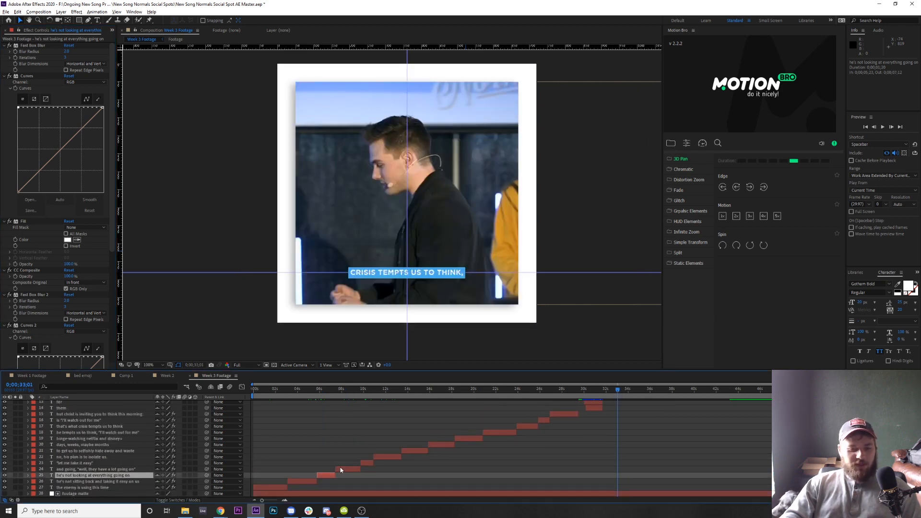
{"action": "left_click", "coordinate": [322, 390]}
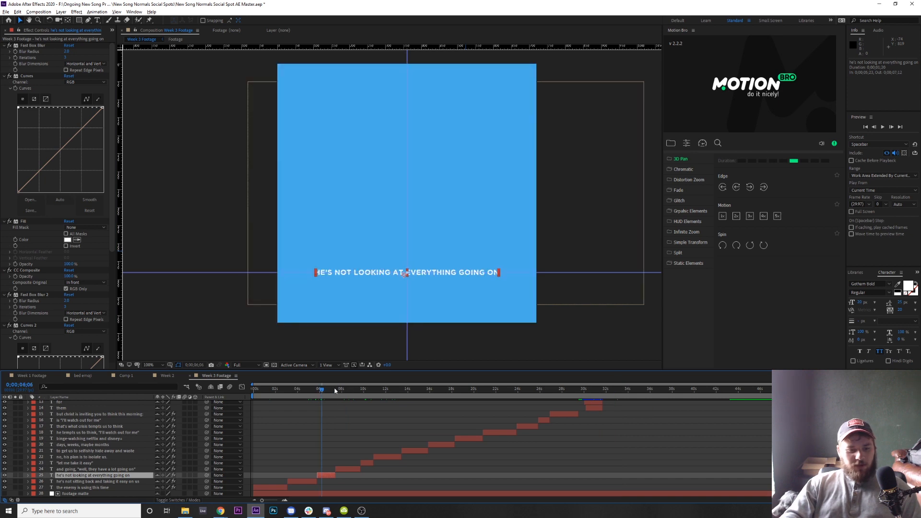
{"action": "left_click", "coordinate": [308, 385]}
{"action": "left_click", "coordinate": [308, 389]}
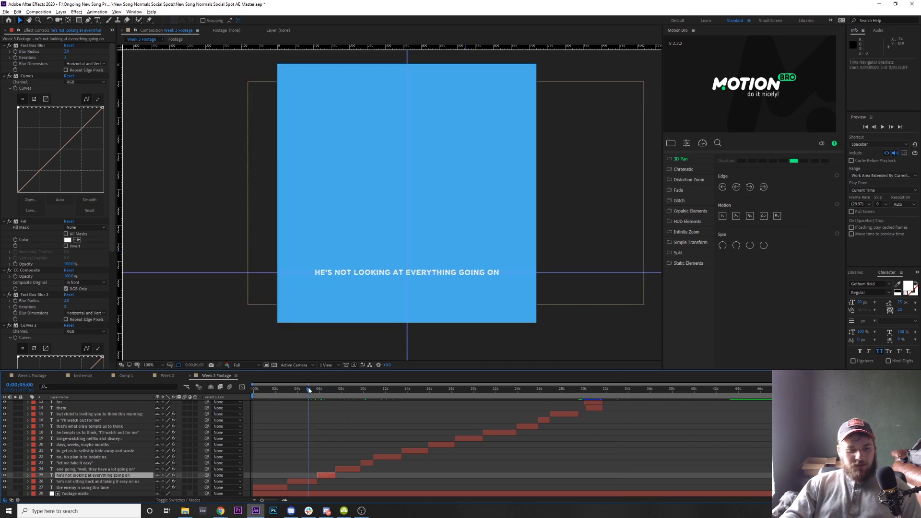
{"action": "left_click", "coordinate": [331, 389]}
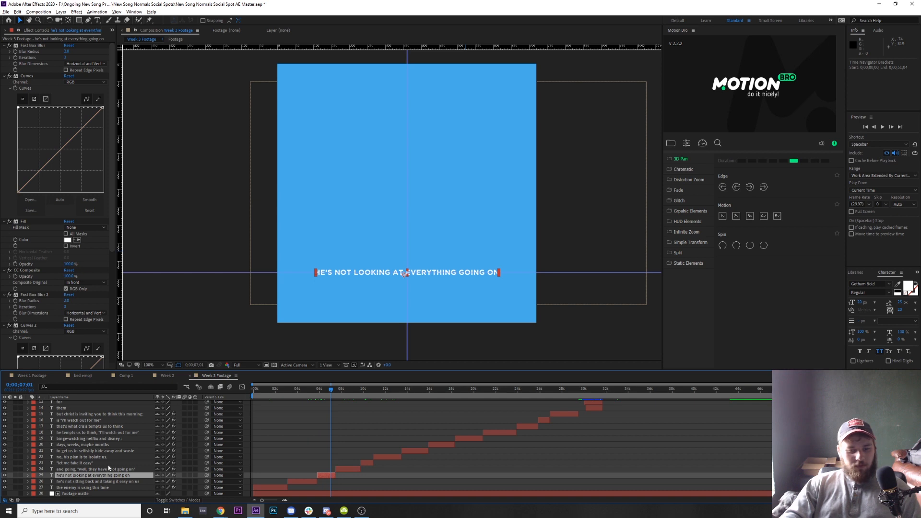
Remove all effects from the caption layers from "he's not looking at everything going on" up to "but christ is inviting you to think this morning"
{"action": "scroll", "coordinate": [116, 460], "scroll_direction": "up", "scroll_amount": 2}
{"action": "left_click", "coordinate": [125, 434], "text": "shift"}
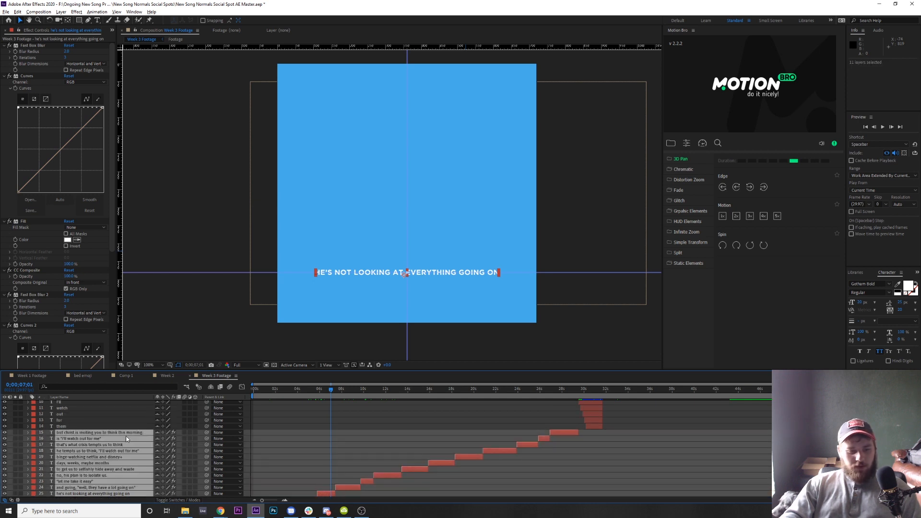
{"action": "right_click", "coordinate": [126, 433]}
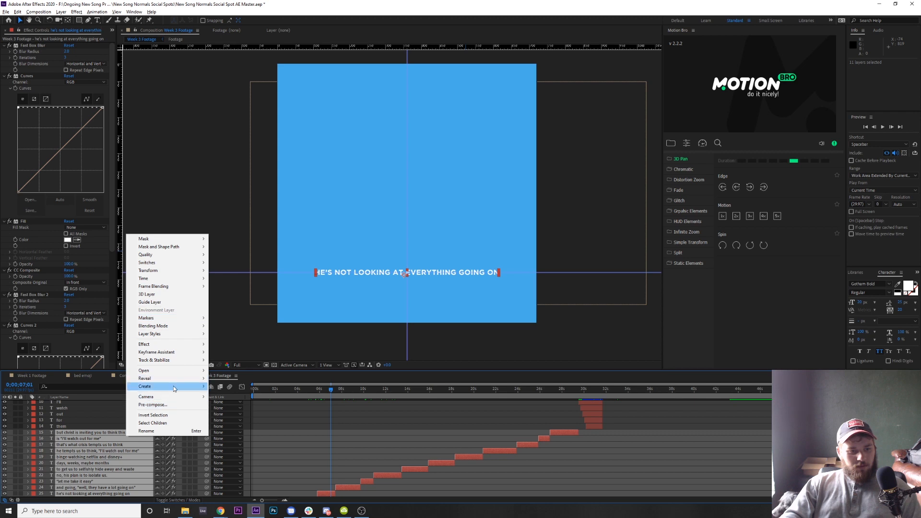
{"action": "mouse_move", "coordinate": [178, 346]}
{"action": "left_click", "coordinate": [247, 144]}
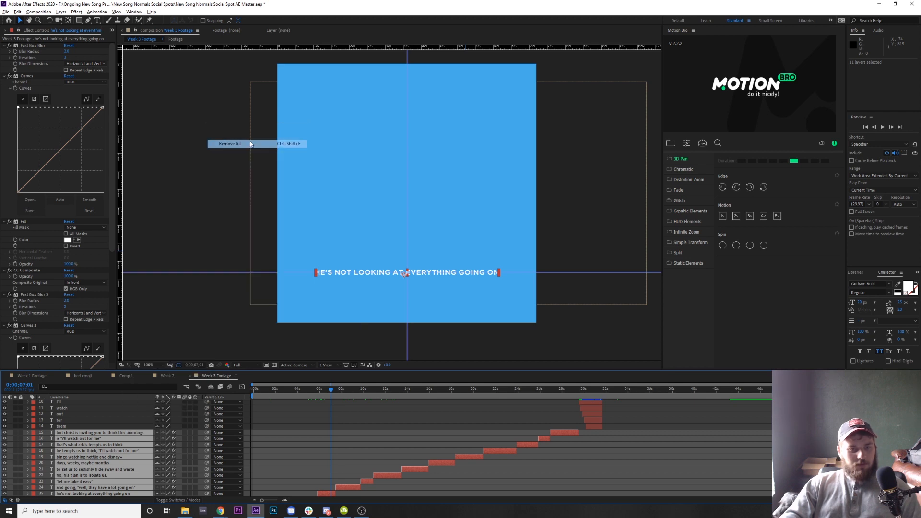
{"action": "left_click", "coordinate": [268, 441]}
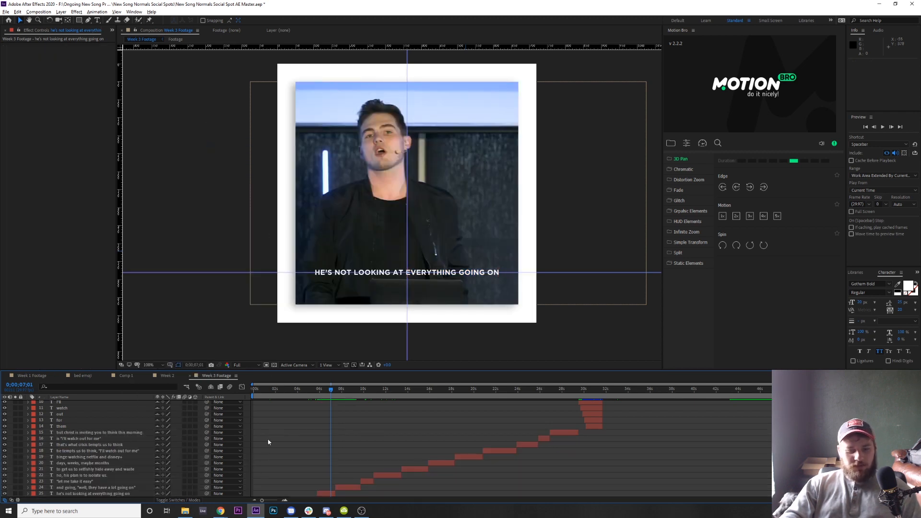
Paste the blue box effects onto the caption layers from "he's not looking at everything going on" up to "but christ is inviting you to think this morning"
{"action": "scroll", "coordinate": [173, 462], "scroll_direction": "down", "scroll_amount": 2}
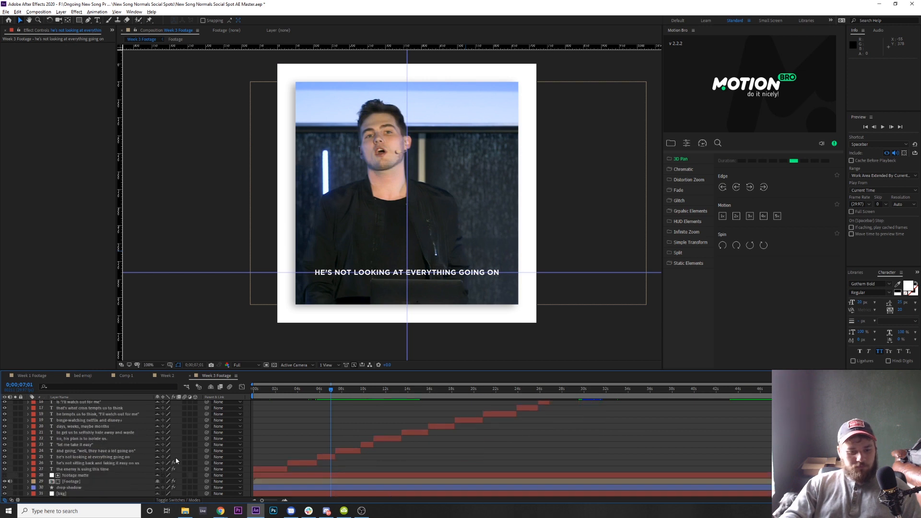
{"action": "left_click", "coordinate": [131, 452]}
{"action": "left_click", "coordinate": [128, 458]}
{"action": "scroll", "coordinate": [124, 446], "scroll_direction": "up", "scroll_amount": 1}
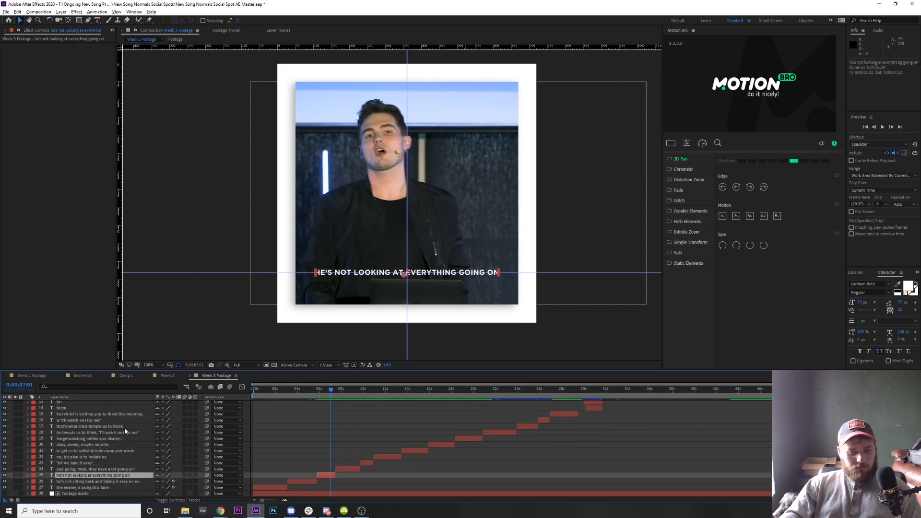
{"action": "left_click", "coordinate": [125, 415], "text": "shift"}
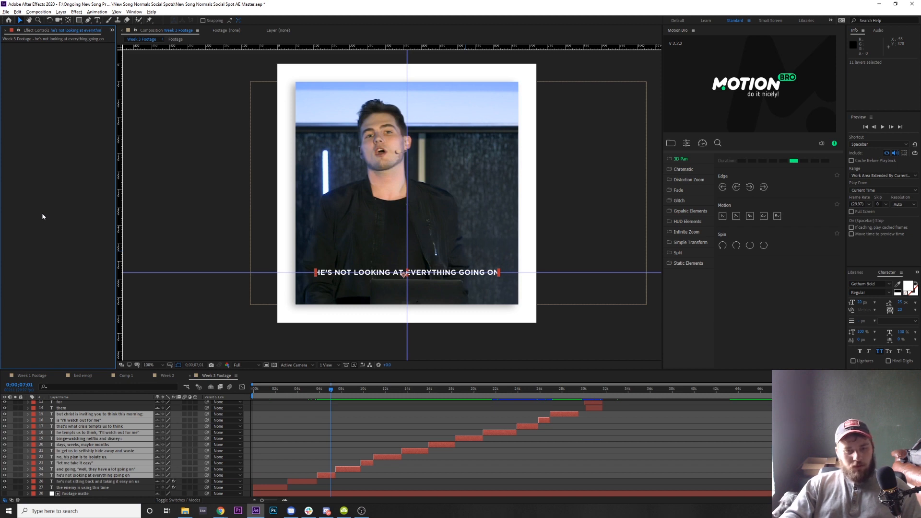
{"action": "key", "text": "ctrl+v"}
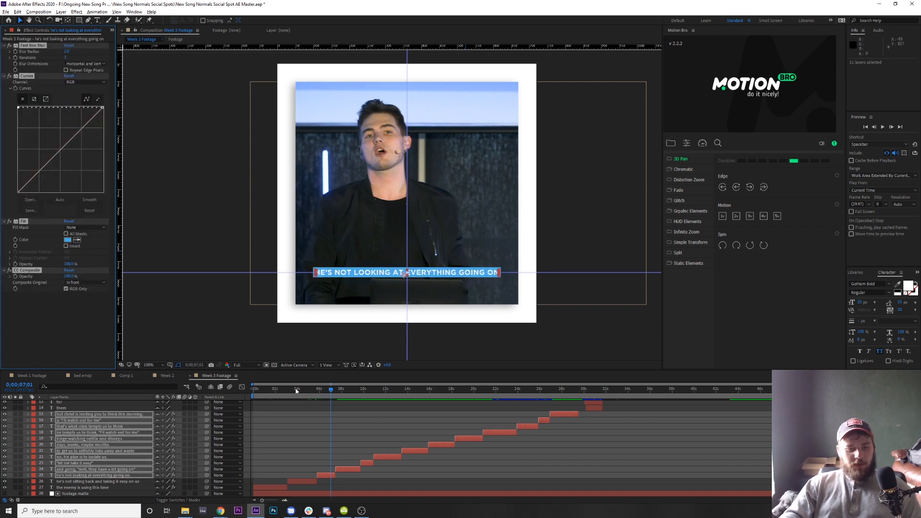
Scrub through the Week 3 Footage captions and examine "I'll watch out for them" around 0;00;30;20
{"action": "left_click_drag", "start_coordinate": [296, 390], "coordinate": [584, 434]}
{"action": "scroll", "coordinate": [647, 440], "scroll_direction": "up", "scroll_amount": 3}
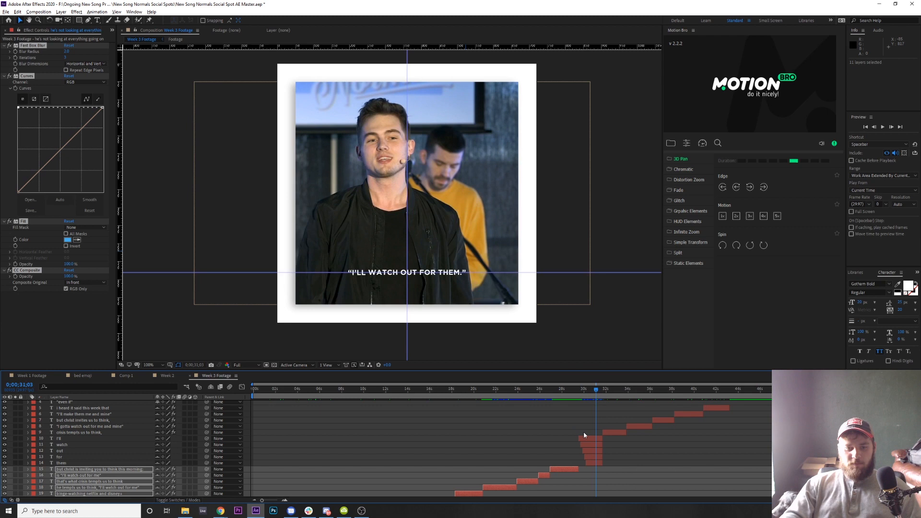
{"action": "left_click", "coordinate": [507, 442]}
{"action": "mouse_move", "coordinate": [583, 389]}
{"action": "left_mouse_down"}
{"action": "mouse_move", "coordinate": [572, 392]}
{"action": "mouse_move", "coordinate": [592, 394]}
{"action": "left_mouse_up"}
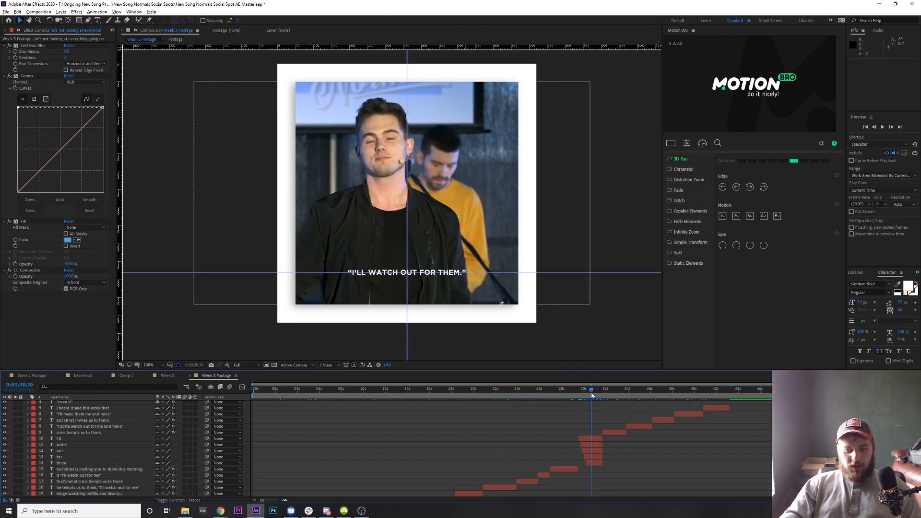
Try pasting the blue box effects onto the separate word layers "i'll", "watch", "out", "for" and "them"
{"action": "left_click", "coordinate": [94, 439]}
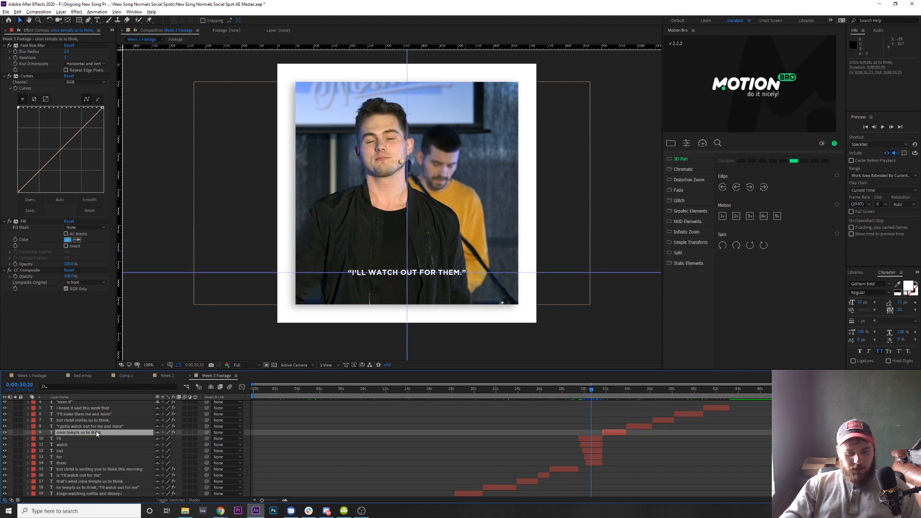
{"action": "left_click", "coordinate": [99, 463], "text": "shift"}
{"action": "left_click", "coordinate": [56, 268]}
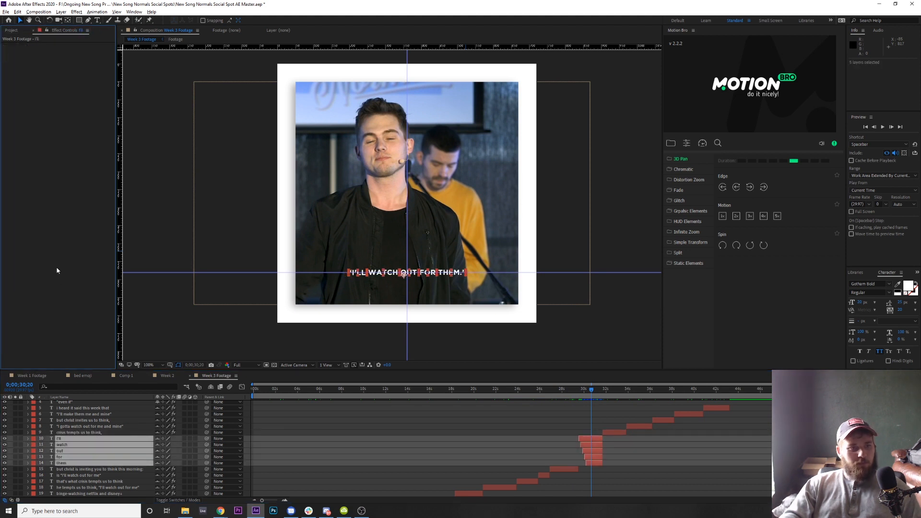
{"action": "key", "text": "ctrl+v"}
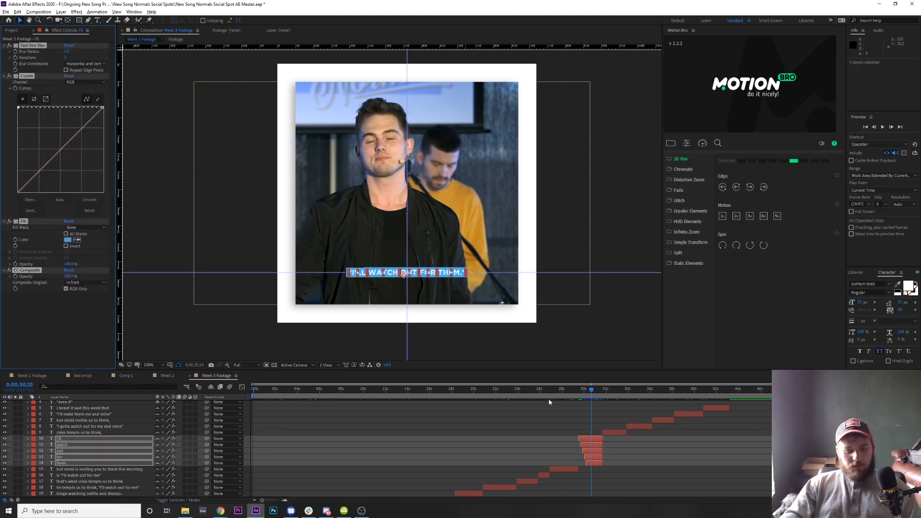
Play the word-by-word caption from 0;00;29;15 and inspect its blue box edges up close at 0;00;30;02
{"action": "left_click", "coordinate": [579, 390]}
{"action": "key", "text": "space"}
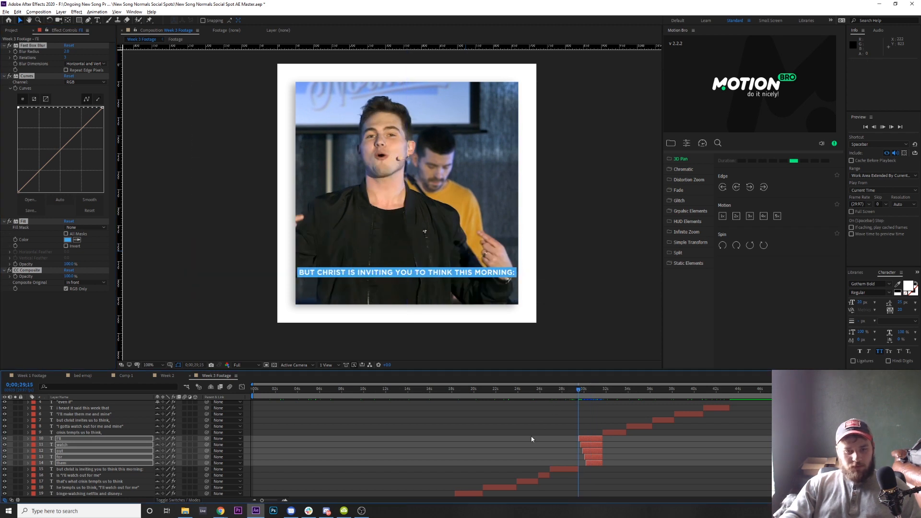
{"action": "key", "text": "space"}
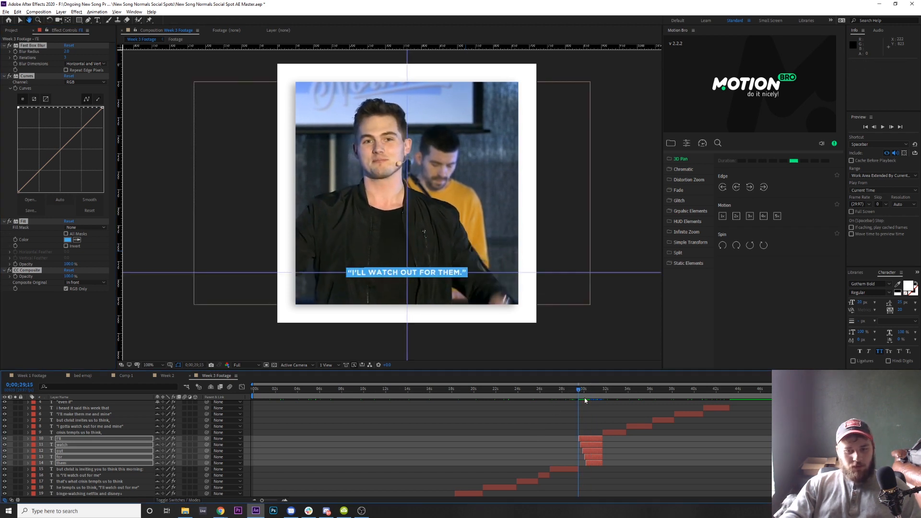
{"action": "left_click_drag", "start_coordinate": [580, 391], "coordinate": [584, 390]}
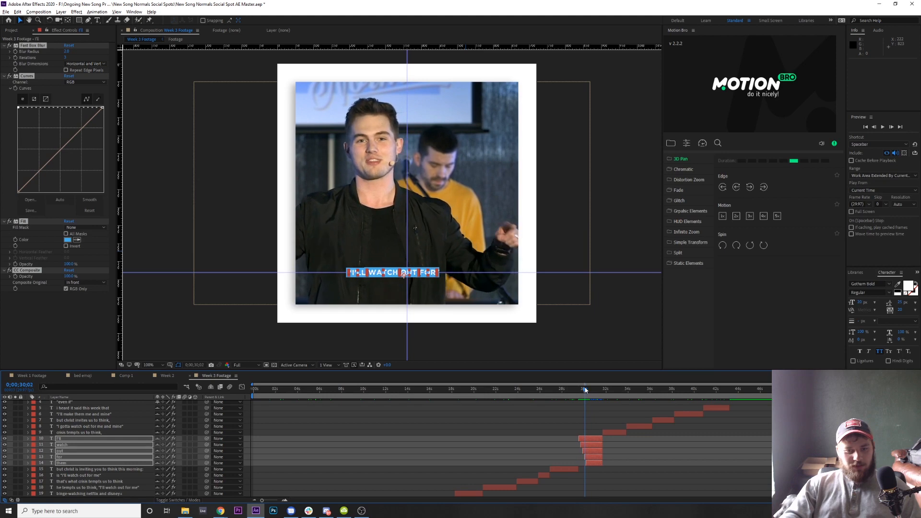
{"action": "left_click", "coordinate": [468, 338]}
{"action": "scroll", "coordinate": [438, 280], "scroll_direction": "up", "scroll_amount": 4}
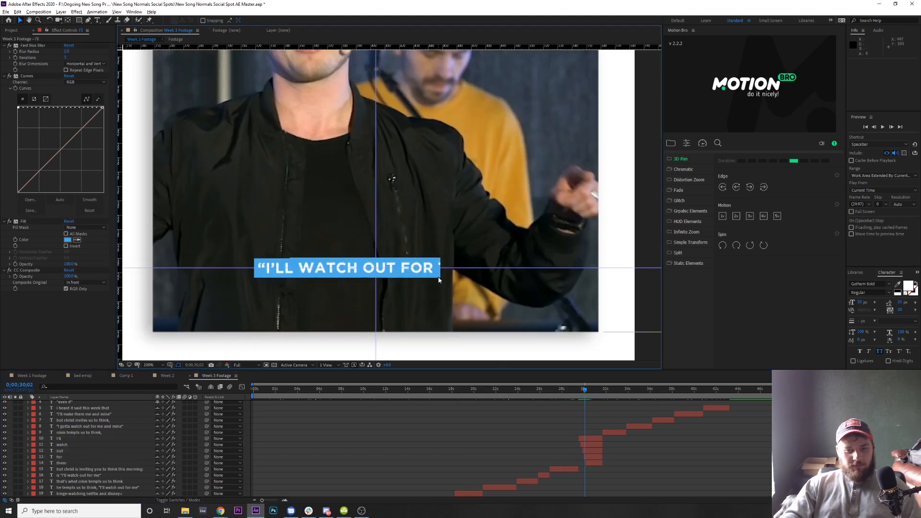
{"action": "scroll", "coordinate": [439, 282], "scroll_direction": "down", "scroll_amount": 1}
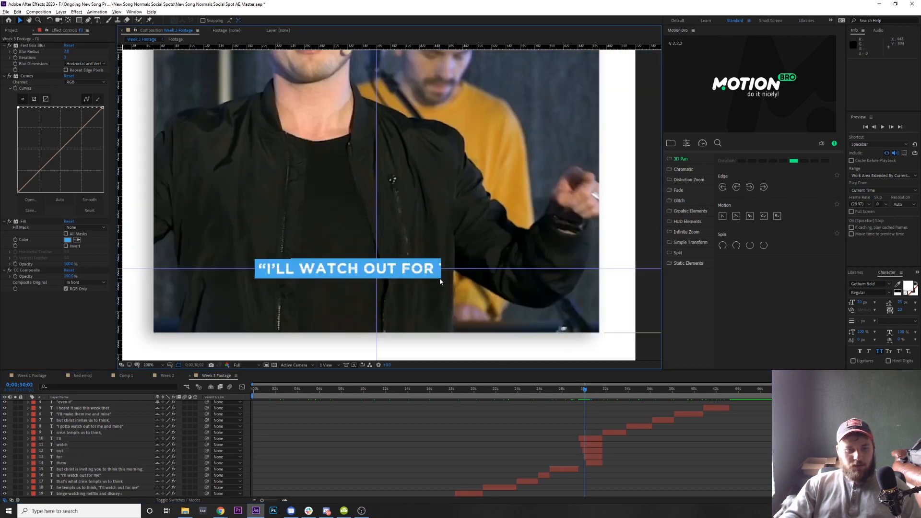
{"action": "scroll", "coordinate": [299, 264], "scroll_direction": "up", "scroll_amount": 2}
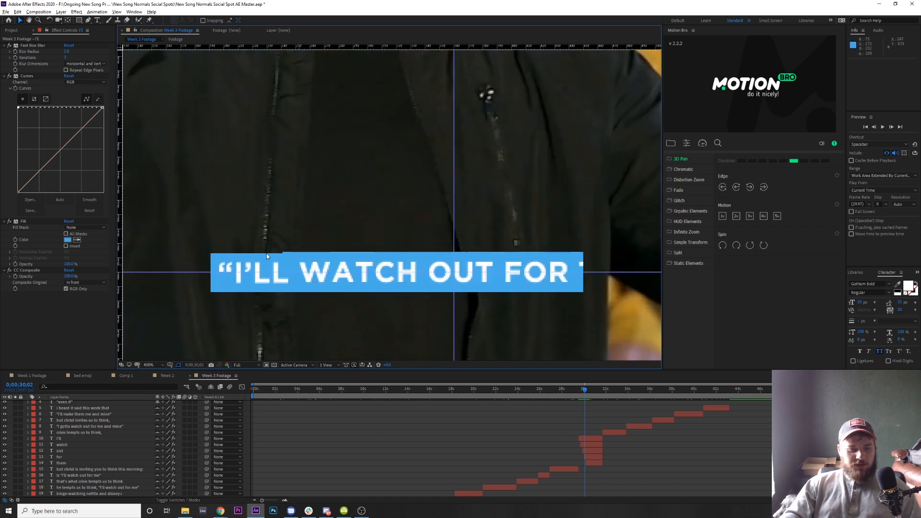
{"action": "scroll", "coordinate": [421, 299], "scroll_direction": "down", "scroll_amount": 2}
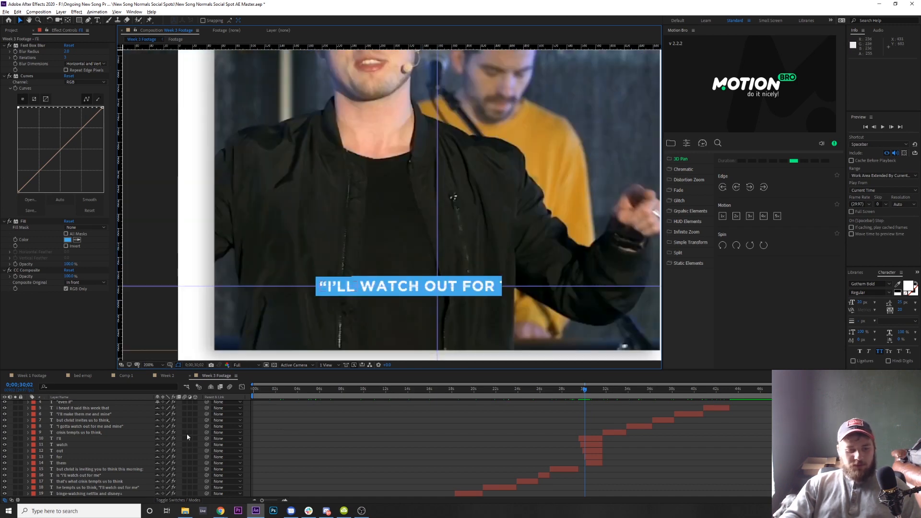
Undo the effects paste on the five word layers and check the plain caption's timing up to 0;00;31;20
{"action": "key", "text": "ctrl+z"}
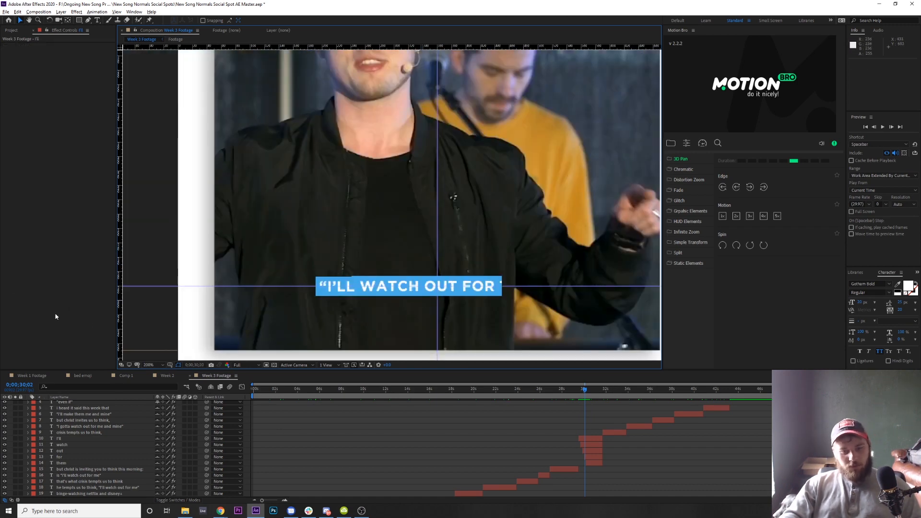
{"action": "left_click", "coordinate": [551, 448]}
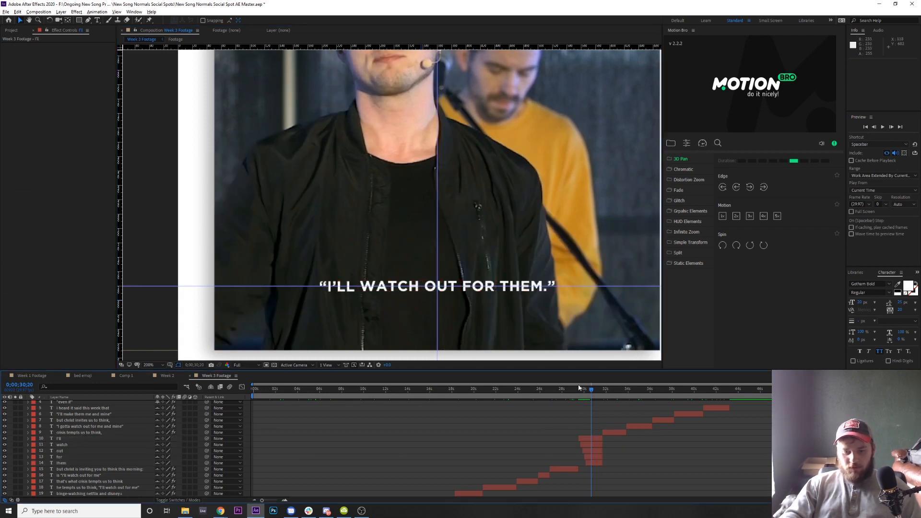
{"action": "left_click", "coordinate": [577, 392]}
{"action": "left_click_drag", "start_coordinate": [577, 392], "coordinate": [605, 389]}
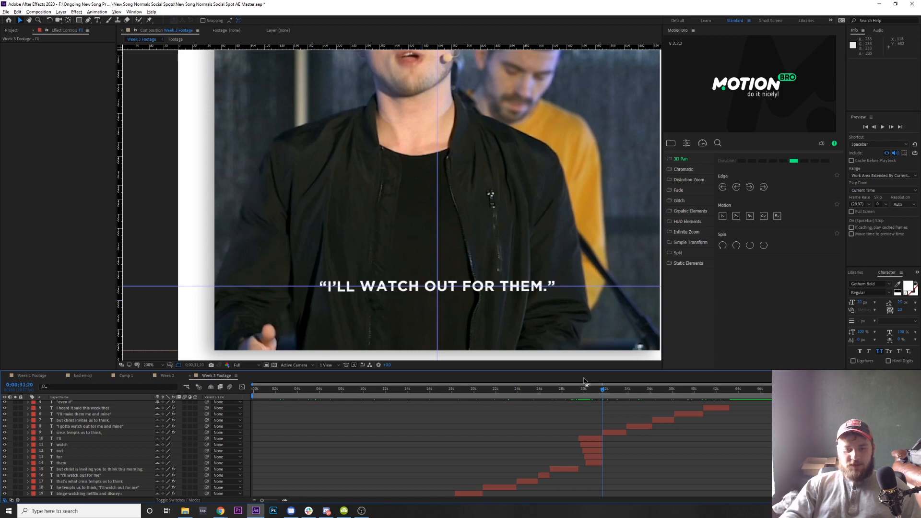
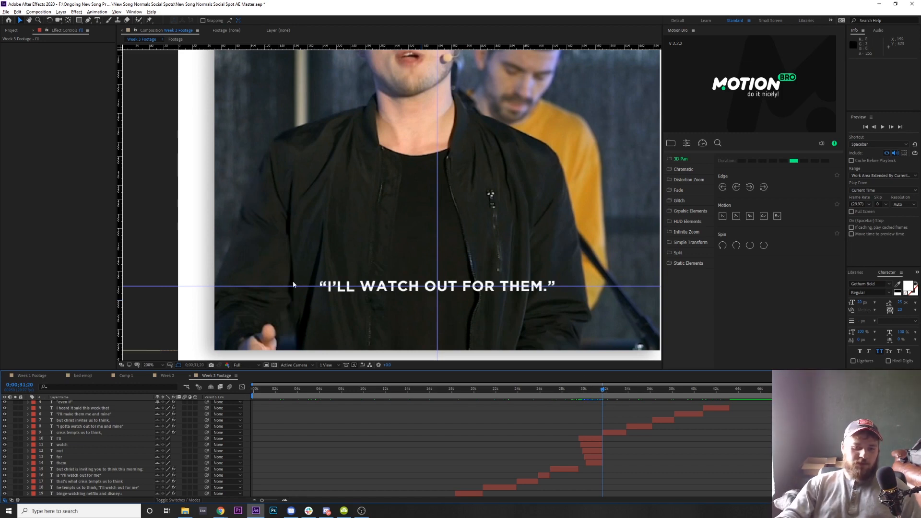
Create a white solid layer directly above the "but christ is inviting you to think this morning" caption layer
{"action": "left_click", "coordinate": [119, 468]}
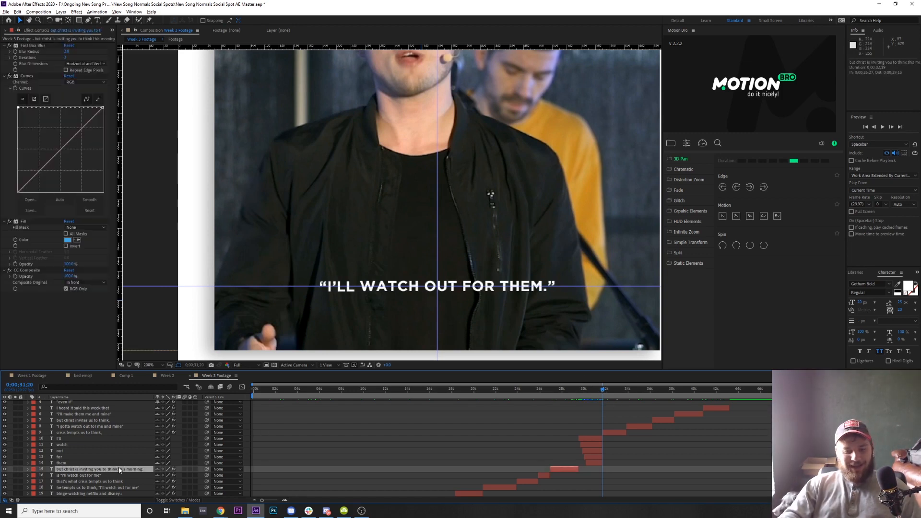
{"action": "left_click", "coordinate": [61, 12]}
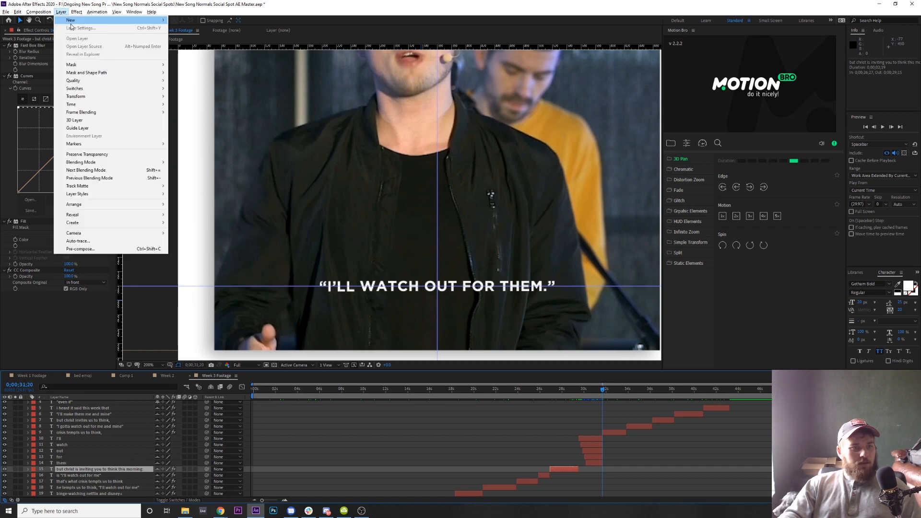
{"action": "mouse_move", "coordinate": [86, 17]}
{"action": "left_click", "coordinate": [201, 26]}
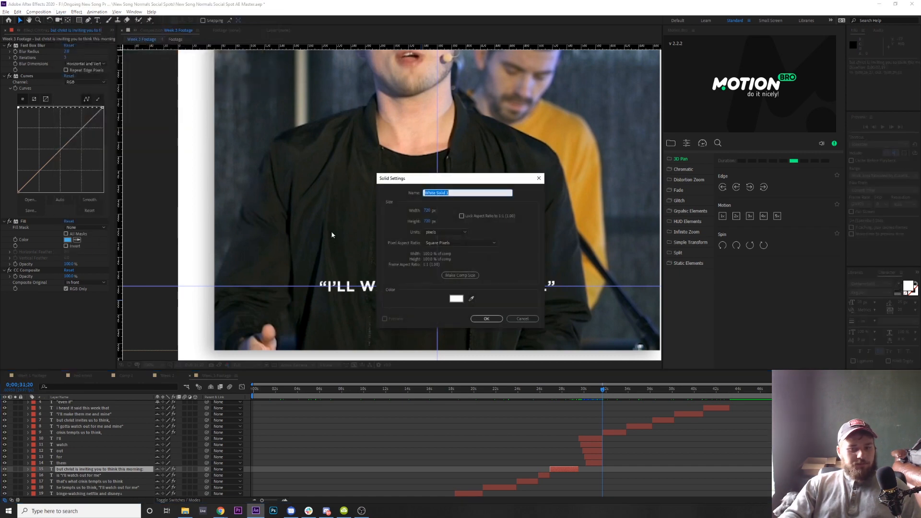
{"action": "left_click", "coordinate": [456, 299]}
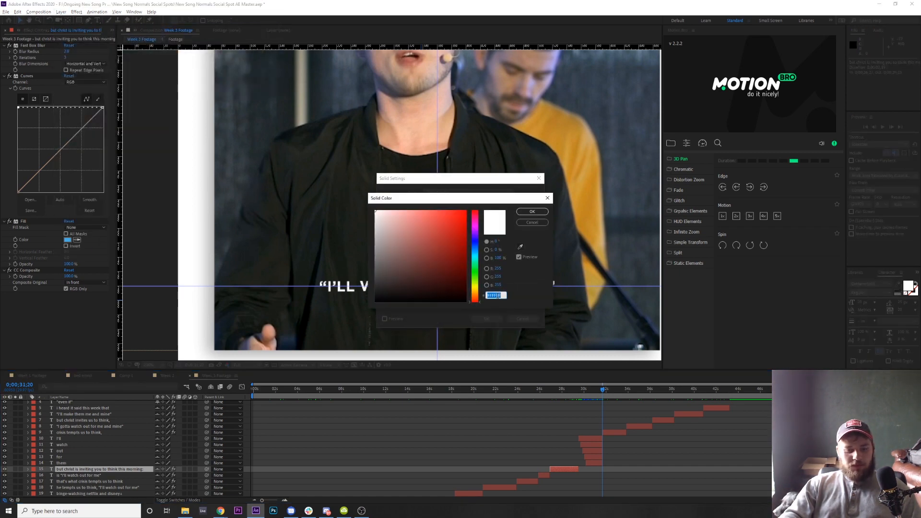
{"action": "type", "text": "0EFAEDAA"}
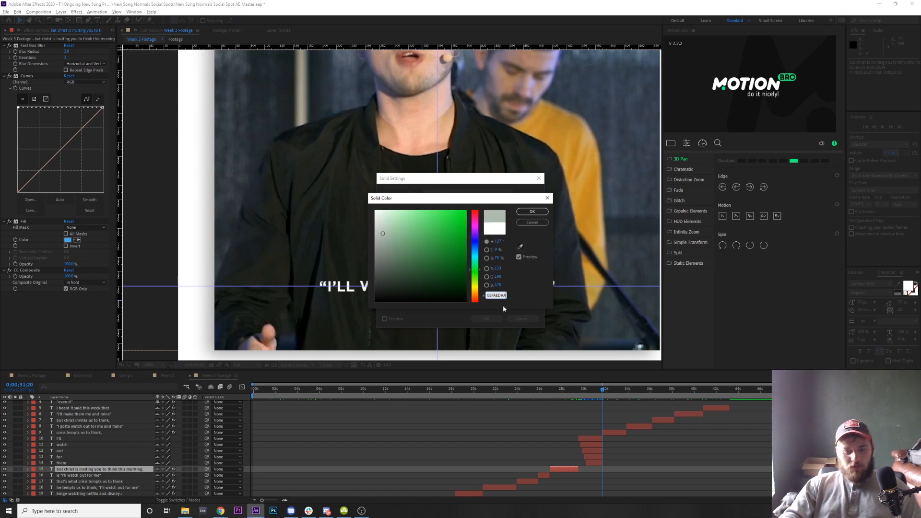
{"action": "left_click_drag", "start_coordinate": [498, 294], "coordinate": [412, 298]}
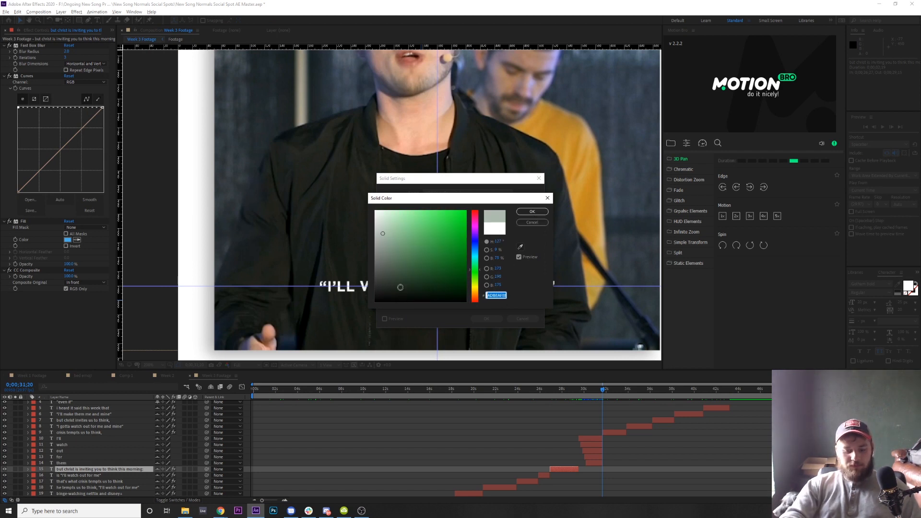
{"action": "type", "text": "DAA"}
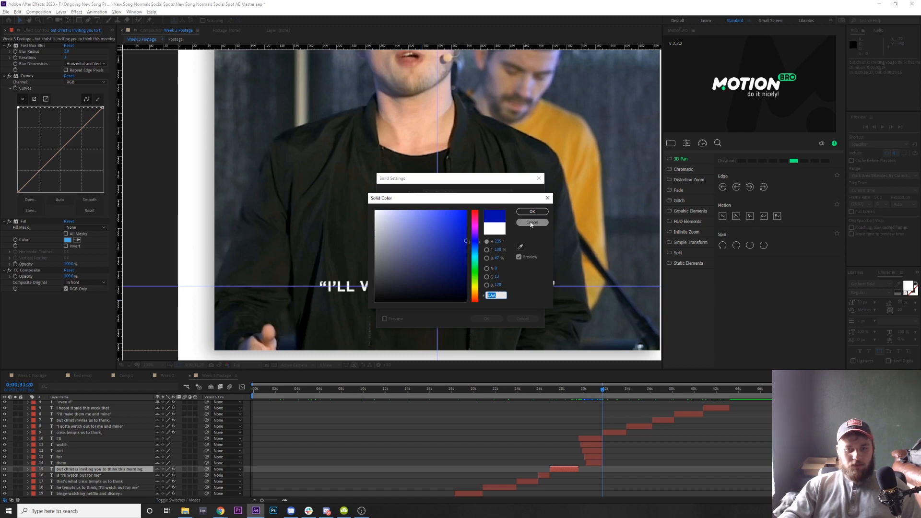
{"action": "left_click_drag", "start_coordinate": [460, 239], "coordinate": [375, 211]}
{"action": "left_click", "coordinate": [532, 212]}
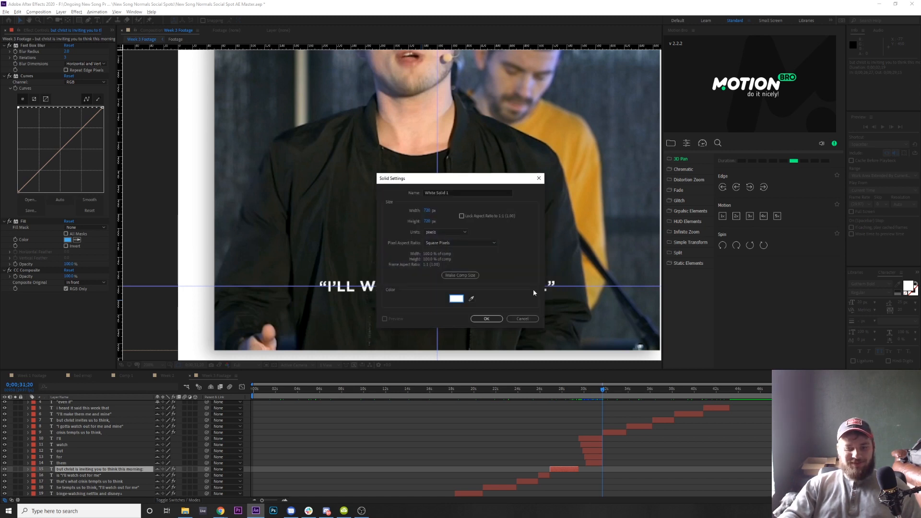
{"action": "left_click", "coordinate": [487, 318]}
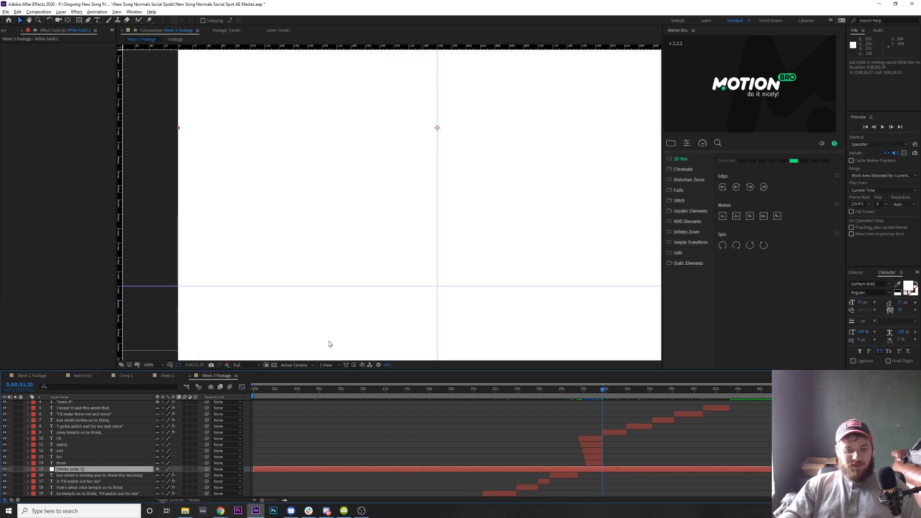
Look up the hex colour of the Blue solid in Comp 1 and leave its solid settings without changes
{"action": "left_click", "coordinate": [130, 377]}
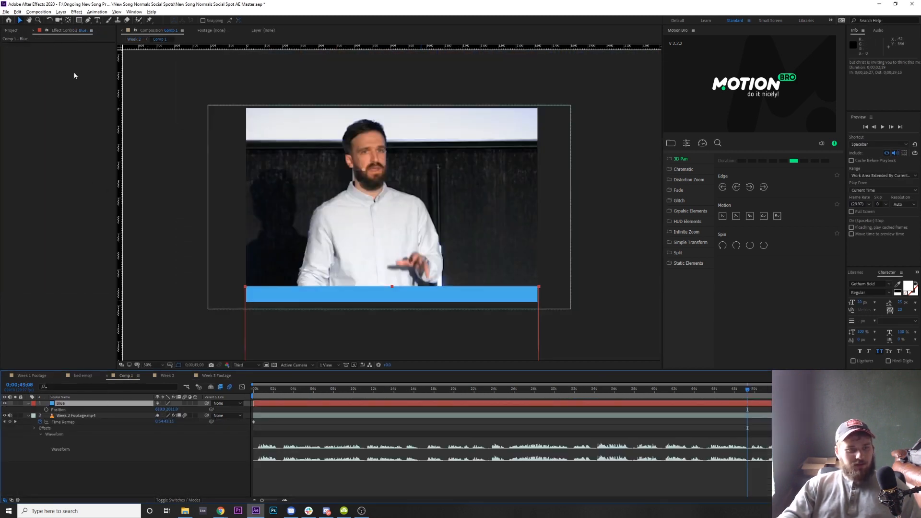
{"action": "left_click", "coordinate": [61, 11]}
{"action": "left_click", "coordinate": [77, 28]}
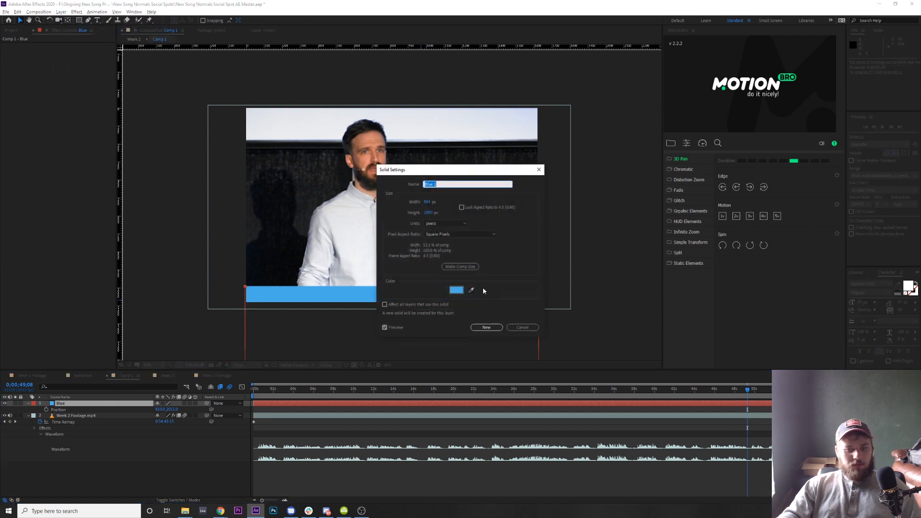
{"action": "left_click", "coordinate": [456, 290]}
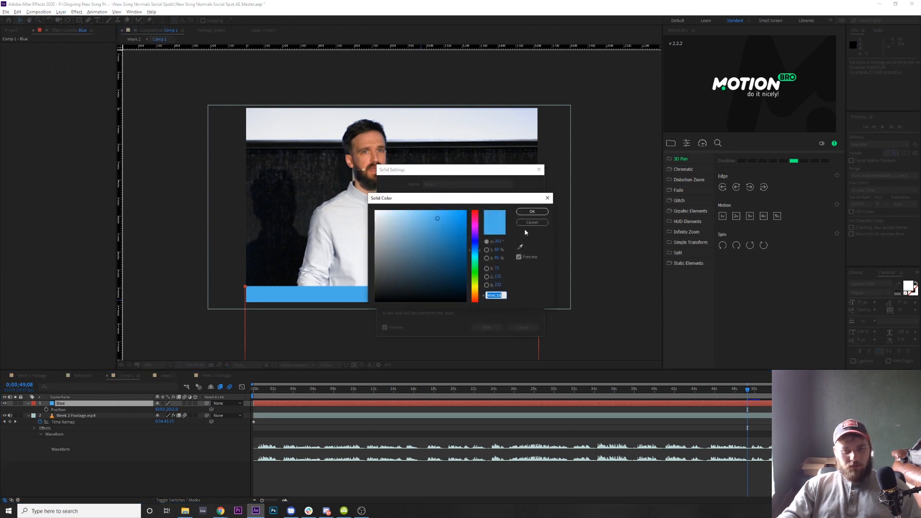
{"action": "left_click", "coordinate": [526, 223]}
{"action": "left_click", "coordinate": [522, 327]}
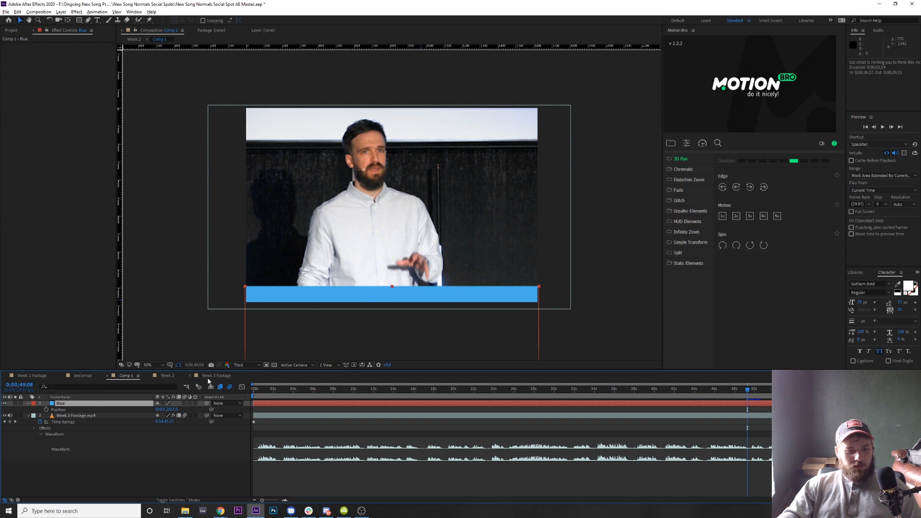
Recolour the white solid in the Week 3 Footage composition to blue 49ACE8
{"action": "left_click", "coordinate": [213, 376]}
{"action": "left_click", "coordinate": [62, 12]}
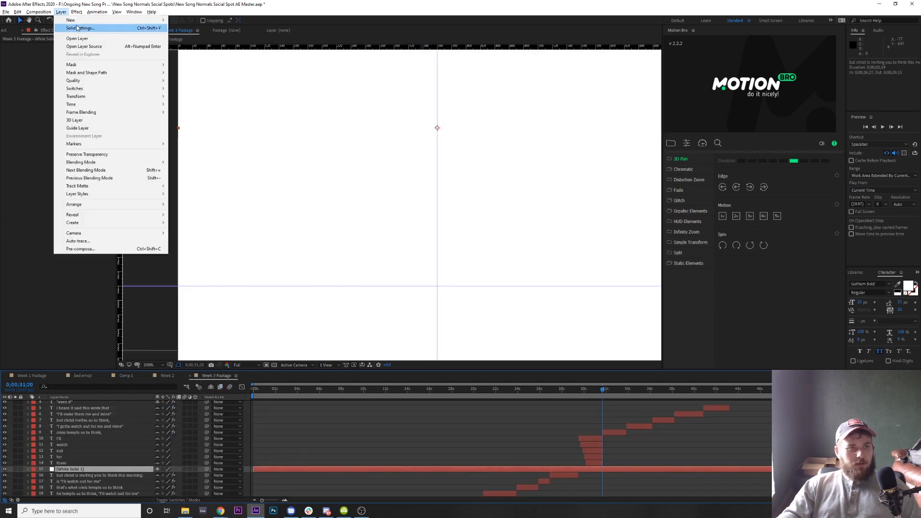
{"action": "left_click", "coordinate": [79, 29]}
{"action": "left_click", "coordinate": [462, 293]}
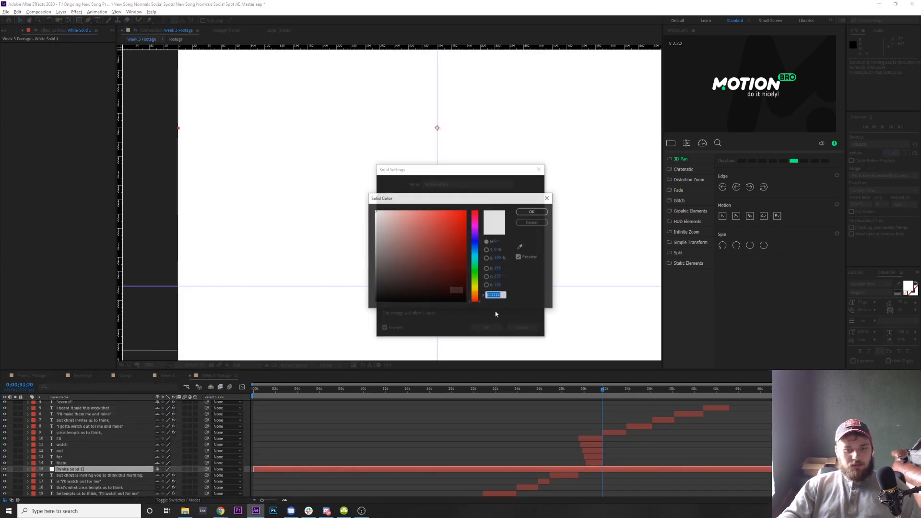
{"action": "type", "text": "49ACE8"}
{"action": "left_click", "coordinate": [532, 212]}
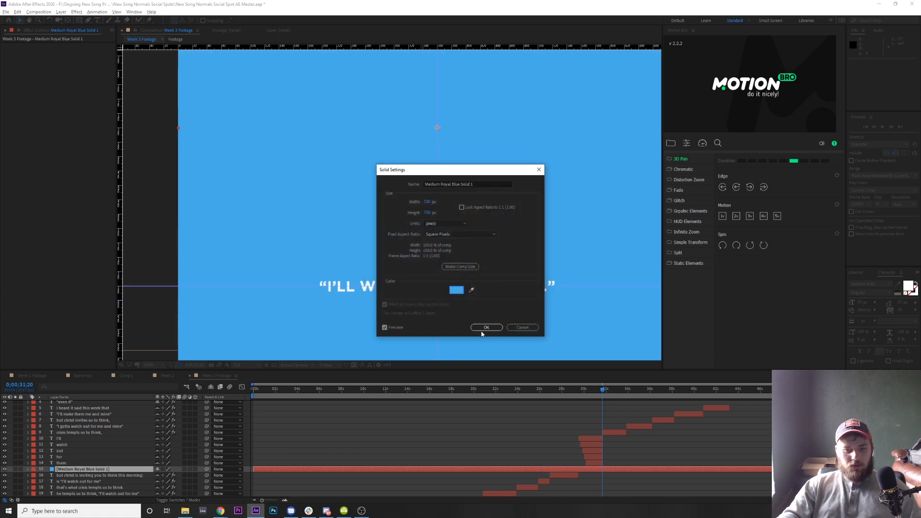
{"action": "left_click", "coordinate": [484, 328]}
Mask the blue solid to a tight rectangle around the "I'll watch out for them." caption and set the mask expansion to 3 pixels
{"action": "left_click", "coordinate": [79, 21]}
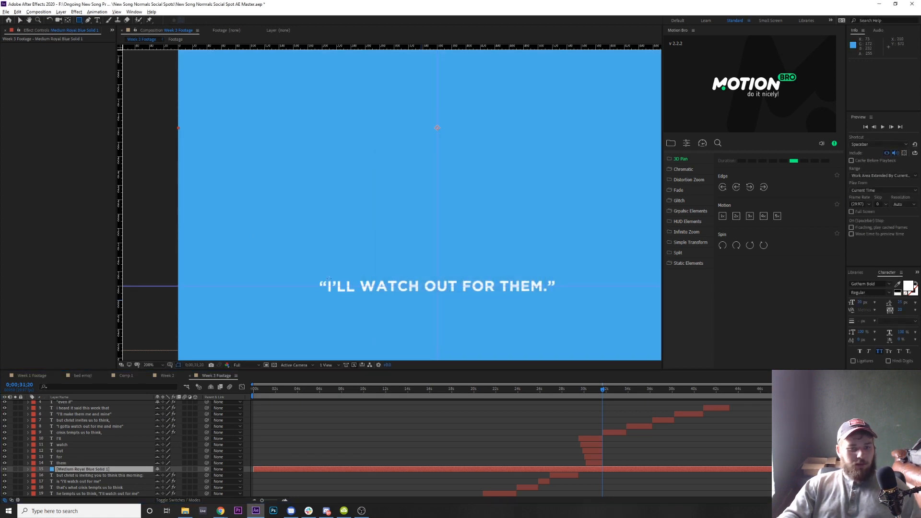
{"action": "left_click_drag", "start_coordinate": [316, 278], "coordinate": [557, 292]}
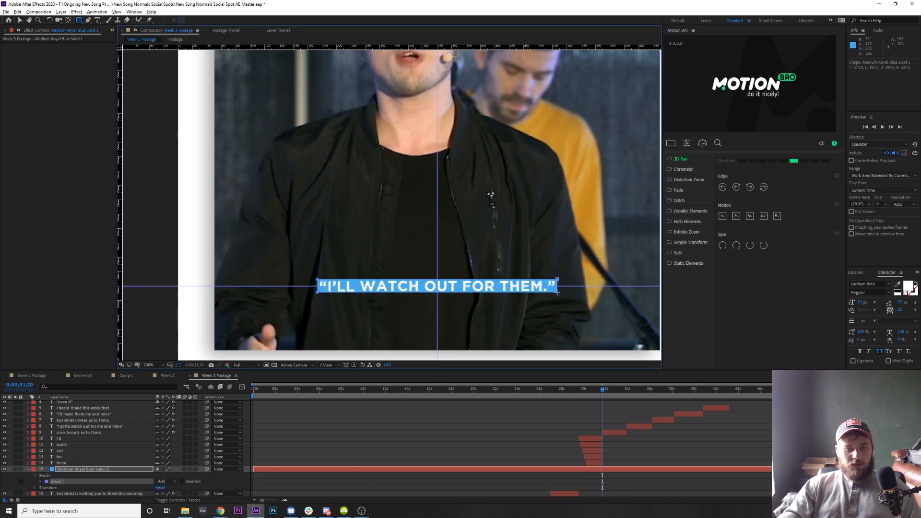
{"action": "left_click", "coordinate": [40, 482]}
{"action": "scroll", "coordinate": [100, 444], "scroll_direction": "down", "scroll_amount": 3}
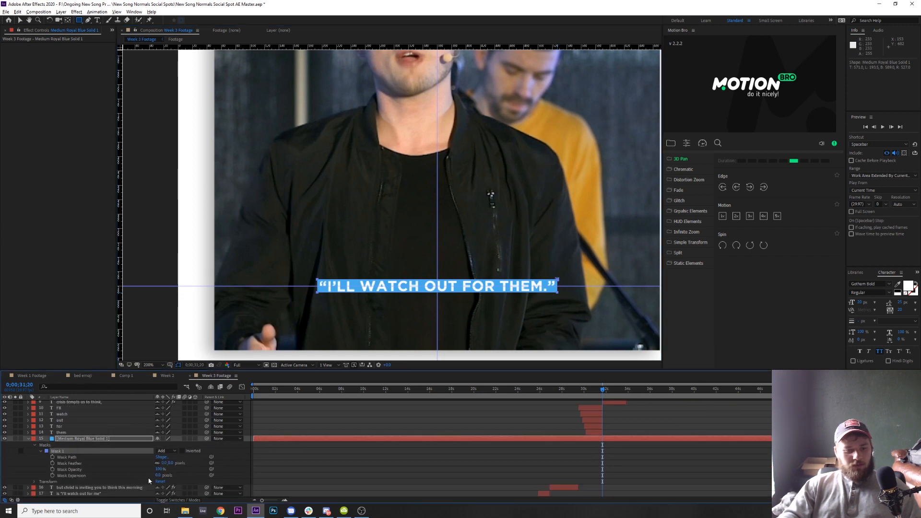
{"action": "left_click", "coordinate": [159, 475]}
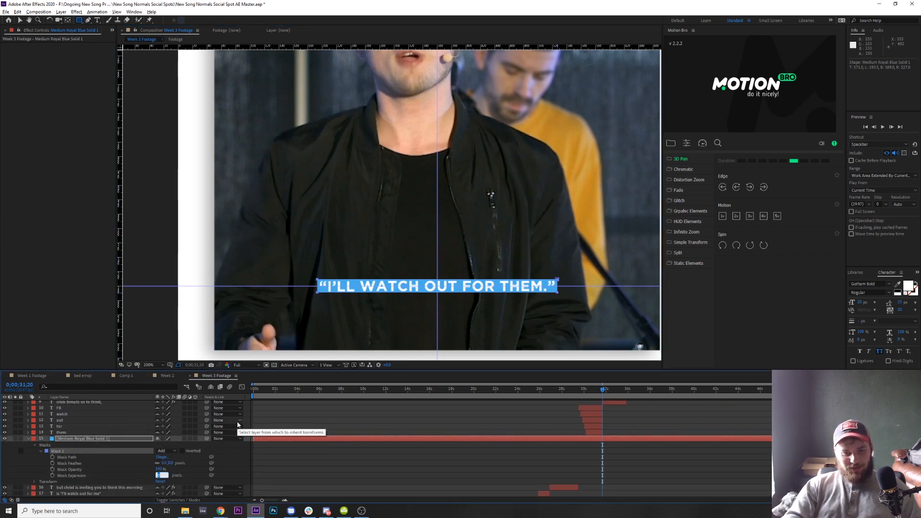
{"action": "type", "text": "3"}
{"action": "key", "text": "Return"}
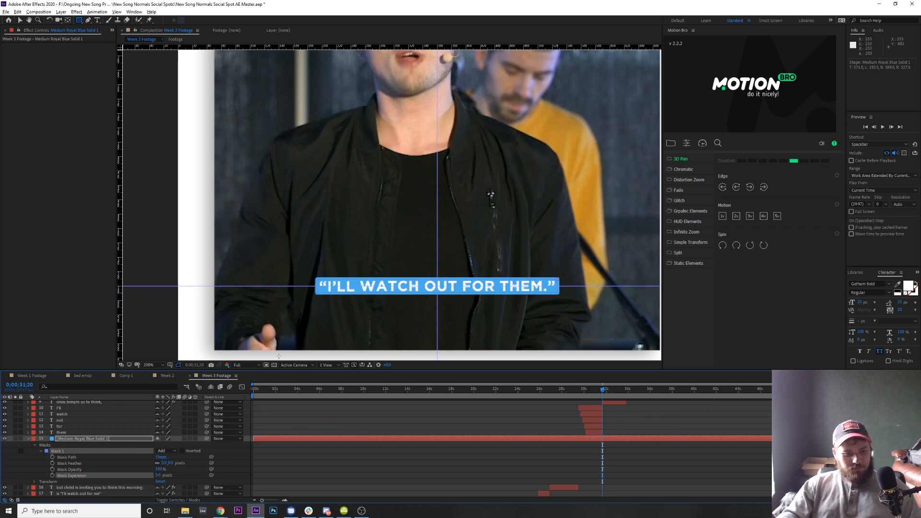
Inspect the blue box's corners up close and reset the mask expansion to 0 pixels
{"action": "scroll", "coordinate": [311, 298], "scroll_direction": "up", "scroll_amount": 3}
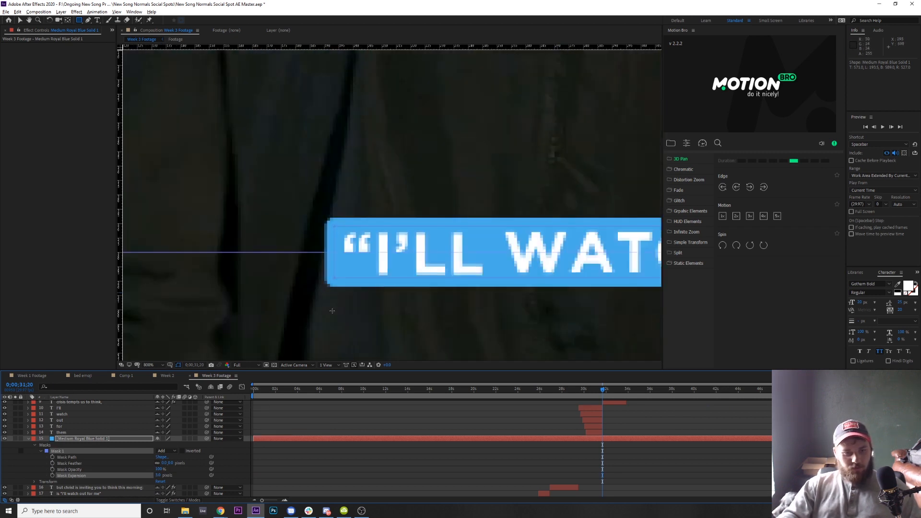
{"action": "scroll", "coordinate": [332, 310], "scroll_direction": "down", "scroll_amount": 3}
{"action": "left_click", "coordinate": [159, 475]}
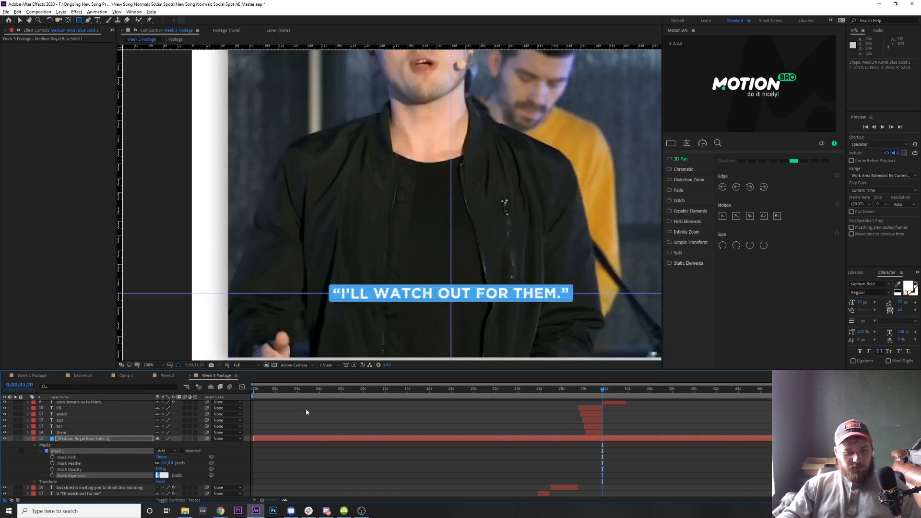
{"action": "key", "text": "Return"}
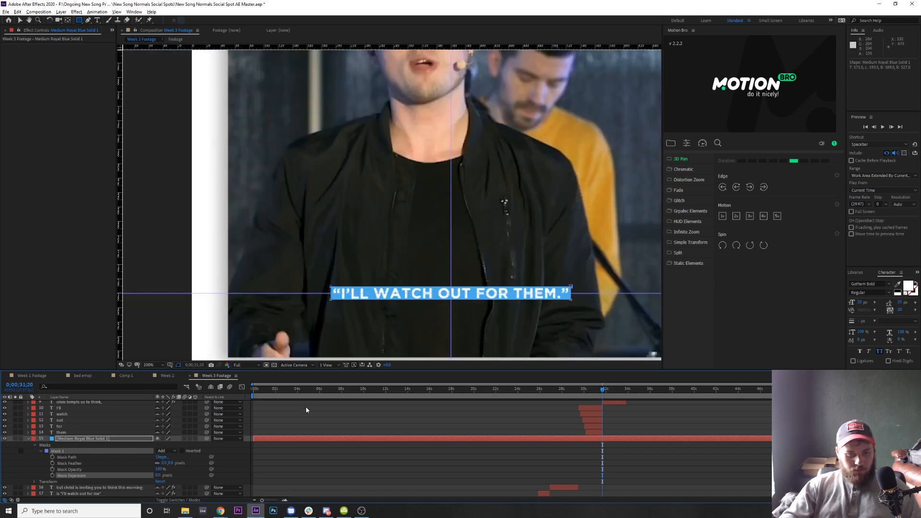
Try to enlarge the blue box by moving the mask's upper-left corner outward, undoing each attempt
{"action": "scroll", "coordinate": [330, 285], "scroll_direction": "up", "scroll_amount": 1}
{"action": "scroll", "coordinate": [330, 285], "scroll_direction": "down", "scroll_amount": 1}
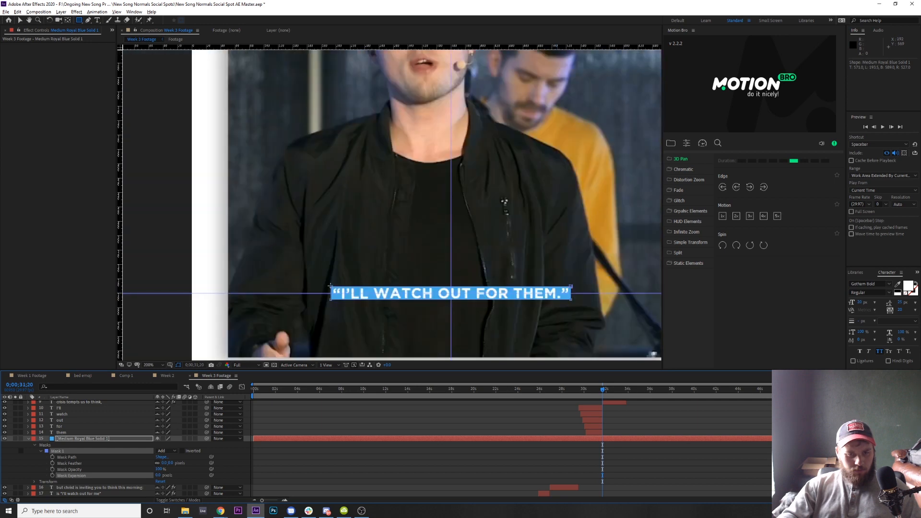
{"action": "scroll", "coordinate": [330, 286], "scroll_direction": "up", "scroll_amount": 1}
{"action": "left_click_drag", "start_coordinate": [336, 279], "coordinate": [288, 123]}
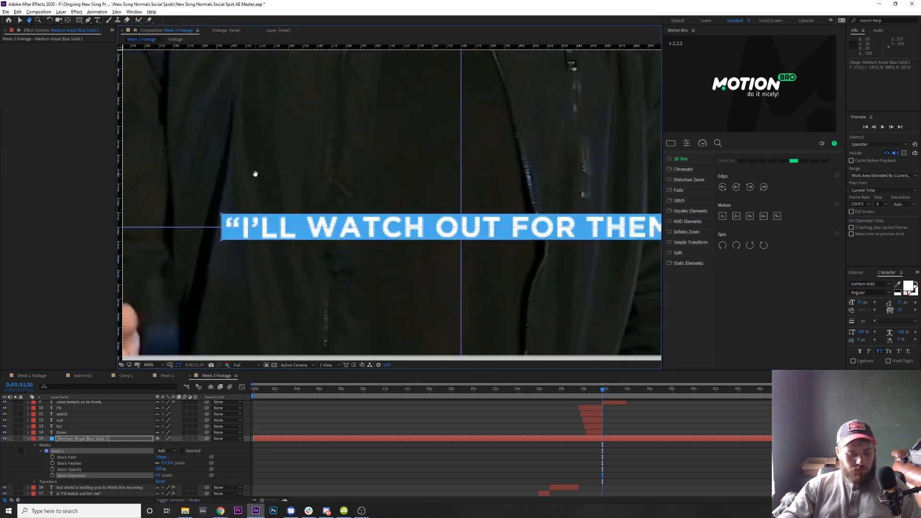
{"action": "key", "text": "v"}
{"action": "left_click", "coordinate": [134, 445]}
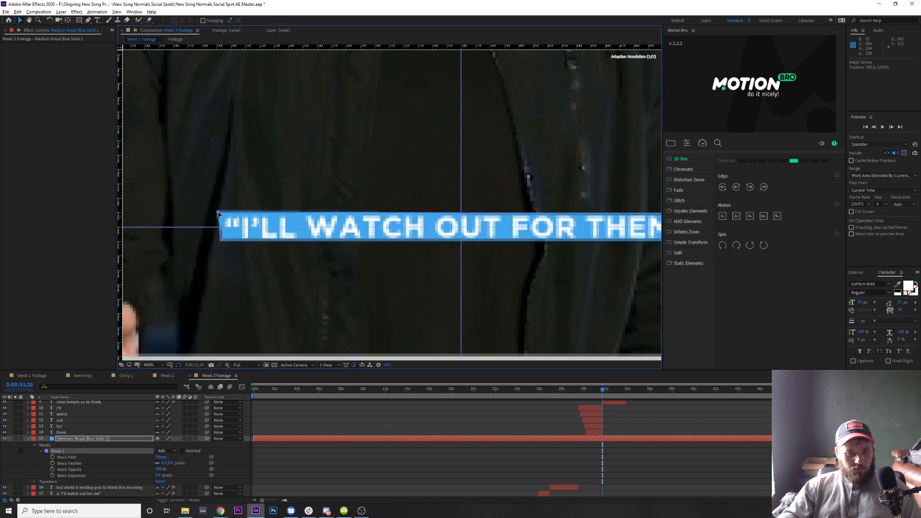
{"action": "left_click_drag", "start_coordinate": [221, 215], "coordinate": [219, 212]}
{"action": "key", "text": "ctrl+z"}
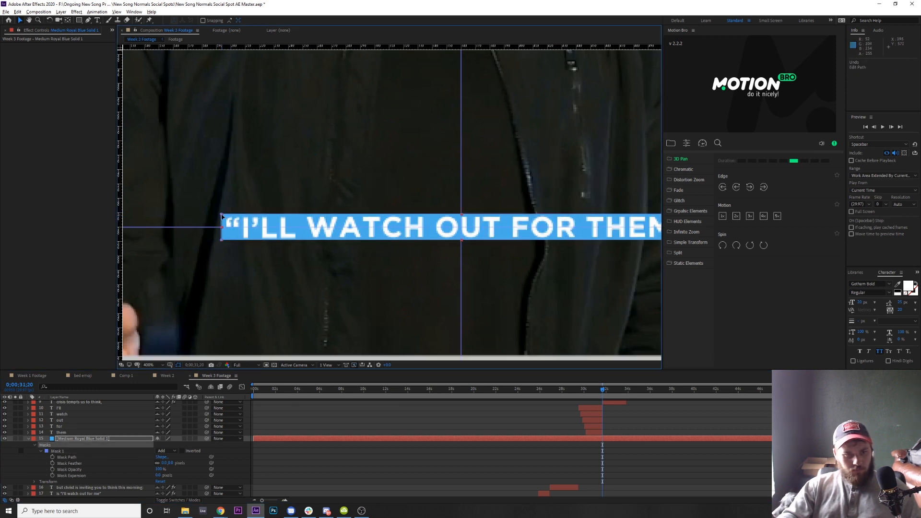
{"action": "left_click_drag", "start_coordinate": [221, 216], "coordinate": [215, 211]}
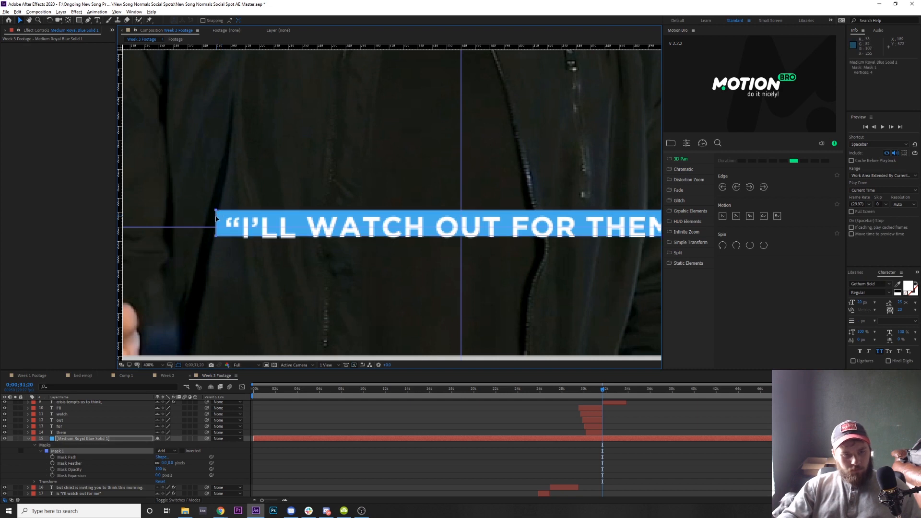
{"action": "key", "text": "ctrl+z"}
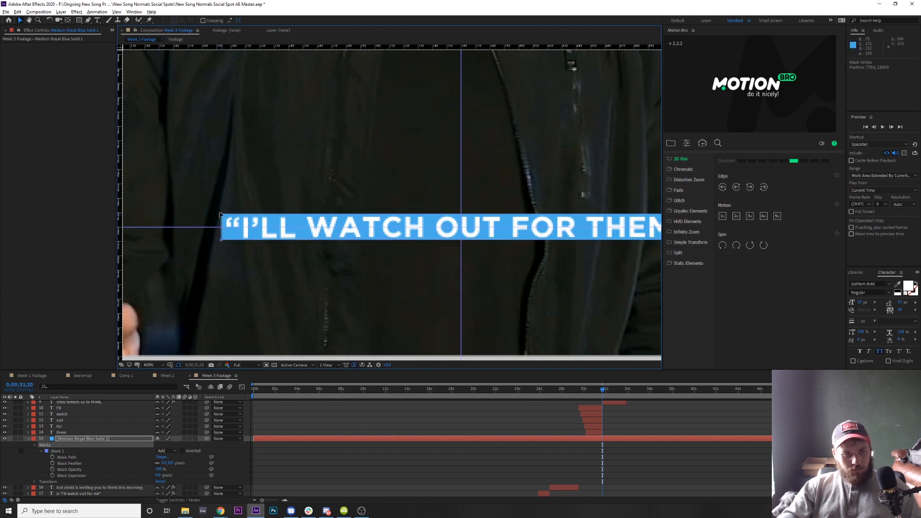
{"action": "left_click_drag", "start_coordinate": [223, 217], "coordinate": [225, 219]}
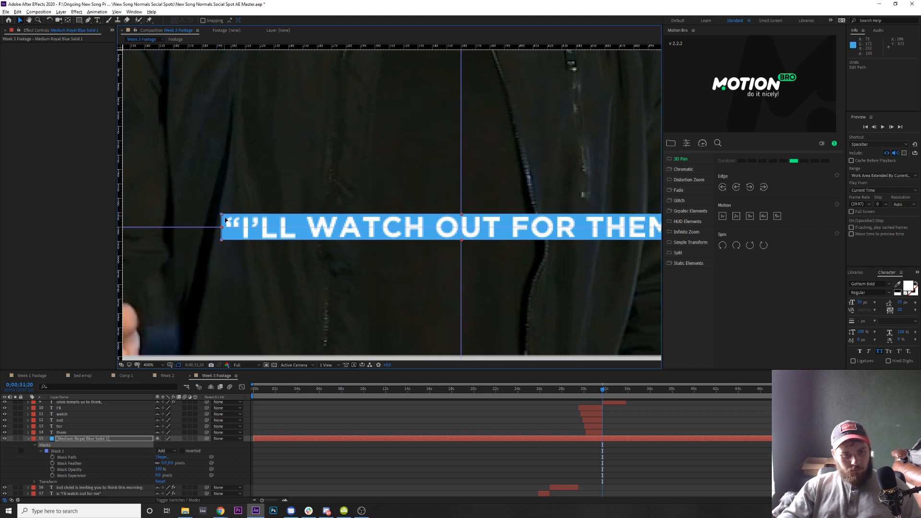
{"action": "key", "text": "ctrl+z"}
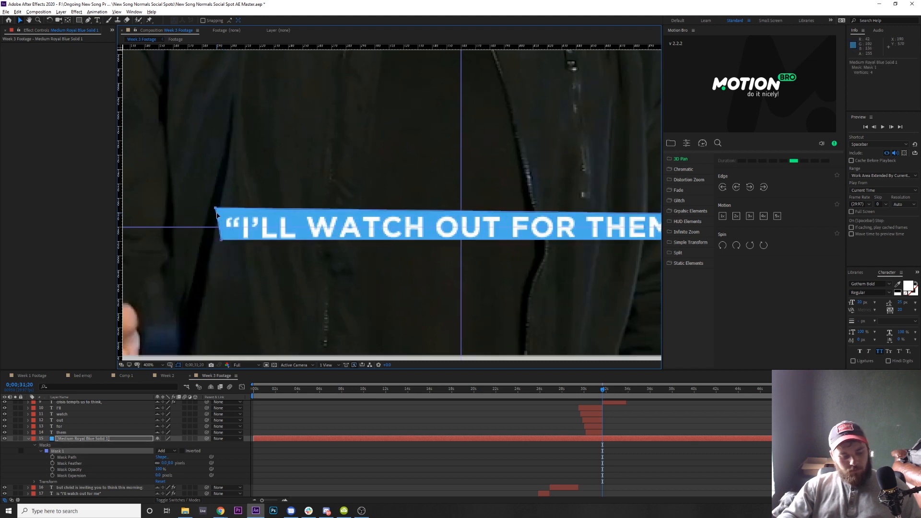
{"action": "key", "text": "ctrl+shift+z"}
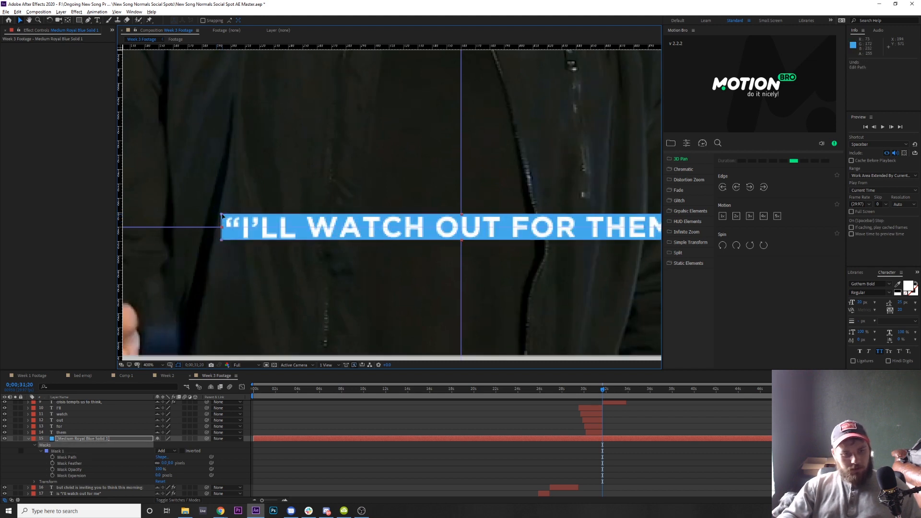
{"action": "left_click_drag", "start_coordinate": [222, 217], "coordinate": [218, 212]}
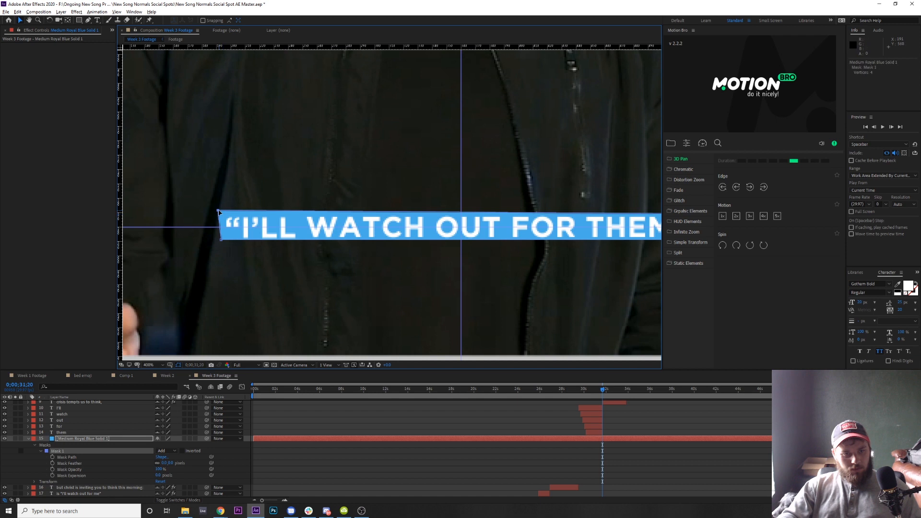
{"action": "key", "text": "ctrl+z"}
Set the blue solid layer's scale to 101%
{"action": "left_click", "coordinate": [79, 439]}
{"action": "key", "text": "s"}
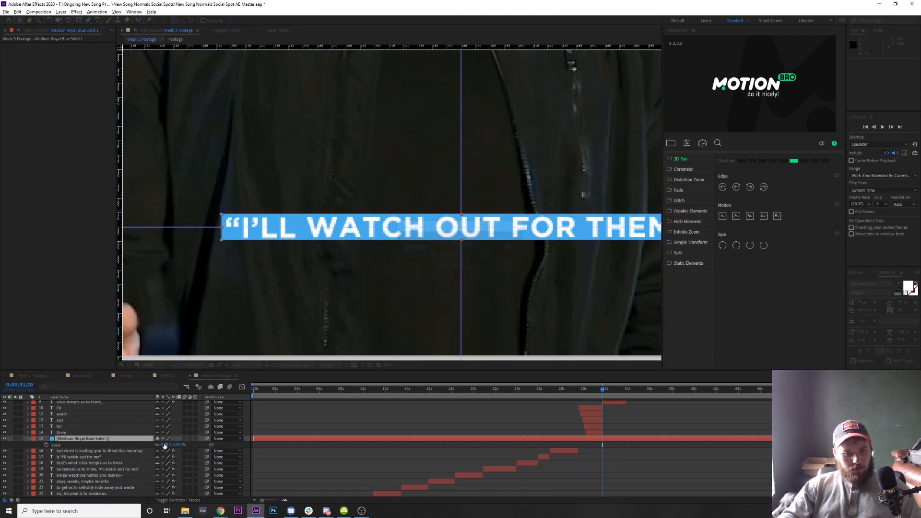
{"action": "left_click", "coordinate": [164, 445]}
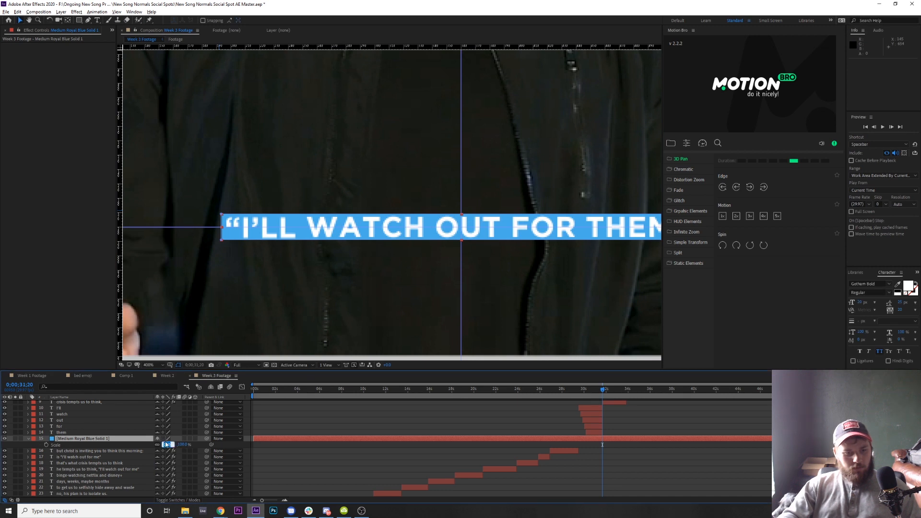
{"action": "left_click", "coordinate": [195, 448]}
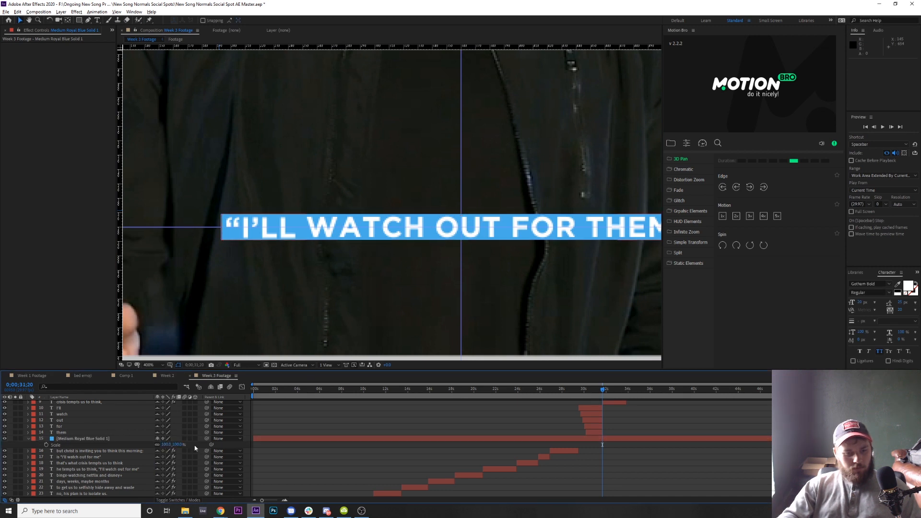
{"action": "left_click", "coordinate": [165, 445]}
{"action": "type", "text": "101"}
{"action": "key", "text": "Return"}
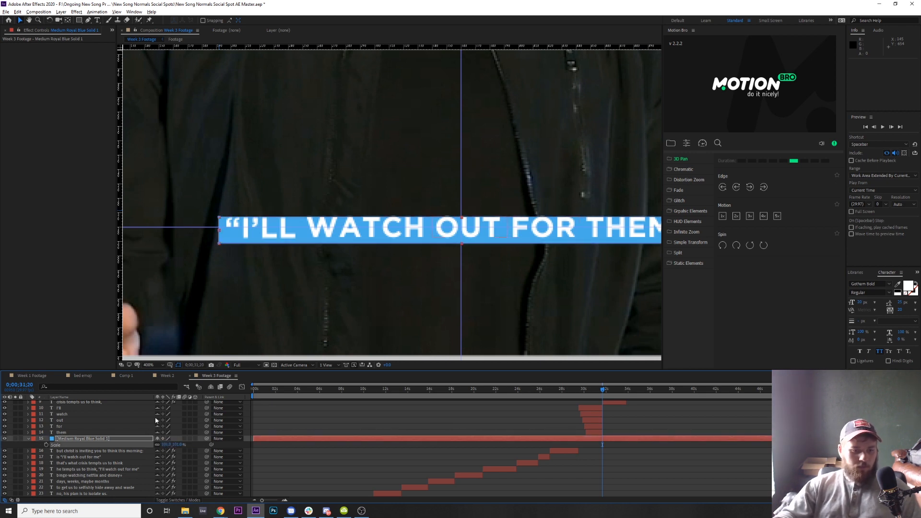
Delete the mask from the blue solid and set the layer's scale back to 100%
{"action": "left_click", "coordinate": [138, 440]}
{"action": "key", "text": "ctrl+shift+n"}
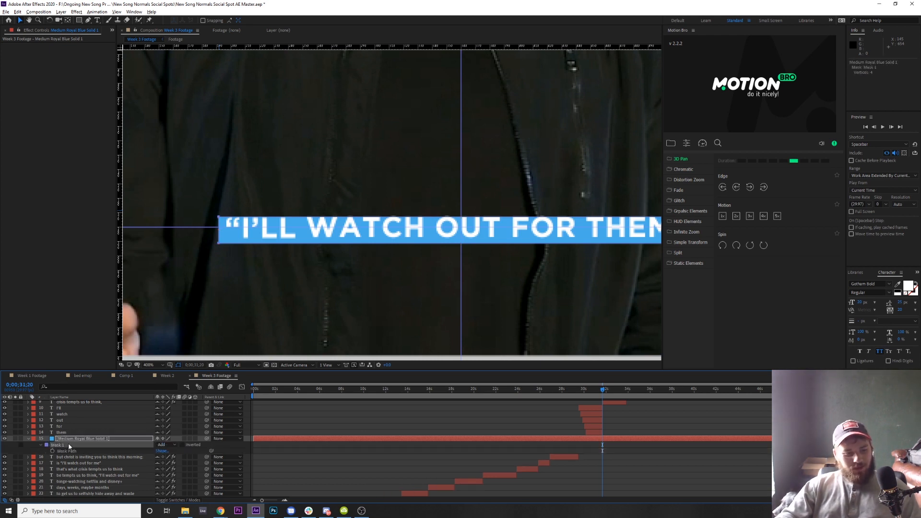
{"action": "key", "text": "Delete"}
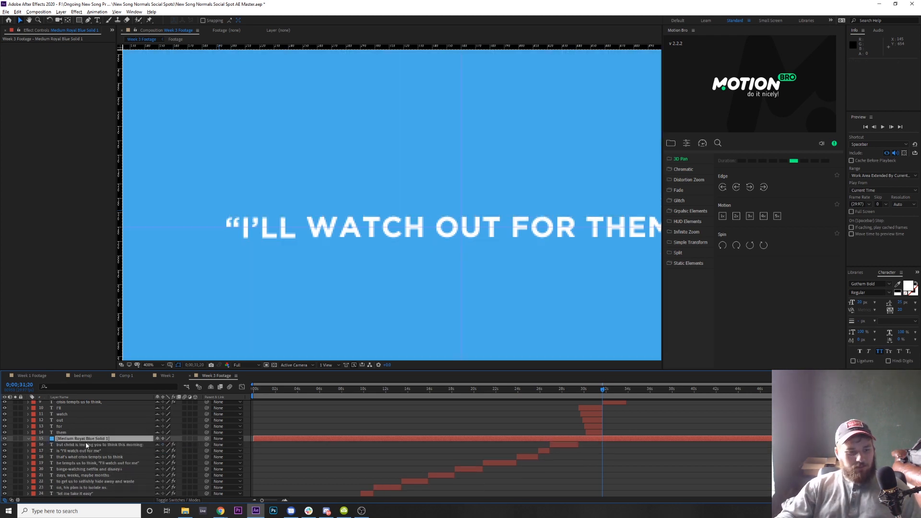
{"action": "key", "text": "s"}
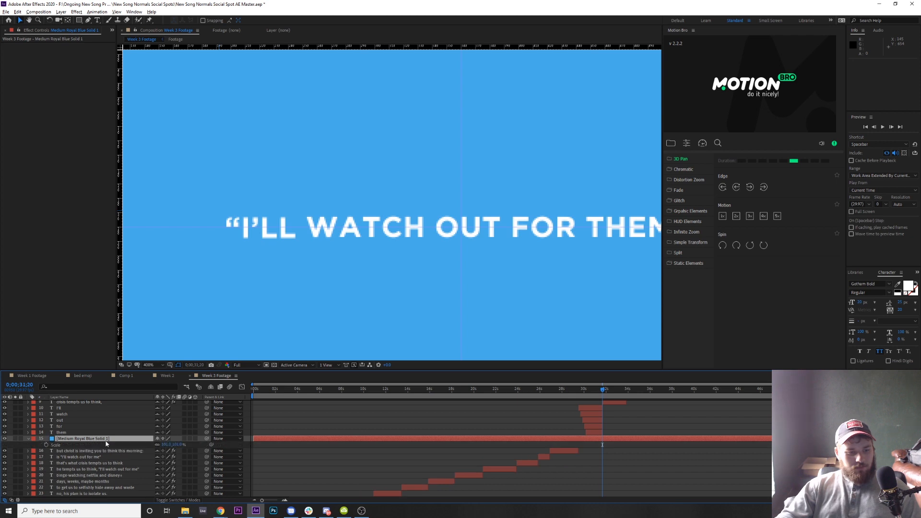
{"action": "left_click", "coordinate": [165, 444]}
{"action": "key", "text": "Down"}
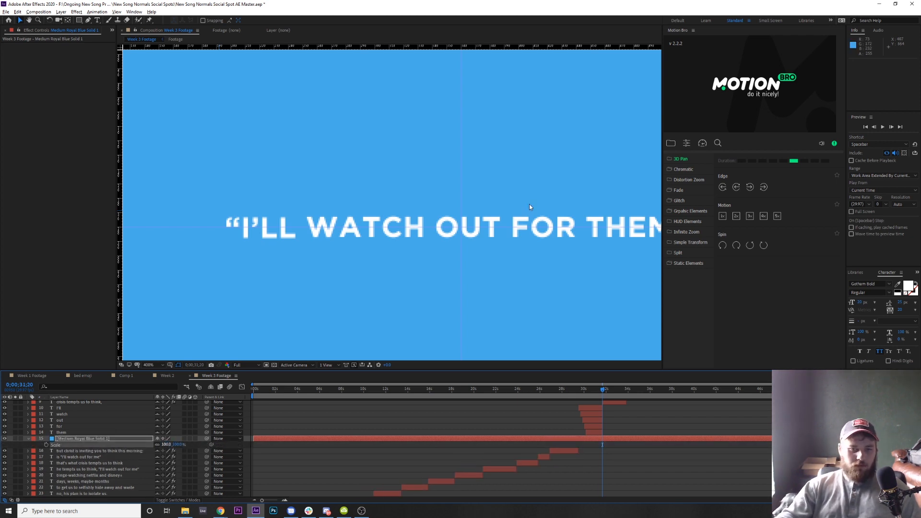
{"action": "key", "text": "Return"}
Draw a rectangular mask on the blue solid around the whole "I'll watch out for them." caption, leaving a small even margin
{"action": "key", "text": "space"}
{"action": "left_click_drag", "start_coordinate": [515, 232], "coordinate": [432, 230]}
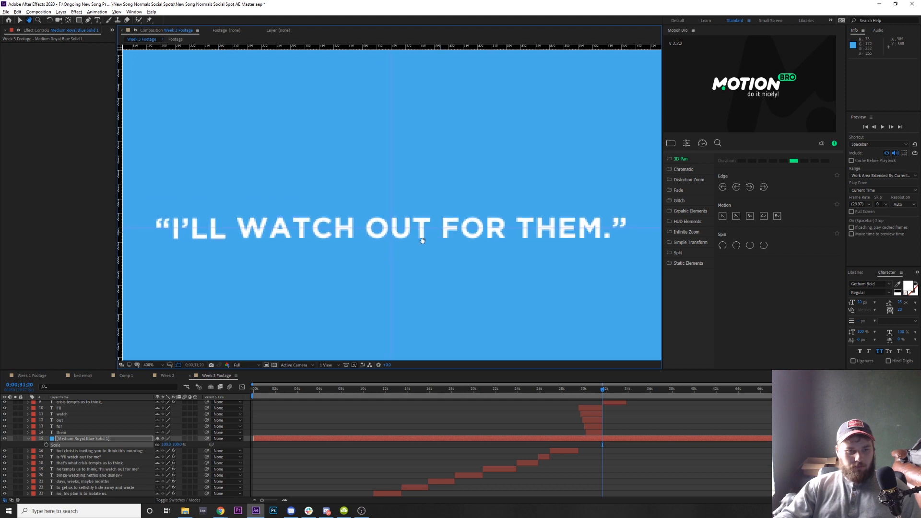
{"action": "left_click", "coordinate": [80, 19]}
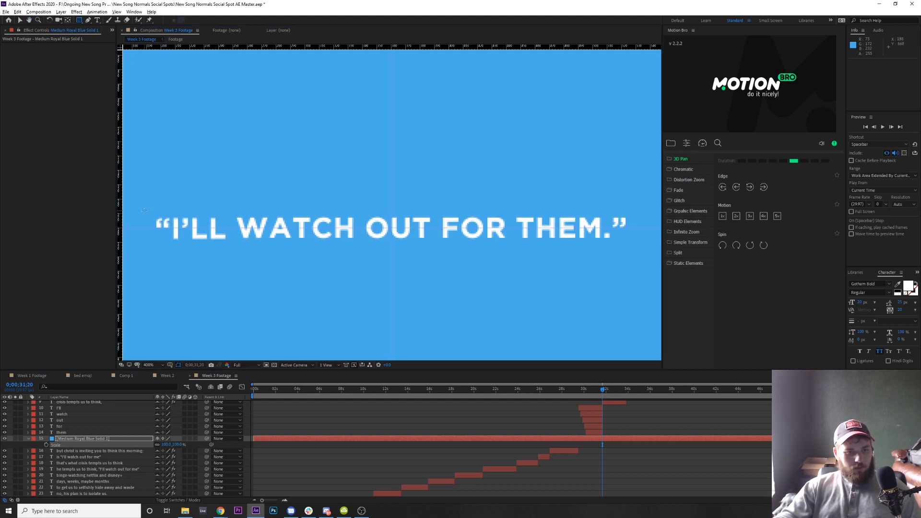
{"action": "left_click_drag", "start_coordinate": [144, 211], "coordinate": [638, 246]}
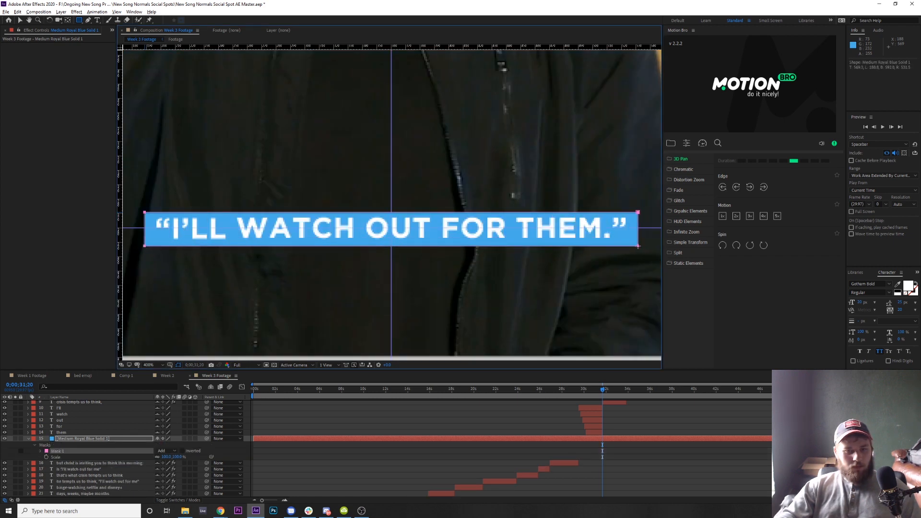
Trim the blue solid layer to start at 0;00;29;16 with the word "I'll" and end at 0;00;31;20
{"action": "left_click", "coordinate": [563, 390]}
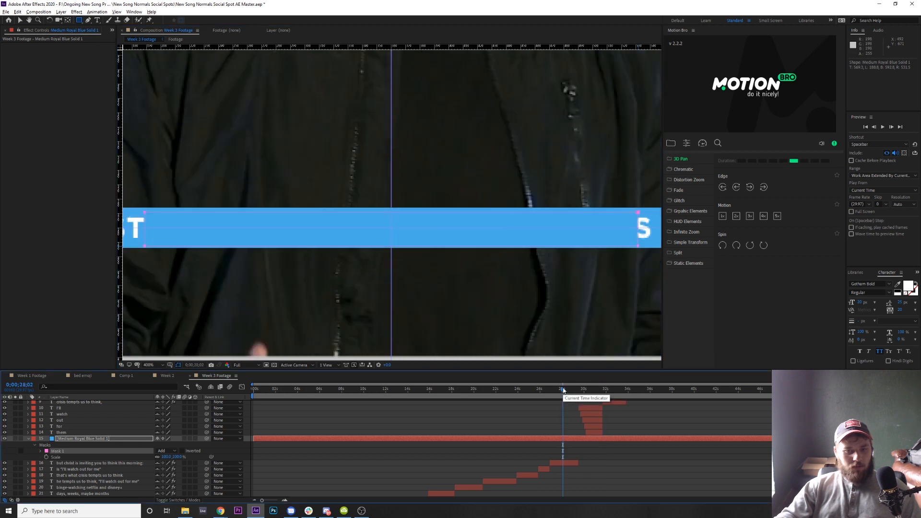
{"action": "left_click_drag", "start_coordinate": [563, 390], "coordinate": [579, 389]}
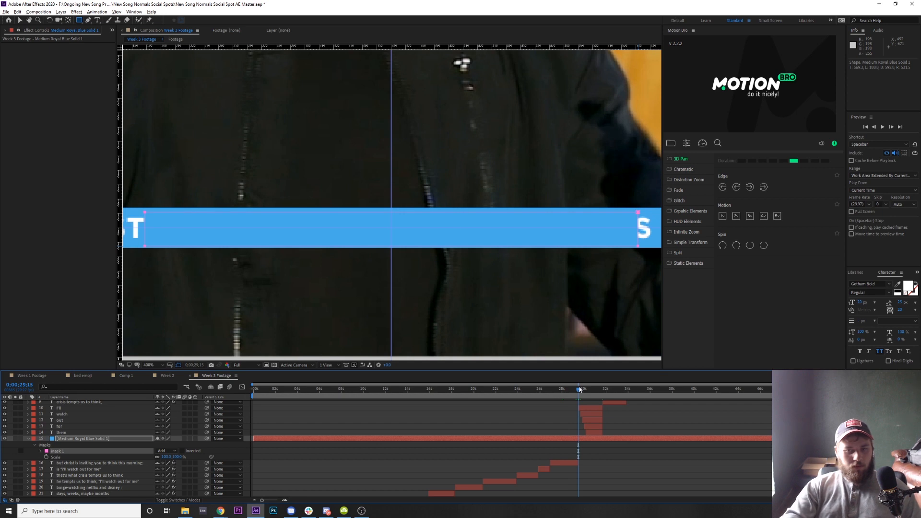
{"action": "key", "text": "Page_Down"}
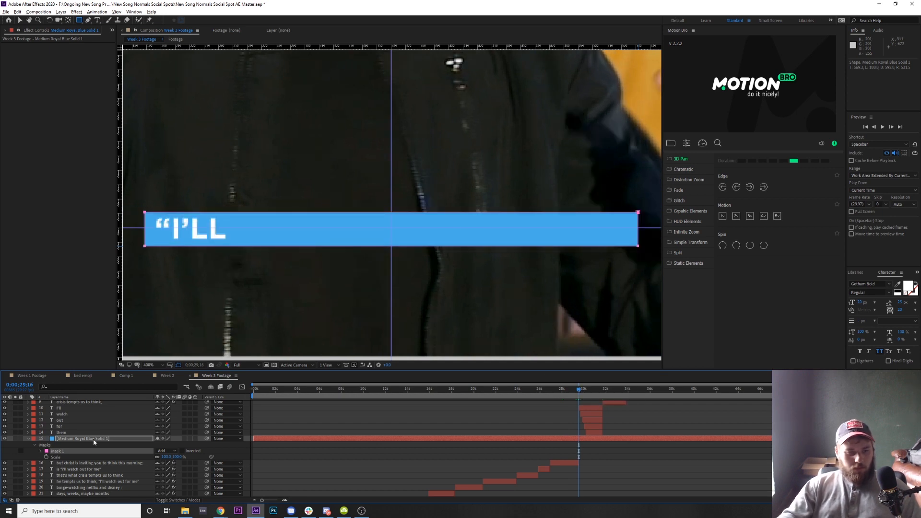
{"action": "key", "text": "Return"}
{"action": "key", "text": "alt+bracketleft"}
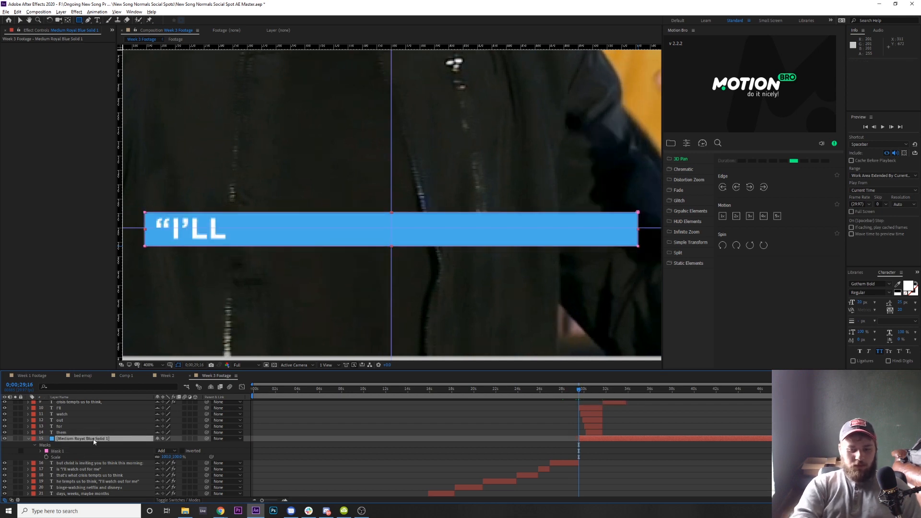
{"action": "left_click", "coordinate": [602, 392]}
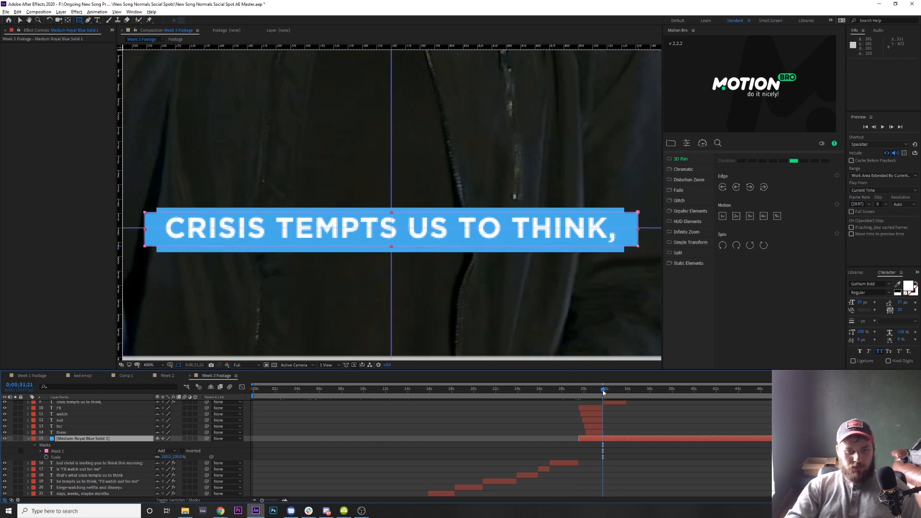
{"action": "key", "text": "Page_Up"}
{"action": "key", "text": "alt+bracketright"}
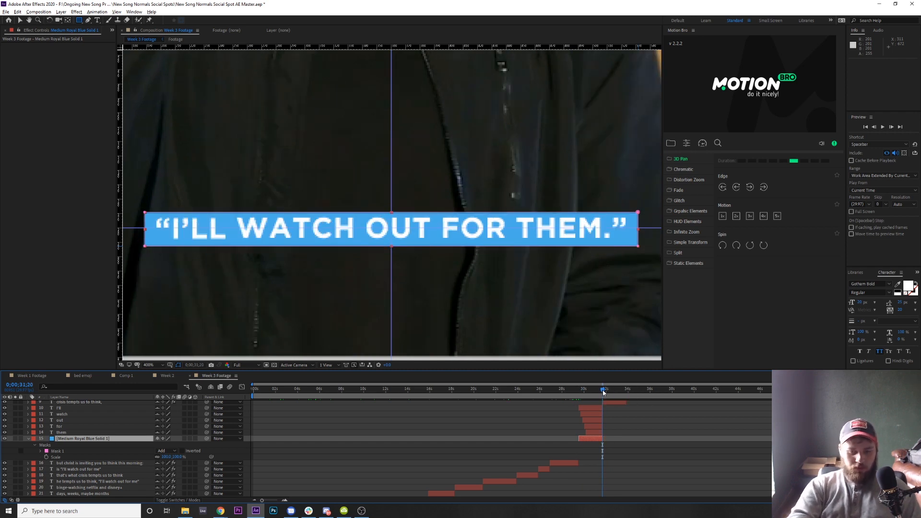
Replace the blue solid's mask with a taller rectangle around the "I'll watch out for them." caption and compare it with the preceding caption's box
{"action": "left_click", "coordinate": [572, 394]}
{"action": "left_click", "coordinate": [582, 395]}
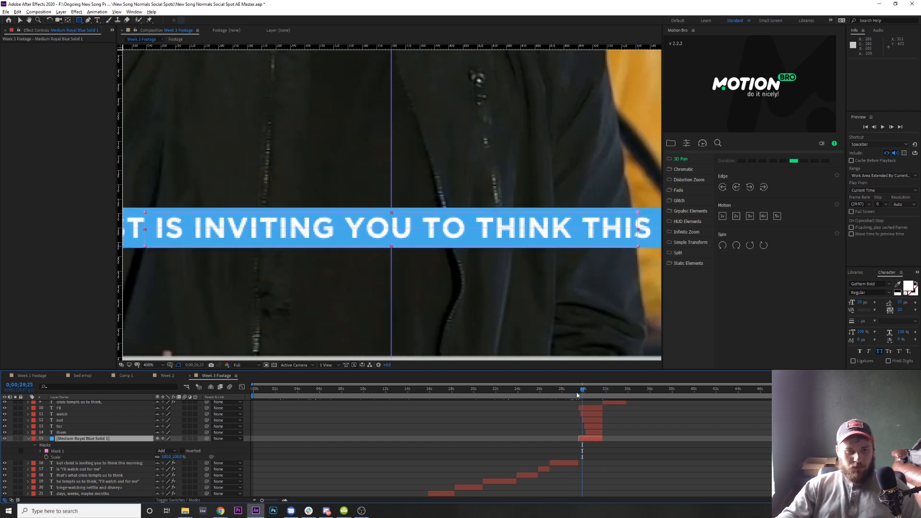
{"action": "left_click", "coordinate": [567, 396]}
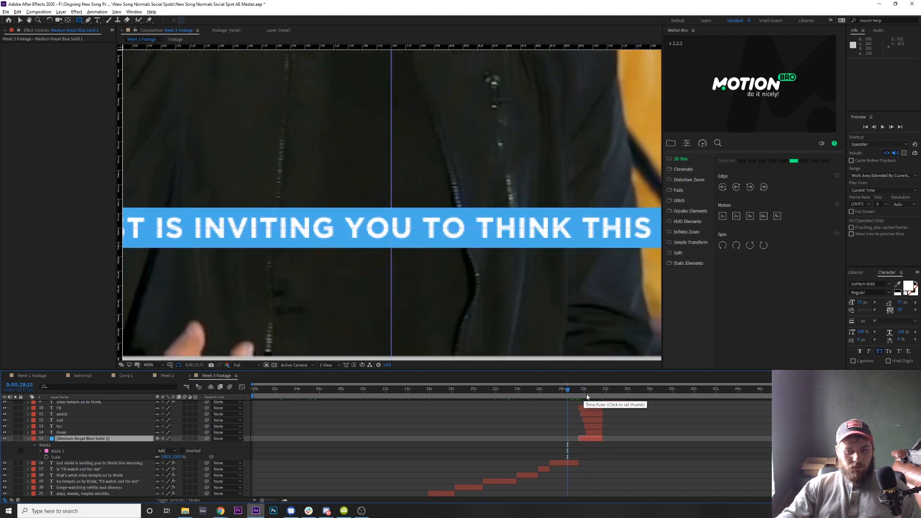
{"action": "left_click", "coordinate": [587, 396]}
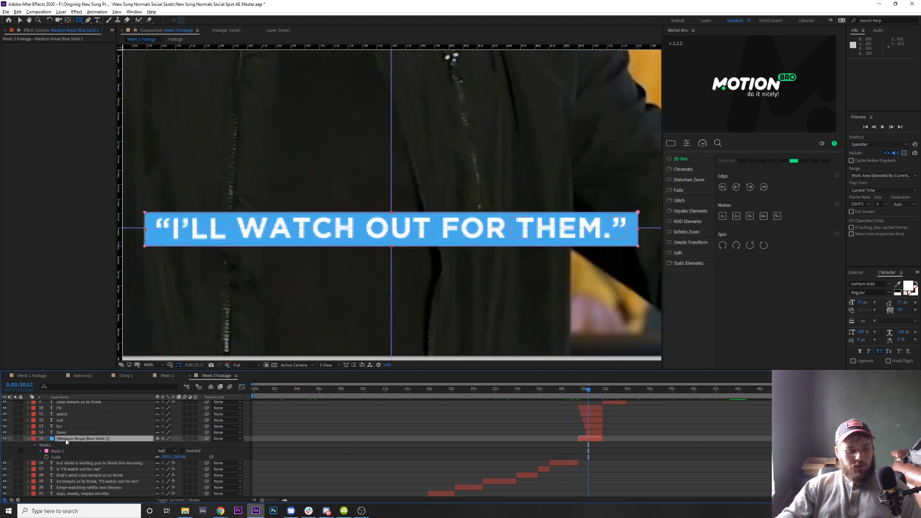
{"action": "left_click", "coordinate": [70, 451]}
{"action": "key", "text": "Delete"}
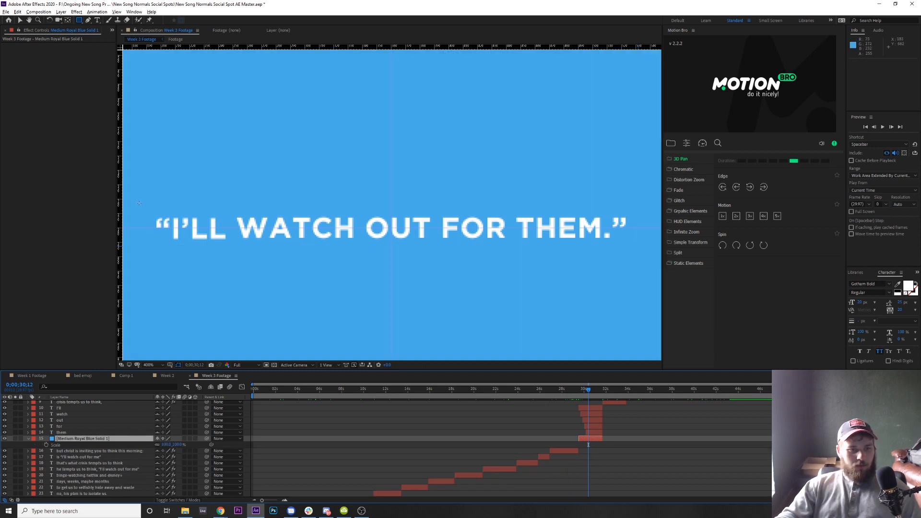
{"action": "left_click_drag", "start_coordinate": [140, 203], "coordinate": [636, 255]}
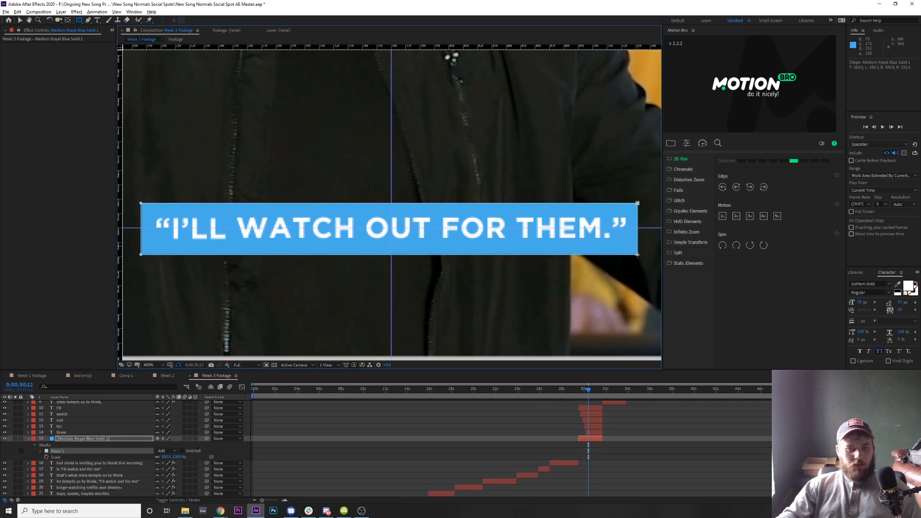
{"action": "left_click", "coordinate": [570, 390]}
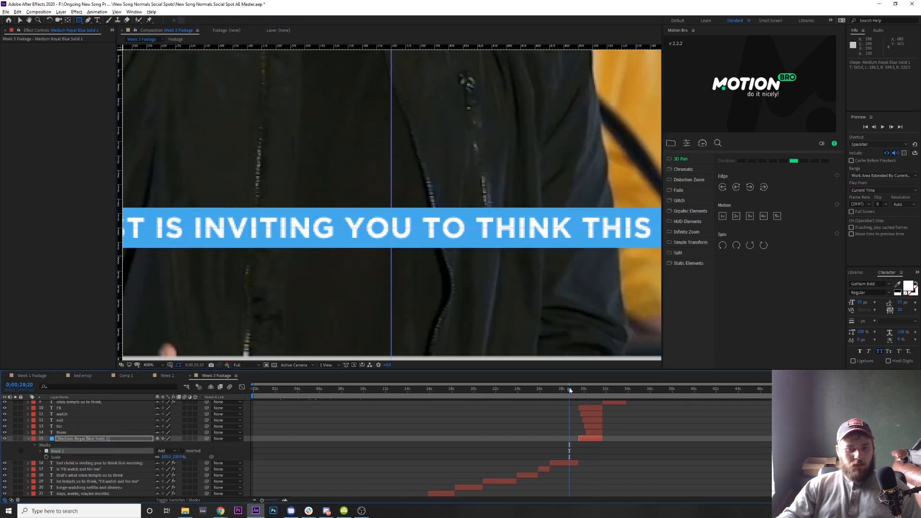
{"action": "left_click", "coordinate": [586, 390]}
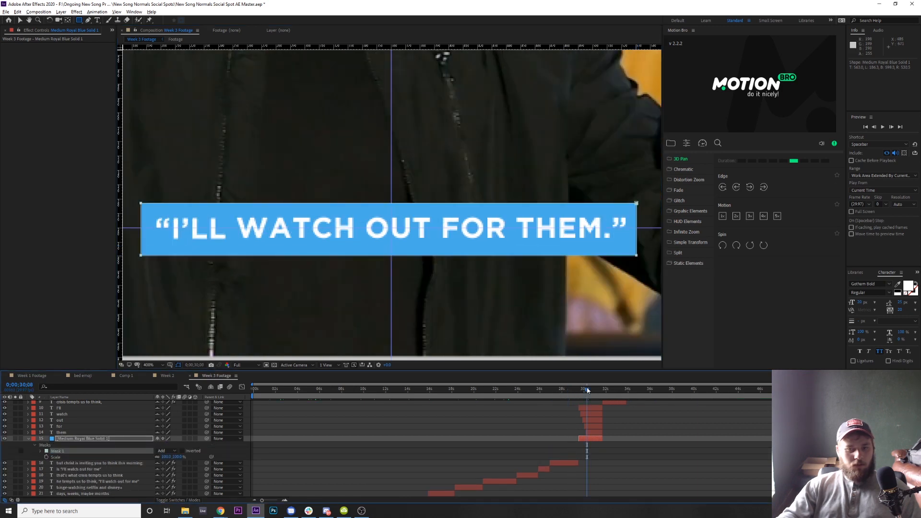
Show the blue solid's Scale property and move its anchor point down to the centre of the caption box with the Pan Behind tool
{"action": "left_click", "coordinate": [99, 439]}
{"action": "key", "text": "s"}
{"action": "key", "text": "s"}
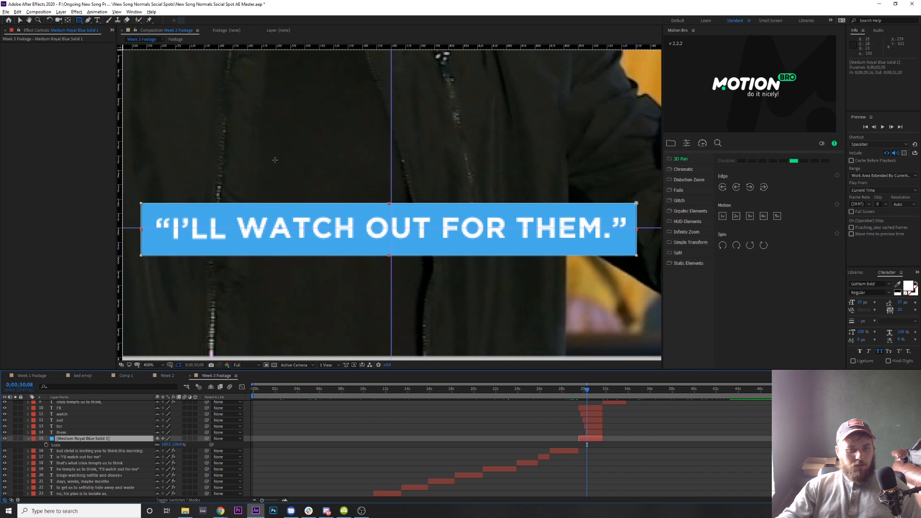
{"action": "key", "text": "comma"}
{"action": "key", "text": "comma"}
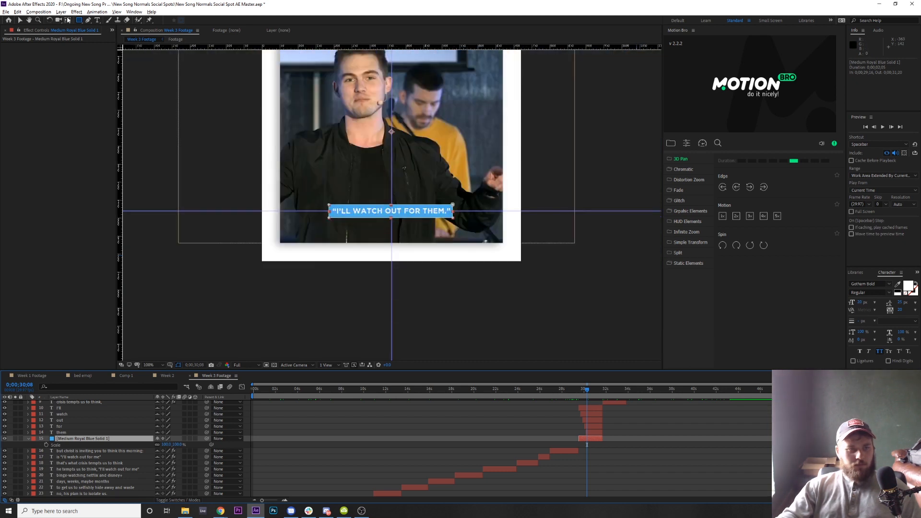
{"action": "left_click", "coordinate": [68, 19]}
{"action": "left_click_drag", "start_coordinate": [392, 128], "coordinate": [392, 211]}
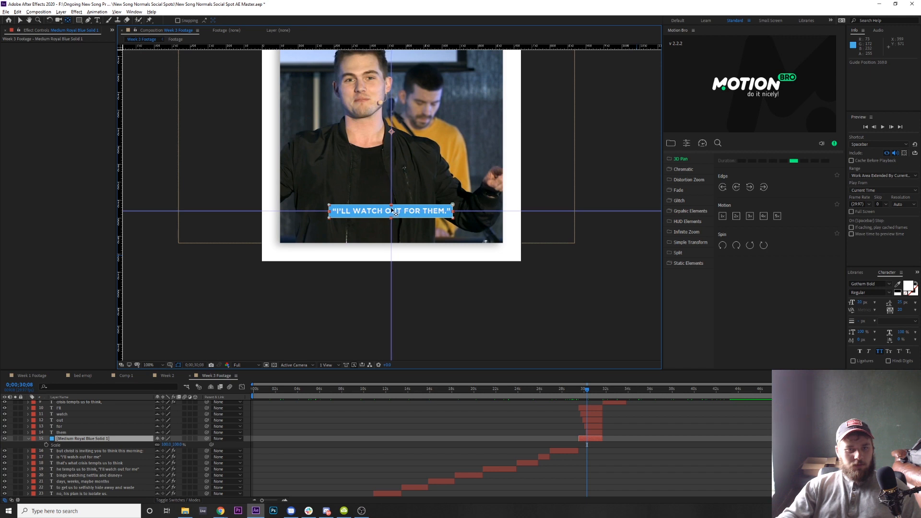
{"action": "left_click", "coordinate": [401, 151]}
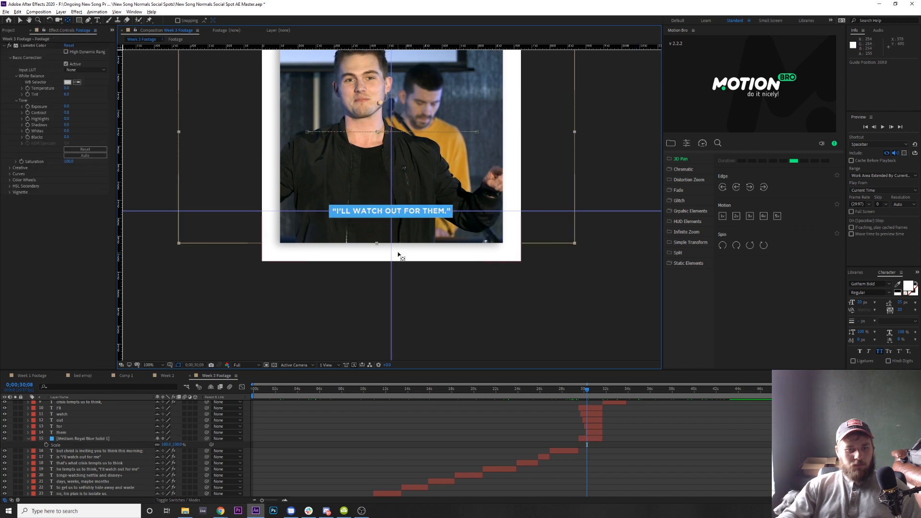
{"action": "key", "text": "ctrl+z"}
{"action": "left_click", "coordinate": [85, 438]}
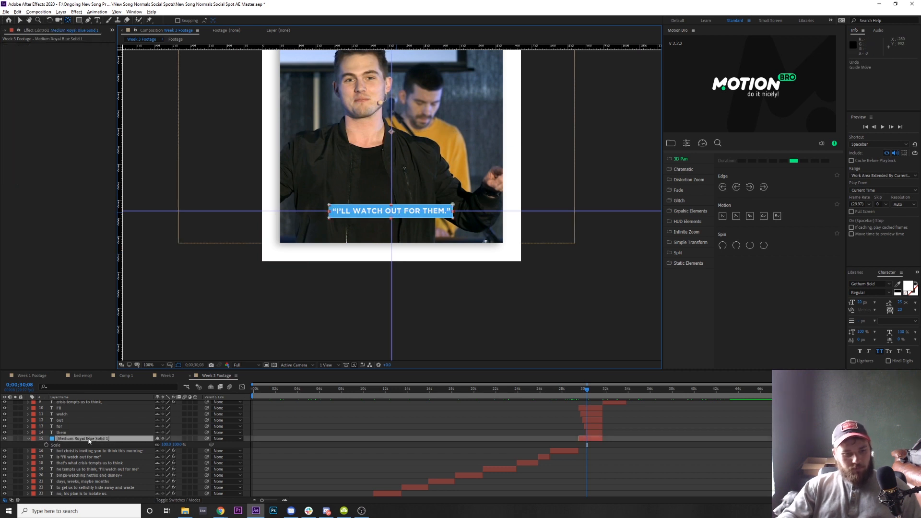
{"action": "left_click_drag", "start_coordinate": [392, 134], "coordinate": [392, 216]}
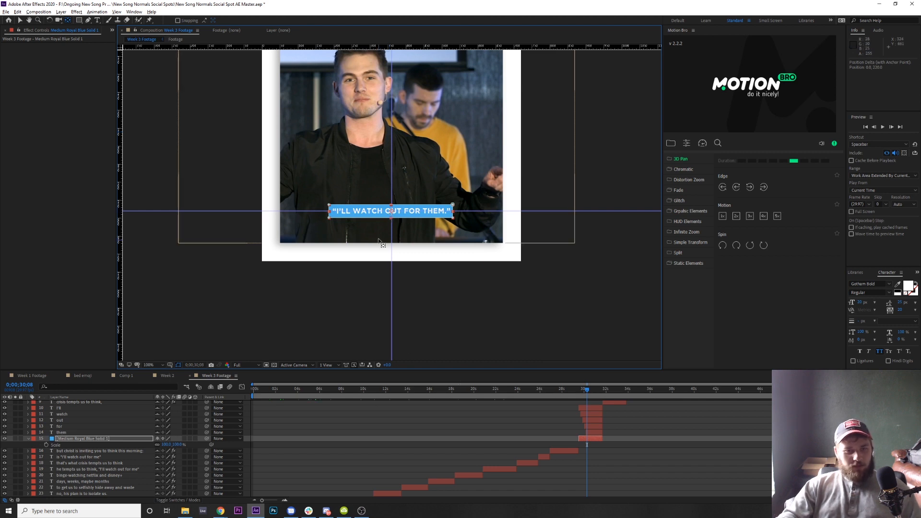
{"action": "key", "text": "period"}
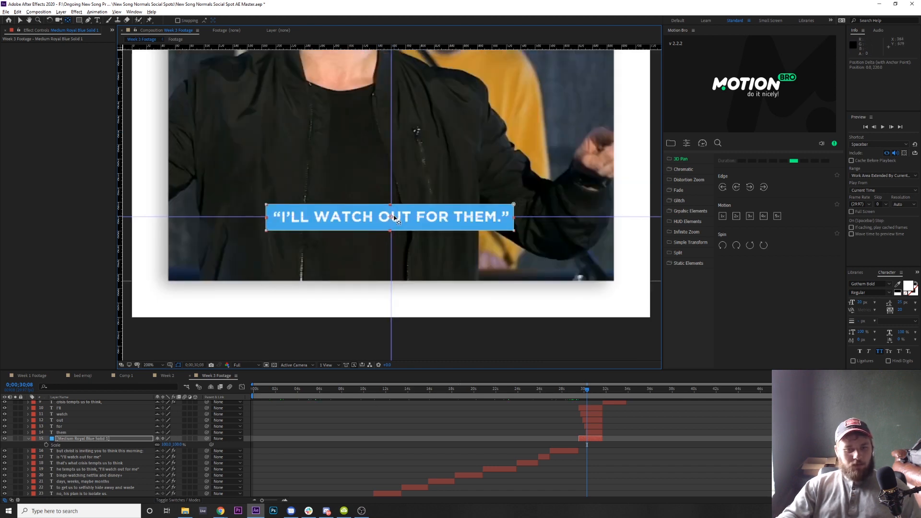
Reduce only the blue solid's vertical scale to 74%, keeping the width at 100%, to match the preceding caption's box height
{"action": "left_click", "coordinate": [567, 394]}
{"action": "left_click", "coordinate": [591, 395]}
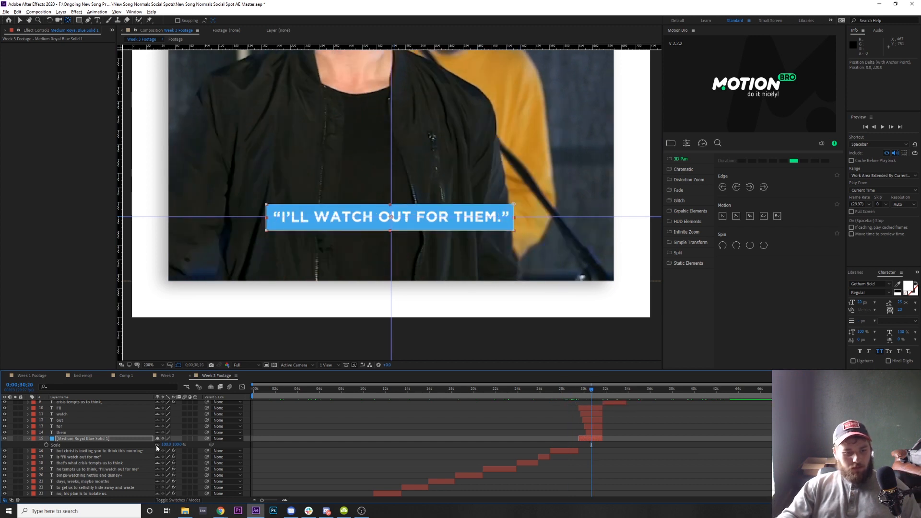
{"action": "left_click_drag", "start_coordinate": [176, 445], "coordinate": [168, 446]}
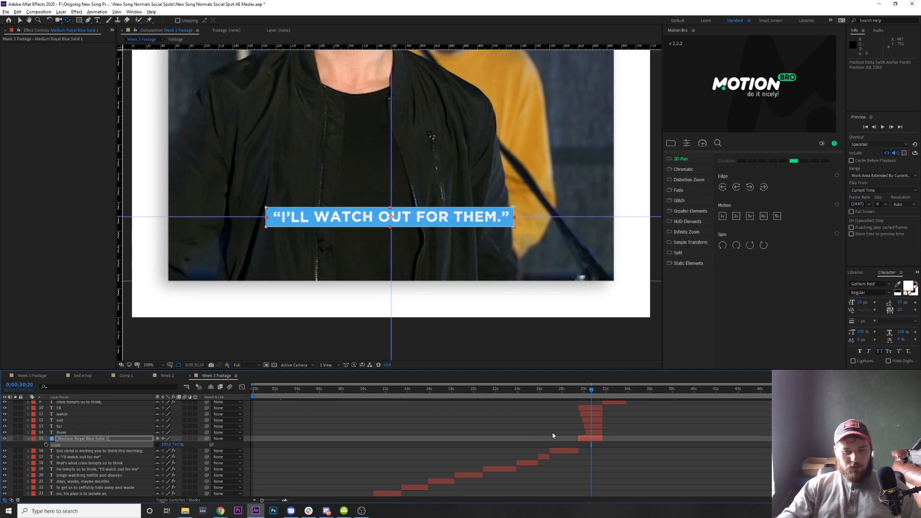
{"action": "left_click", "coordinate": [552, 435]}
Play the captions from 0;00;28;02 to check the blue box, and return to the first frame of "I'll" at 0;00;29;16
{"action": "left_click_drag", "start_coordinate": [569, 390], "coordinate": [562, 390]}
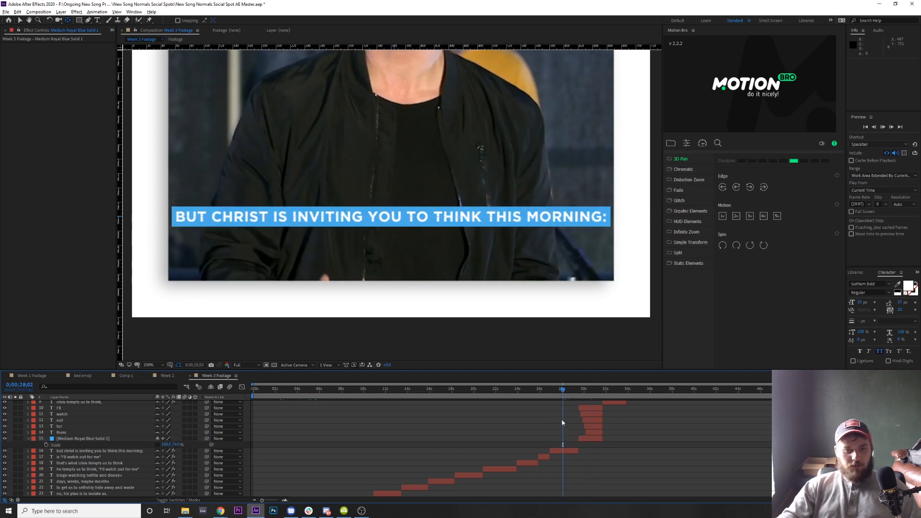
{"action": "key", "text": "space"}
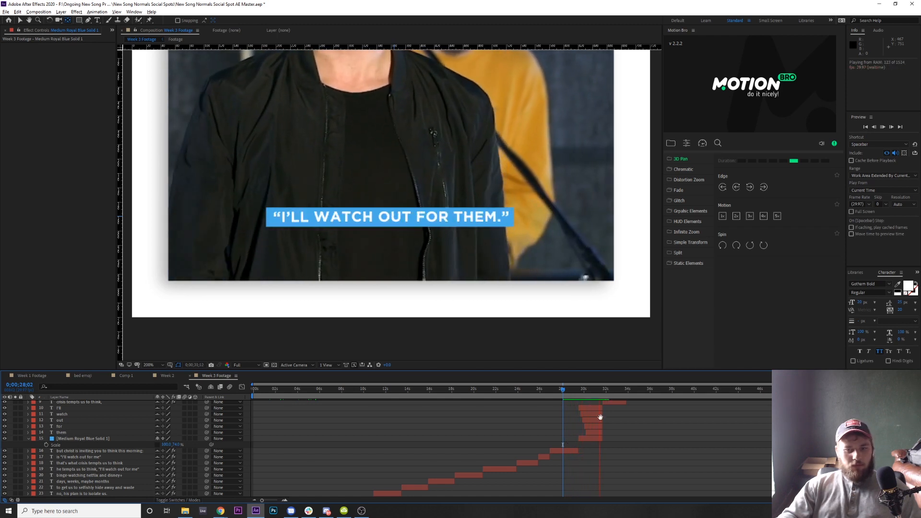
{"action": "key", "text": "space"}
{"action": "left_click", "coordinate": [592, 387]}
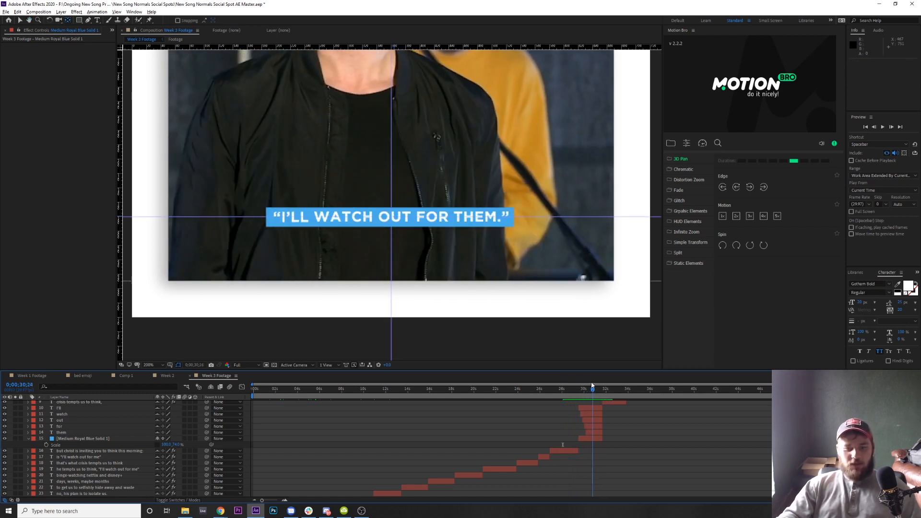
{"action": "left_click_drag", "start_coordinate": [592, 385], "coordinate": [579, 385]}
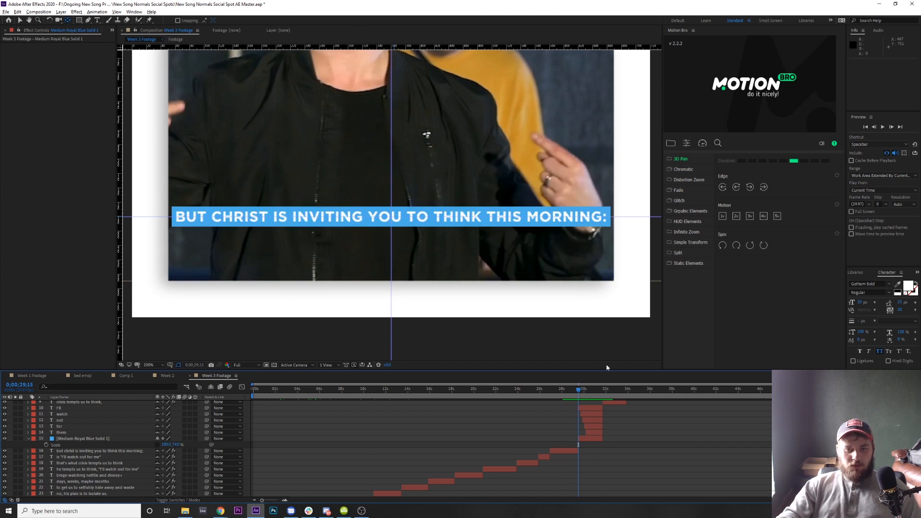
{"action": "key", "text": "Page_Down"}
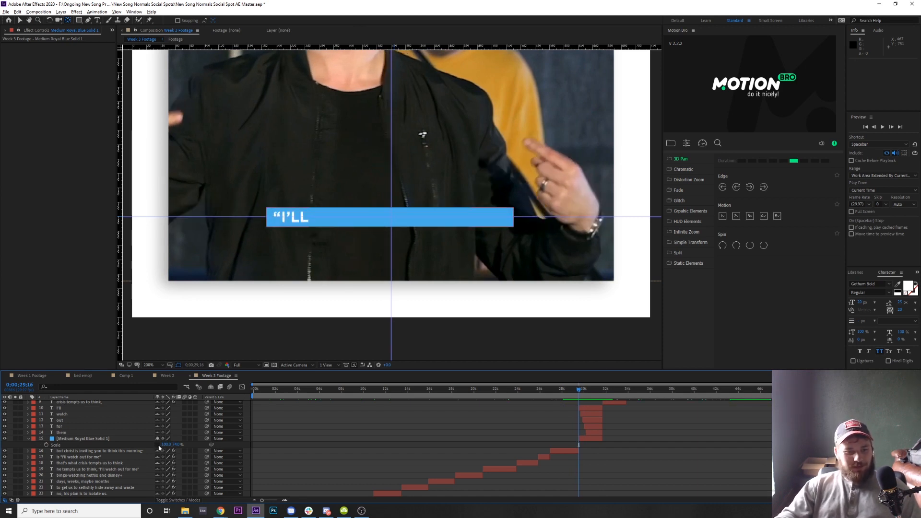
Show the blue solid's Anchor Point property and try to move the anchor point to the box's left edge
{"action": "left_click", "coordinate": [81, 444]}
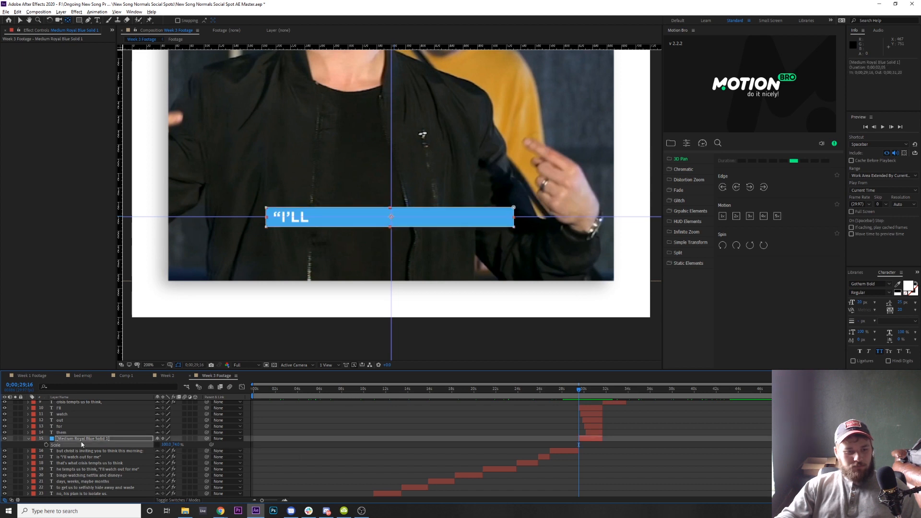
{"action": "key", "text": "a"}
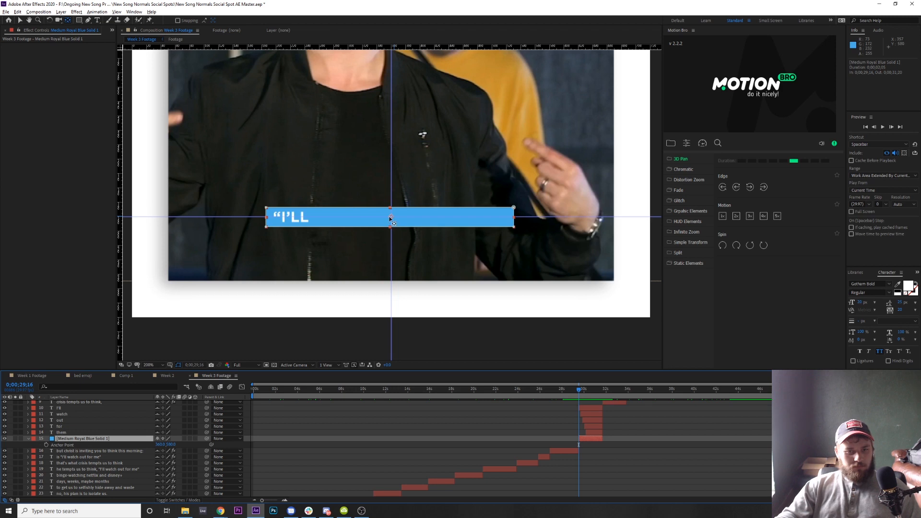
{"action": "left_click_drag", "start_coordinate": [391, 217], "coordinate": [131, 218]}
{"action": "scroll", "coordinate": [389, 221], "scroll_direction": "up", "scroll_amount": 3}
{"action": "scroll", "coordinate": [227, 224], "scroll_direction": "down", "scroll_amount": 1}
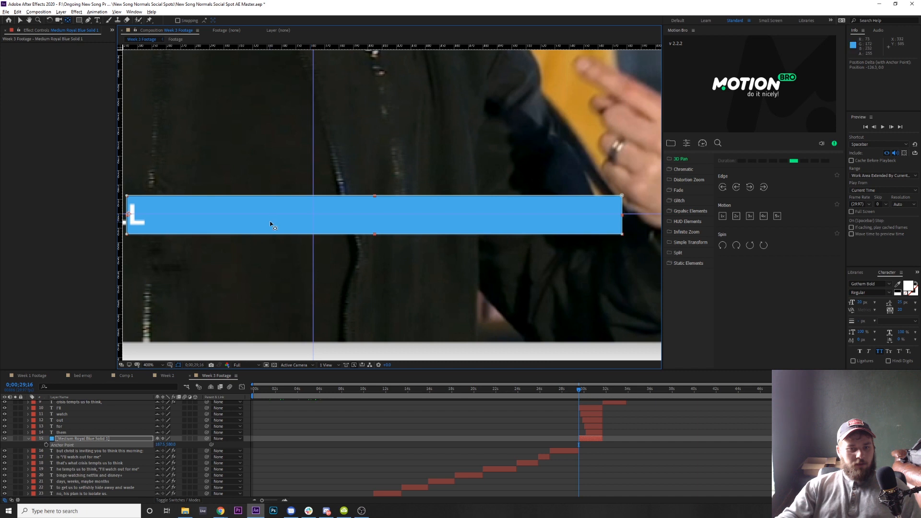
{"action": "scroll", "coordinate": [269, 222], "scroll_direction": "down", "scroll_amount": 2}
Try resetting the blue solid's Position, and undo both the reset and the anchor point move
{"action": "left_click", "coordinate": [107, 439]}
{"action": "key", "text": "p"}
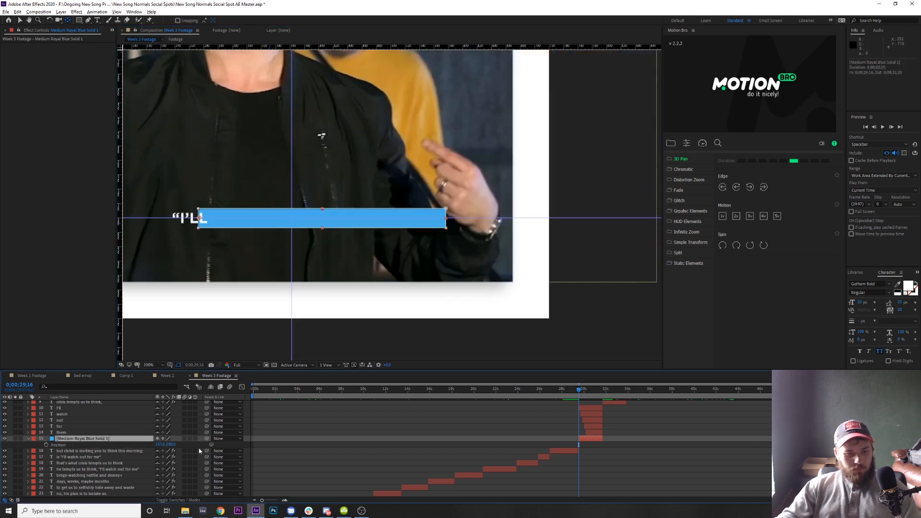
{"action": "right_click", "coordinate": [102, 445]}
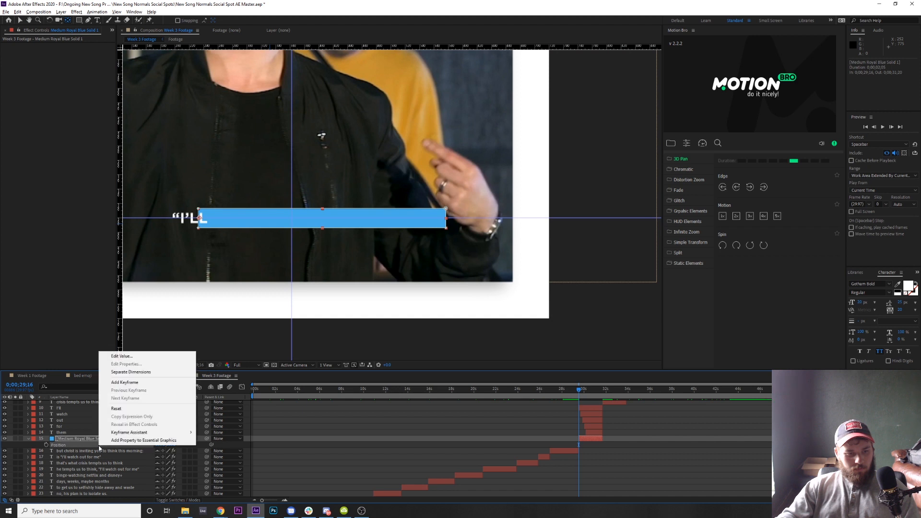
{"action": "left_click", "coordinate": [136, 409]}
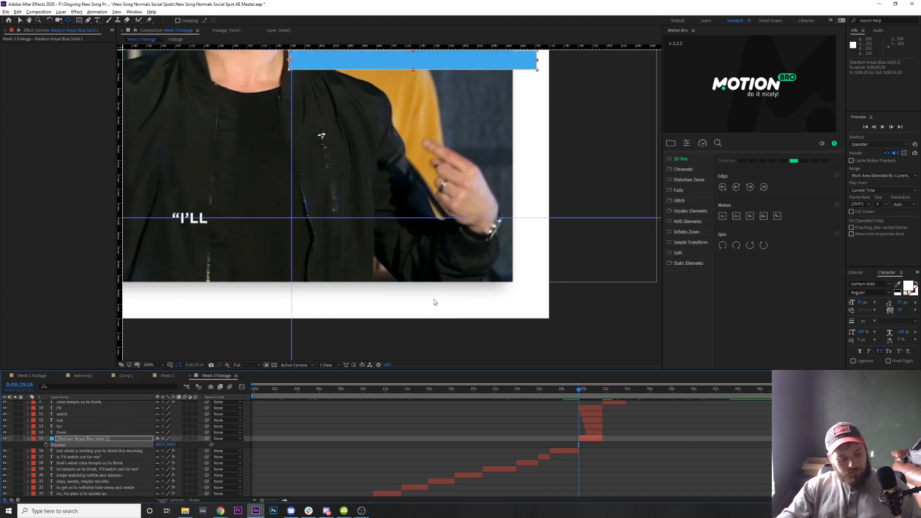
{"action": "key", "text": "ctrl+z"}
{"action": "key", "text": "ctrl+z"}
{"action": "key", "text": "ctrl+z"}
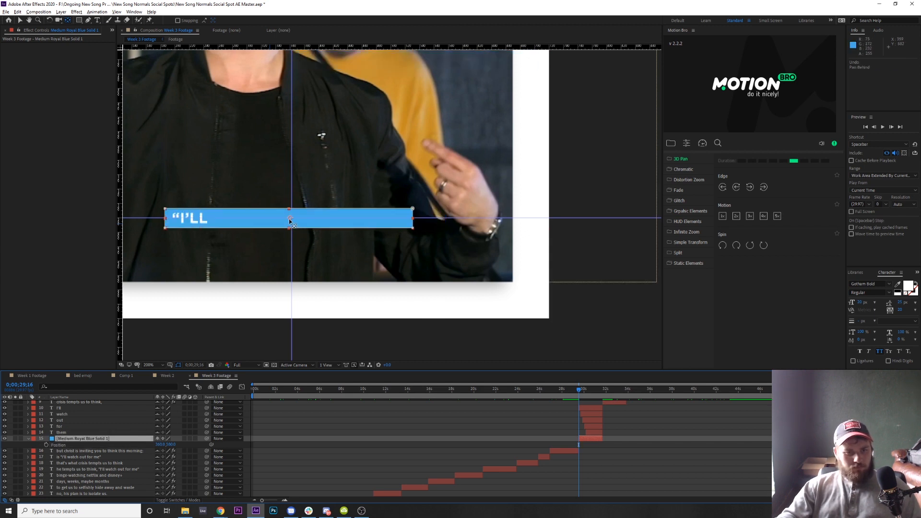
Move the blue solid's anchor point horizontally from the centre of the box to its left edge
{"action": "left_click_drag", "start_coordinate": [290, 222], "coordinate": [163, 222]}
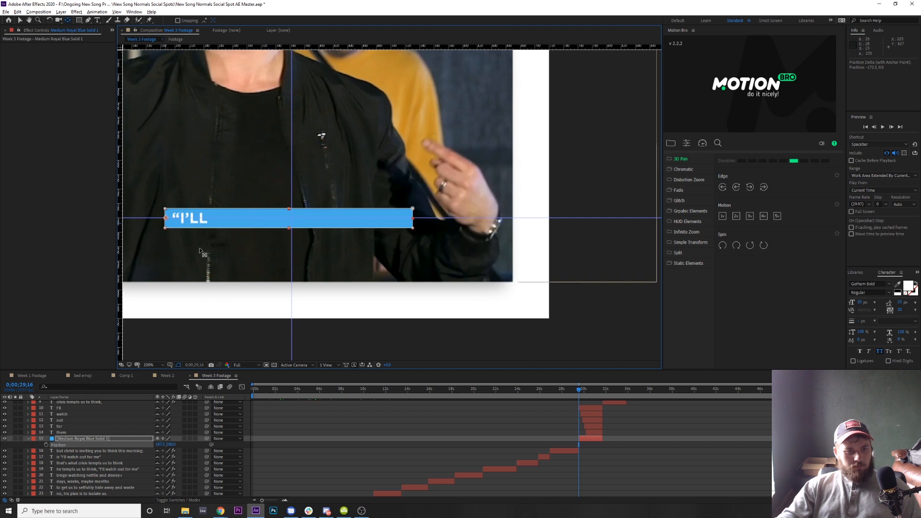
Keyframe the blue solid's Scale at 0;00;29;16 with the horizontal value at 19%, so the box fits "I'll"
{"action": "scroll", "coordinate": [161, 226], "scroll_direction": "up", "scroll_amount": 3}
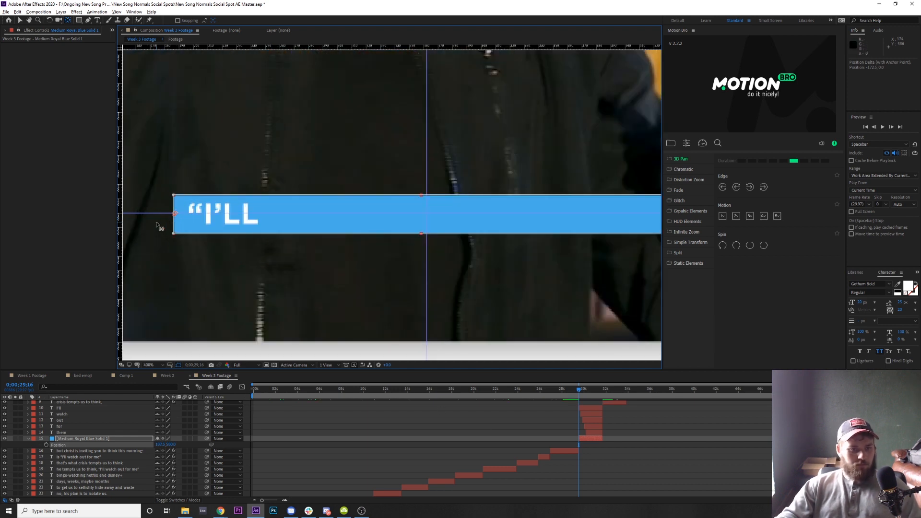
{"action": "scroll", "coordinate": [232, 239], "scroll_direction": "down", "scroll_amount": 3}
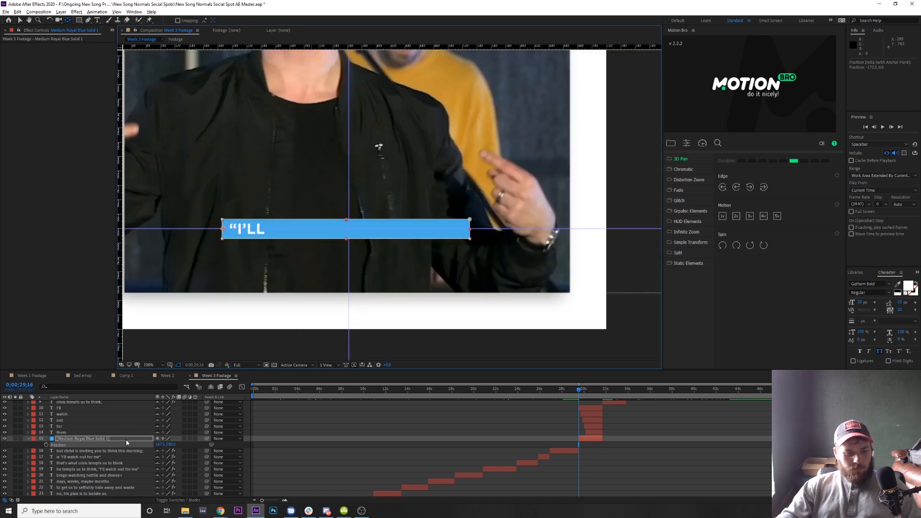
{"action": "left_click", "coordinate": [145, 438]}
{"action": "key", "text": "s"}
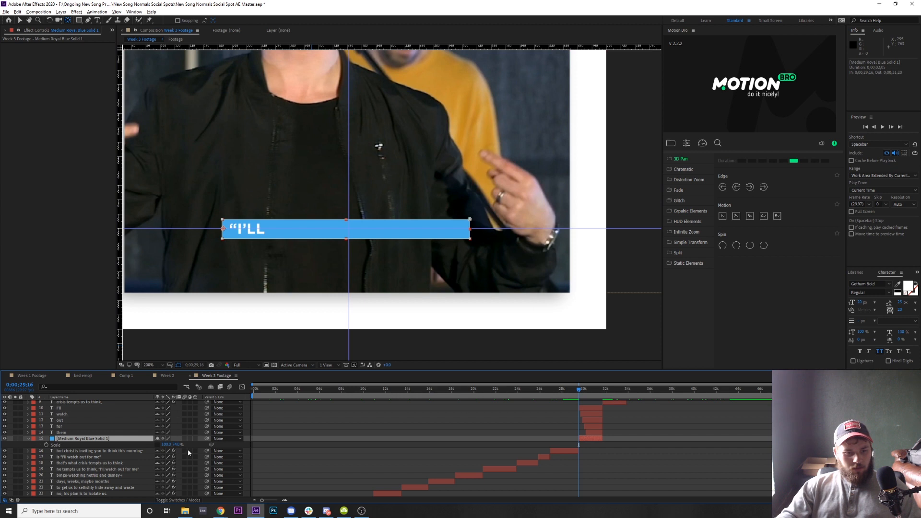
{"action": "left_click_drag", "start_coordinate": [168, 445], "coordinate": [139, 446]}
{"action": "key", "text": "Return"}
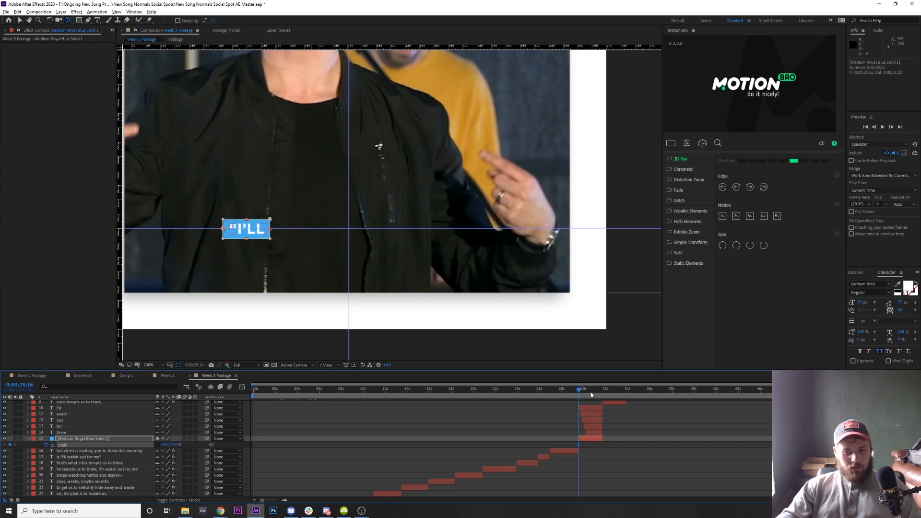
Hold the solid's Scale with a keyframe at 0;00;29;19 and widen it to 45% at 0;00;29;20 to cover "watch"
{"action": "left_click_drag", "start_coordinate": [581, 390], "coordinate": [581, 391]}
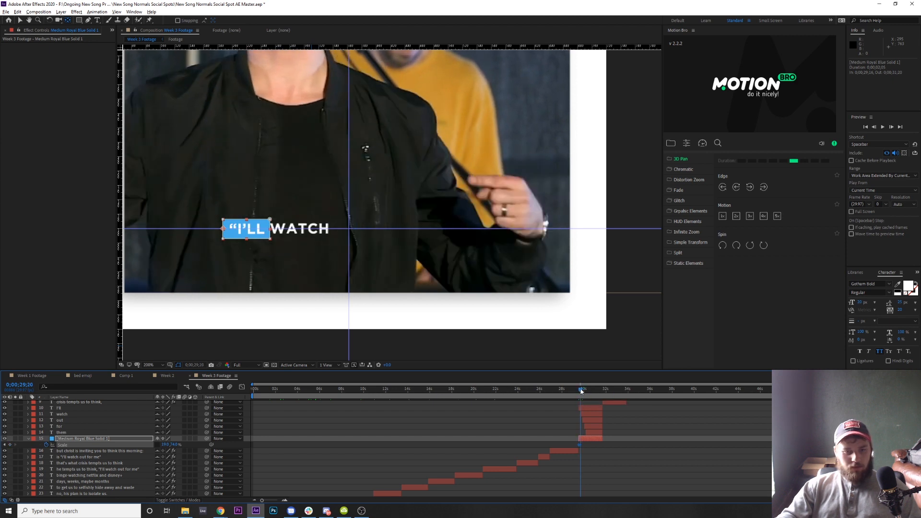
{"action": "key", "text": "Page_Up"}
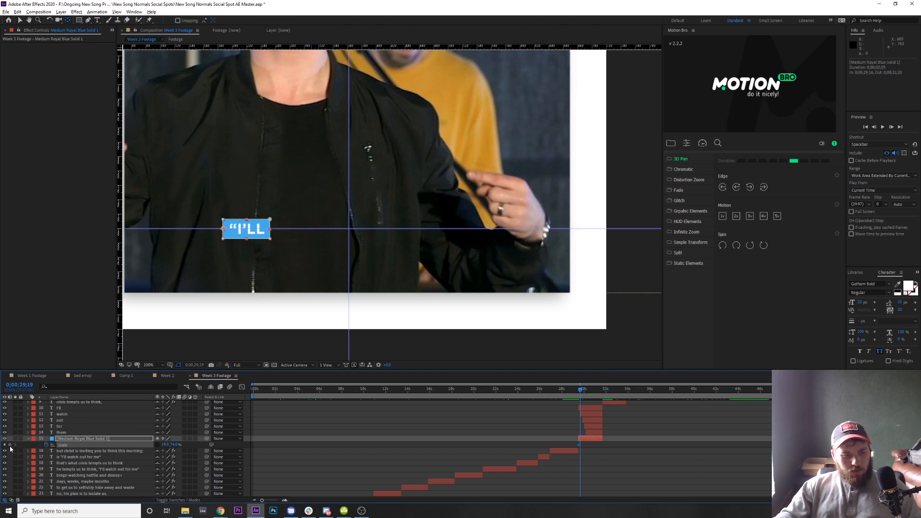
{"action": "scroll", "coordinate": [583, 439], "scroll_direction": "up", "scroll_amount": 2}
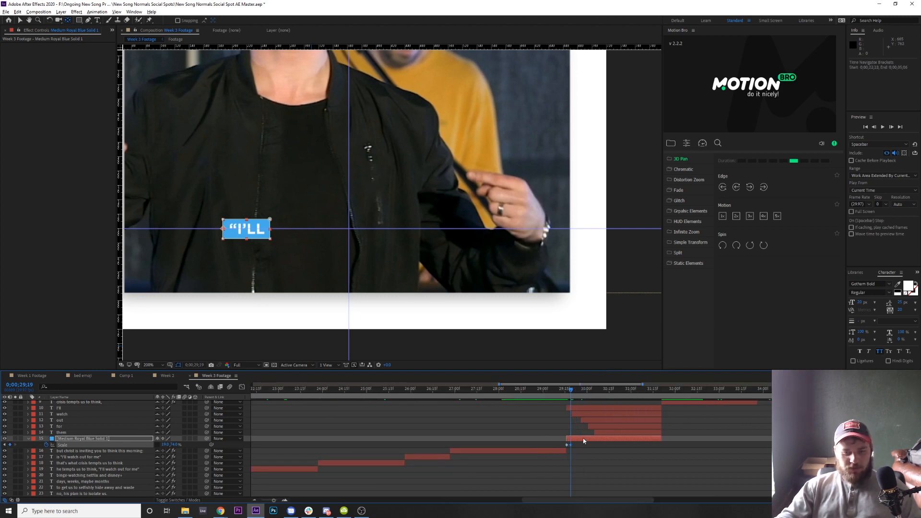
{"action": "scroll", "coordinate": [583, 440], "scroll_direction": "up", "scroll_amount": 2}
{"action": "key", "text": "Page_Down"}
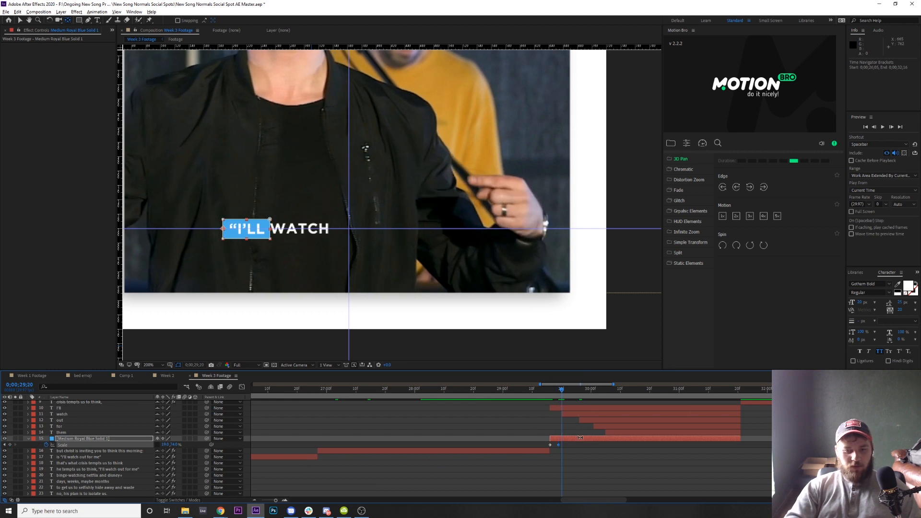
{"action": "left_click_drag", "start_coordinate": [164, 444], "coordinate": [168, 444]}
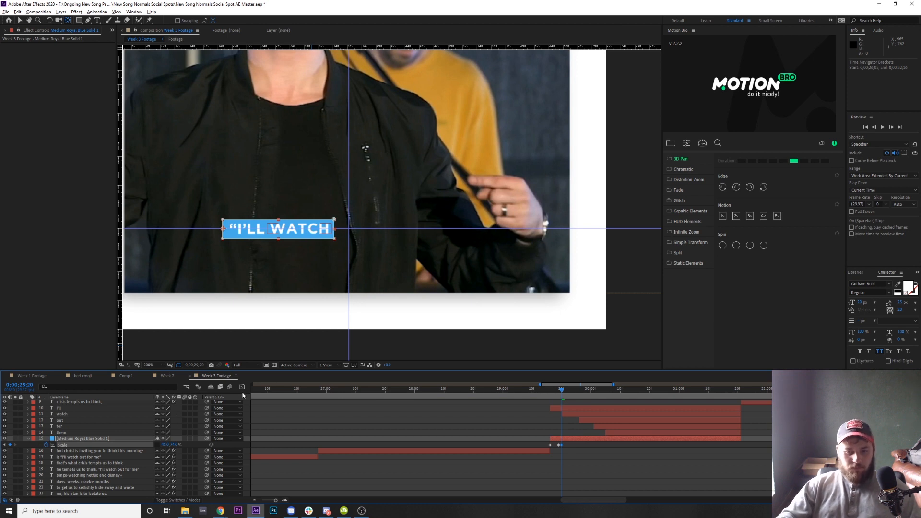
Hold the solid's Scale with a keyframe at 0;00;29;25 and widen it to 61% at 0;00;29;26 to cover "out"
{"action": "left_click", "coordinate": [578, 392]}
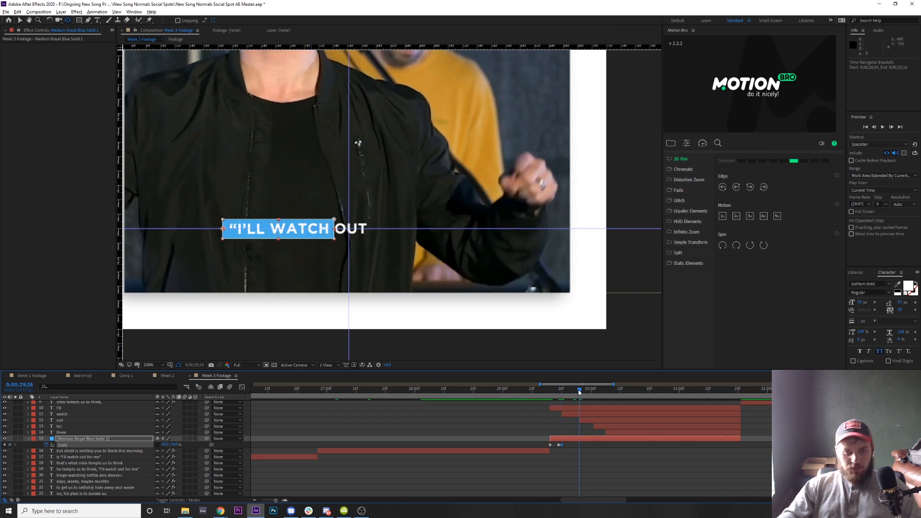
{"action": "left_click_drag", "start_coordinate": [578, 392], "coordinate": [577, 392]}
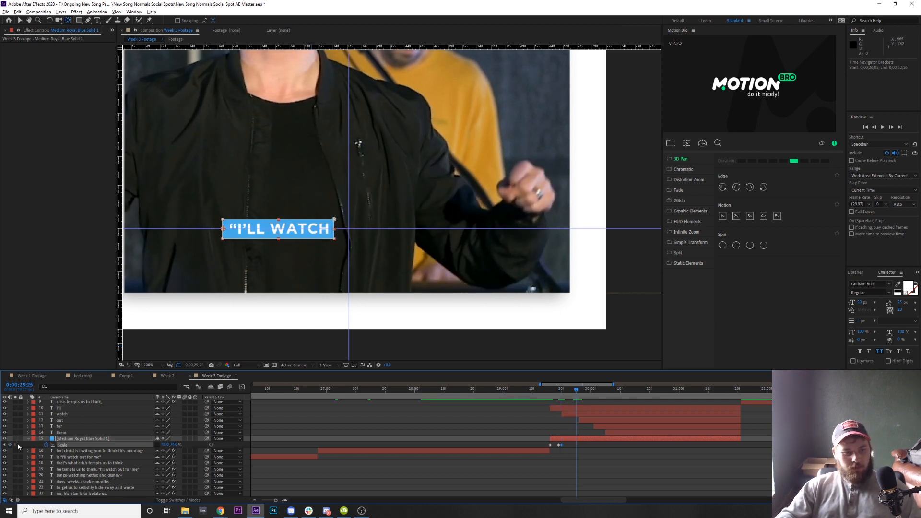
{"action": "key", "text": "Page_Down"}
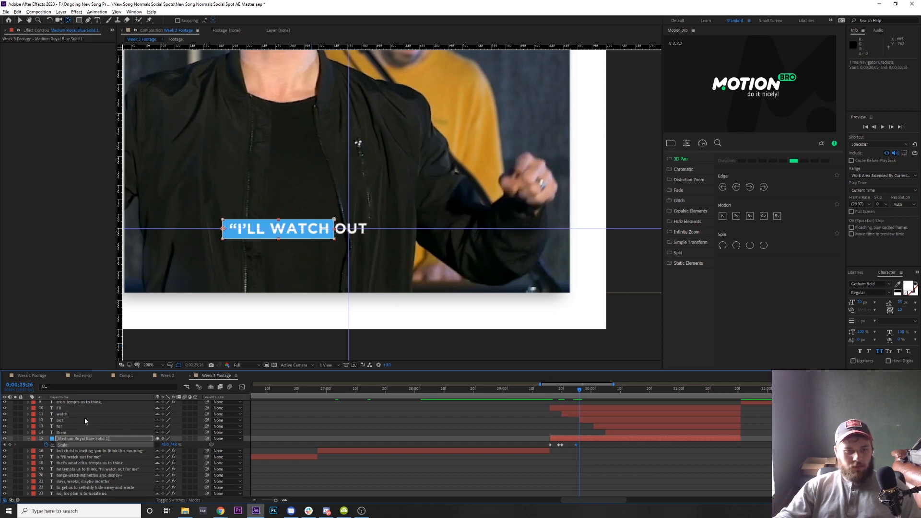
{"action": "left_click_drag", "start_coordinate": [166, 446], "coordinate": [169, 445]}
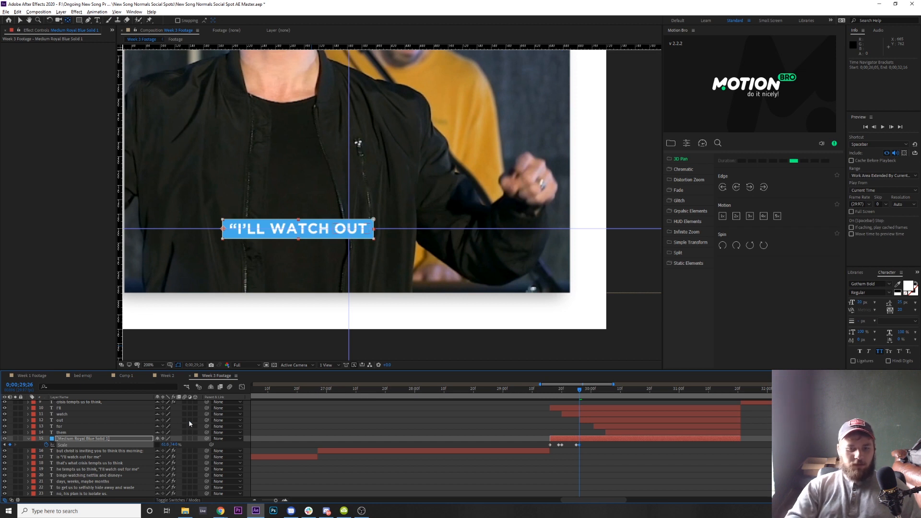
Hold the solid's Scale with a keyframe at 0;00;30;00 and widen it to 75% at 0;00;30;01 to cover "for"
{"action": "left_click", "coordinate": [593, 389]}
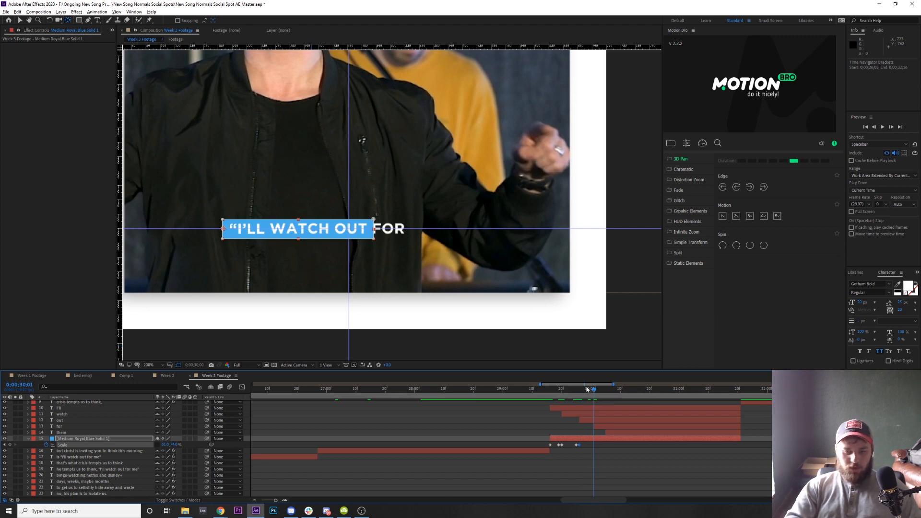
{"action": "left_click", "coordinate": [590, 389]}
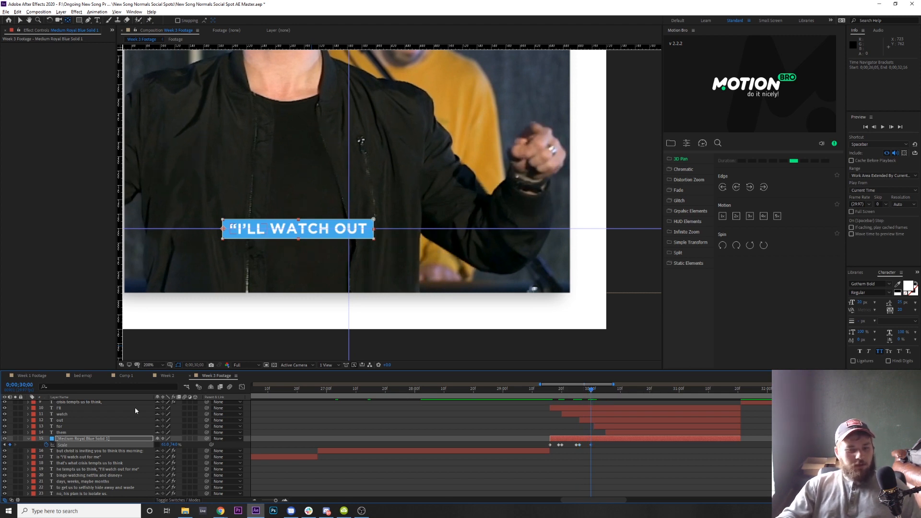
{"action": "key", "text": "Page_Down"}
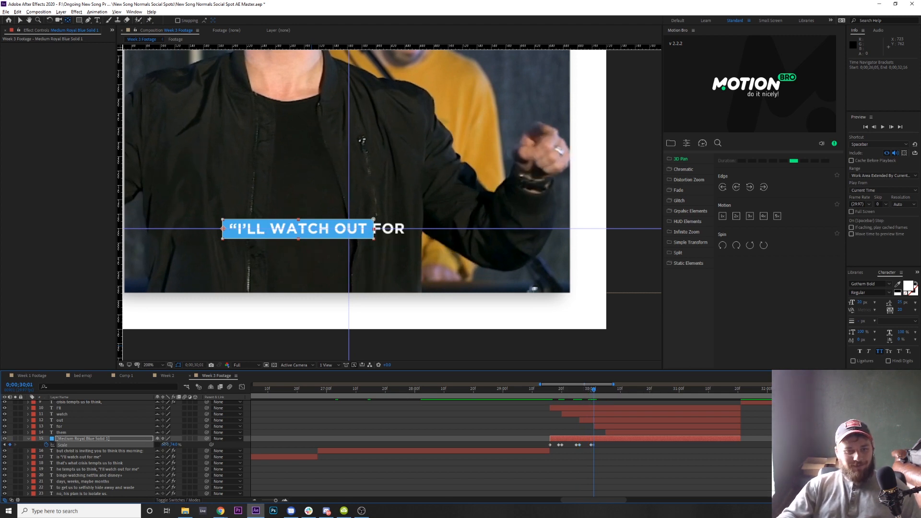
{"action": "left_click_drag", "start_coordinate": [161, 444], "coordinate": [168, 444]}
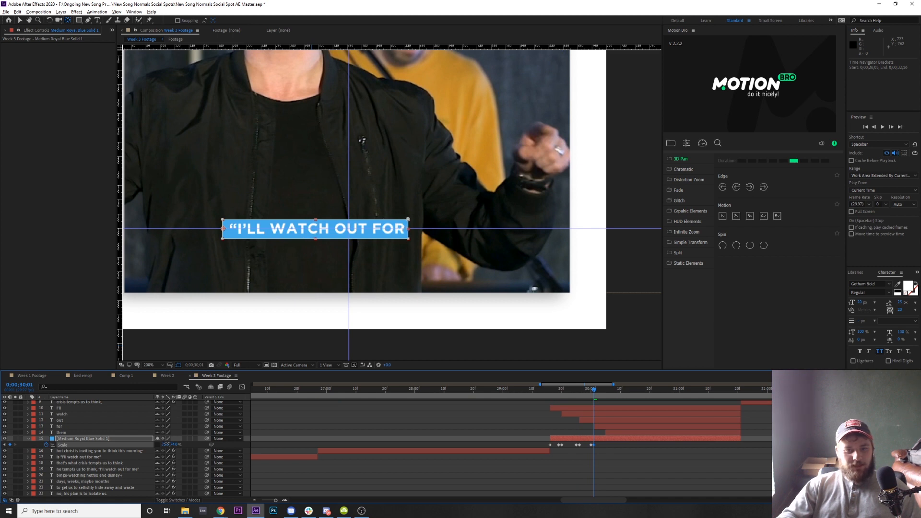
Hold the solid's Scale with a keyframe at 0;00;30;04 and set its width to 100% at 0;00;30;05 to cover "them"
{"action": "left_click", "coordinate": [605, 392]}
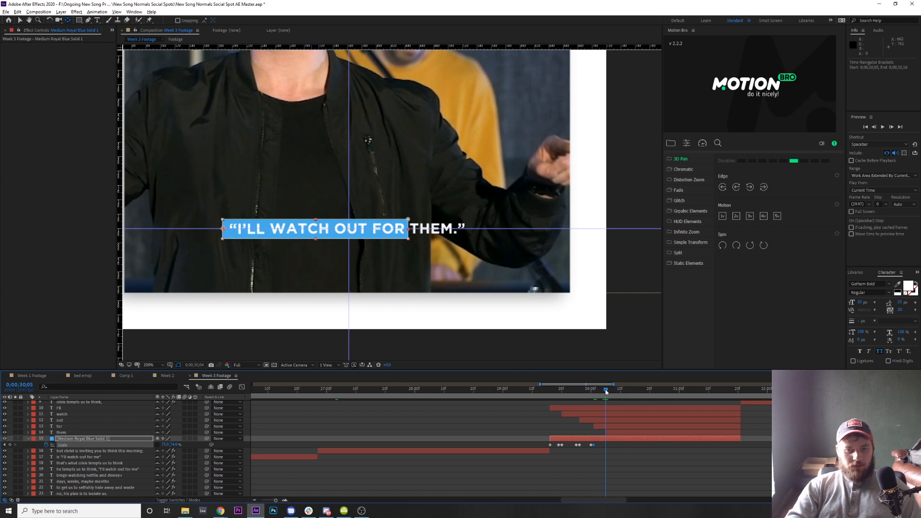
{"action": "left_click", "coordinate": [603, 391]}
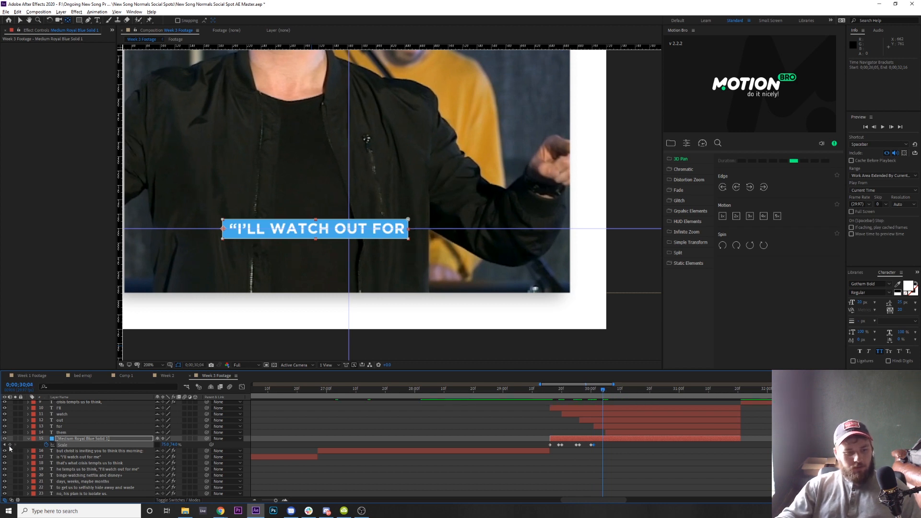
{"action": "key", "text": "Page_Down"}
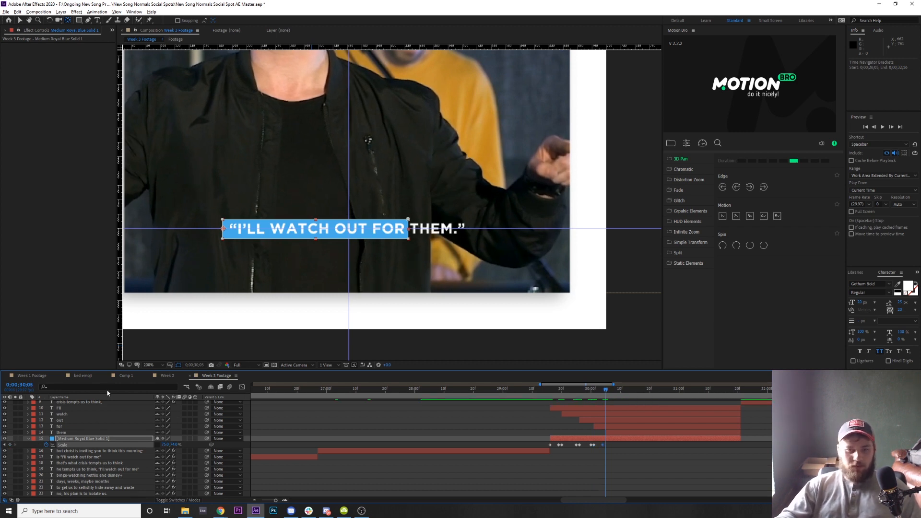
{"action": "left_click_drag", "start_coordinate": [168, 443], "coordinate": [173, 440]}
{"action": "left_click", "coordinate": [165, 445]}
{"action": "type", "text": "100"}
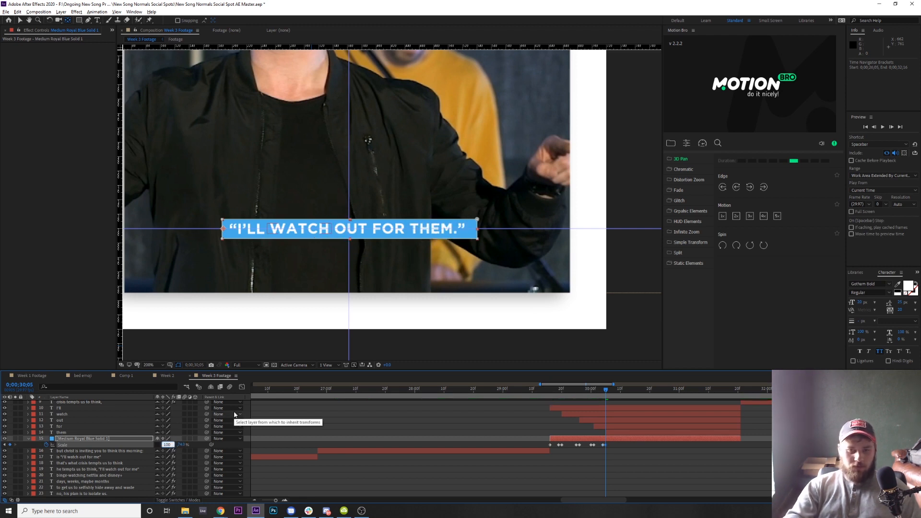
{"action": "key", "text": "Return"}
Play the word-by-word caption from 0;00;29;03 to check the growing box, and show the whole frame again
{"action": "left_click_drag", "start_coordinate": [606, 389], "coordinate": [510, 395]}
{"action": "key", "text": "space"}
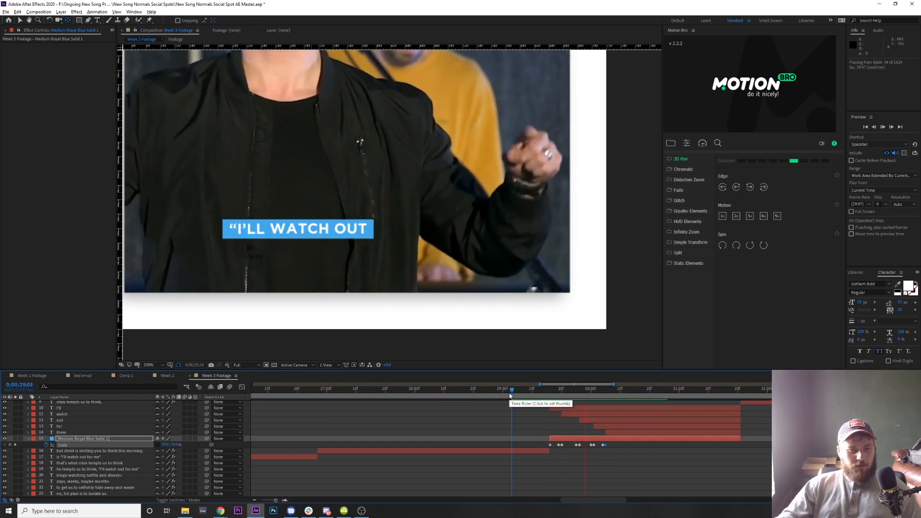
{"action": "key", "text": "space"}
{"action": "scroll", "coordinate": [414, 201], "scroll_direction": "down", "scroll_amount": 2}
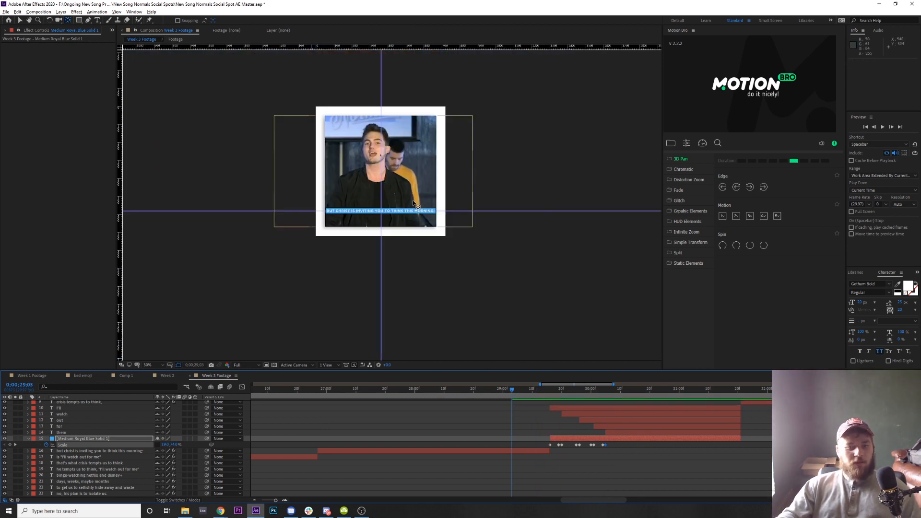
{"action": "scroll", "coordinate": [413, 201], "scroll_direction": "up", "scroll_amount": 1}
{"action": "scroll", "coordinate": [392, 205], "scroll_direction": "down", "scroll_amount": 1}
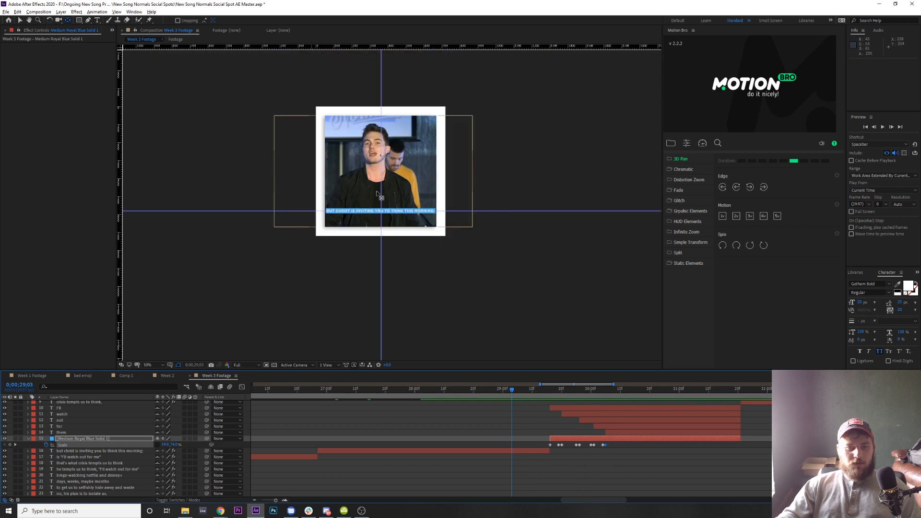
Return to the start of the Week 3 Footage composition and play it through with the full timeline in view
{"action": "key", "text": "space"}
{"action": "left_click_drag", "start_coordinate": [262, 380], "coordinate": [1, 378]}
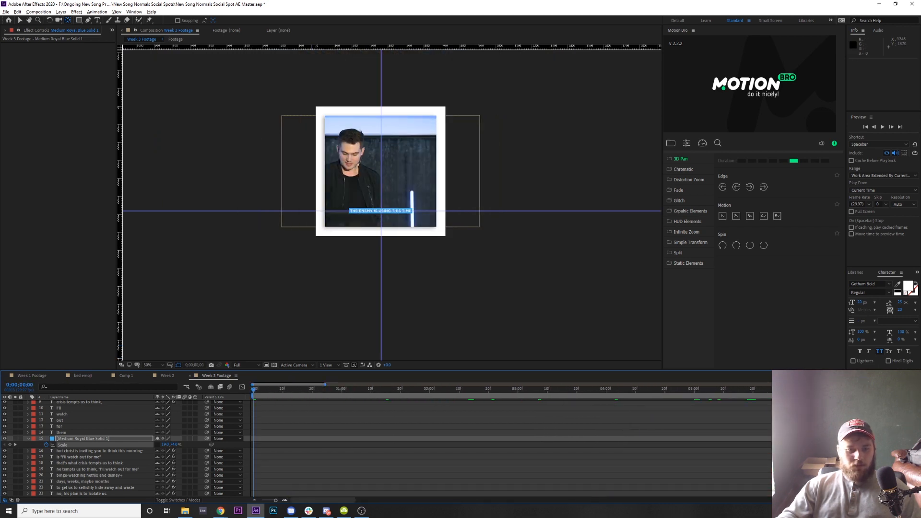
{"action": "key", "text": "minus"}
{"action": "key", "text": "minus"}
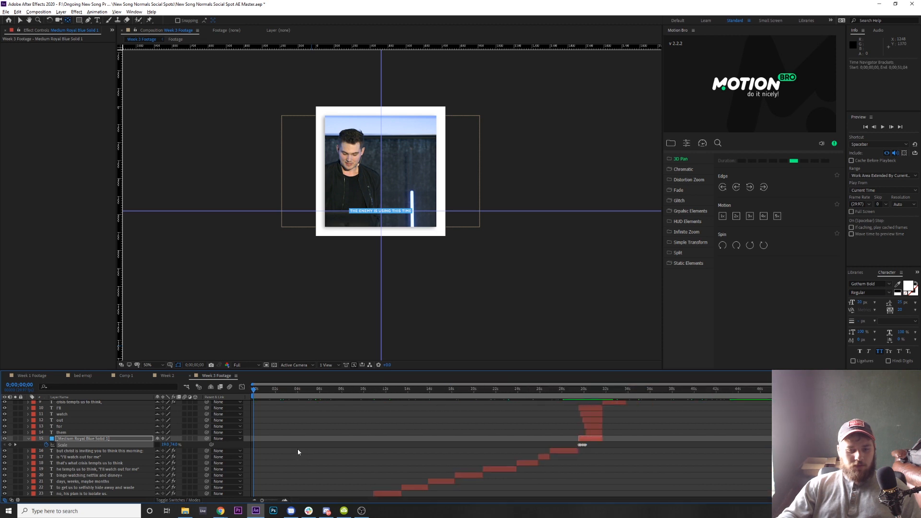
{"action": "key", "text": "space"}
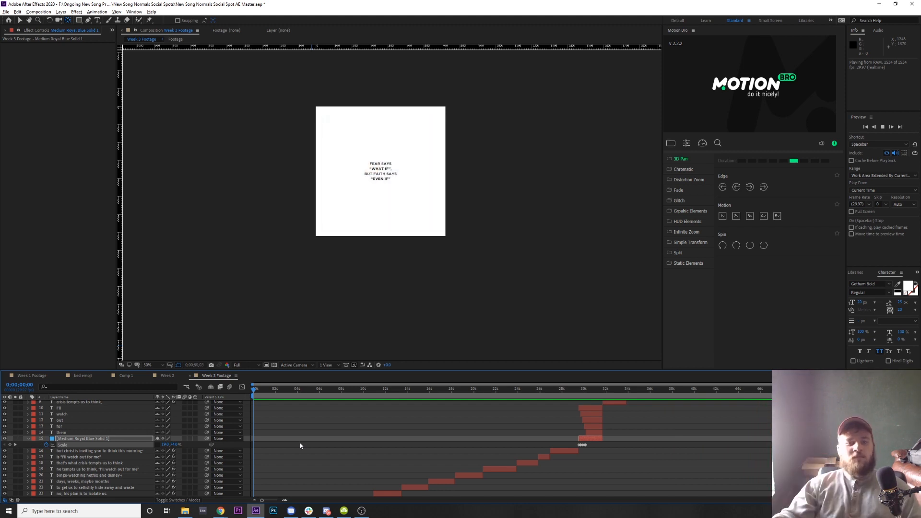
At 0;00;22;26, turn off CC Composite, Fill and Curves on the "he tempts us to think" caption layer
{"action": "left_click_drag", "start_coordinate": [501, 393], "coordinate": [505, 393]}
{"action": "scroll", "coordinate": [346, 232], "scroll_direction": "up", "scroll_amount": 4}
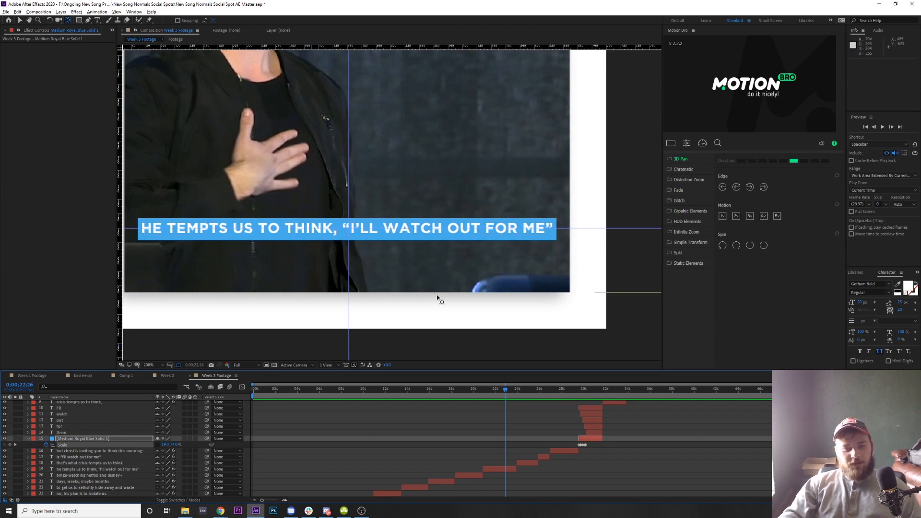
{"action": "left_click", "coordinate": [127, 469]}
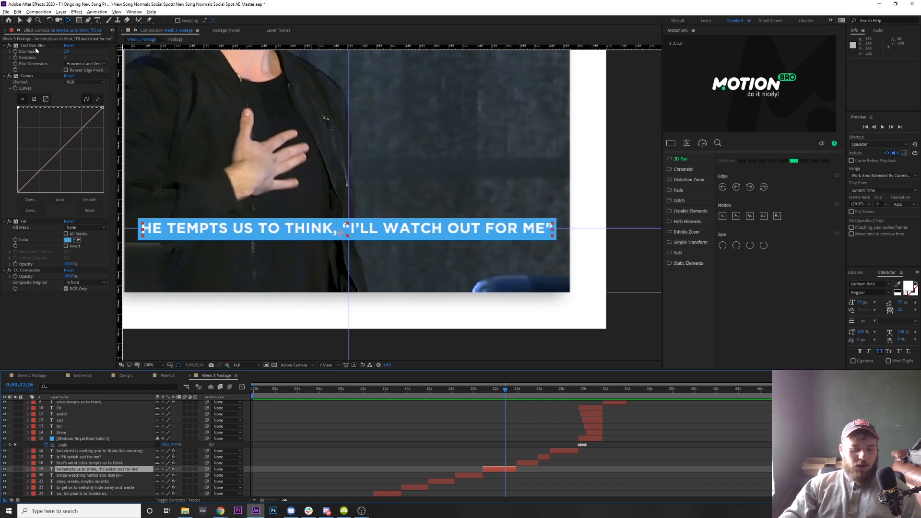
{"action": "left_click", "coordinate": [9, 270]}
{"action": "left_click", "coordinate": [9, 221]}
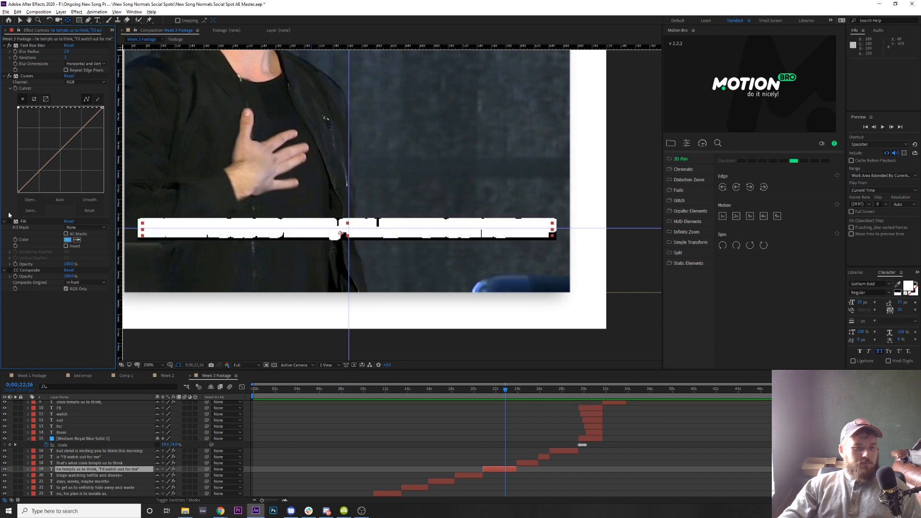
{"action": "left_click", "coordinate": [9, 76]}
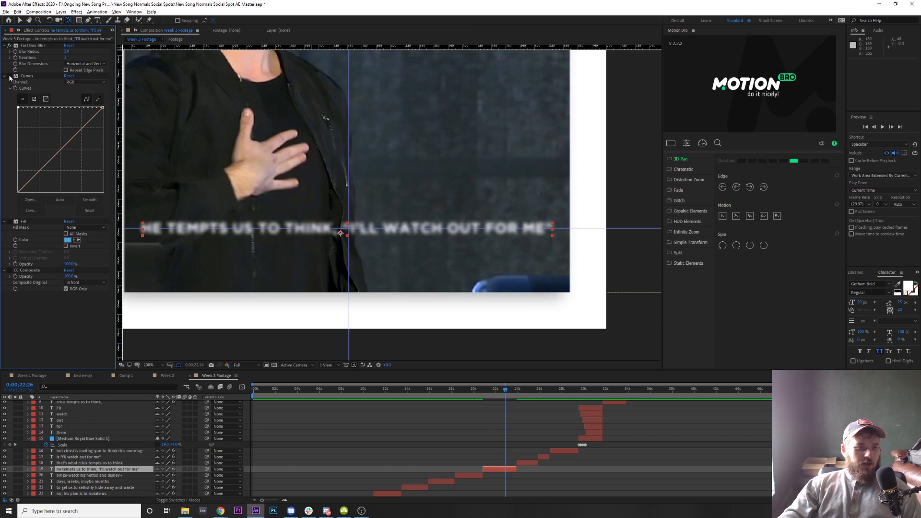
Switch the caption's Curves effect to the Alpha channel and turn Curves back on
{"action": "left_click", "coordinate": [75, 83]}
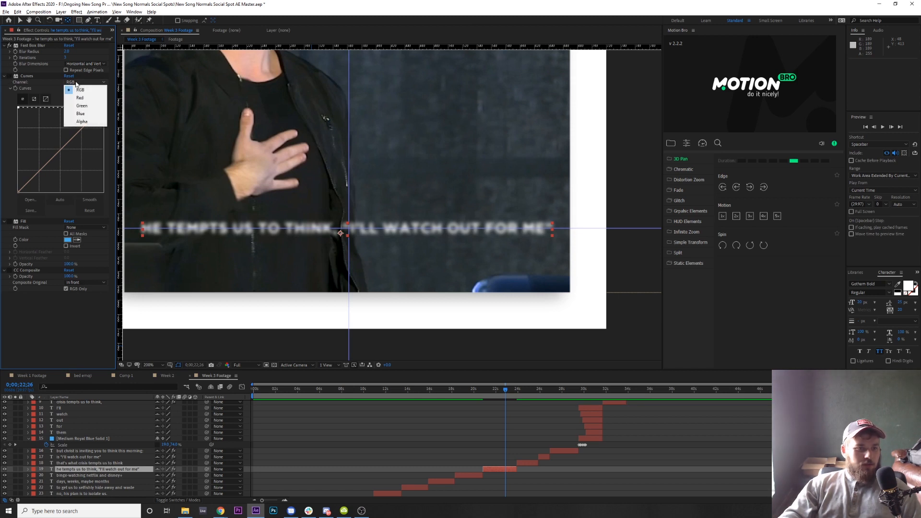
{"action": "left_click", "coordinate": [81, 120]}
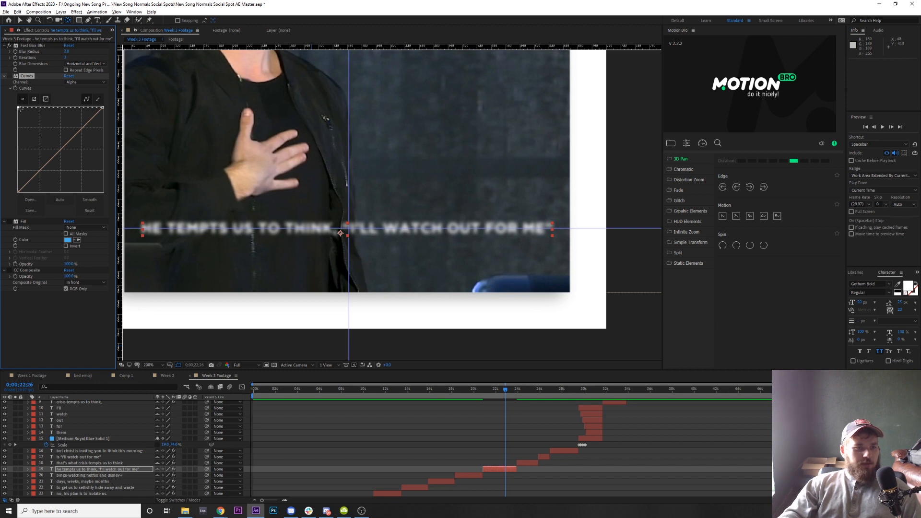
{"action": "left_click_drag", "start_coordinate": [18, 131], "coordinate": [9, 175]}
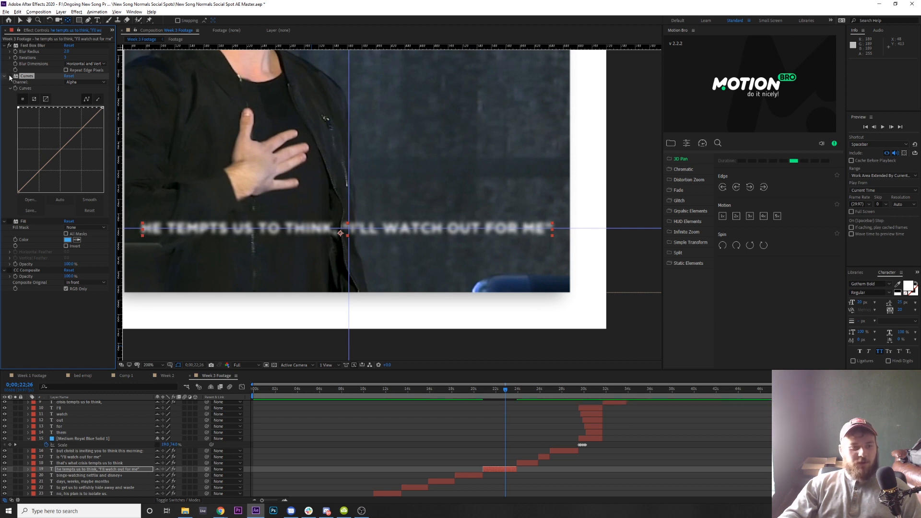
{"action": "left_click", "coordinate": [10, 76]}
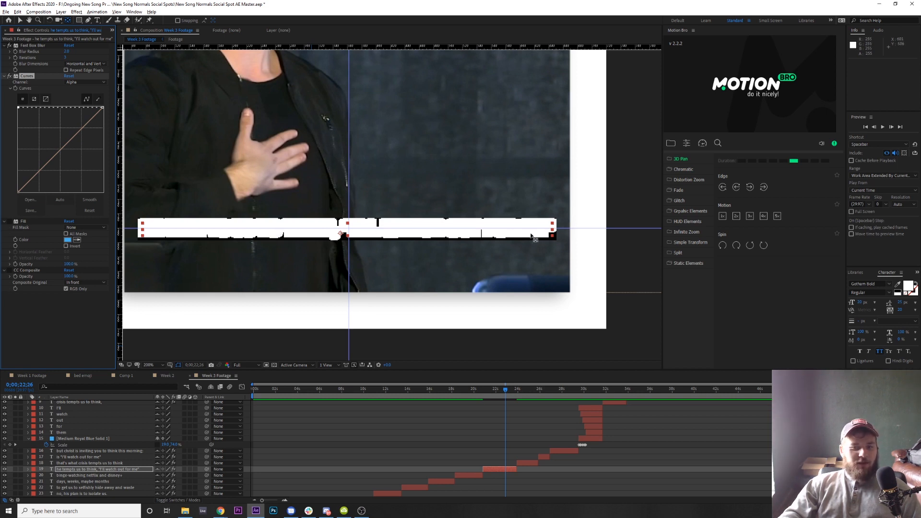
Turn the Fill and CC Composite effects back on for the "he tempts us to think" caption layer
{"action": "left_click", "coordinate": [10, 221]}
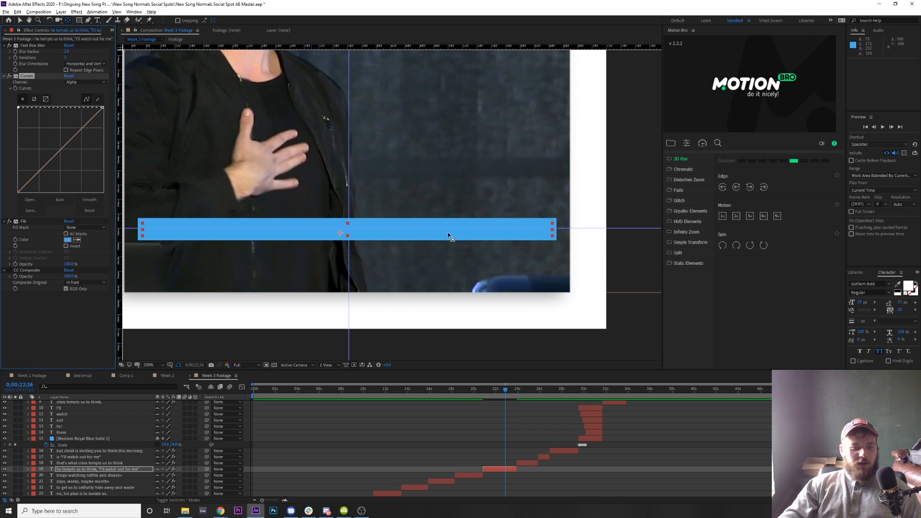
{"action": "left_click", "coordinate": [9, 271]}
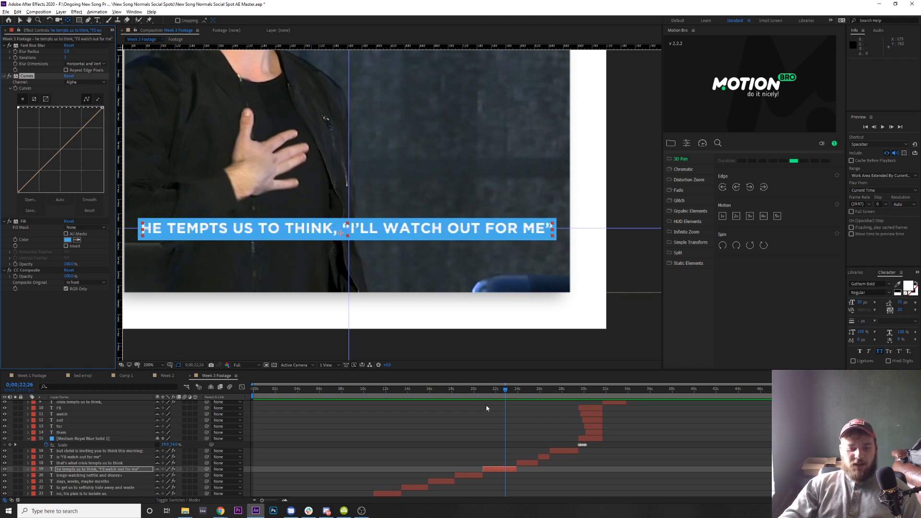
Delete the letters between "WATC" and "UT" in the caption and retype them to test how the blue box resizes
{"action": "double_click", "coordinate": [462, 231]}
{"action": "left_click", "coordinate": [462, 232]}
{"action": "key", "text": "BackSpace"}
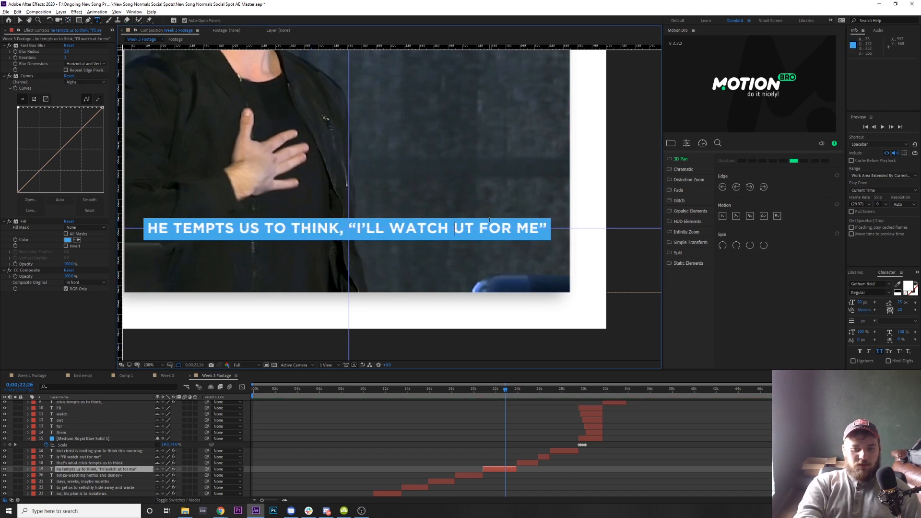
{"action": "key", "text": "BackSpace"}
{"action": "key", "text": "BackSpace"}
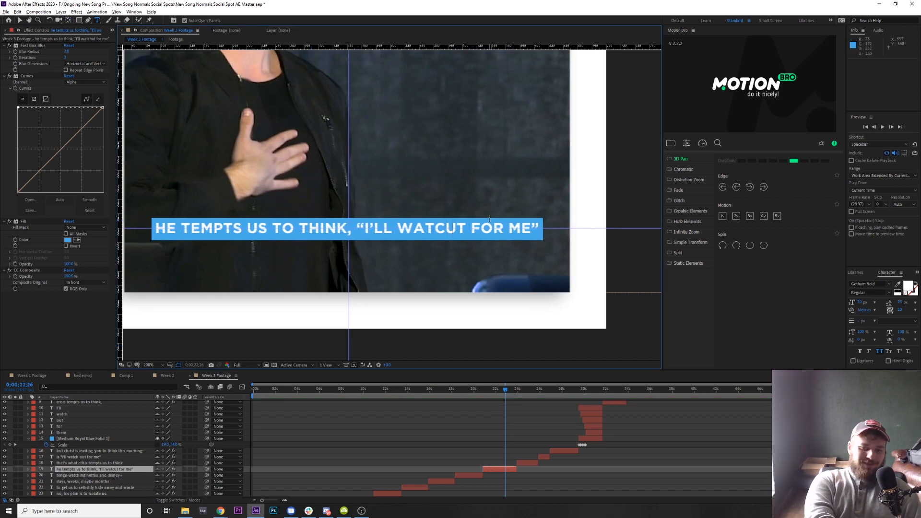
{"action": "type", "text": "H O"}
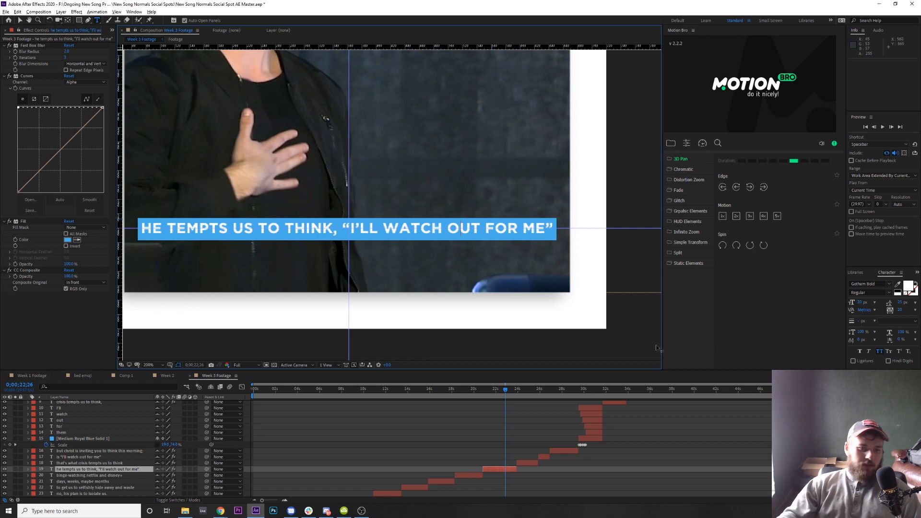
Check the caption boxes at 0;00;25;09, 0;00;30;18 and 0;00;35;12, and show the whole frame again
{"action": "left_click", "coordinate": [532, 389]}
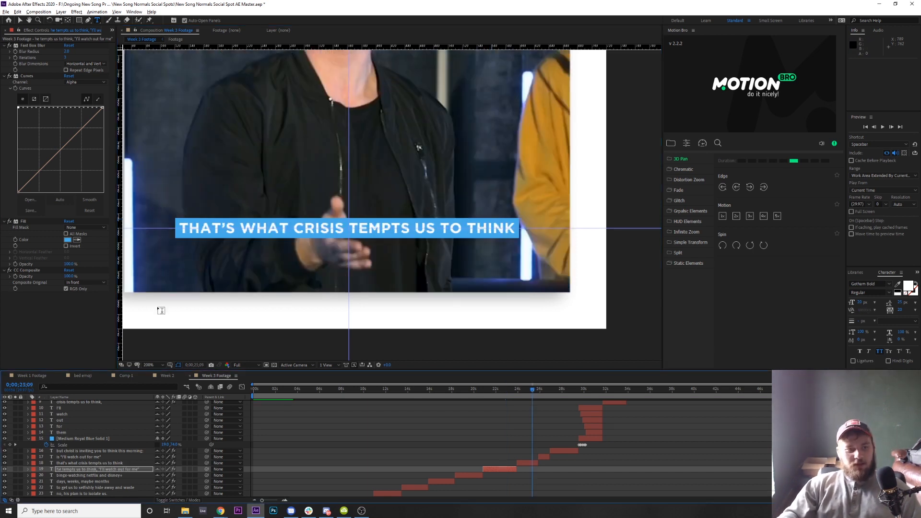
{"action": "left_click", "coordinate": [591, 389]}
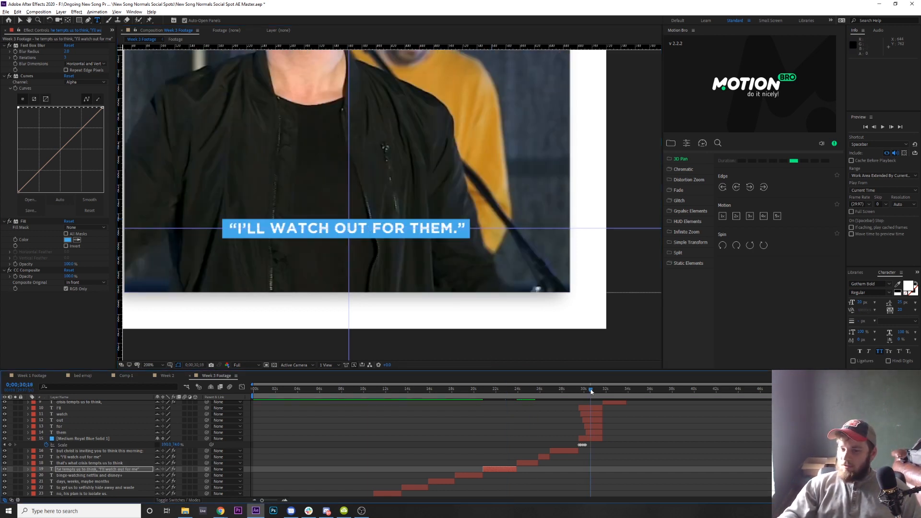
{"action": "left_click", "coordinate": [617, 389]}
{"action": "left_click", "coordinate": [644, 389]}
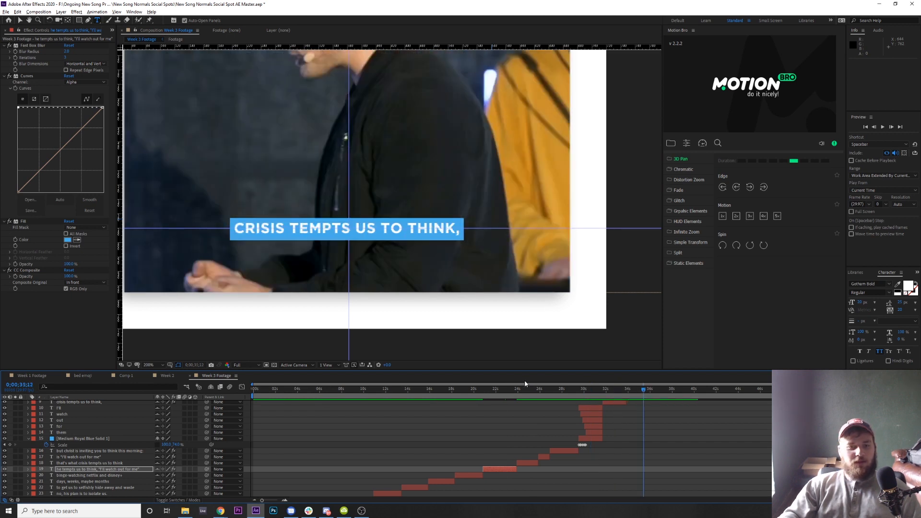
{"action": "scroll", "coordinate": [423, 264], "scroll_direction": "down", "scroll_amount": 4}
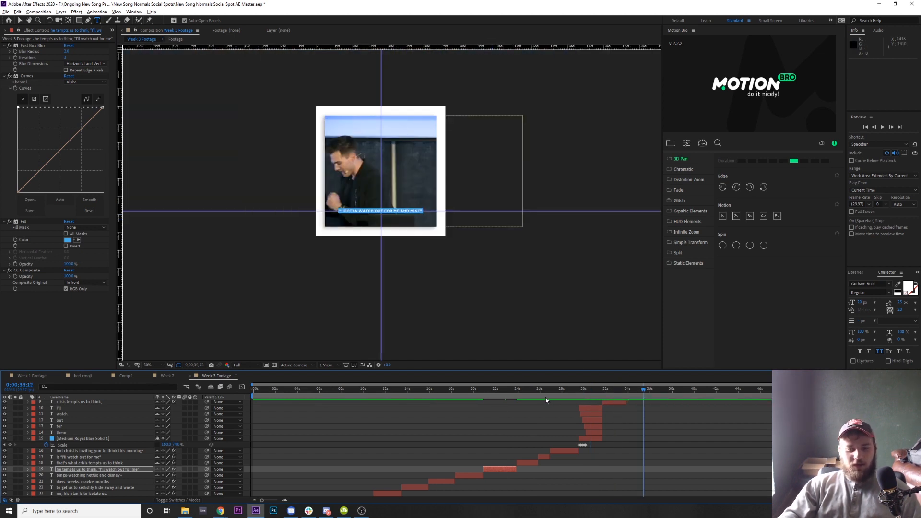
{"action": "key", "text": "h"}
{"action": "left_click_drag", "start_coordinate": [381, 171], "coordinate": [388, 211]}
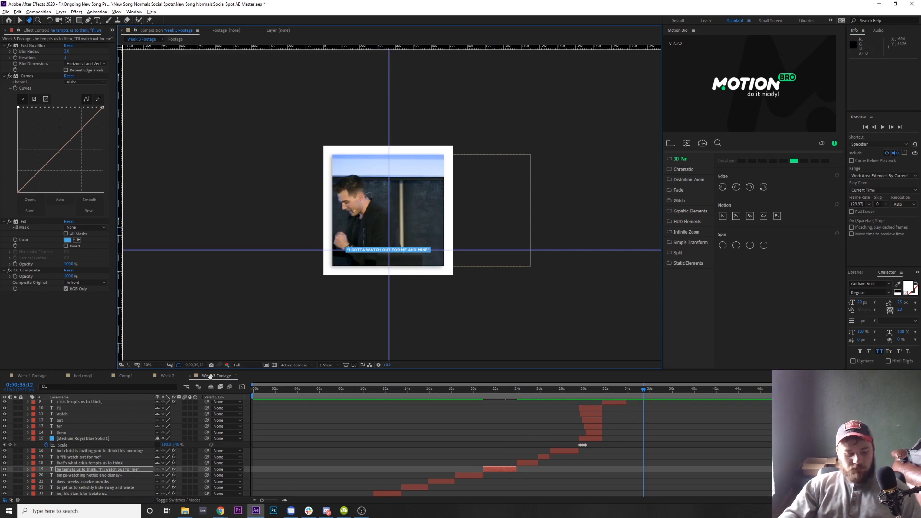
Add the Week 3 Footage composition to the Adobe Media Encoder queue
{"action": "key", "text": "v"}
{"action": "left_click", "coordinate": [40, 12]}
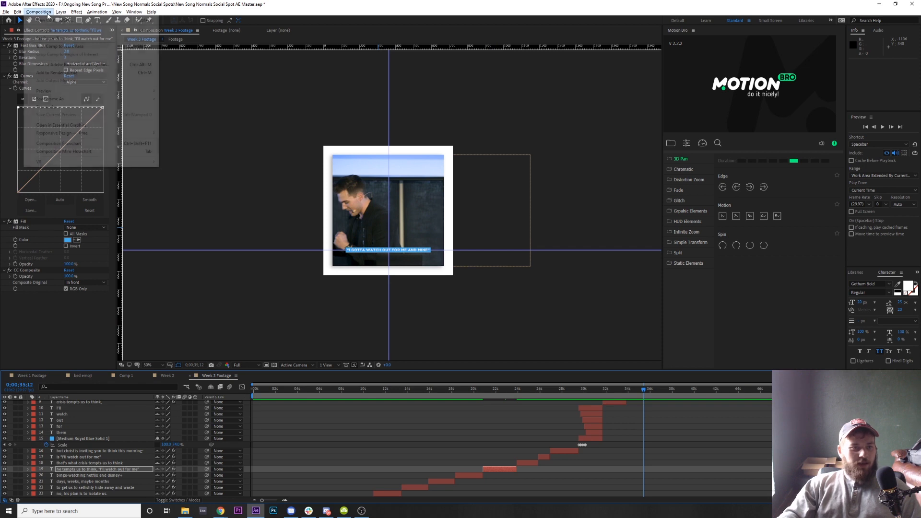
{"action": "left_click", "coordinate": [80, 66]}
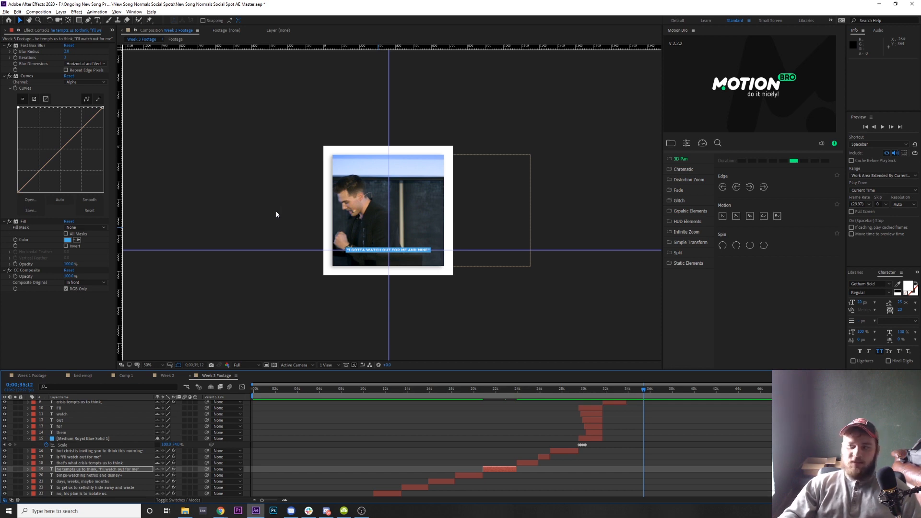
Switch to VLC media player and play Break the Cycle Spot 2 Rev 1.mp4 from the start, pausing at 00:31
{"action": "key", "text": "alt+Tab"}
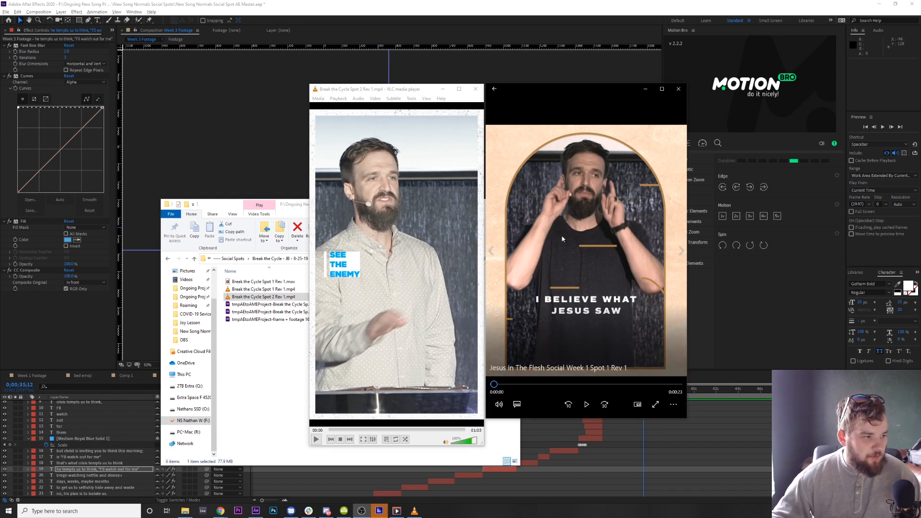
{"action": "left_click_drag", "start_coordinate": [412, 90], "coordinate": [407, 84]}
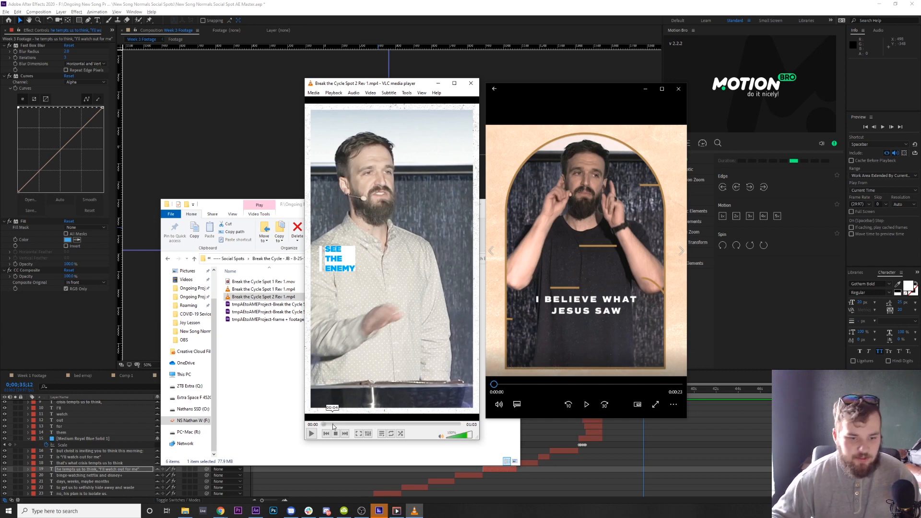
{"action": "left_click_drag", "start_coordinate": [333, 426], "coordinate": [283, 420]}
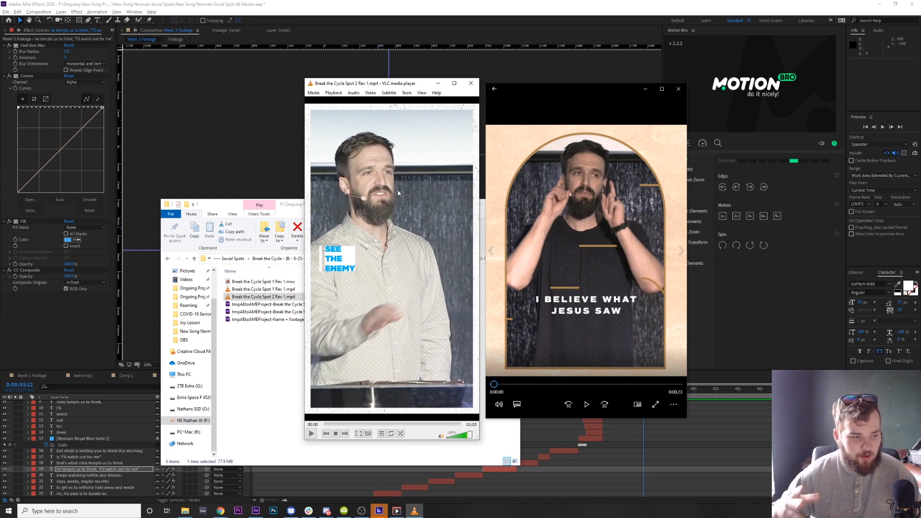
{"action": "left_click", "coordinate": [311, 434]}
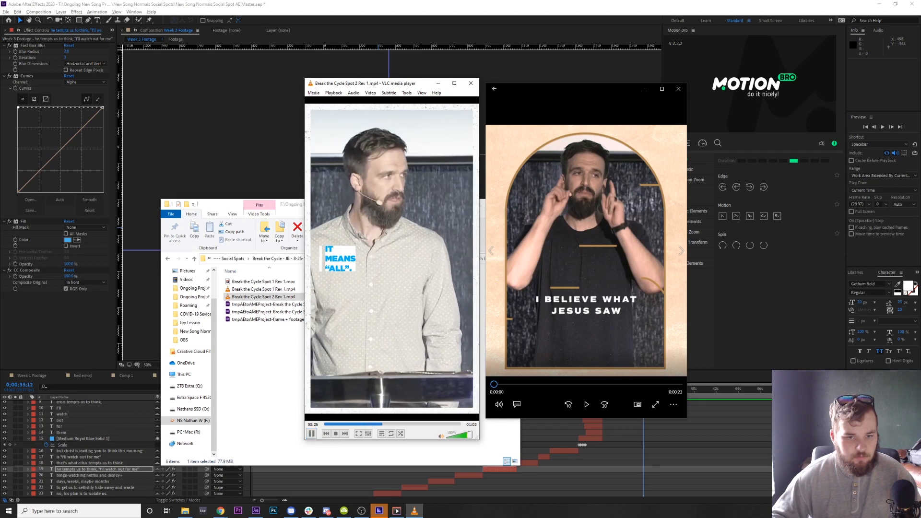
{"action": "left_click", "coordinate": [311, 434]}
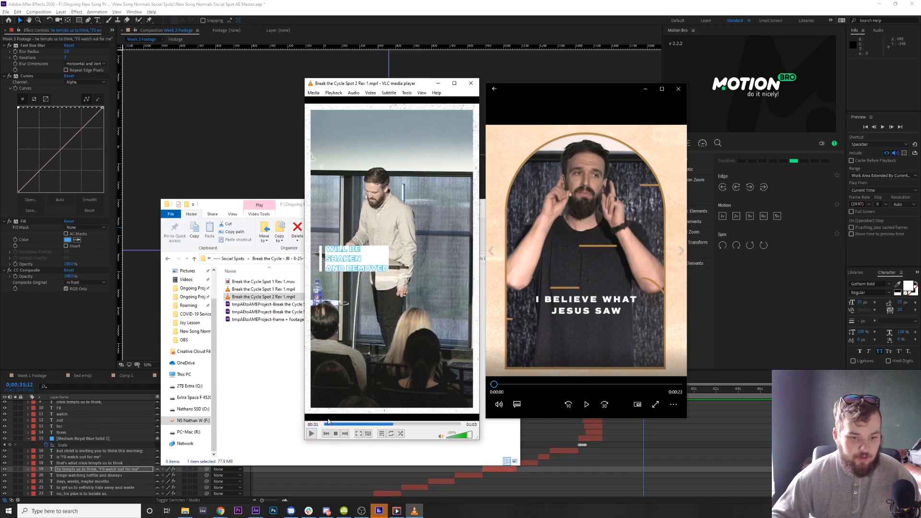
Resume the Break the Cycle video, replay it from 00:39 to review the caption animation, and close the player
{"action": "left_click", "coordinate": [311, 434]}
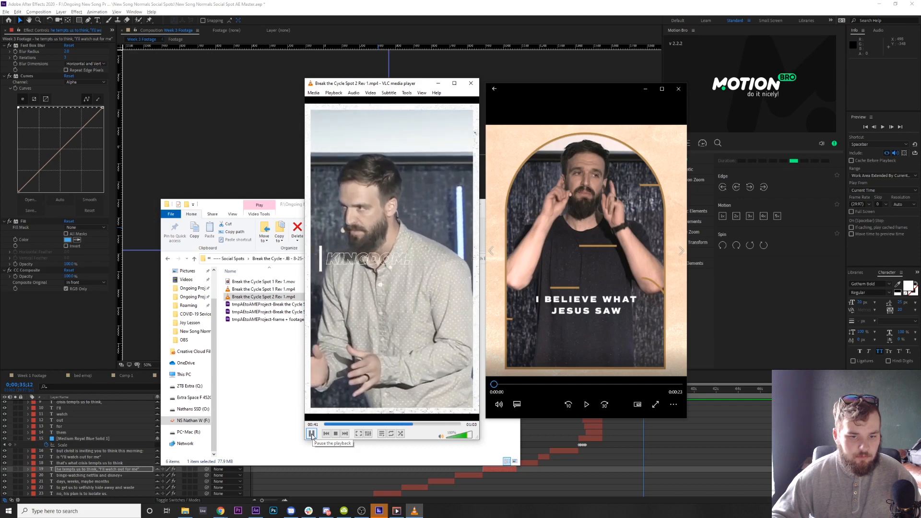
{"action": "left_click", "coordinate": [311, 434]}
{"action": "left_click", "coordinate": [408, 424]}
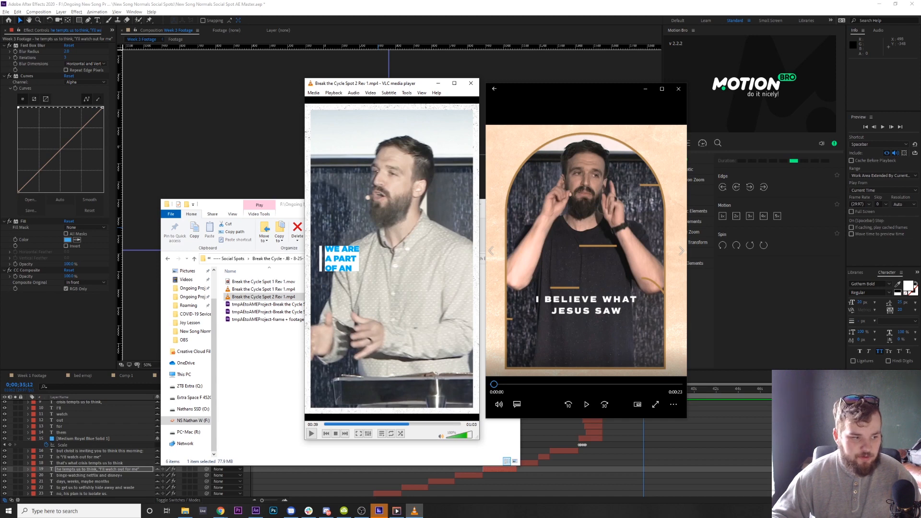
{"action": "left_click", "coordinate": [311, 433]}
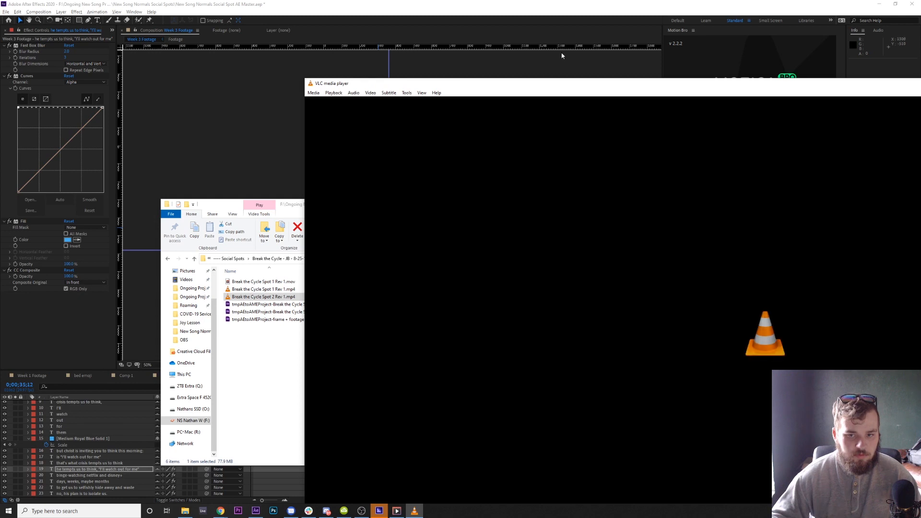
{"action": "left_click_drag", "start_coordinate": [587, 88], "coordinate": [139, 176]}
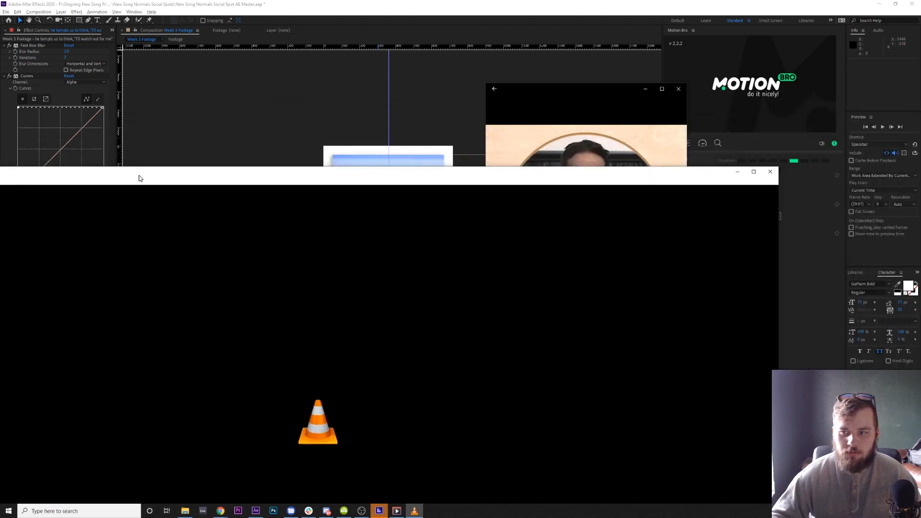
{"action": "left_click", "coordinate": [771, 173]}
Bring the Jesus In The Flesh Social Week 1 Spot 1 Rev 1 player into view, play its opening seconds and rewind to the start
{"action": "left_click_drag", "start_coordinate": [529, 92], "coordinate": [479, 81]}
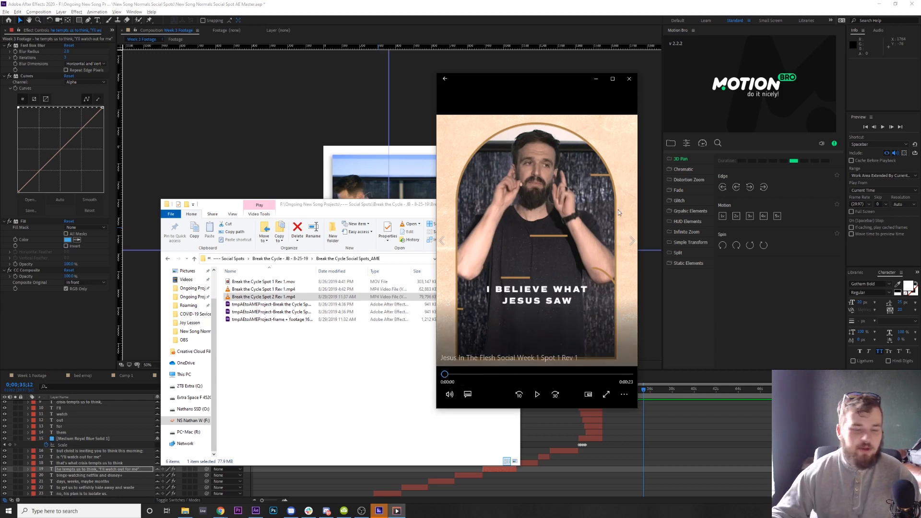
{"action": "left_click_drag", "start_coordinate": [479, 79], "coordinate": [446, 101]}
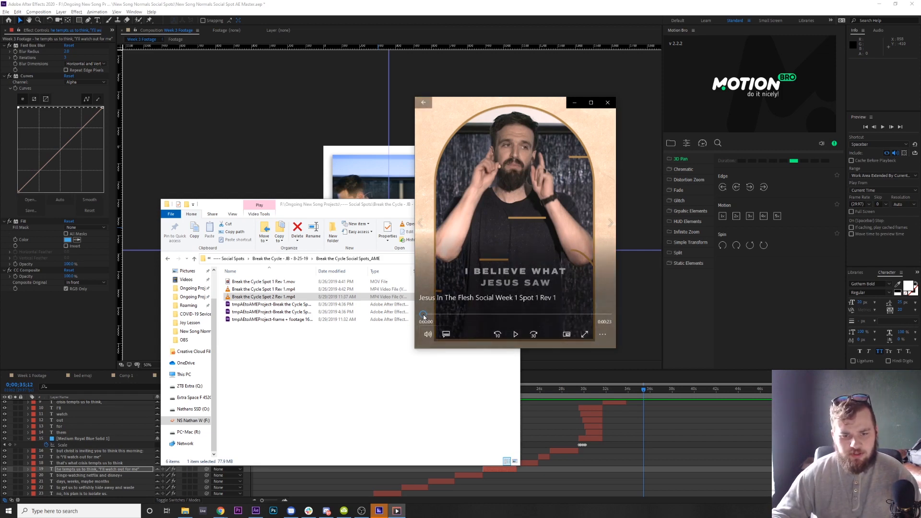
{"action": "mouse_move", "coordinate": [424, 317]}
{"action": "left_mouse_down"}
{"action": "mouse_move", "coordinate": [445, 316]}
{"action": "mouse_move", "coordinate": [423, 317]}
{"action": "left_mouse_up"}
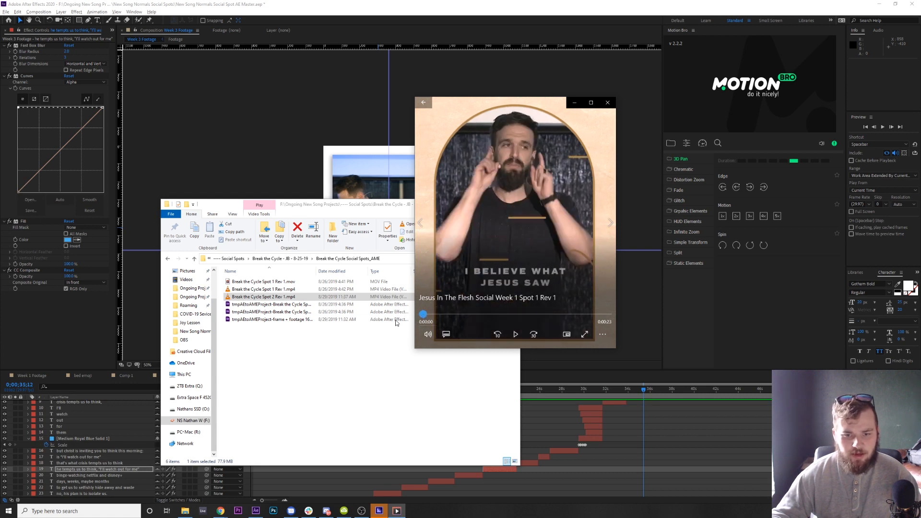
{"action": "left_click", "coordinate": [518, 335]}
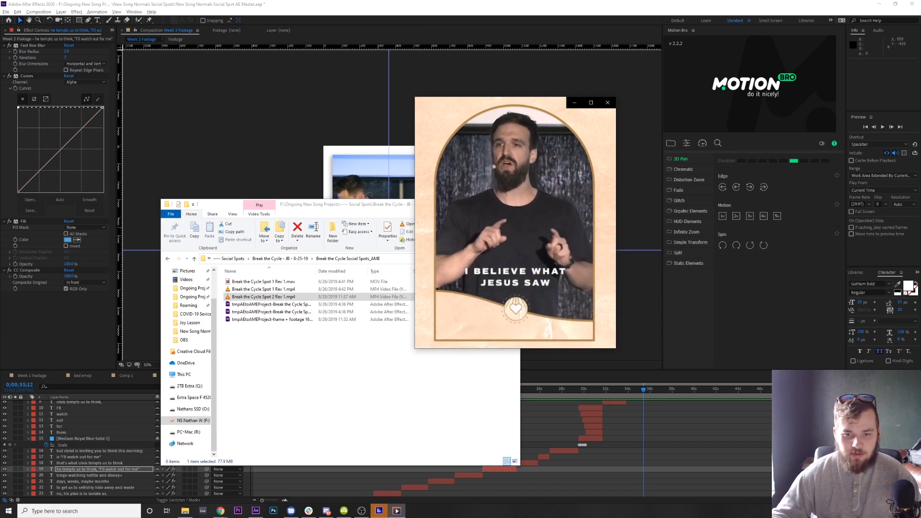
{"action": "left_click", "coordinate": [519, 335]}
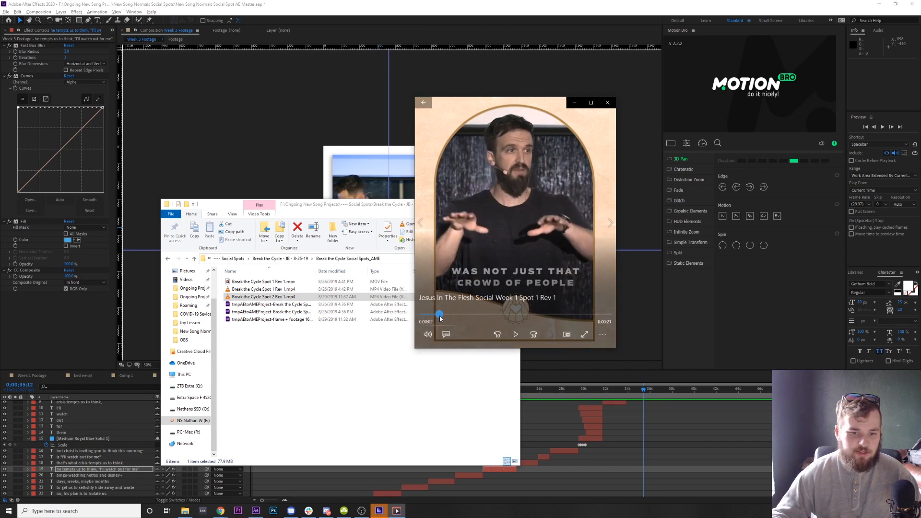
{"action": "left_click_drag", "start_coordinate": [437, 315], "coordinate": [411, 319]}
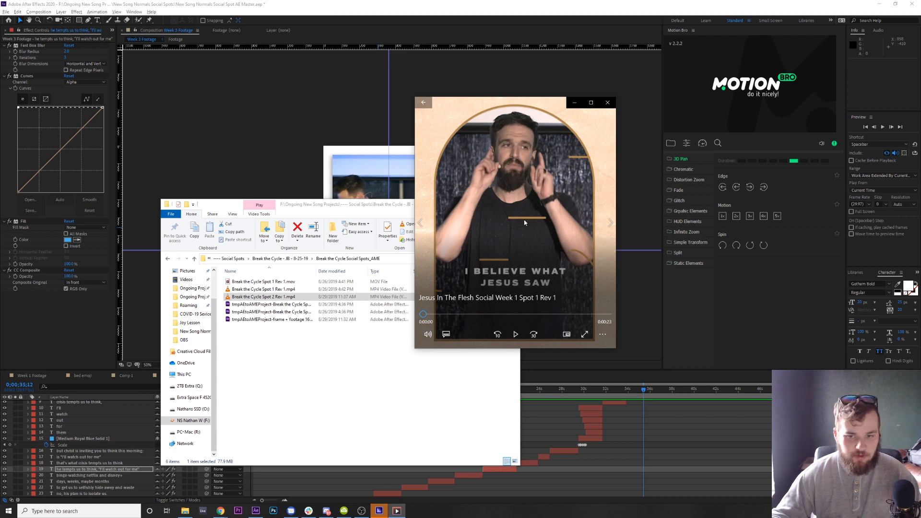
Play the Jesus In The Flesh spot from the start, pausing at 0:00:17 before playing on, and close the player
{"action": "left_click", "coordinate": [516, 336]}
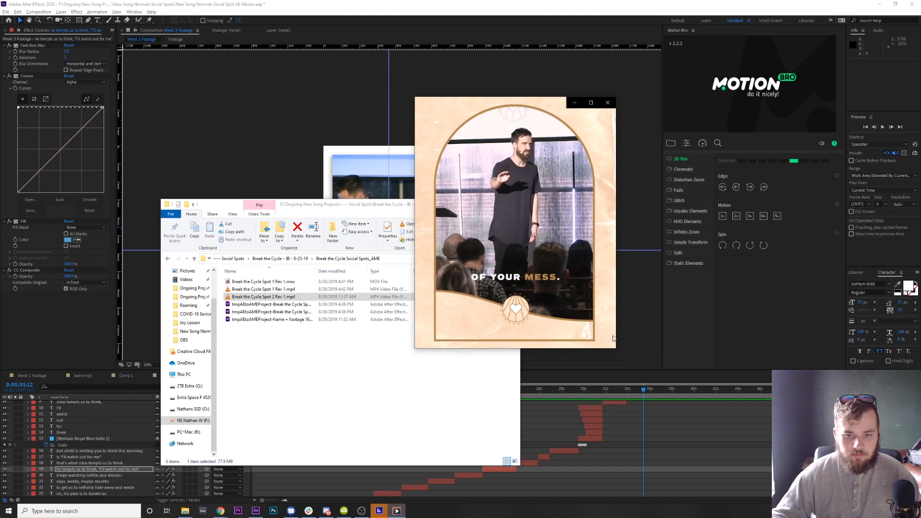
{"action": "left_click", "coordinate": [516, 334]}
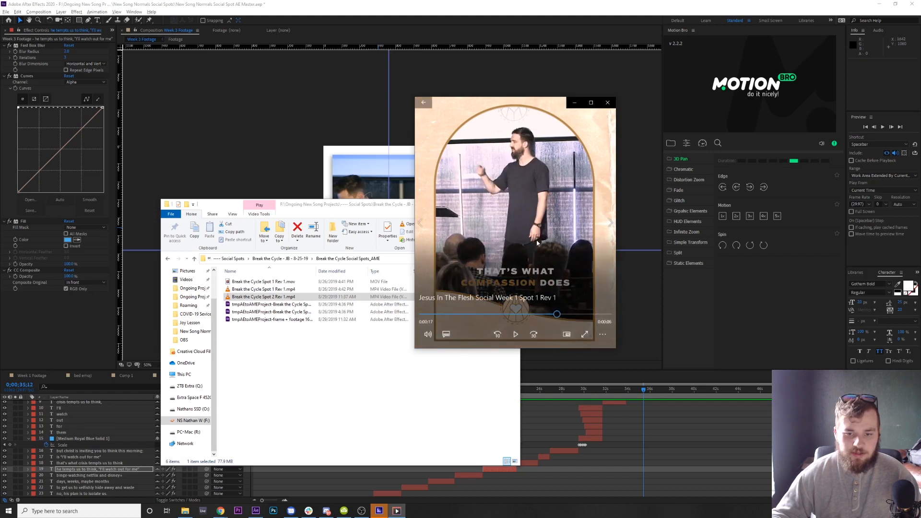
{"action": "mouse_move", "coordinate": [590, 258]}
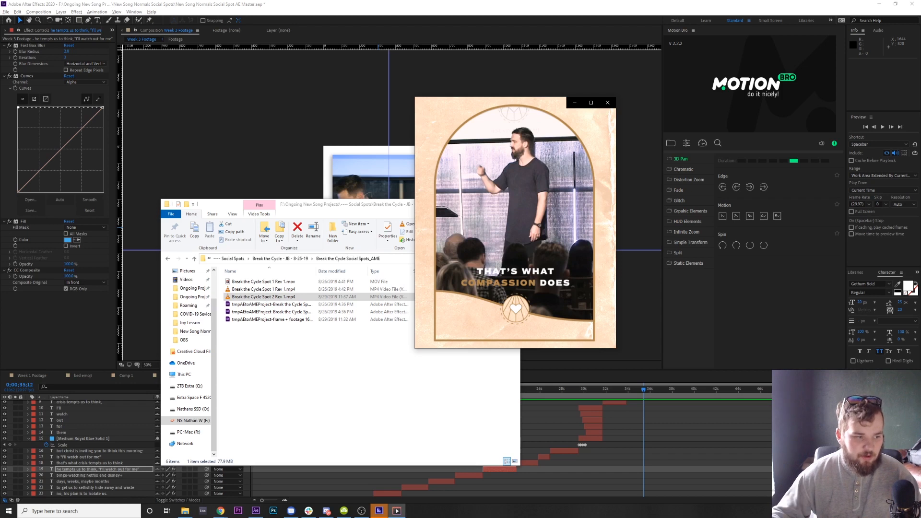
{"action": "mouse_move", "coordinate": [521, 334]}
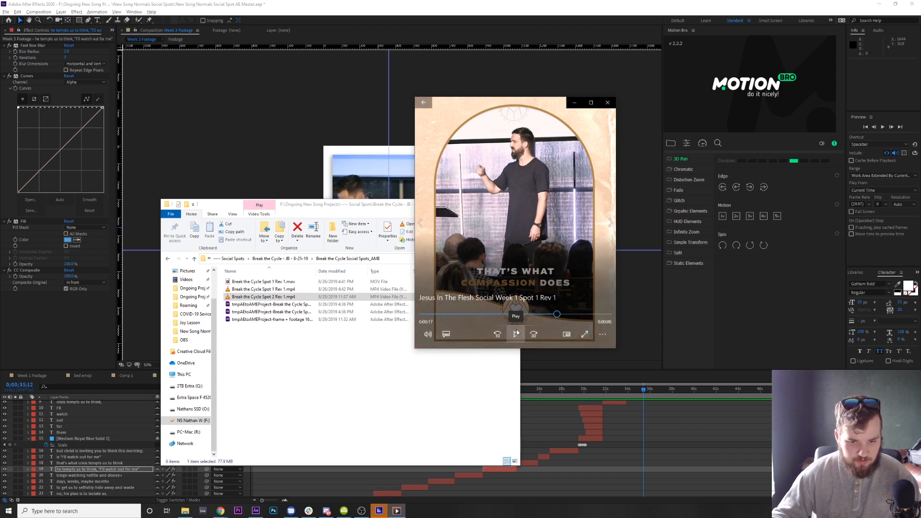
{"action": "left_click", "coordinate": [516, 331]}
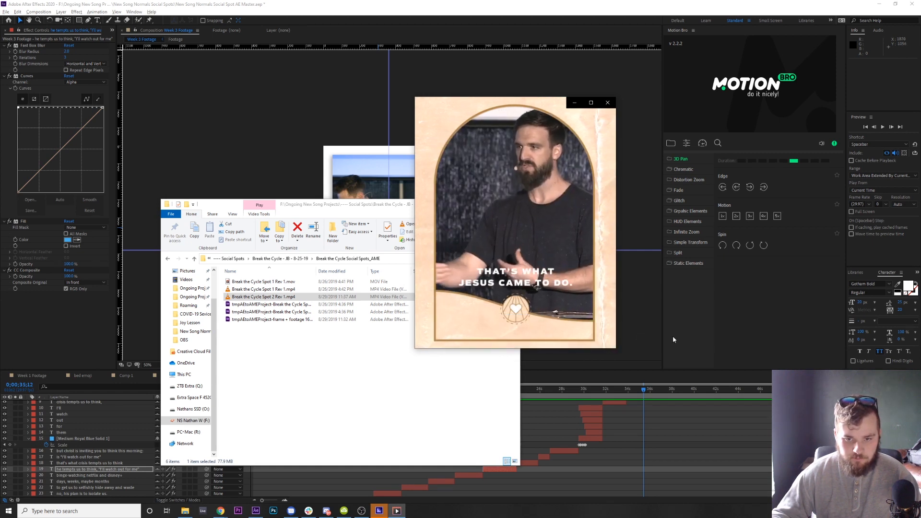
{"action": "left_click", "coordinate": [606, 104]}
Go up to the Social Spots folder and select the project folders from Break the Cycle through Within Social Spots
{"action": "left_click", "coordinate": [236, 274]}
{"action": "left_click", "coordinate": [194, 258]}
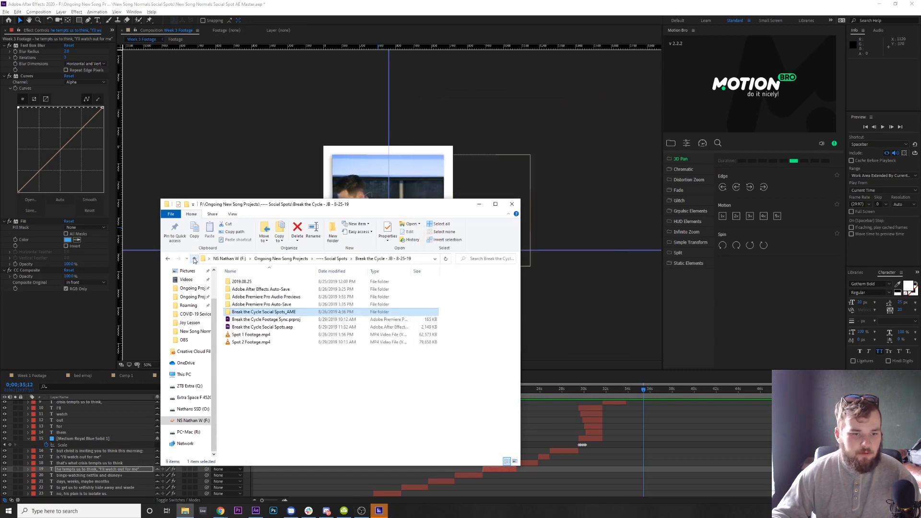
{"action": "left_click", "coordinate": [194, 258]}
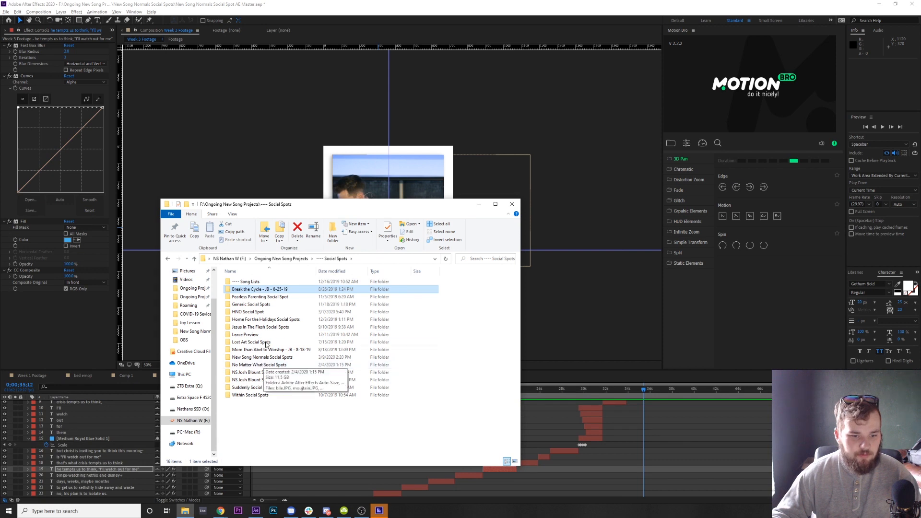
{"action": "left_click_drag", "start_coordinate": [263, 416], "coordinate": [271, 297]}
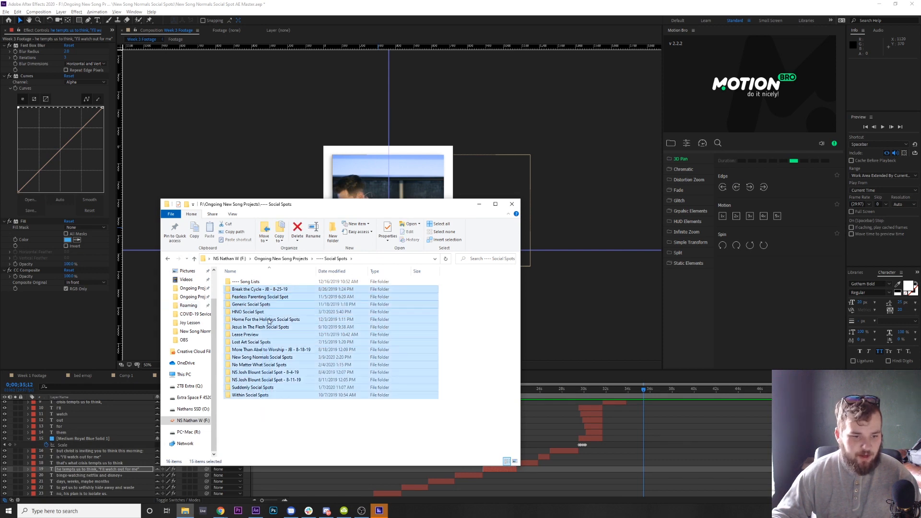
Clear the folder selection, open the Lost Art Social Spots AE Project Master_AME folder and play Week 1 Spot 1 Rev 2 IG.mp4
{"action": "left_click", "coordinate": [289, 430]}
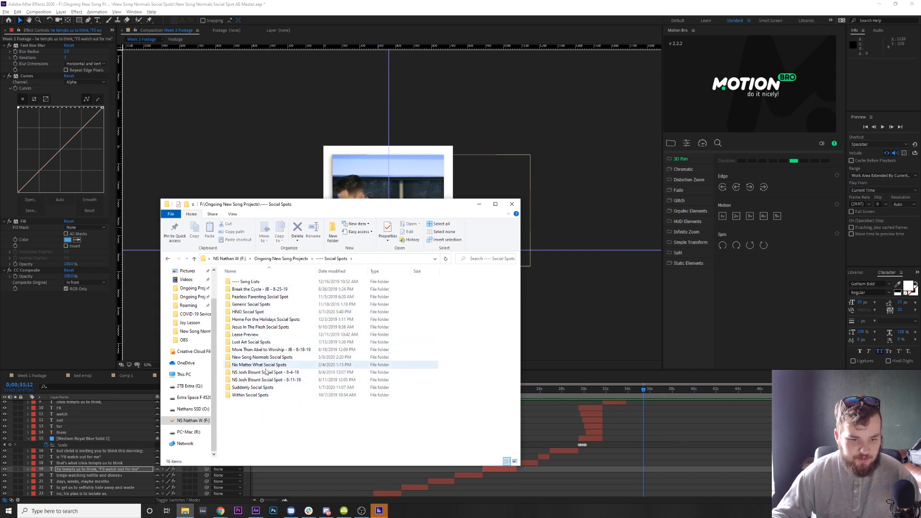
{"action": "double_click", "coordinate": [280, 342]}
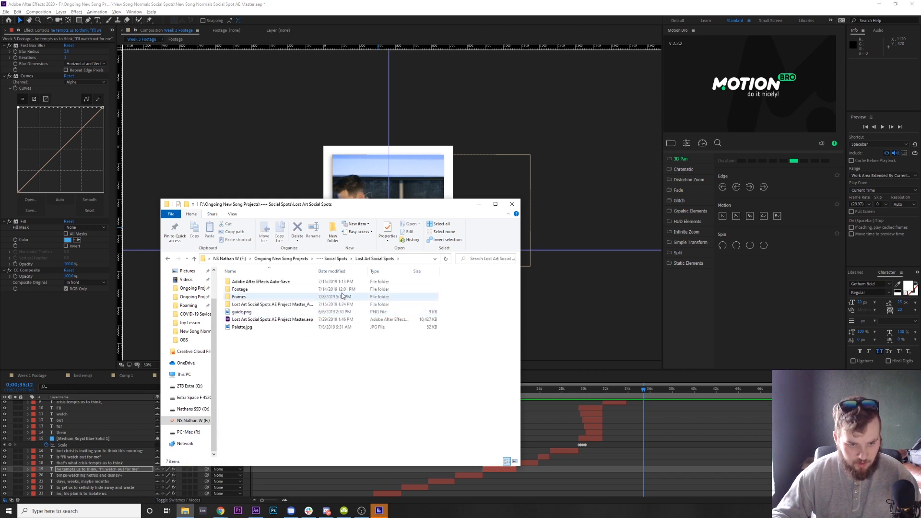
{"action": "double_click", "coordinate": [288, 304]}
{"action": "scroll", "coordinate": [282, 417], "scroll_direction": "down", "scroll_amount": 1}
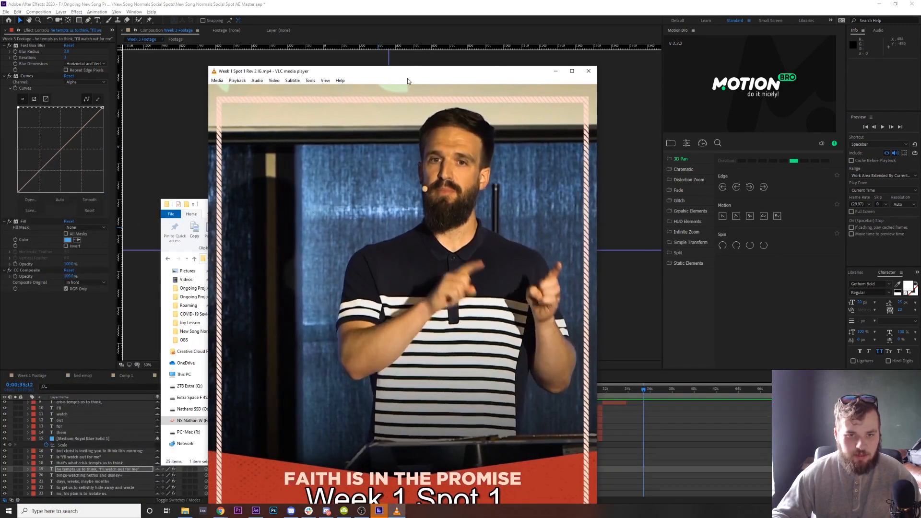
View the Lost Art Week 1 Spot 1 Rev 2 IG video in full screen, skim it to the end and close the player
{"action": "left_click_drag", "start_coordinate": [407, 77], "coordinate": [437, 27]}
{"action": "double_click", "coordinate": [440, 130]}
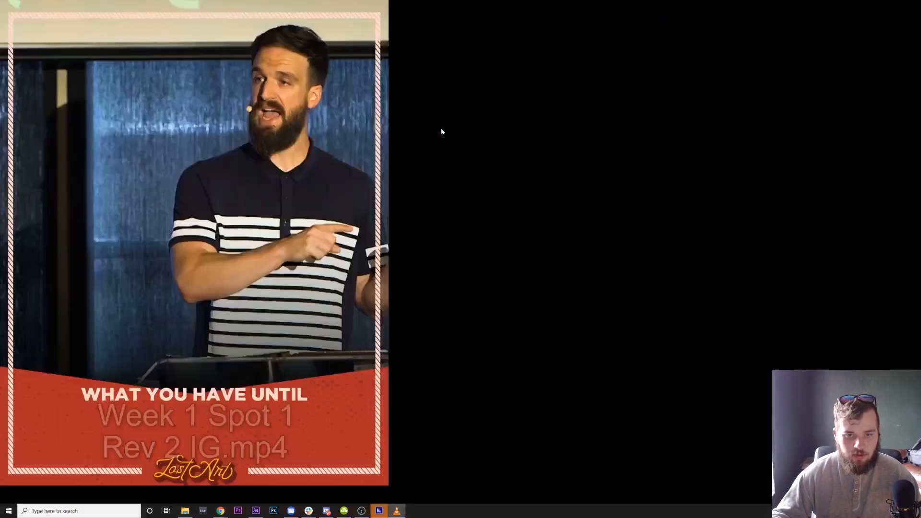
{"action": "left_click_drag", "start_coordinate": [362, 500], "coordinate": [330, 501]}
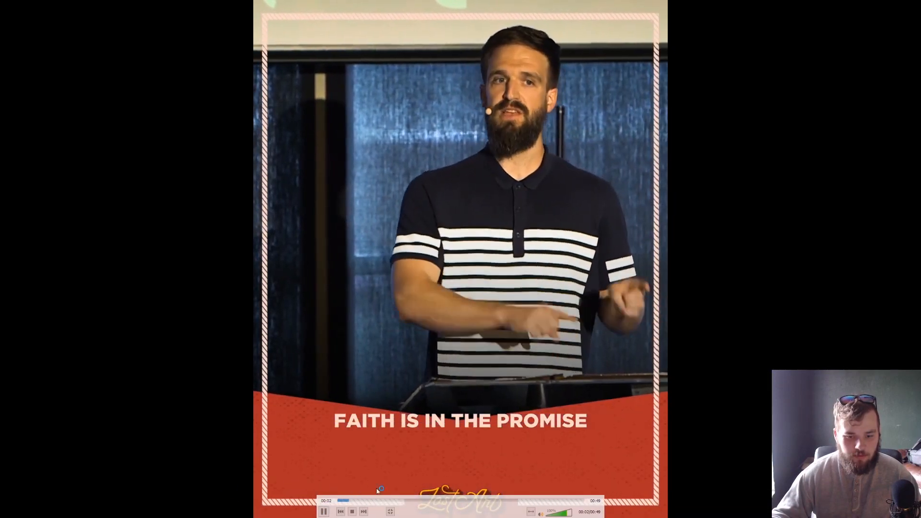
{"action": "left_click_drag", "start_coordinate": [359, 499], "coordinate": [599, 512]}
{"action": "left_click_drag", "start_coordinate": [672, 17], "coordinate": [483, 78]}
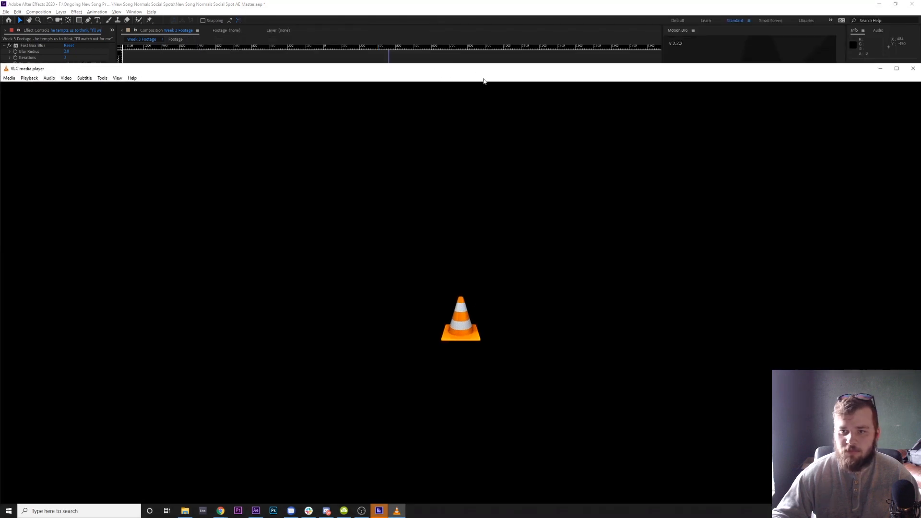
{"action": "left_click", "coordinate": [913, 68]}
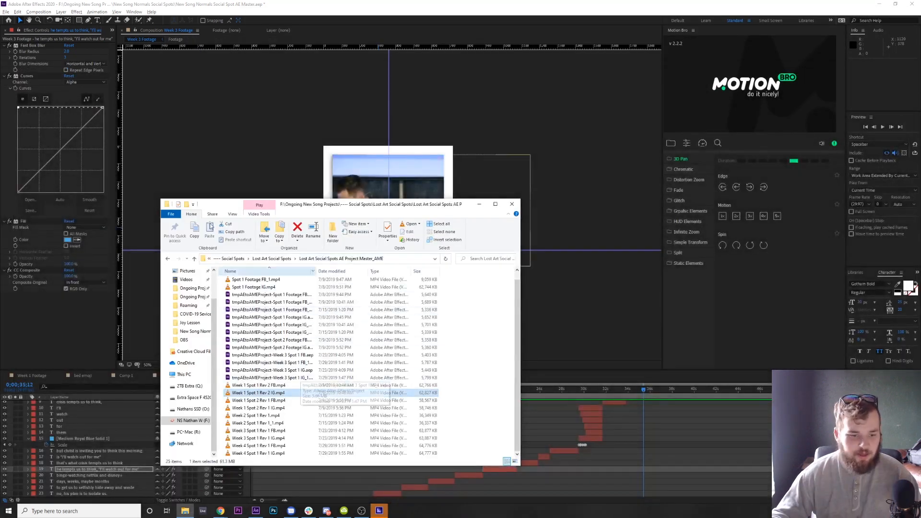
Return to the Social Spots folder and open the No Matter What Social Spots AE Master_AME folder, with the window moved off the composition preview
{"action": "left_click", "coordinate": [195, 259]}
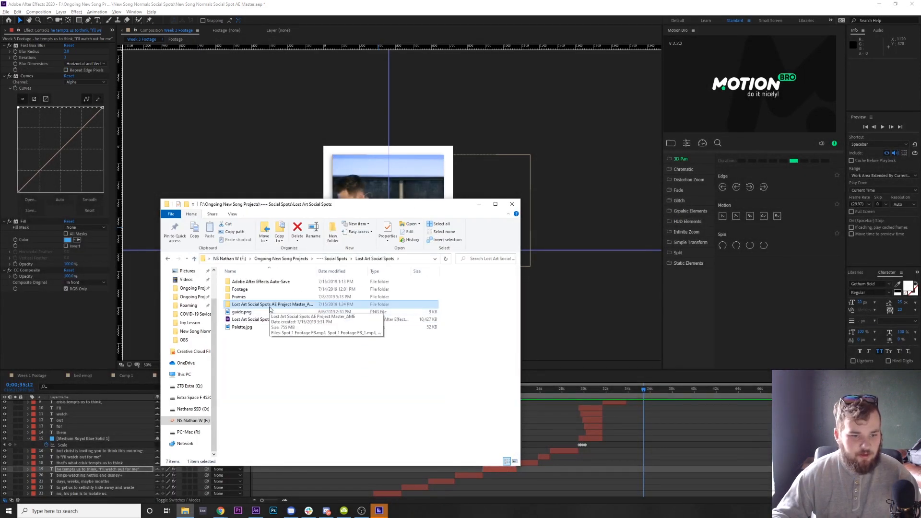
{"action": "left_click_drag", "start_coordinate": [281, 212], "coordinate": [526, 161]}
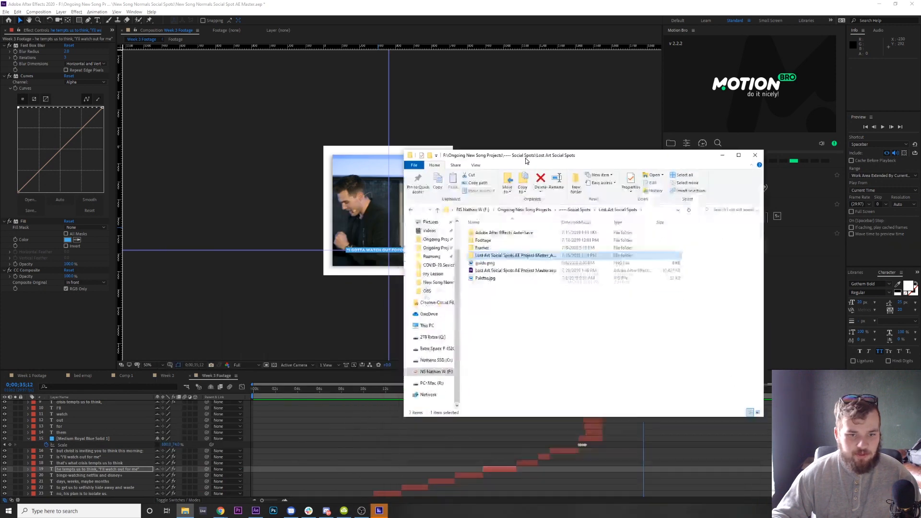
{"action": "left_click", "coordinate": [438, 211]}
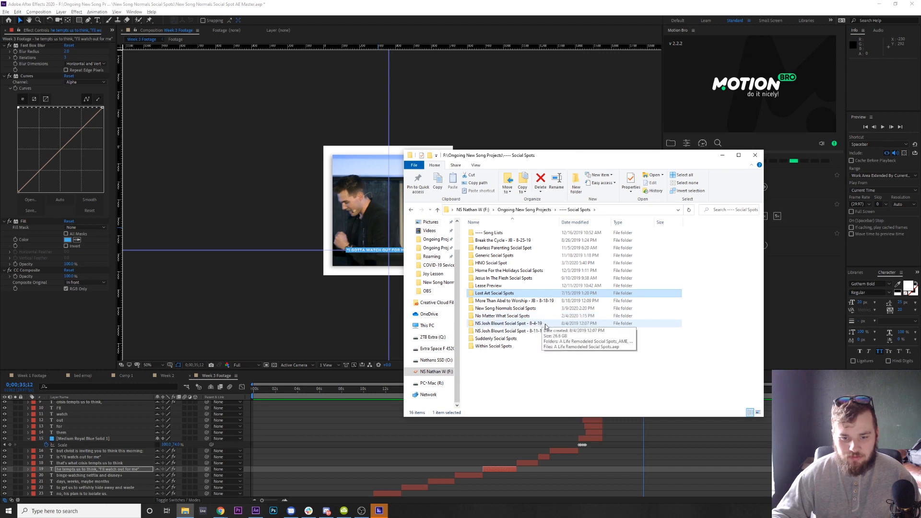
{"action": "double_click", "coordinate": [527, 315]}
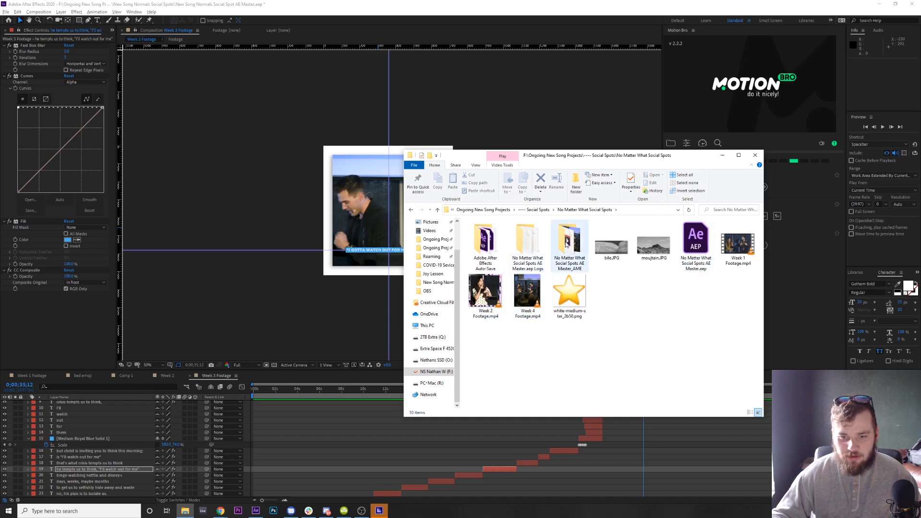
{"action": "double_click", "coordinate": [566, 243]}
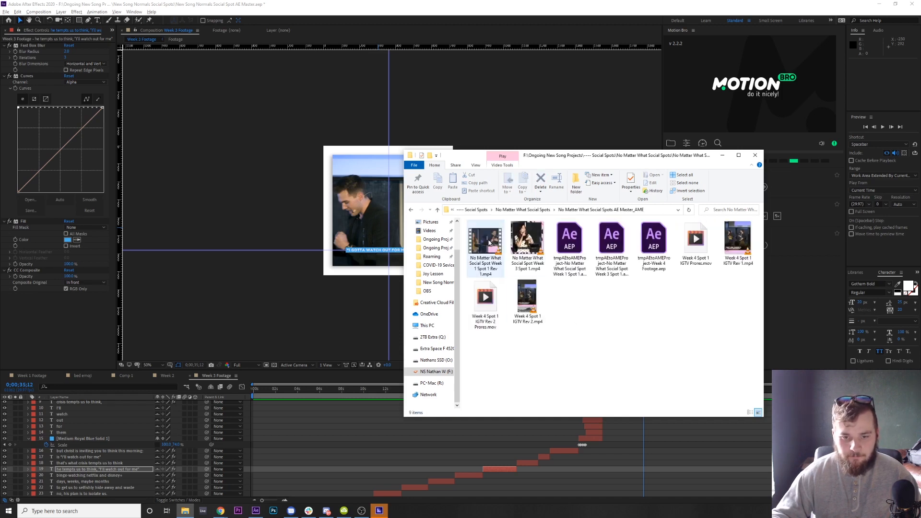
Play No Matter What Social Spot Week 1 Spot 1 Rev 1.mp4, skim its captions up to 00:23 and close the player
{"action": "double_click", "coordinate": [489, 242]}
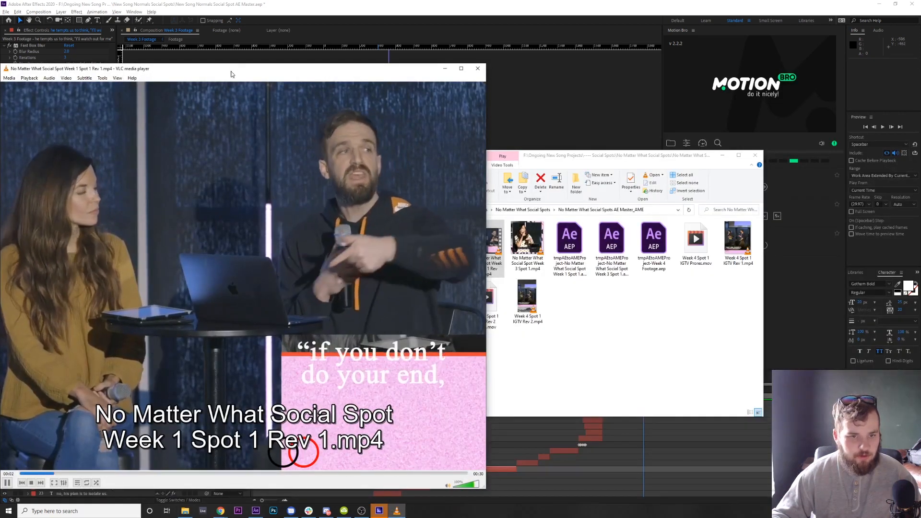
{"action": "left_click_drag", "start_coordinate": [231, 72], "coordinate": [310, 51]}
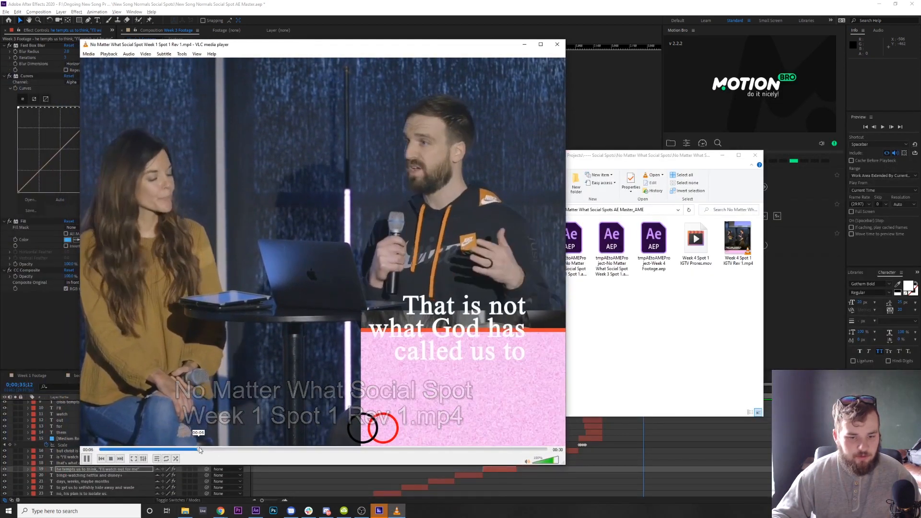
{"action": "left_click", "coordinate": [259, 449]}
{"action": "left_click_drag", "start_coordinate": [260, 450], "coordinate": [454, 454]}
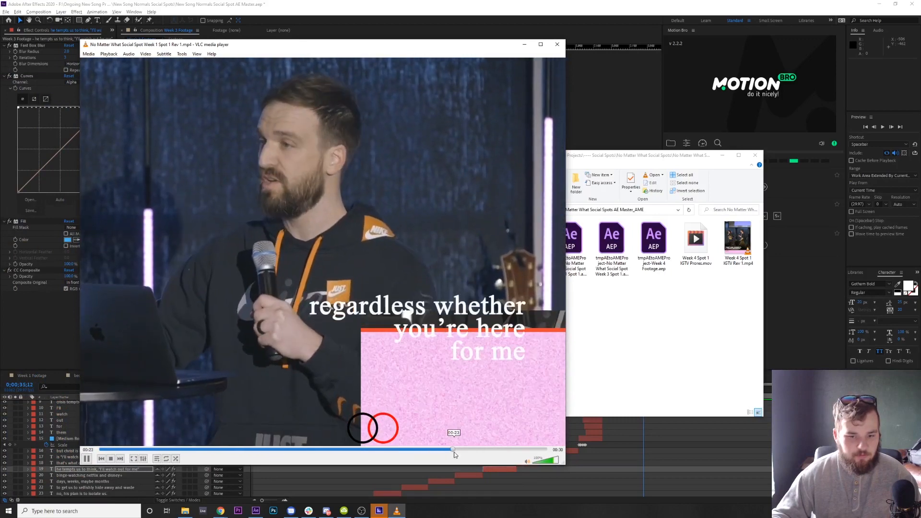
{"action": "left_click", "coordinate": [556, 44]}
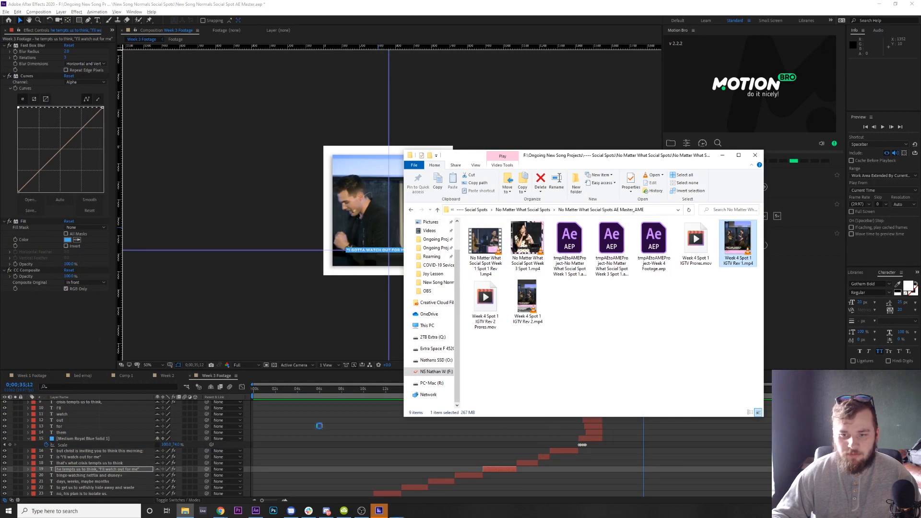
Skim the Week 4 Spot 1 IGTV Rev 1 video through 01:03 and 01:35, rewind it to the start and reposition the player
{"action": "left_click", "coordinate": [180, 449]}
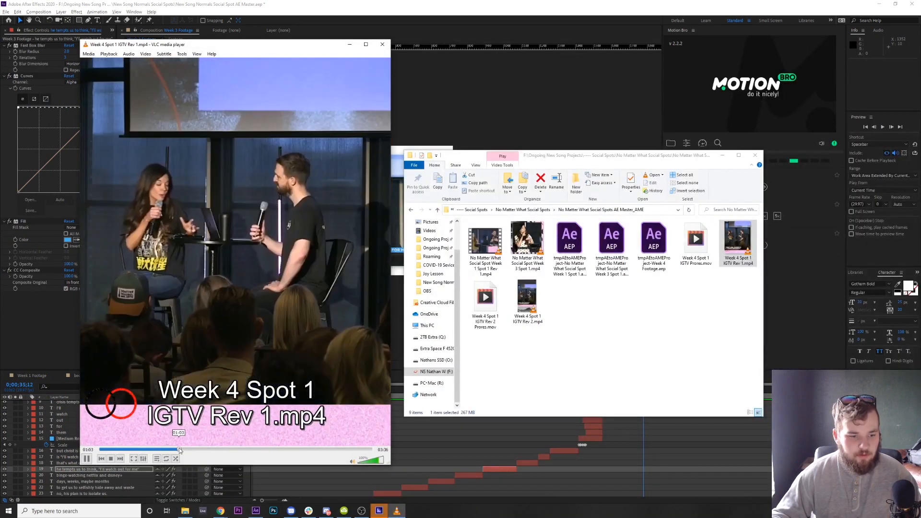
{"action": "left_click_drag", "start_coordinate": [179, 449], "coordinate": [219, 449]}
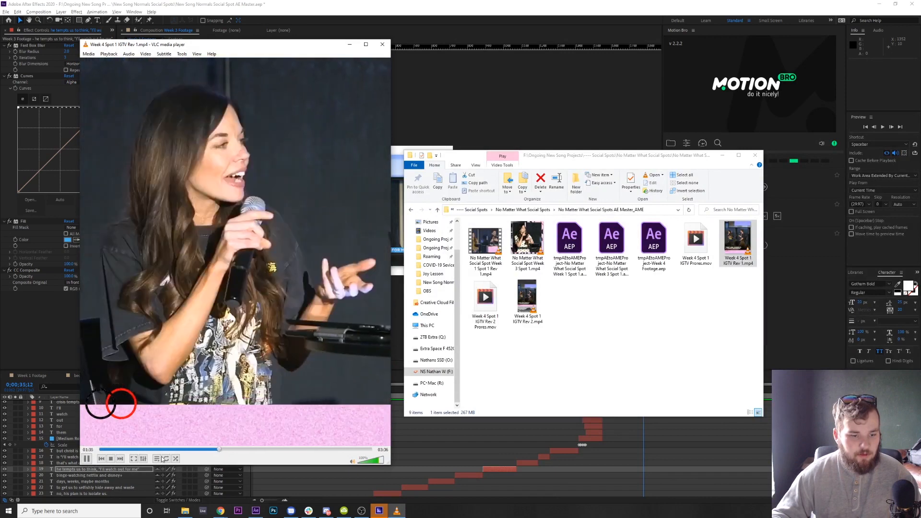
{"action": "left_click", "coordinate": [88, 450]}
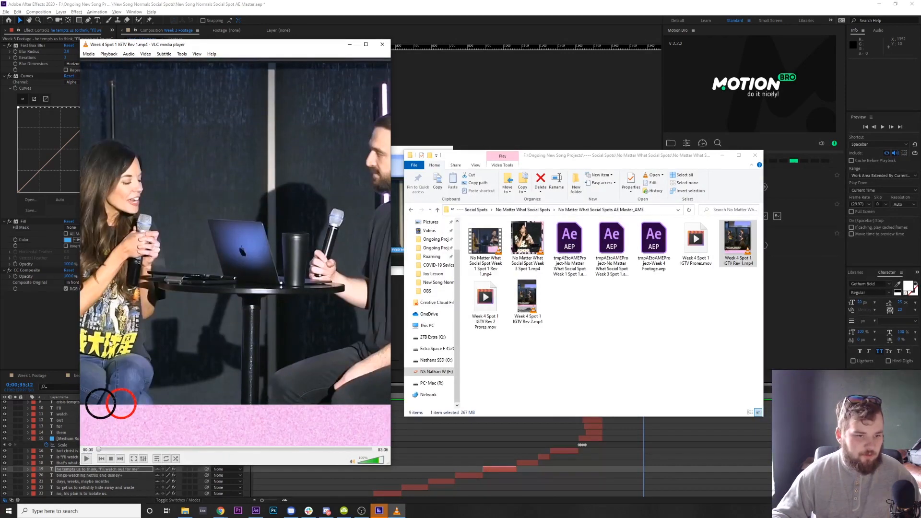
{"action": "left_click_drag", "start_coordinate": [199, 44], "coordinate": [314, 30]}
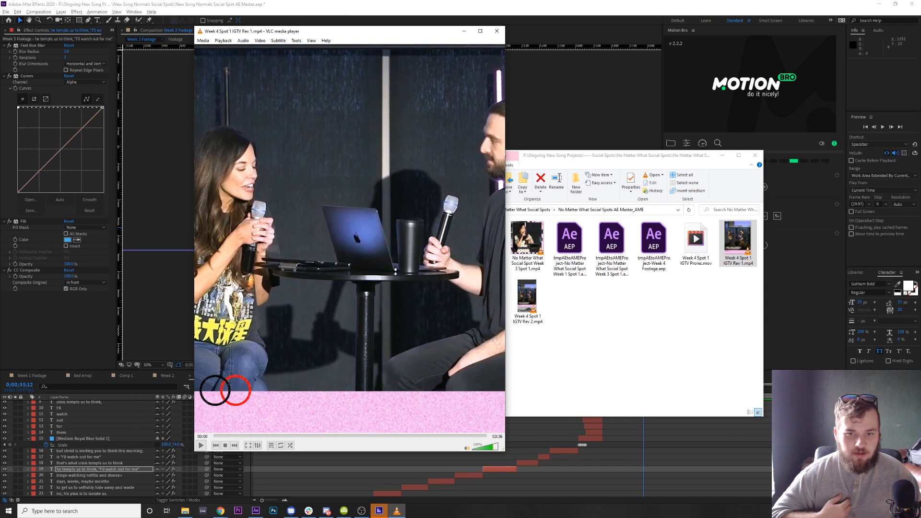
Play the Week 4 IGTV spot from the start, pause at about 00:18 and skip ahead to the captions at 01:47
{"action": "left_click", "coordinate": [201, 445]}
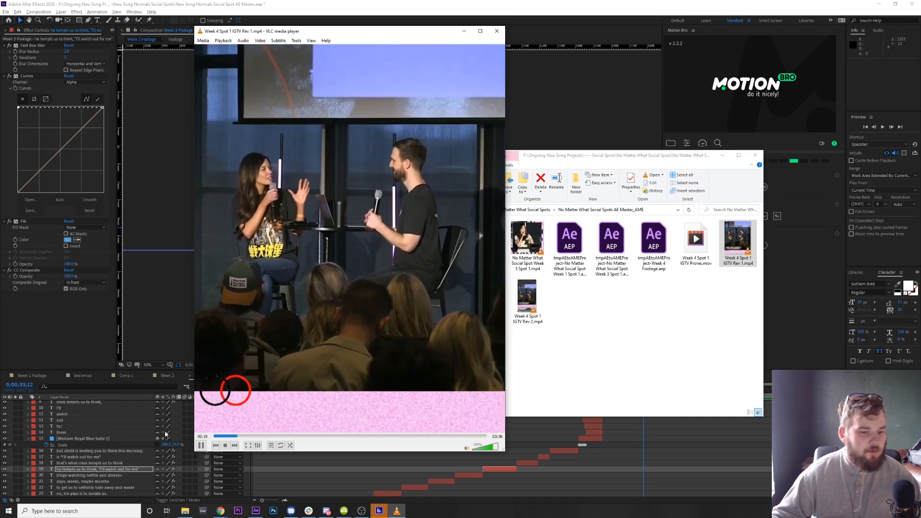
{"action": "key", "text": "space"}
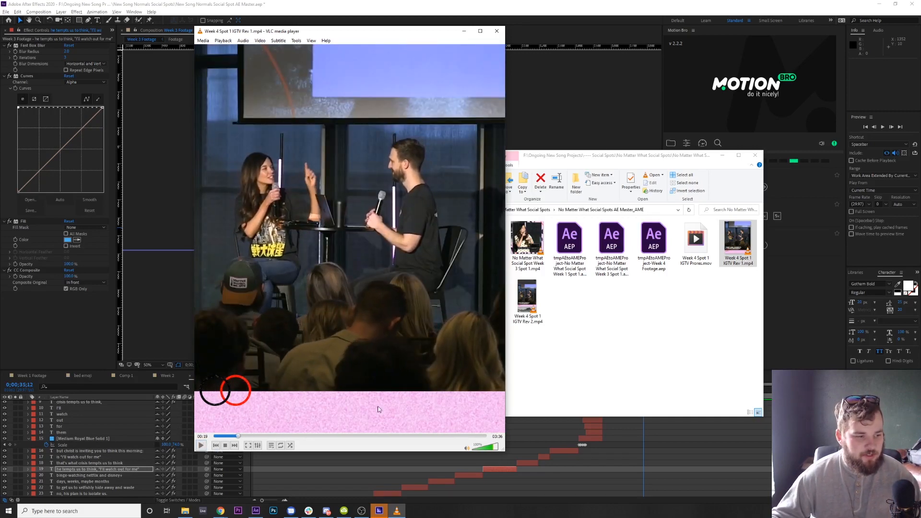
{"action": "left_click_drag", "start_coordinate": [240, 436], "coordinate": [349, 446]}
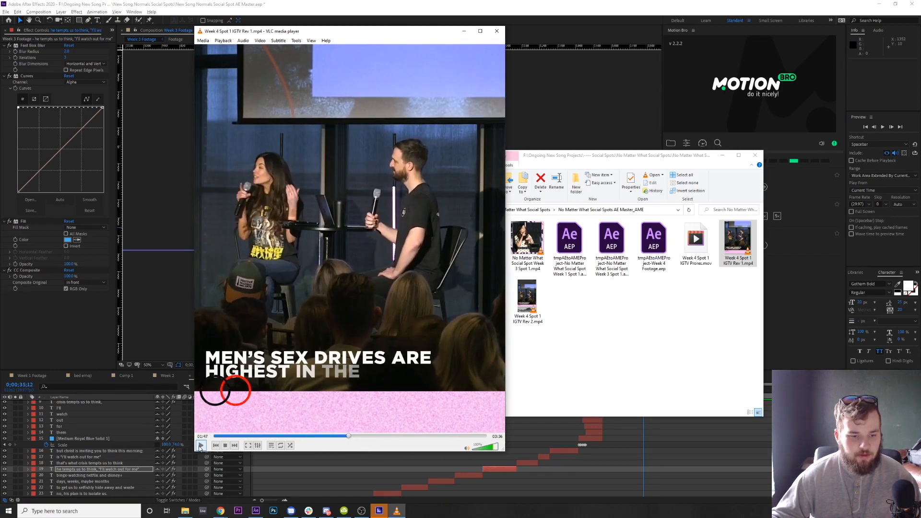
Replay the Week 4 IGTV captions from slightly earlier, pause at 01:45, play on to about 02:04 and close the player
{"action": "left_click", "coordinate": [333, 435]}
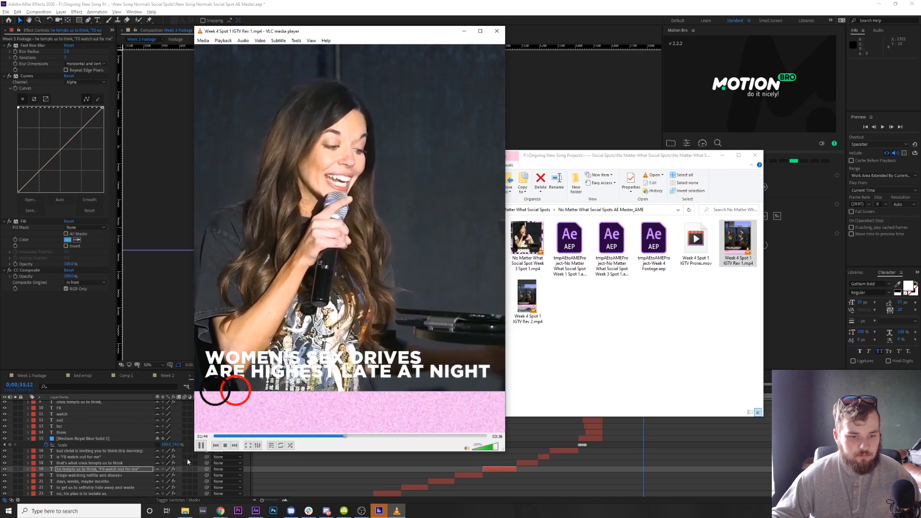
{"action": "left_click", "coordinate": [201, 445]}
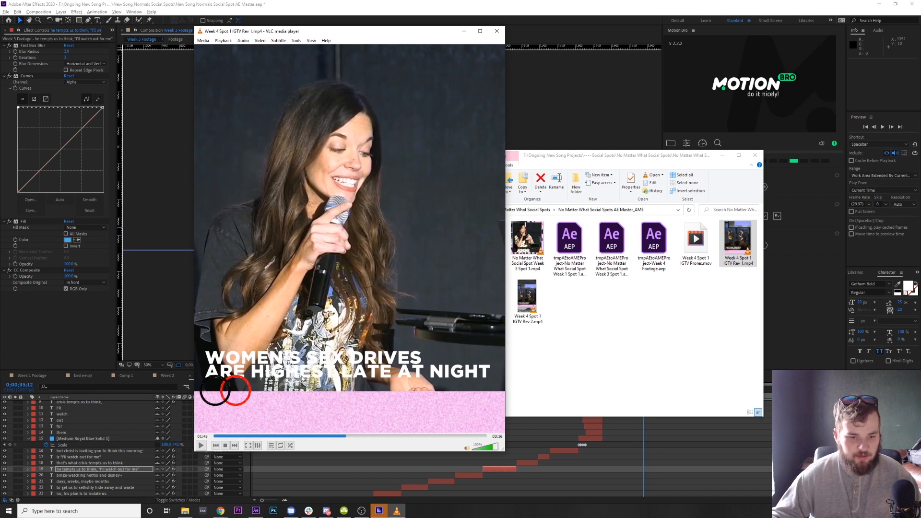
{"action": "left_click", "coordinate": [207, 446]}
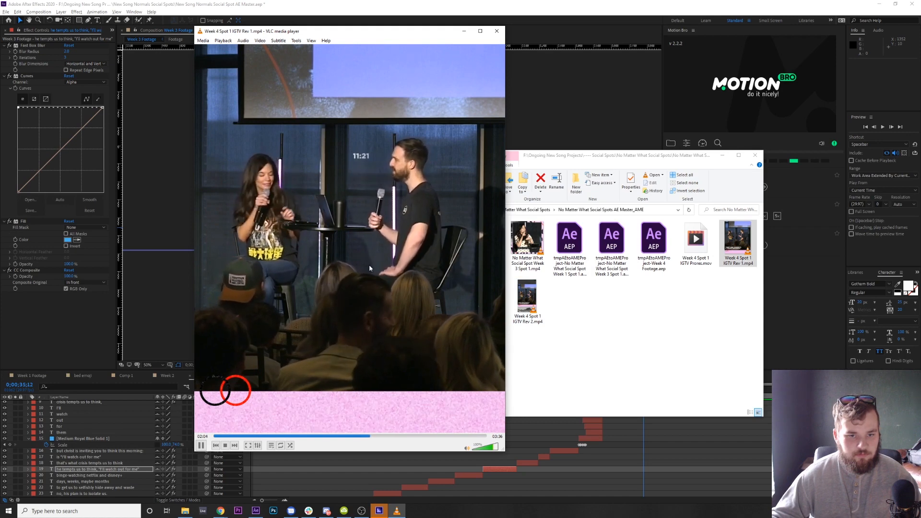
{"action": "left_click", "coordinate": [201, 445]}
{"action": "left_click_drag", "start_coordinate": [371, 438], "coordinate": [380, 438]}
{"action": "left_click", "coordinate": [502, 32]}
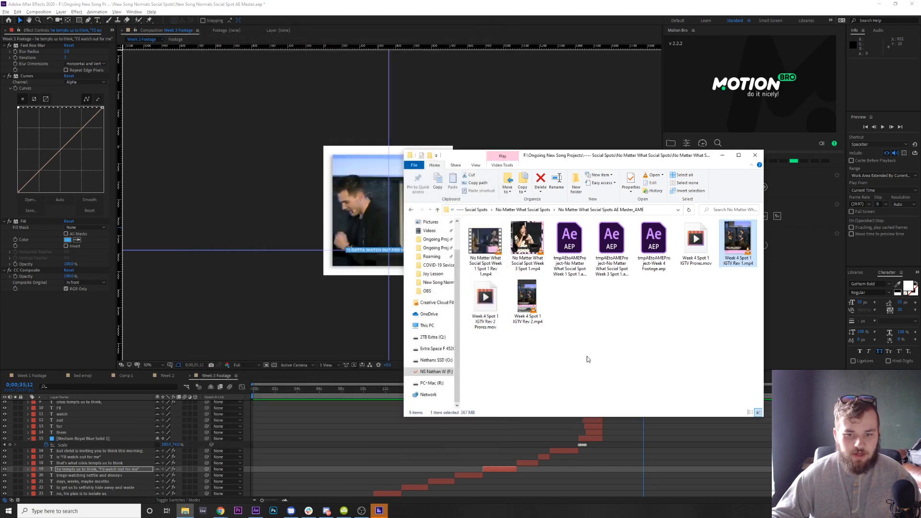
Go back up to the Social Spots folder and open the Suddenly Social Spots AE Master_AME folder
{"action": "left_click", "coordinate": [437, 211]}
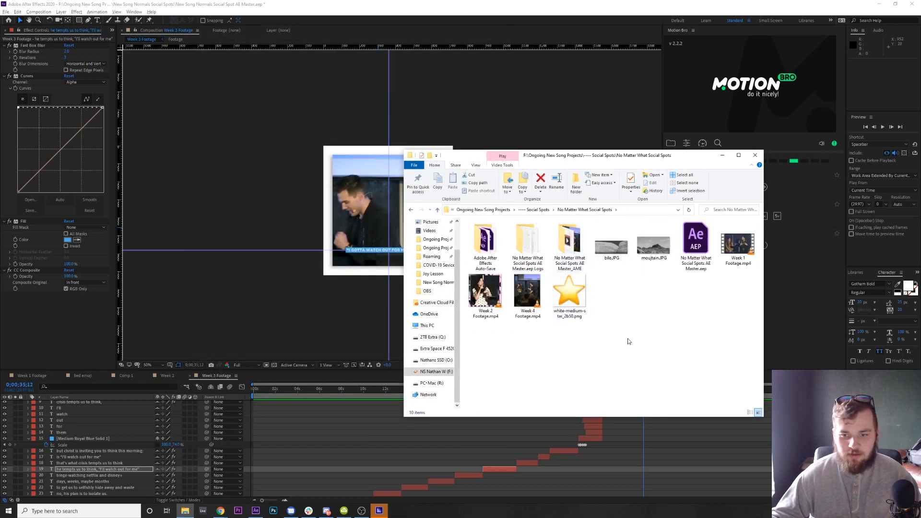
{"action": "left_click", "coordinate": [437, 211]}
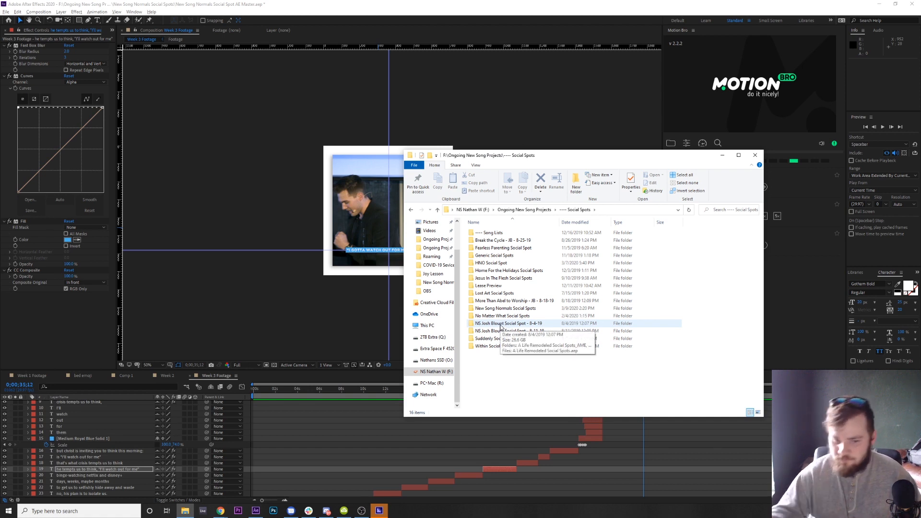
{"action": "double_click", "coordinate": [515, 340]}
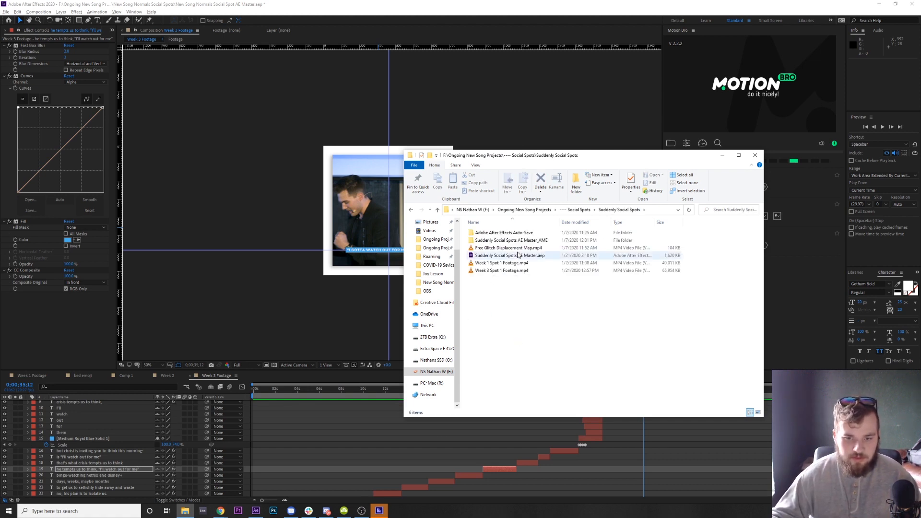
{"action": "double_click", "coordinate": [514, 241]}
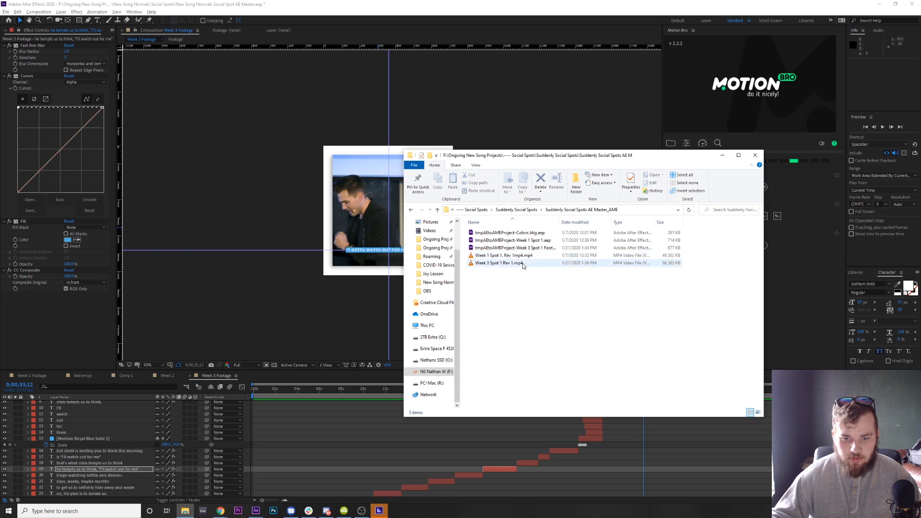
Play the Suddenly Week 3 Spot 1 Rev 1.mp4 video, skim its boxed captions to about 00:48 and close the player
{"action": "double_click", "coordinate": [521, 263]}
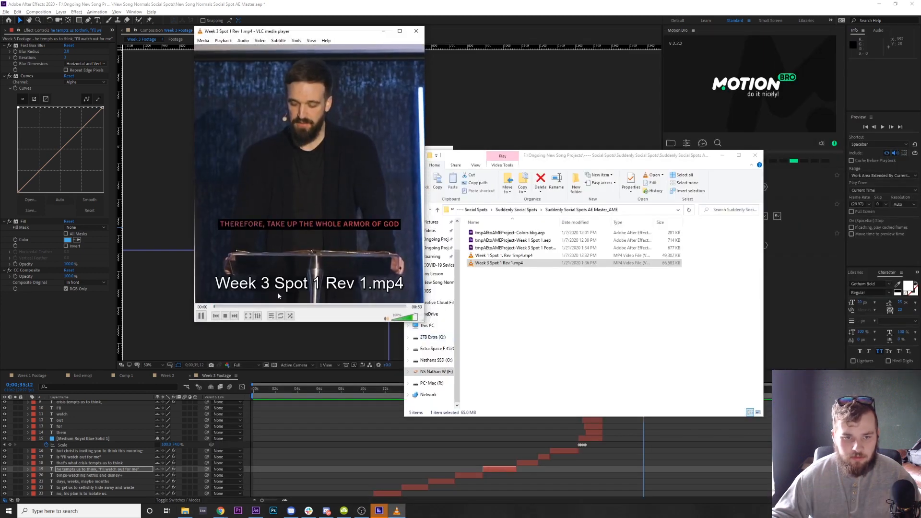
{"action": "left_click", "coordinate": [258, 306]}
{"action": "left_click", "coordinate": [317, 306]}
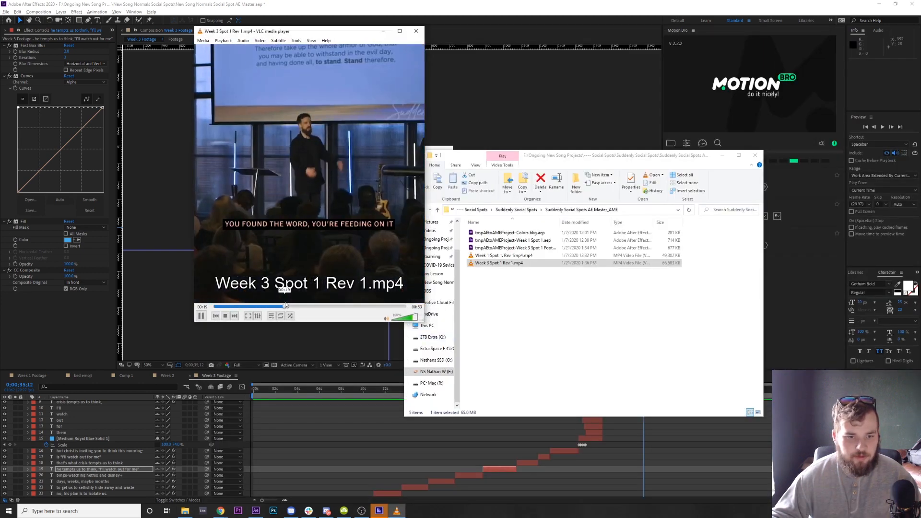
{"action": "left_click_drag", "start_coordinate": [324, 305], "coordinate": [374, 305]}
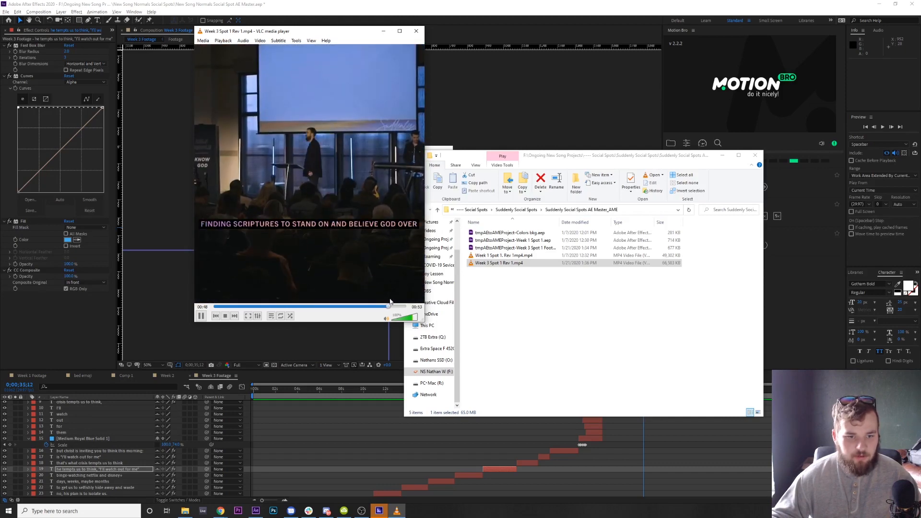
{"action": "left_click", "coordinate": [416, 31]}
Play the Week 1 Spot 1. Rev 1mp4.mp4 video, pause at about 00:13, skip ahead to the captions at 00:34 and close the player
{"action": "double_click", "coordinate": [501, 255]}
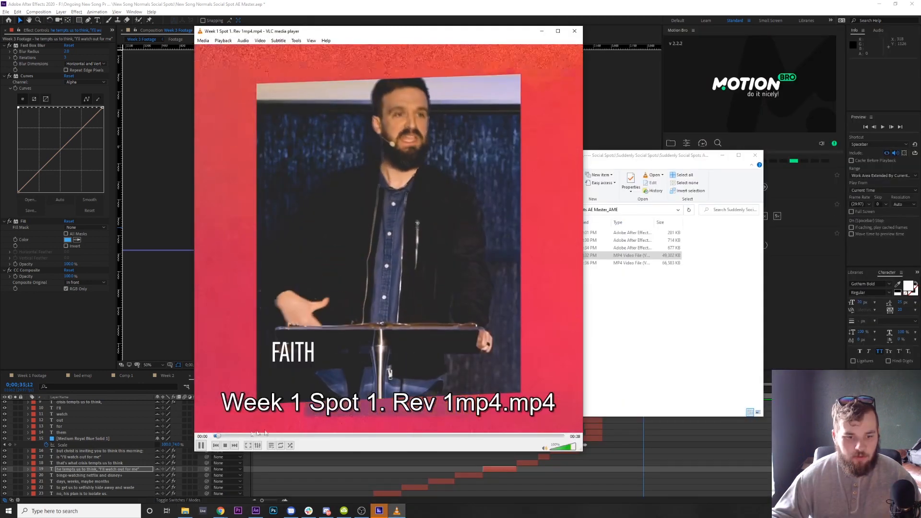
{"action": "left_click_drag", "start_coordinate": [277, 435], "coordinate": [319, 436]}
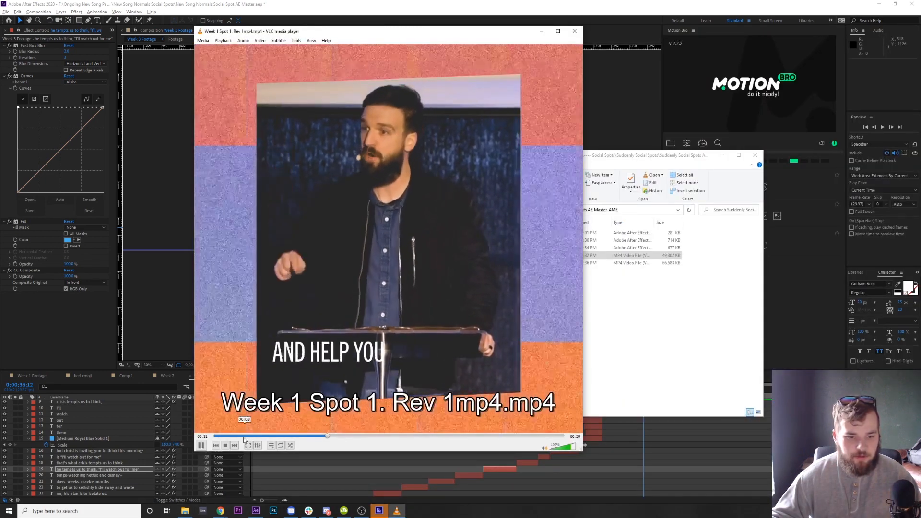
{"action": "key", "text": "space"}
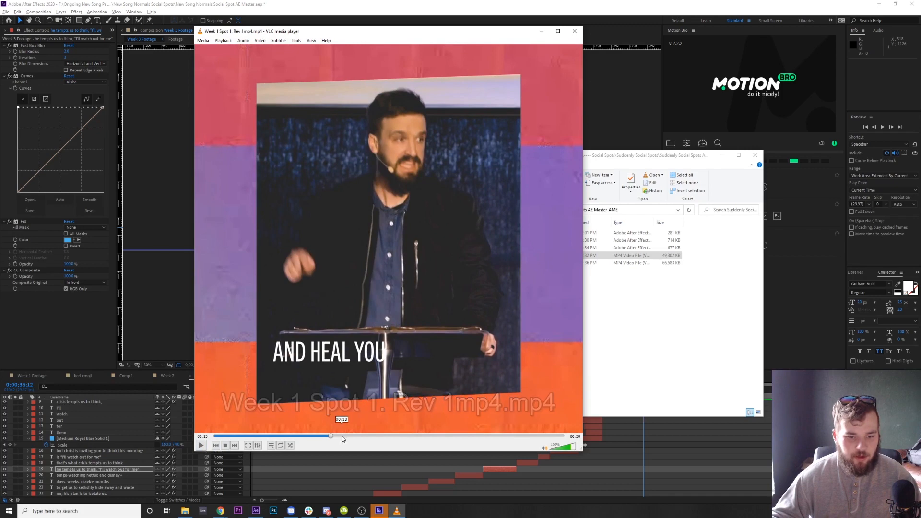
{"action": "left_click_drag", "start_coordinate": [360, 436], "coordinate": [536, 435]}
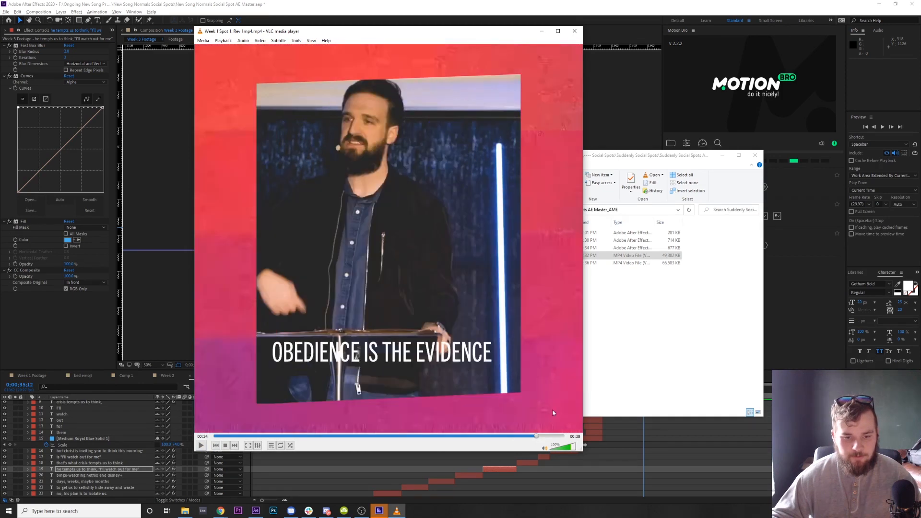
{"action": "left_click", "coordinate": [574, 31]}
Go back up two folder levels to the Social Spots folder and clear the folder selection
{"action": "left_click", "coordinate": [438, 210]}
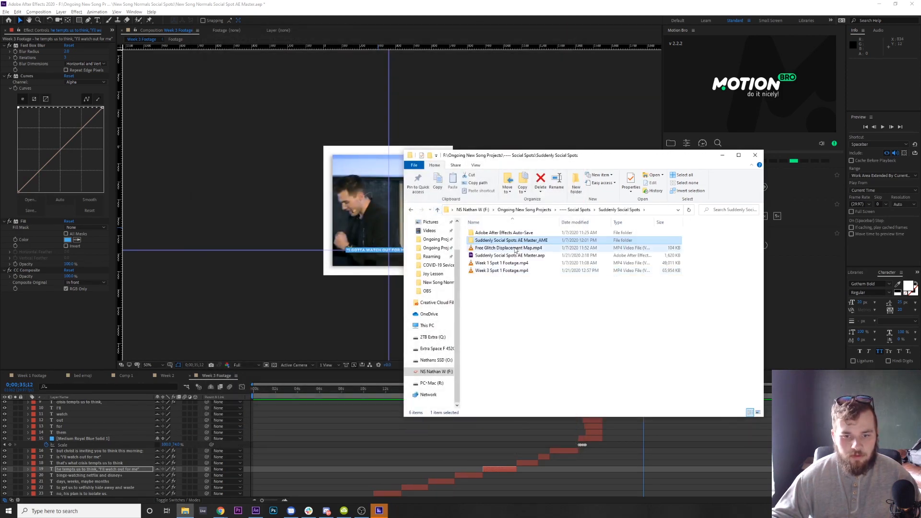
{"action": "left_click", "coordinate": [437, 210]}
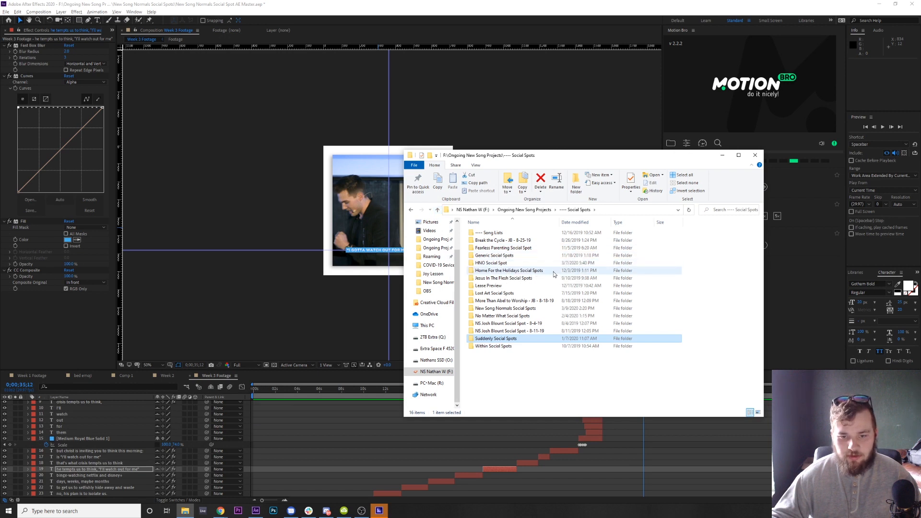
{"action": "left_click", "coordinate": [542, 389]}
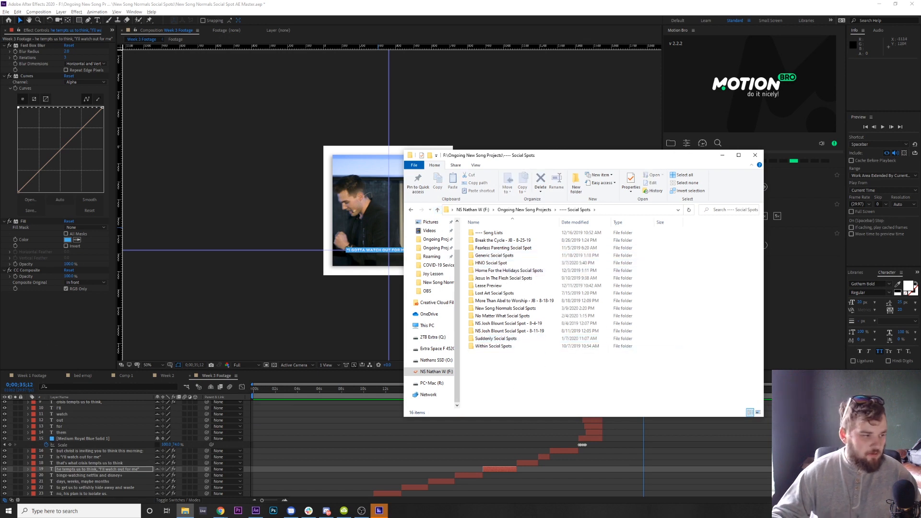